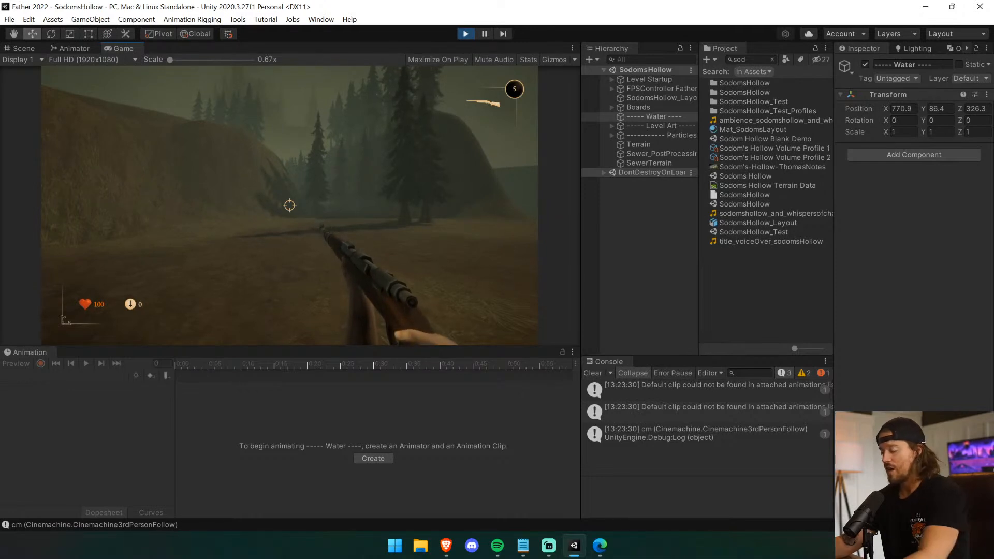
Equip the pistol in the running game and walk around the iron gates to examine the level's entrance.
key(2)
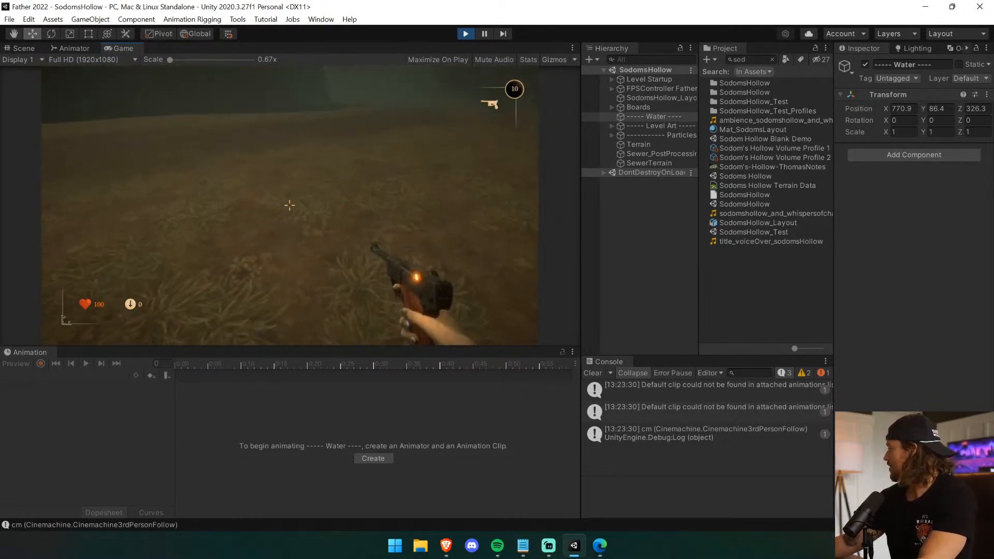
key(alt+Tab)
key(alt+Tab)
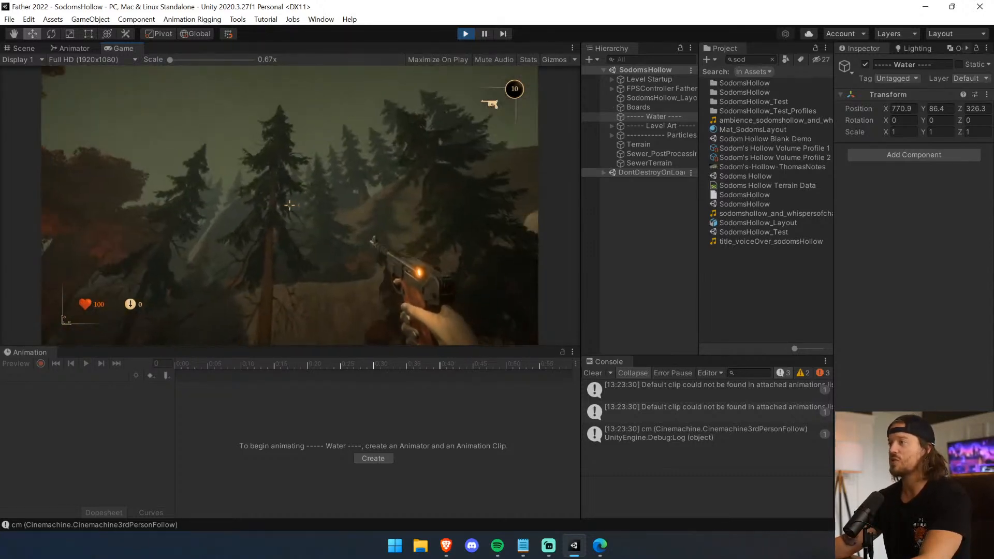
key(w)
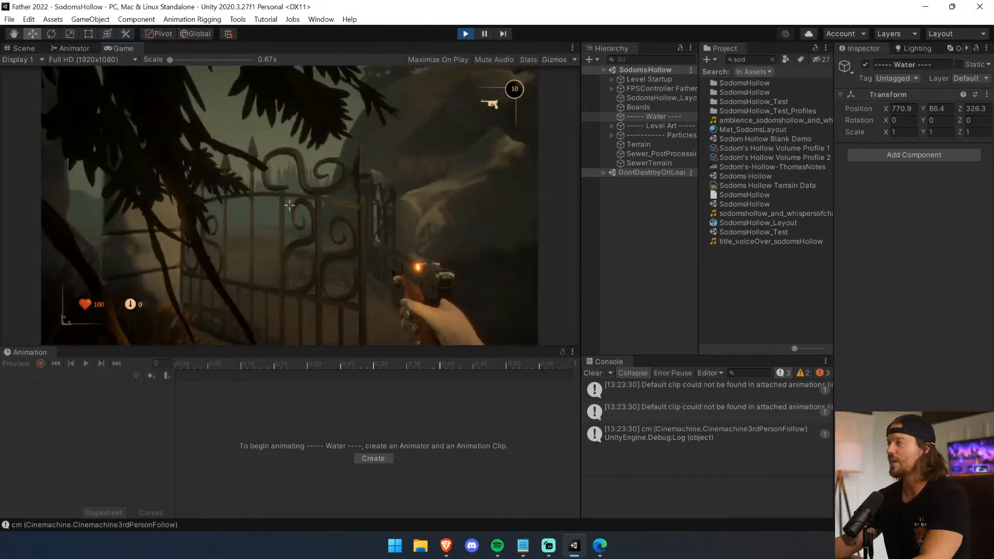
key(w)
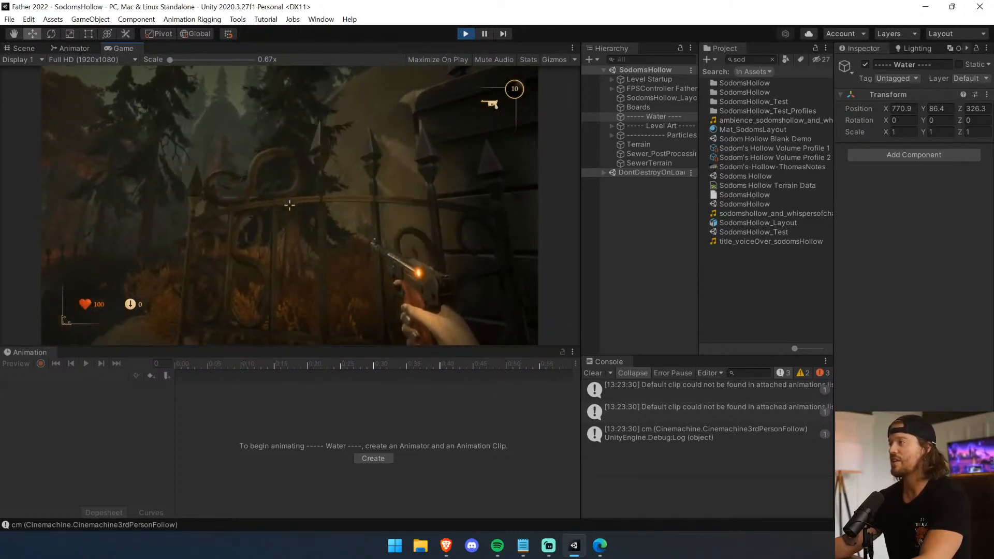
key(w)
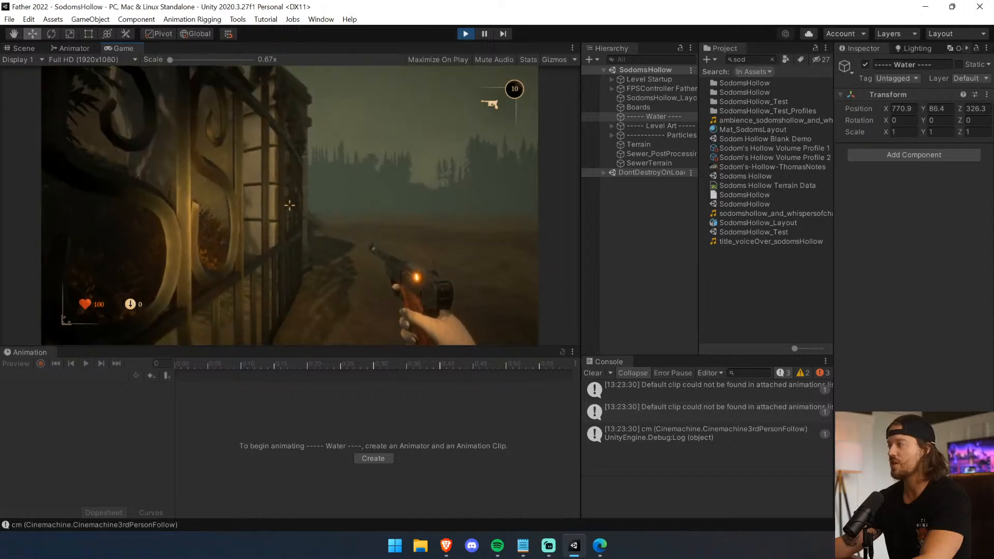
key(w)
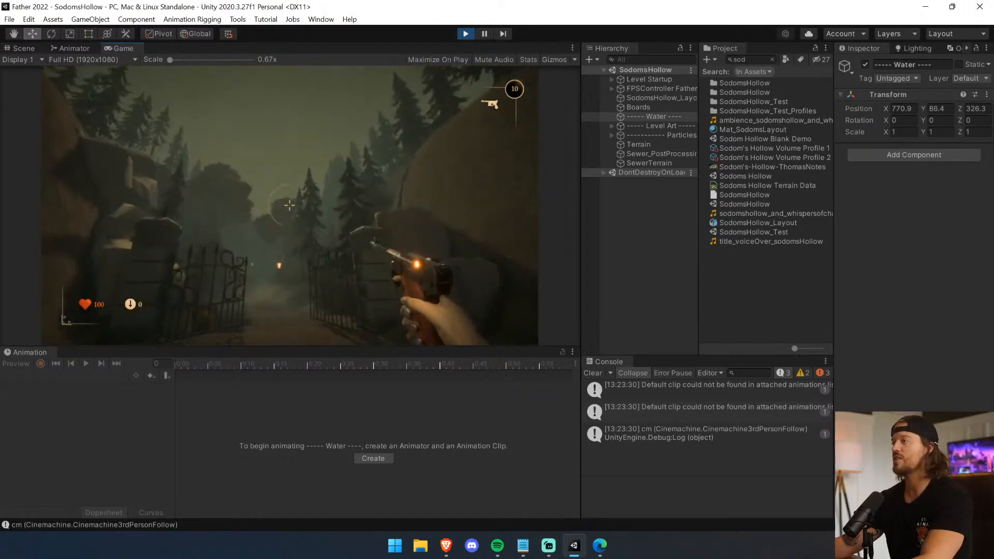
key(w)
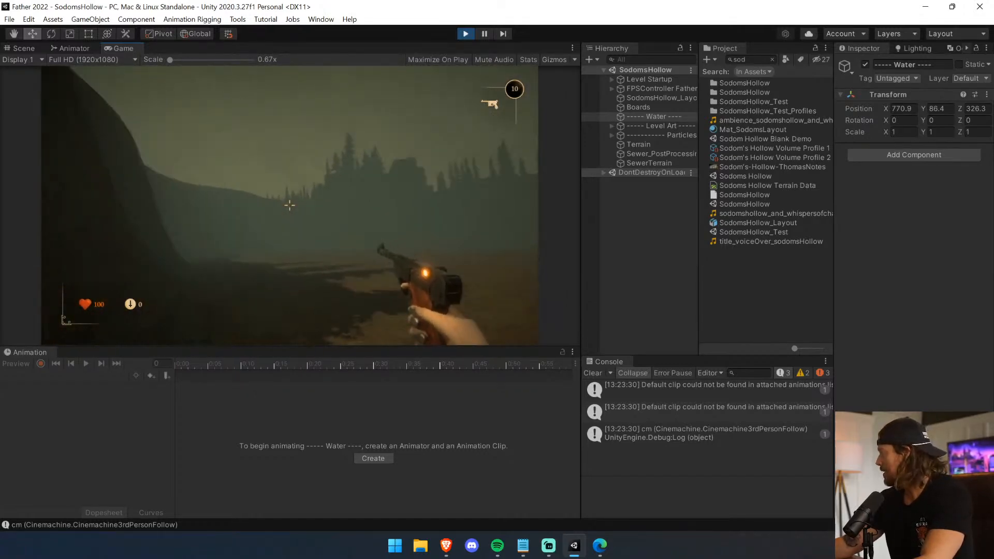
Cross the open field with the pistol in hand and examine the foggy treeline and distant hills.
key(w)
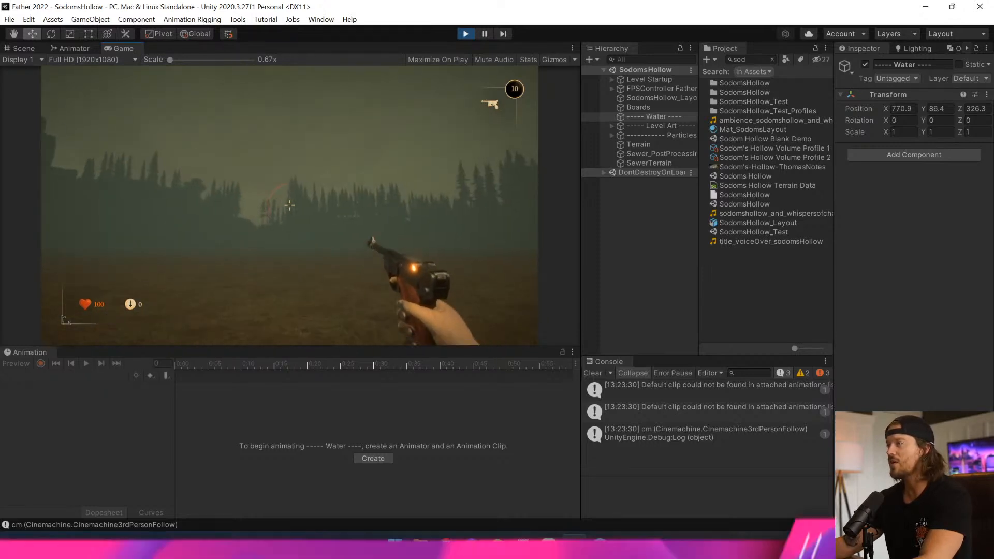
key(w)
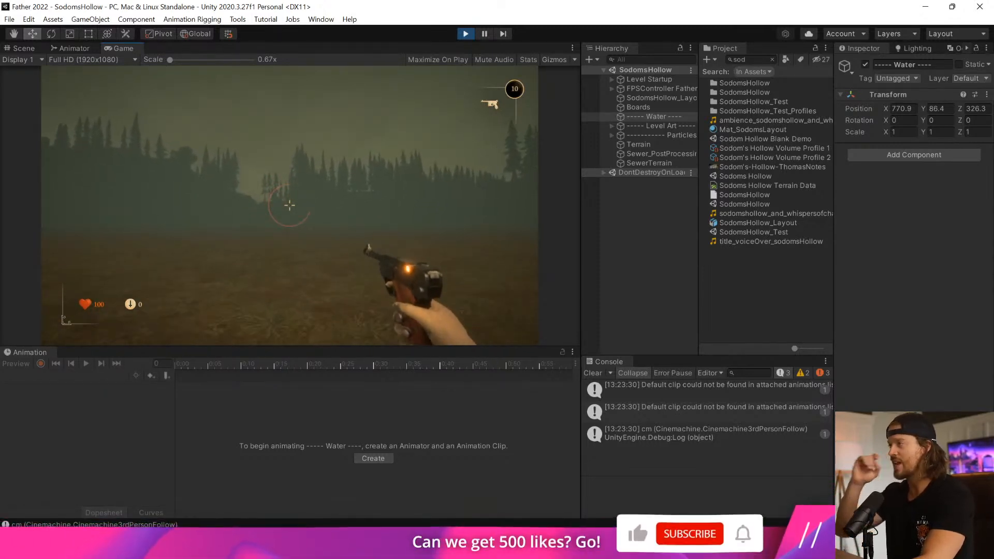
key(w)
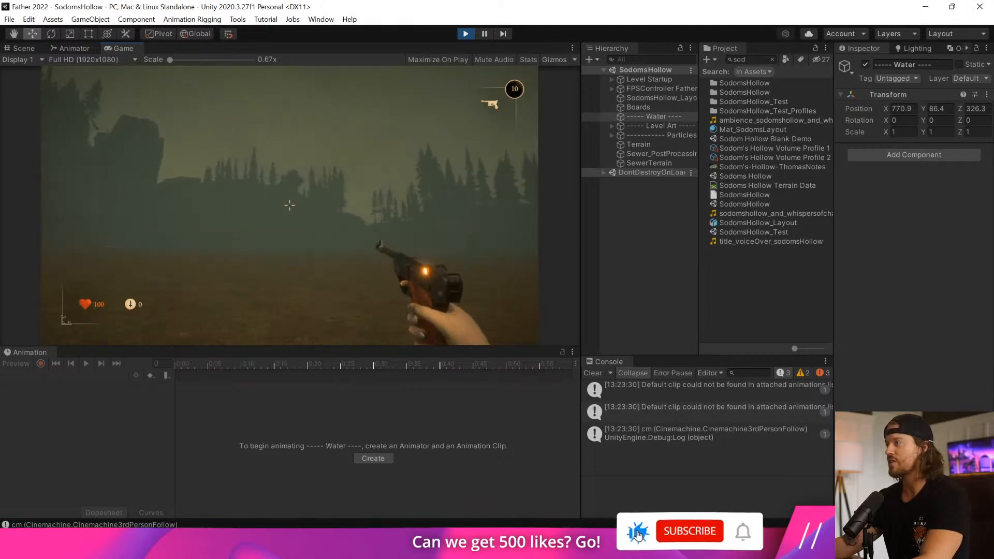
key(w)
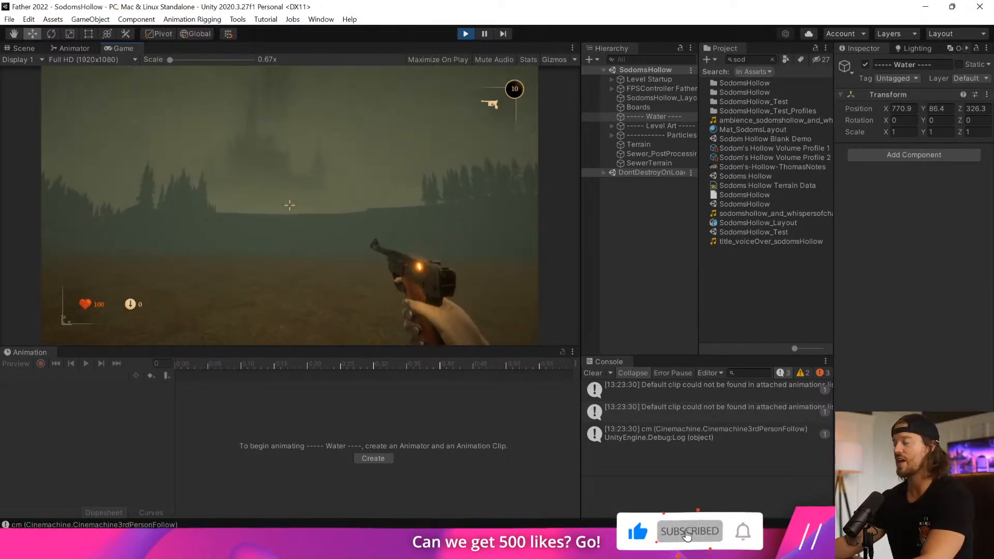
key(w)
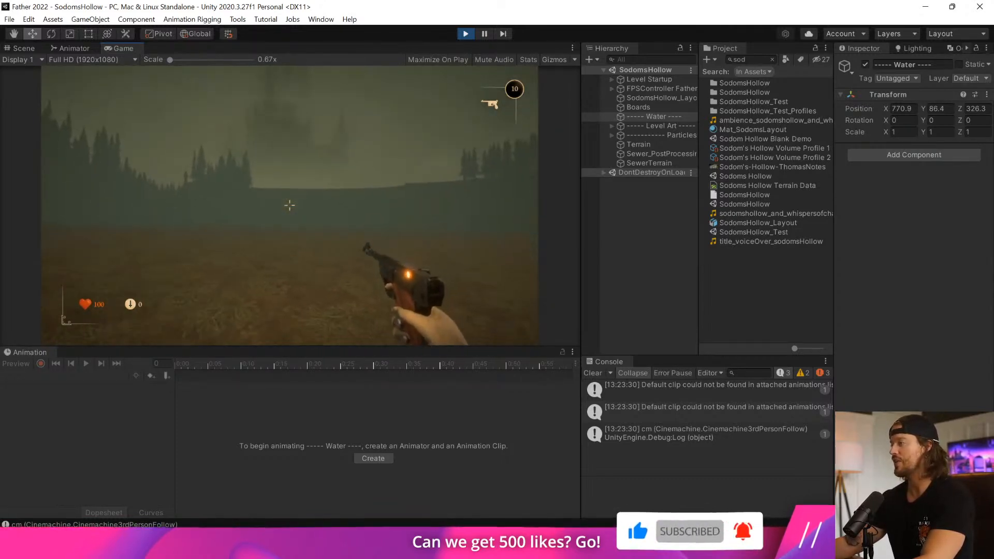
Switch to the axe and walk through the open gates along the canyon path, examining the rocks and grass.
key(1)
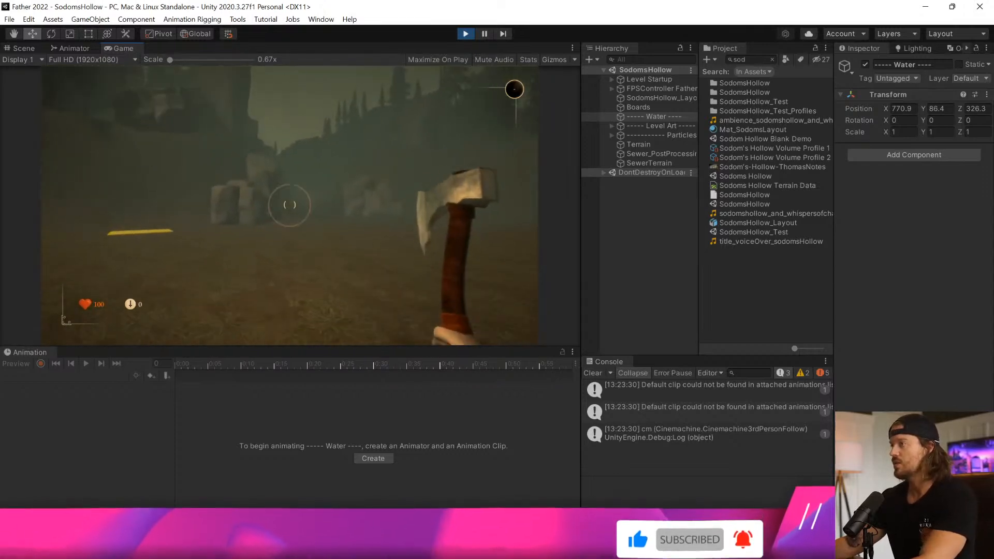
key(w)
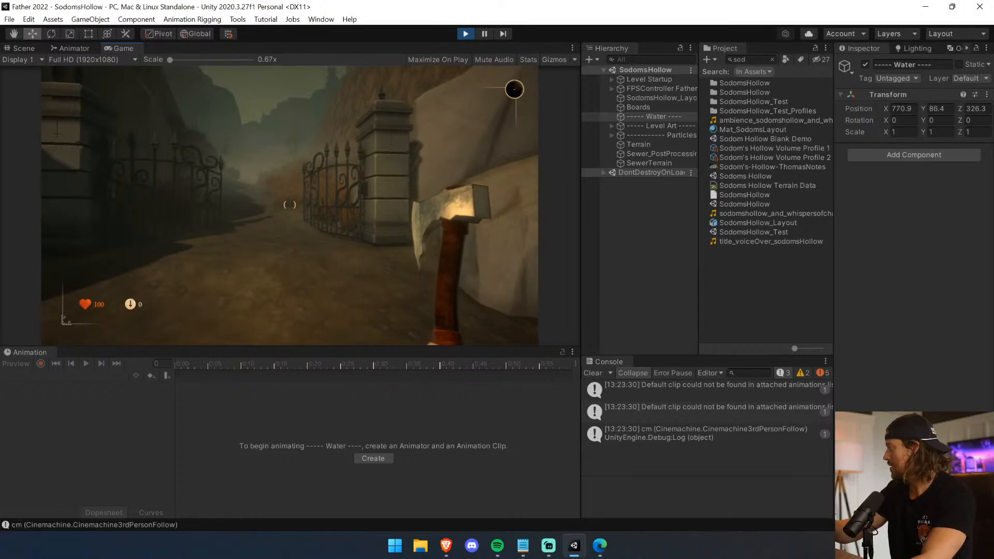
key(w)
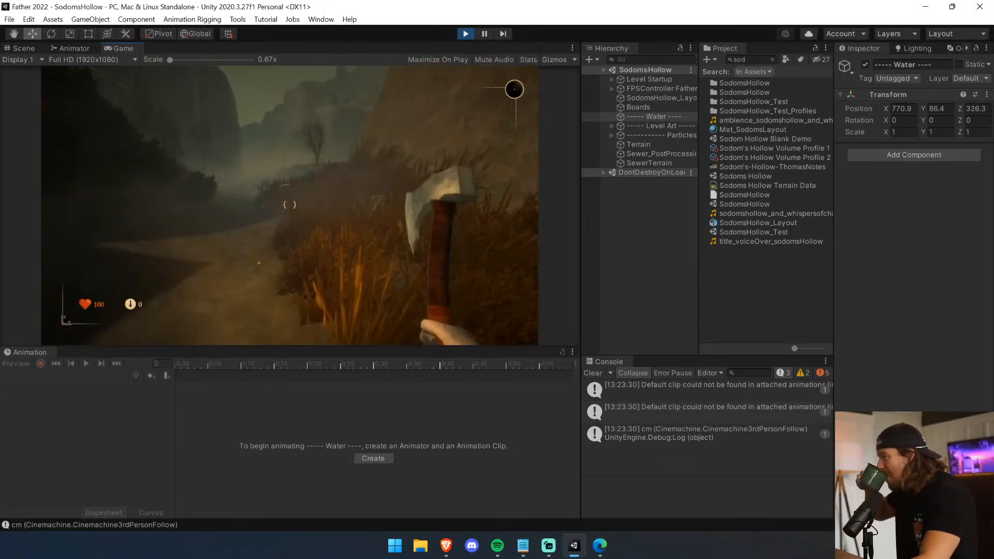
key(w)
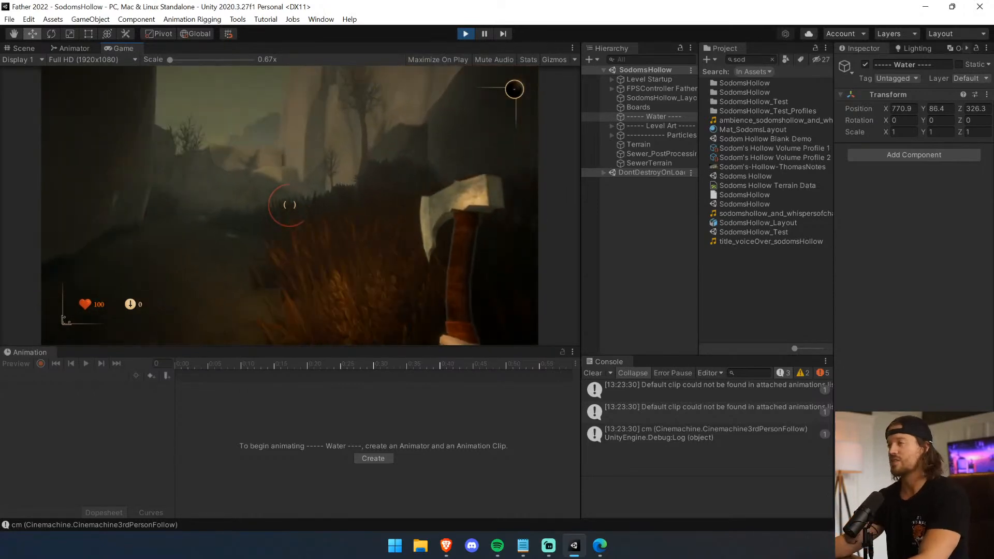
key(w)
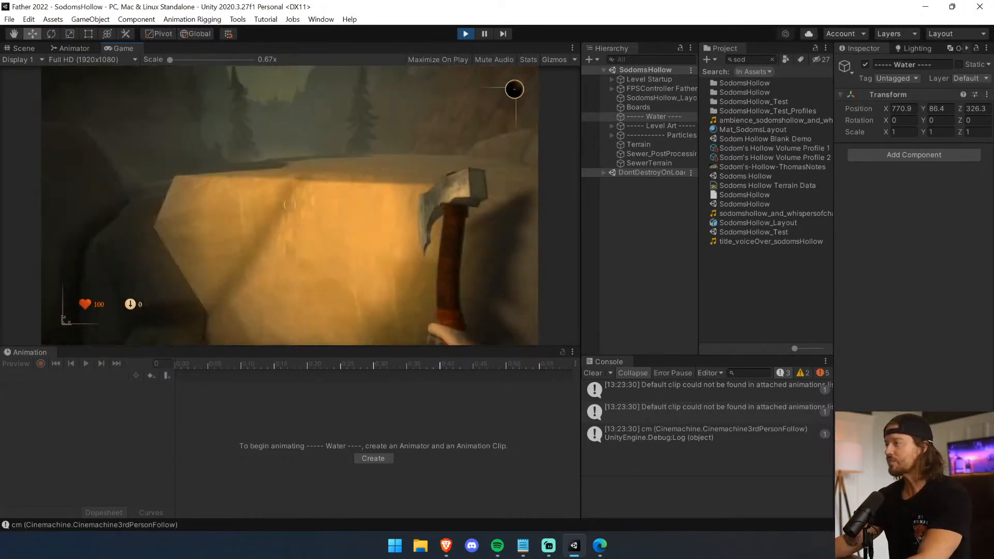
key(w)
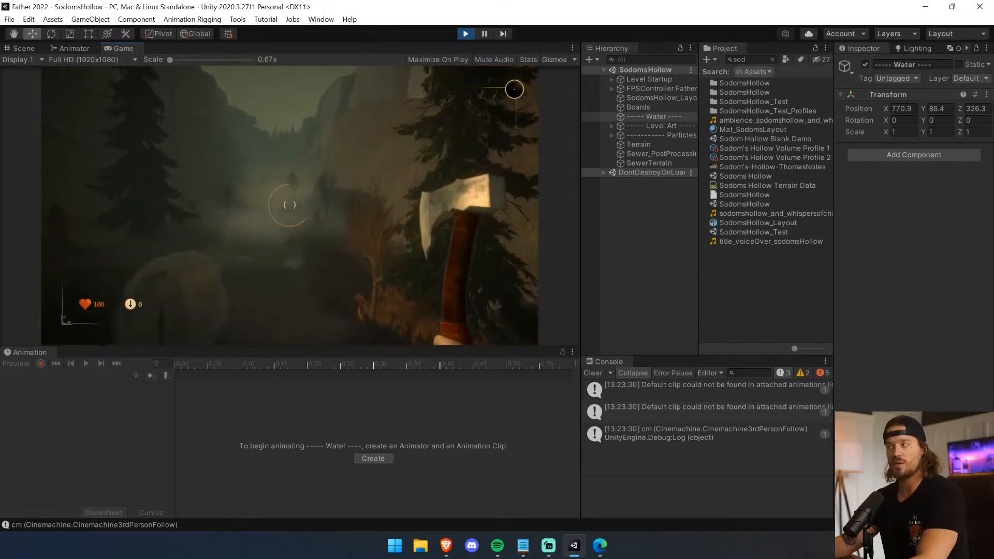
key(w)
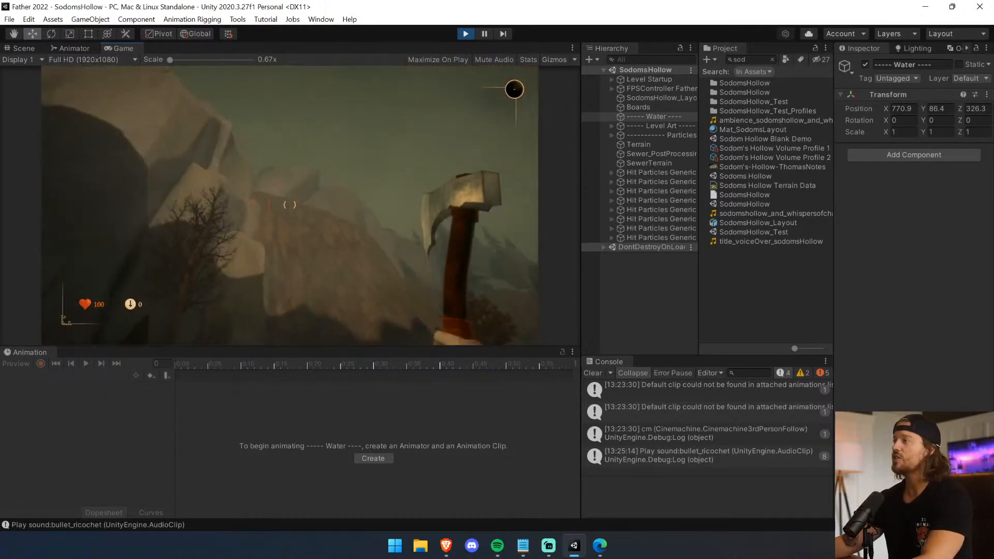
Swing the axe at the surroundings and follow the misty forest path to the lantern-lit gate with the red banner.
key(w)
click(289, 205)
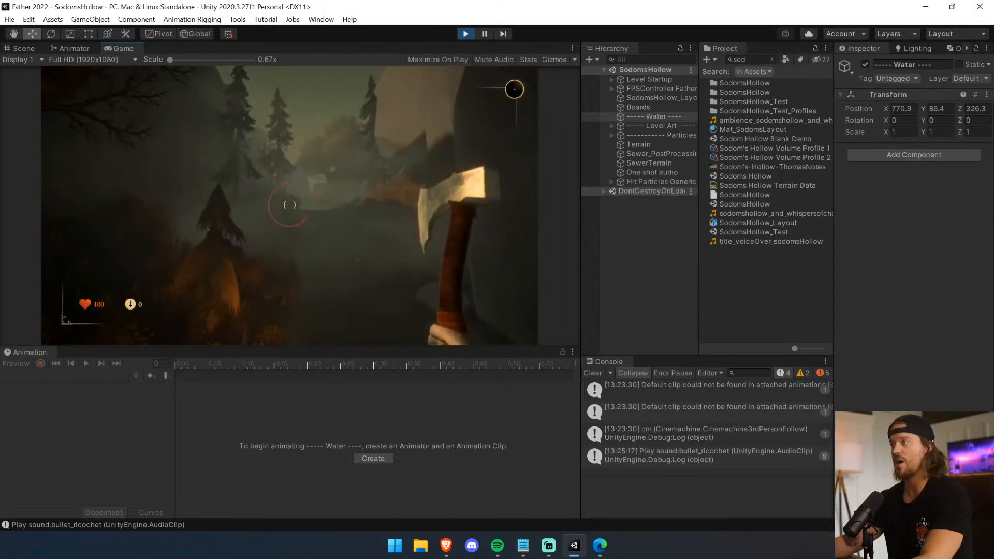
key(w)
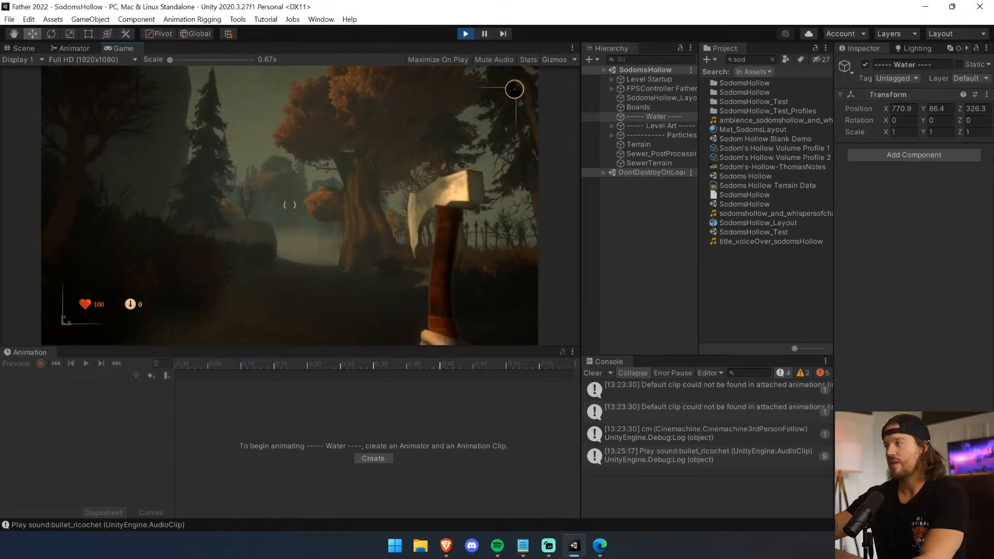
key(w)
key(w)
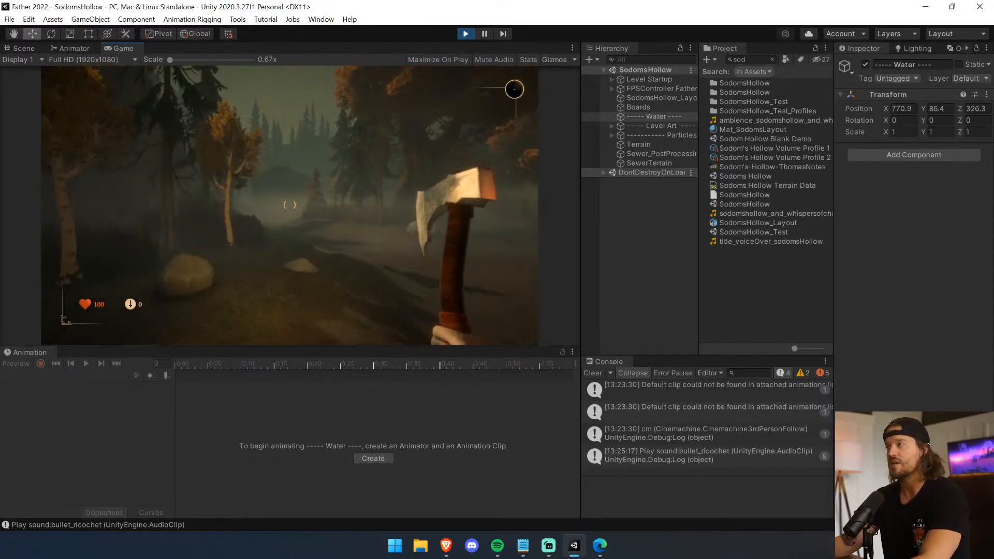
key(w)
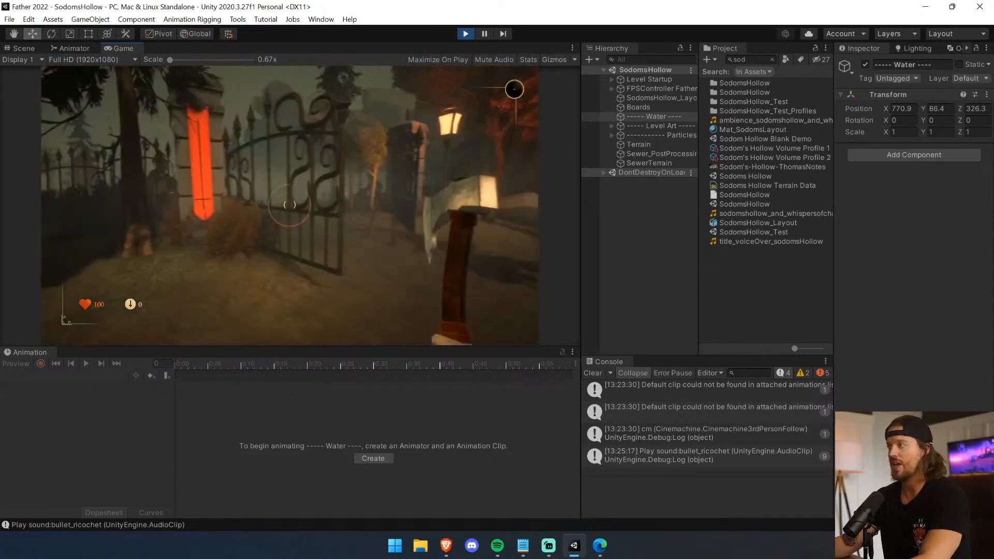
Walk through the bannered gate and examine the rock formation, skull and graveyard beyond it.
key(w)
key(w)
key(w)
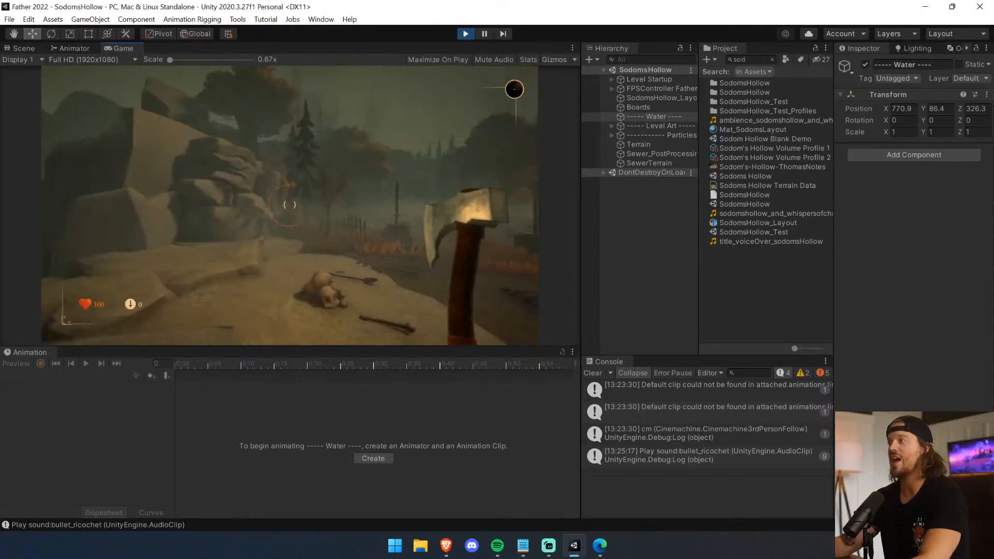
key(w)
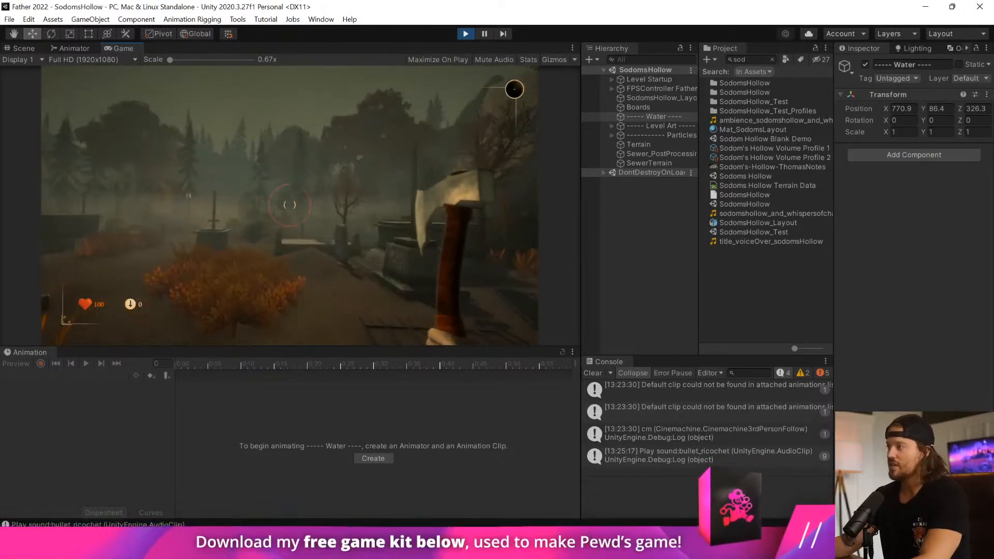
key(w)
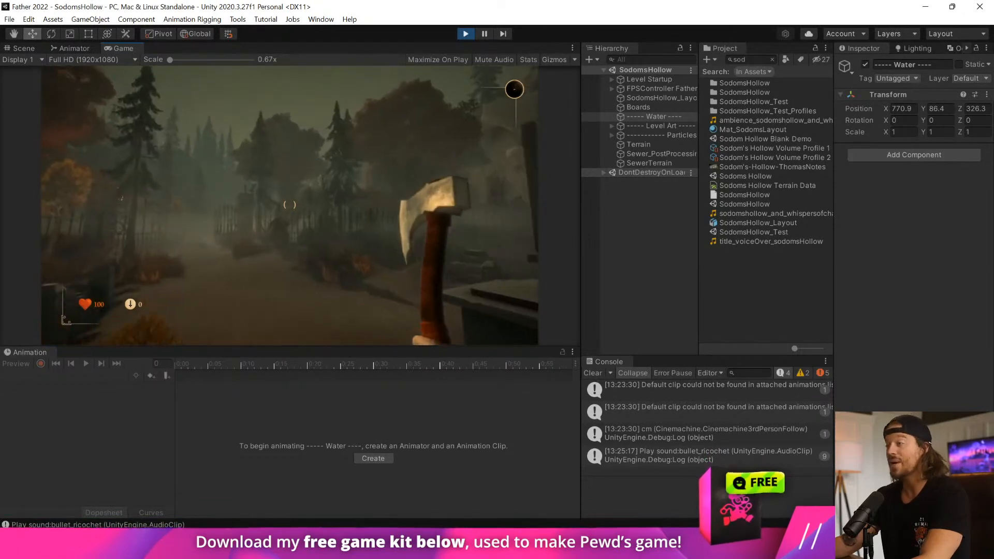
Walk through the woods to the large wooden building and examine its porch.
key(w)
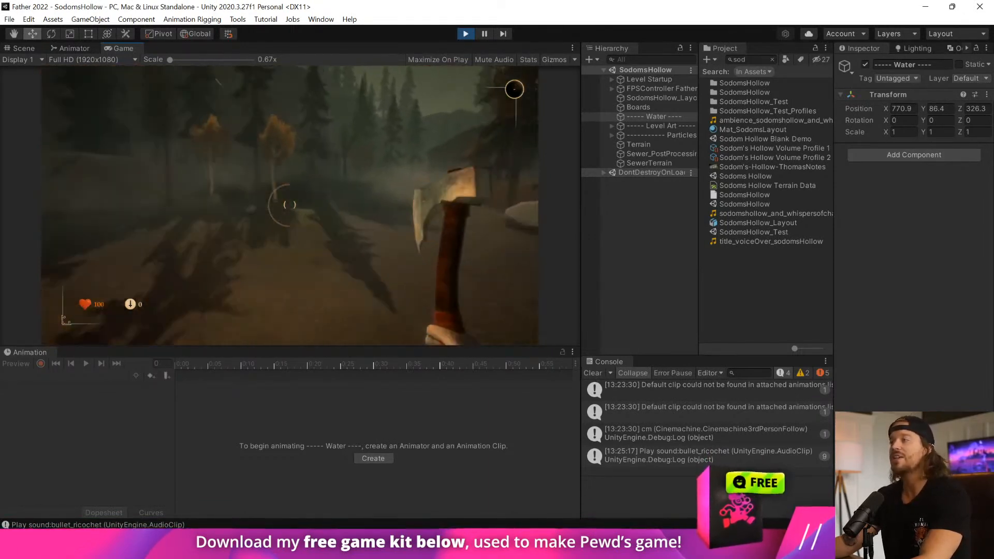
key(w)
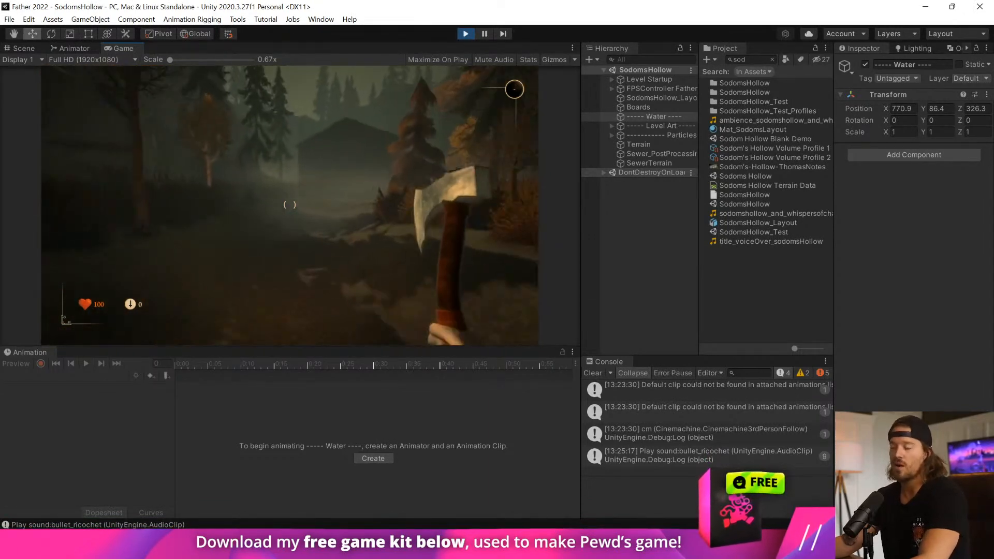
key(w)
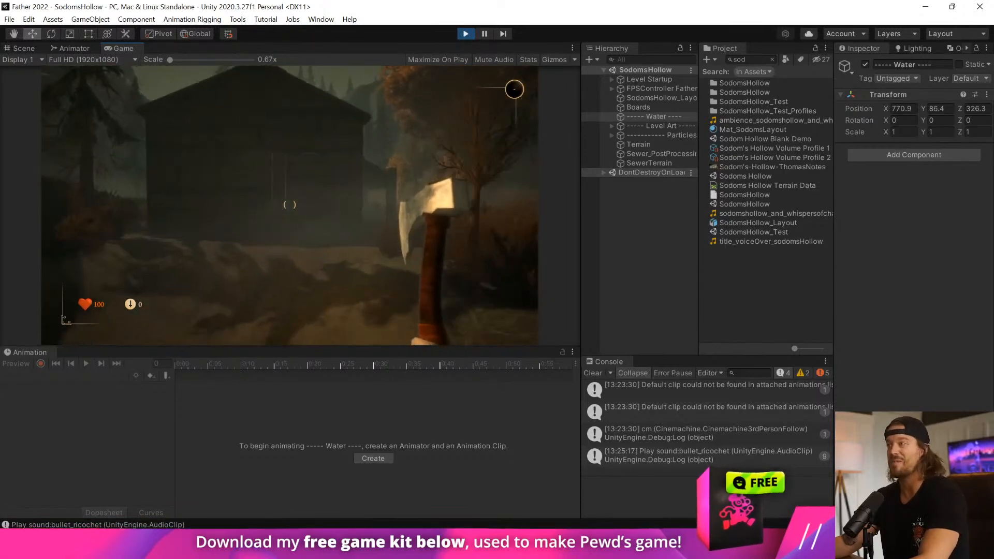
key(w)
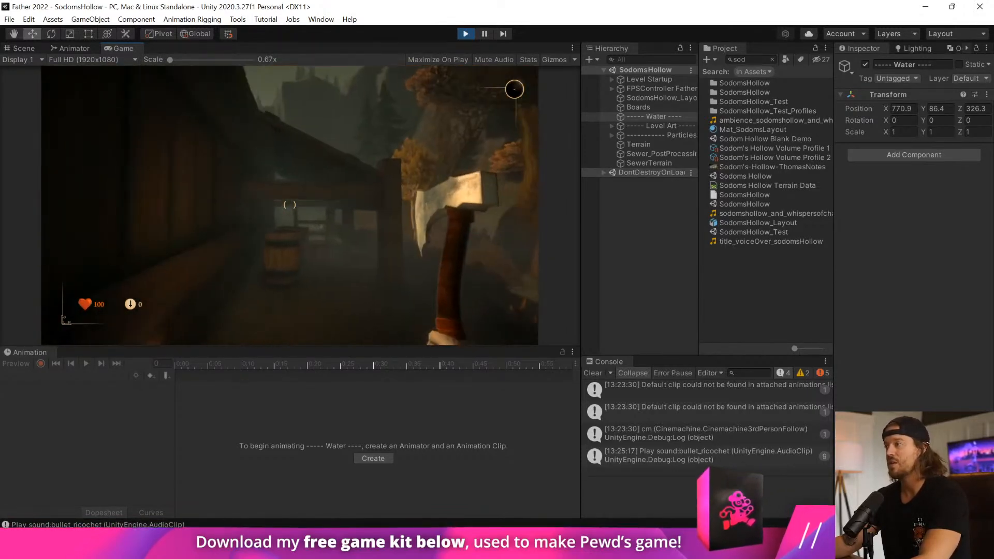
key(w)
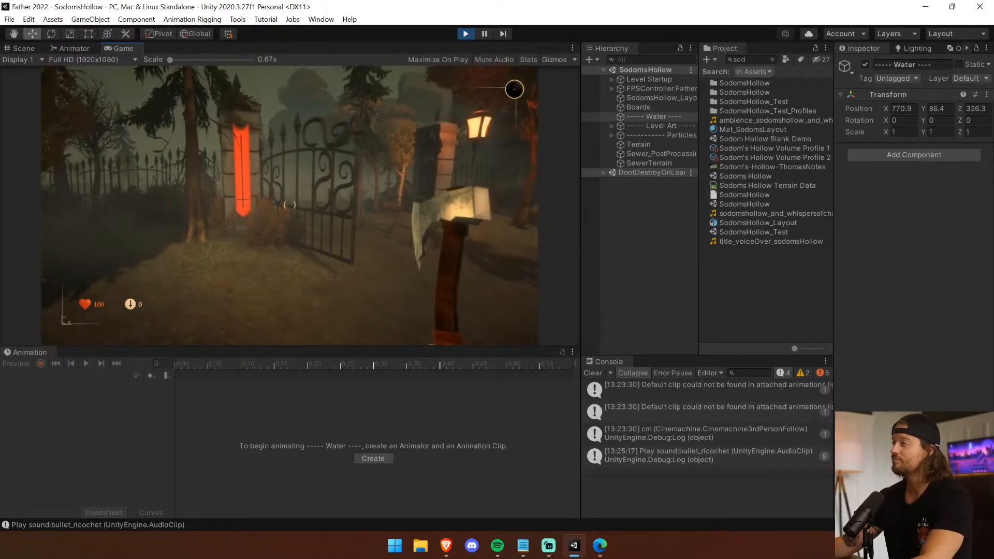
Revisit the red-bannered gate and walk the misty rocky path, examining its fog and lighting.
key(w)
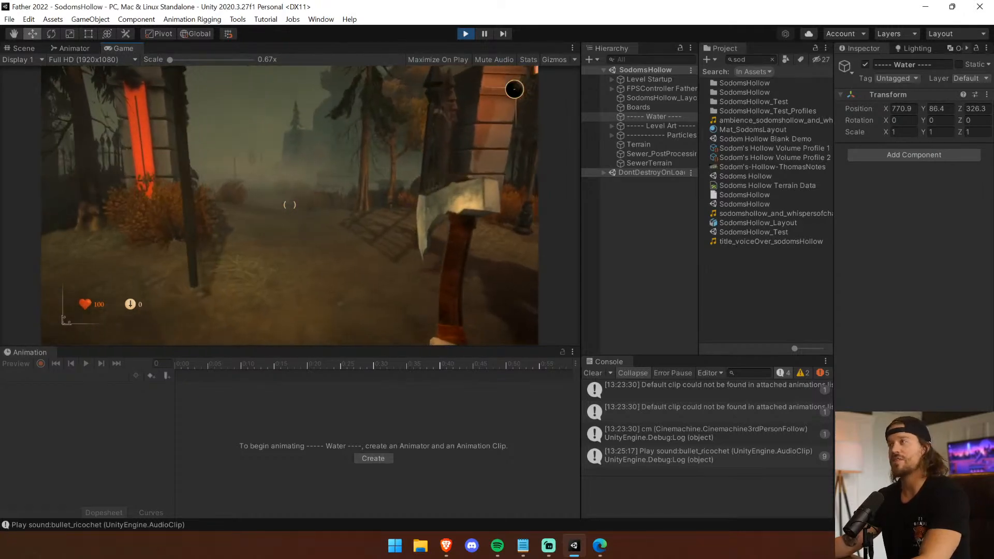
key(w)
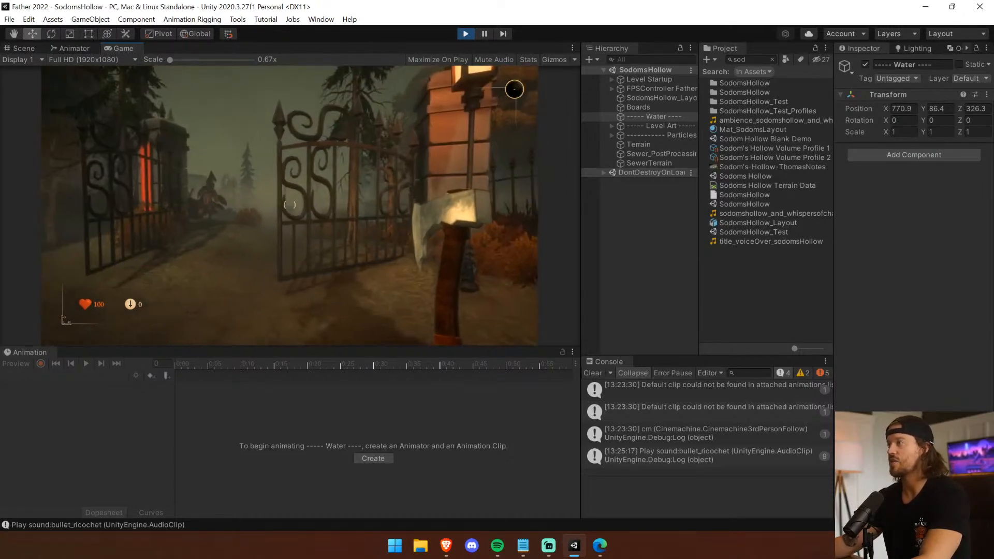
key(w)
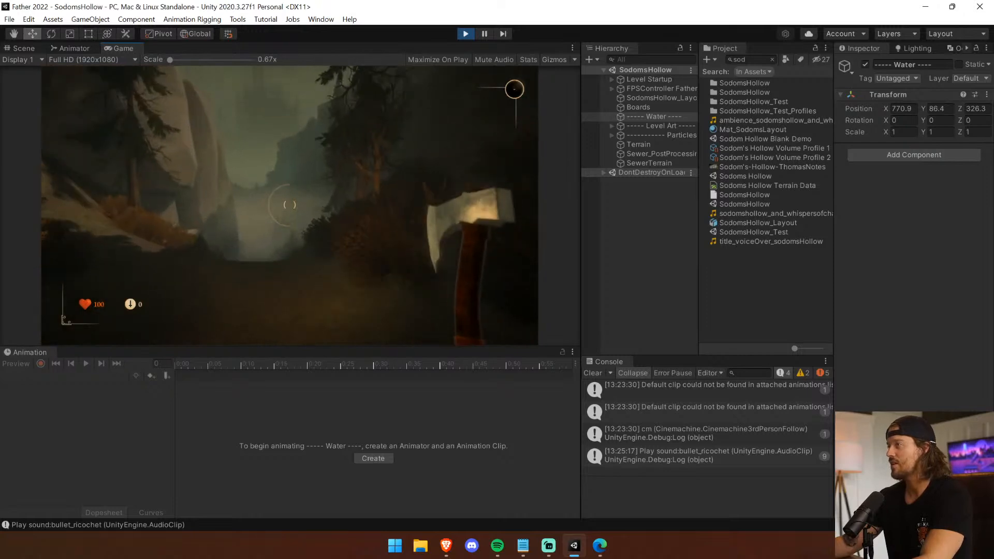
key(w)
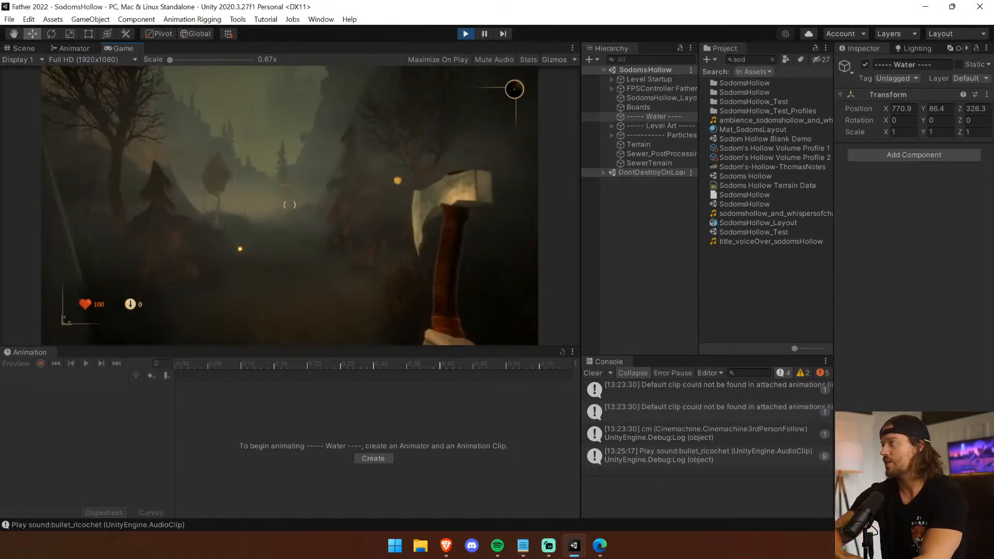
Walk through the misty woodland and hills up to the pale rock formation.
key(w)
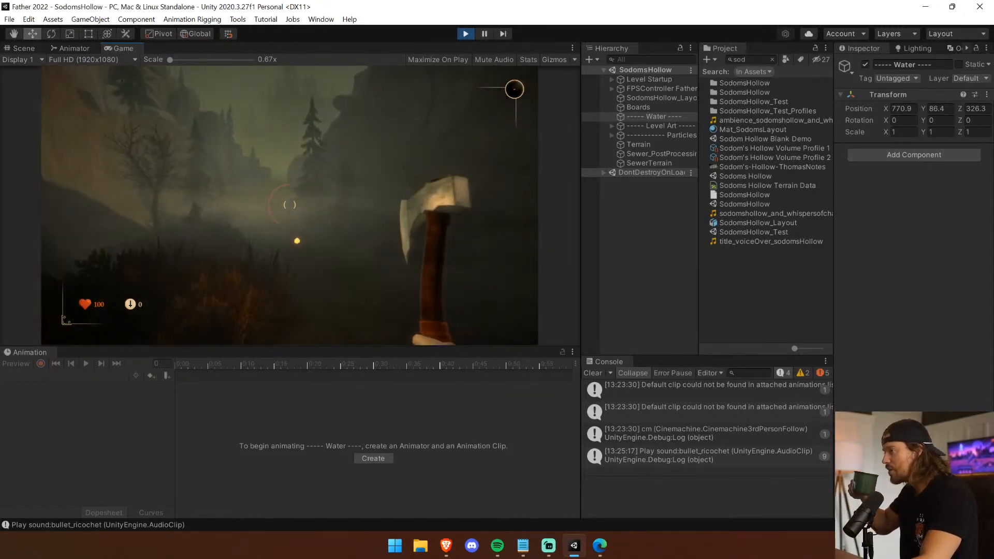
key(w)
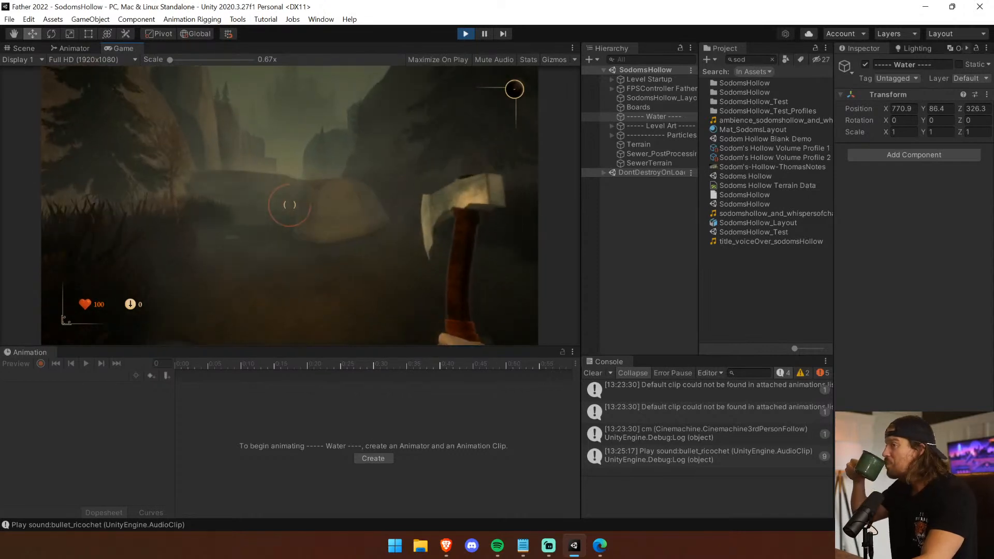
key(w)
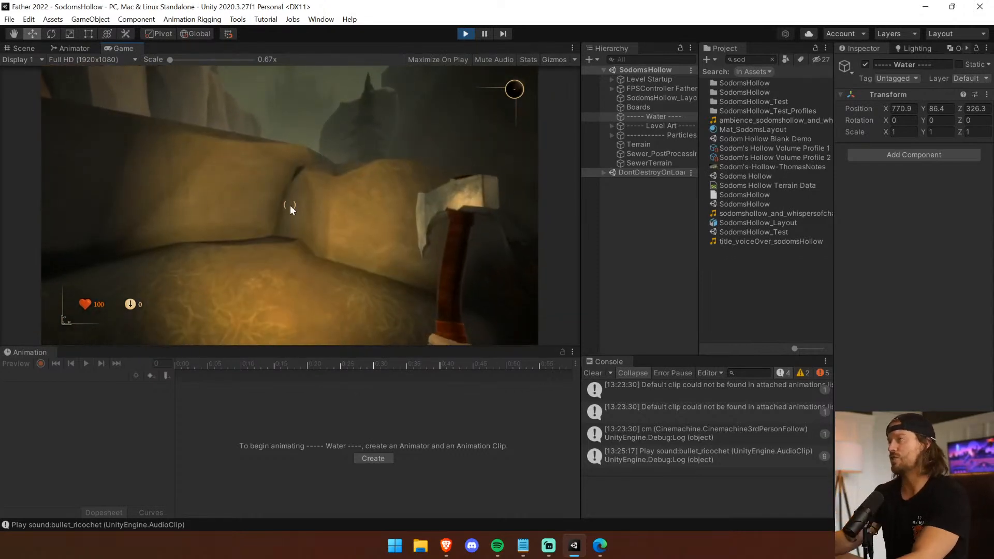
Dock the Scene view beside the Game view and frame FPSController Father in it.
drag(22, 48, 467, 236)
click(662, 99)
click(654, 80)
click(654, 88)
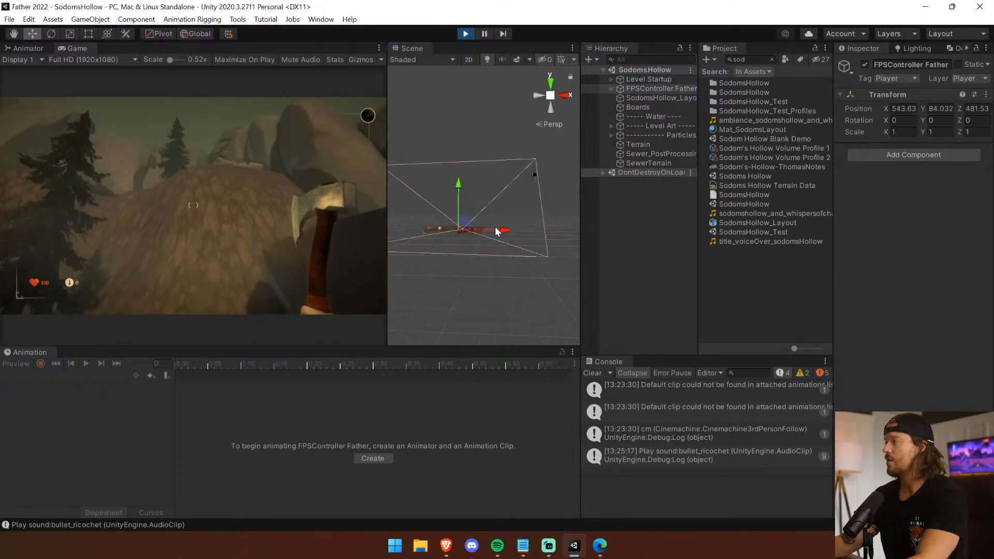
key(f)
middle_drag(482, 162, 508, 393)
right_drag(486, 130, 506, 242)
scroll(507, 248, down, 5)
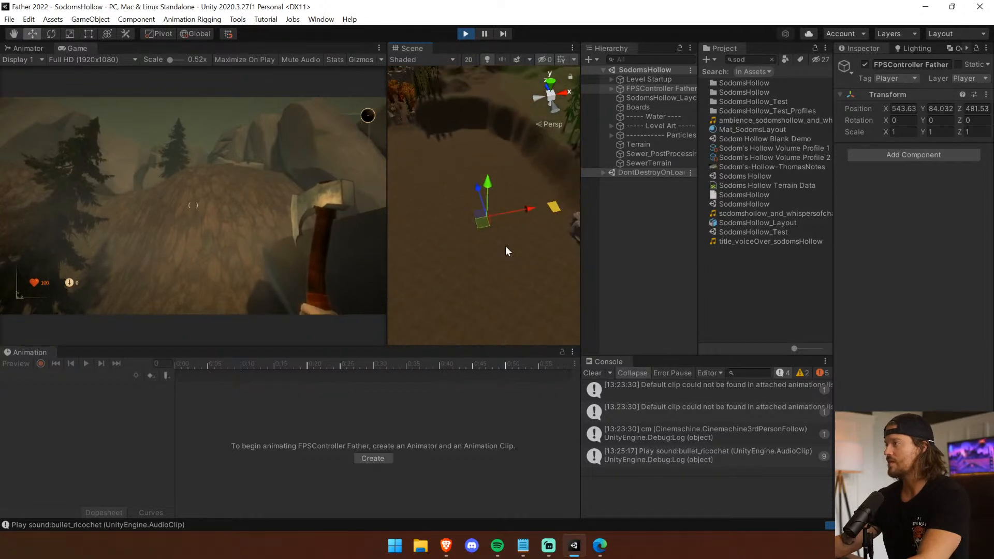
scroll(507, 251, down, 10)
Expand FPSController Father, select its Controller(1) child and frame it with the surrounding level in the Scene view.
click(611, 89)
click(647, 107)
key(f)
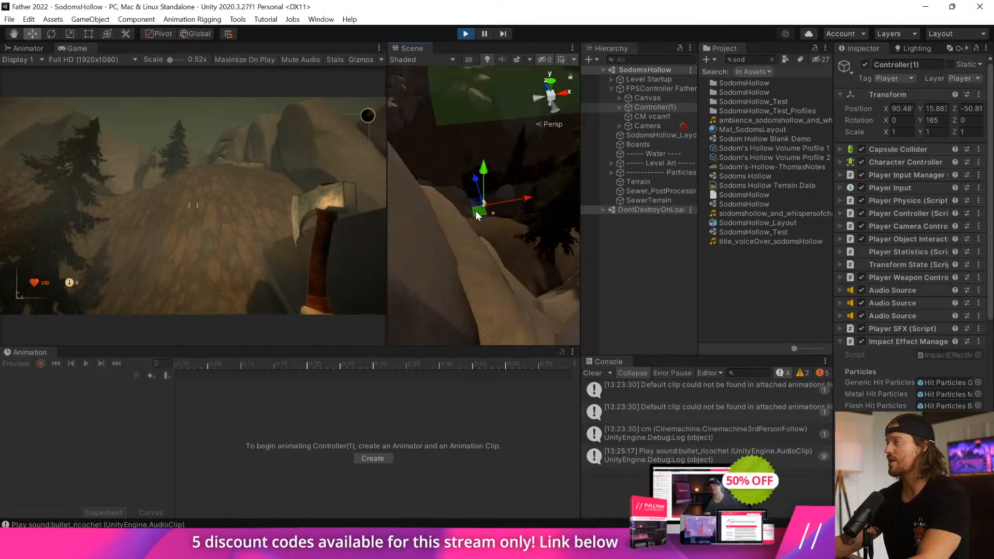
scroll(479, 217, down, 10)
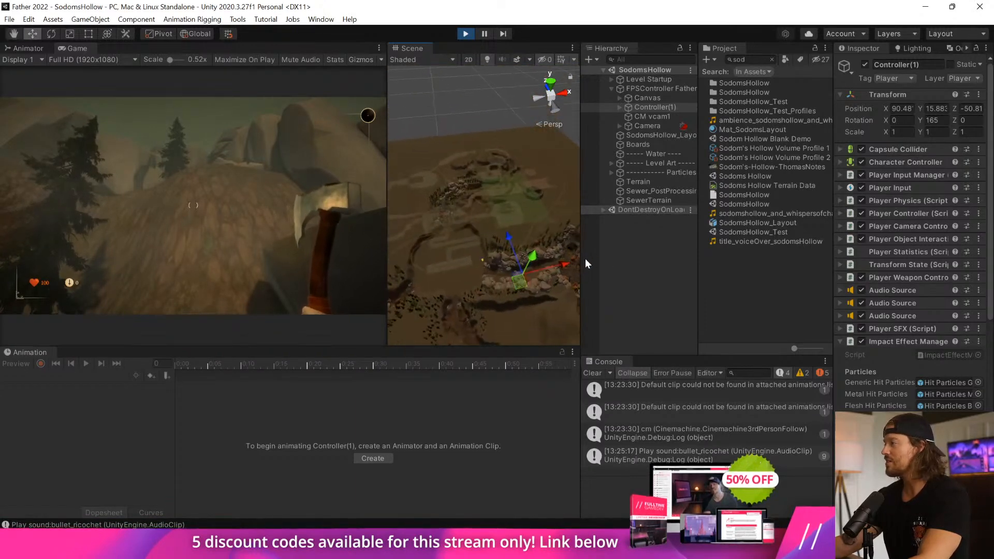
Enlarge the Scene view by resizing the neighbouring views and orient it to overlook the whole level.
drag(524, 347, 558, 405)
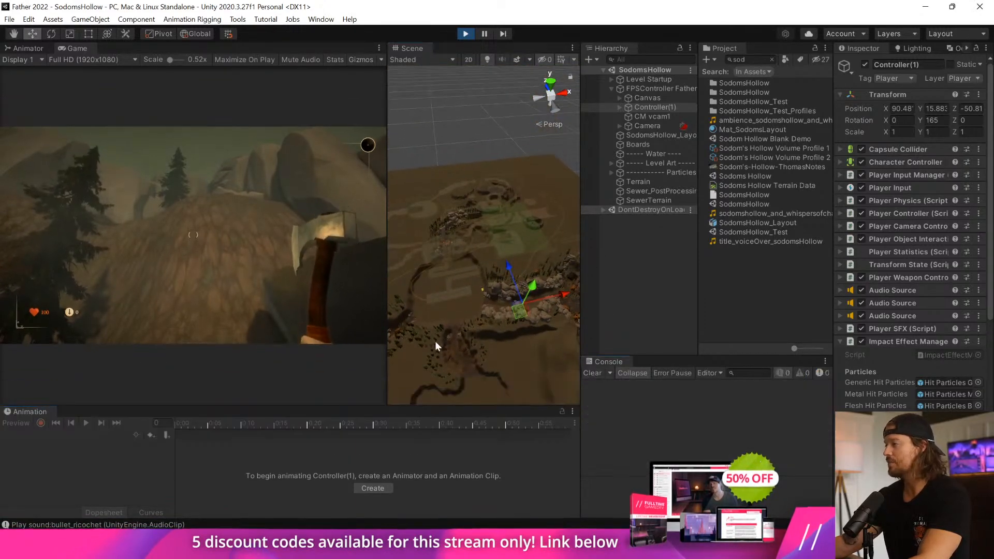
drag(388, 316, 289, 290)
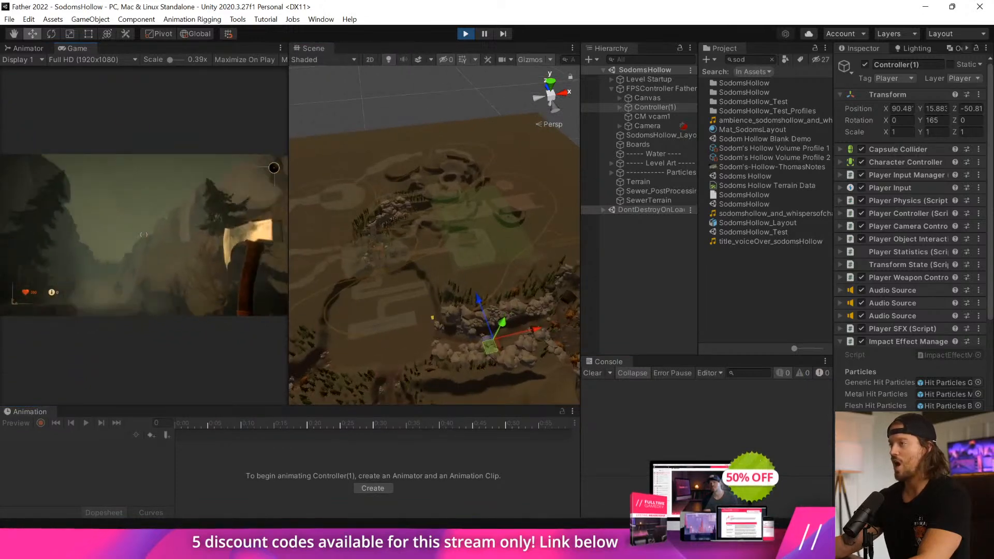
alt+drag(363, 243, 631, 308)
right_drag(653, 306, 595, 306)
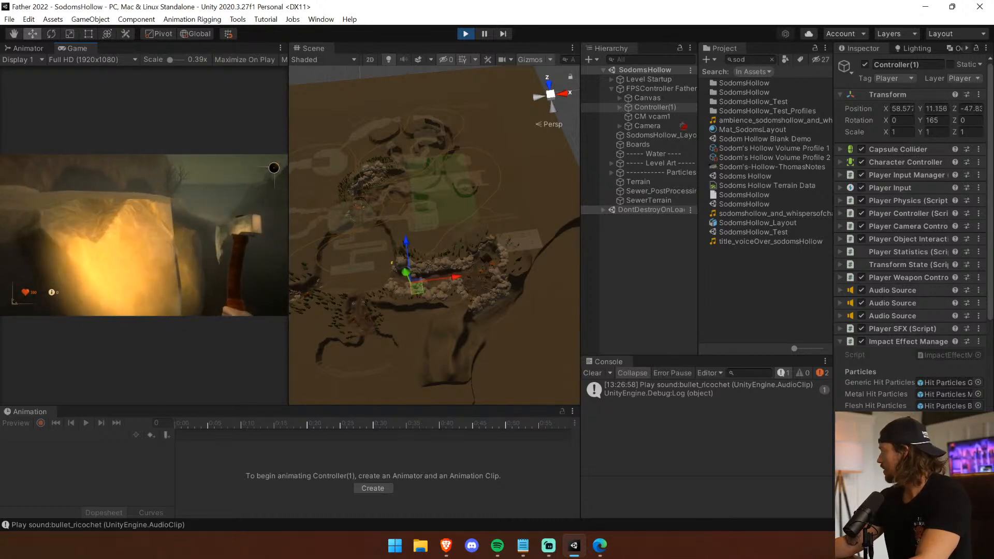
Walk the player from the rocks through the forest and up the stone steps to the torch-lit church.
key(w)
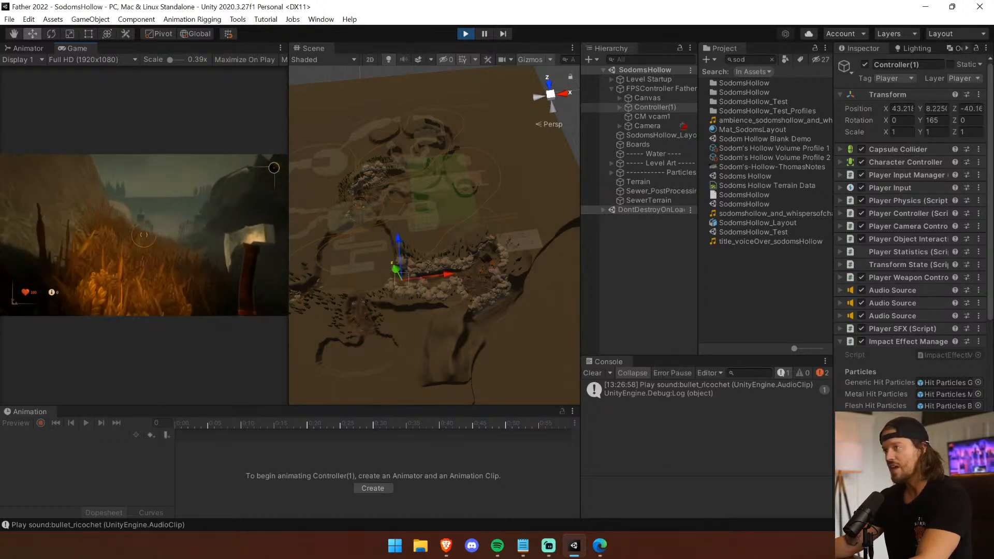
key(w)
key(w)
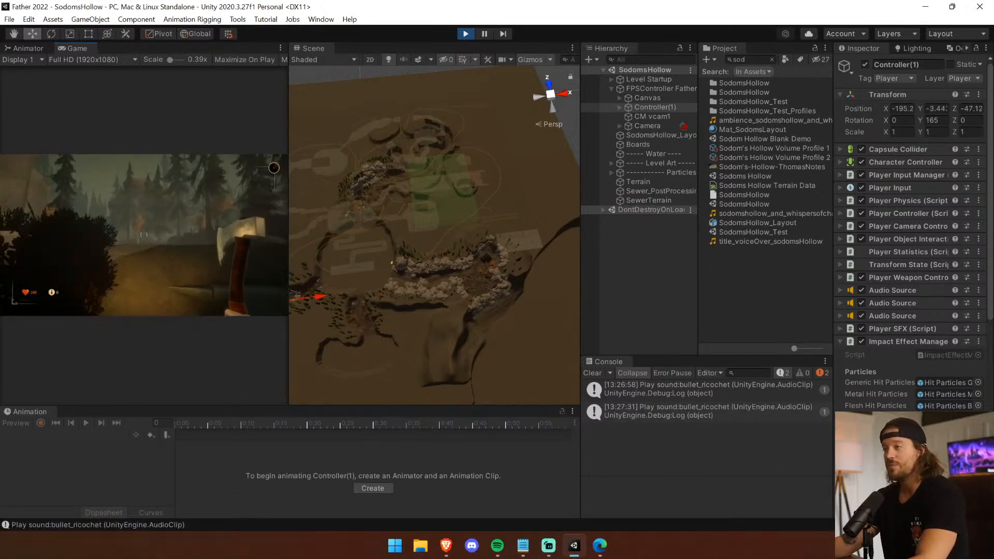
key(w)
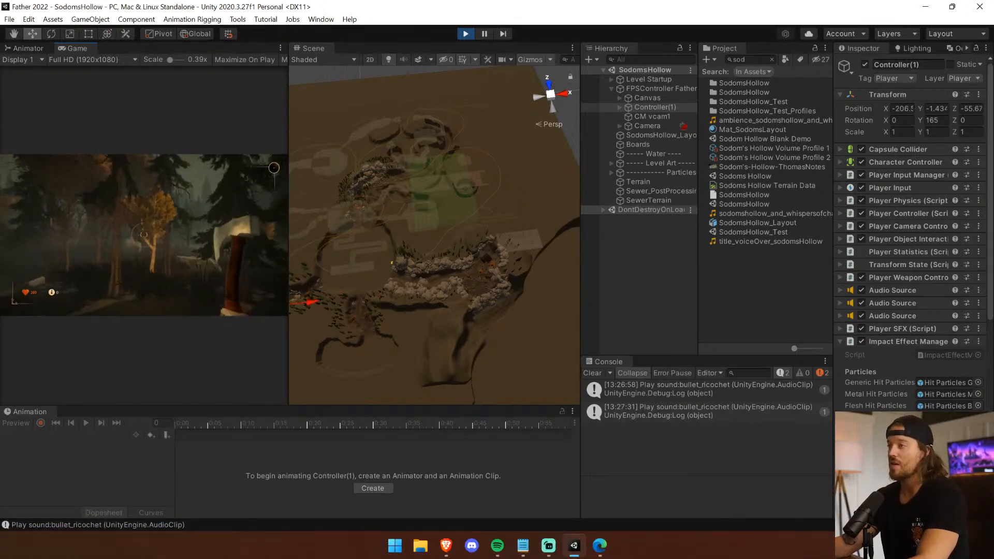
key(w)
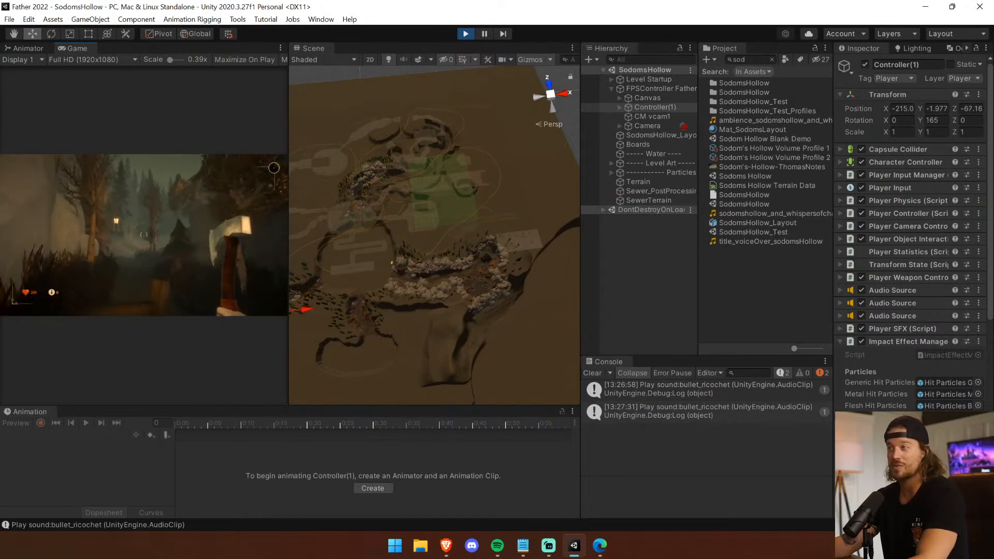
key(w)
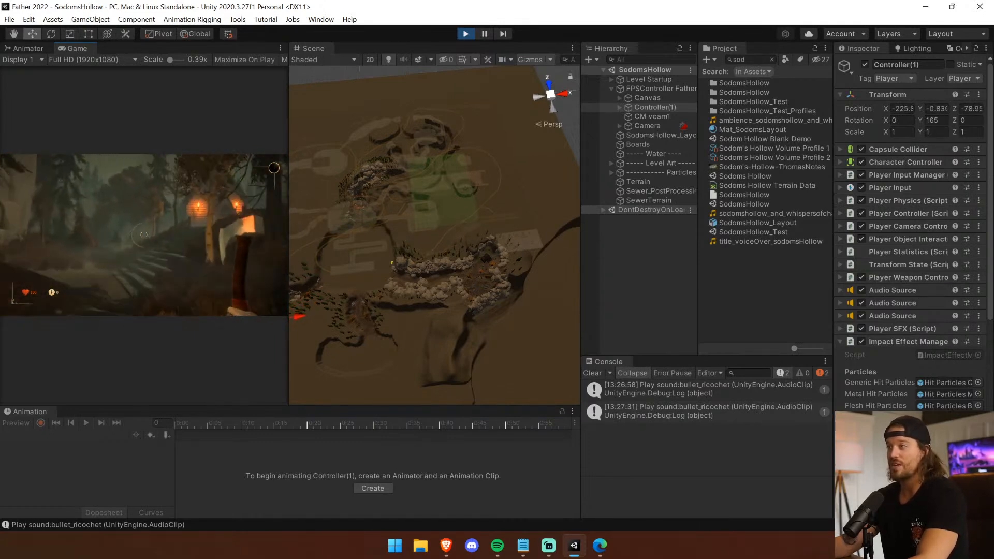
key(w)
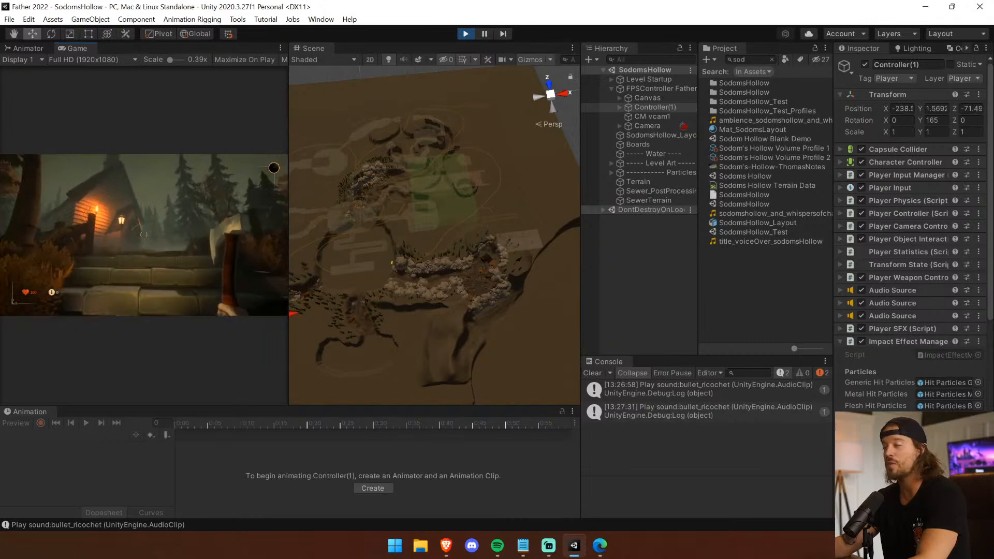
key(w)
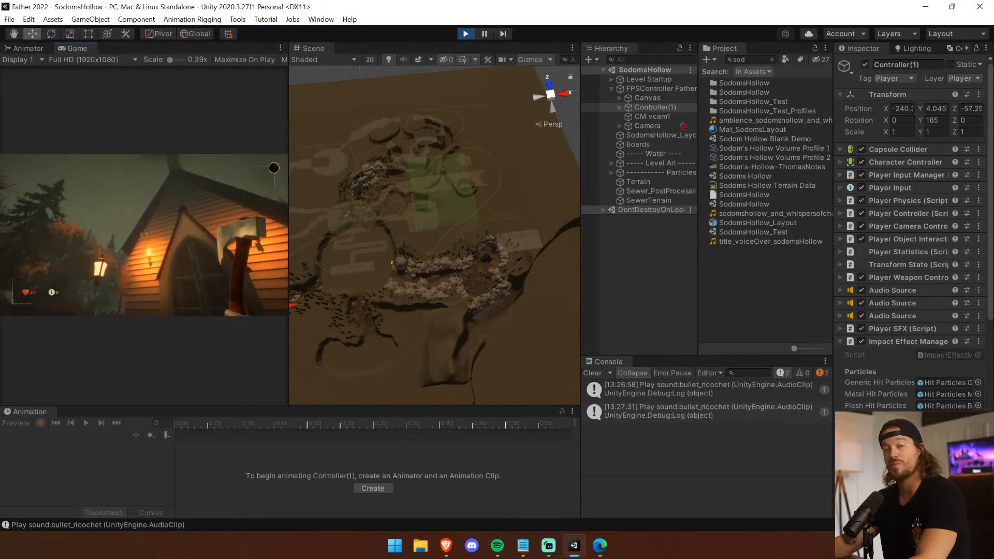
Back away from the church and widen the Game view to examine its facade and steeple.
key(s)
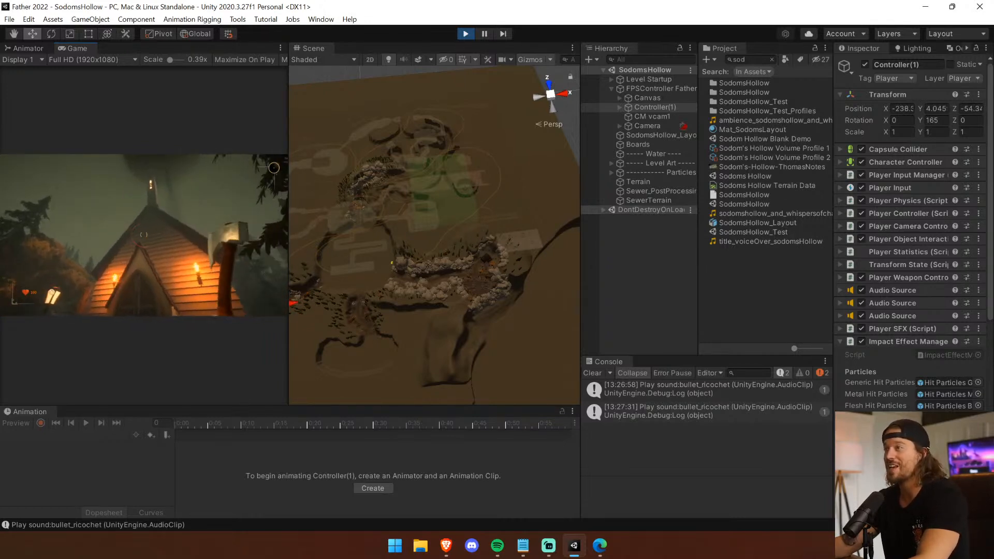
key(s)
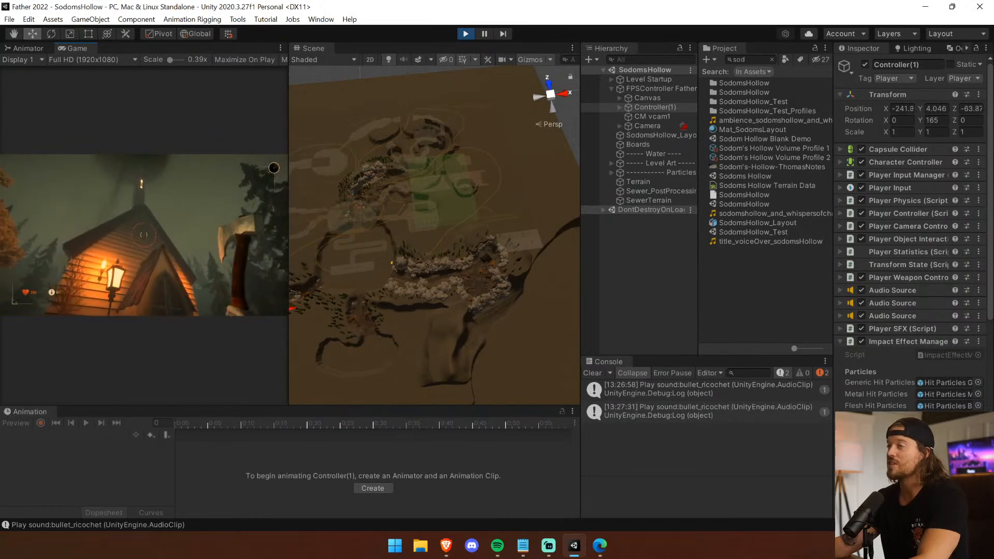
drag(288, 165, 463, 165)
key(s)
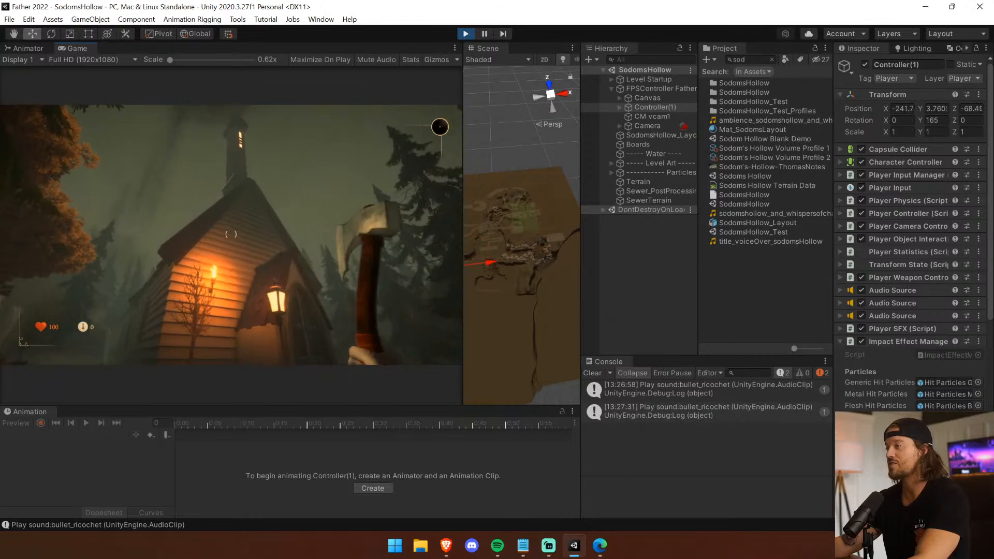
key(s)
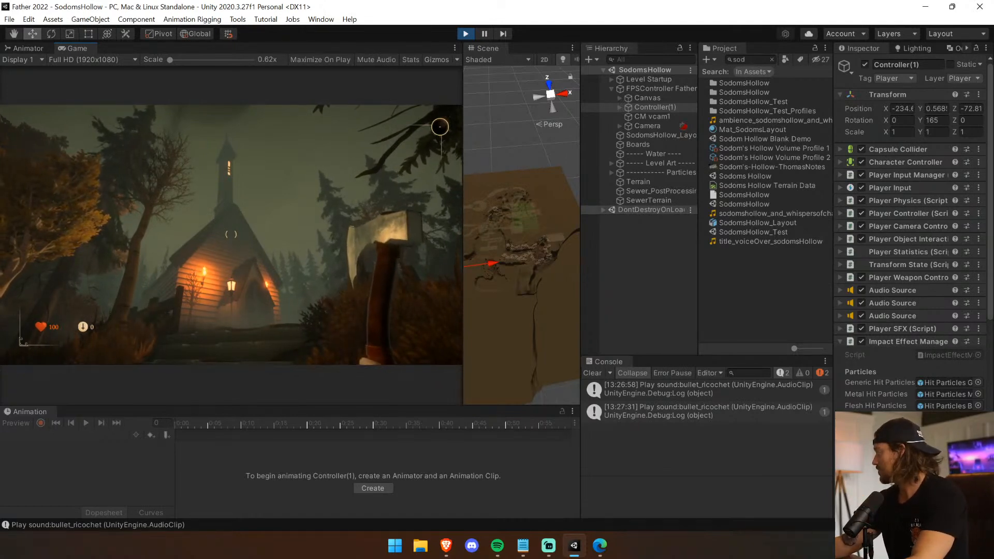
Walk up to the side of the church and return down the steps toward the lamp-lit woods.
key(w)
key(w)
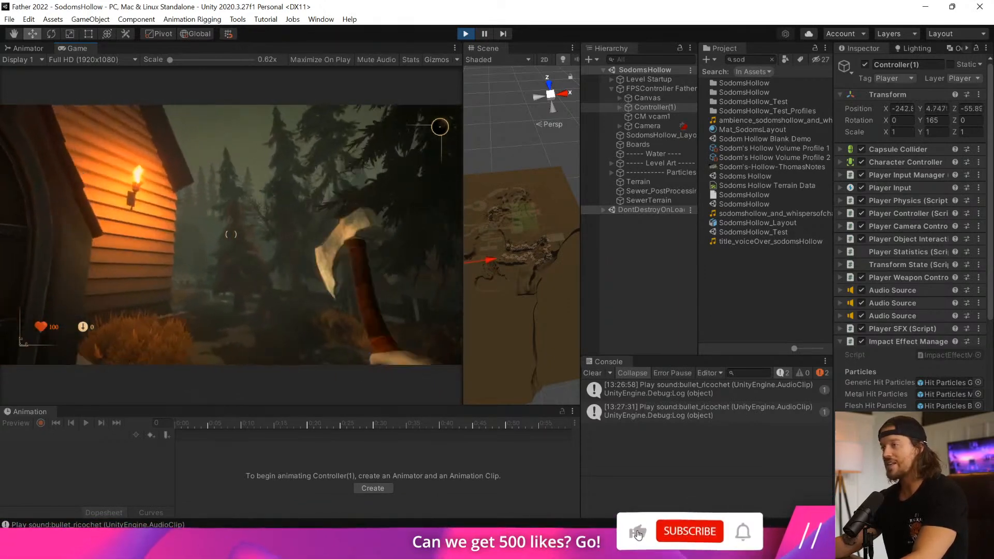
key(w)
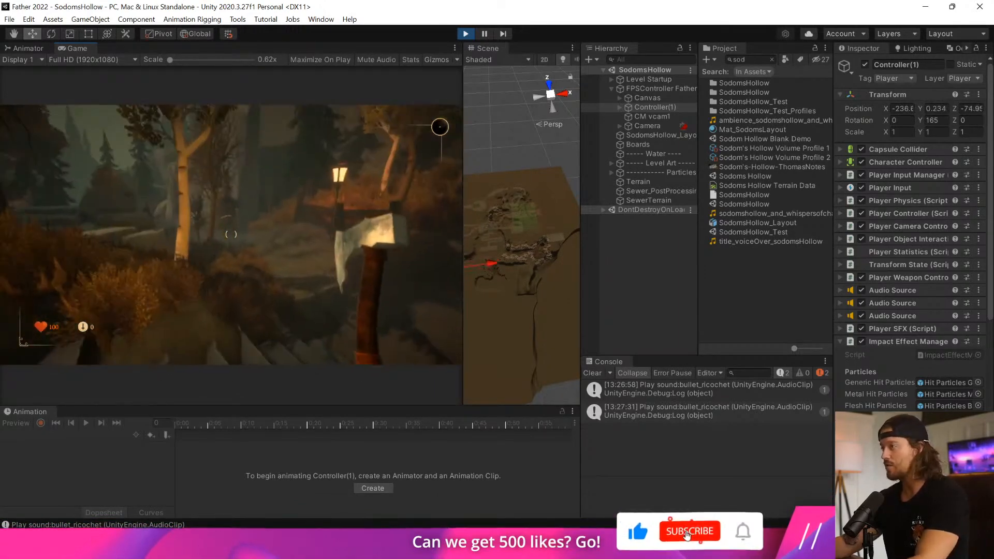
Stop play mode, dock the Scene view as a full-width tab next to Game, and clear the console.
key(ctrl+p)
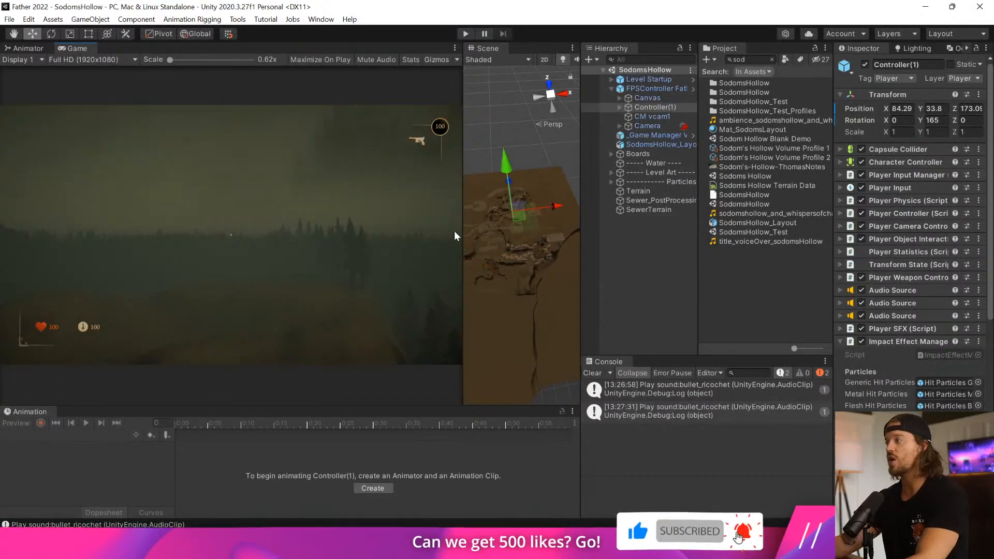
drag(459, 232, 152, 232)
right_drag(358, 264, 416, 310)
middle_drag(416, 309, 277, 268)
right_drag(277, 268, 170, 66)
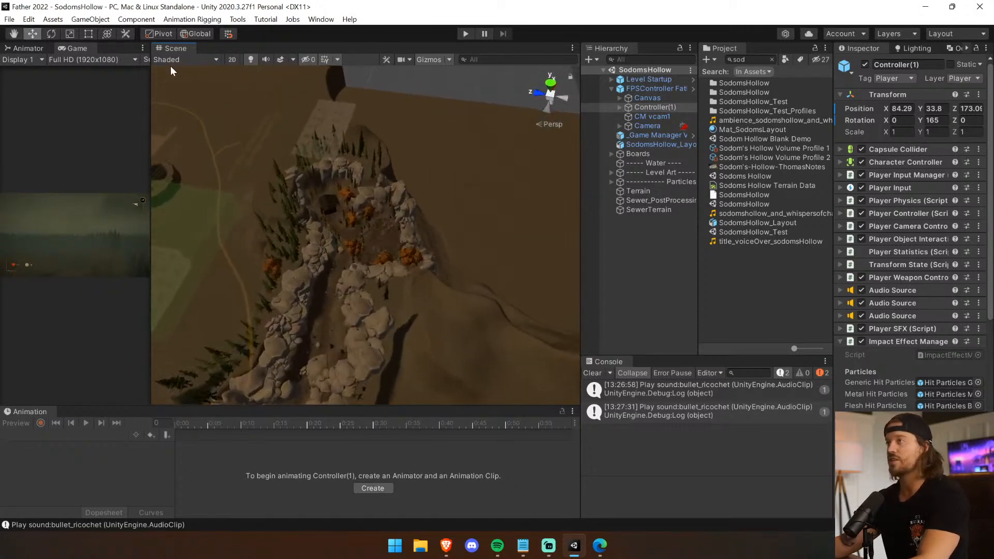
drag(127, 49, 124, 49)
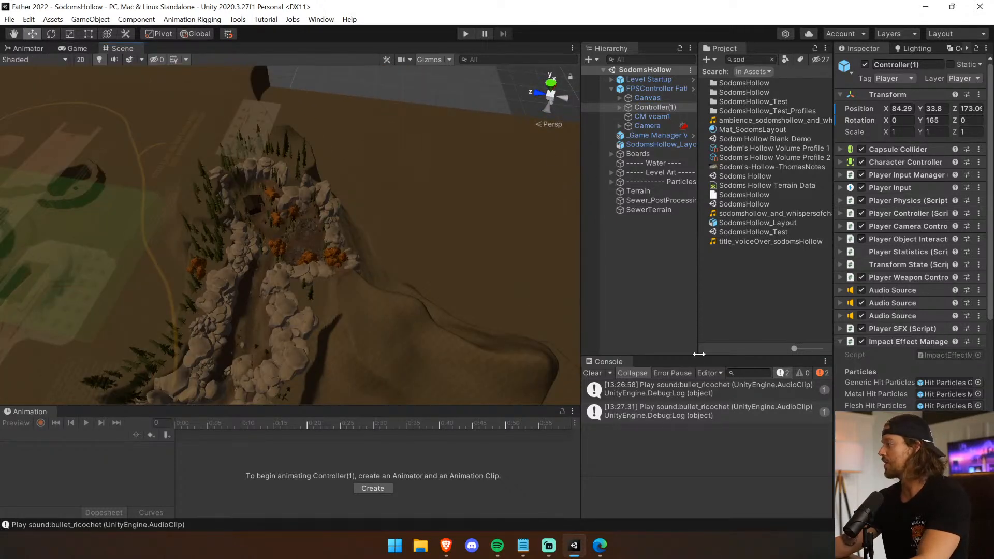
click(593, 373)
Select the Terrain and switch its paint tool to Paint Holes.
mouse_move(373, 336)
right_down()
mouse_move(393, 315)
mouse_move(473, 311)
mouse_move(397, 246)
mouse_move(278, 280)
mouse_move(285, 344)
mouse_move(189, 319)
mouse_move(316, 278)
mouse_move(271, 295)
mouse_move(304, 290)
mouse_move(395, 252)
mouse_move(645, 275)
mouse_move(697, 239)
mouse_move(729, 156)
mouse_move(671, 141)
mouse_move(493, 167)
mouse_move(285, 284)
mouse_move(580, 223)
right_up()
click(315, 279)
click(898, 164)
click(883, 177)
click(883, 203)
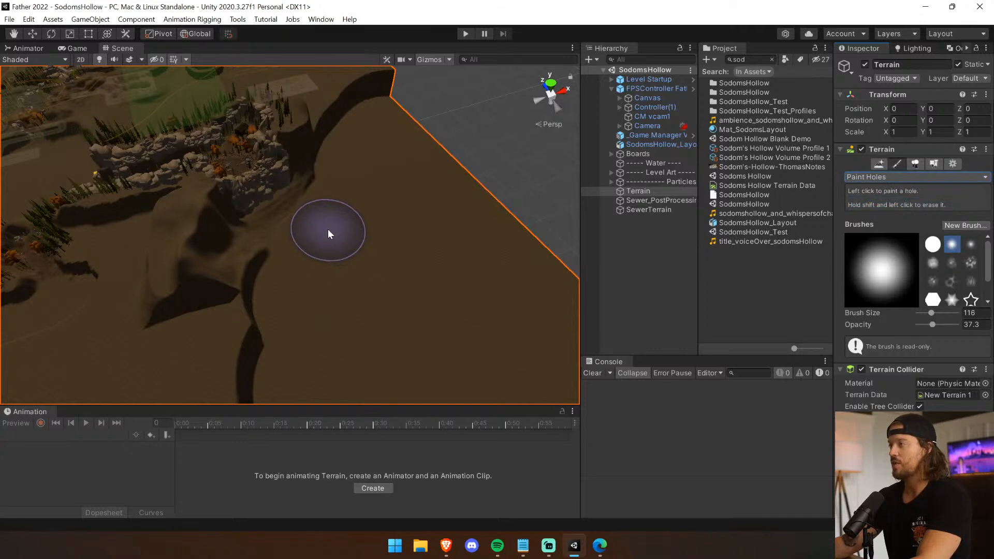
Paint a long strip of holes through the unused terrain beyond the rocky graveyard area using the size 116 brush.
drag(327, 234, 382, 166)
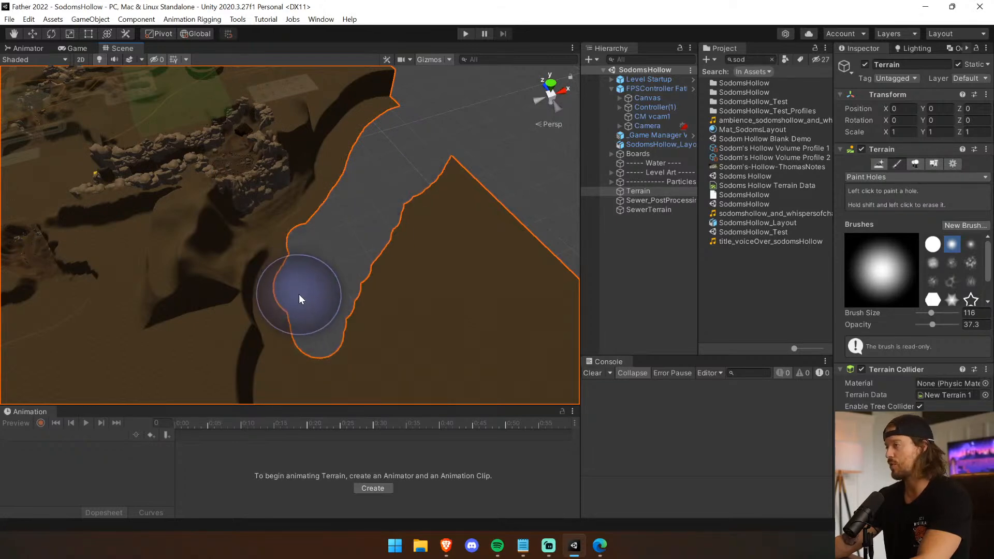
right_drag(303, 351, 328, 281)
drag(328, 258, 345, 133)
right_drag(345, 134, 364, 269)
drag(302, 180, 344, 234)
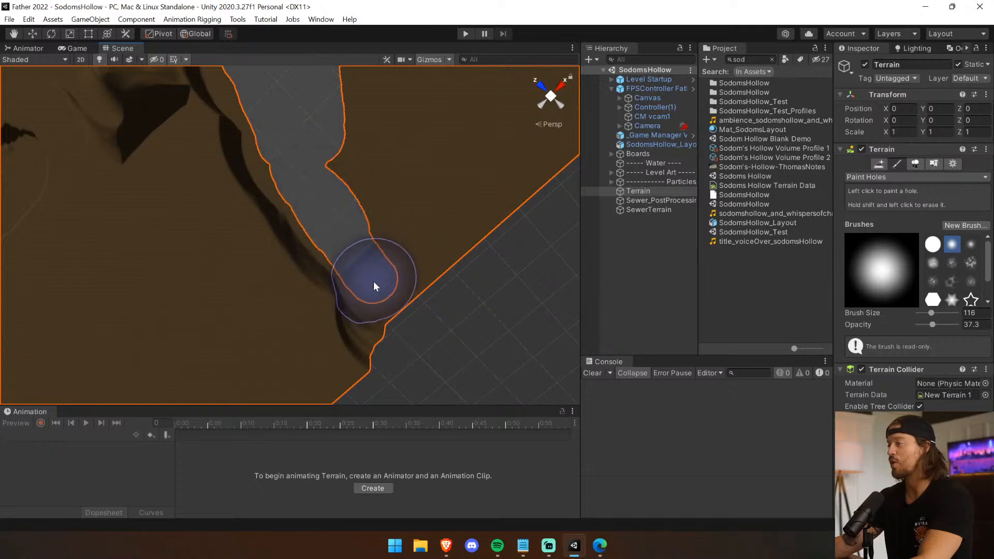
Extend the painted hole to the terrain's outer edge, undoing unwanted strokes.
right_drag(402, 308, 506, 228)
mouse_move(474, 328)
mouse_down()
mouse_move(407, 315)
mouse_move(454, 311)
mouse_move(347, 266)
mouse_move(426, 284)
mouse_move(415, 197)
mouse_move(436, 247)
mouse_move(357, 194)
mouse_move(335, 235)
mouse_move(271, 178)
mouse_up()
key(ctrl+z)
key(ctrl+z)
key(ctrl+y)
Paint away the leftover terrain patch at the outer corner beyond the hole.
drag(500, 150, 509, 112)
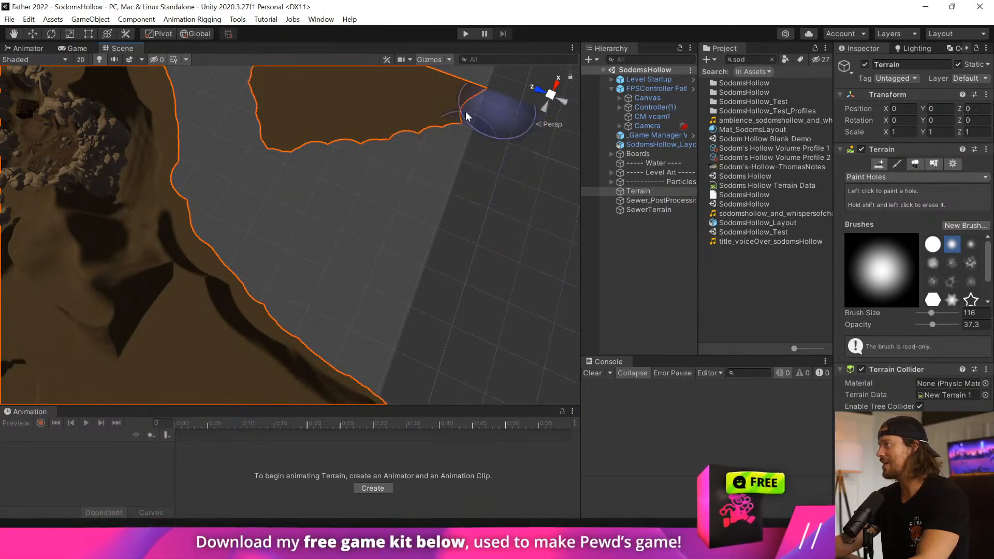
drag(396, 144, 296, 138)
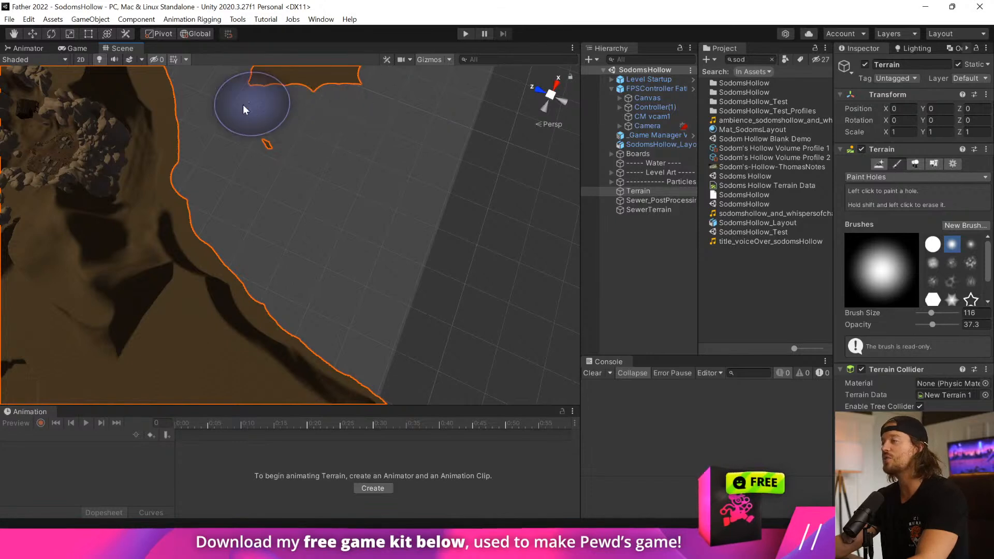
right_drag(354, 253, 353, 193)
drag(269, 197, 276, 179)
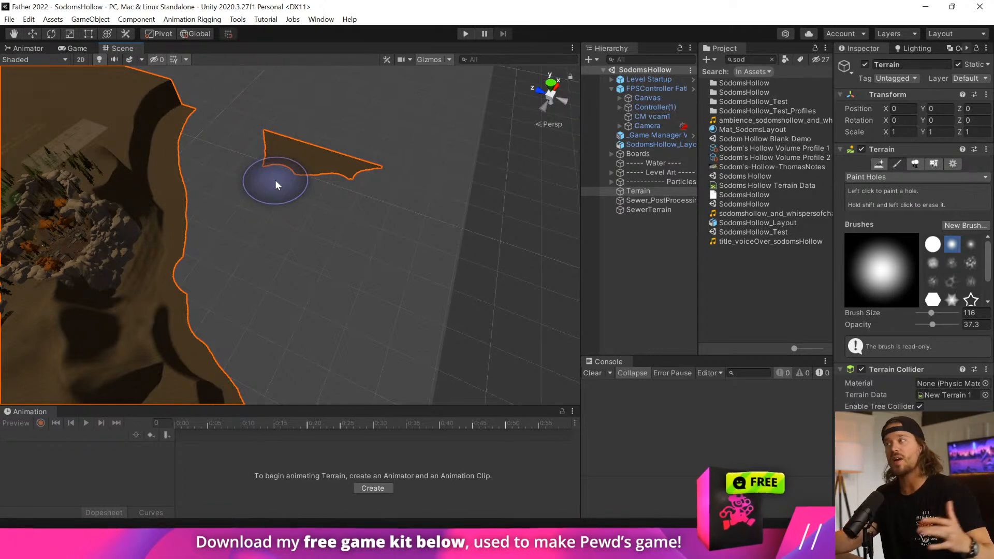
mouse_move(275, 179)
mouse_down()
mouse_move(268, 169)
mouse_move(281, 135)
mouse_move(371, 178)
mouse_up()
Set the hole brush size to 19 and cut a narrow strip of holes through the terrain beside the graveyard's rocky cliffs.
right_drag(305, 250, 256, 270)
scroll(255, 269, up, 5)
mouse_move(255, 268)
middle_down()
mouse_move(384, 327)
mouse_move(510, 346)
middle_up()
middle_drag(420, 278, 442, 320)
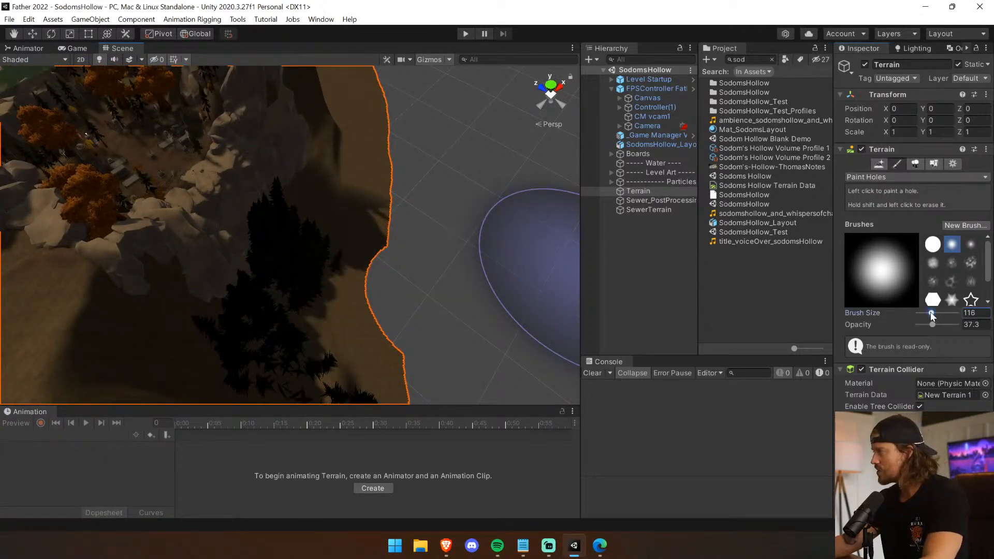
drag(932, 315, 925, 316)
mouse_move(330, 305)
mouse_down()
mouse_move(304, 231)
mouse_move(300, 279)
mouse_move(310, 253)
mouse_up()
scroll(309, 252, down, 7)
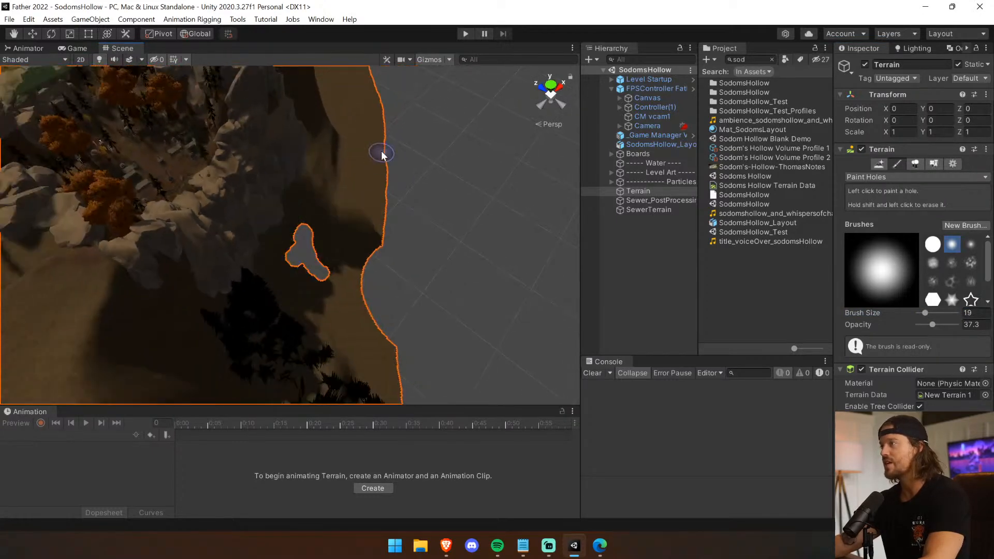
drag(380, 157, 350, 158)
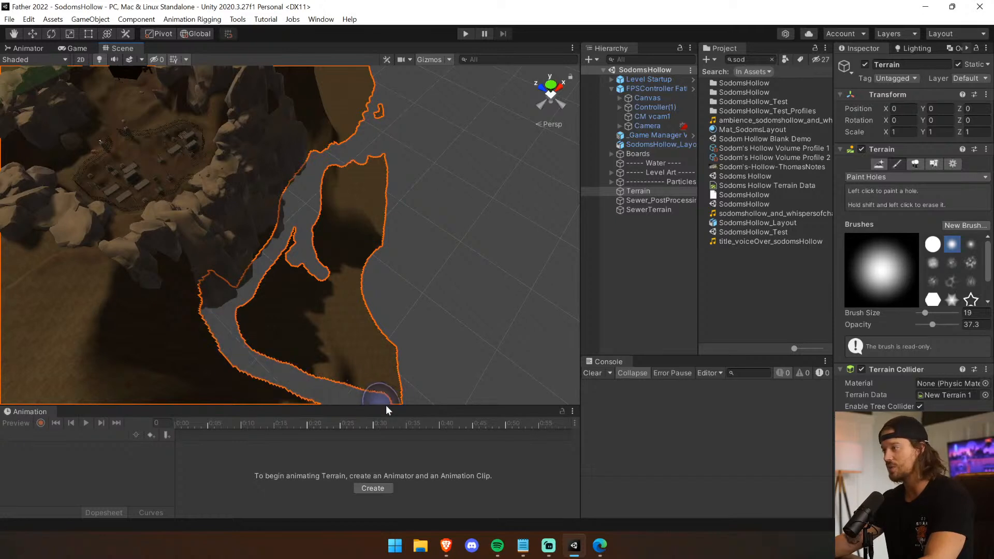
mouse_move(356, 348)
mouse_down()
mouse_move(377, 337)
mouse_move(294, 331)
mouse_move(346, 290)
mouse_move(359, 227)
mouse_move(395, 205)
mouse_move(345, 298)
mouse_move(372, 306)
mouse_up()
Select the solid round brush and paint away the leftover terrain between the narrow strip and the outer hole.
click(934, 245)
mouse_move(420, 169)
mouse_down()
mouse_move(423, 154)
mouse_move(408, 140)
mouse_up()
right_drag(426, 251, 425, 171)
mouse_move(428, 353)
mouse_down()
mouse_move(388, 294)
mouse_move(382, 214)
mouse_move(386, 269)
mouse_up()
scroll(404, 321, up, 3)
middle_drag(404, 320, 377, 371)
scroll(404, 290, down, 3)
middle_drag(404, 289, 393, 322)
scroll(443, 201, up, 4)
scroll(443, 201, down, 4)
Extend the hole along the rocks with the solid round brush, undoing one unwanted stroke.
middle_drag(424, 248, 365, 358)
right_drag(365, 357, 326, 335)
mouse_move(343, 284)
mouse_down()
mouse_move(334, 264)
mouse_move(372, 325)
mouse_up()
right_drag(372, 325, 424, 306)
scroll(359, 254, down, 3)
mouse_move(358, 249)
mouse_down()
mouse_move(321, 235)
mouse_move(328, 284)
mouse_move(382, 329)
mouse_up()
mouse_move(381, 328)
right_down()
mouse_move(255, 162)
mouse_move(151, 64)
mouse_move(229, 300)
mouse_move(192, 260)
right_up()
mouse_move(191, 260)
mouse_down()
mouse_move(195, 334)
mouse_move(207, 314)
mouse_move(209, 323)
mouse_up()
right_drag(215, 346, 226, 339)
key(ctrl+z)
mouse_move(247, 324)
mouse_down()
mouse_move(222, 256)
mouse_move(252, 290)
mouse_move(199, 318)
mouse_up()
right_drag(220, 311, 62, 305)
mouse_move(194, 271)
mouse_down()
mouse_move(240, 242)
mouse_move(154, 182)
mouse_move(201, 139)
mouse_move(335, 306)
mouse_up()
right_drag(335, 306, 275, 197)
Examine the trimmed terrain edge from a distance and from ground level among the graveyard rocks.
scroll(242, 241, down, 4)
middle_drag(242, 241, 193, 219)
right_drag(193, 220, 37, 251)
scroll(157, 254, down, 4)
middle_drag(157, 254, 210, 231)
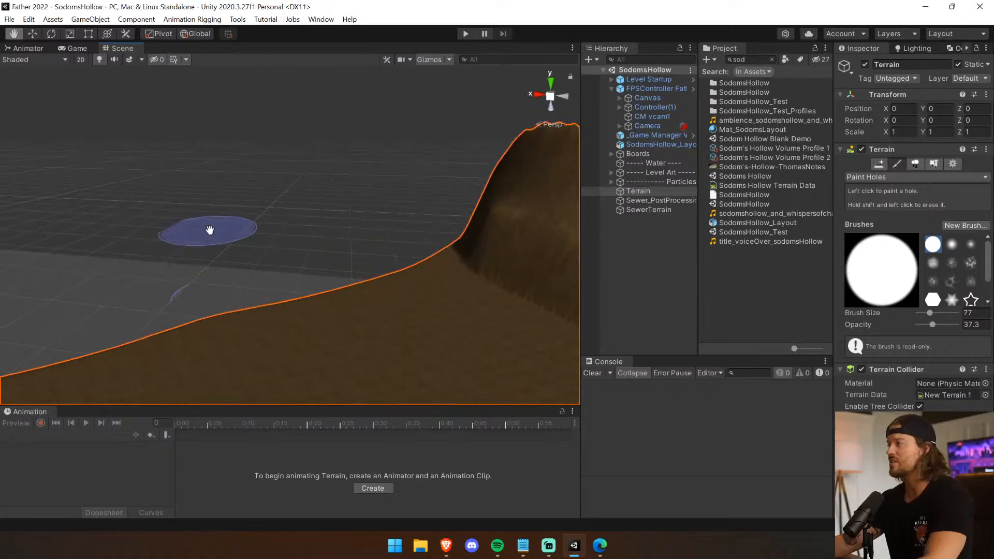
right_drag(210, 230, 399, 227)
scroll(399, 227, down, 3)
middle_drag(400, 226, 374, 279)
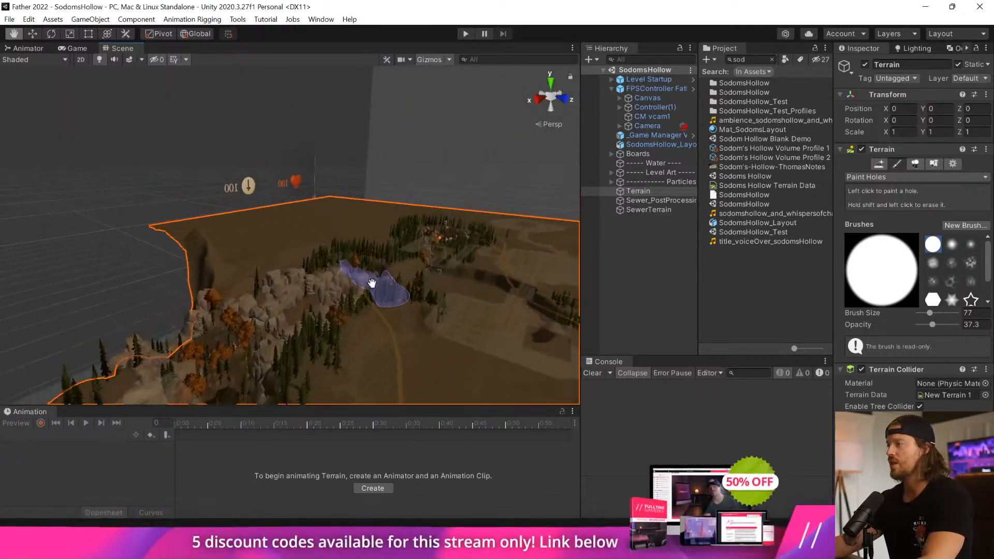
right_drag(373, 280, 326, 359)
scroll(251, 399, up, 6)
right_drag(251, 399, 308, 198)
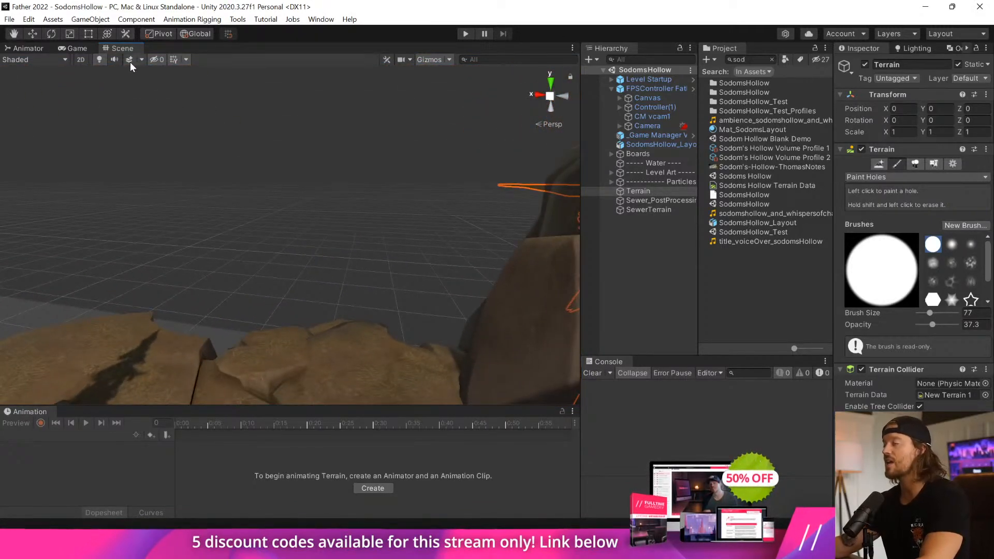
Turn on the scene view effects and trim the protruding terrain edge with the hole brush reduced to size 15.
click(130, 61)
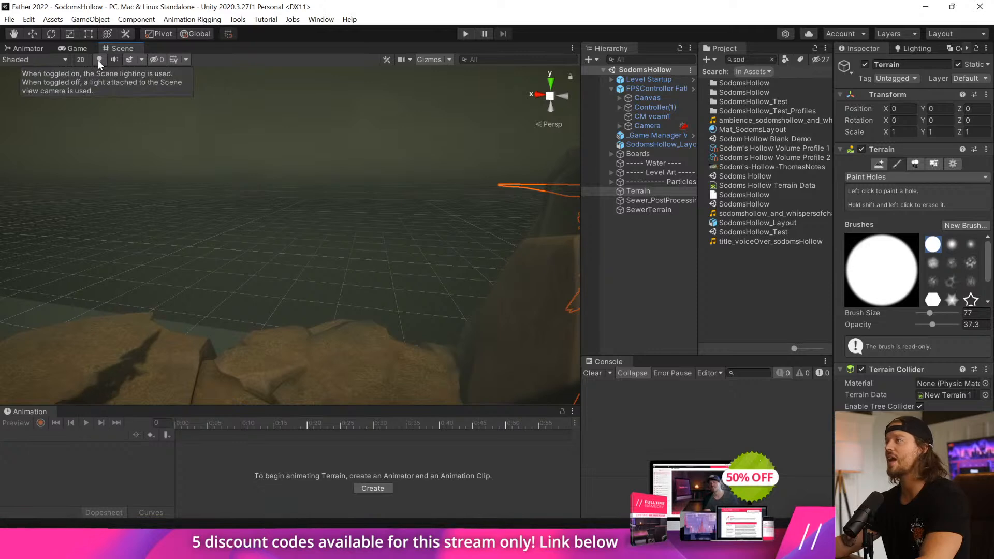
right_drag(161, 186, 243, 196)
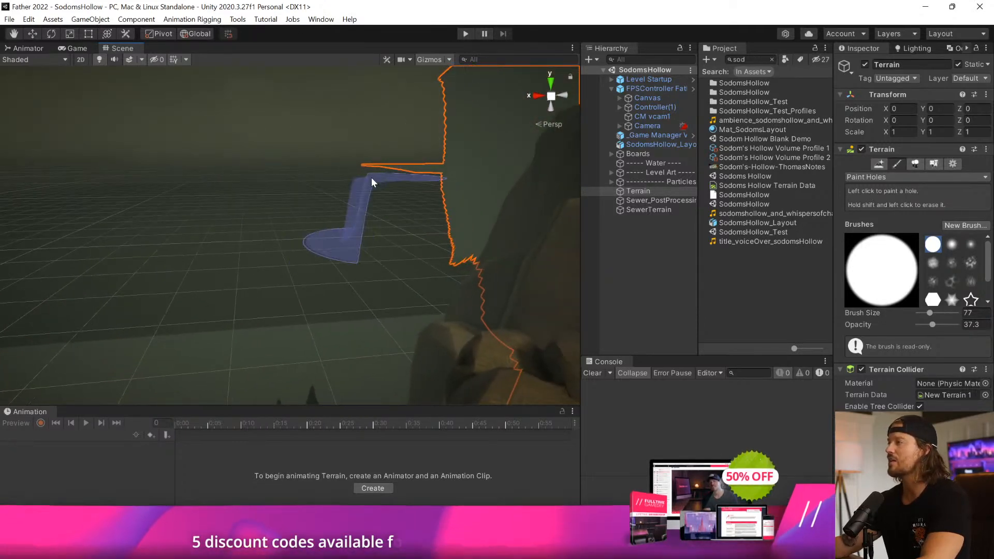
drag(937, 313, 928, 313)
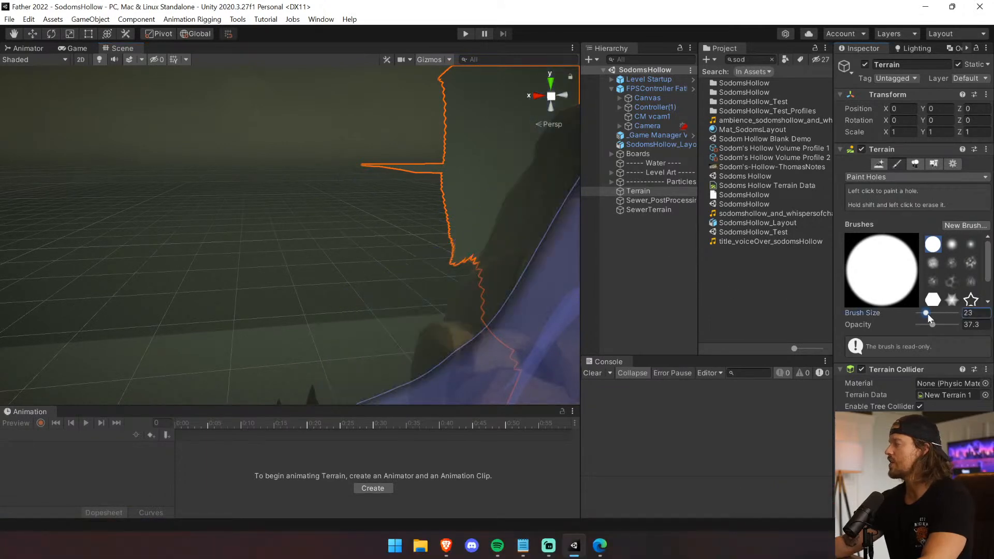
middle_drag(411, 160, 369, 165)
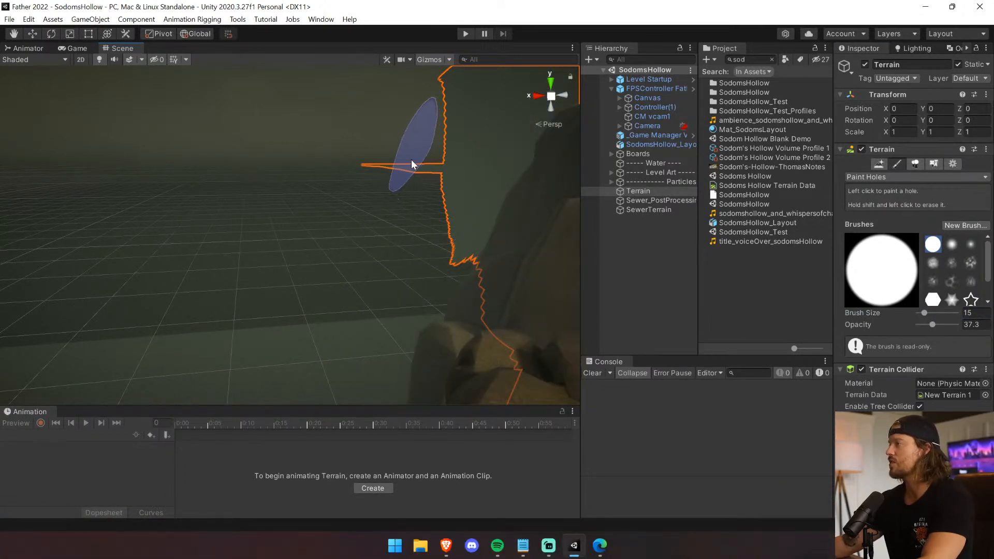
Turn off the scene view effects, toggle the scene lighting, and view the terrain edge from above.
scroll(248, 262, down, 3)
right_drag(247, 262, 432, 257)
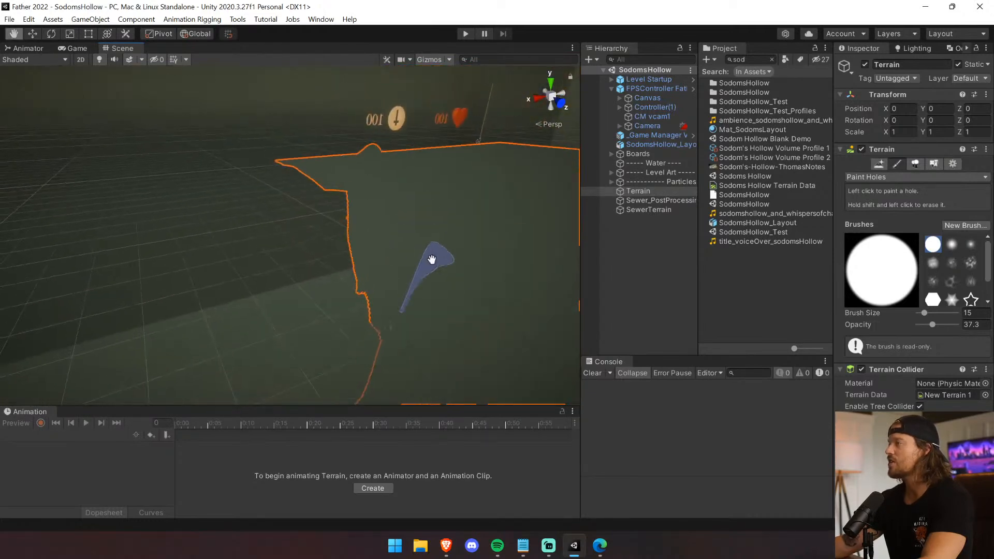
middle_drag(432, 258, 479, 300)
click(130, 59)
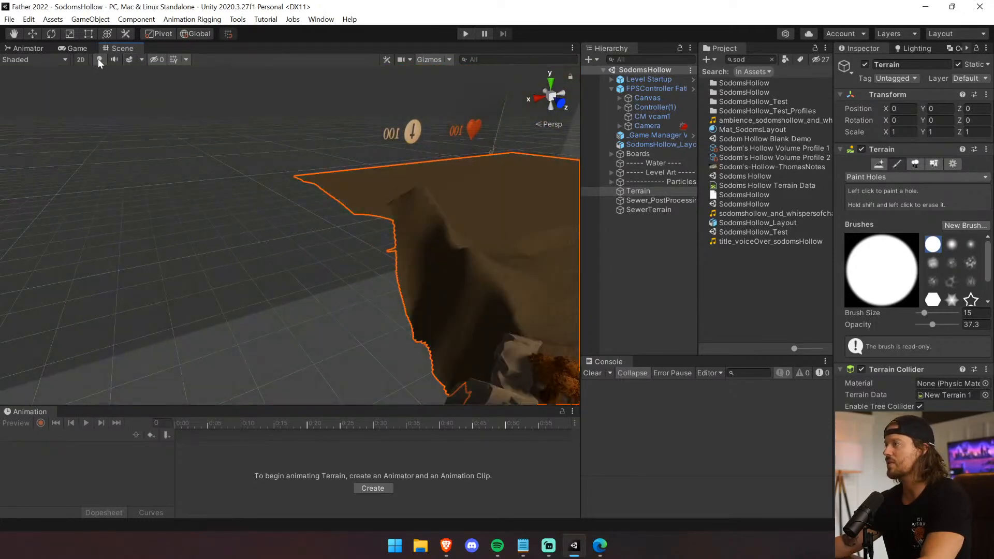
click(99, 60)
right_drag(311, 249, 384, 320)
middle_drag(383, 320, 269, 295)
right_drag(269, 296, 435, 282)
middle_drag(435, 282, 408, 330)
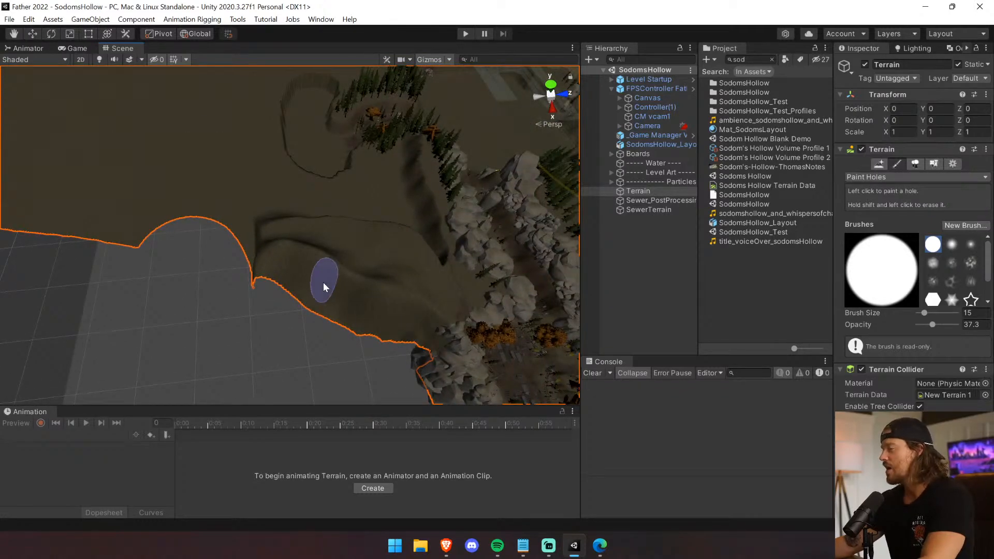
Switch to Raise or Lower Terrain and sculpt down the terrain by the cut edge with the soft brush at size 101.
click(890, 178)
click(883, 189)
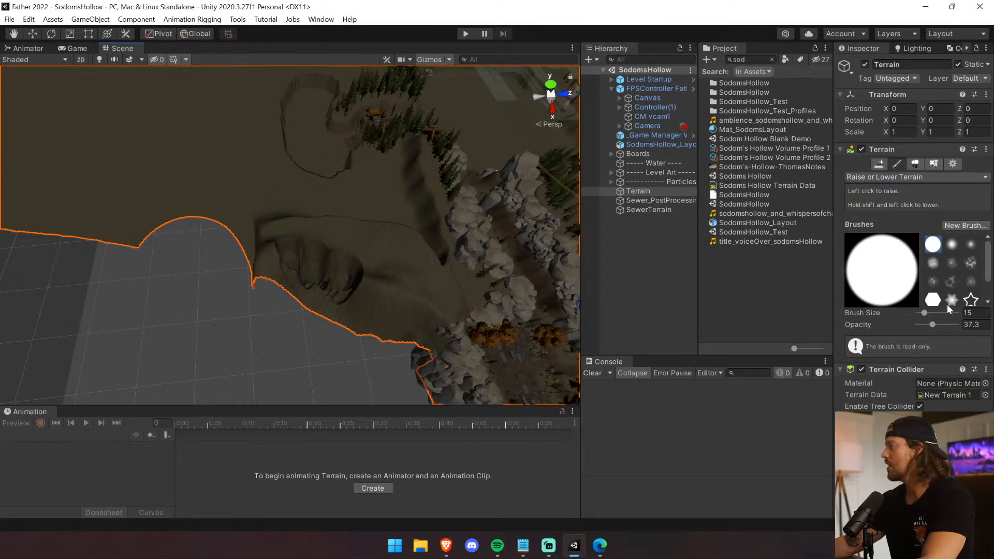
mouse_move(316, 310)
mouse_down()
mouse_move(290, 269)
mouse_move(289, 297)
mouse_move(325, 344)
mouse_move(284, 321)
mouse_move(268, 331)
mouse_up()
right_drag(268, 331, 406, 352)
middle_drag(405, 352, 357, 250)
shift+drag(254, 258, 262, 256)
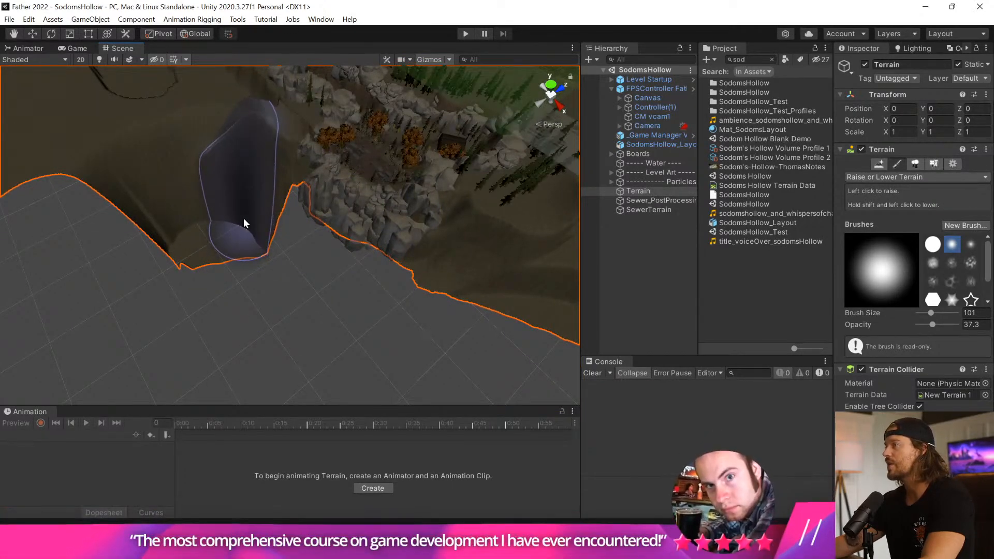
right_drag(209, 302, 130, 270)
mouse_move(124, 204)
mouse_down()
mouse_move(185, 209)
mouse_move(179, 240)
mouse_up()
click(206, 249)
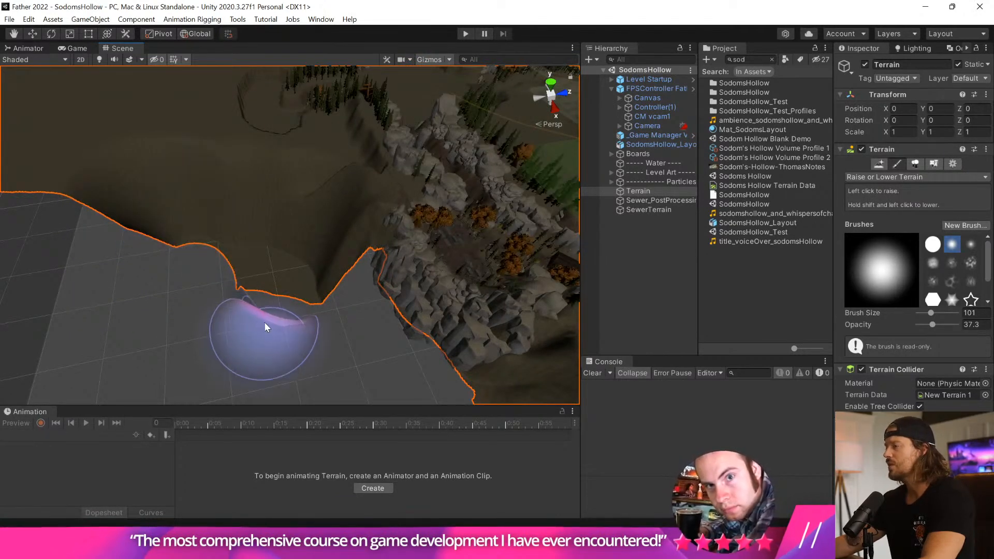
Lower the terrain edge that rises behind the rocks, working from a ground-level view inside the graveyard.
alt+drag(188, 188, 256, 281)
right_drag(256, 280, 219, 290)
middle_drag(219, 290, 140, 204)
middle_drag(295, 292, 263, 312)
right_drag(263, 311, 140, 292)
middle_drag(220, 304, 106, 294)
alt+drag(106, 295, 281, 165)
right_drag(282, 165, 338, 156)
middle_drag(338, 156, 391, 149)
alt+drag(392, 149, 162, 237)
middle_drag(162, 238, 269, 242)
scroll(269, 243, down, 5)
mouse_move(271, 245)
right_down()
mouse_move(288, 295)
mouse_move(322, 221)
mouse_move(364, 227)
right_up()
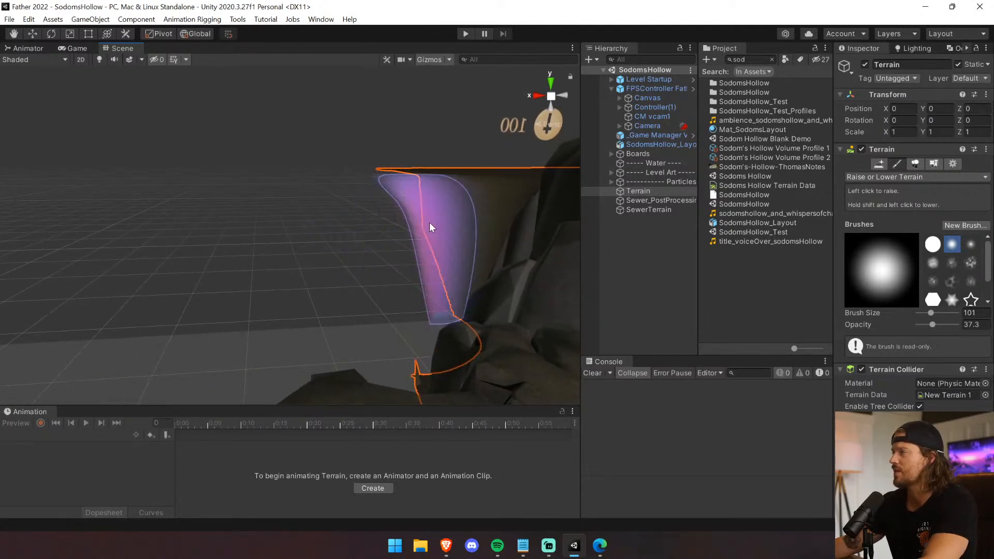
drag(434, 207, 419, 210)
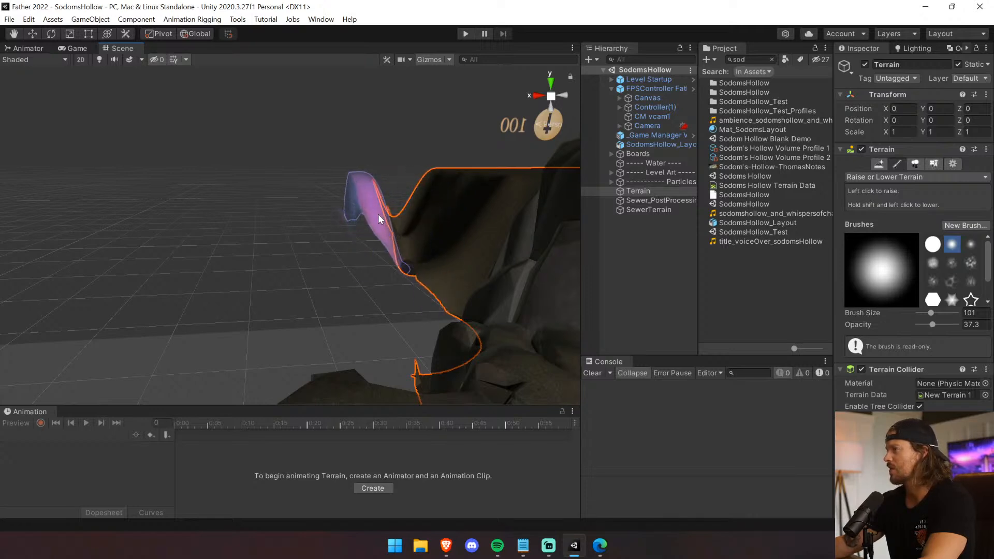
shift+drag(381, 230, 371, 249)
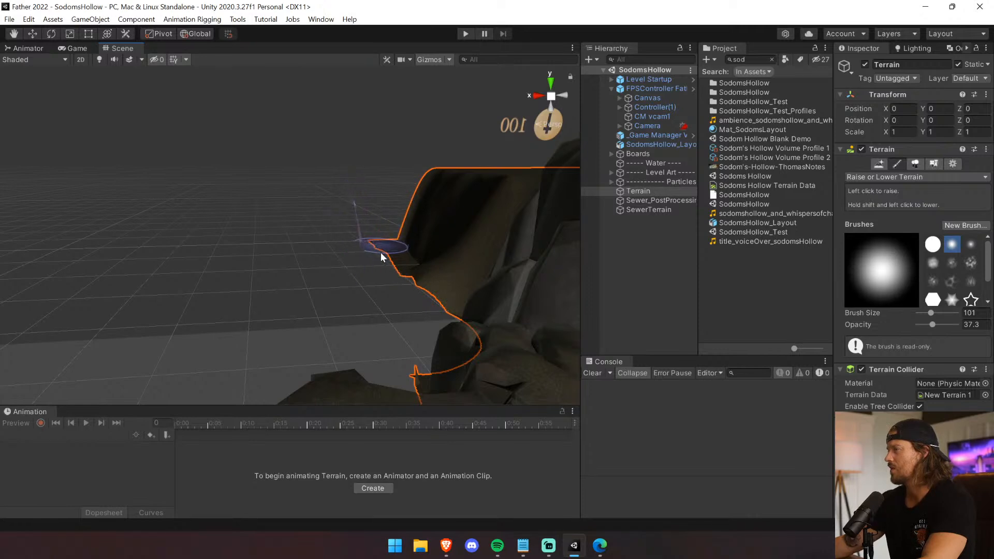
shift+drag(424, 227, 431, 243)
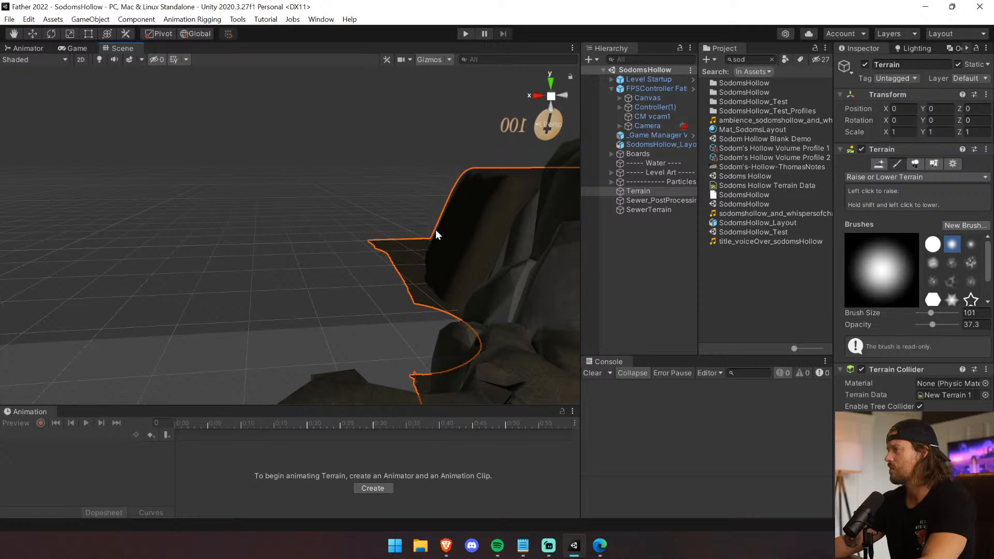
Set the brush opacity to 100 and lower the outer strip of terrain all the way to its far edge.
middle_drag(421, 233, 439, 321)
right_drag(439, 318, 515, 313)
mouse_move(515, 312)
middle_down()
mouse_move(564, 416)
mouse_move(369, 275)
middle_up()
right_drag(370, 275, 466, 344)
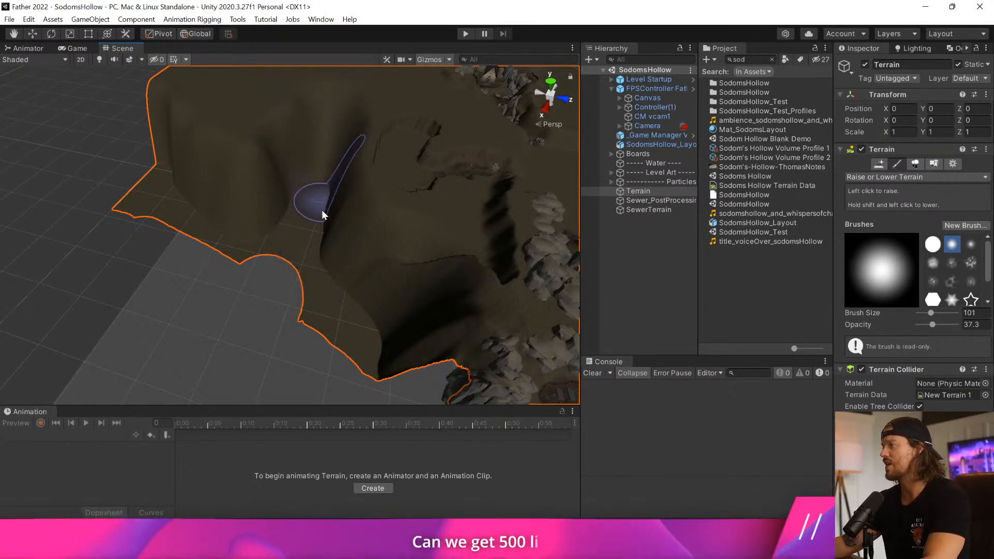
mouse_move(306, 137)
middle_down()
mouse_move(284, 227)
mouse_move(402, 399)
middle_up()
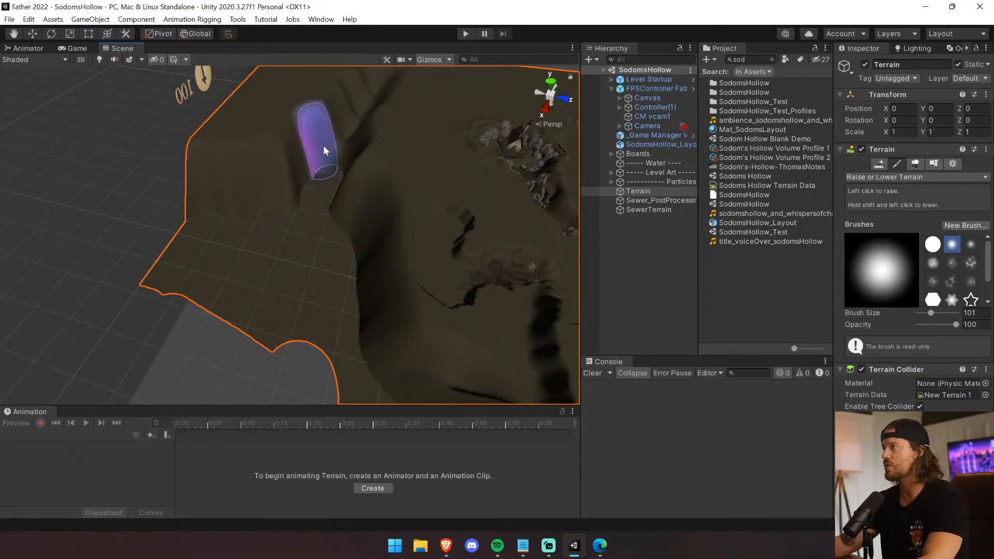
middle_drag(318, 170, 388, 349)
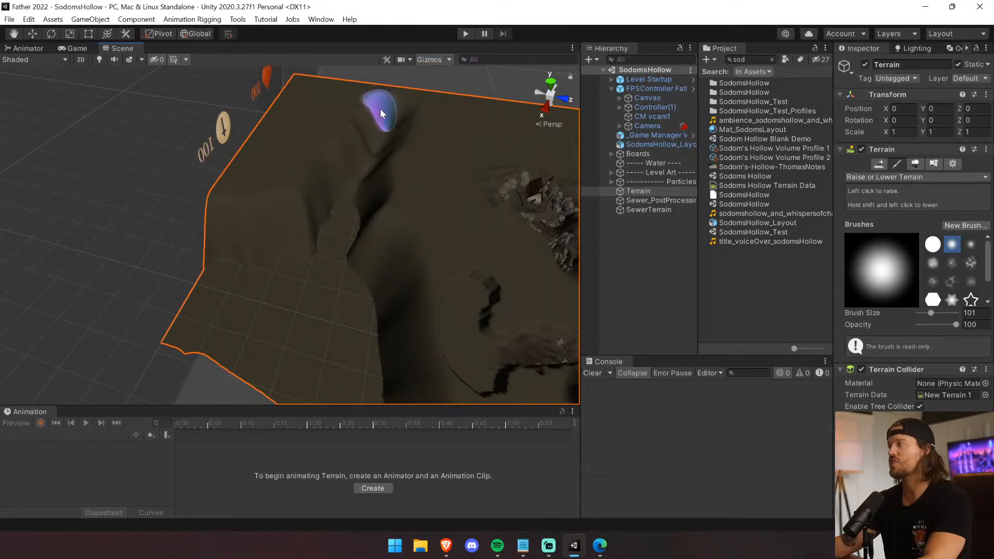
right_drag(307, 245, 337, 372)
scroll(331, 367, down, 7)
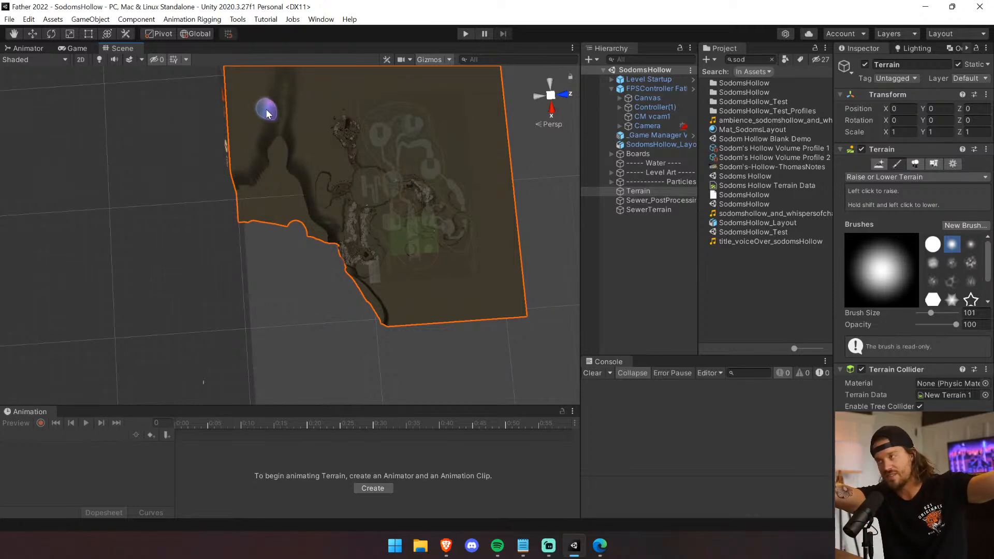
scroll(231, 182, up, 4)
middle_drag(252, 213, 281, 277)
Switch back to Paint Holes with the solid round brush at size 101 and remove the whole lowered outer strip.
click(932, 244)
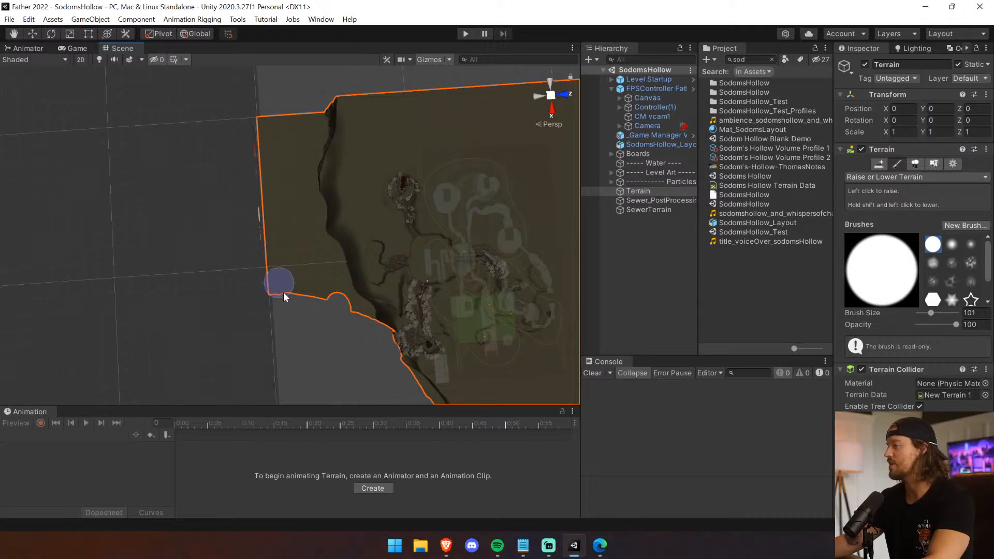
click(882, 178)
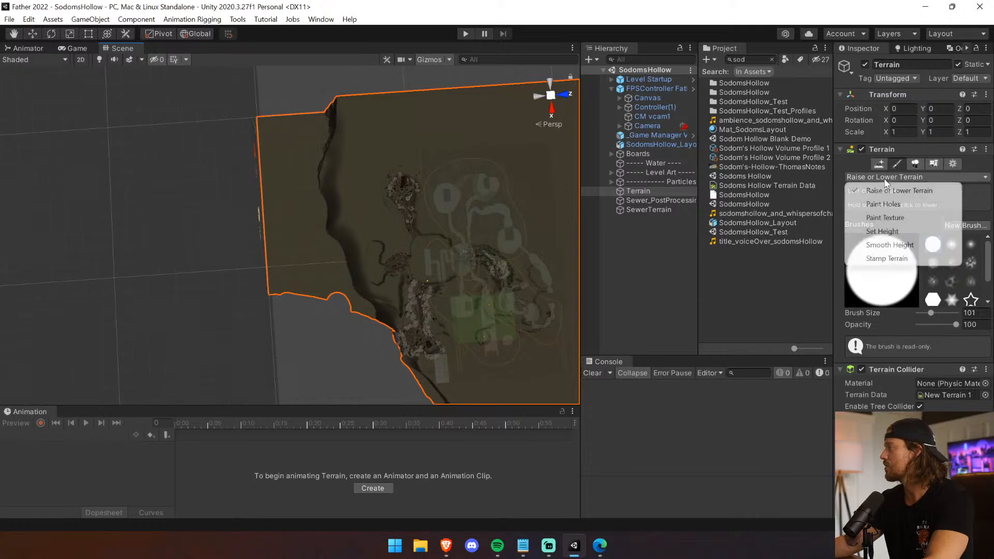
click(897, 205)
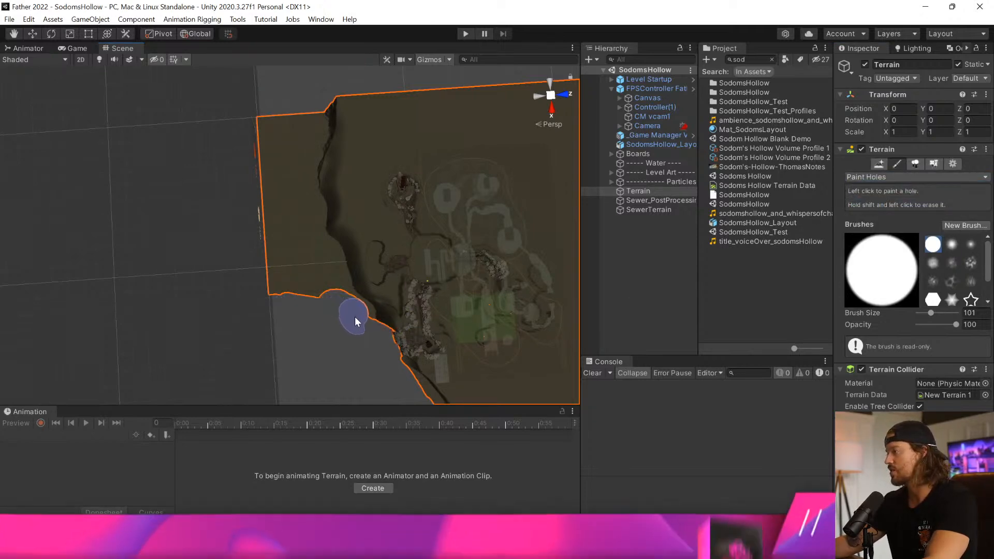
mouse_move(343, 308)
mouse_down()
mouse_move(325, 280)
mouse_move(297, 280)
mouse_up()
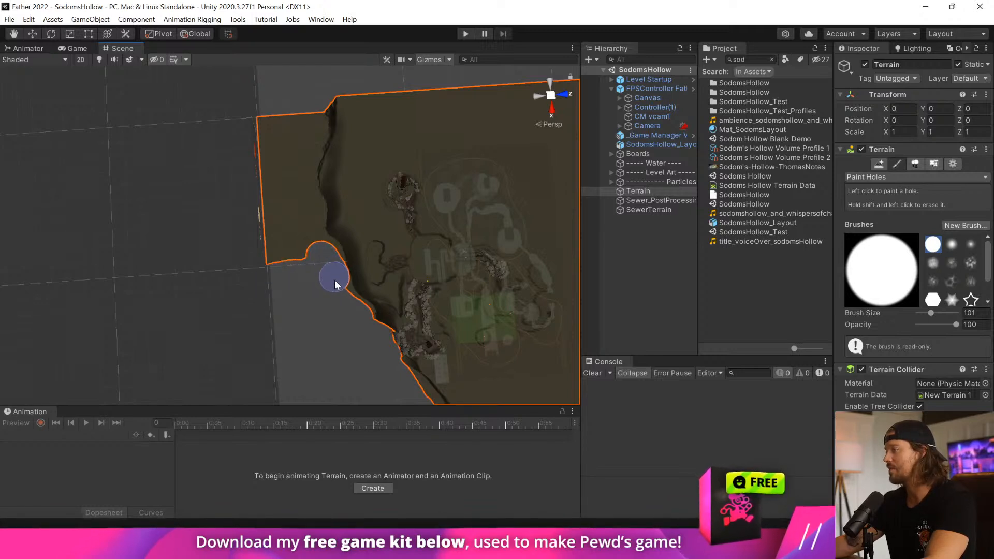
mouse_move(303, 204)
mouse_down()
mouse_move(298, 138)
mouse_move(269, 119)
mouse_up()
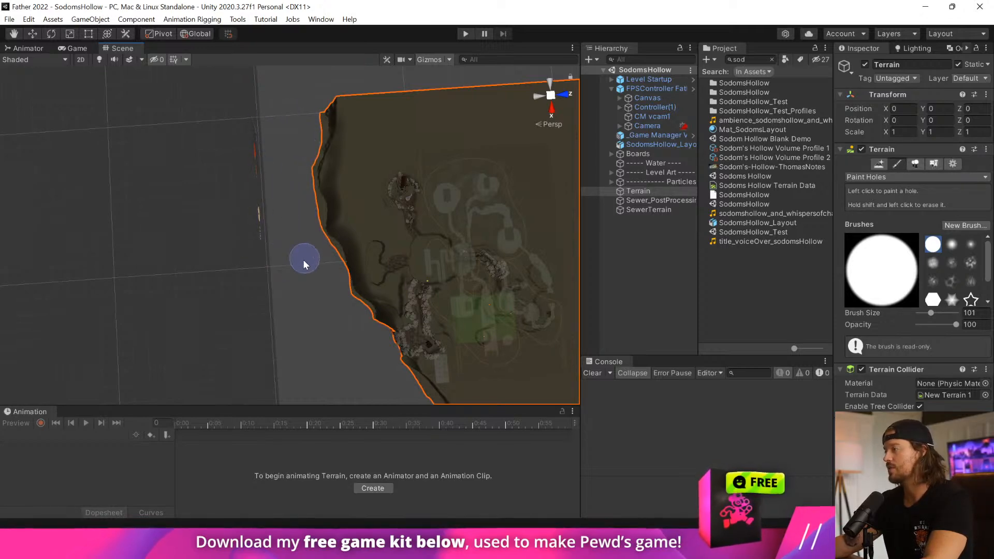
Activate the Move tool, select the Large_Plateau_1A2 rock, and frame it to view the trimmed terrain around the graveyard.
alt+drag(228, 287, 562, 238)
scroll(562, 236, up, 2)
click(31, 34)
mouse_move(344, 228)
alt+mouse_down()
mouse_move(424, 238)
mouse_move(426, 218)
mouse_move(459, 213)
alt+mouse_up()
click(360, 223)
key(f)
alt+drag(367, 227, 598, 191)
right_drag(599, 193, 410, 355)
key(f)
scroll(410, 354, down, 10)
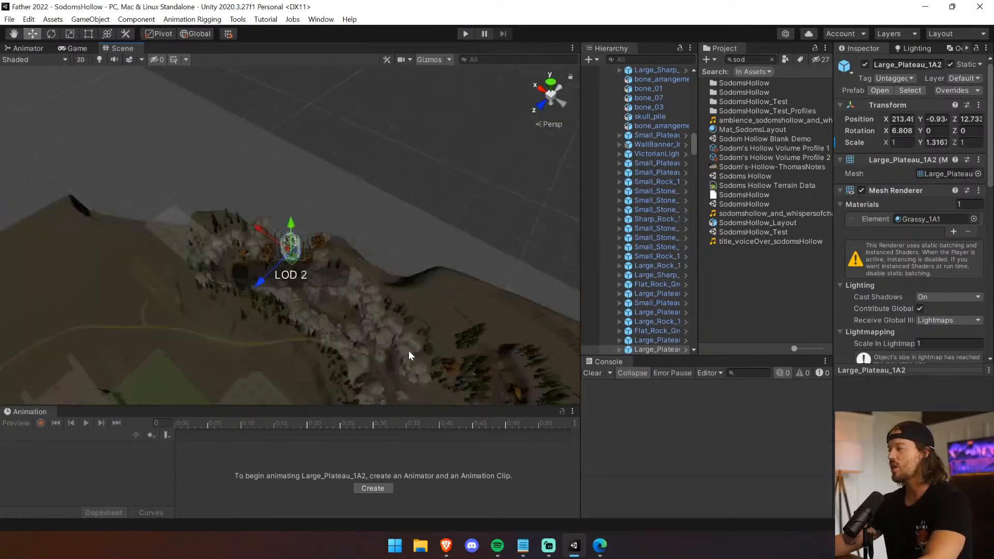
Search the scene hierarchy for "control", select Controller(1), and clear the search.
text(control)
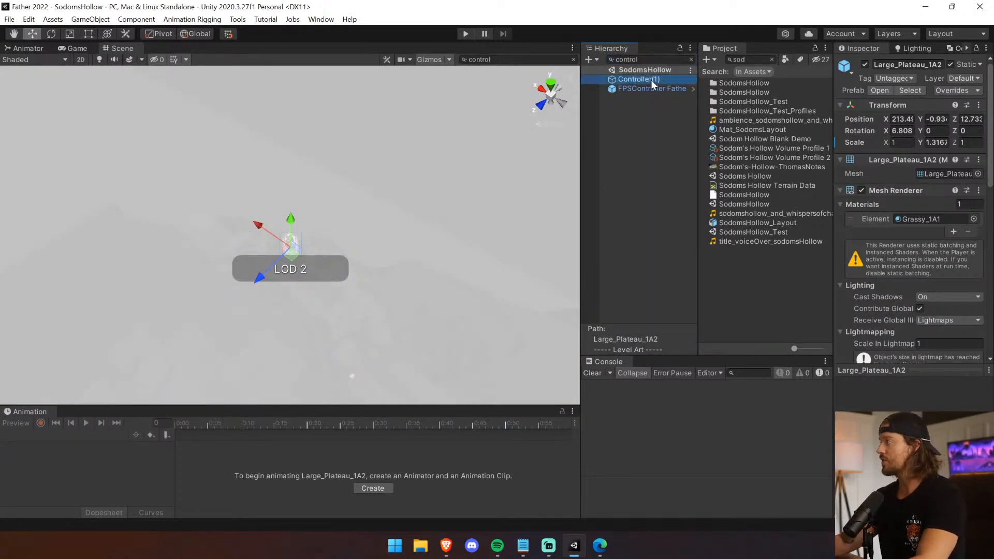
click(651, 80)
click(691, 60)
Bring the graveyard gate into view and move Controller(1) to the view.
right_drag(371, 334, 333, 367)
right_drag(426, 128, 383, 86)
click(90, 19)
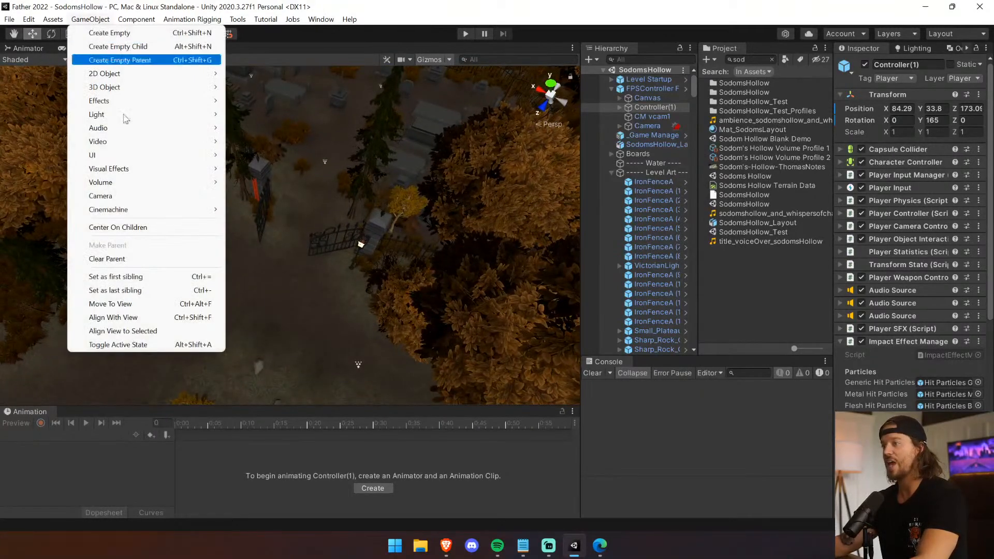
click(156, 304)
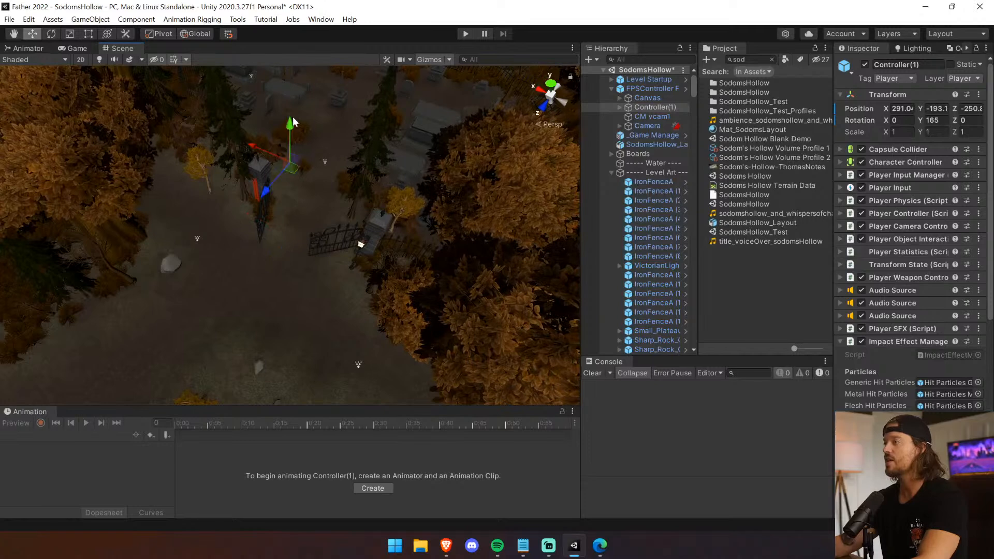
Reposition Controller(1) above the terrain at Y 32.3 and Z -132, and expand its Capsule Collider settings.
key(f)
scroll(302, 165, down, 10)
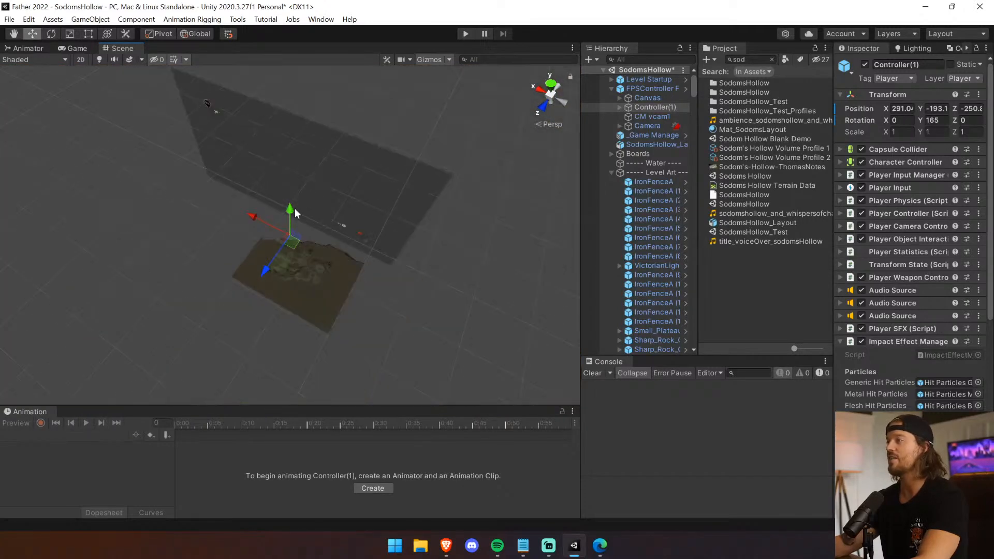
drag(264, 278, 259, 285)
key(f)
scroll(281, 253, down, 6)
click(901, 150)
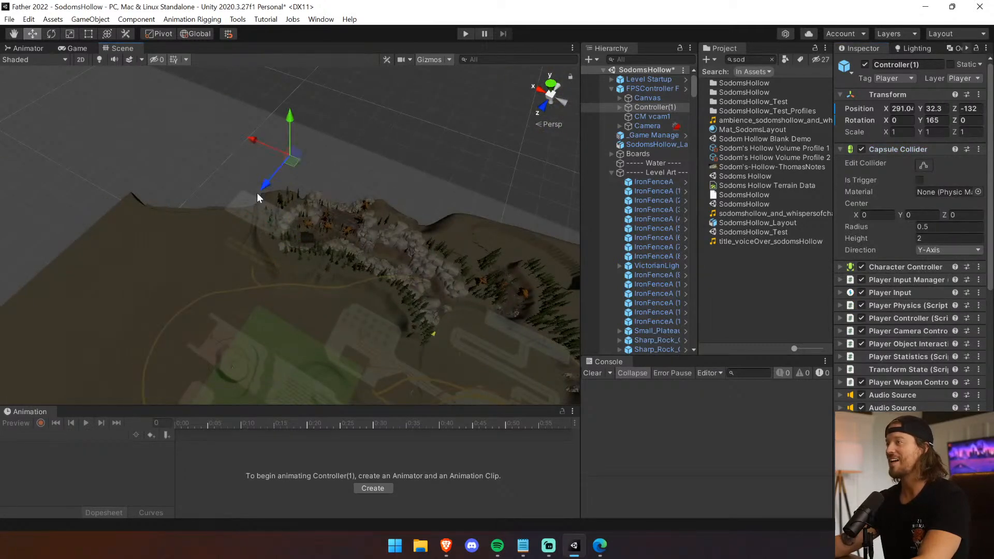
Move Controller(1) next to the graveyard gate, at about X 175.7 and Z -68, keeping Y at 32.3.
drag(317, 212, 278, 267)
key(f)
scroll(275, 267, down, 4)
scroll(287, 249, down, 6)
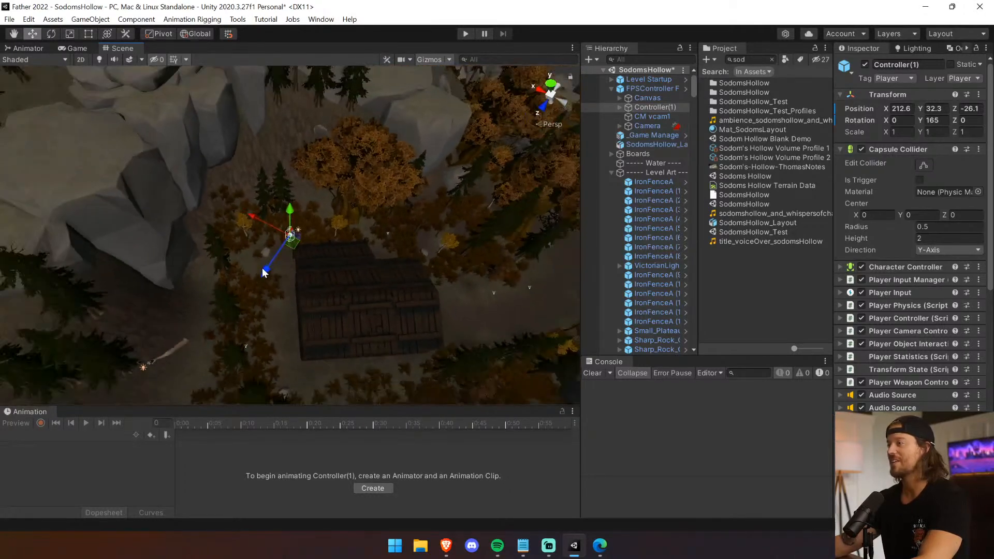
drag(261, 270, 347, 205)
middle_drag(347, 205, 206, 274)
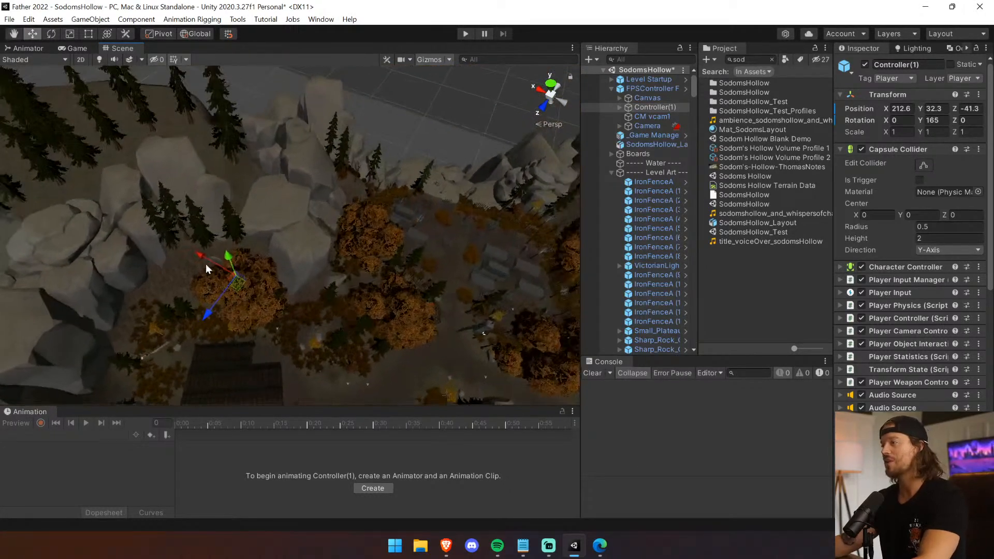
drag(426, 319, 428, 320)
scroll(480, 368, down, 4)
middle_drag(480, 368, 452, 338)
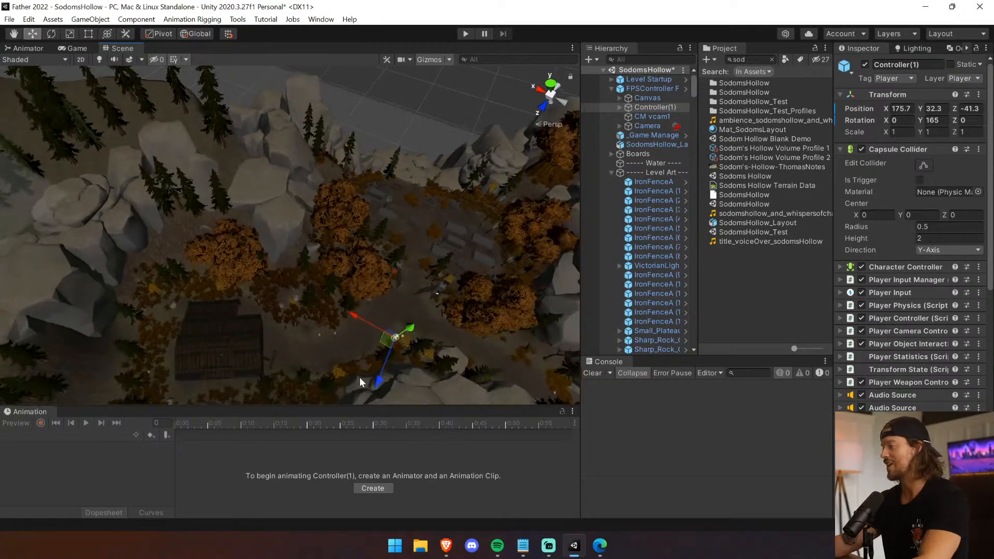
Playtest the level: switch to the pistol, walk through the graveyard to the rocky ledge, look over its edge, and stop playing.
click(465, 34)
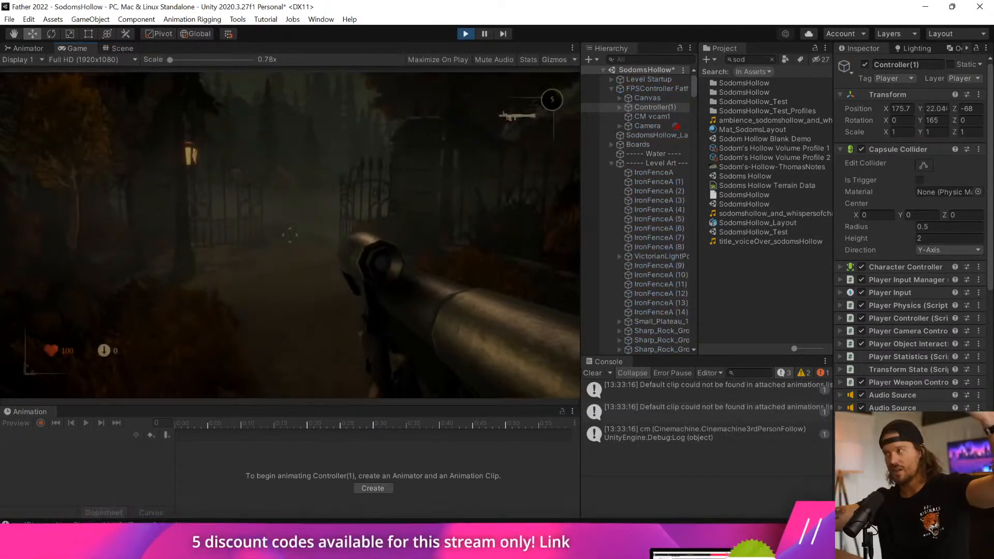
key(1)
key(w)
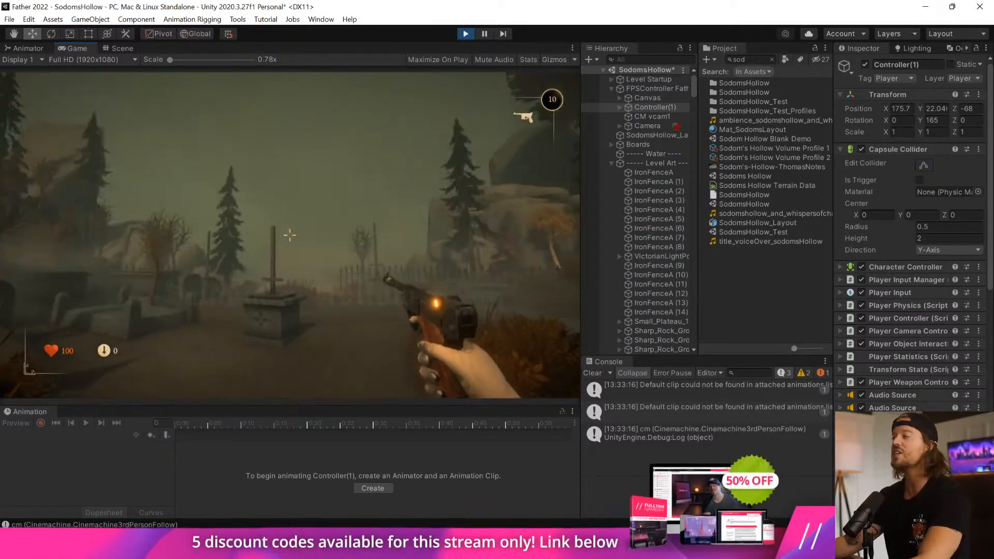
key(w)
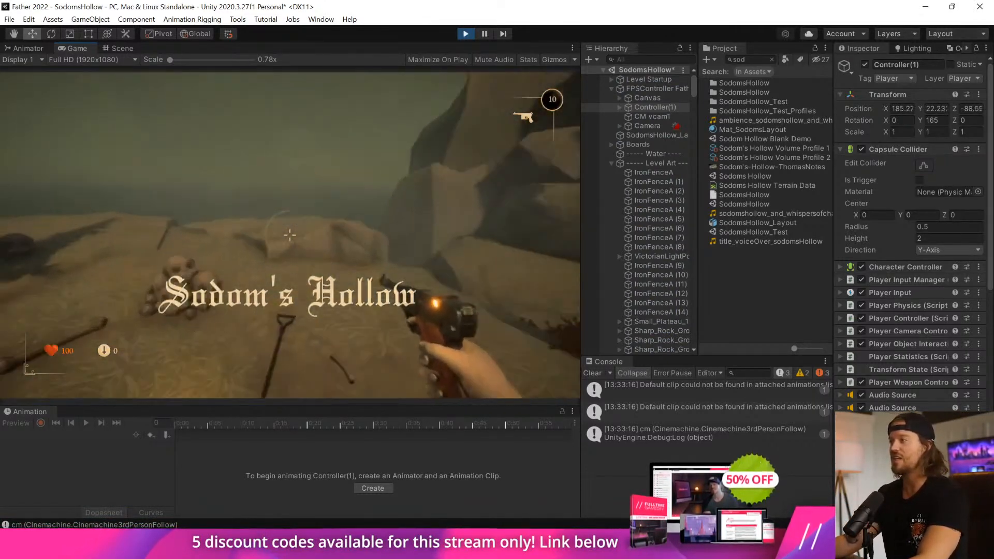
key(w)
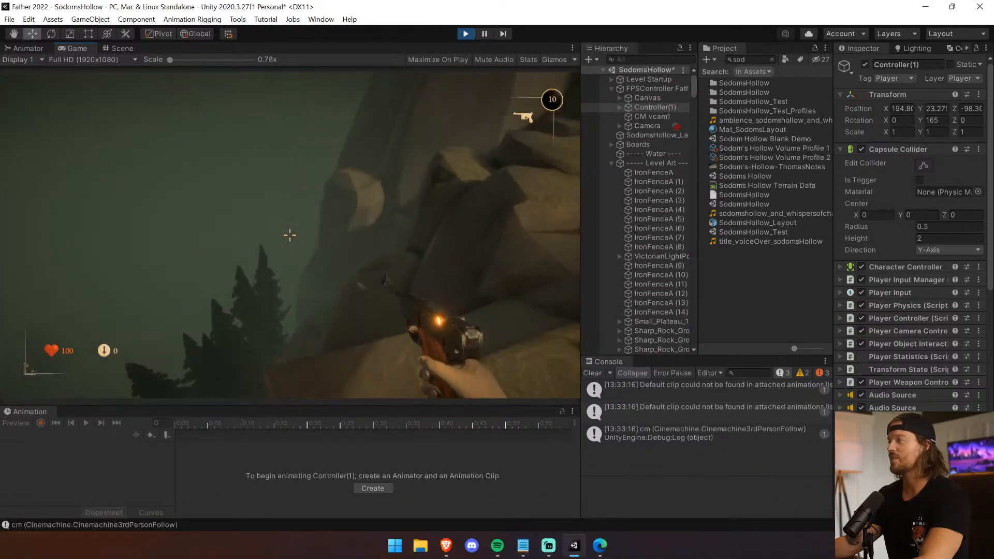
key(w)
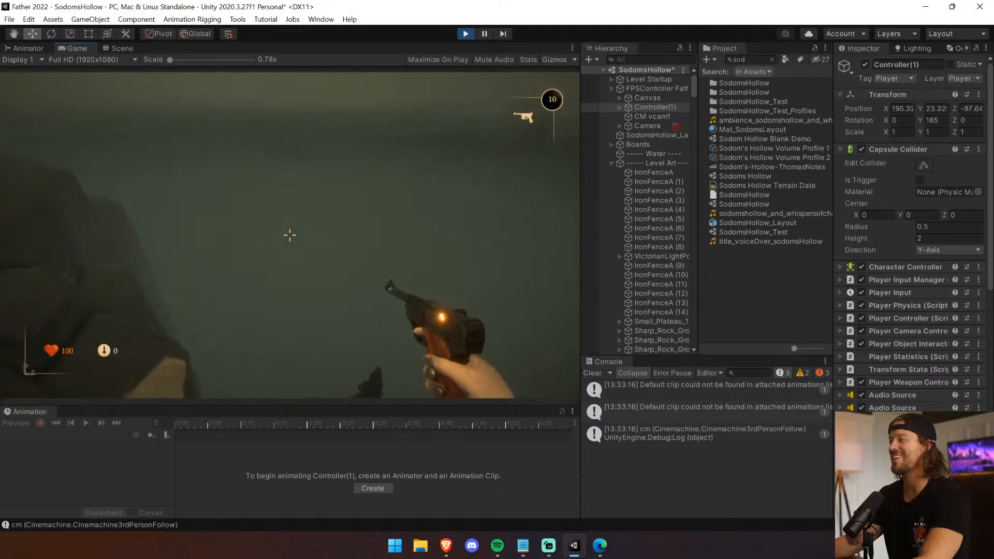
key(w)
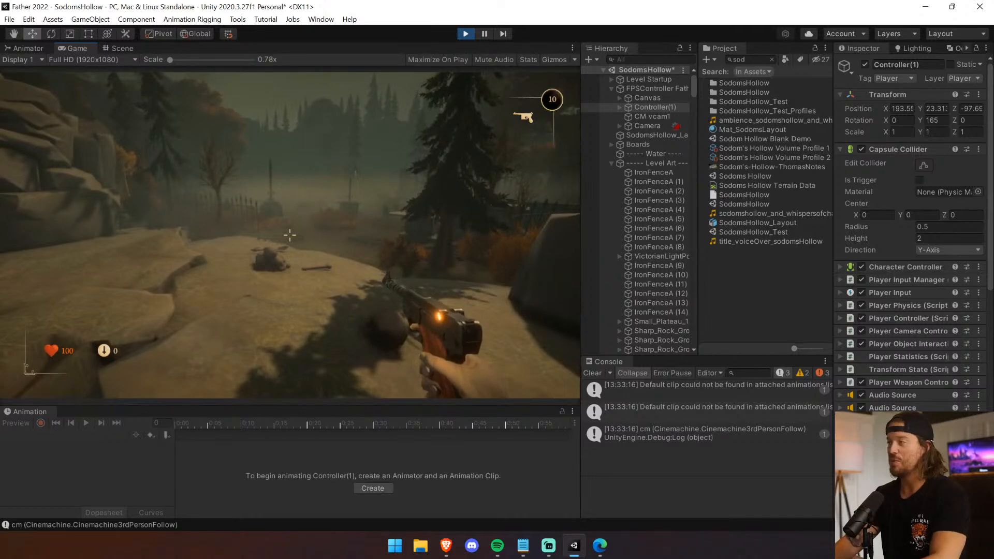
key(ctrl+p)
Select the terrain and use Paint Holes with brush size 23 to cut away the leftover terrain below the graveyard's outer cliff rocks.
right_drag(491, 185, 870, 162)
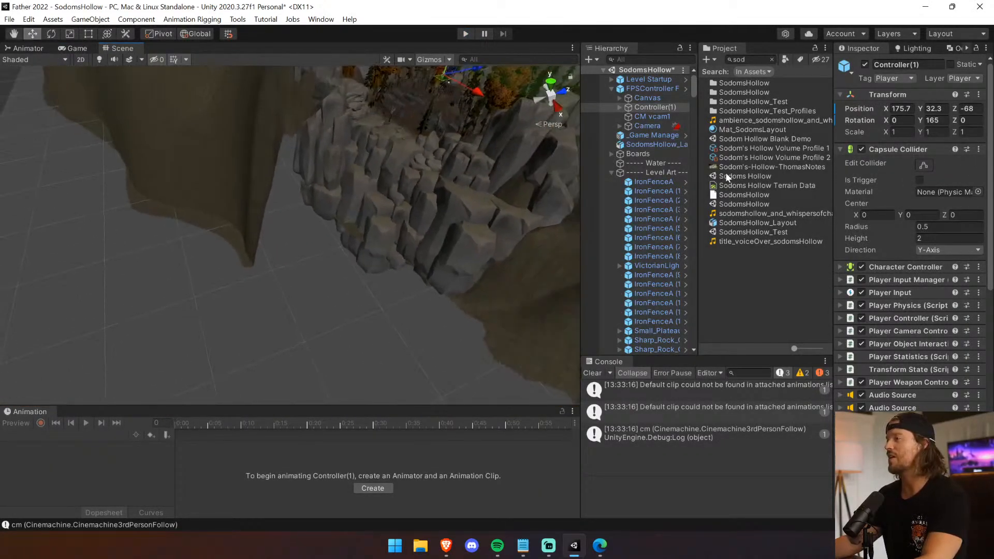
click(261, 190)
right_drag(333, 221, 369, 217)
click(897, 164)
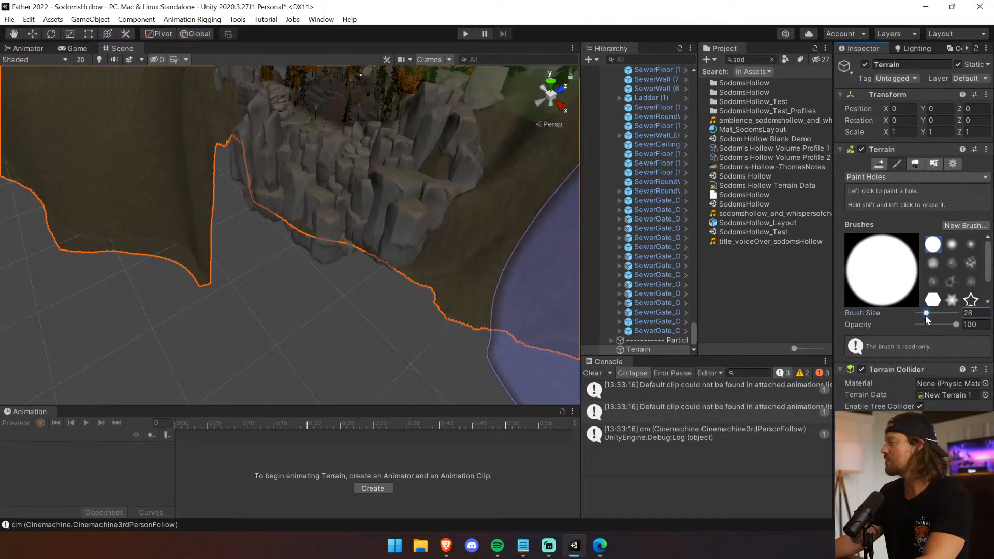
drag(926, 314, 924, 315)
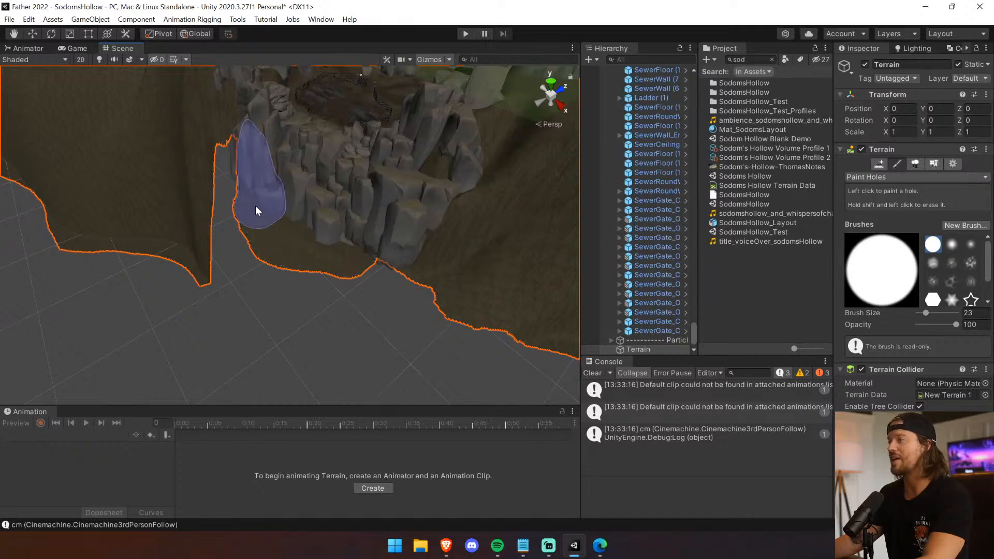
mouse_move(324, 250)
shift+mouse_down()
mouse_move(387, 276)
mouse_move(383, 292)
mouse_move(247, 257)
mouse_move(205, 220)
shift+mouse_up()
mouse_move(198, 210)
right_down()
mouse_move(176, 299)
mouse_move(351, 265)
right_up()
shift+drag(288, 189, 309, 174)
mouse_move(200, 270)
middle_down()
mouse_move(573, 255)
mouse_move(594, 233)
middle_up()
mouse_move(361, 321)
shift+mouse_down()
mouse_move(374, 327)
mouse_move(306, 361)
mouse_move(423, 284)
mouse_move(223, 395)
mouse_move(409, 280)
mouse_move(492, 215)
mouse_move(439, 266)
shift+mouse_up()
middle_drag(440, 269, 524, 356)
Playtest again with the pistol, run from the gate to the ledge, check the horizon beyond the cut terrain, and stop playing.
click(469, 35)
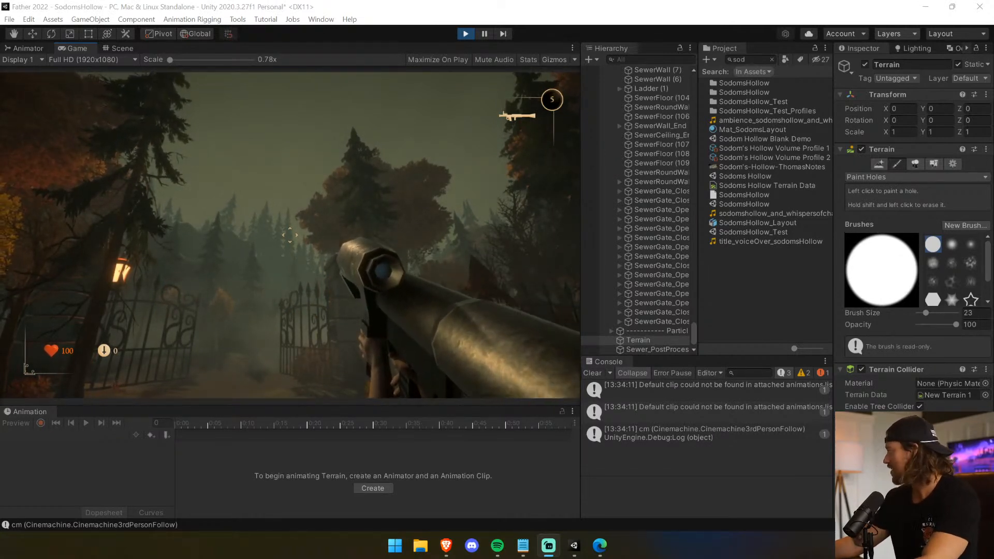
key(alt+Tab)
key(1)
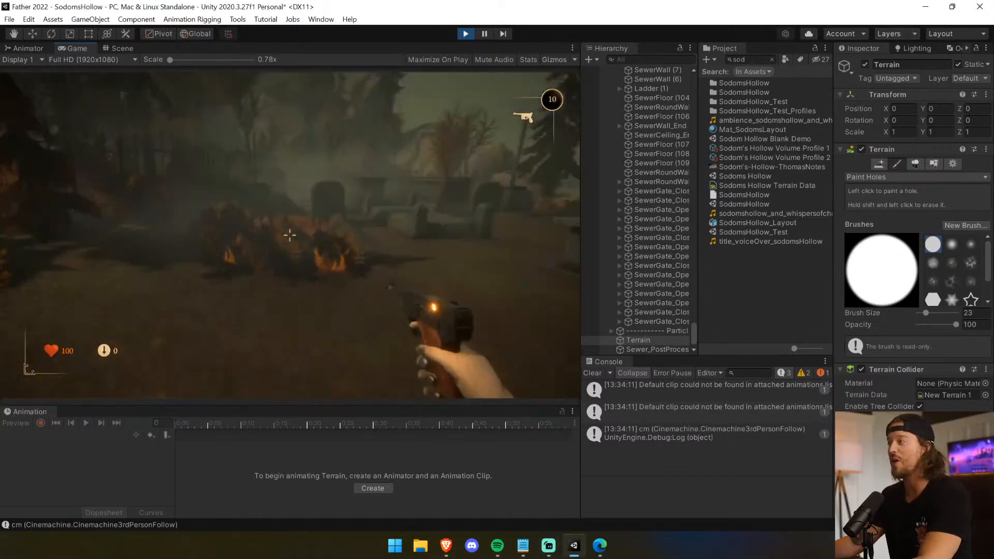
key(w)
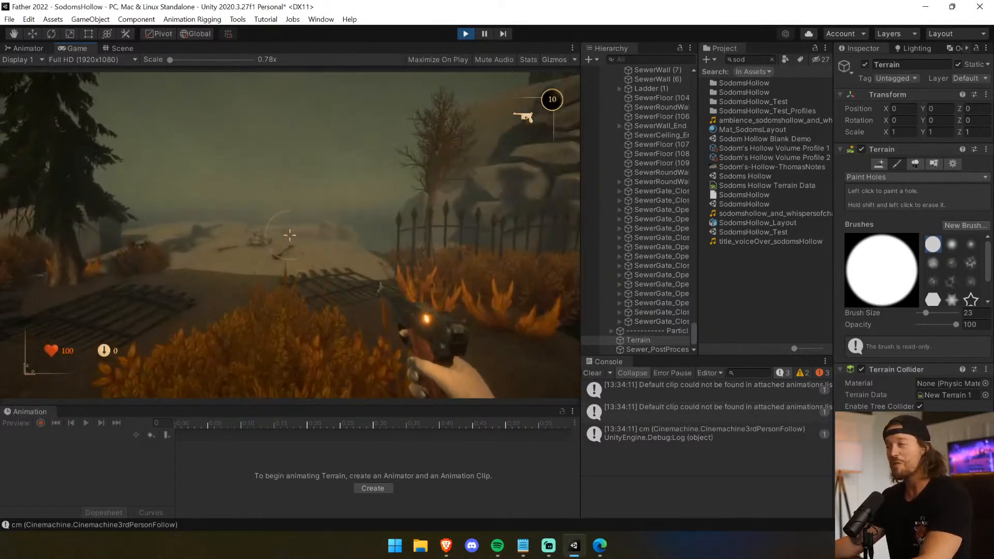
key(shift+w)
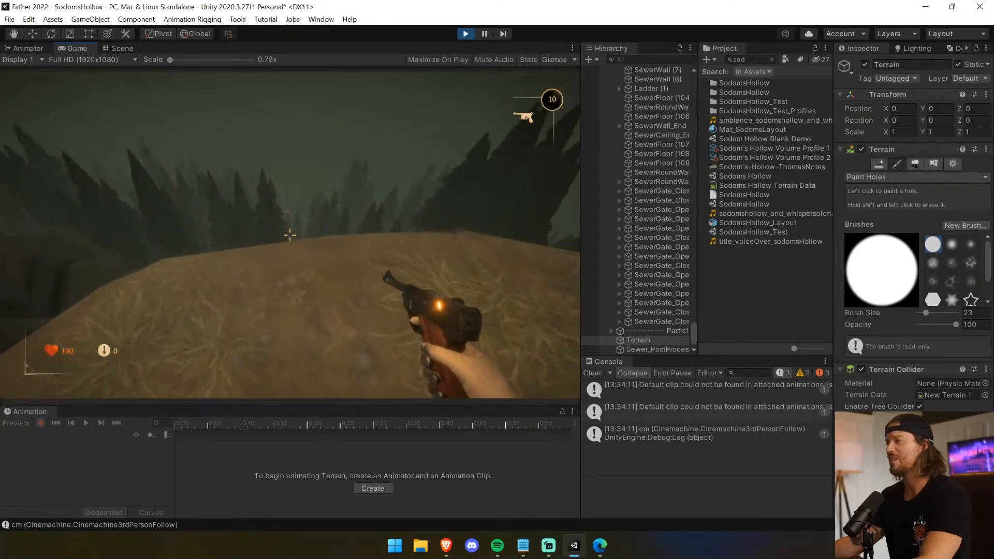
key(w)
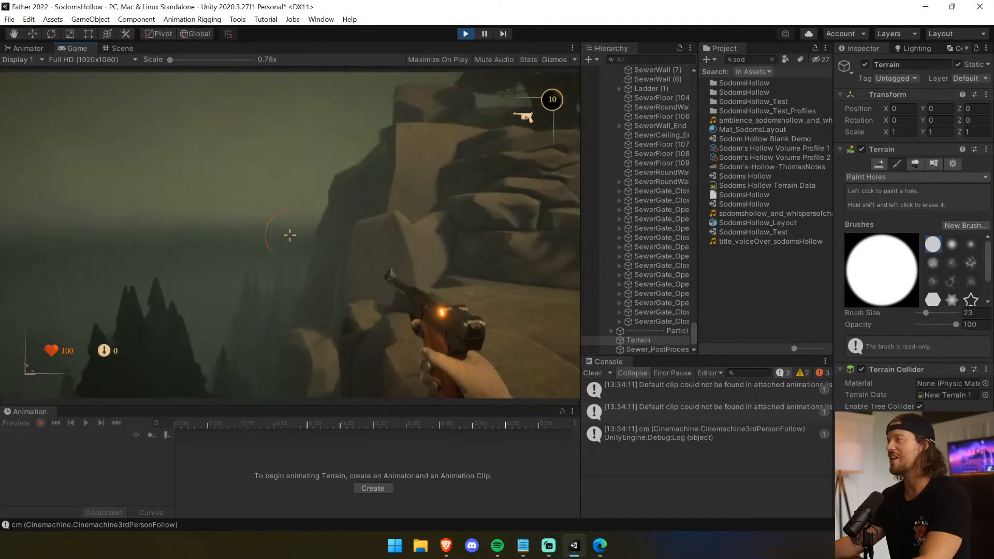
key(w)
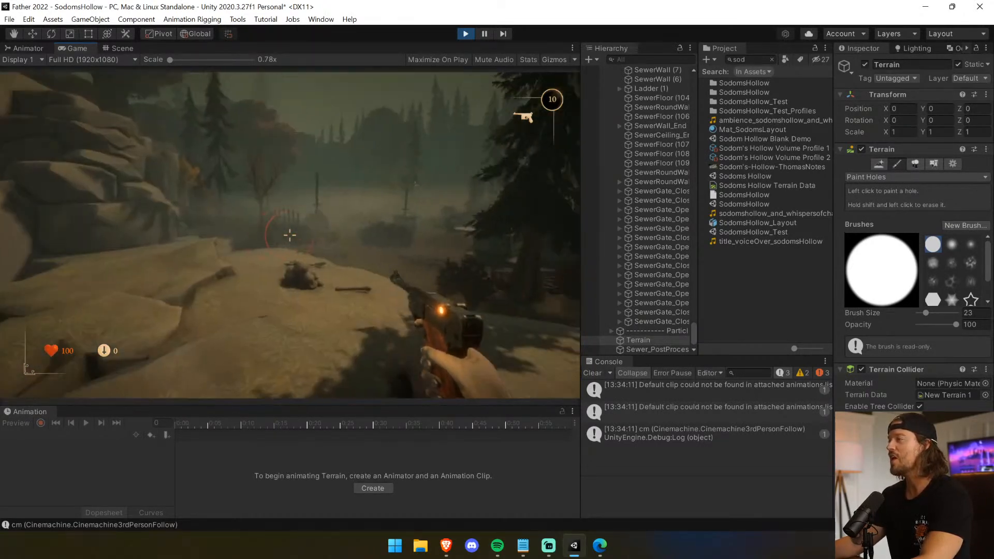
key(w)
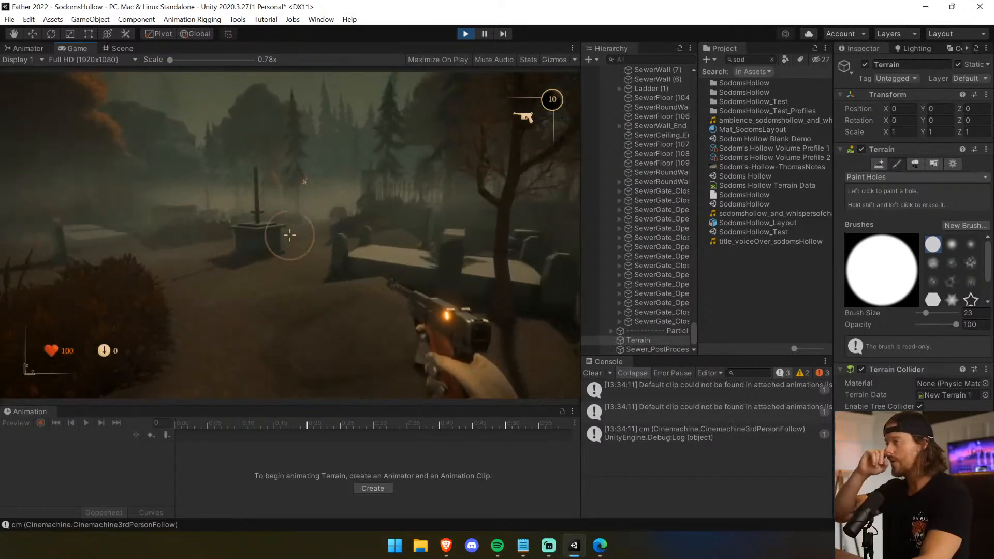
key(ctrl+p)
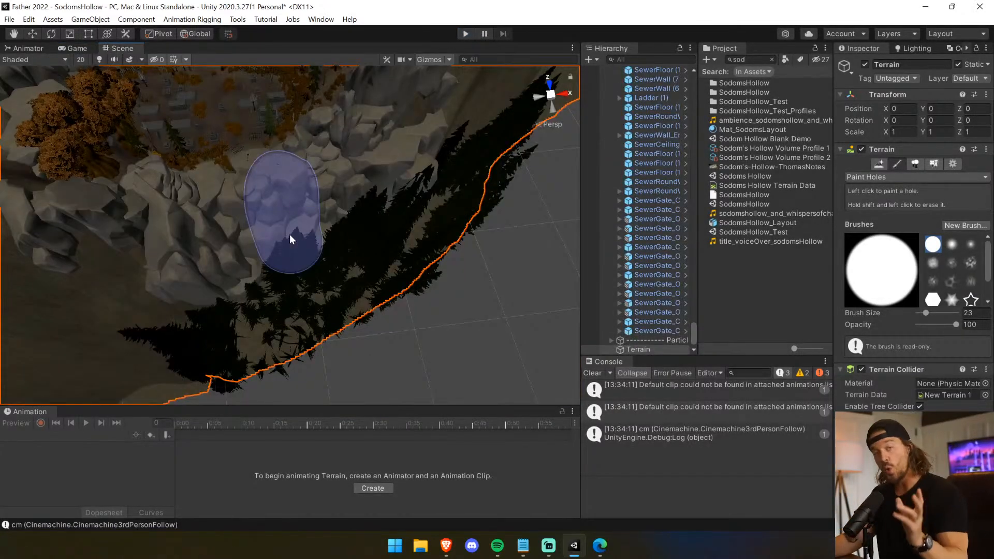
Leave the terrain brush and select every object in the scene to inspect the meshes surrounding the graveyard.
click(14, 34)
right_drag(205, 235, 179, 172)
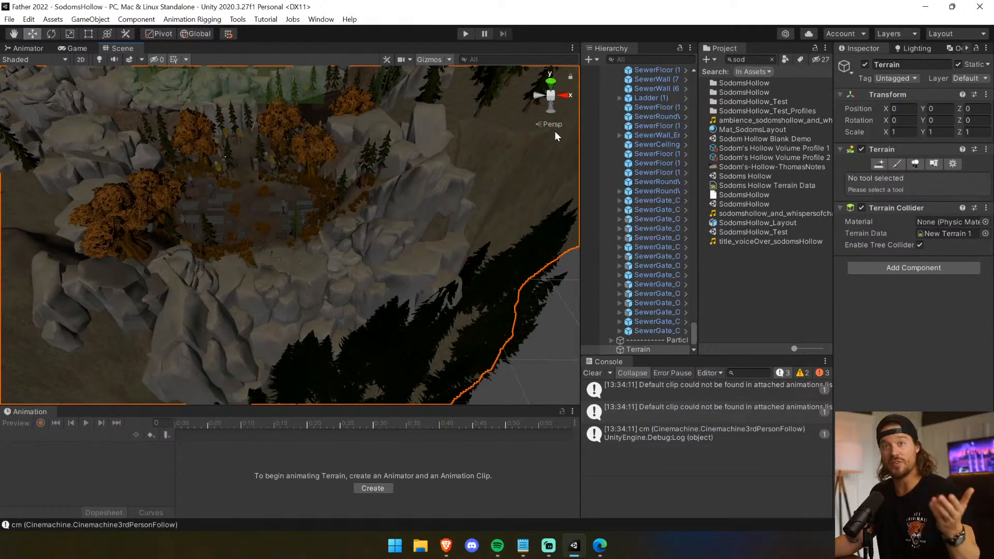
key(ctrl+a)
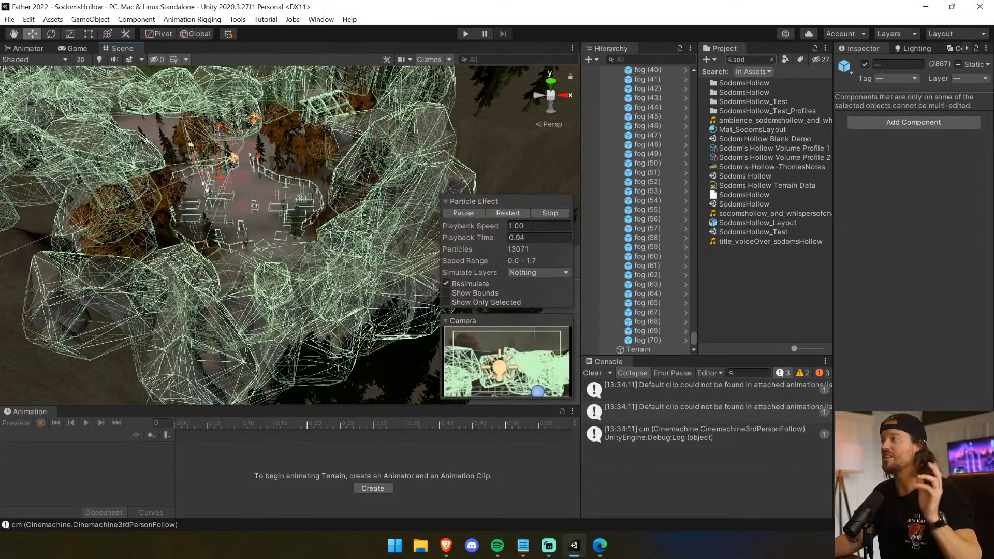
click(613, 173)
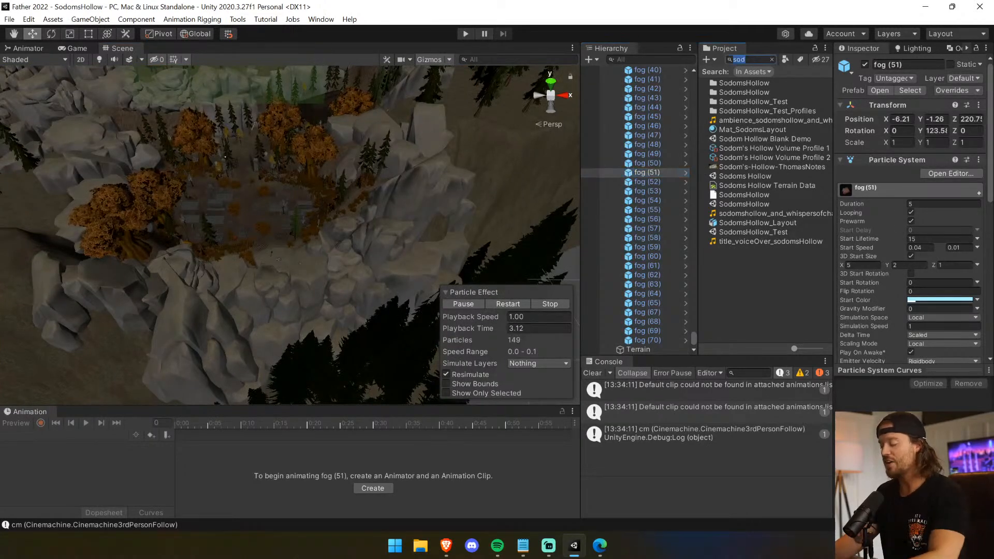
Search the project assets for "Eden Fel" and open the Eden Fell scene.
key(BackSpace)
key(BackSpace)
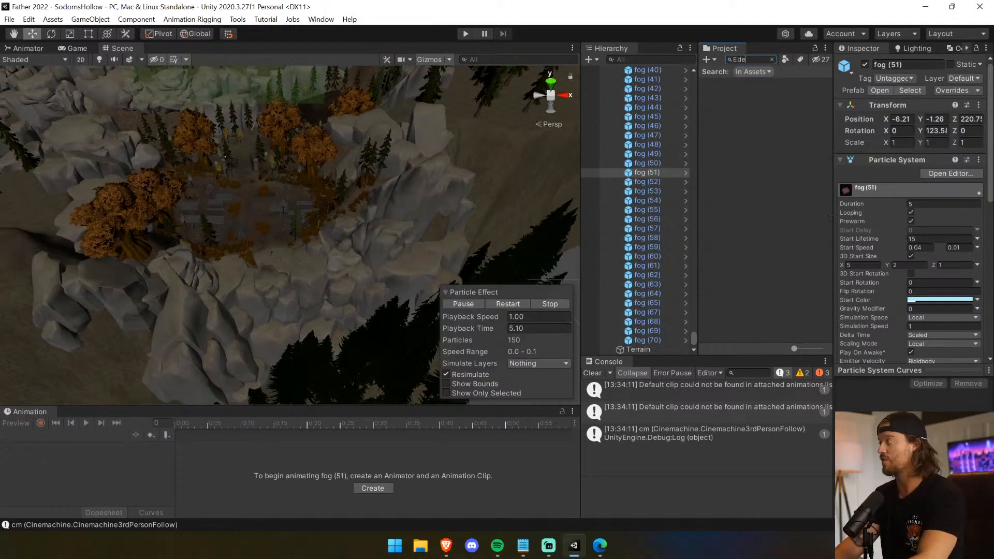
text(n Fell)
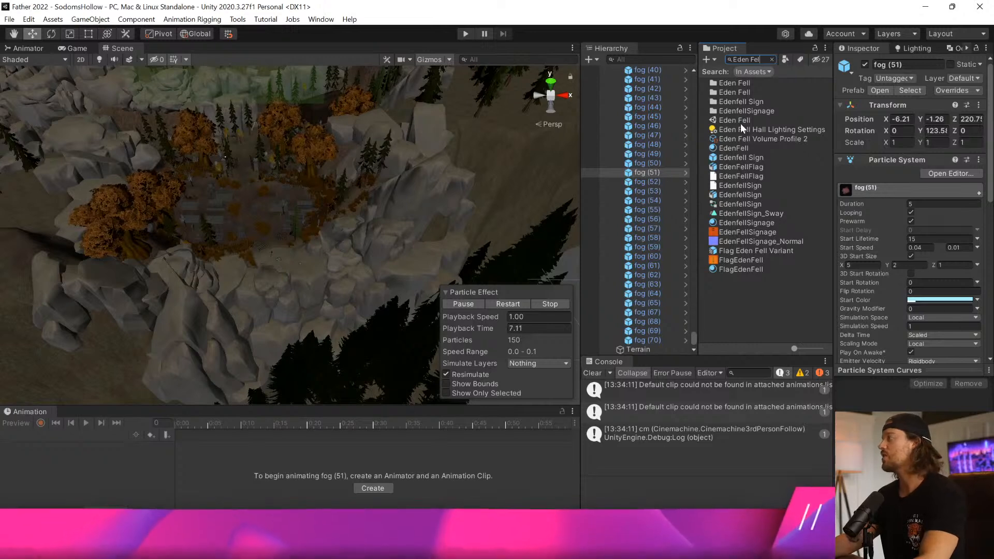
click(741, 121)
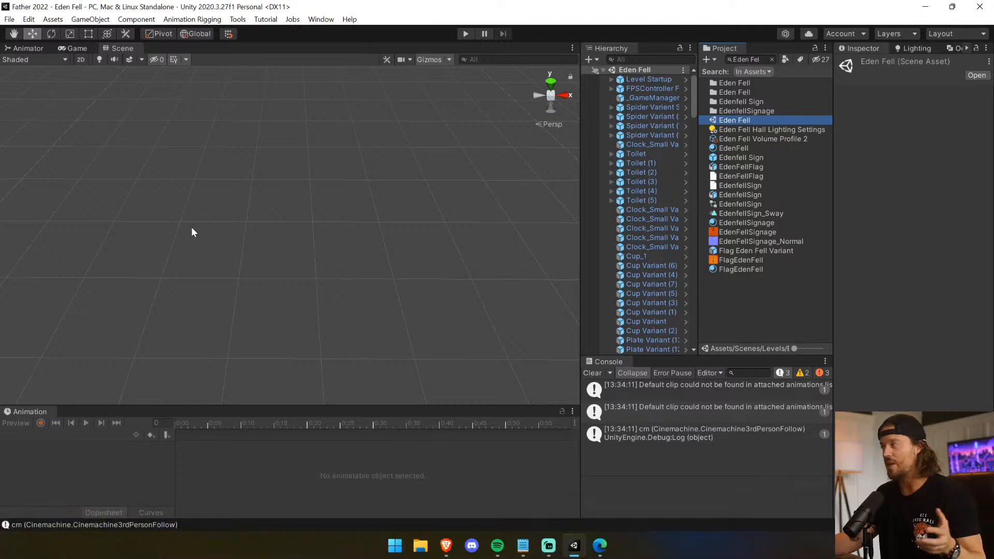
Select and frame the Spider Variant (15) enemy to bring the mansion interior into view.
click(665, 153)
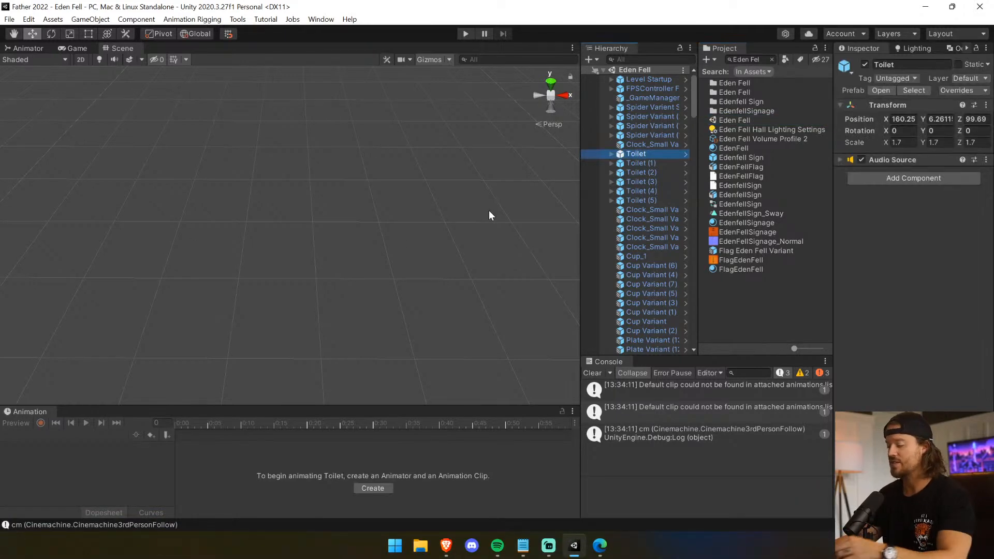
click(652, 135)
key(f)
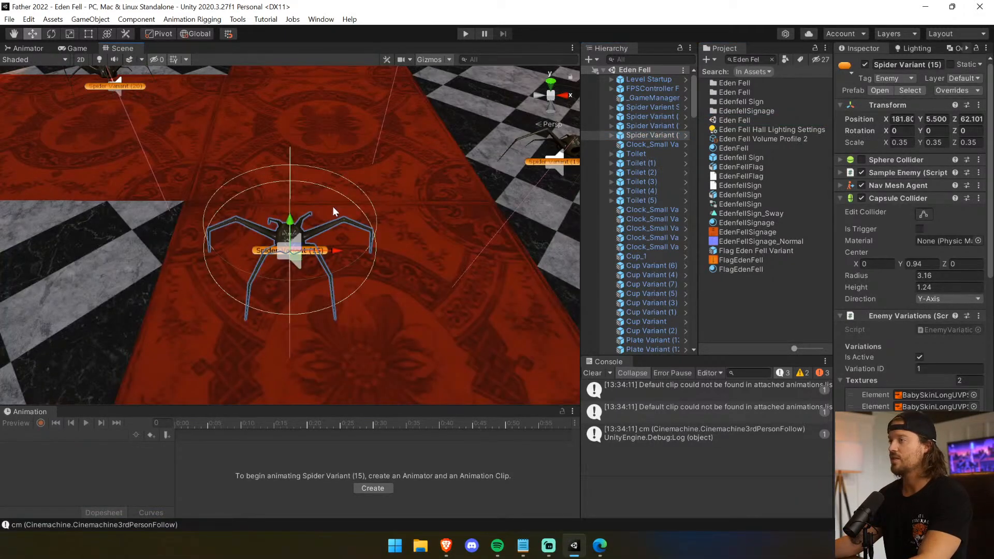
scroll(326, 204, down, 10)
scroll(326, 204, up, 5)
right_drag(326, 204, 404, 215)
Frame a mansion door, select its parent MansionDoor (45), and locate its source prefab in the project assets.
key(w)
click(364, 212)
click(364, 212)
key(f)
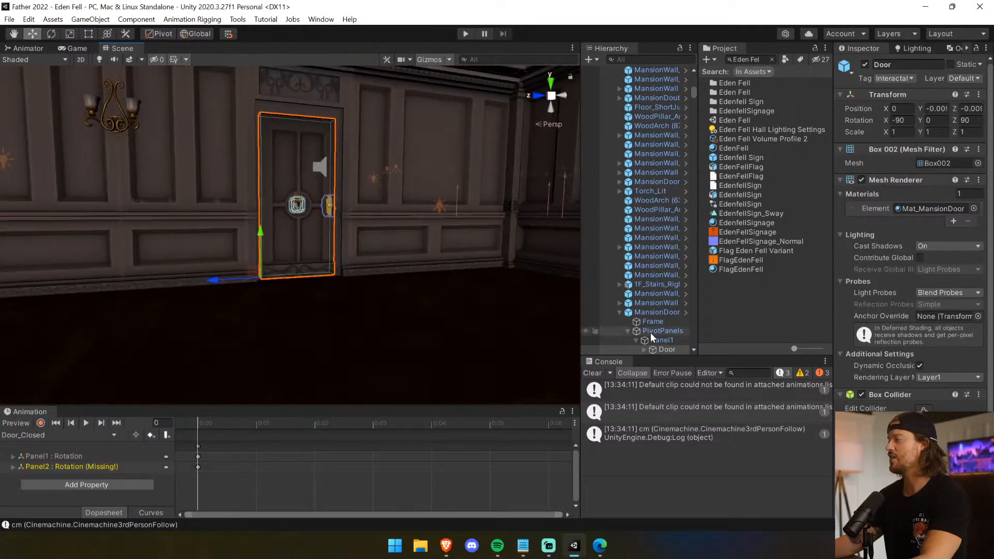
click(661, 311)
click(902, 91)
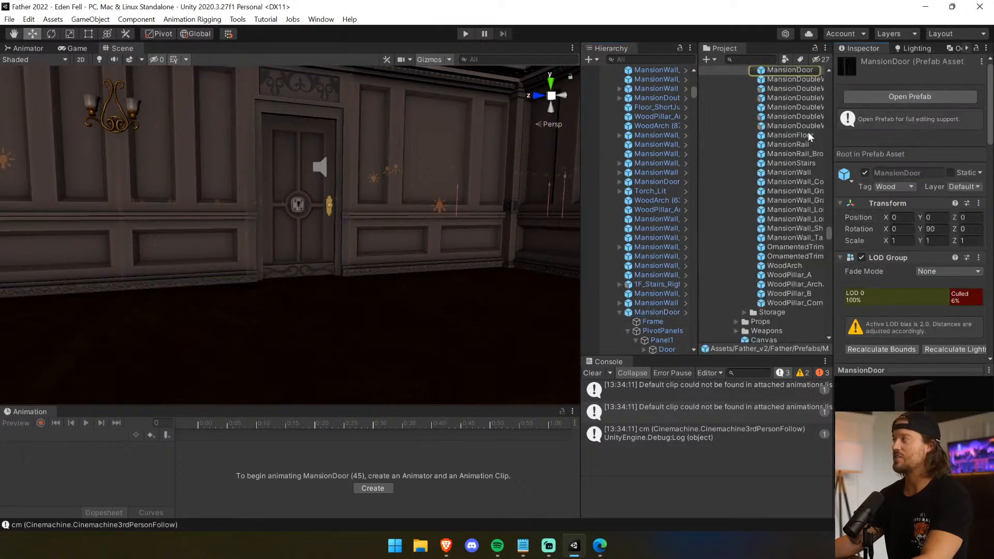
Widen the hierarchy and project areas to show full names, and locate the prefab asset of MansionDoor (45) again.
drag(581, 192, 413, 191)
click(710, 175)
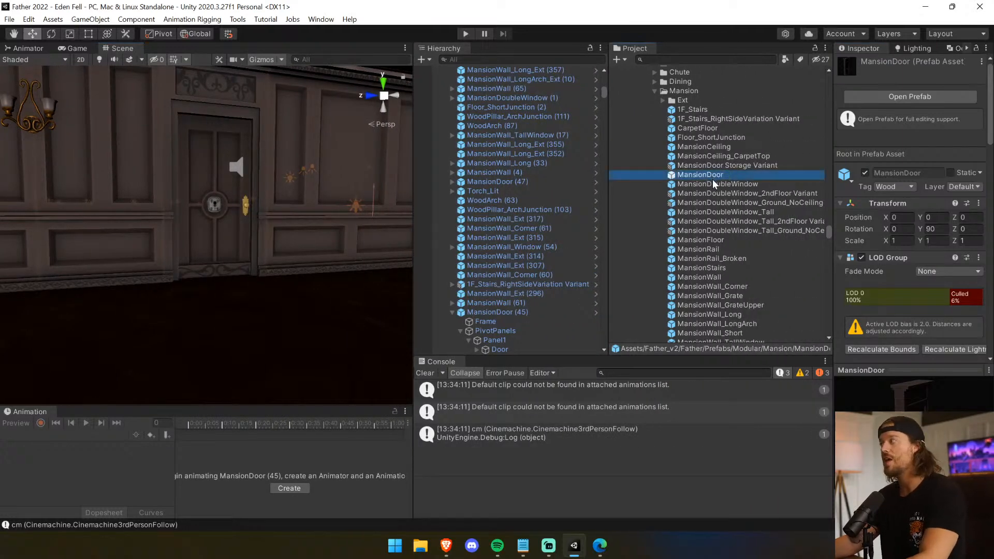
click(201, 223)
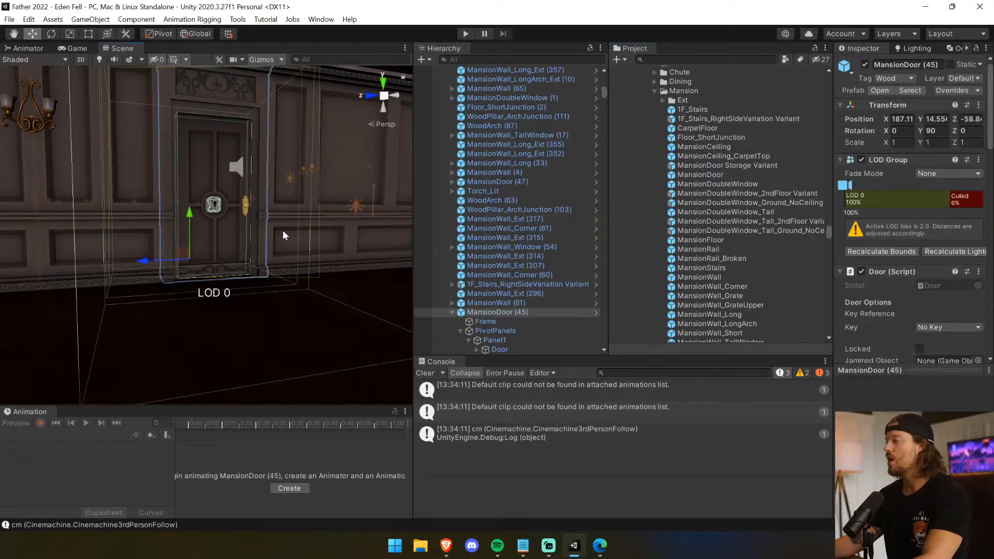
click(910, 91)
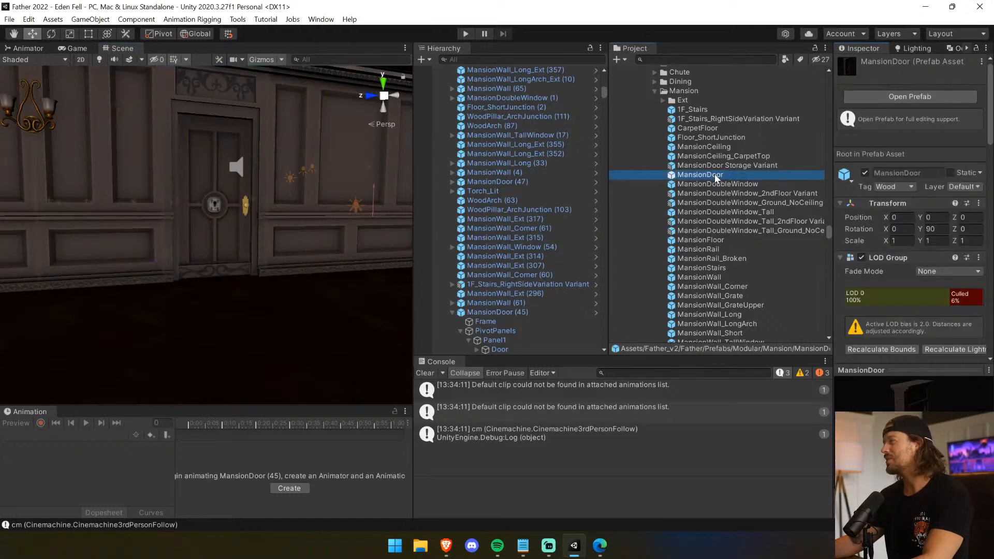
Open the MansionDoor prefab, select its Frame part, return to the scene, and select MansionDoor (45).
double_click(716, 176)
click(490, 94)
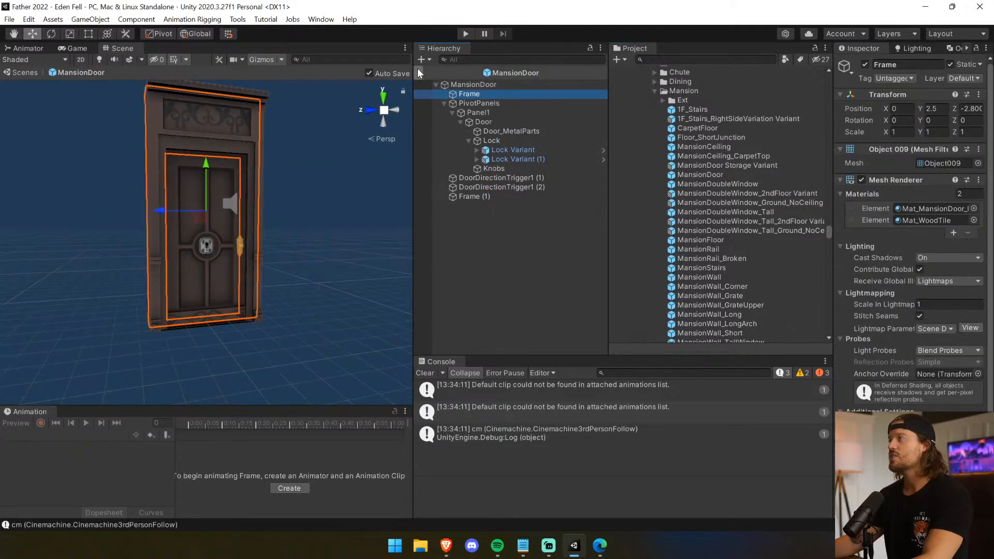
click(420, 73)
click(504, 312)
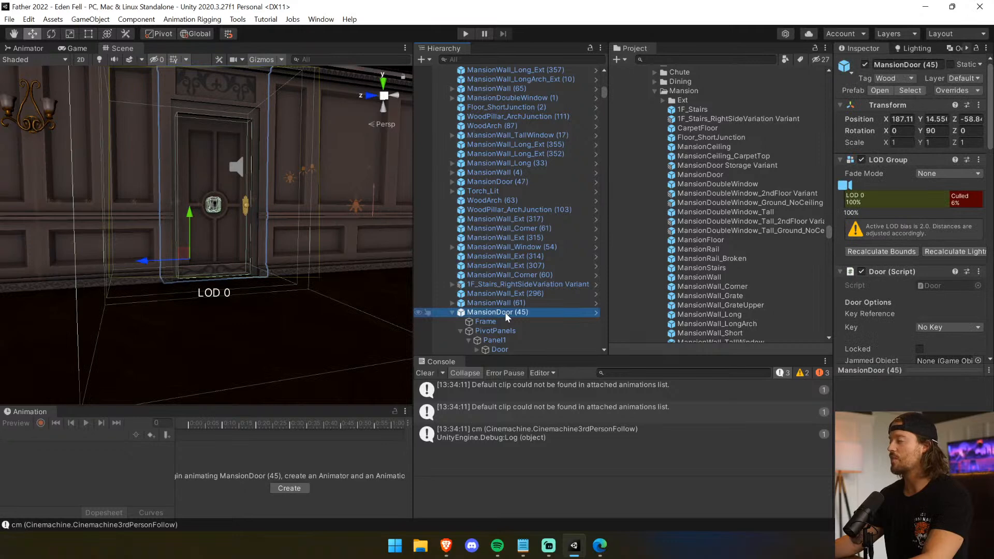
Search the project assets for "Sodoms" and open the SodomsHollow scene.
click(703, 58)
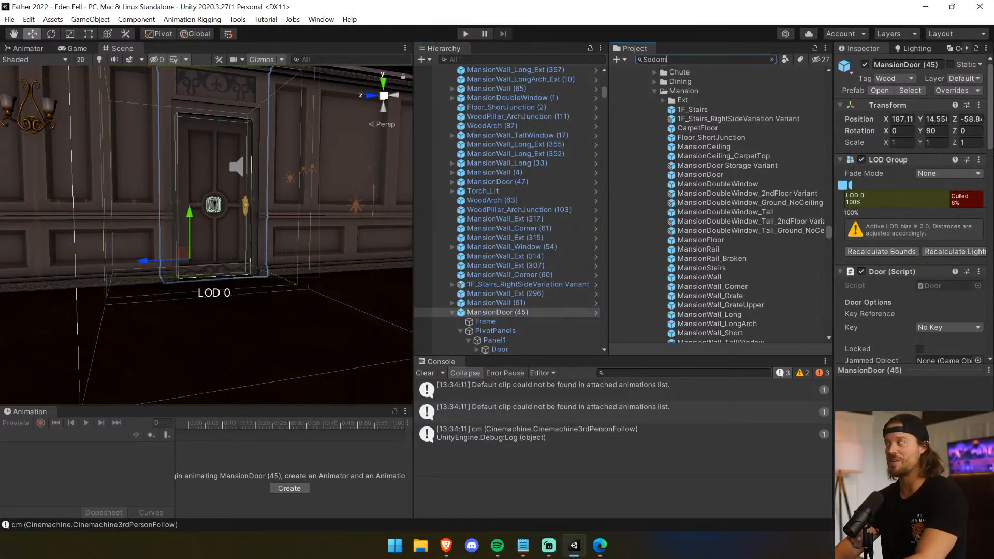
text(Sodoms)
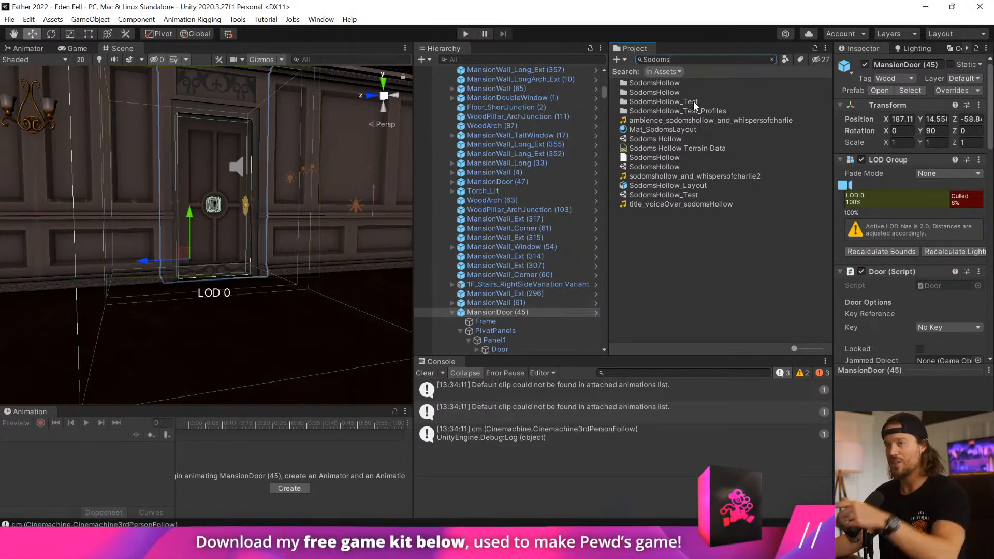
click(661, 139)
double_click(661, 139)
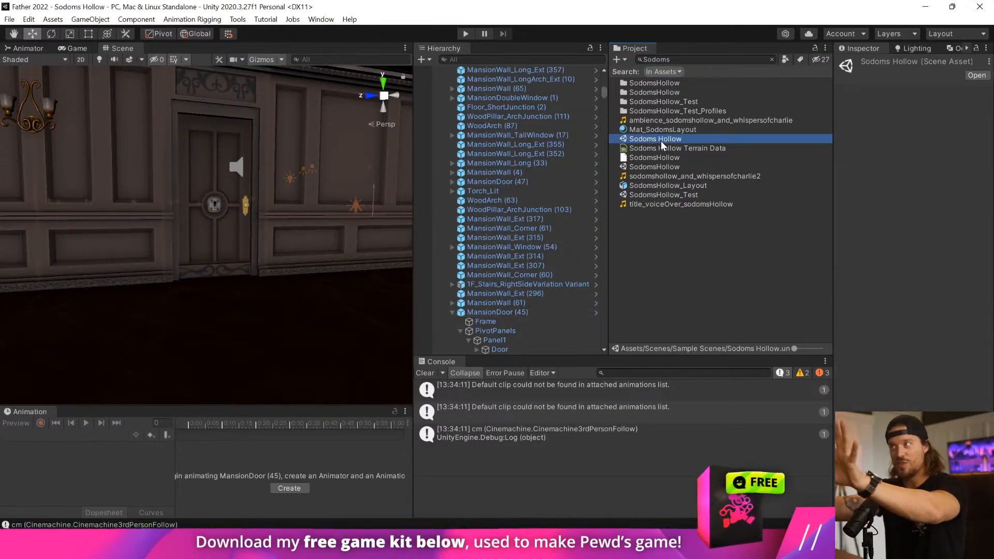
double_click(678, 167)
Frame the Terrain, select the IronGate_Open Variant at the graveyard entrance, and clear the console.
right_drag(280, 279, 62, 357)
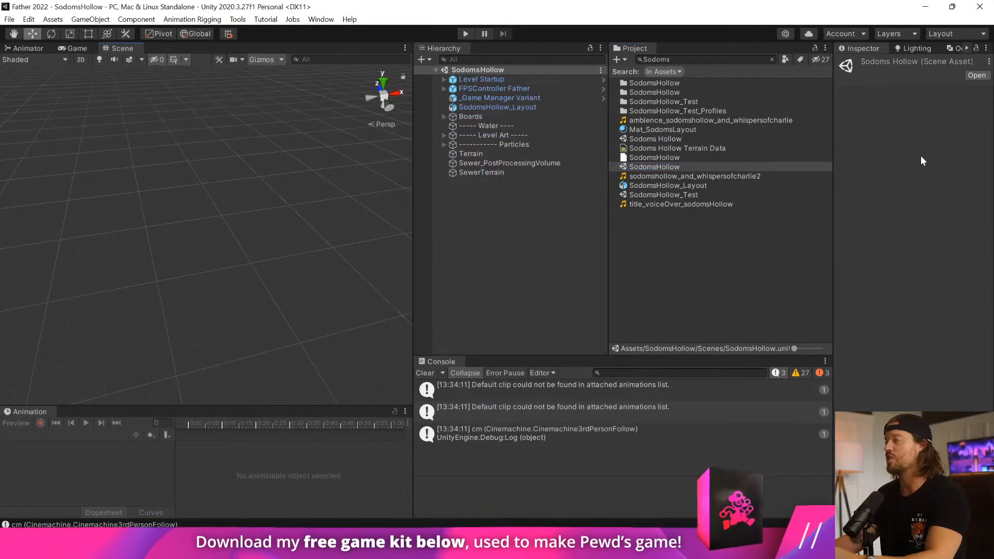
click(512, 154)
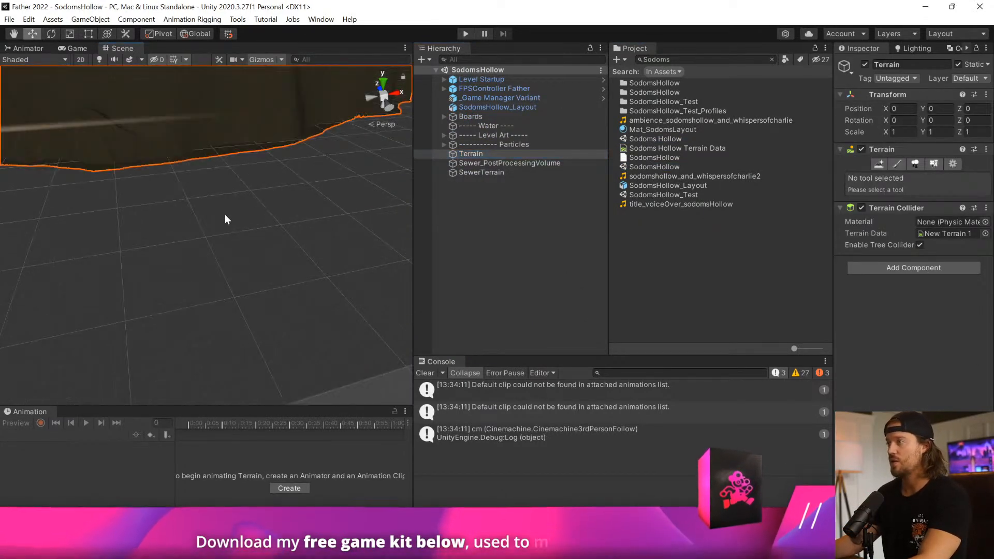
key(f)
right_drag(275, 203, 412, 152)
key(w)
right_drag(645, 209, 328, 211)
click(358, 228)
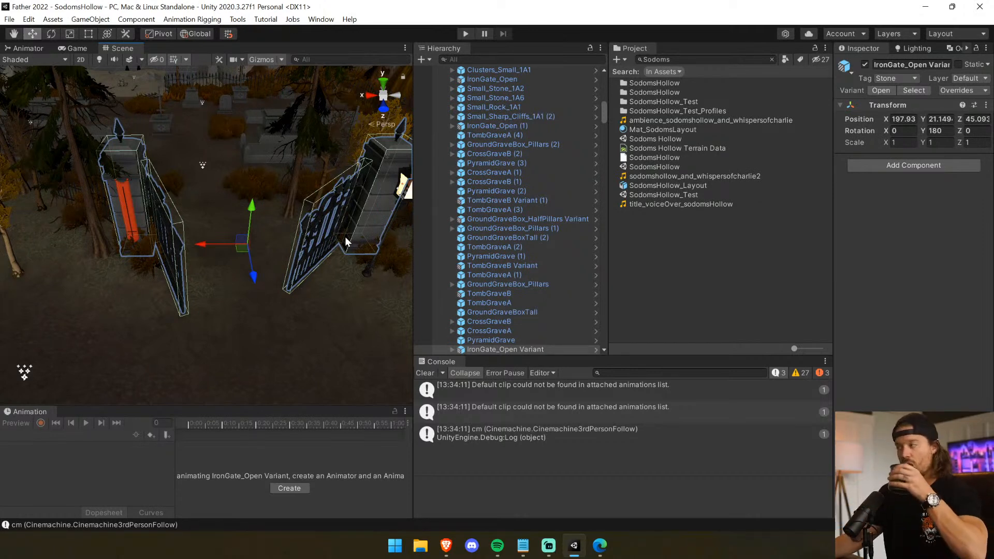
click(427, 372)
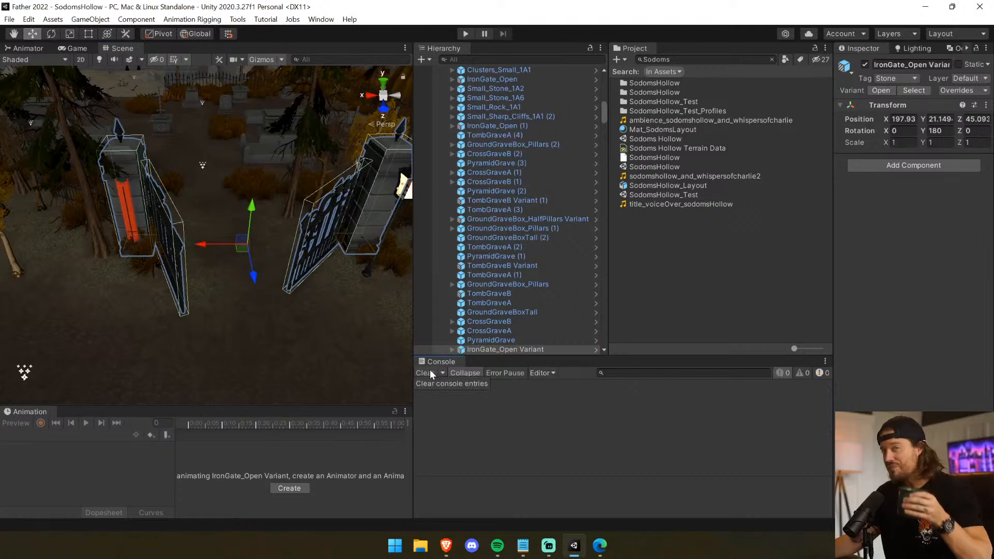
Paste the copied MansionDoor (45) as a child of IronGate_Open Variant and set its position to 0, 0, 0.
scroll(475, 268, down, 3)
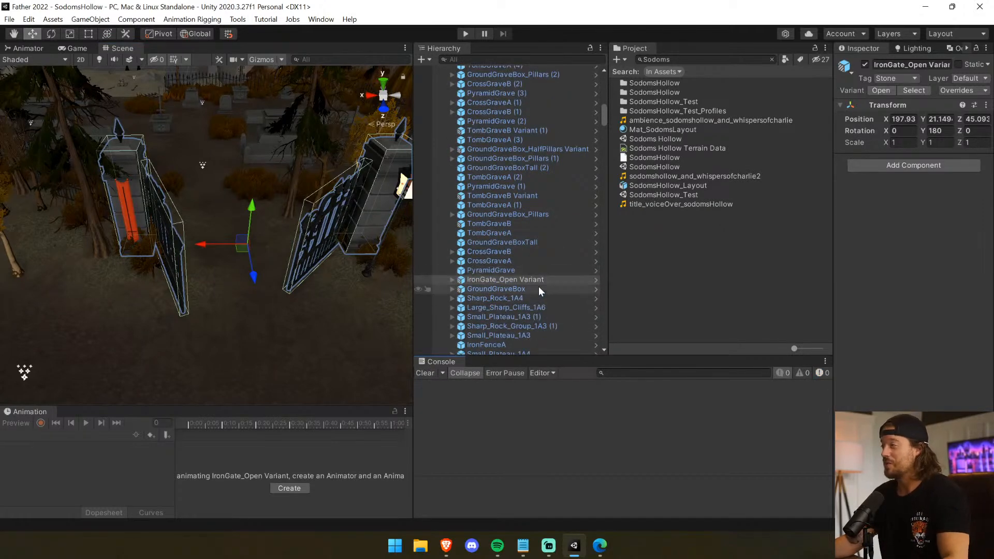
click(538, 279)
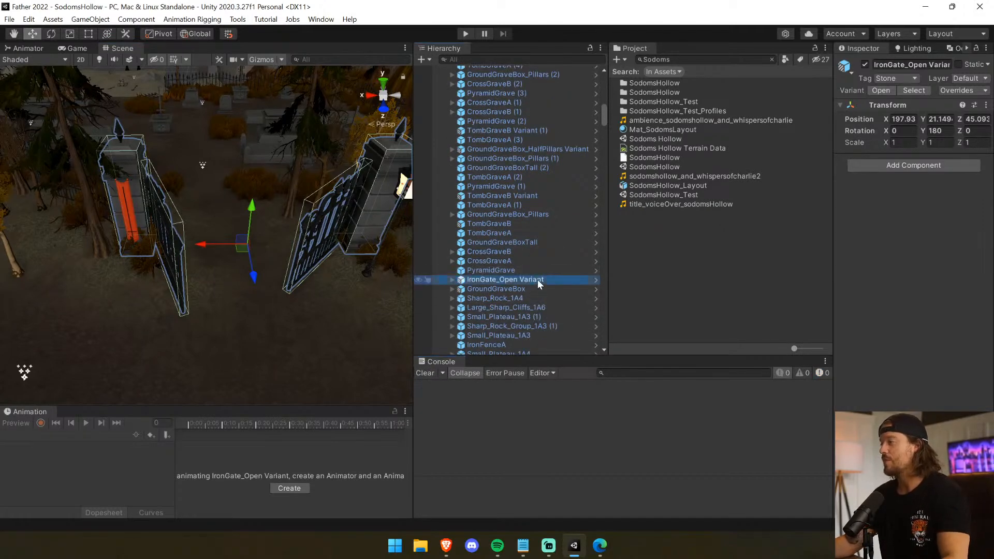
click(28, 19)
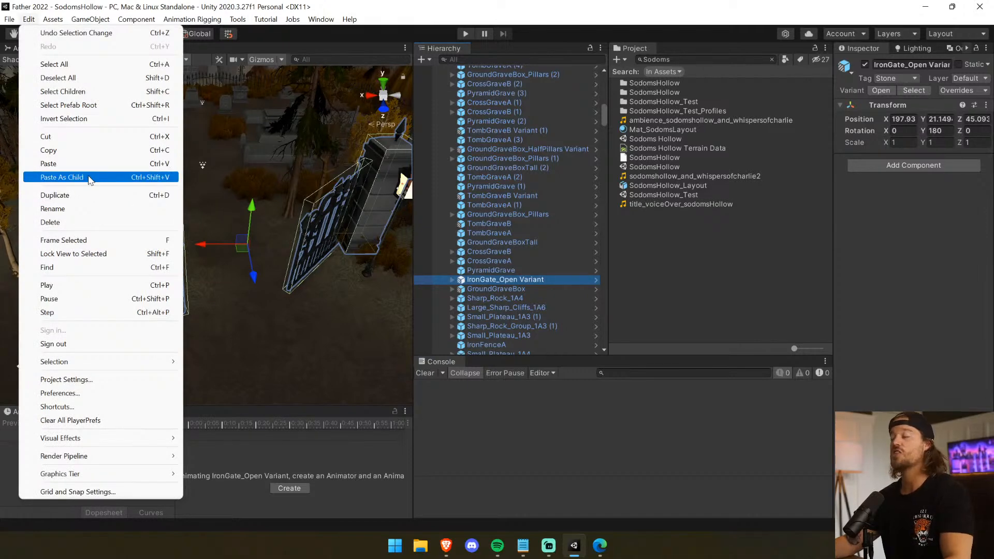
click(72, 178)
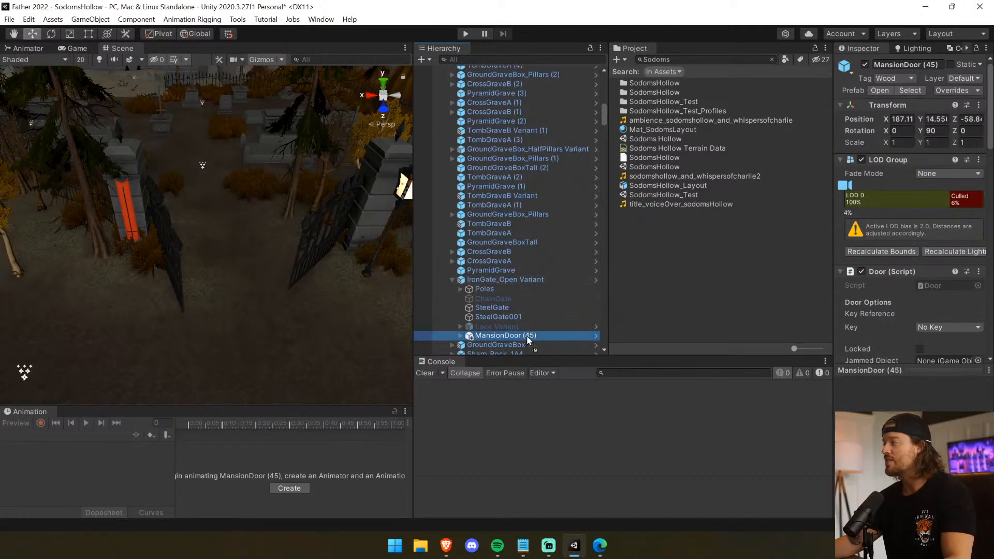
text(0)
key(Tab)
text(0)
key(Tab)
text(0)
key(Tab)
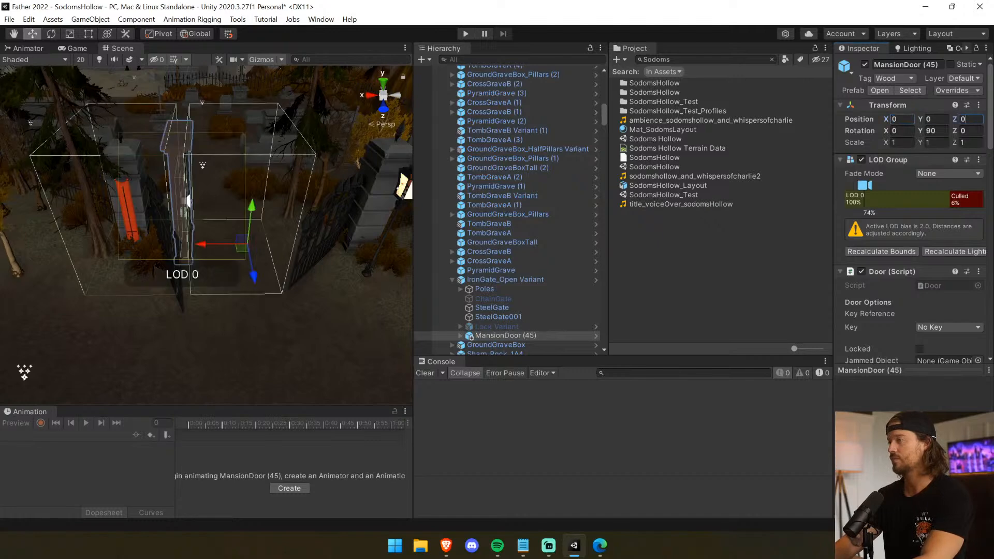
Unparent MansionDoor (45) from the gate, set its Y rotation to 180, and place it between the gates at about X 198.7, Z 43.
drag(519, 334, 477, 271)
drag(204, 245, 518, 225)
key(e)
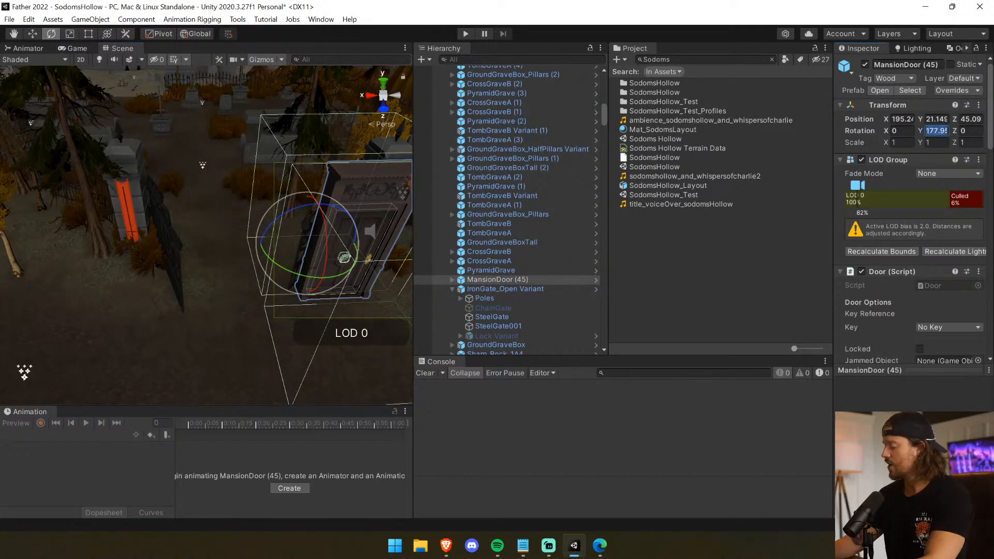
text(180)
drag(272, 256, 193, 251)
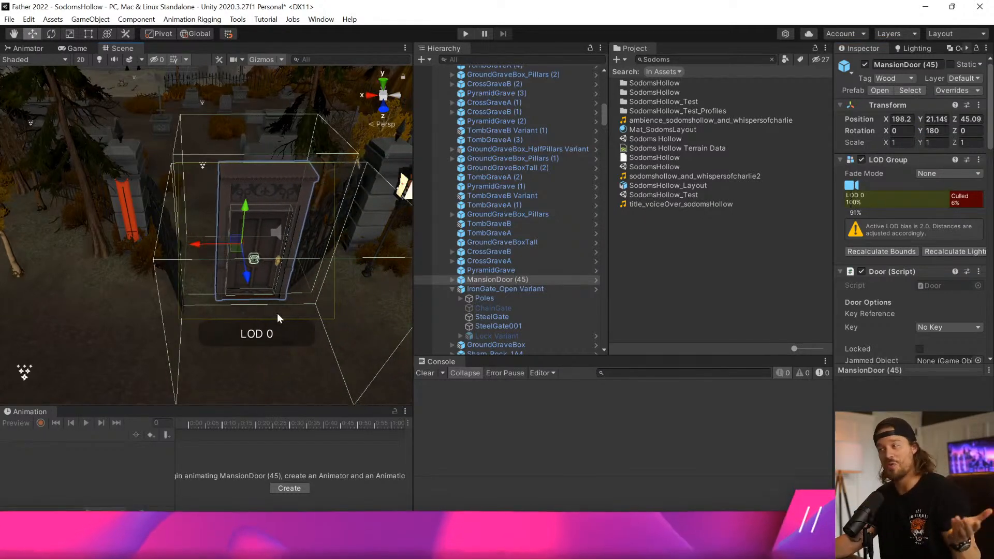
drag(249, 280, 251, 250)
drag(197, 219, 182, 222)
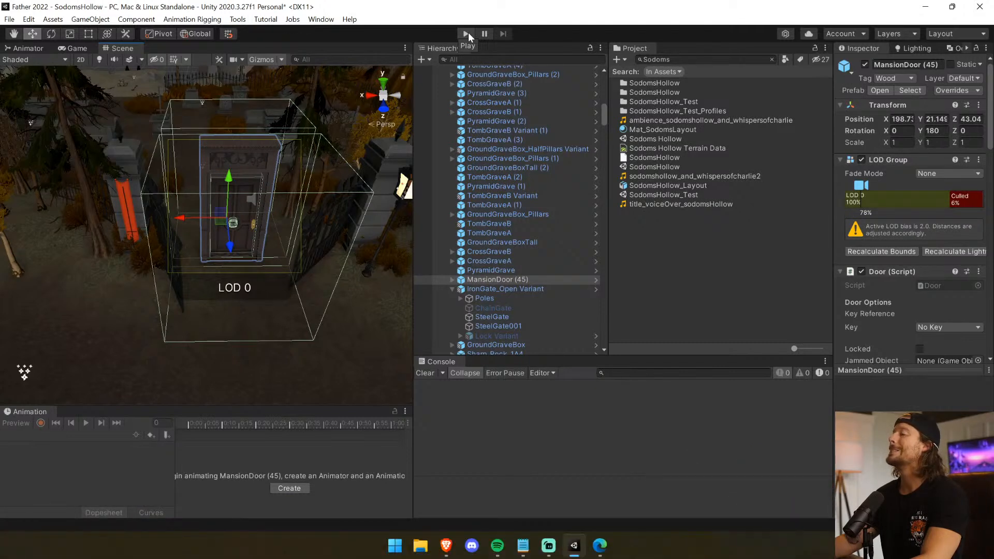
Travel to the church, select the Church object, and frame its front entrance.
mouse_move(389, 122)
right_down()
mouse_move(431, 53)
mouse_move(386, 103)
right_up()
key(w)
key(s)
click(226, 237)
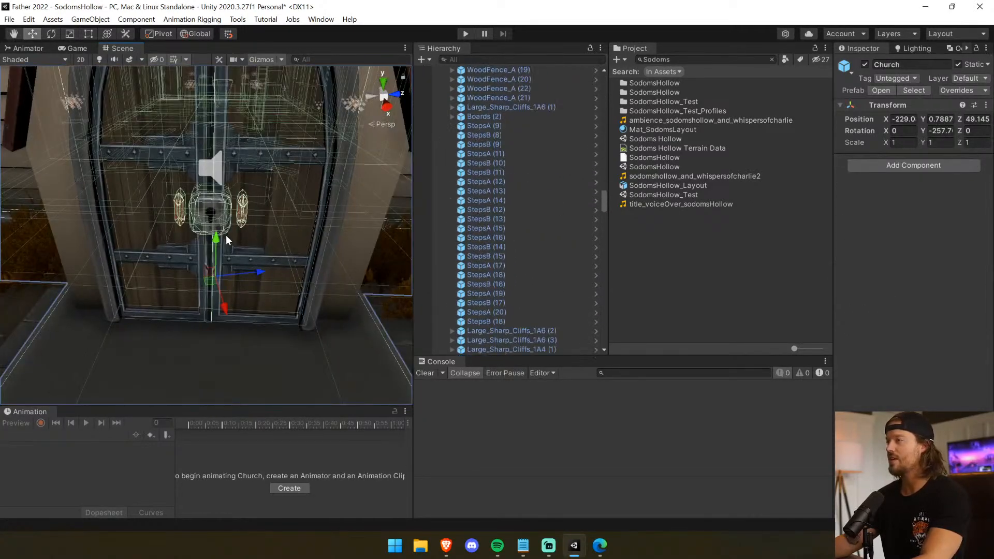
right_drag(226, 237, 277, 296)
click(202, 211)
key(f)
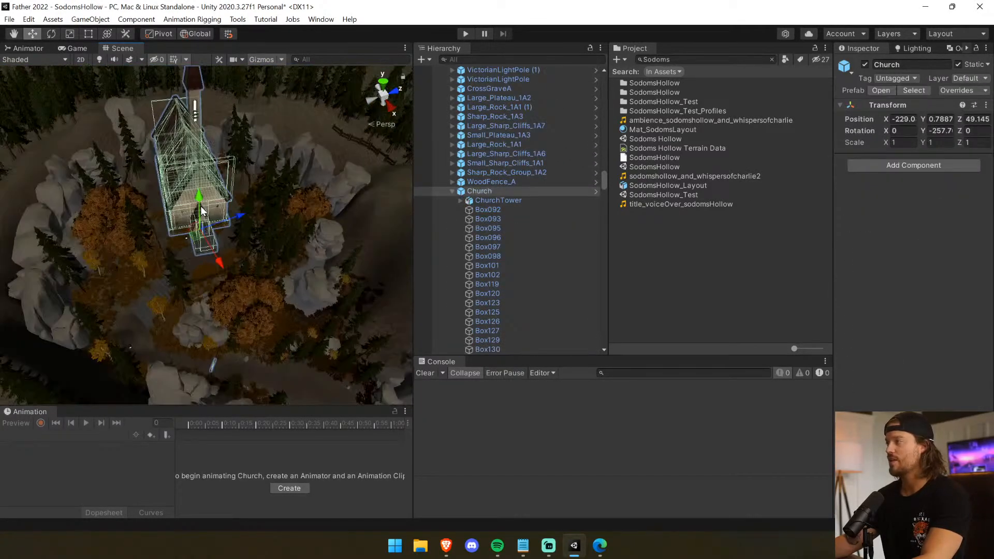
scroll(204, 230, up, 5)
scroll(206, 238, up, 10)
key(f)
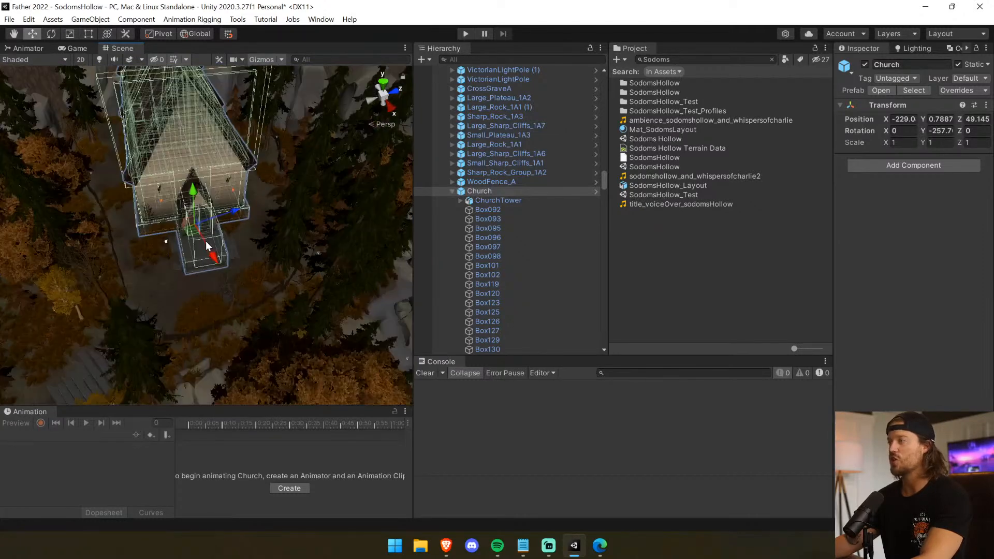
Select the door at the church entrance and copy its parent object, ChurchDoor.
click(209, 220)
scroll(208, 221, up, 10)
scroll(206, 219, down, 10)
click(206, 213)
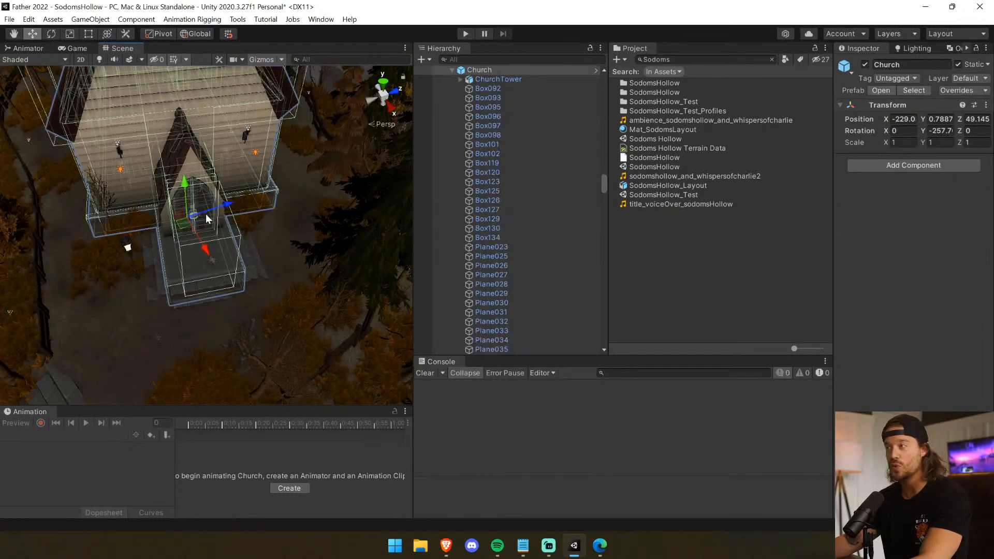
click(210, 222)
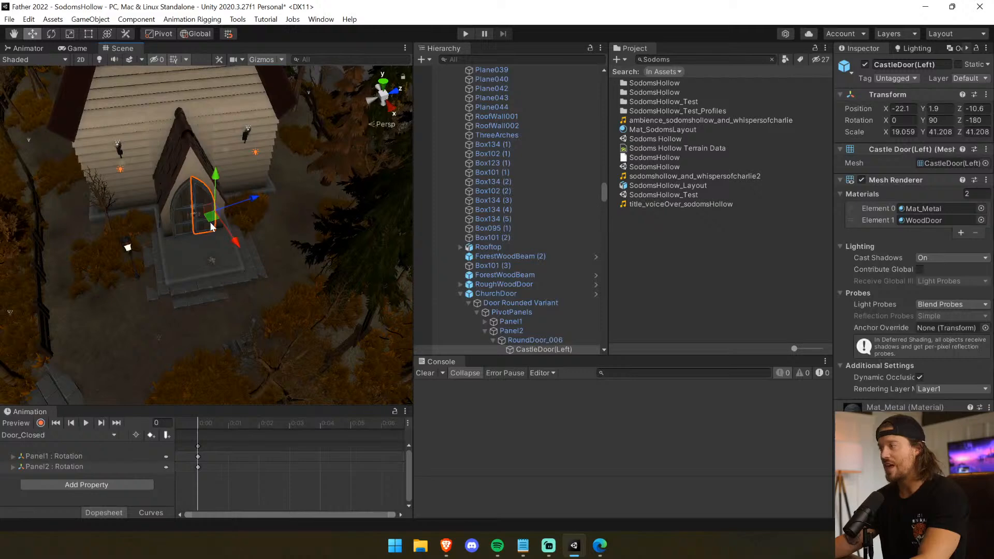
click(554, 301)
click(553, 295)
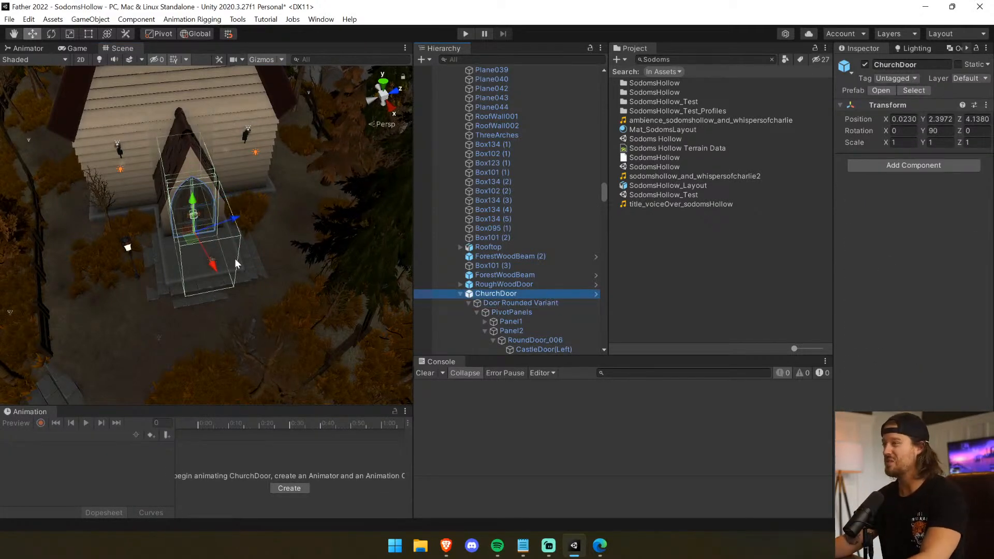
click(544, 303)
Return to the graveyard gate and delete MansionDoor (45).
right_drag(122, 248, 799, 142)
key(w)
click(285, 122)
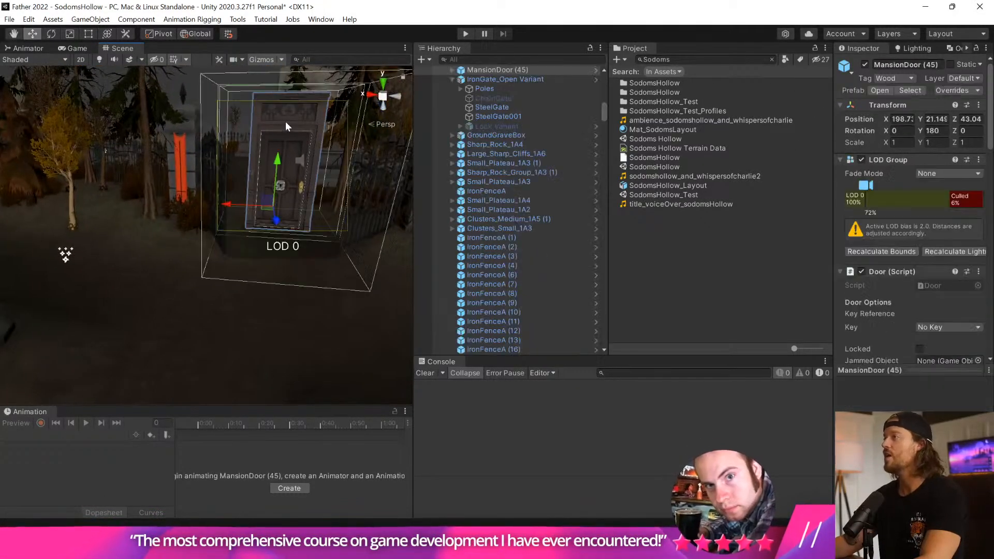
key(Delete)
Paste the copied ChurchDoor as a child of IronGate_Open Variant and set its position to 0, 0, 0.
click(228, 168)
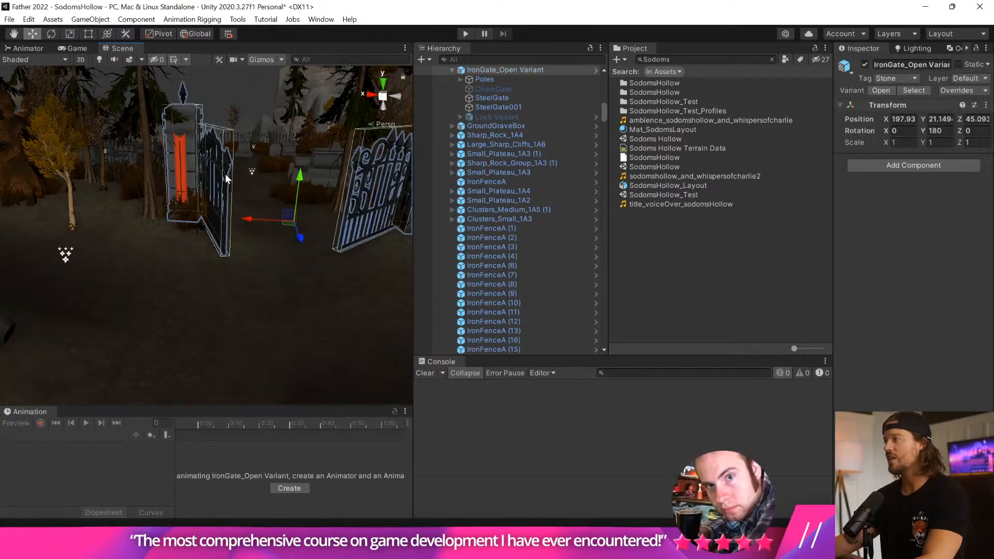
click(34, 21)
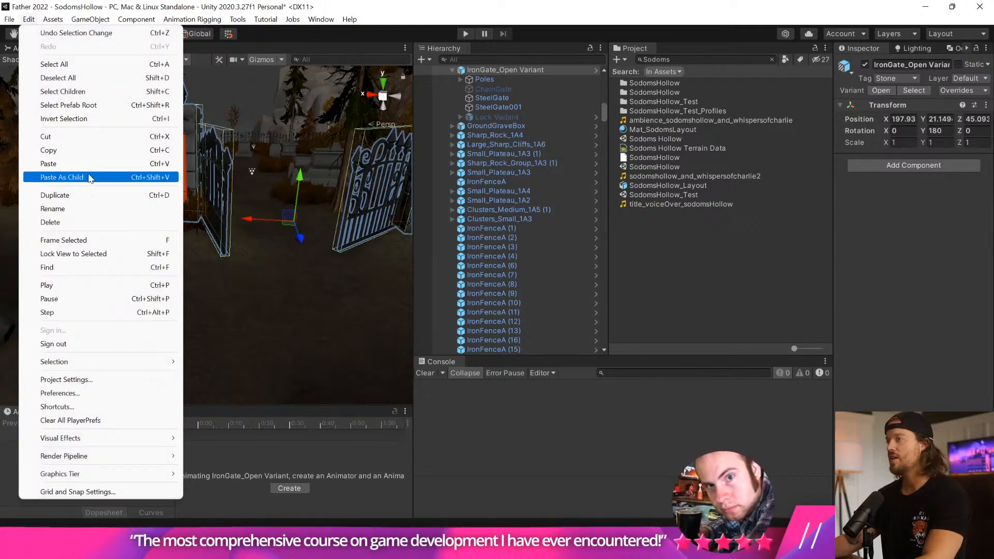
click(61, 177)
click(904, 119)
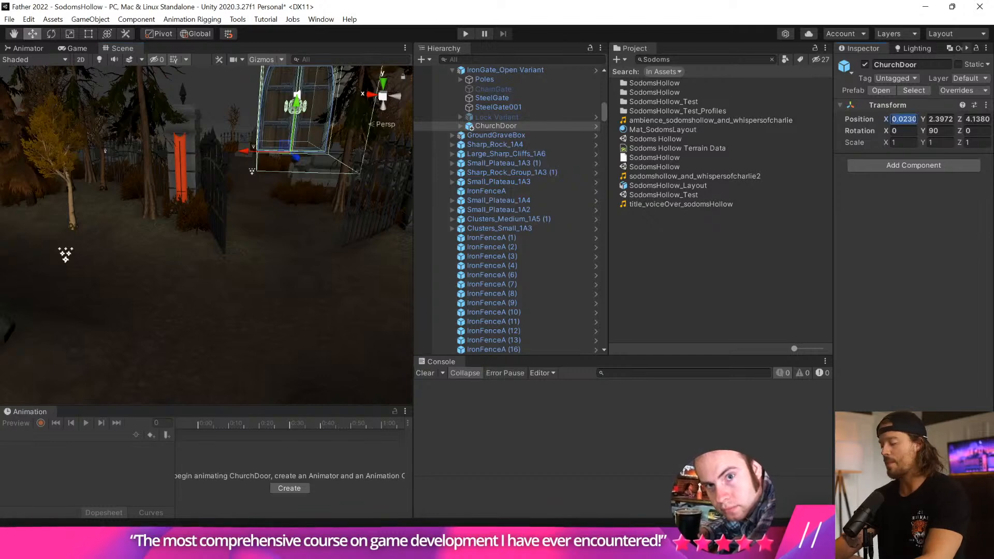
text(0)
key(Tab)
text(0)
key(Tab)
text(0)
Shift the ChurchDoor sideways to about X -0.48 so it stands between the gate pillars.
mouse_move(277, 272)
middle_down()
mouse_move(260, 307)
mouse_move(269, 279)
middle_up()
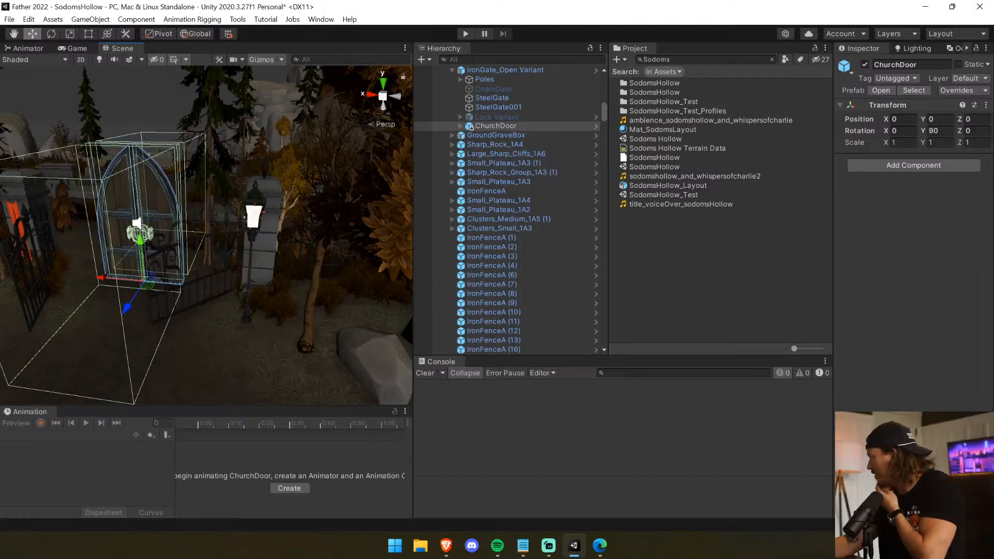
middle_drag(181, 235, 232, 228)
key(f)
scroll(173, 223, up, 8)
drag(203, 261, 194, 263)
Move ChurchDoor out of IronGate_Open Variant in the hierarchy and deactivate the iron gate.
click(502, 125)
scroll(504, 129, up, 2)
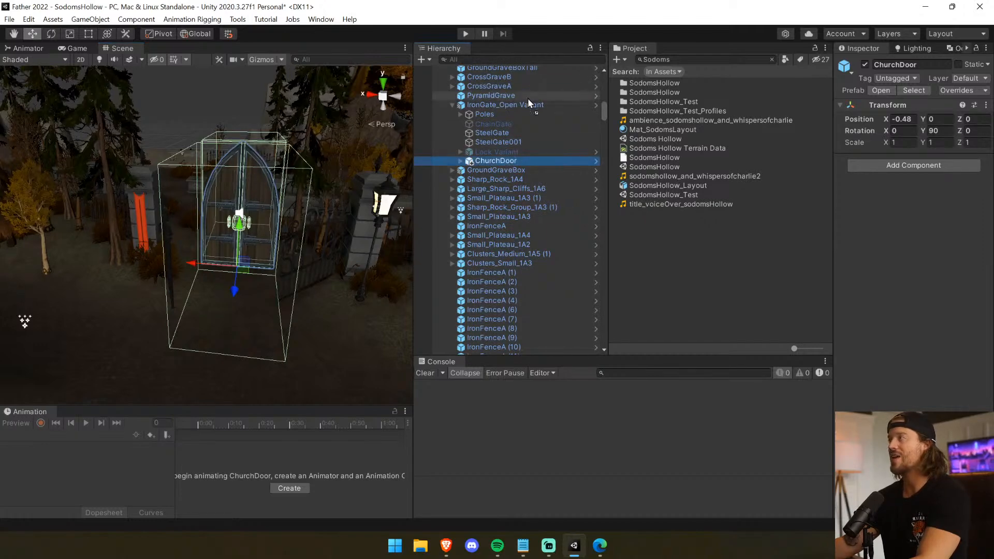
drag(528, 101, 529, 101)
click(505, 116)
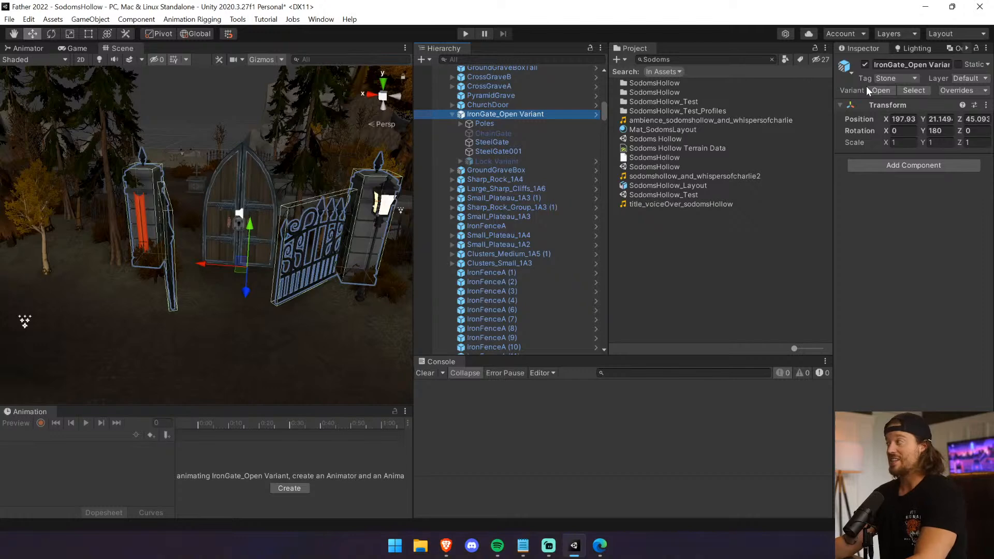
click(865, 65)
Expand ChurchDoor and turn off the Locked option on its Door Rounded Variant child.
click(488, 106)
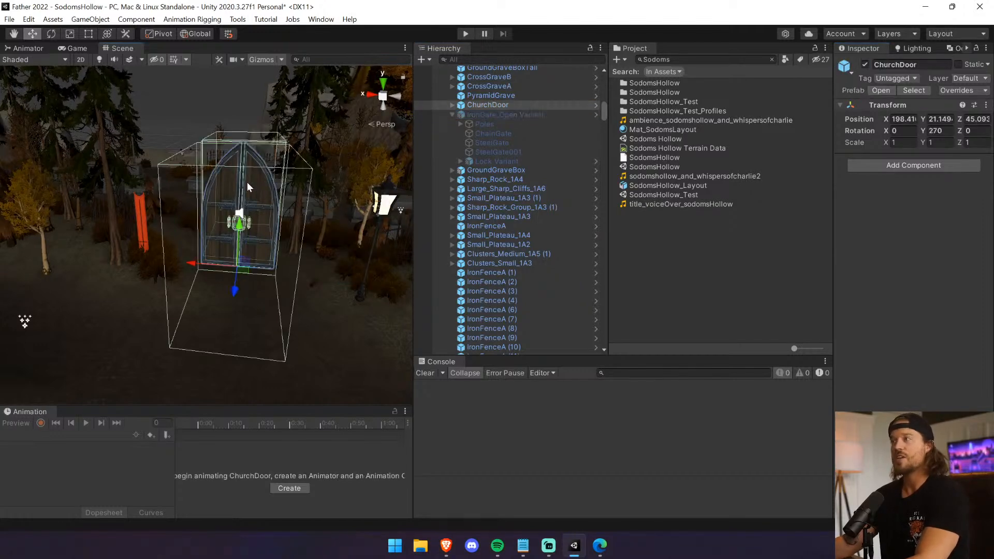
click(452, 105)
click(495, 114)
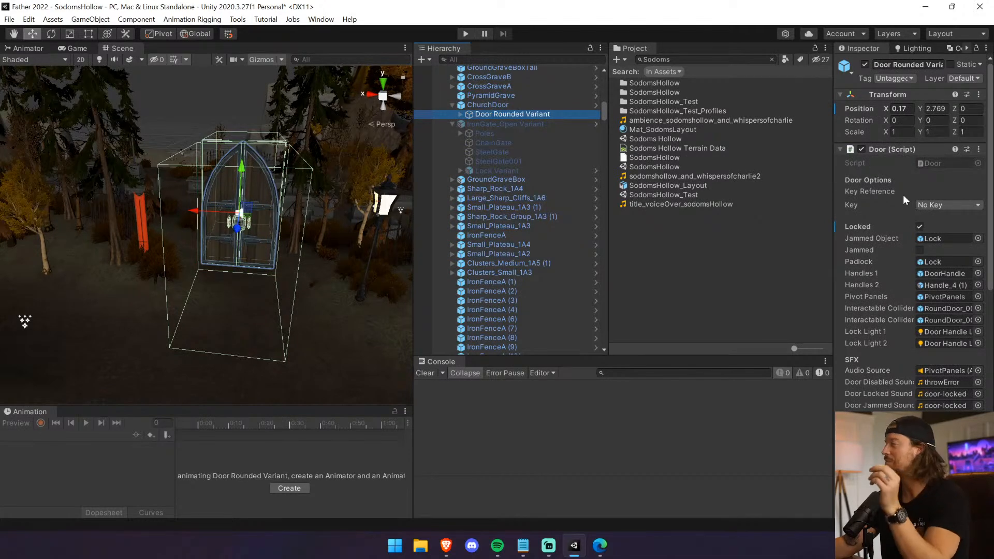
click(920, 227)
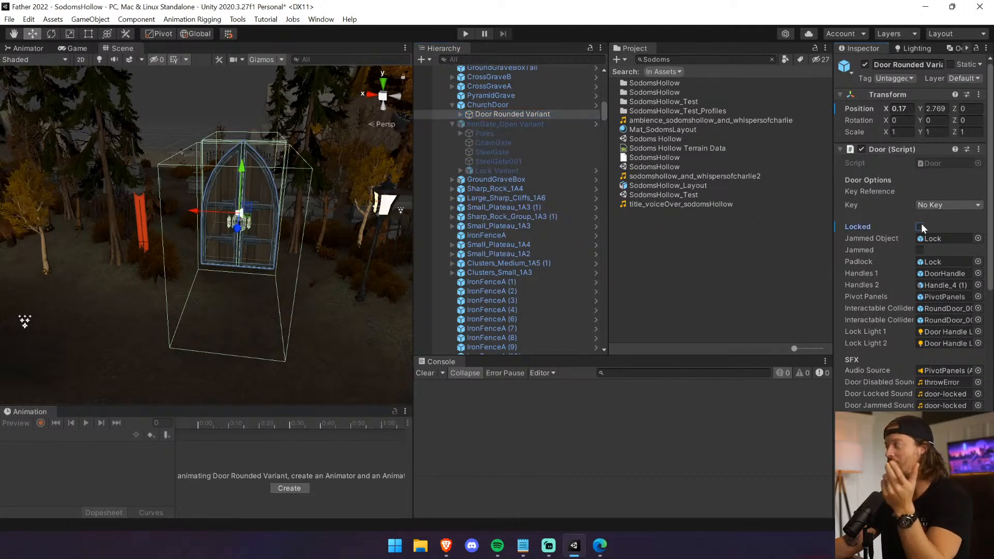
Playtest the scene by opening the church door at the graveyard entrance and walking through it.
click(465, 34)
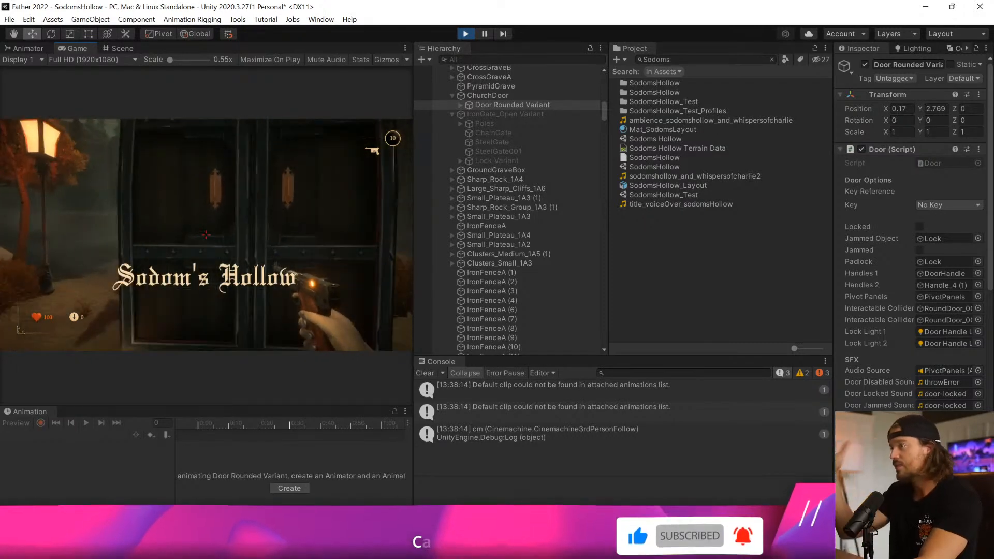
key(e)
key(w)
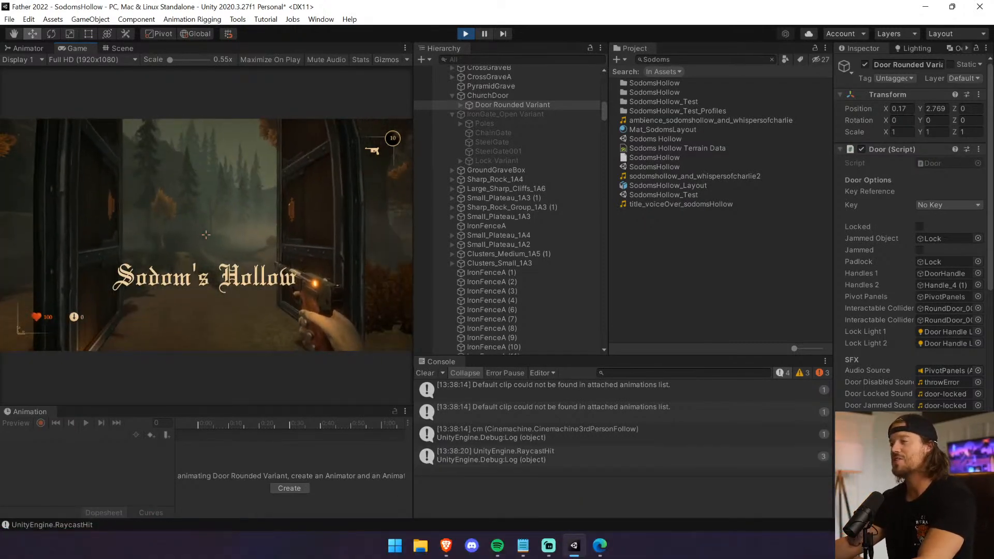
key(w)
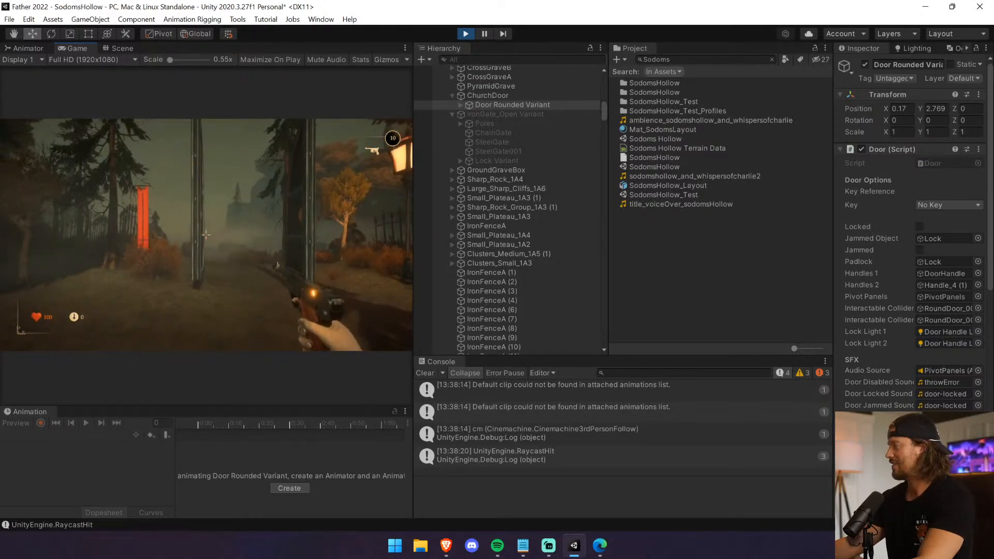
key(w)
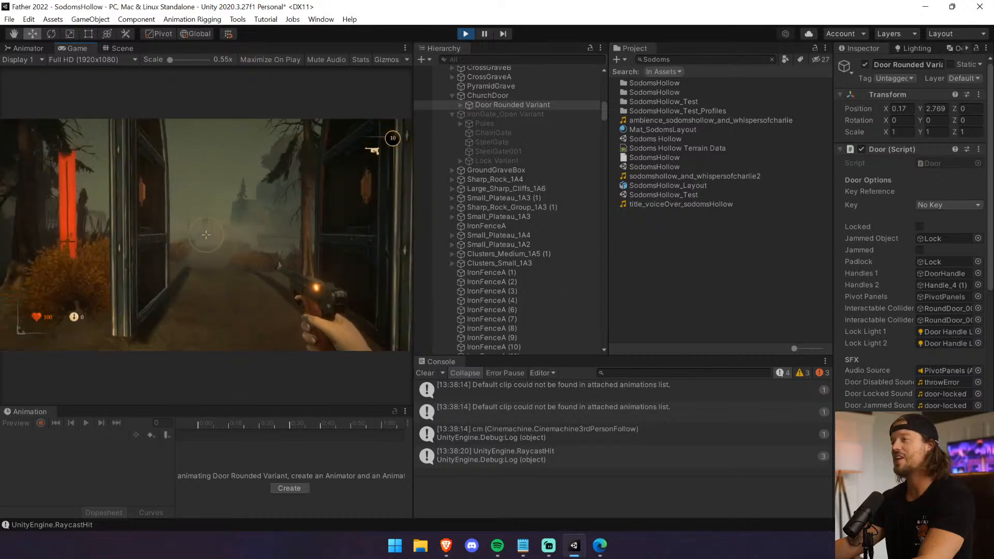
End the playtest and examine the Animator Functions and Audio Source components on the door's PivotPanels child.
key(w)
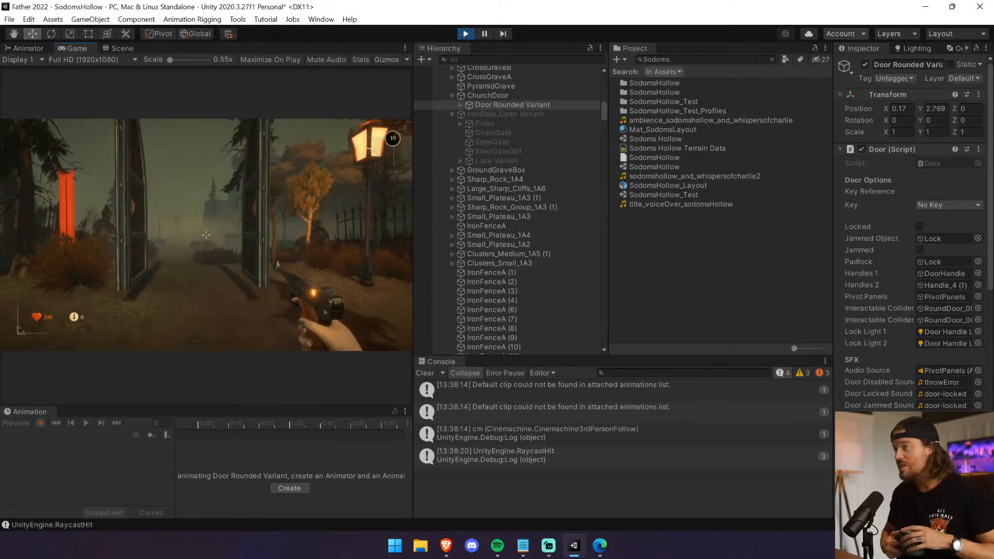
key(ctrl+p)
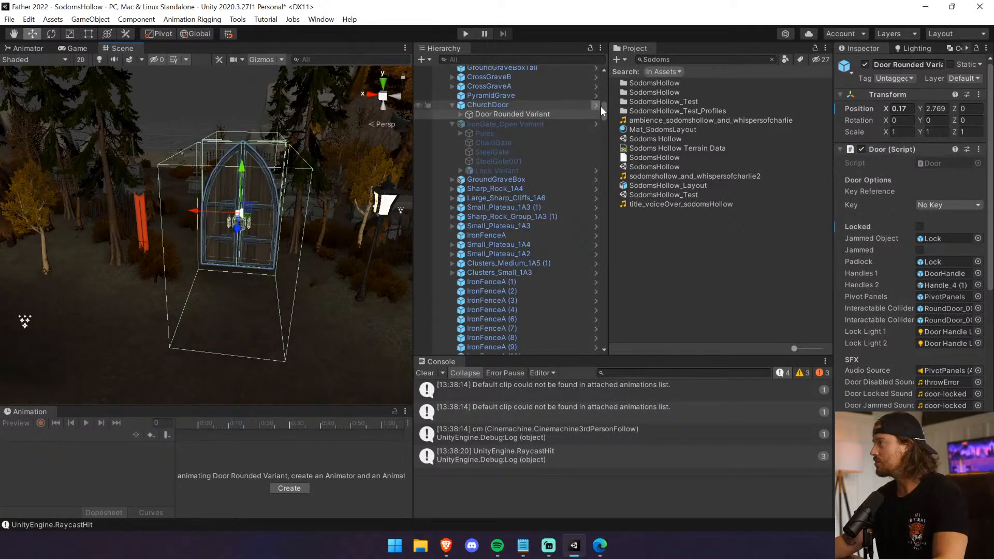
click(461, 113)
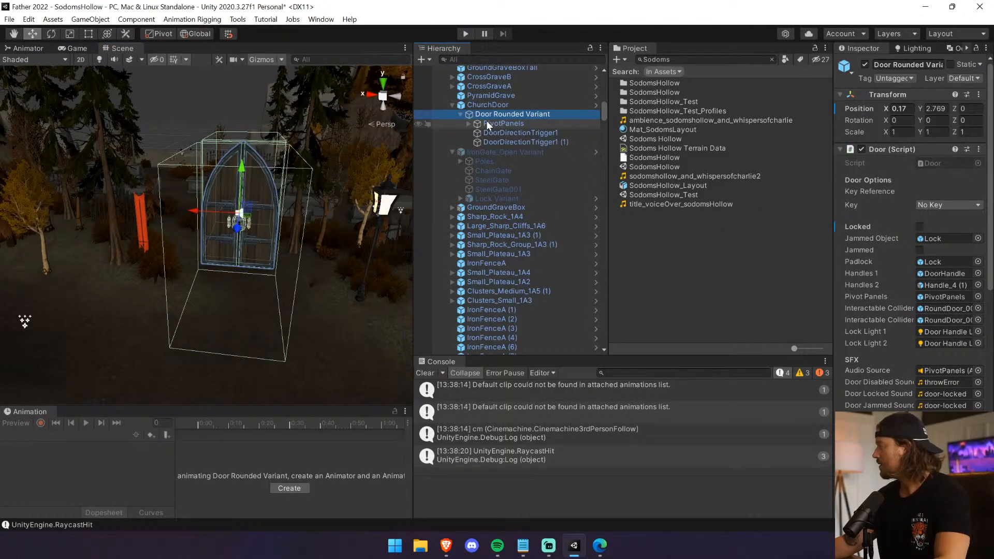
click(487, 124)
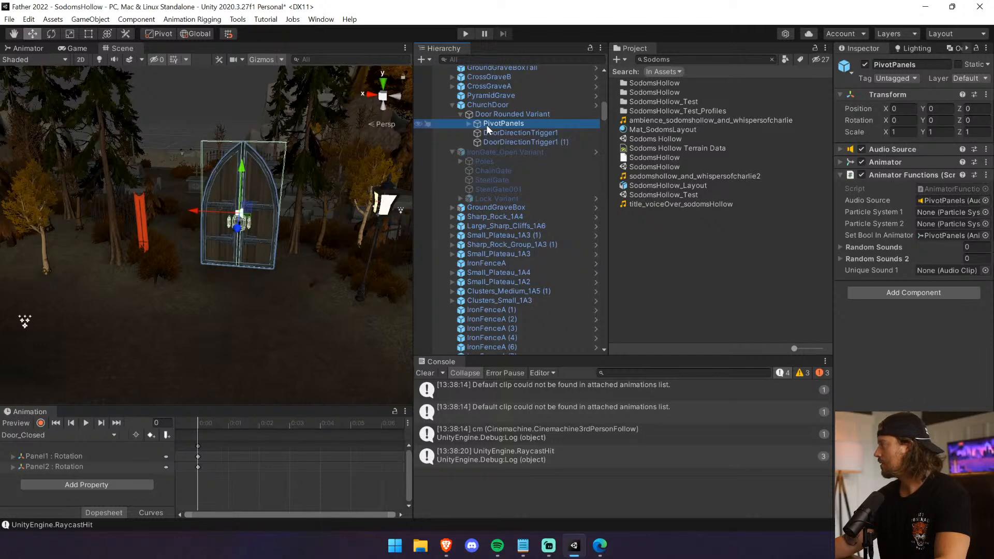
click(952, 201)
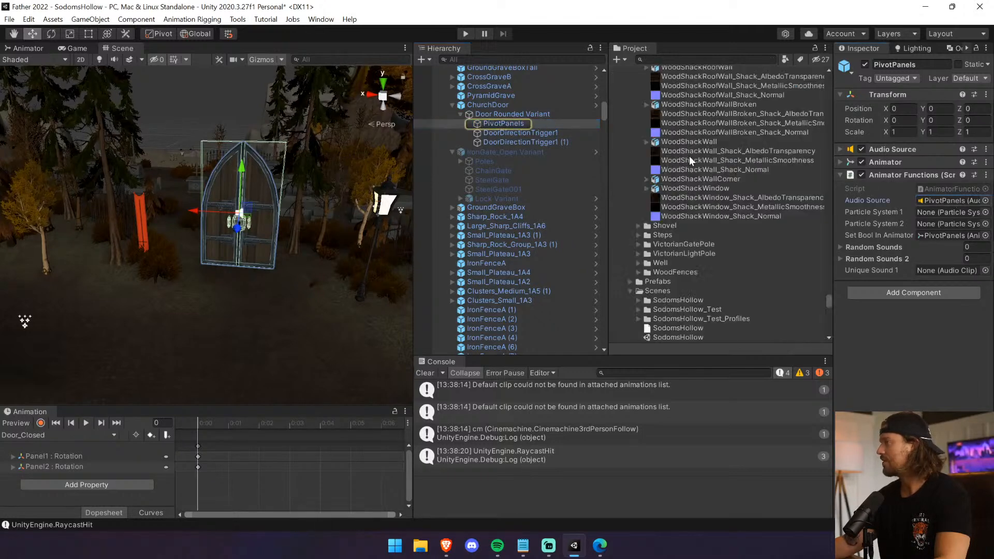
click(926, 148)
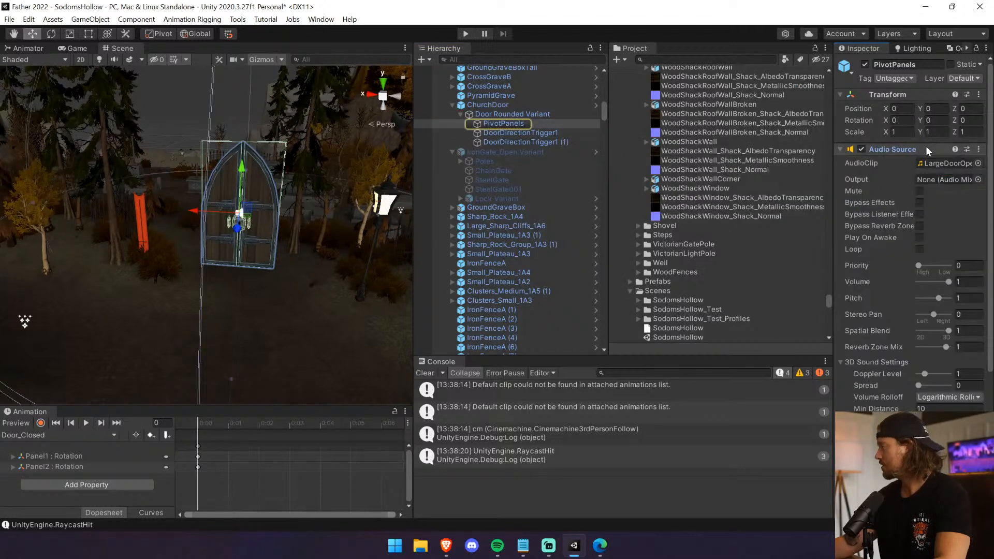
Enlarge the Animation view, show the Door_Open1 clip of PivotPanels and inspect the animation event at its start.
click(565, 133)
click(535, 124)
click(533, 114)
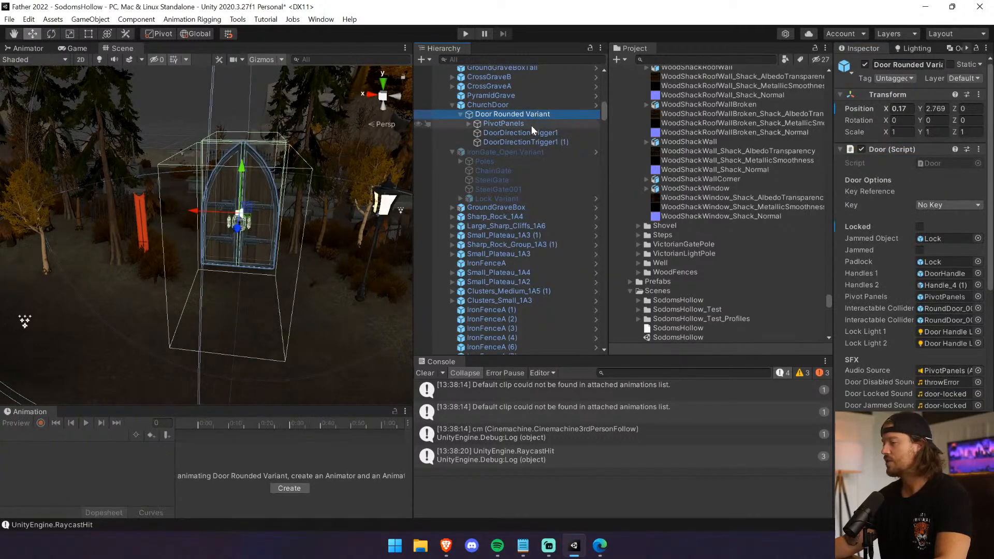
drag(345, 405, 354, 290)
click(503, 123)
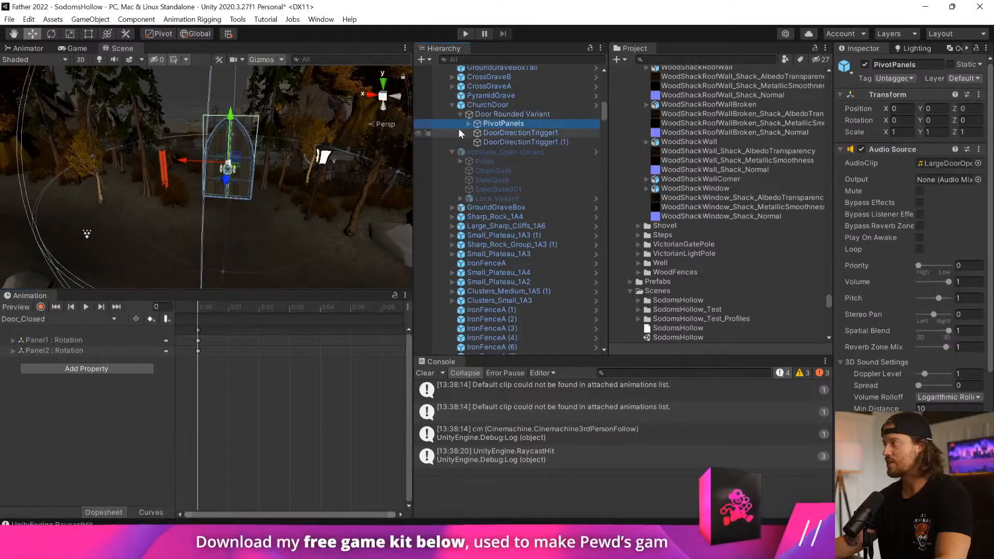
click(73, 318)
click(41, 359)
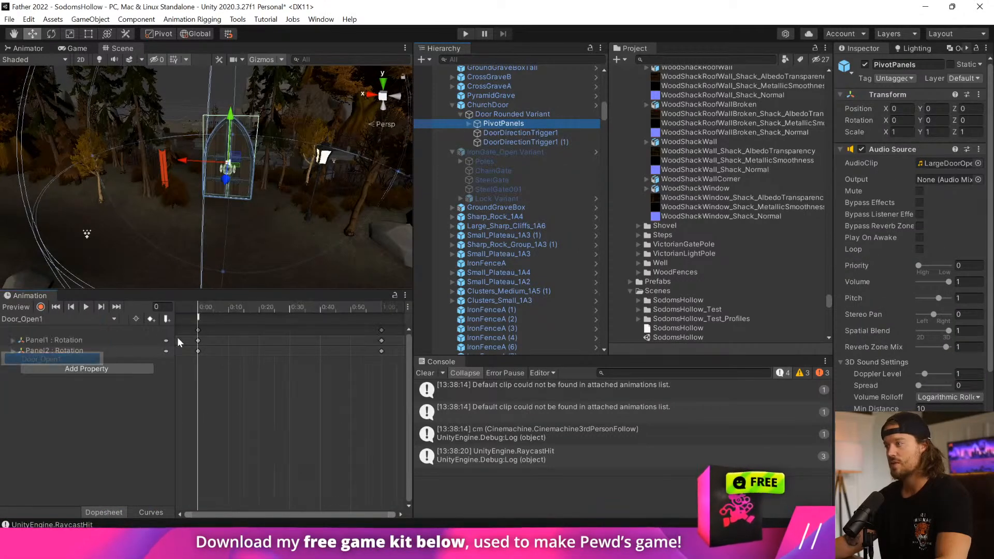
click(199, 317)
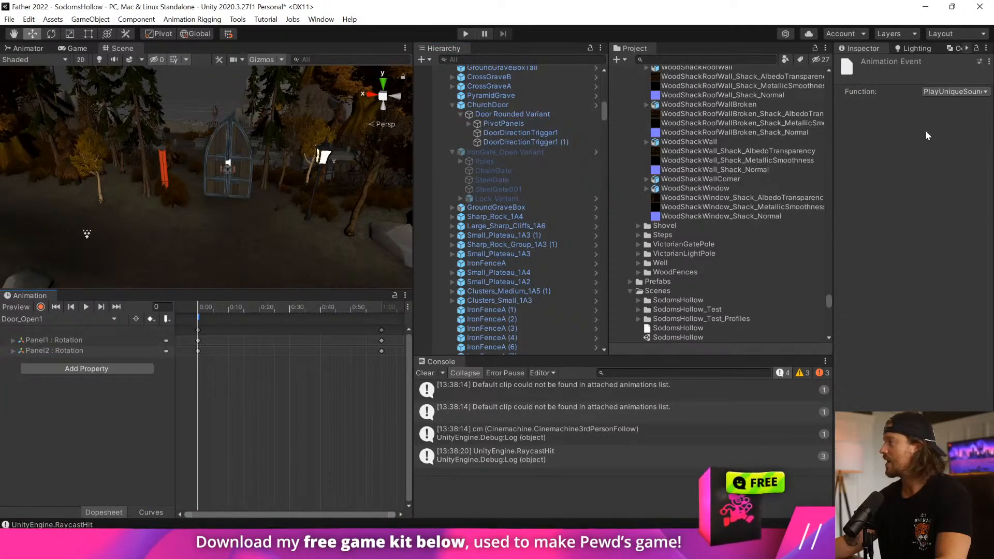
Review the components on Door Rounded Variant with its Door script collapsed, and check the parent ChurchDoor.
click(504, 105)
click(508, 113)
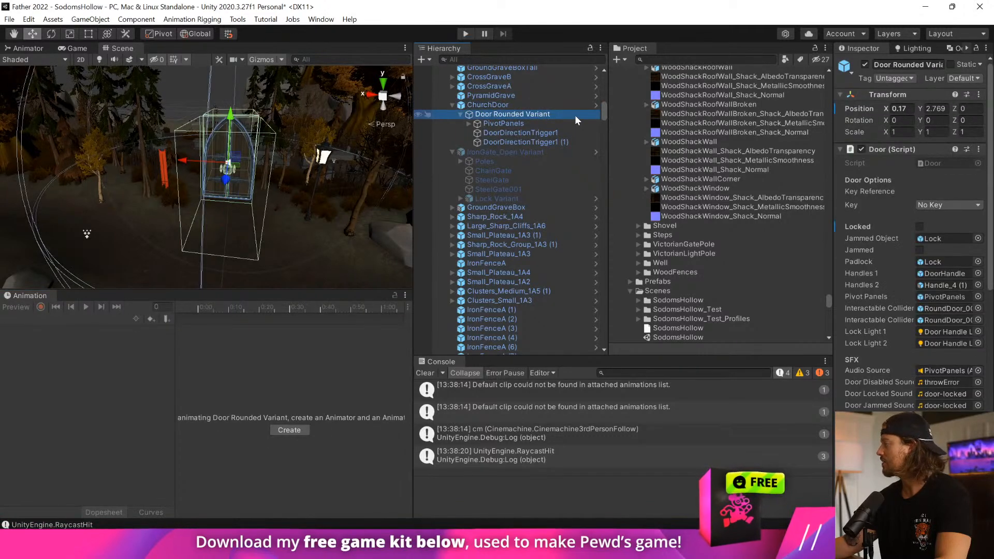
click(900, 149)
click(855, 164)
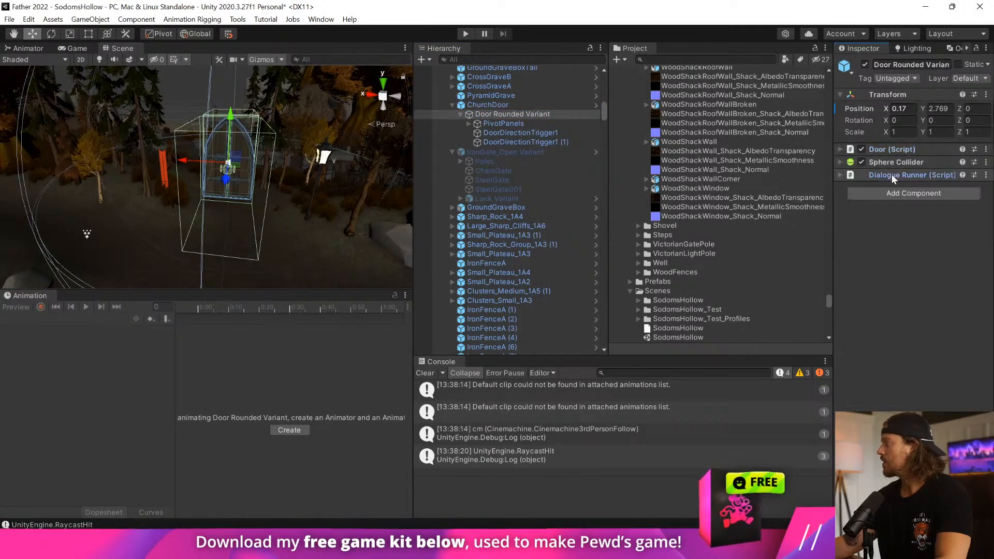
click(499, 125)
click(502, 107)
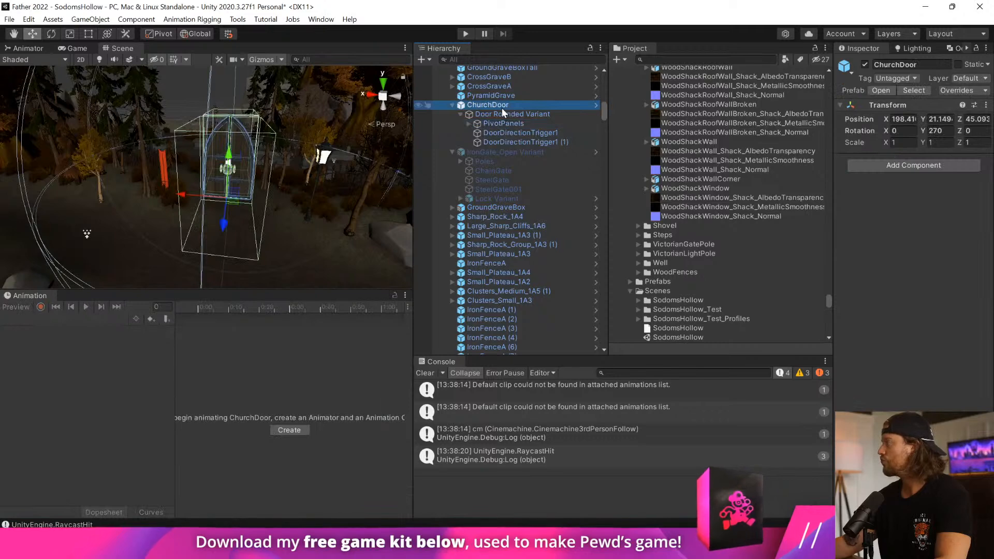
Search the project for "door" and assign the LargeDoorOpen clip to Unique Sound 1 in PivotPanels' Animator Functions.
click(505, 114)
click(505, 124)
click(913, 150)
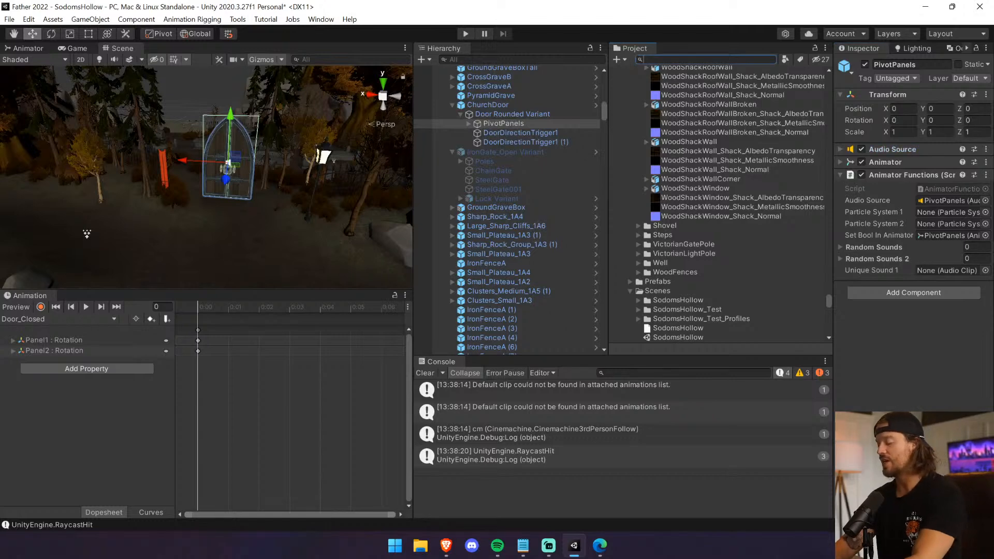
text(door)
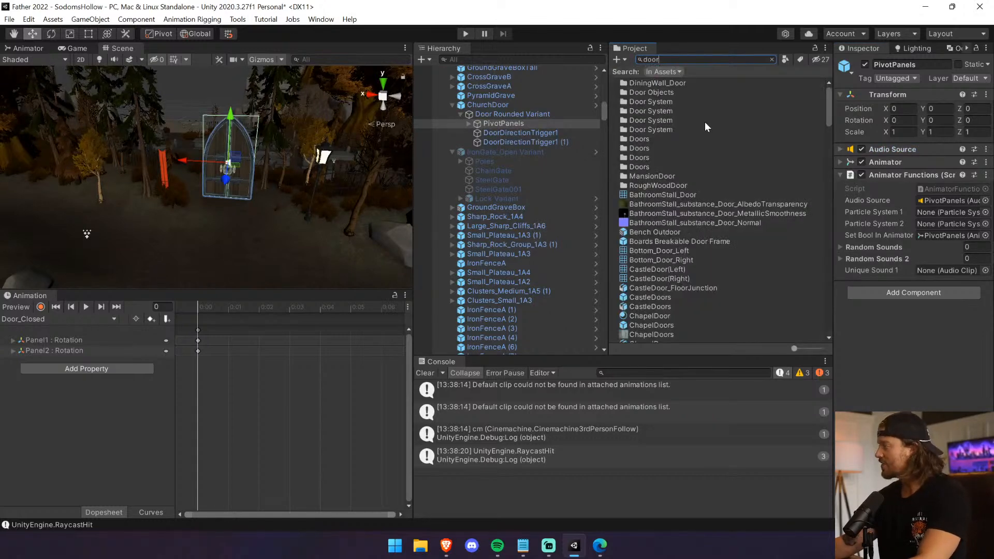
scroll(706, 126, down, 15)
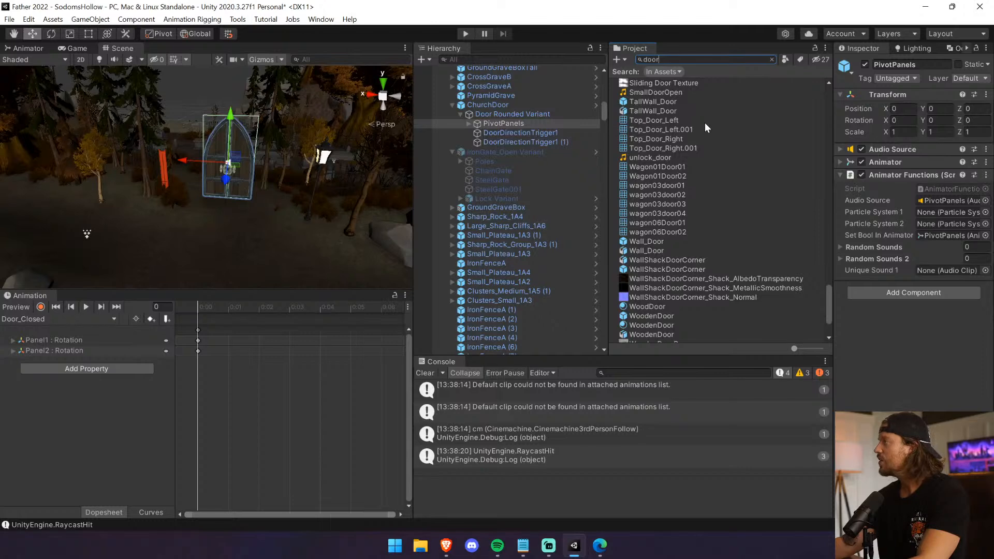
scroll(704, 123, up, 5)
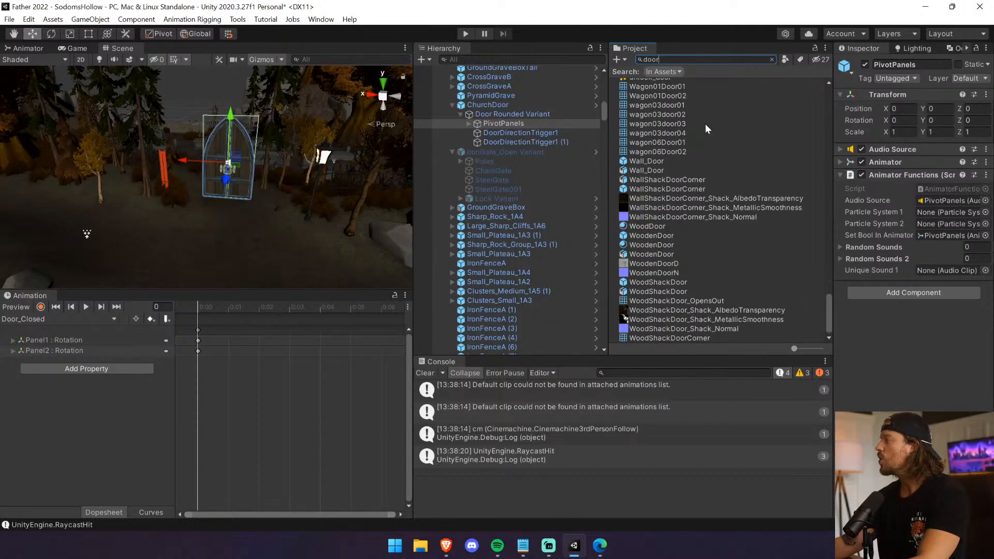
scroll(705, 124, up, 20)
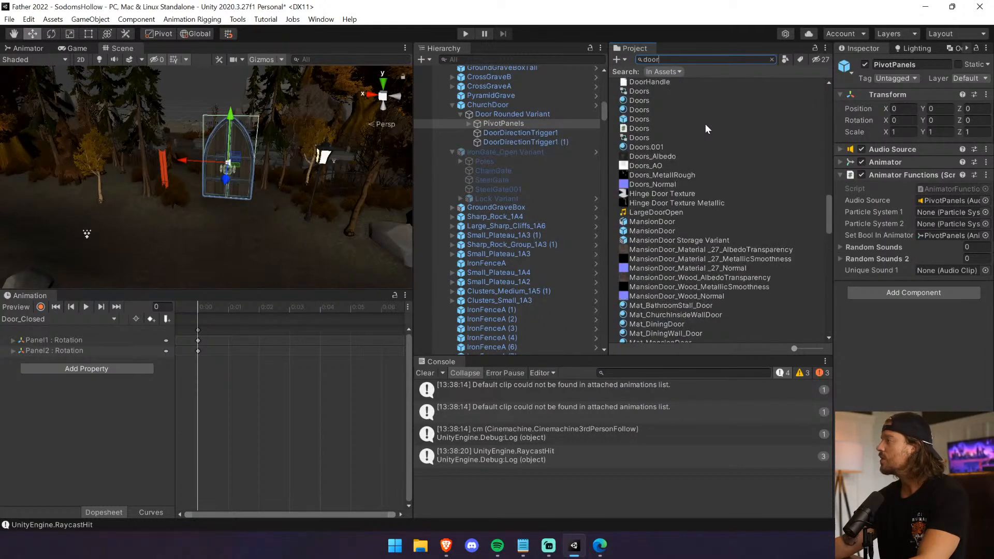
drag(673, 212, 927, 272)
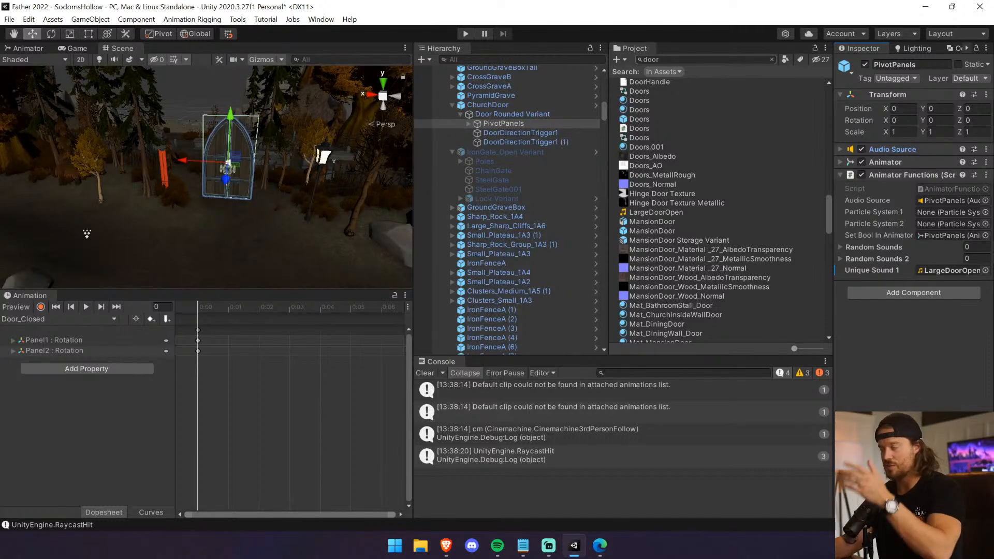
Playtest the scene with a cleared console to check the door's opening sound, stop it and clear the console again.
click(425, 373)
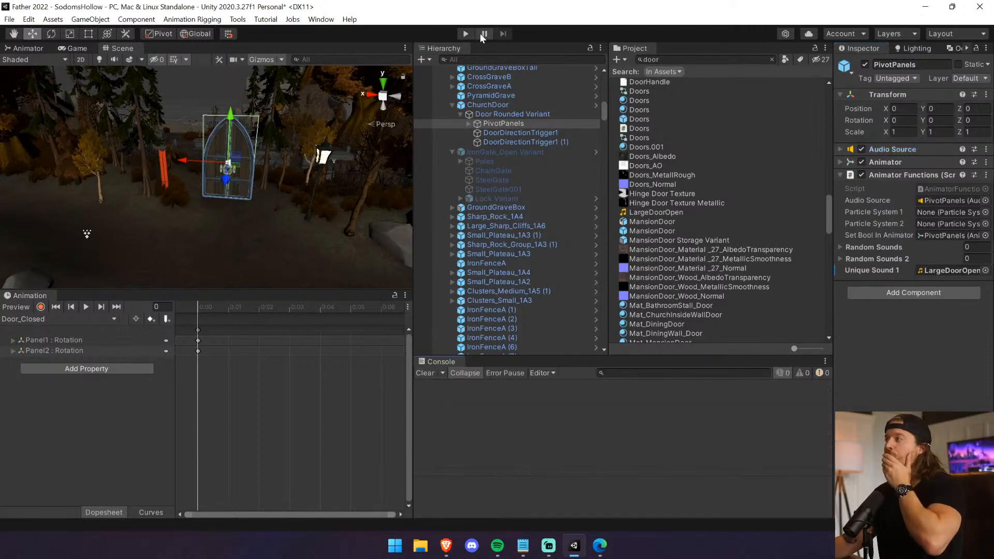
click(466, 33)
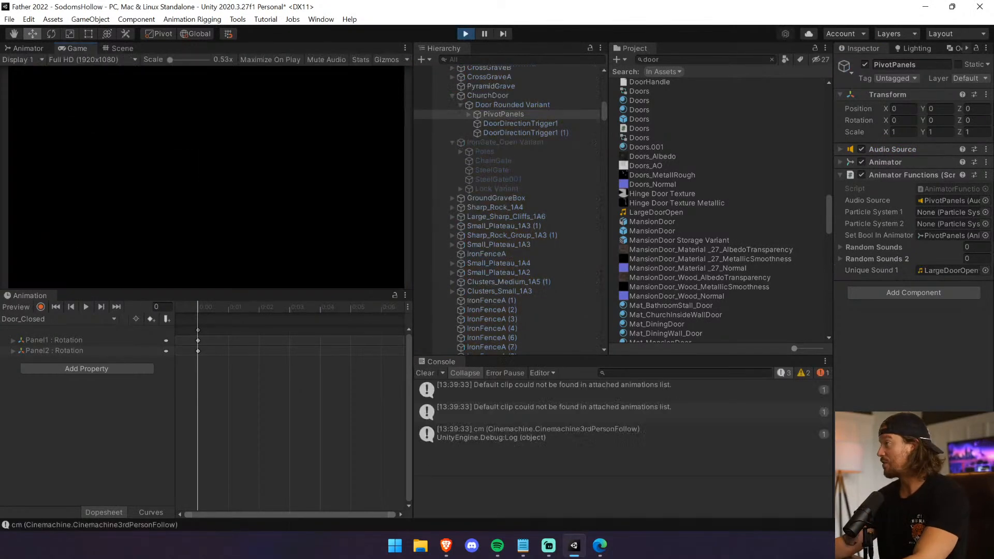
key(w)
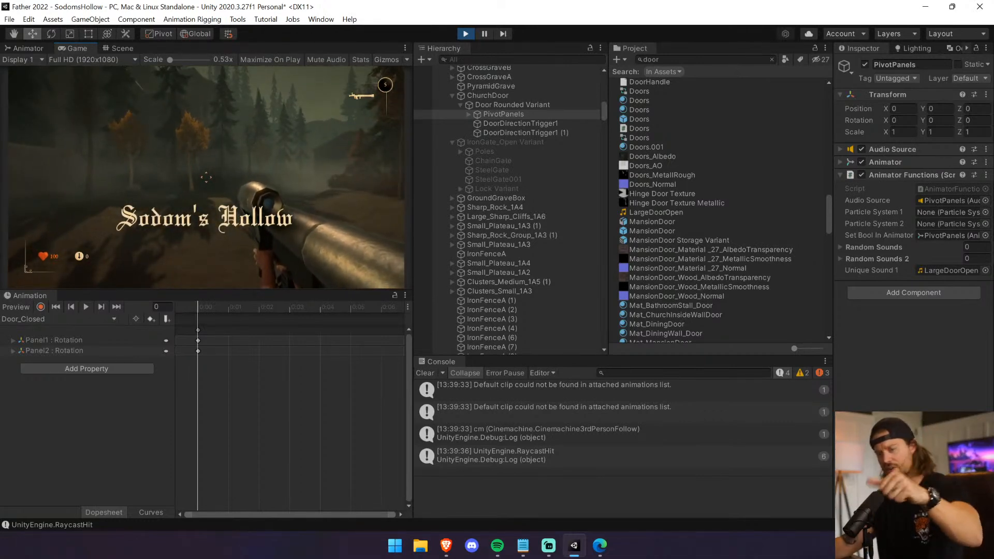
scroll(207, 177, down, 1)
key(w)
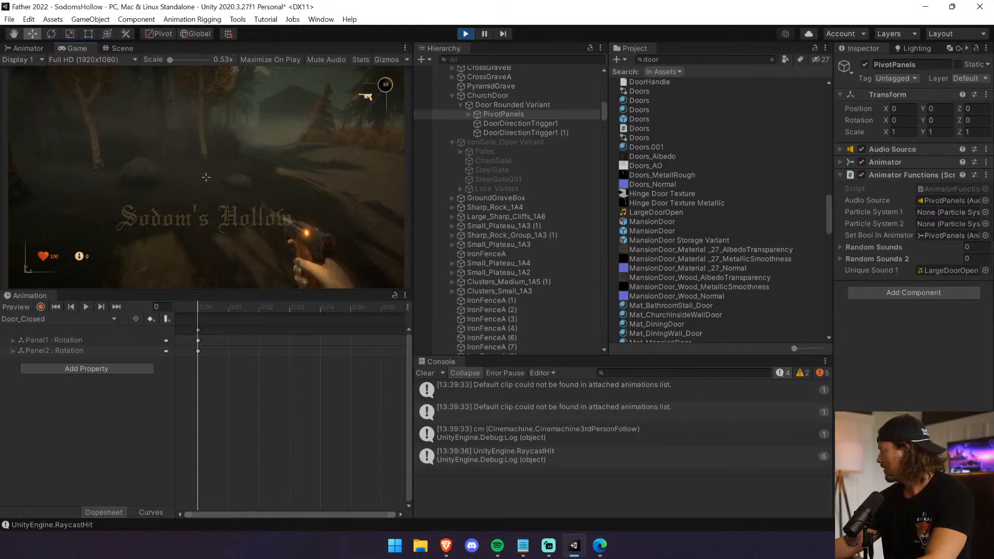
key(ctrl+p)
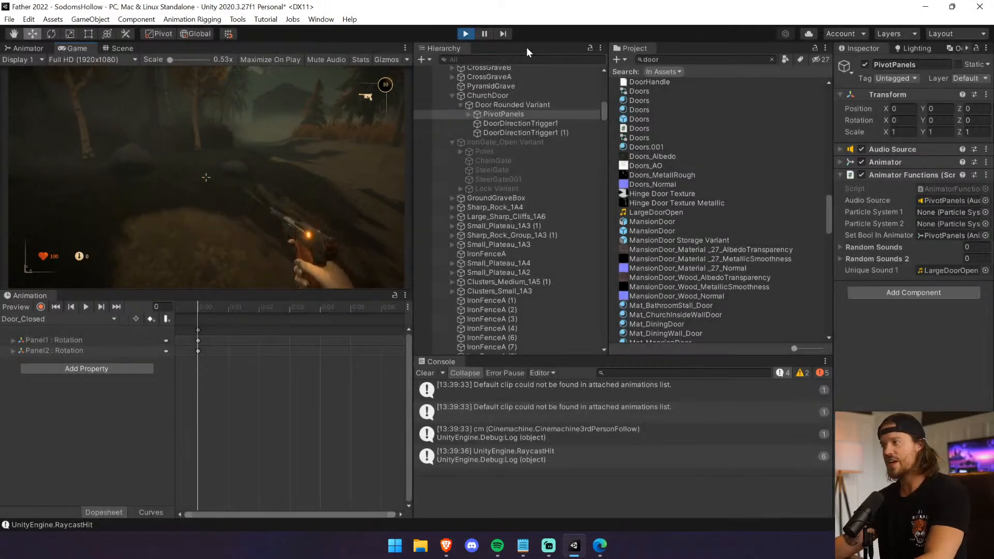
click(434, 372)
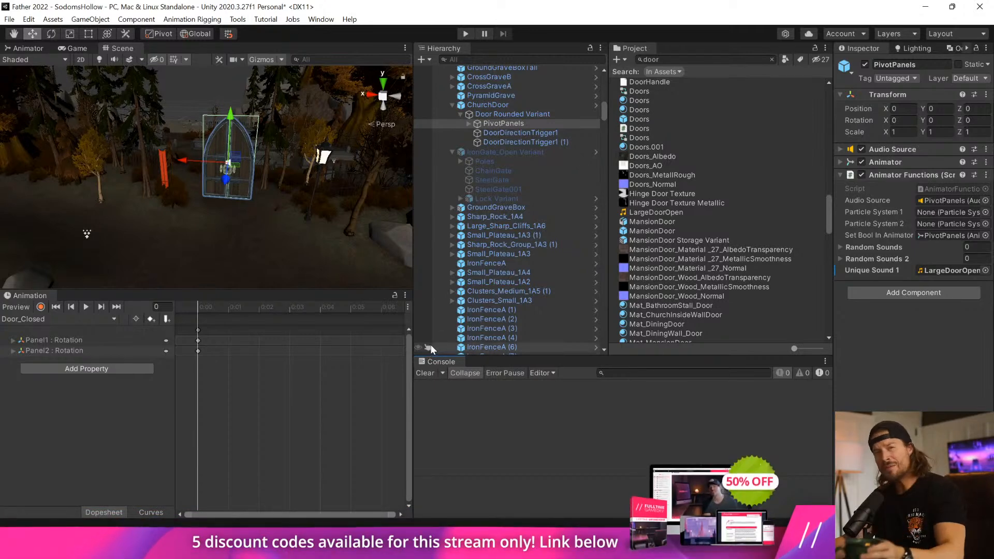
Enlarge the Scene view by shrinking the Animation view's height and narrowing the Hierarchy and Project areas.
click(405, 294)
click(346, 283)
drag(349, 289, 354, 353)
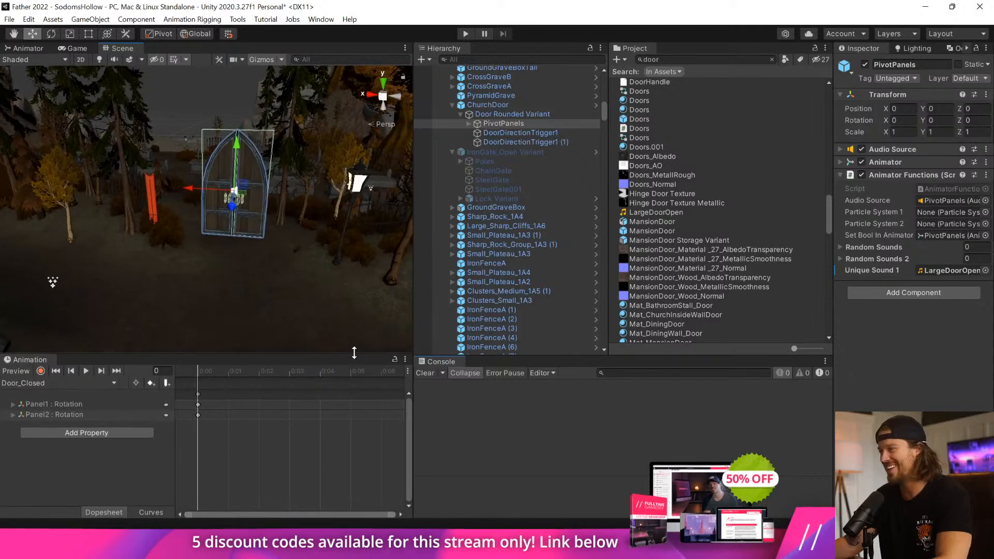
drag(414, 307, 586, 307)
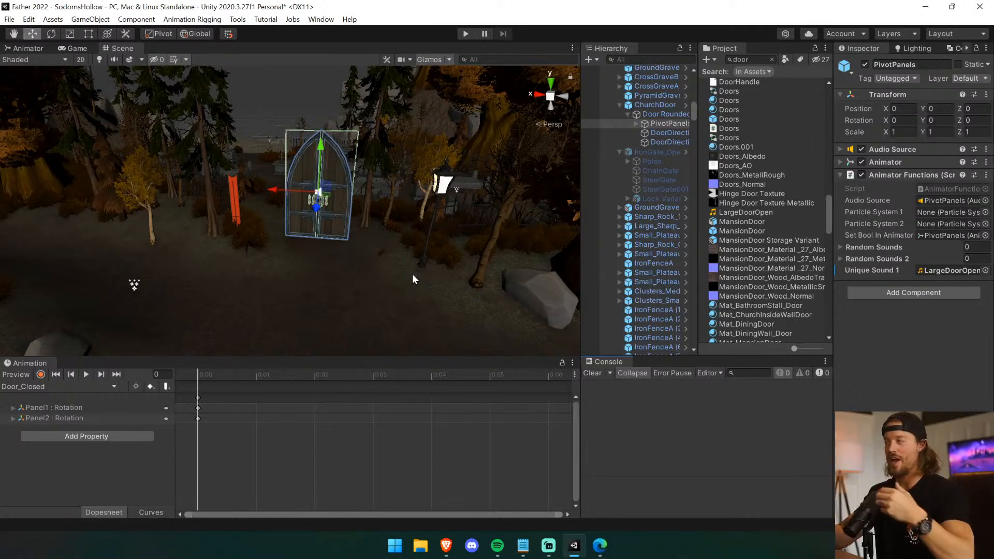
scroll(404, 272, up, 5)
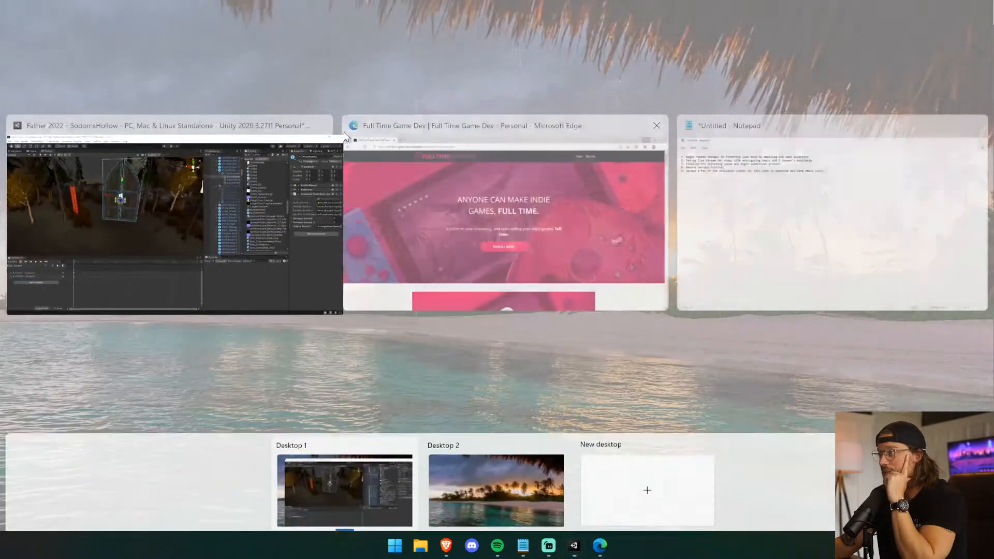
key(super+Tab)
click(281, 172)
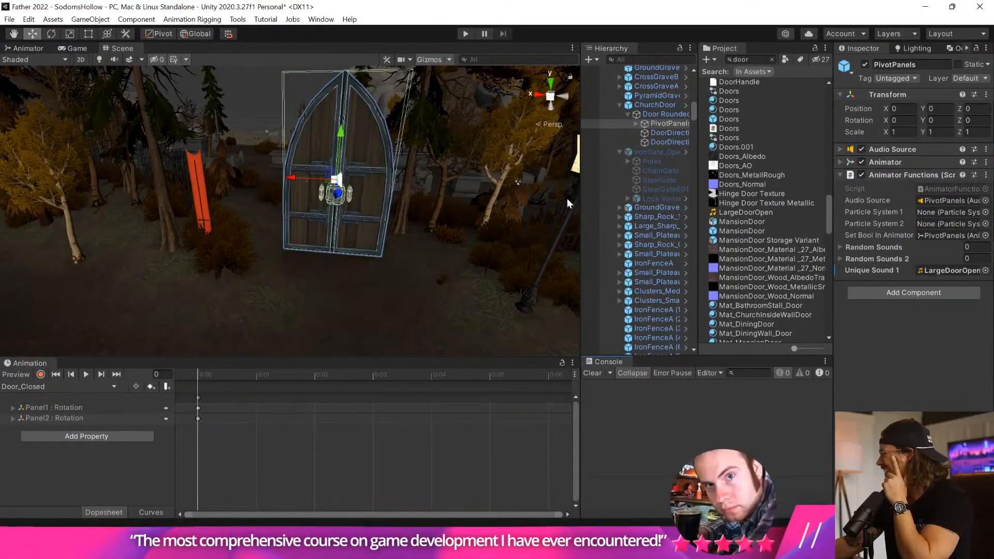
Widen the Hierarchy area and expand PivotPanels, Panel1, Panel2 and their RoundDoor_006 children to examine the door's structure.
drag(582, 234, 520, 237)
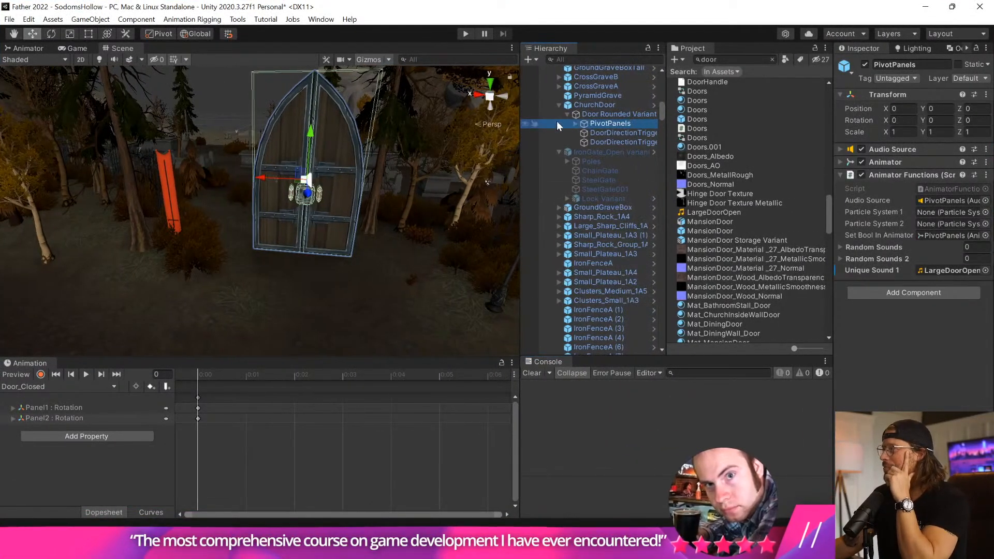
click(576, 124)
click(622, 142)
click(582, 133)
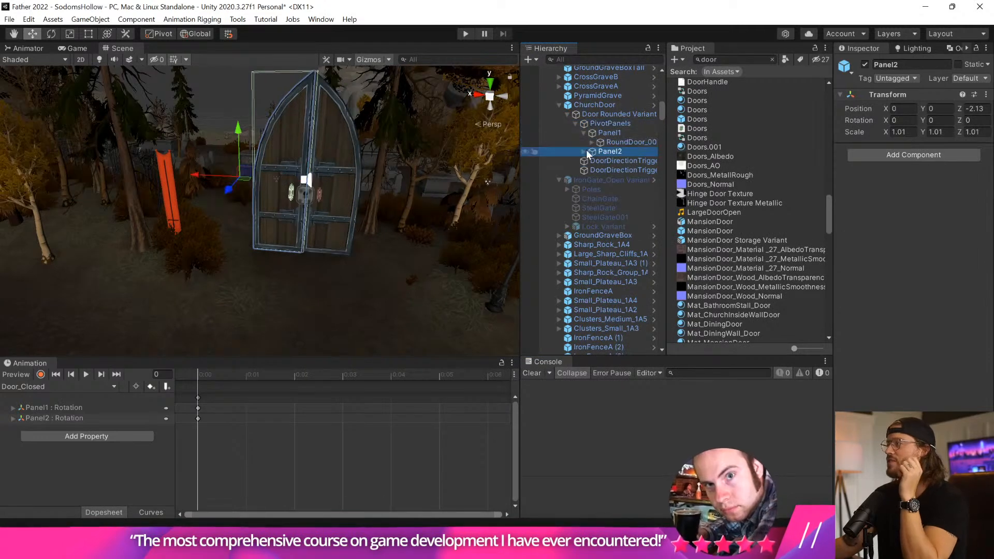
click(583, 152)
click(592, 160)
click(592, 142)
click(629, 142)
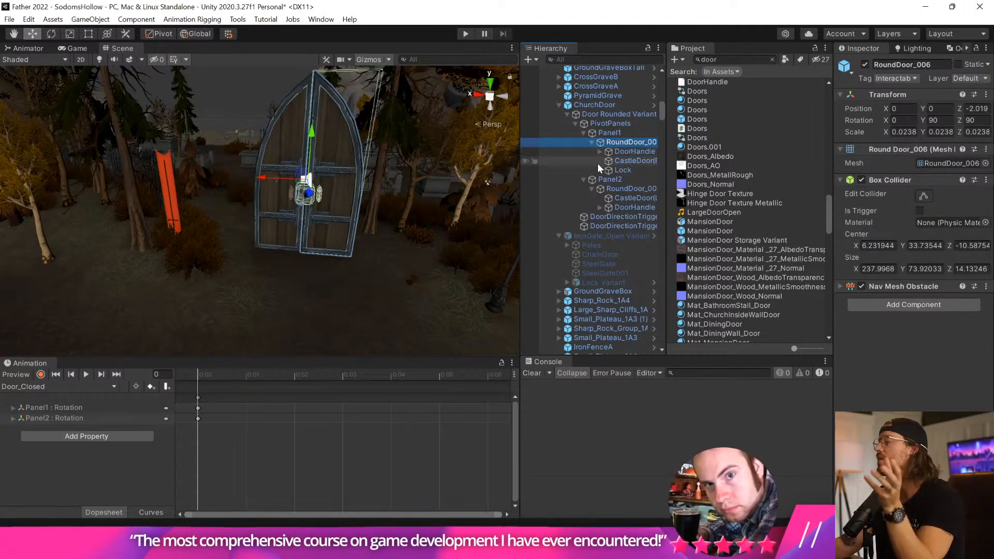
Widen the Hierarchy area further and inspect the door's CastleDoor(Right) mesh and the deactivated iron gate's SteelGate mesh.
drag(521, 171, 454, 169)
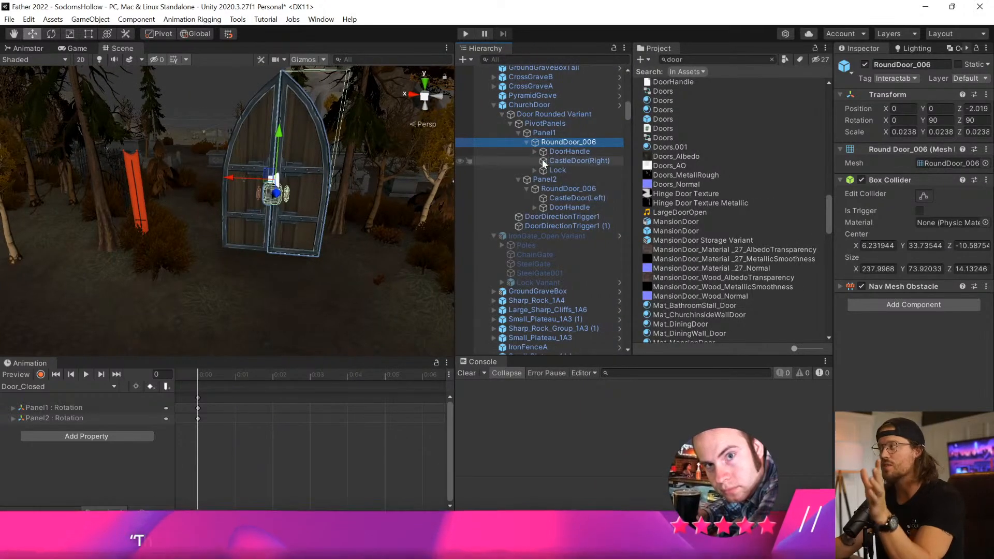
click(572, 160)
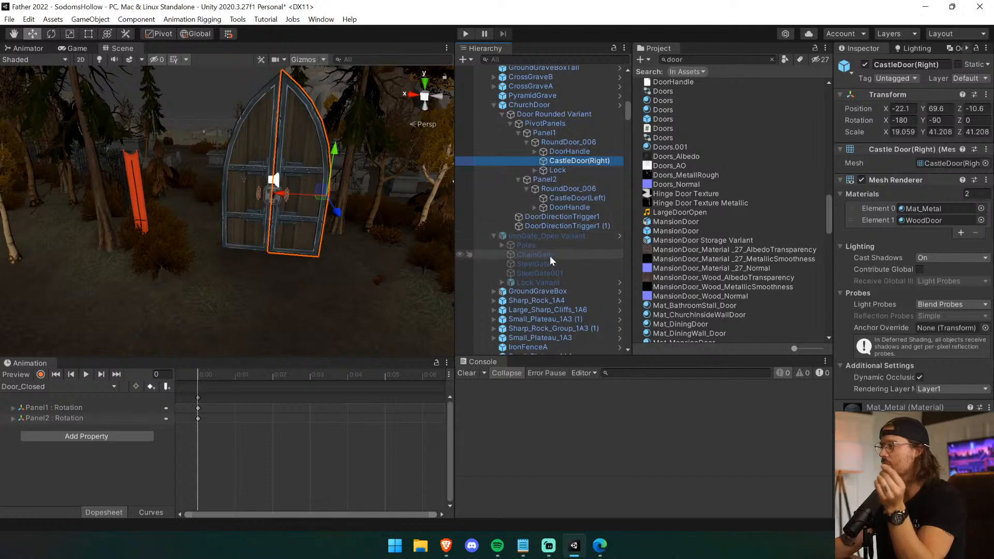
click(510, 263)
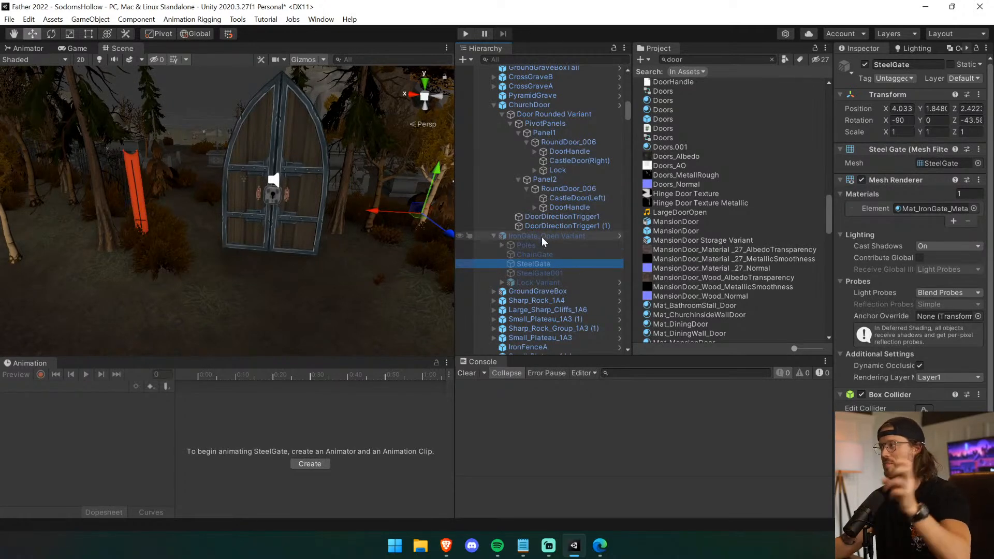
Rename the ChurchDoor object in the Hierarchy as IronGateDoor.
click(533, 105)
click(534, 104)
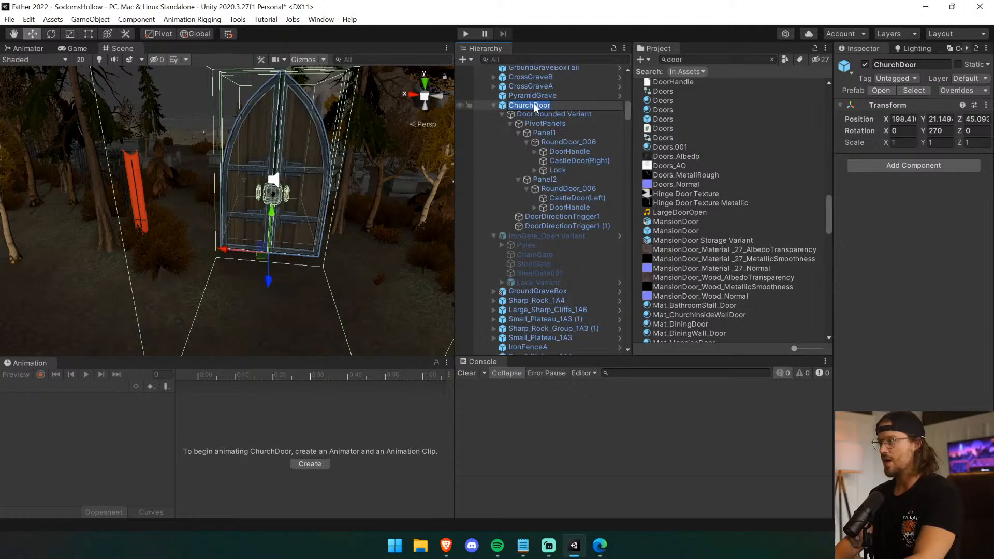
text(IronGateDoor)
key(Return)
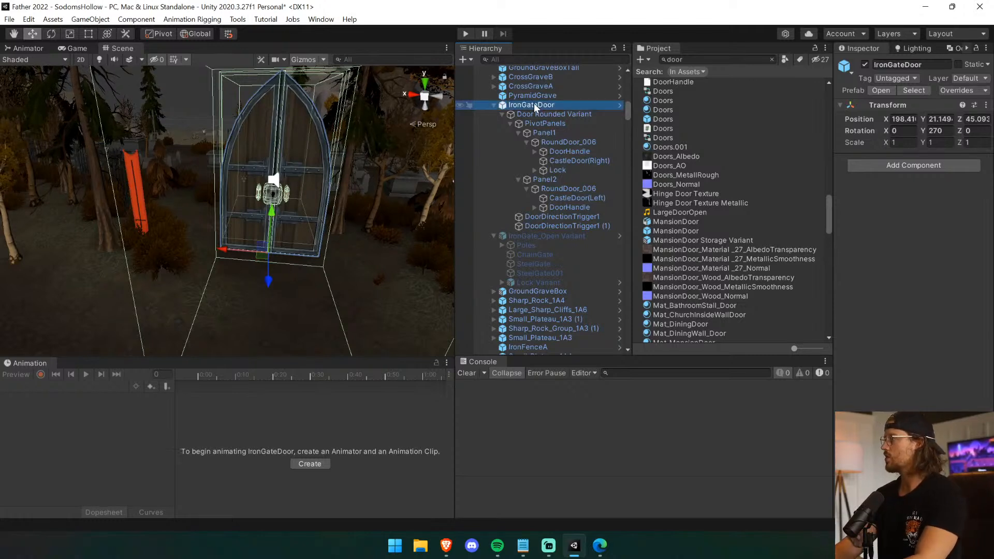
Unpack the IronGateDoor prefab instance so it is no longer linked to the church door prefab.
right_click(534, 104)
mouse_move(595, 229)
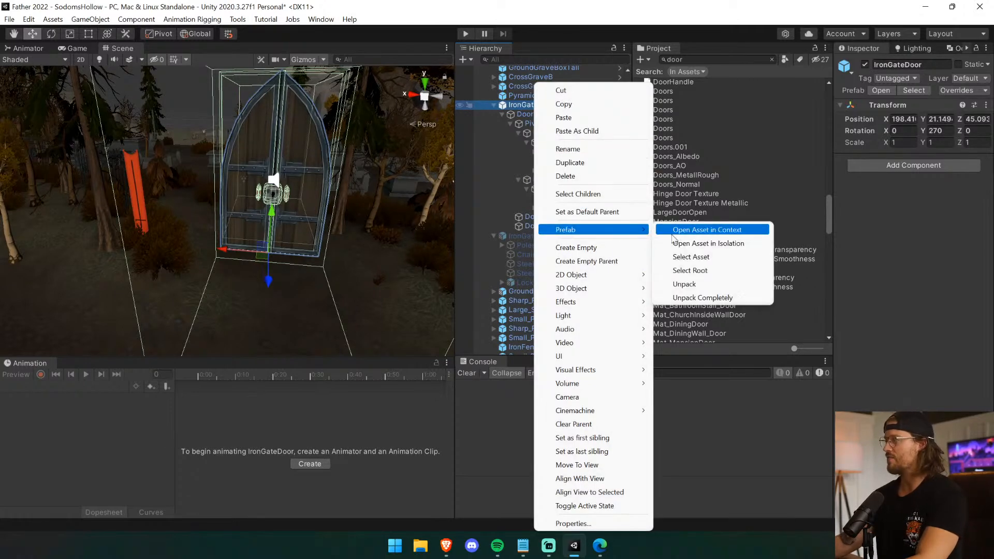
click(721, 296)
right_click(569, 105)
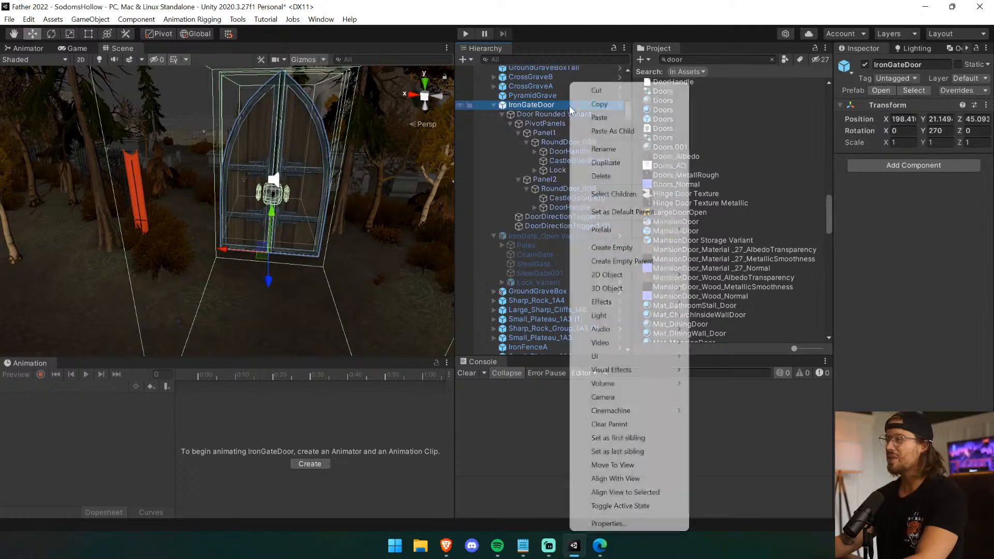
mouse_move(601, 229)
click(743, 282)
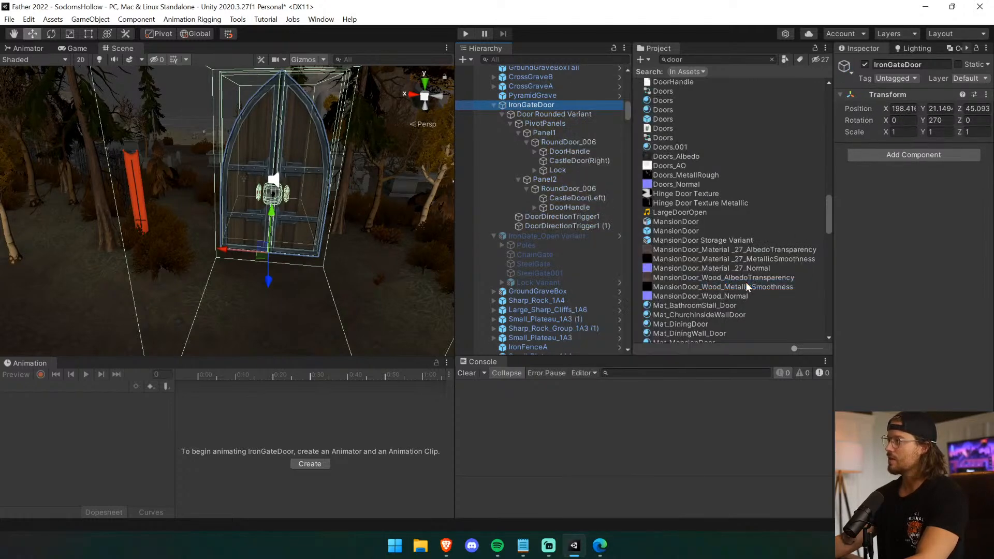
Paste the copied SteelGate beside the DoorHandle under Panel2's RoundDoor_006.
click(601, 197)
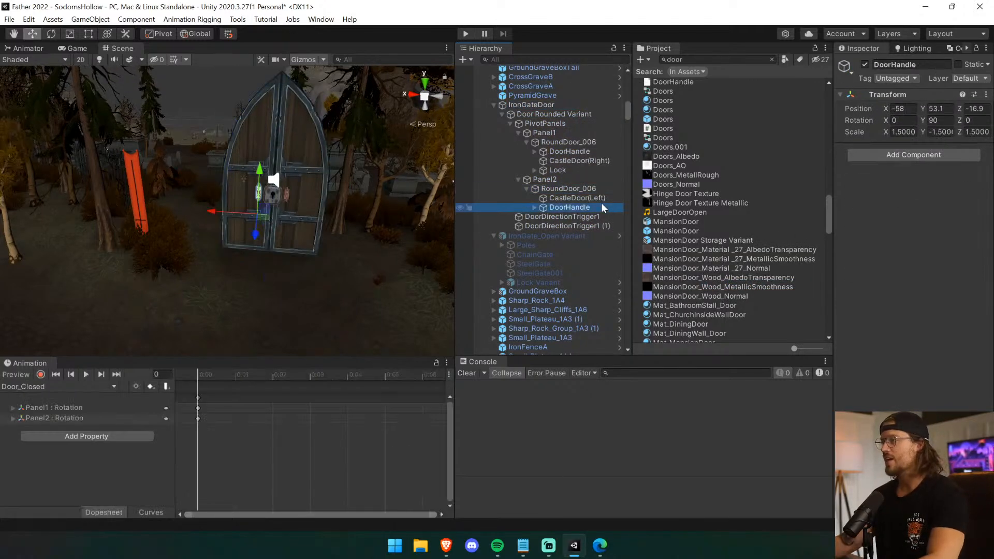
click(600, 209)
key(ctrl+v)
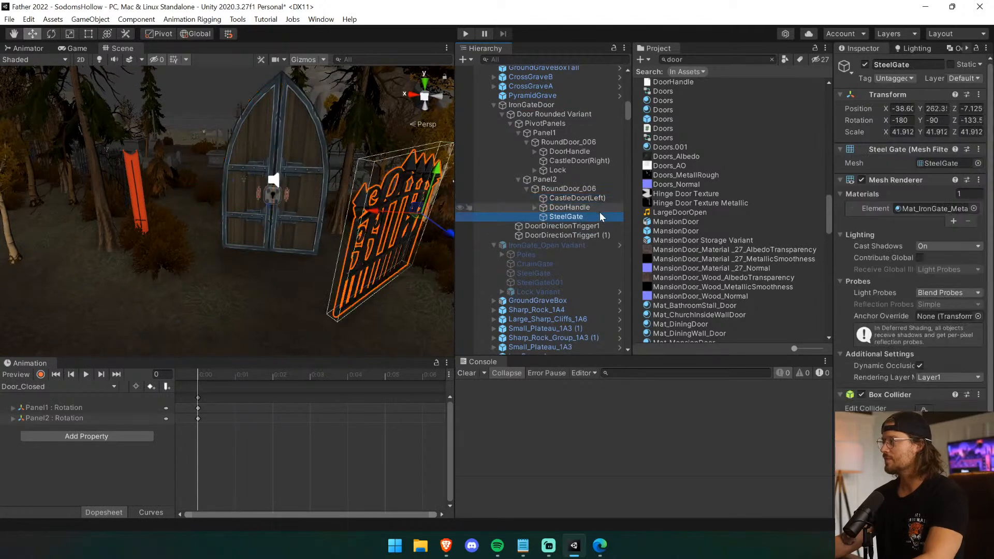
Set the pasted SteelGate's X, Y and Z position to 0.
click(903, 109)
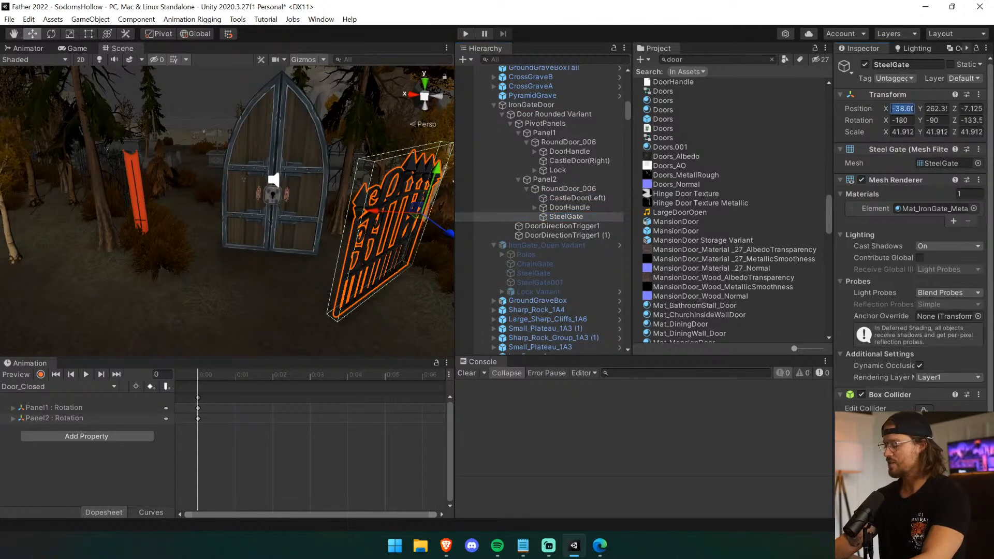
text(0)
key(Tab)
text(0)
key(Tab)
text(0)
key(Tab)
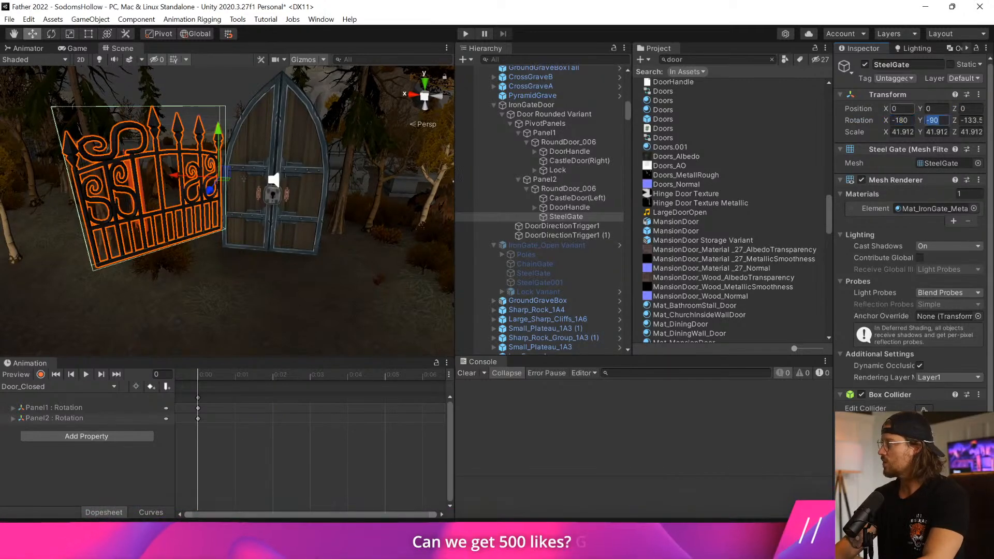
Try a Z rotation of 0 on the pasted SteelGate, undo it, and attempt -180.
key(Tab)
key(Tab)
text(0)
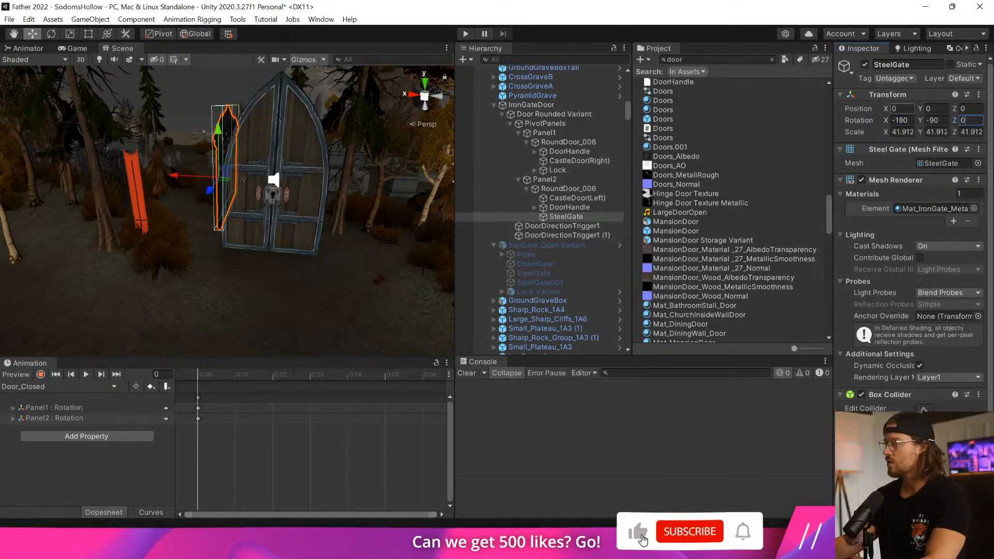
key(ctrl+z)
text(-)
key(Delete)
key(Delete)
key(Delete)
key(Delete)
key(Delete)
text(180)
key(Left)
key(Left)
key(Left)
key(BackSpace)
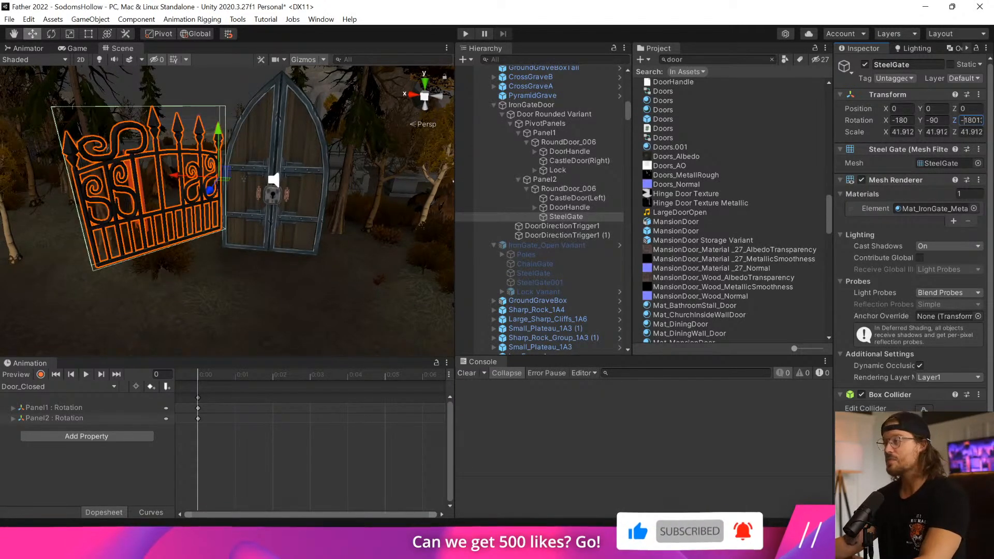
Compare Panel2's door parts, test the pasted SteelGate at Z rotations of -180 and 0, and set it to -90.
click(555, 188)
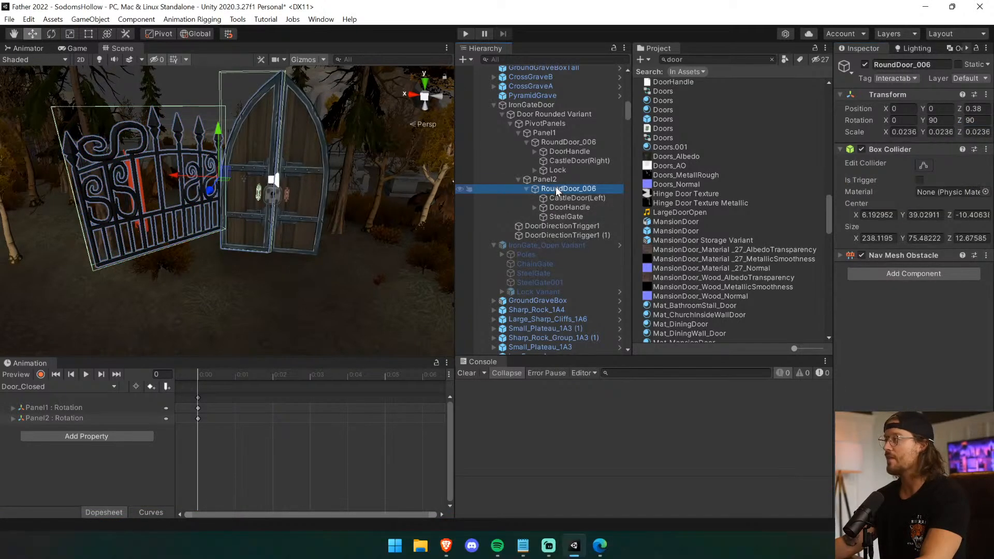
click(558, 198)
click(563, 207)
click(567, 217)
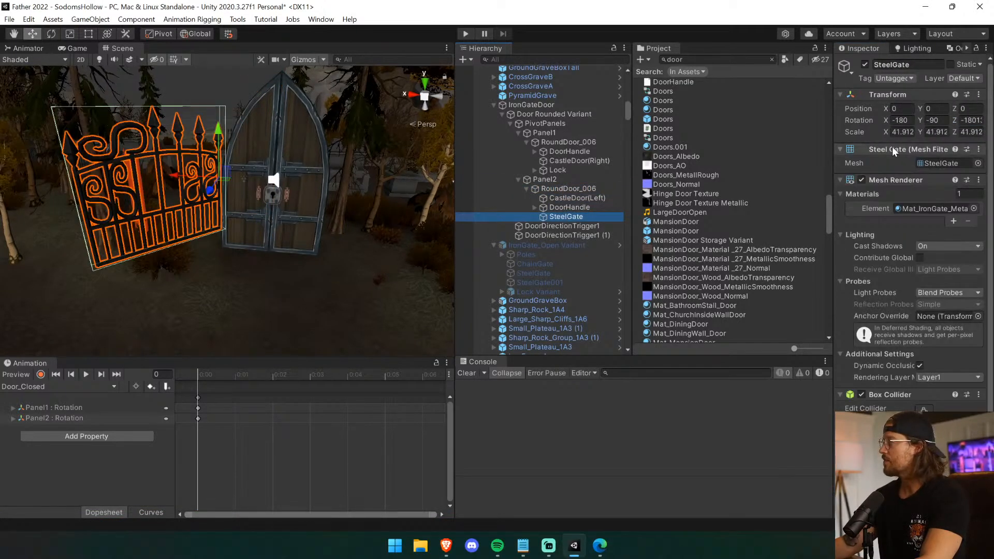
click(972, 120)
text(-180)
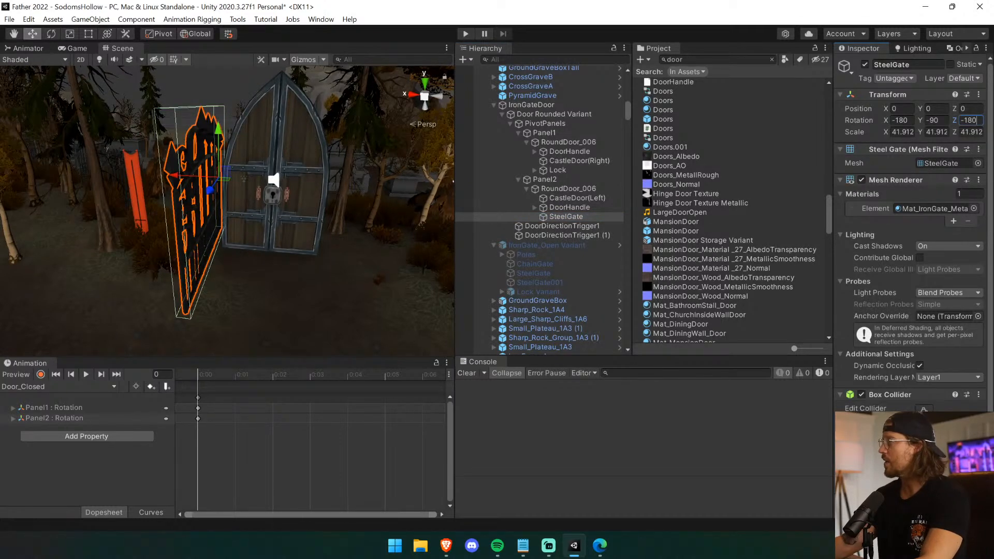
key(ctrl+a)
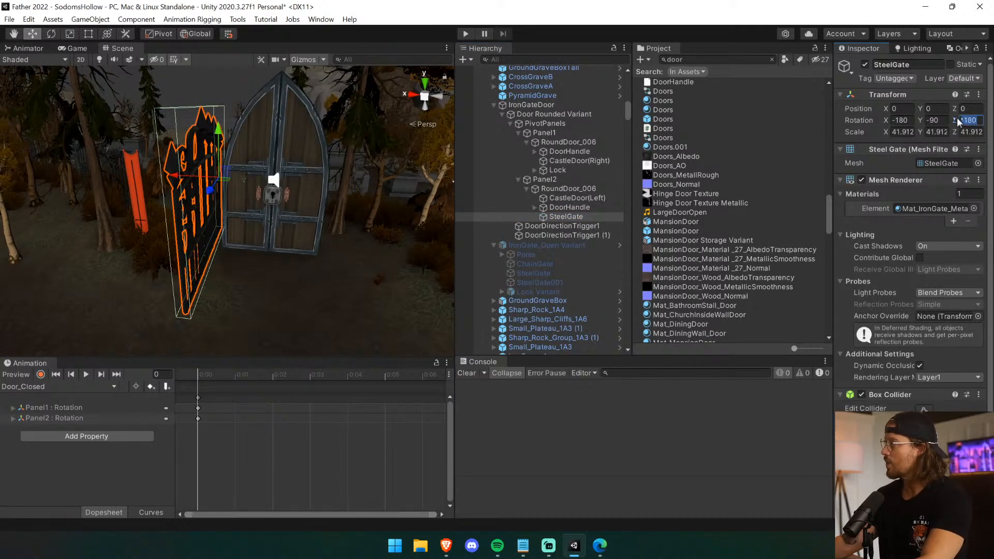
text(0)
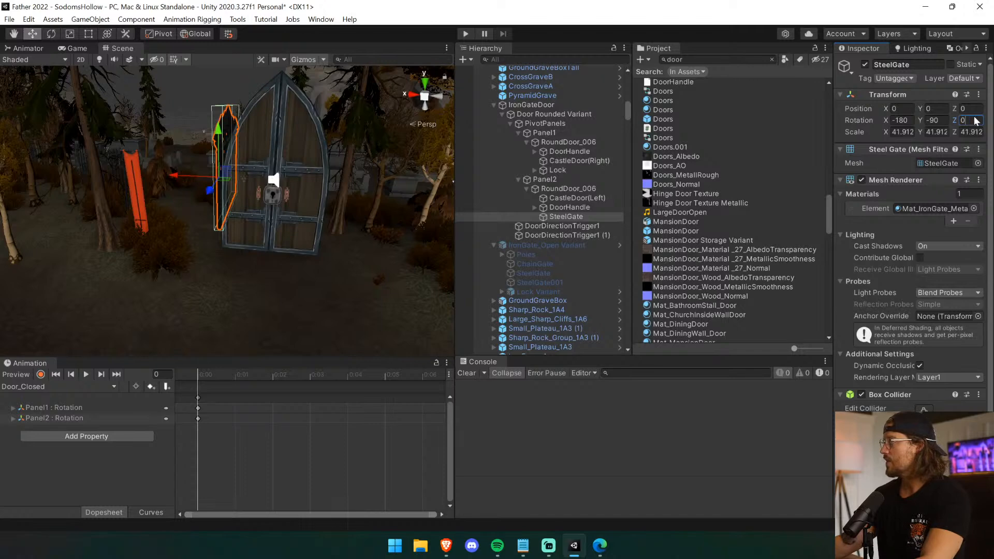
key(BackSpace)
text(-90)
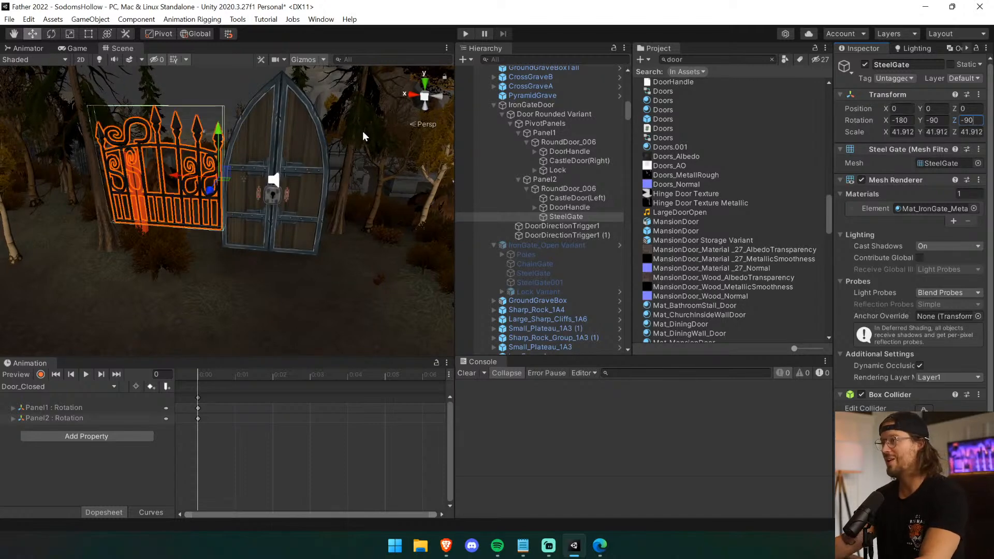
Move the SteelGate across and down onto the wooden door, to about X -34, Y 189.6, Z -10.1.
drag(174, 176, 324, 188)
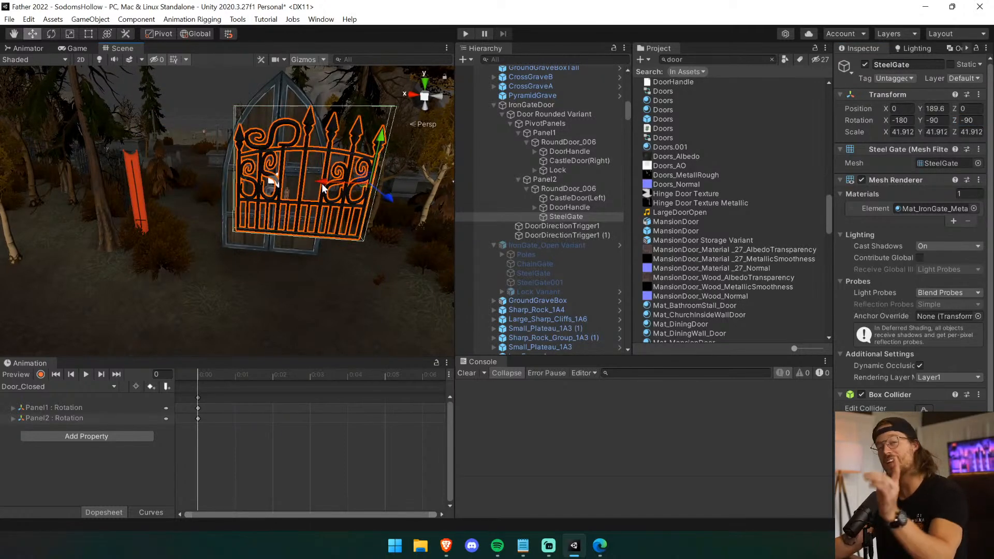
middle_drag(258, 185, 257, 256)
right_drag(257, 256, 228, 245)
drag(260, 221, 254, 217)
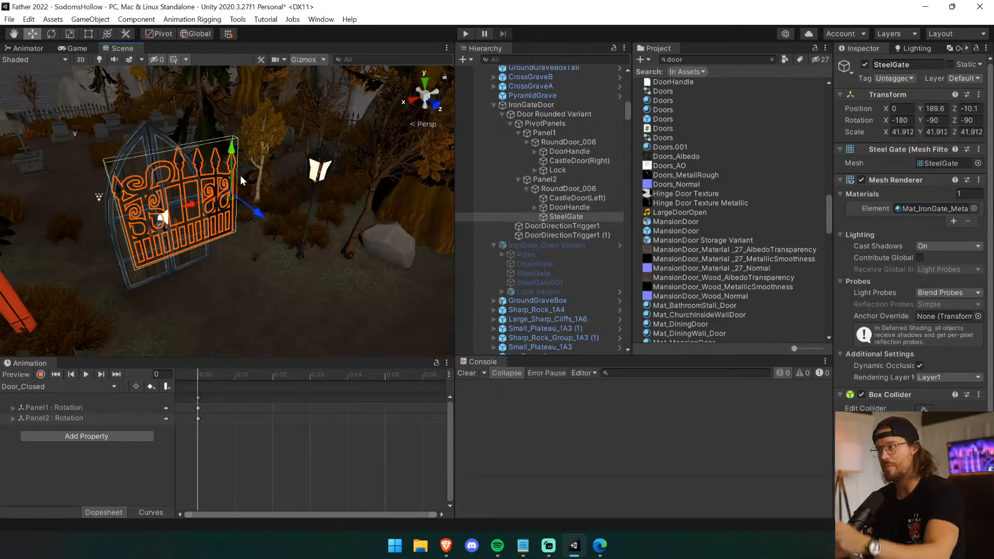
drag(232, 150, 233, 171)
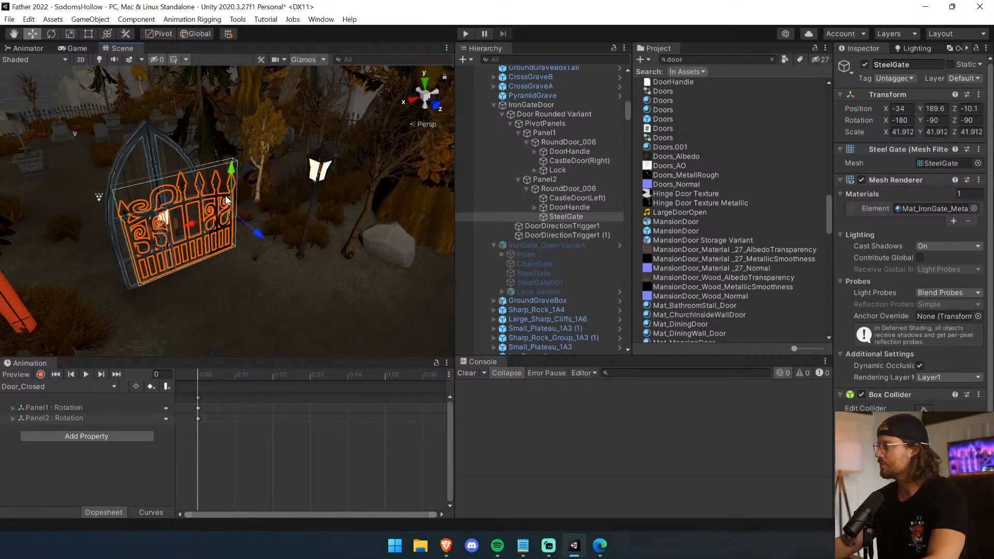
Shift the SteelGate sideways along the door front to a Y position of about 137.5.
scroll(200, 267, up, 6)
alt+drag(200, 267, 93, 211)
middle_drag(133, 208, 65, 62)
drag(248, 171, 184, 173)
scroll(230, 272, down, 3)
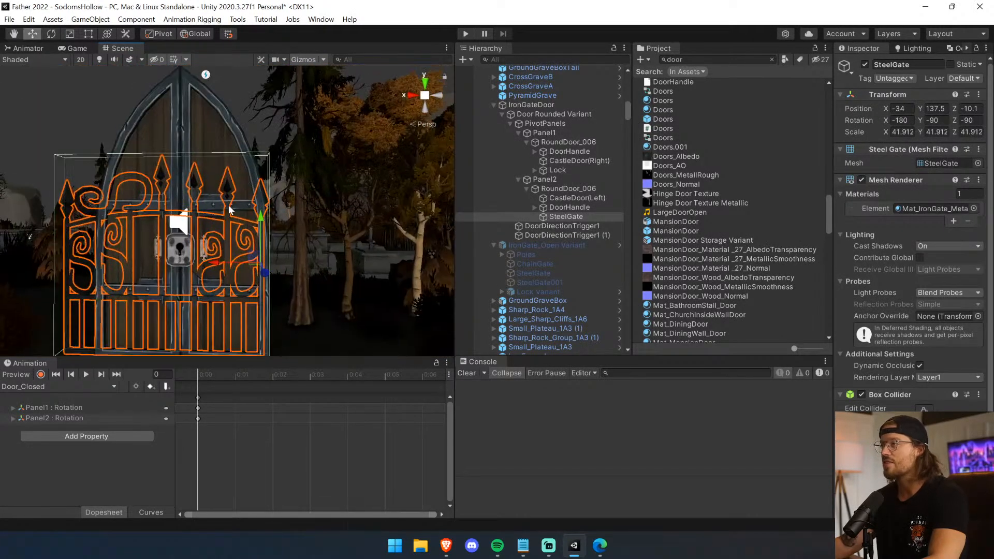
Examine Panel2 and its RoundDoor_006, CastleDoor(Left) and DoorHandle children to see which parts each one covers.
click(589, 209)
click(583, 190)
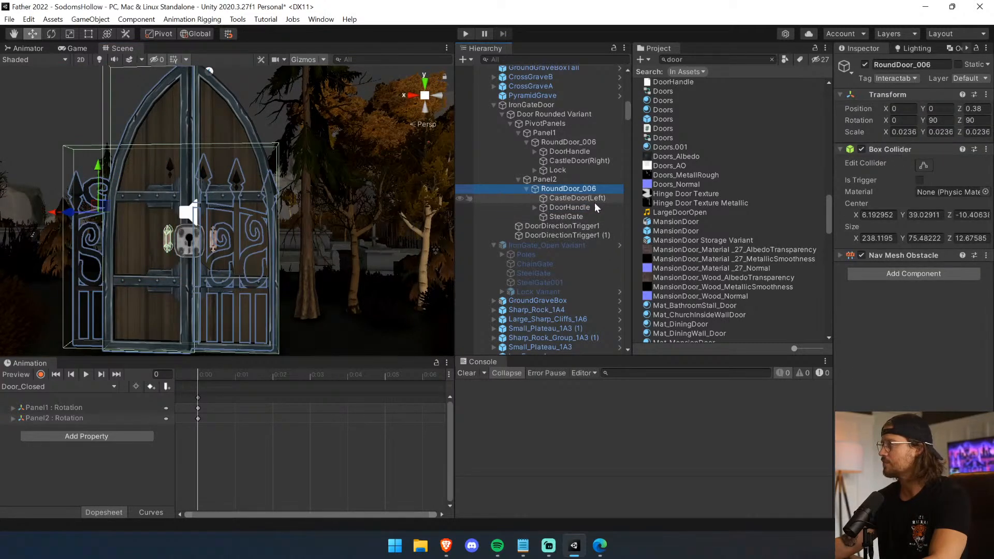
click(570, 182)
click(574, 189)
click(576, 207)
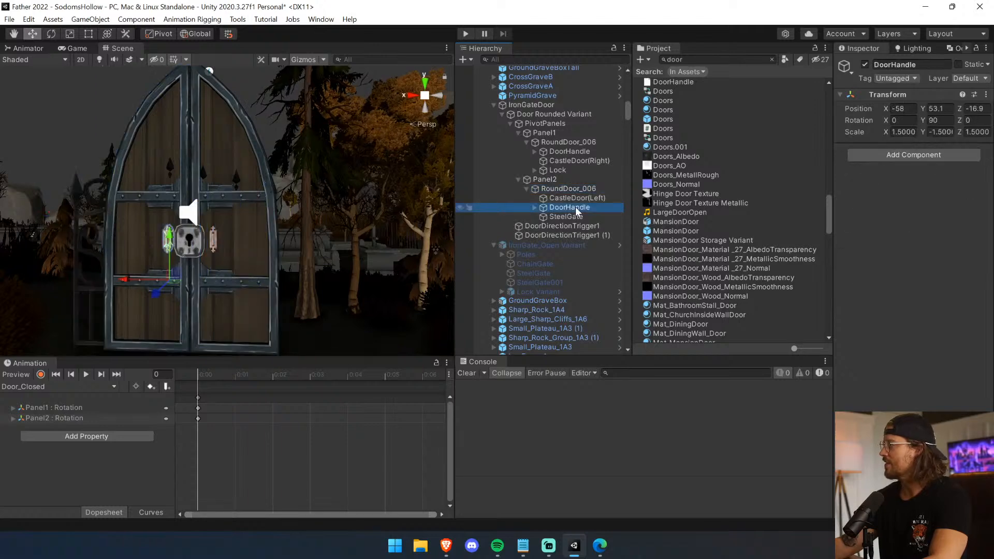
click(575, 197)
click(573, 190)
click(565, 179)
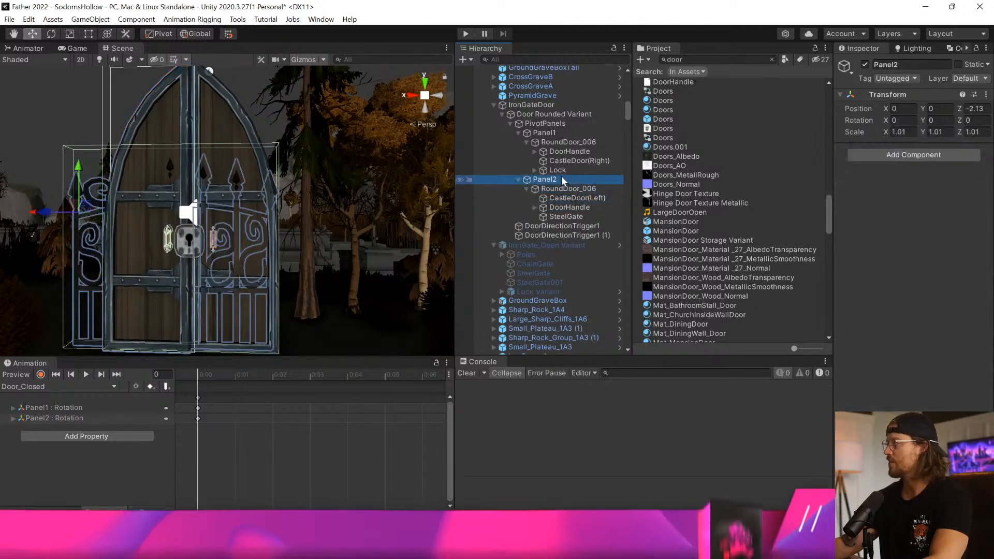
Select PivotPanels, show its Door_Open1 animation clip and scrub the timeline back to the first frame.
click(546, 123)
click(546, 114)
click(549, 124)
click(32, 387)
click(42, 427)
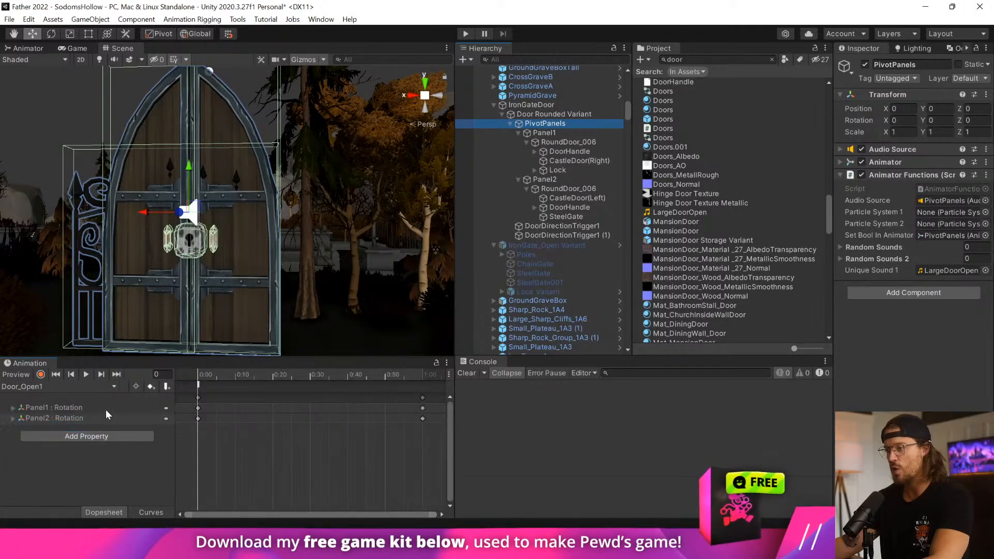
mouse_move(208, 377)
mouse_down()
mouse_move(379, 378)
mouse_move(198, 378)
mouse_up()
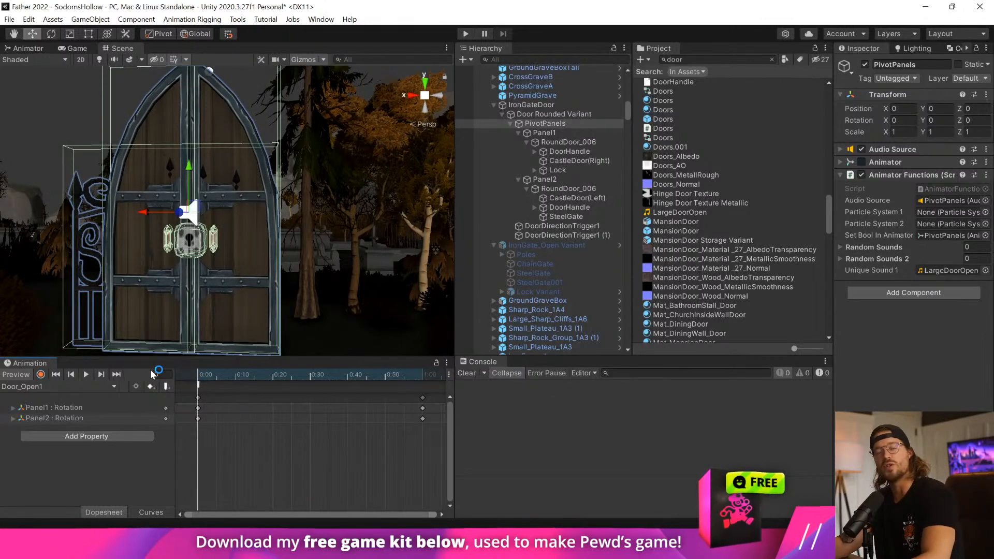
Inspect the DoorHandle, CastleDoor(Right) and Lock objects under Panel1's RoundDoor_006.
middle_drag(264, 265, 284, 252)
scroll(287, 263, down, 5)
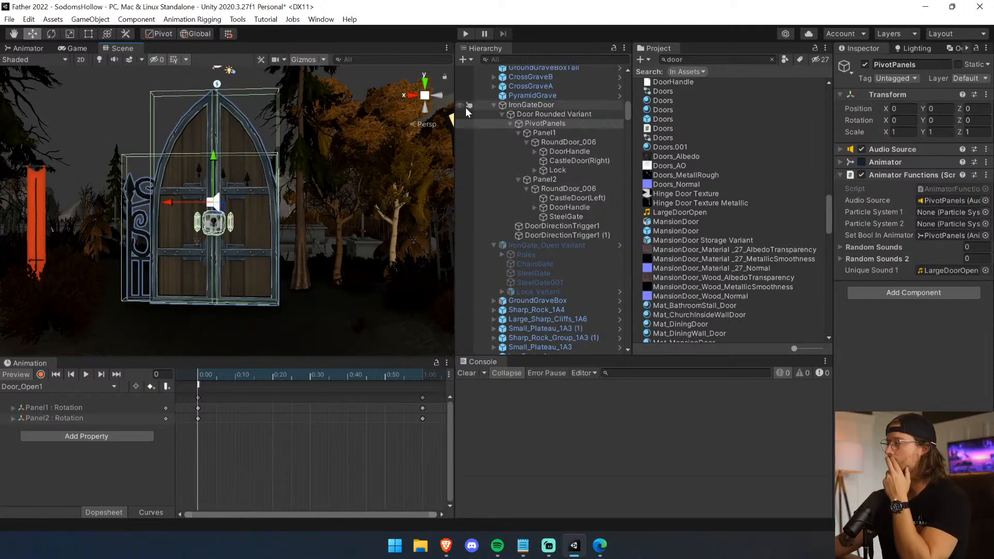
click(572, 152)
click(587, 158)
click(584, 170)
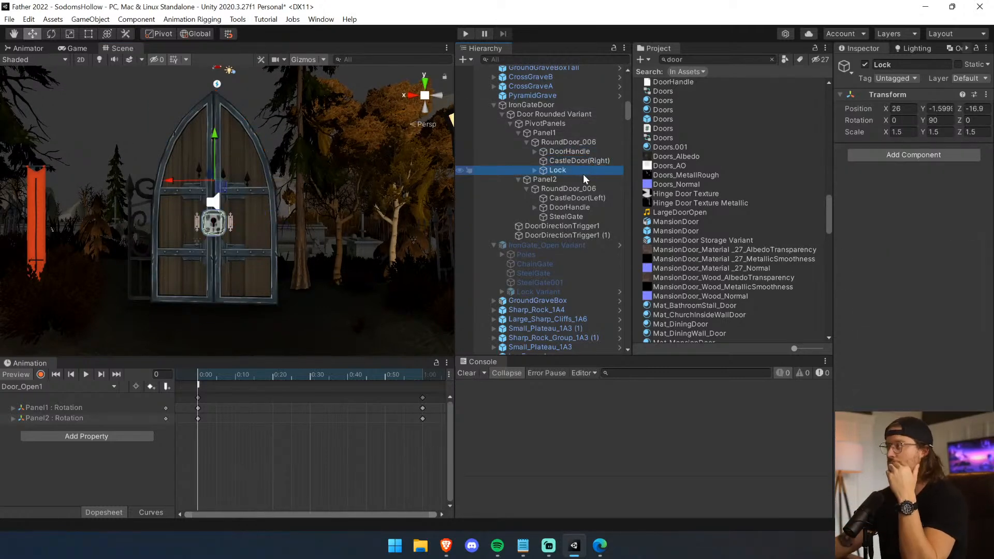
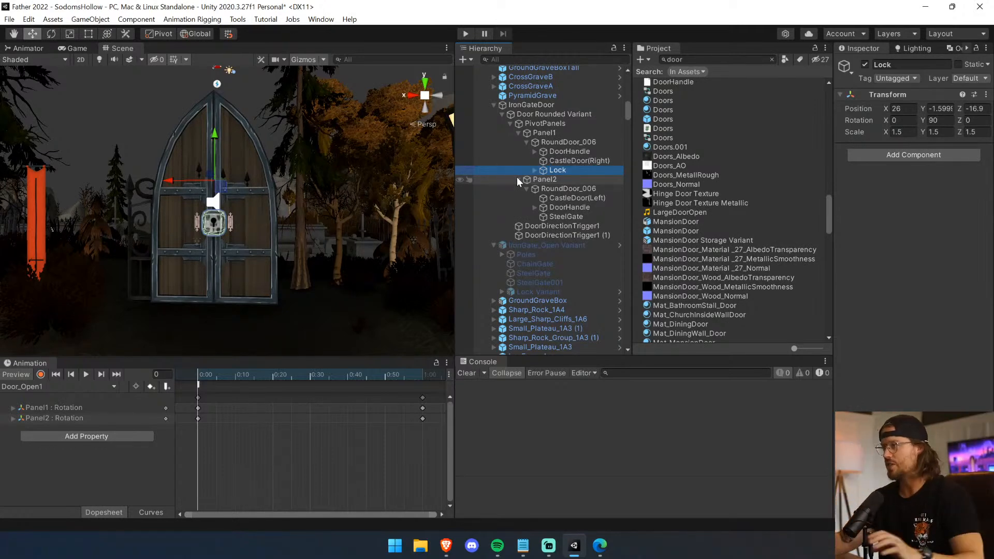
Examine which parts of the double door Panel1's CastleDoor(Right), DoorHandle and Lock objects cover.
click(585, 162)
click(584, 151)
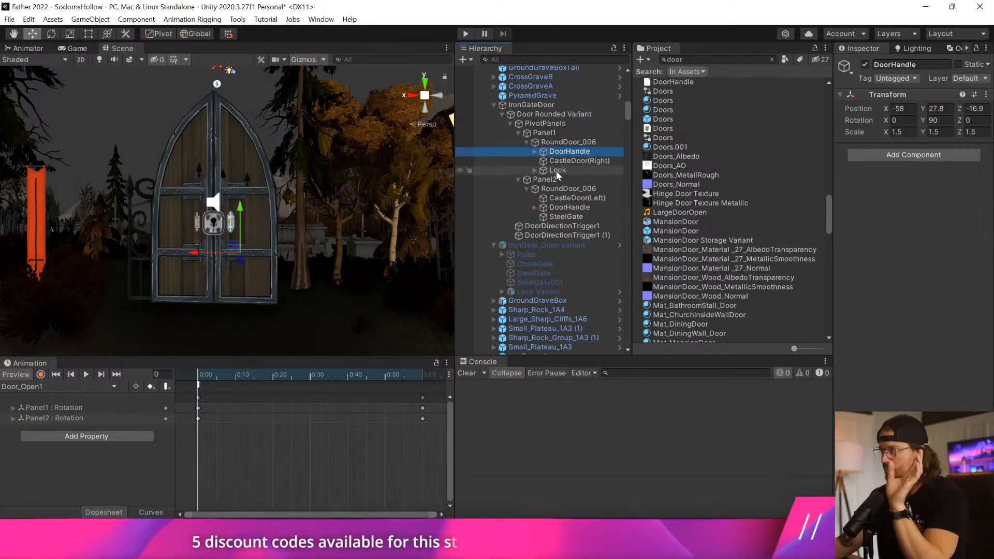
click(563, 162)
click(564, 171)
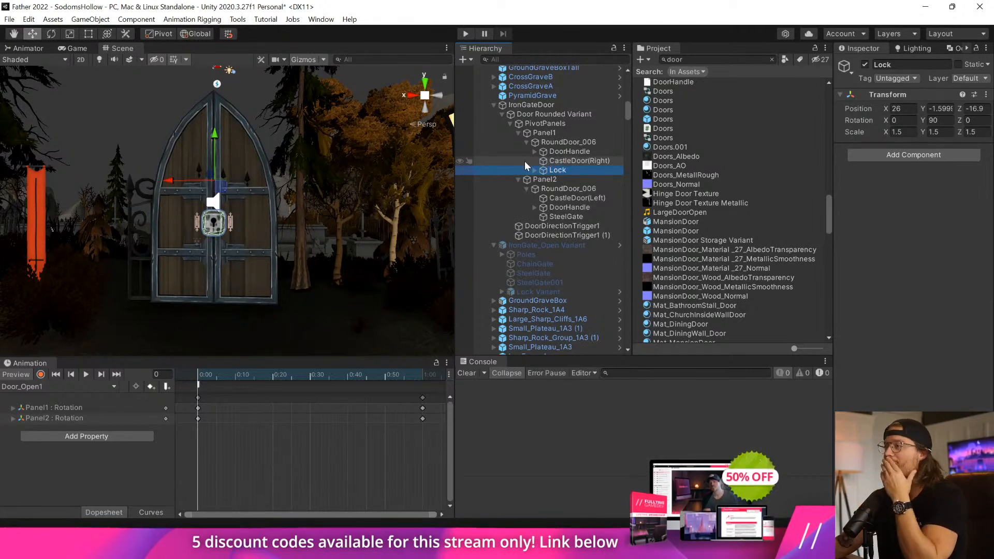
click(567, 161)
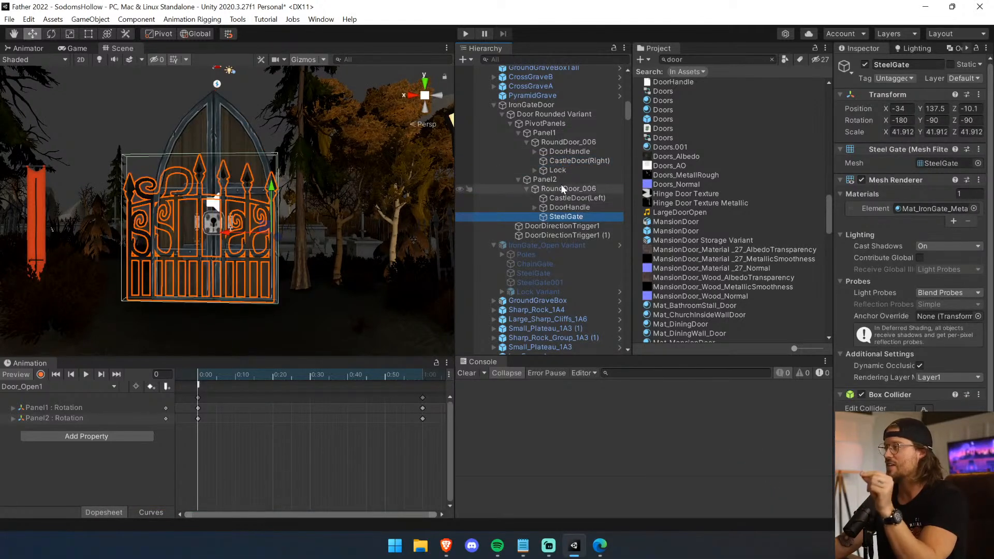
Slide Panel2 sideways away from the other door half to a Z position of about -3.84.
click(544, 180)
drag(86, 204, 23, 205)
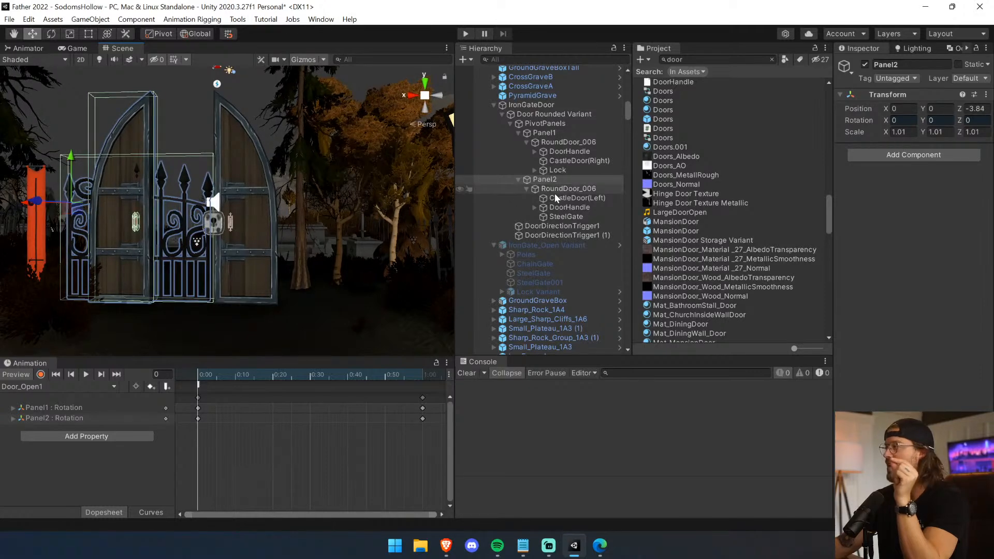
click(581, 216)
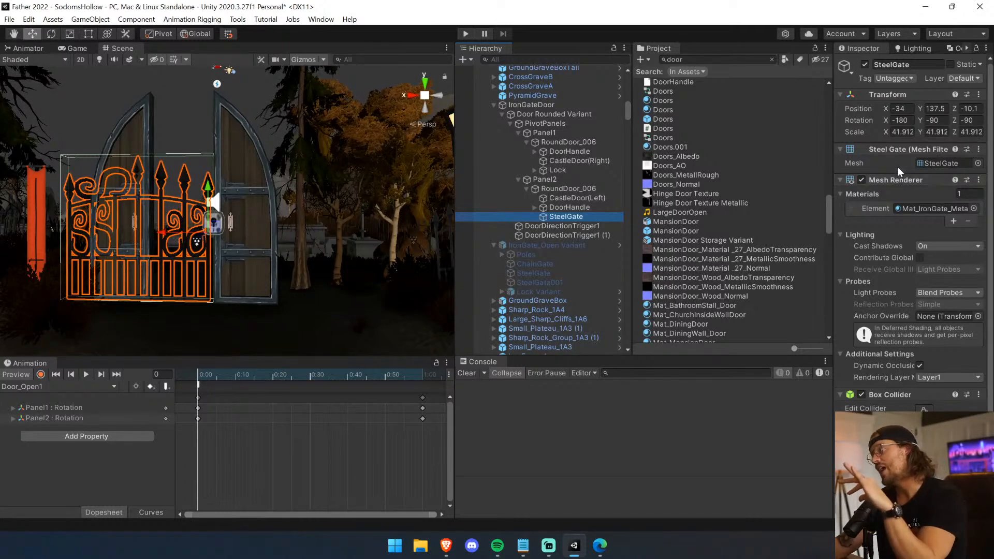
Compare the SteelGate inside Panel2 with the original SteelGate in IronGate_Open Variant and check its pivot up close.
click(562, 272)
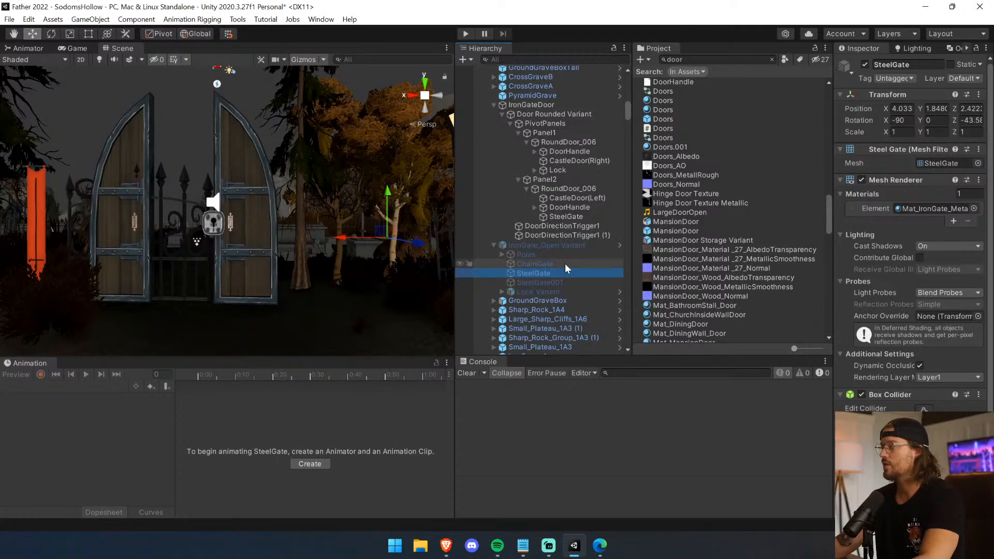
click(561, 216)
middle_drag(316, 240, 318, 262)
scroll(318, 264, up, 5)
scroll(318, 261, up, 2)
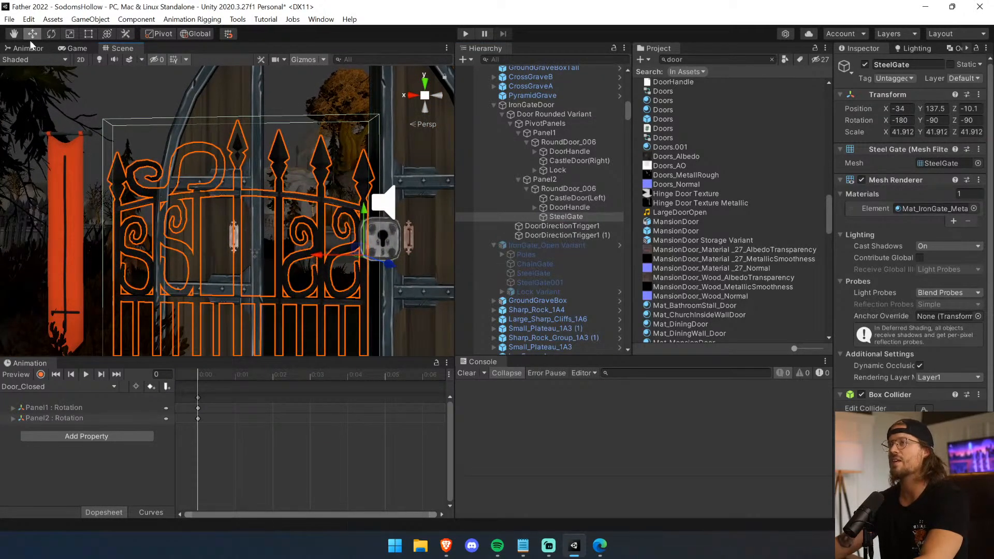
key(e)
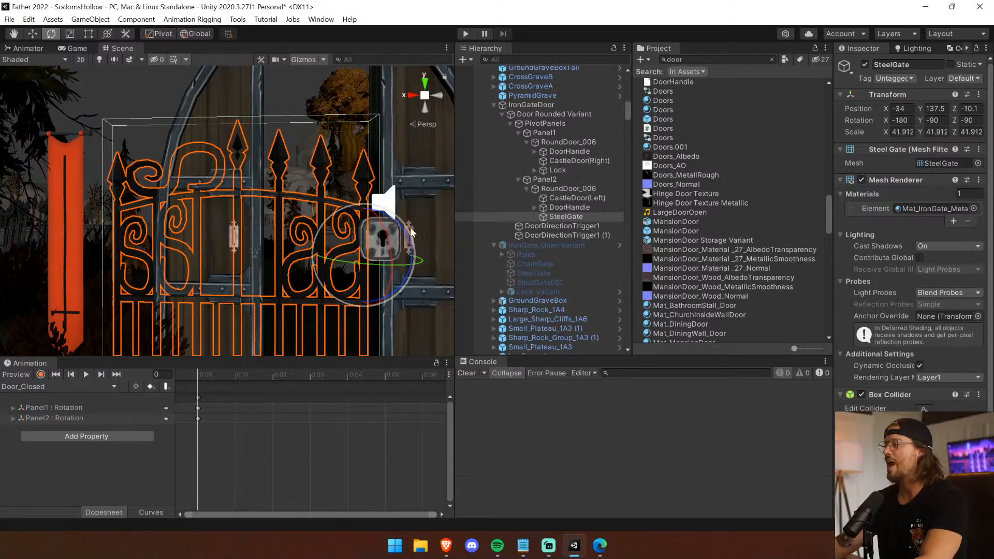
Place a copy of IronGate_Open Variant's SteelGate001 under Panel1's RoundDoor_006, alongside the Lock.
click(560, 280)
key(f)
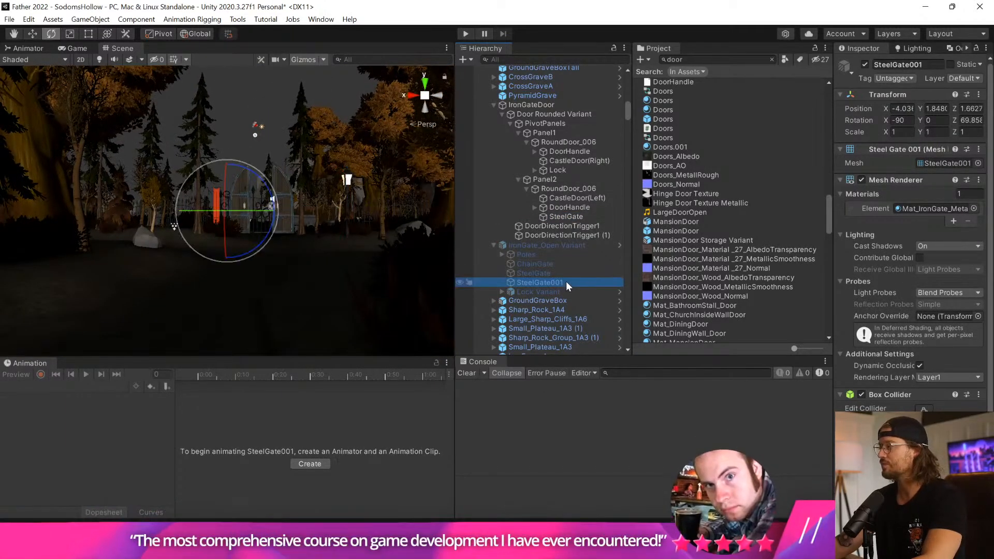
drag(566, 282, 580, 173)
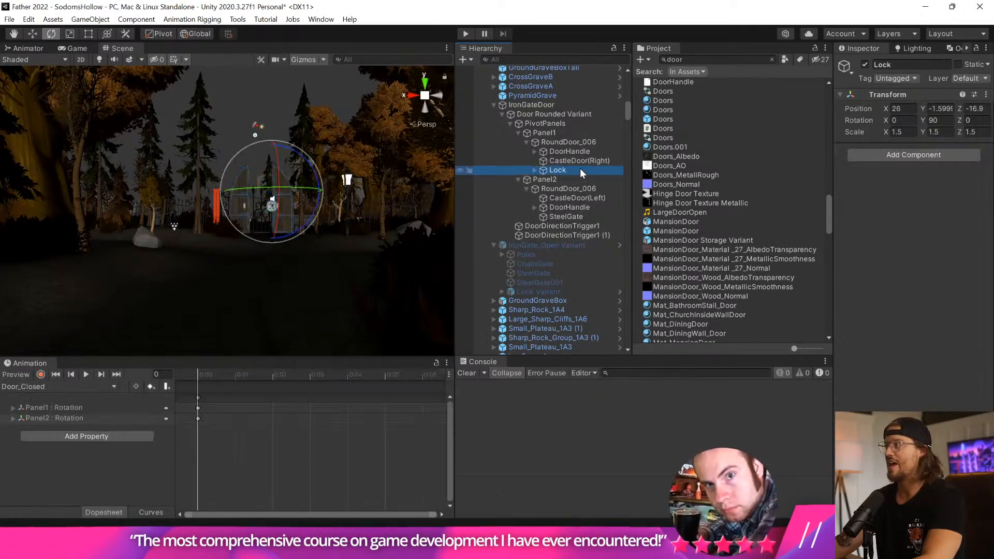
Set the Z rotation of the SteelGate001 copy in Panel1 to 90.
click(972, 120)
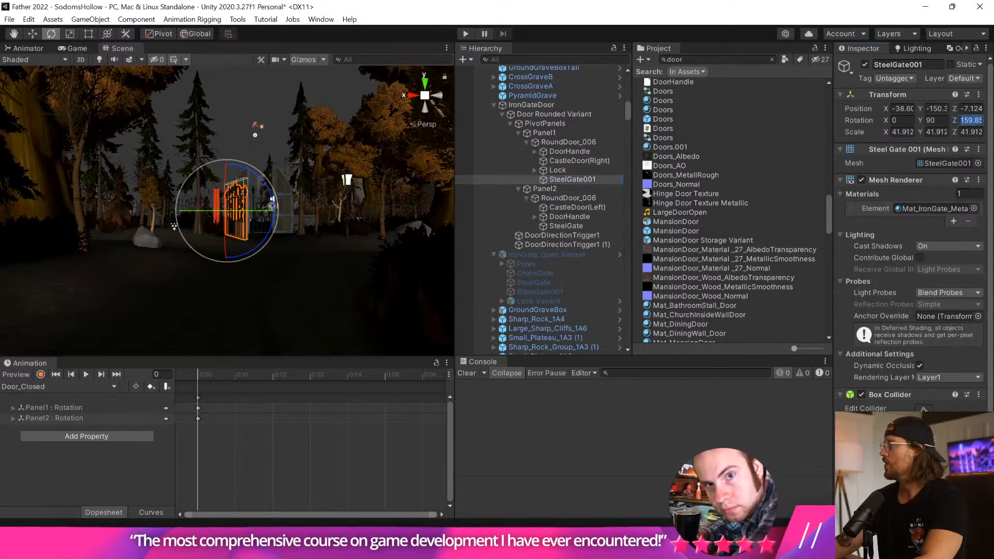
text(90)
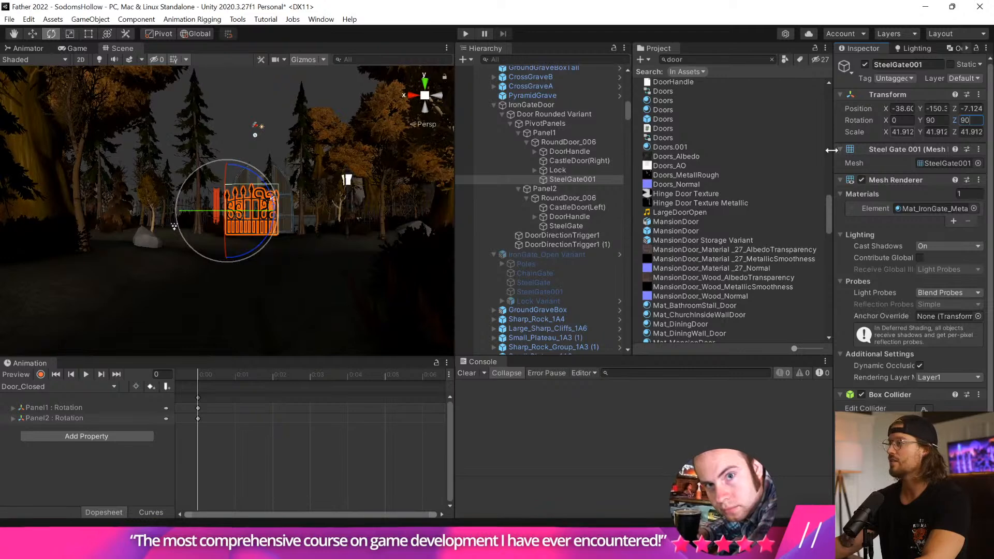
scroll(354, 269, up, 3)
scroll(354, 266, up, 3)
middle_drag(340, 237, 322, 249)
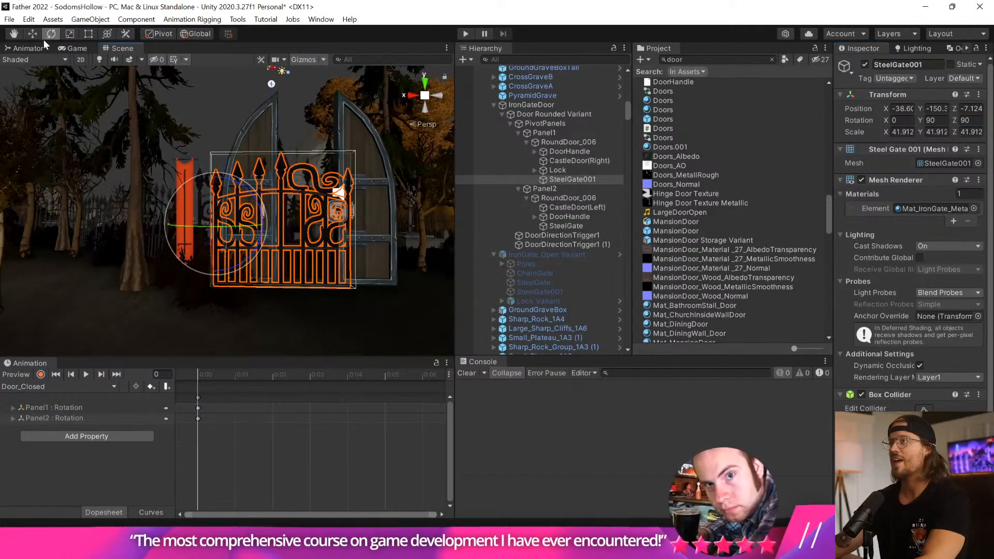
Reset Panel1's SteelGate001 position to 0, 0, 0 and lower it to an X position of about -34.2.
click(33, 33)
text(0)
key(Tab)
text(0)
key(Tab)
text(0)
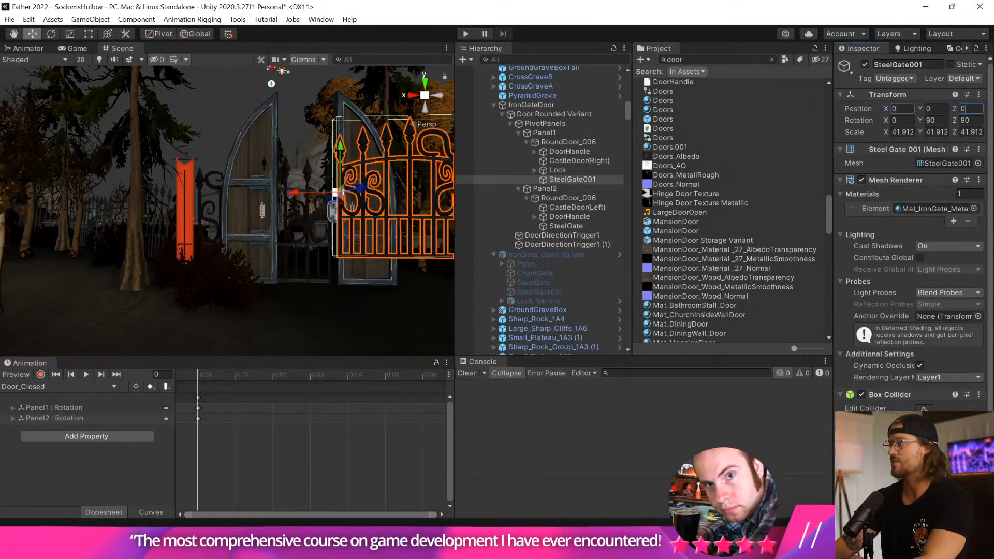
middle_drag(311, 211, 271, 232)
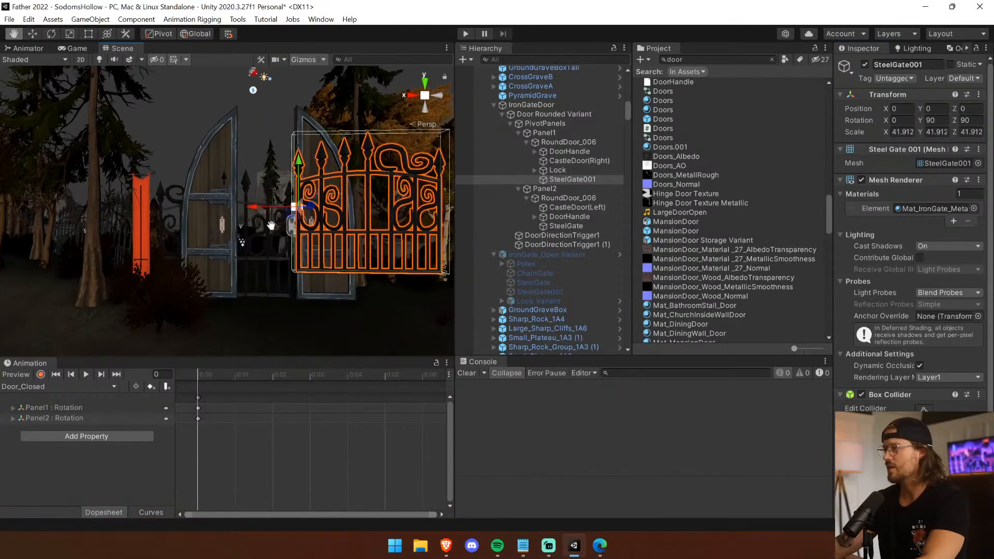
drag(299, 170, 298, 201)
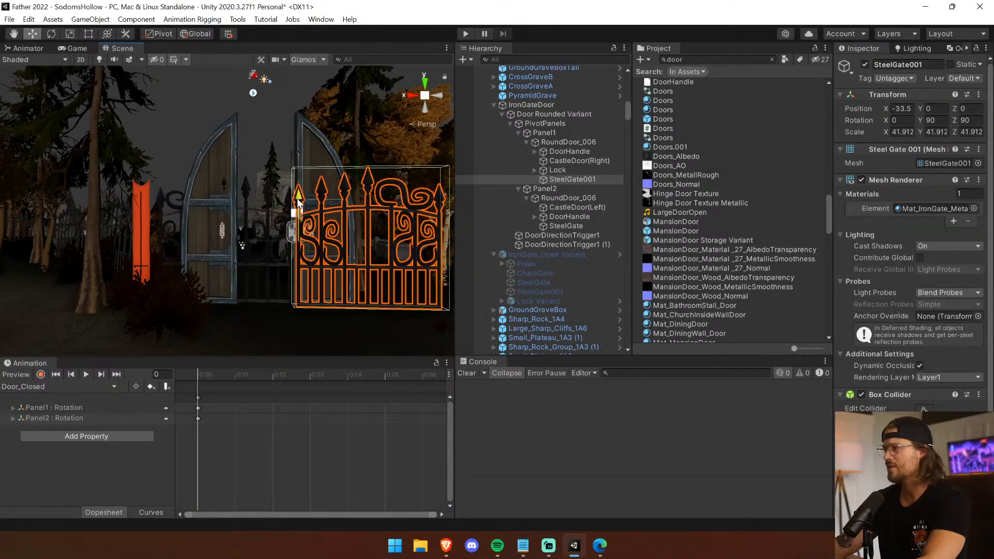
Turn off scene lighting and set the Scene view's shading mode to Shaded Wireframe.
click(99, 60)
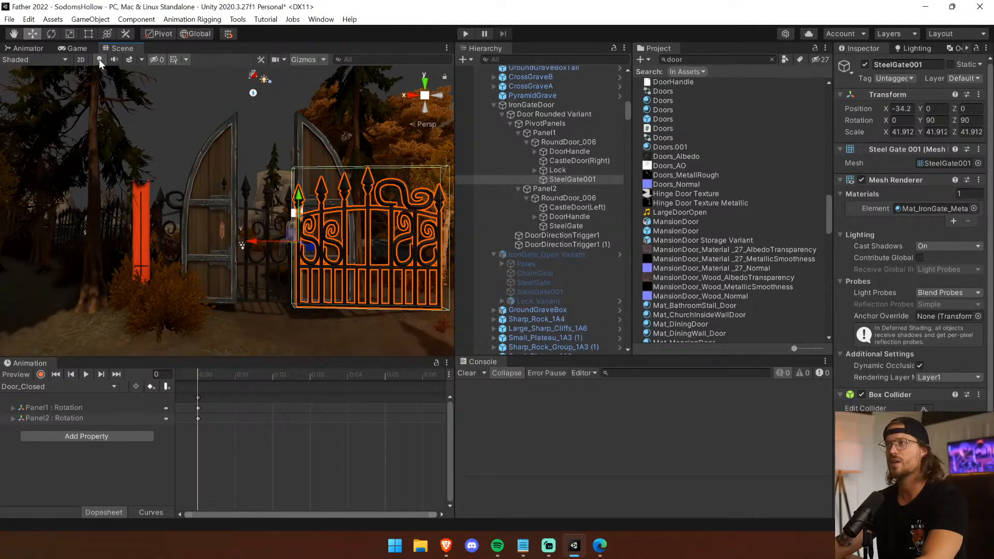
click(67, 60)
click(57, 91)
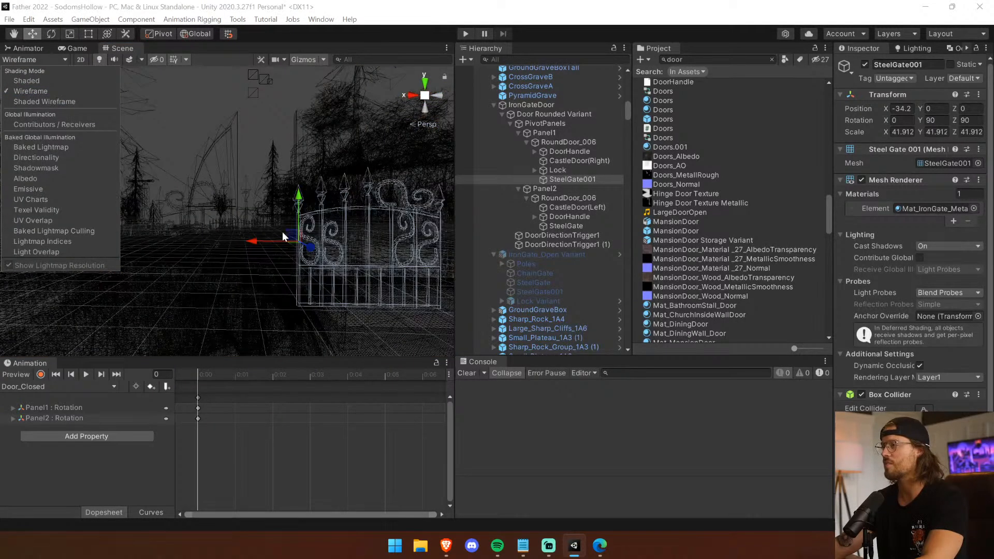
click(73, 101)
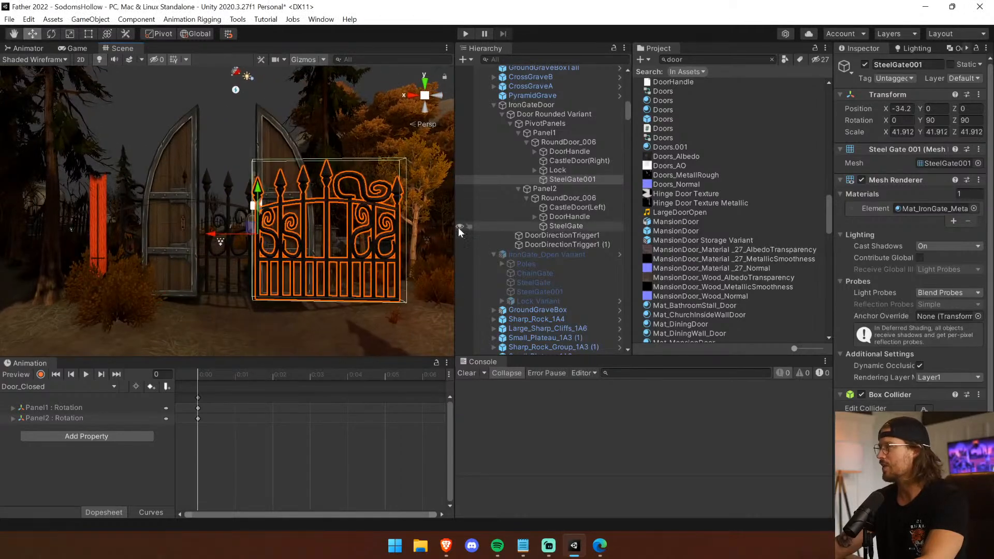
Align SteelGate001 with the other gate half at a Z position of about -9.1 and a Y position of about 5.6.
drag(457, 227, 582, 235)
scroll(395, 266, up, 3)
right_drag(342, 236, 337, 256)
drag(332, 254, 320, 246)
click(563, 102)
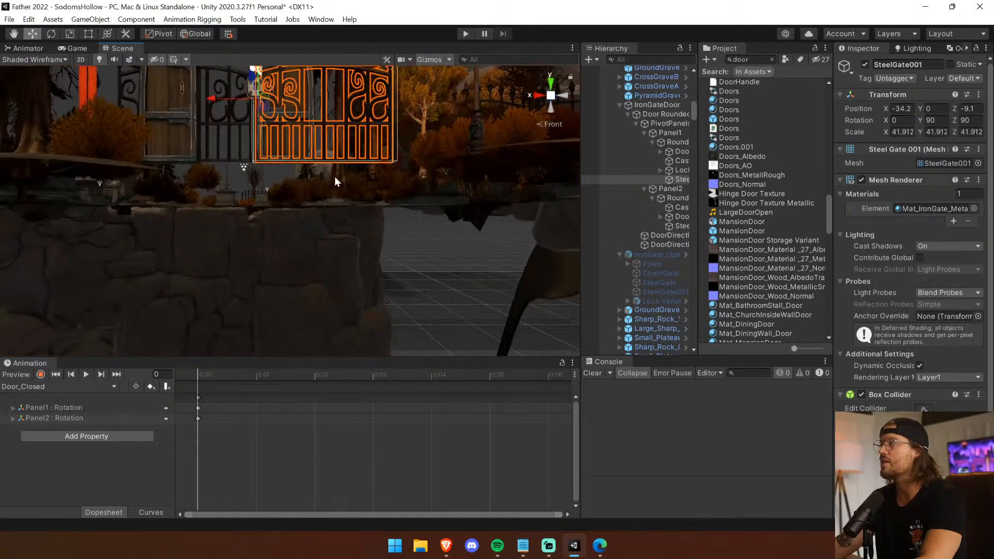
scroll(316, 236, up, 2)
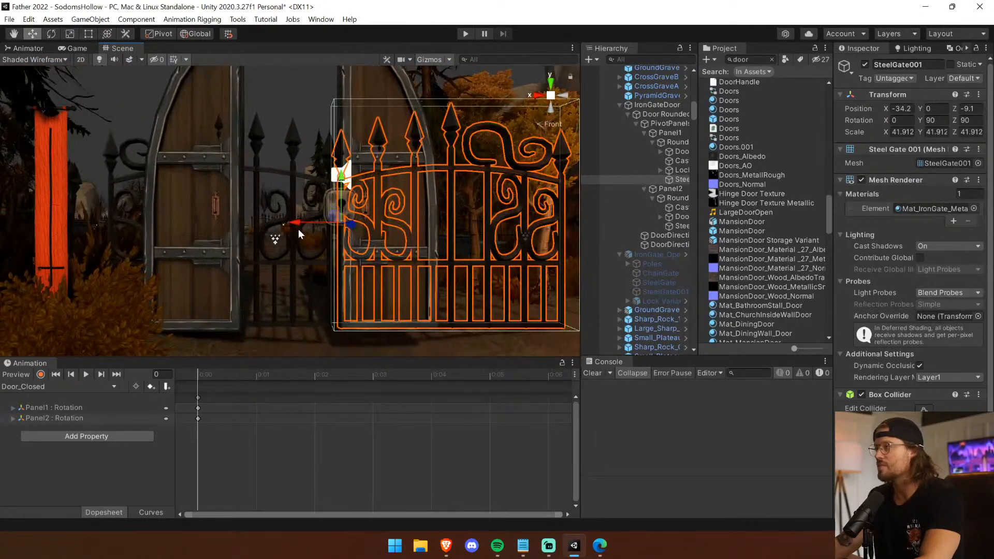
drag(290, 224, 303, 220)
drag(580, 206, 473, 206)
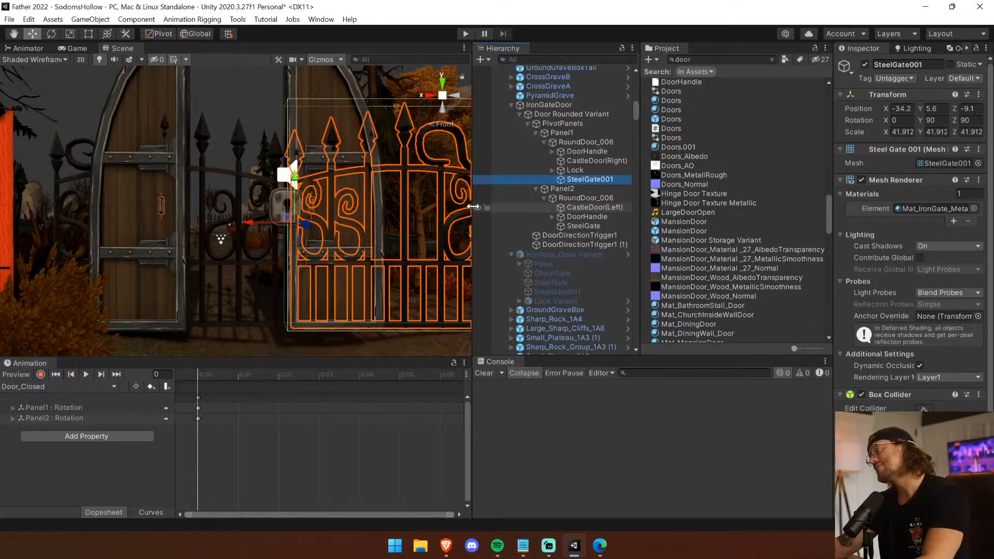
Deactivate CastleDoor(Right) and CastleDoor(Left) so only the iron gates remain in the two panels.
double_click(580, 161)
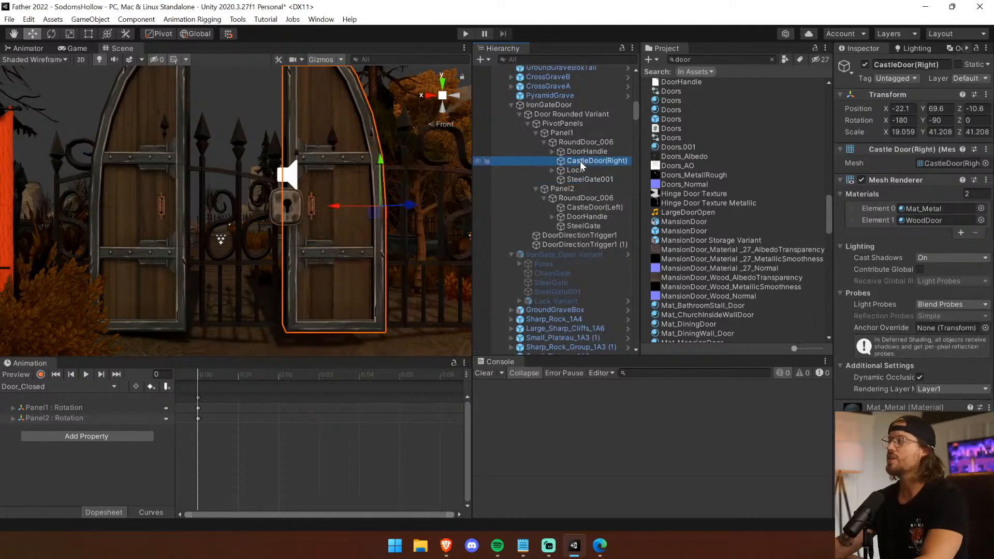
ctrl+click(610, 211)
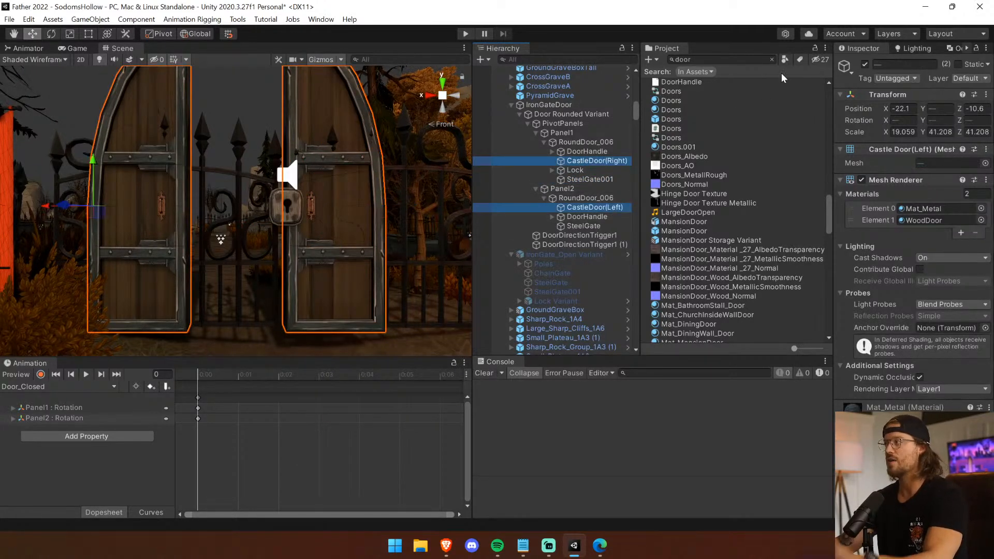
click(866, 65)
scroll(284, 223, down, 5)
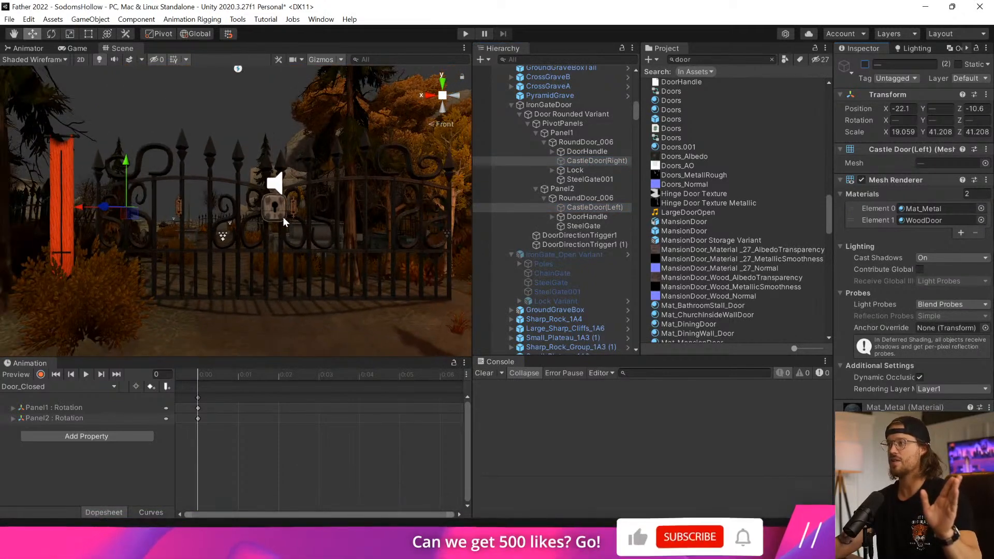
middle_drag(284, 222, 247, 196)
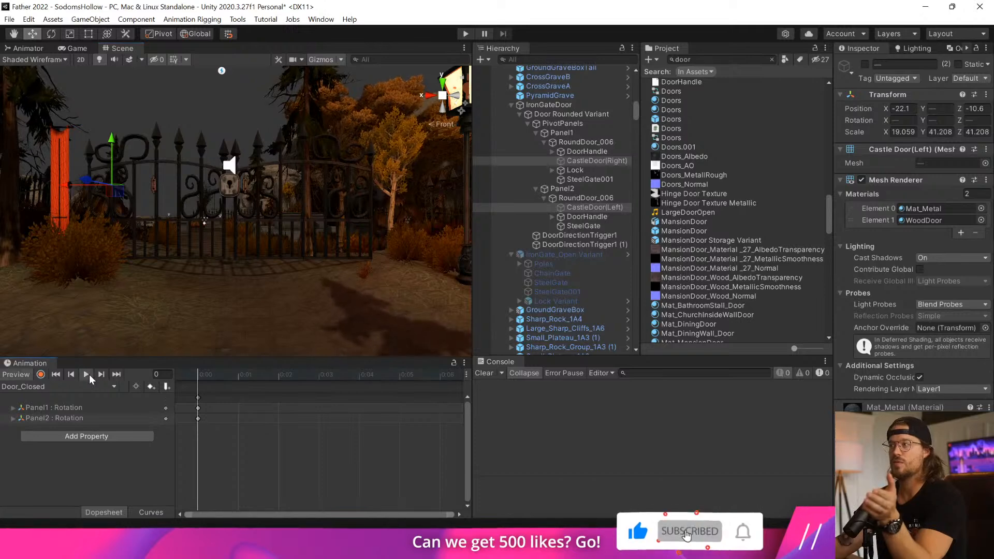
Preview the Door_Open1 animation clip on the gates and return the timeline to the first frame.
click(52, 387)
click(41, 427)
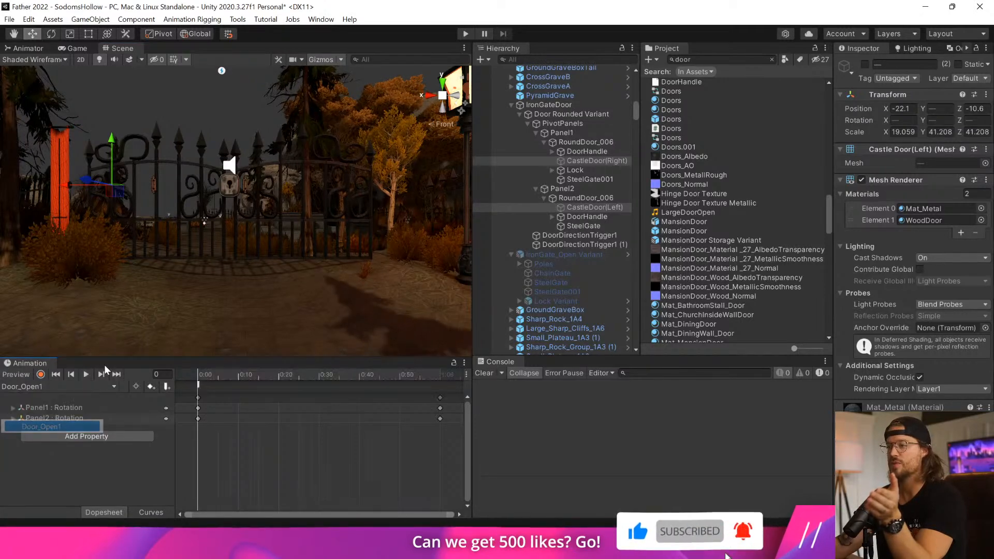
click(87, 374)
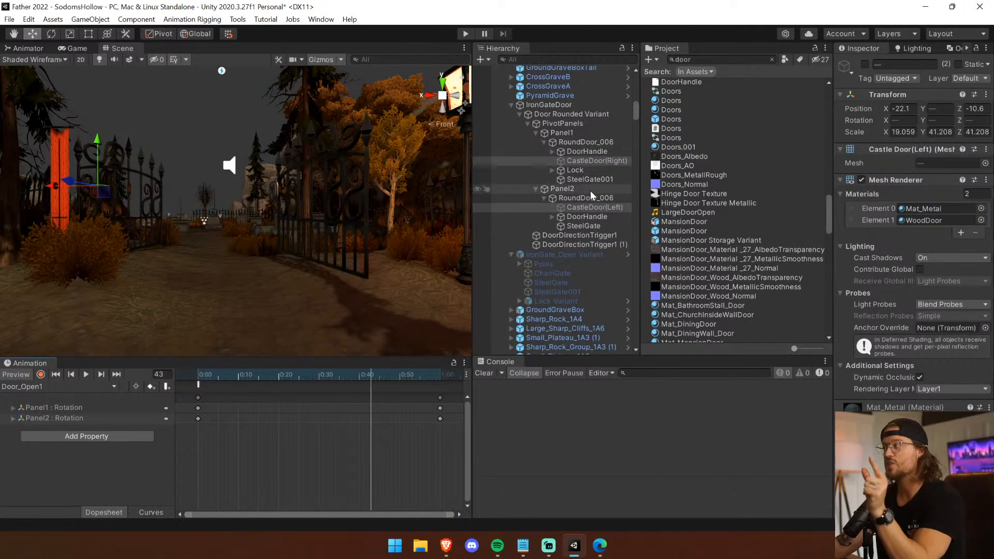
drag(249, 374, 193, 371)
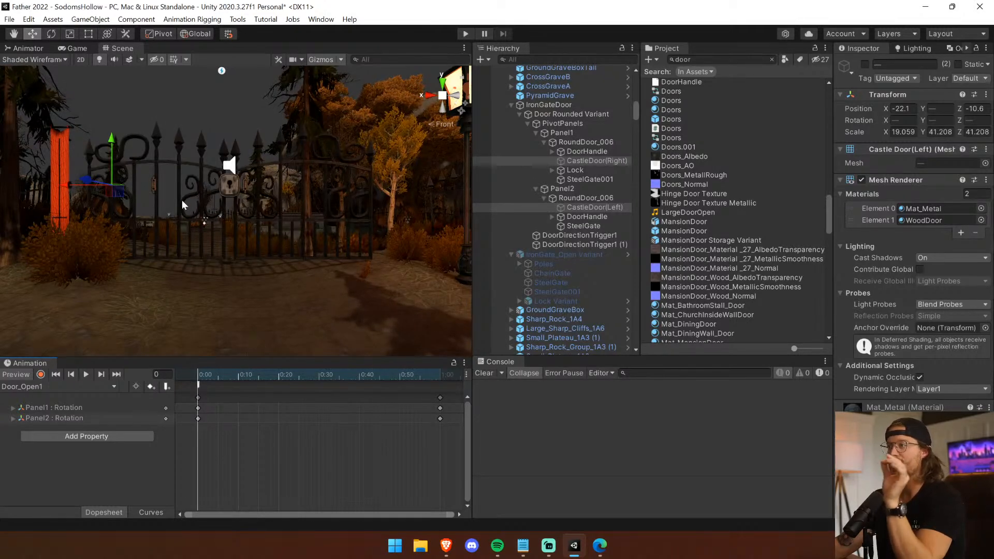
Inspect Panel1 and its DoorHandle, RoundDoor_006 and SteelGate001 to compare the panel's pivot with the gate's hinge edge.
click(590, 151)
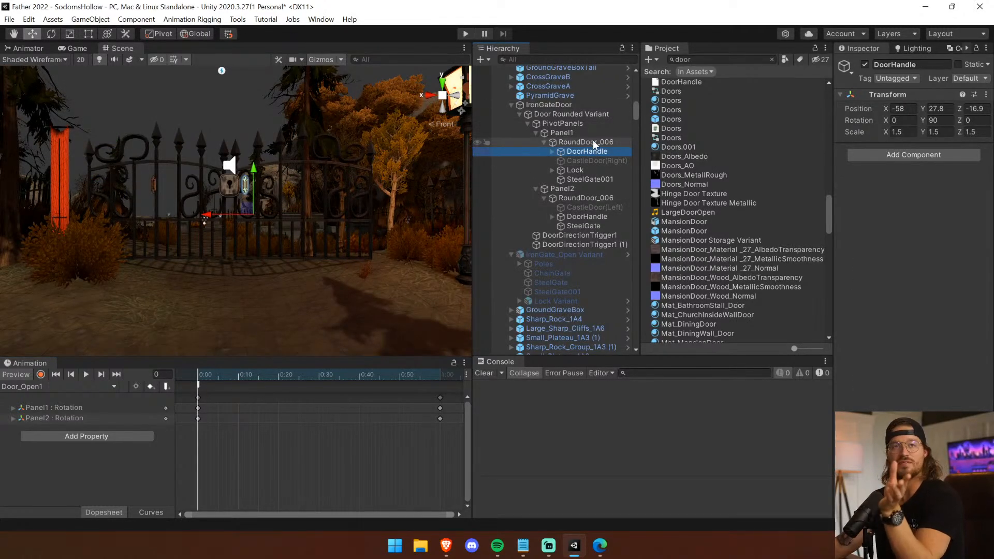
click(593, 141)
click(592, 178)
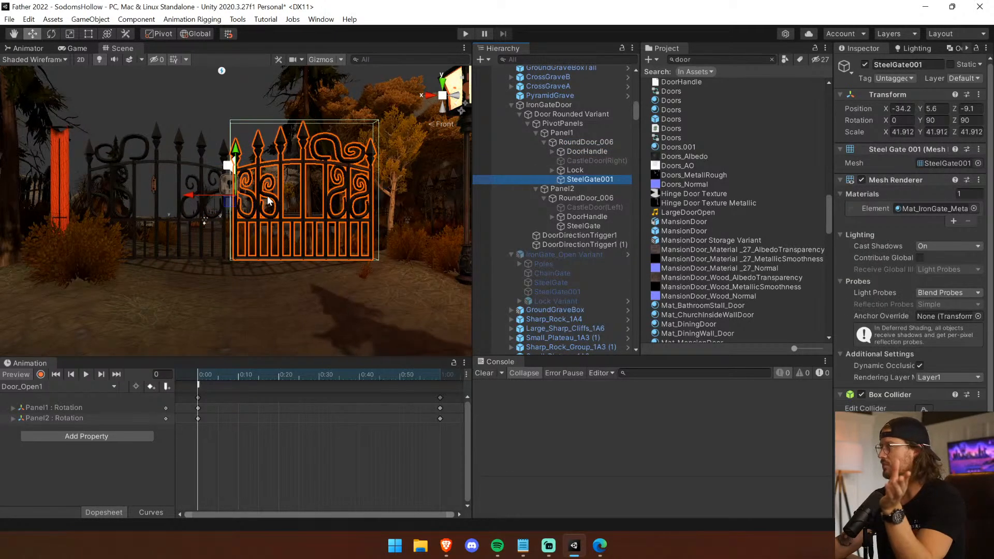
click(575, 131)
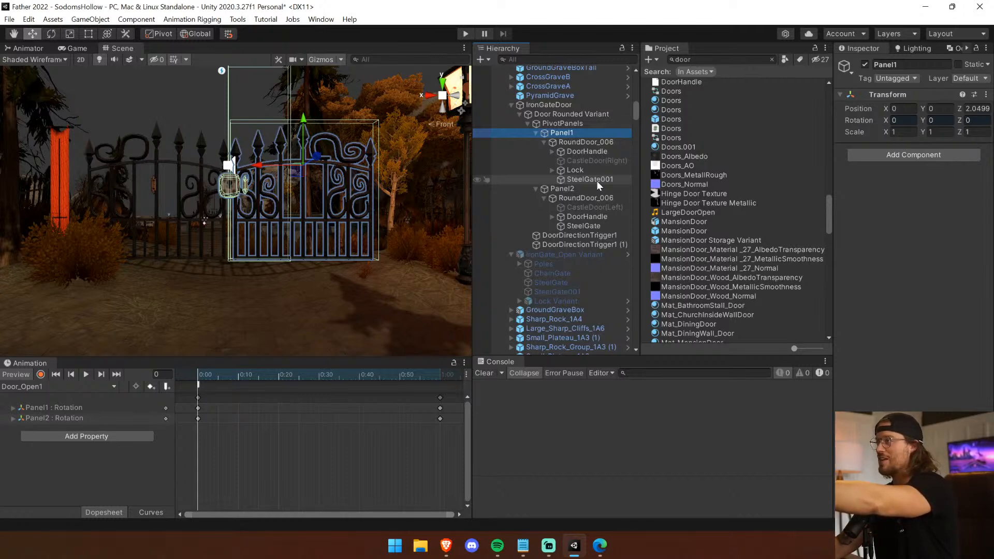
Offset SteelGate001 inside Panel1 to a Y position of about -86.1 and move Panel1 to a Z position of about 4.28.
click(444, 97)
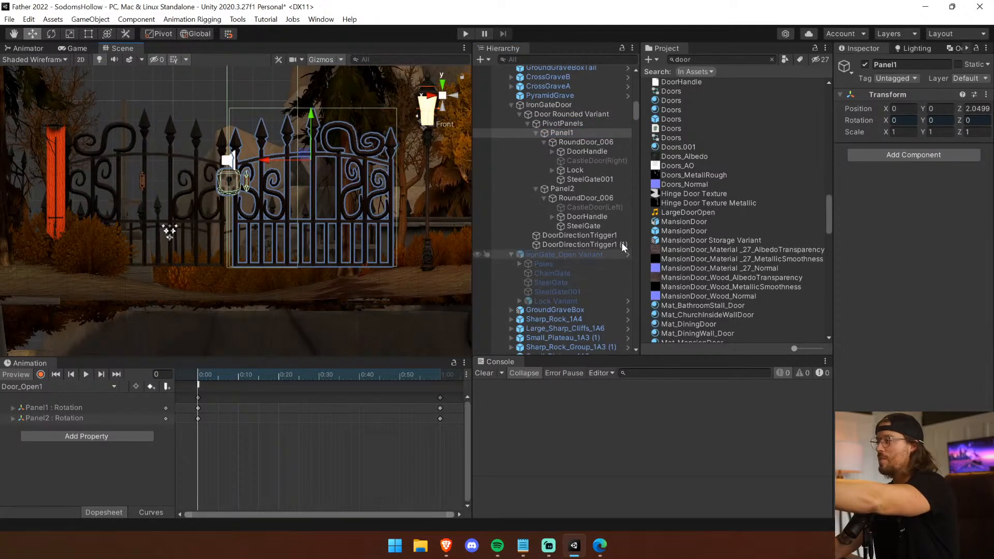
click(593, 179)
drag(182, 193, 101, 201)
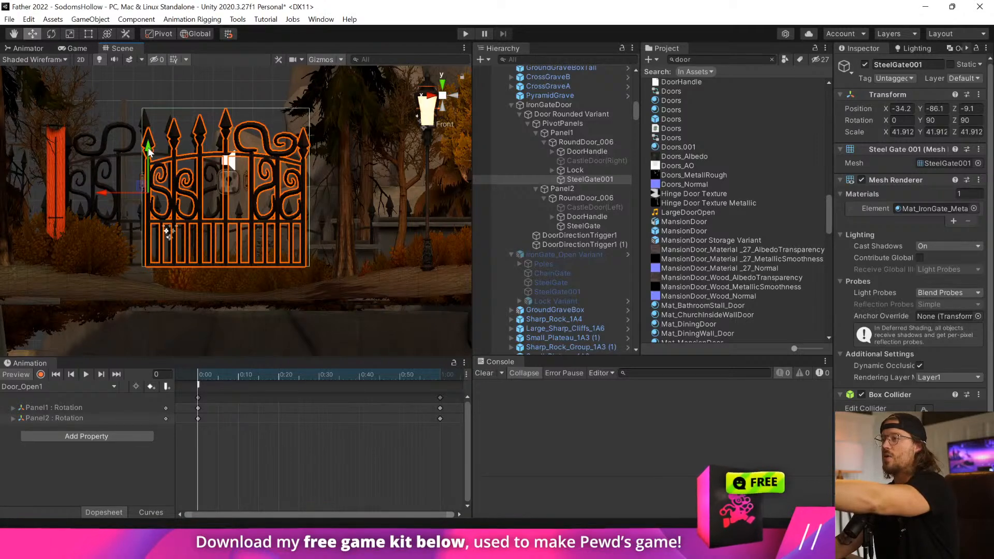
click(570, 134)
drag(272, 164, 361, 165)
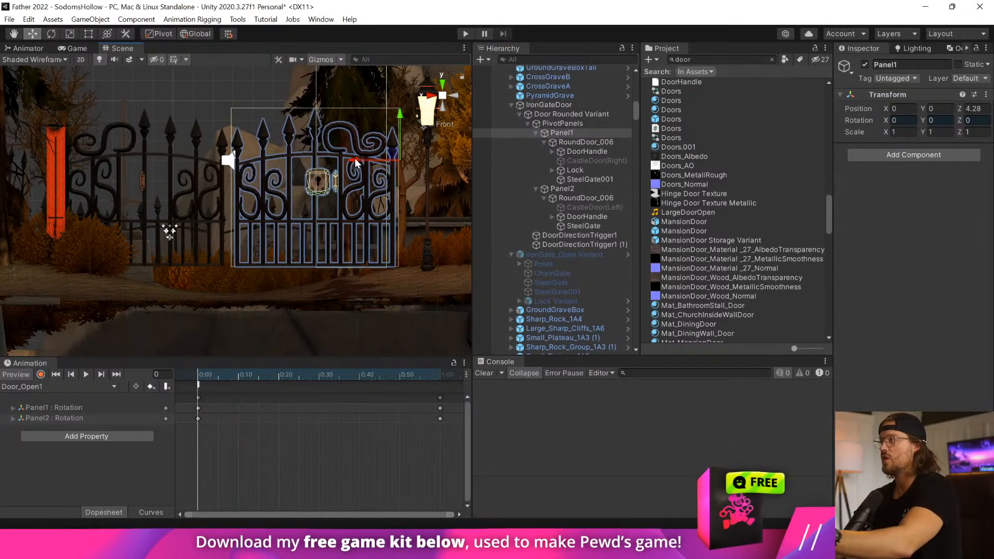
Compare the Panel1 and Panel2 pivots with the gates' hinge edges and offset SteelGate inside Panel2 to a Y position of about 143.
click(594, 226)
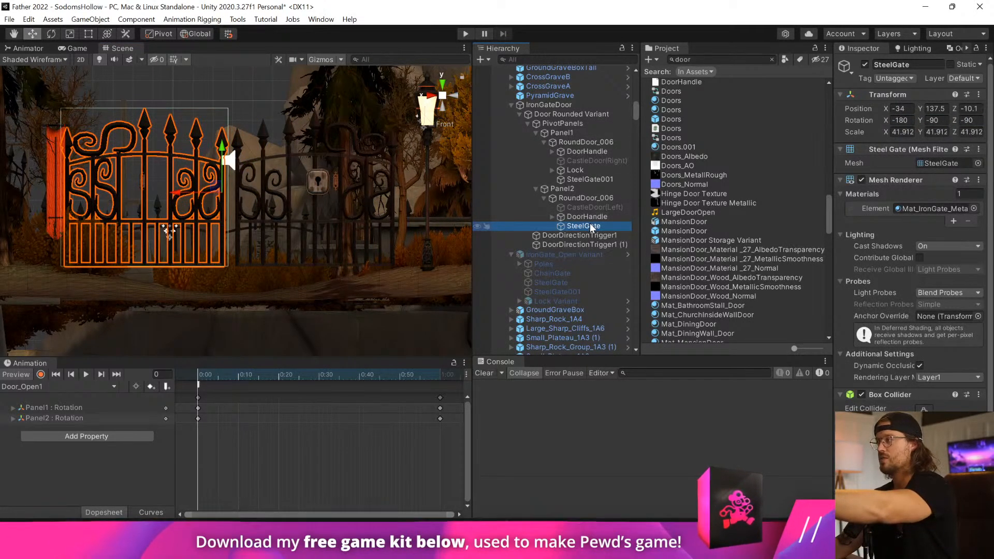
click(570, 185)
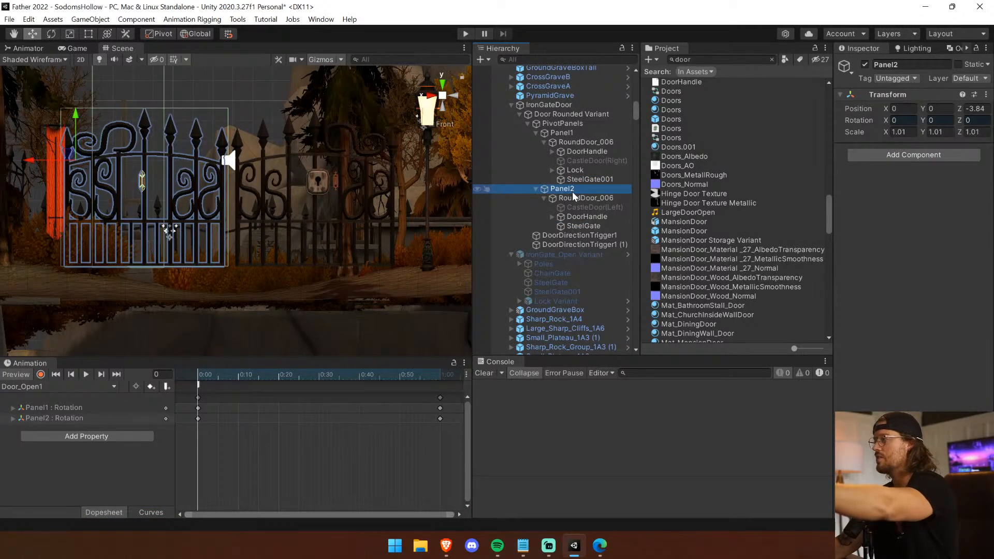
double_click(555, 132)
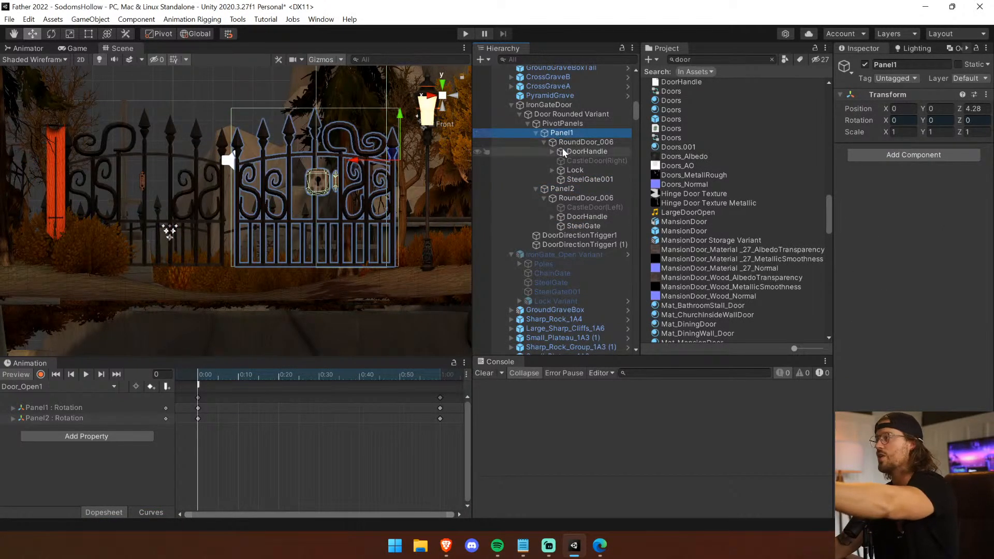
double_click(567, 188)
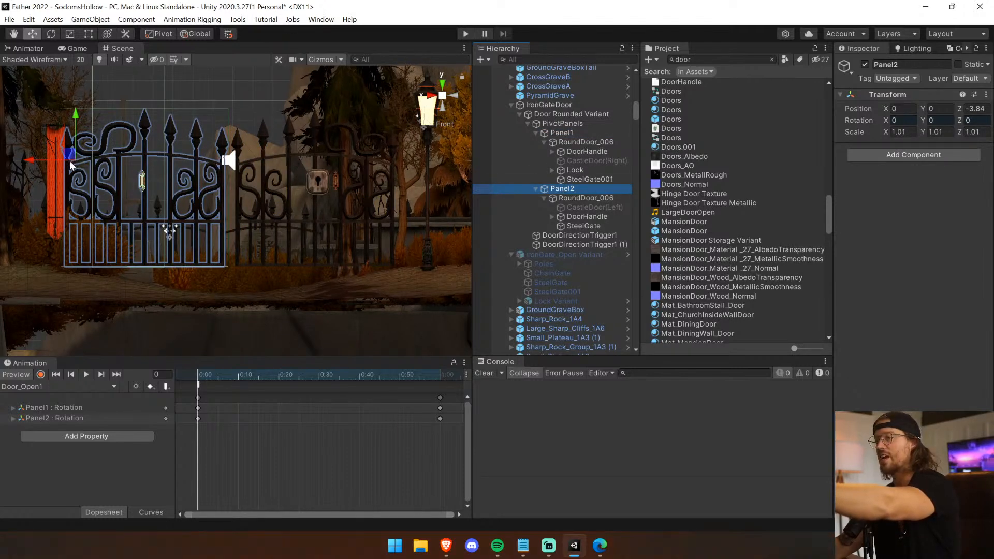
click(606, 226)
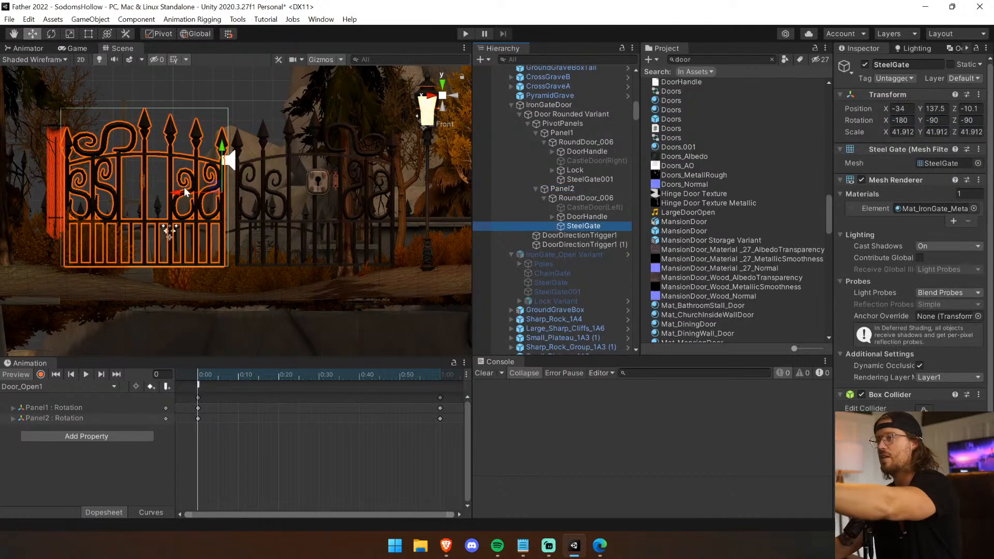
drag(177, 194, 181, 194)
Preview Door_Open1 with the offset gates, check the swing from above and return the timeline to the first frame.
click(86, 374)
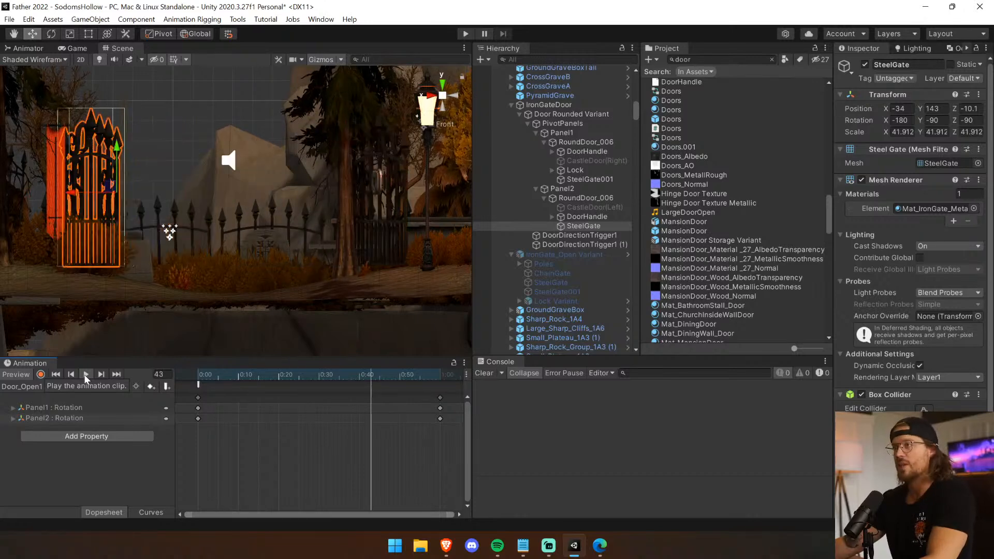
click(86, 374)
middle_drag(217, 133, 231, 281)
right_drag(243, 120, 262, 250)
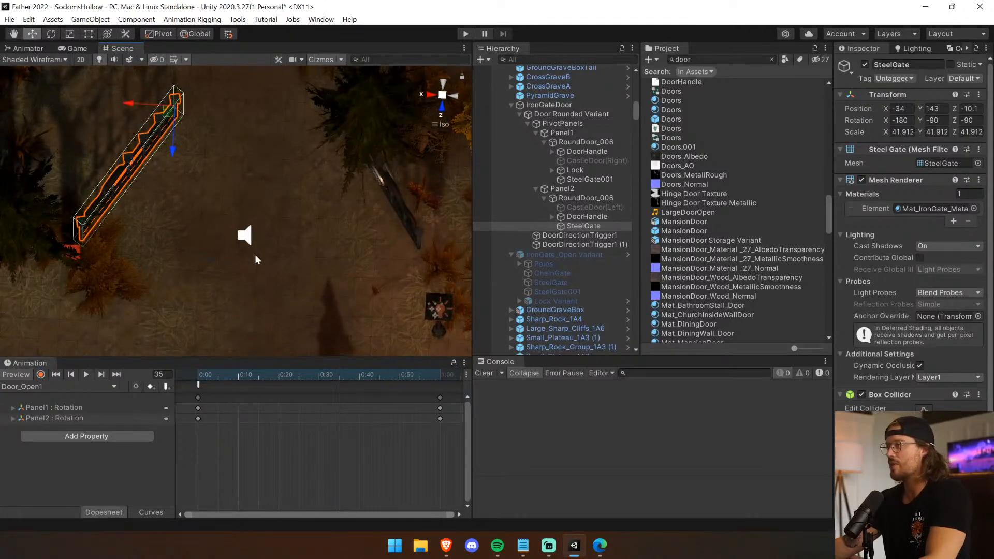
mouse_move(196, 378)
mouse_down()
mouse_move(418, 396)
mouse_move(198, 387)
mouse_up()
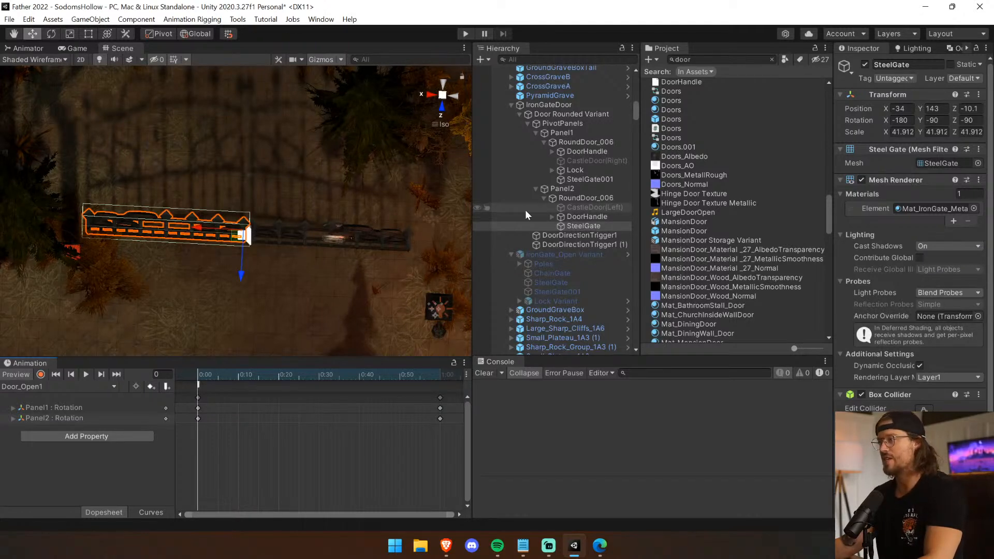
In the top view, move SteelGate001 and SteelGate together in depth to local Z positions of about 5 and 4.
click(443, 85)
click(443, 85)
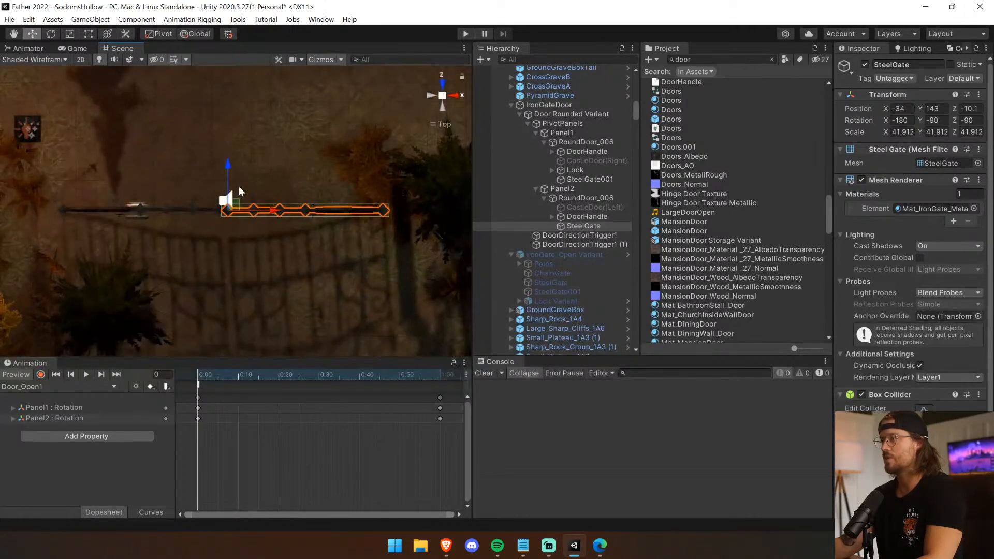
click(563, 190)
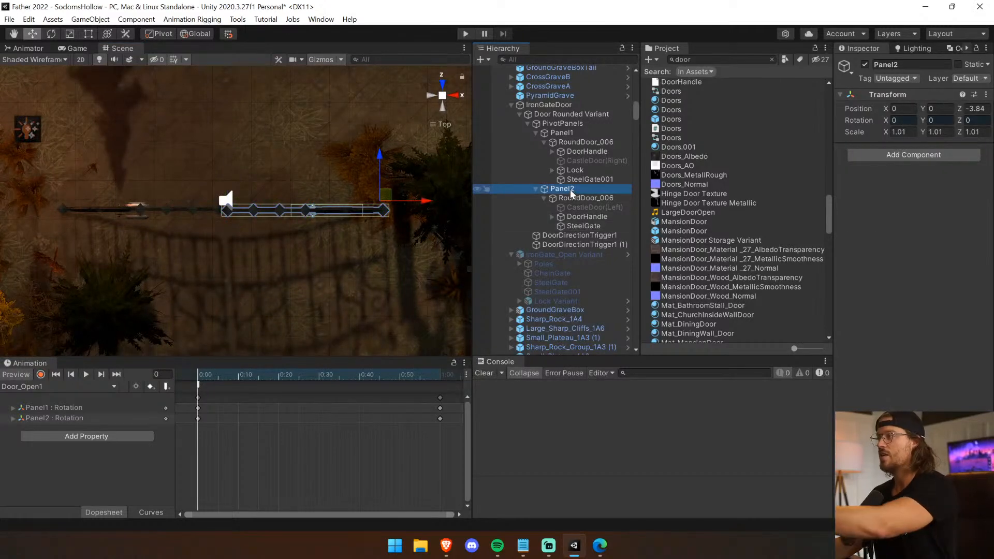
click(580, 225)
ctrl+click(590, 179)
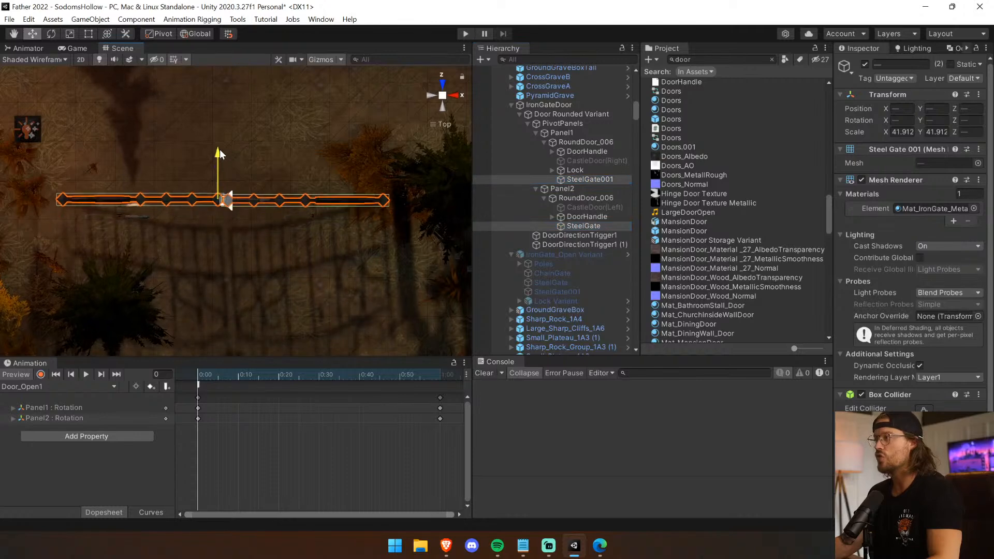
Align SteelGate001 with Panel1's pivot by moving it to a Y position of about -80 and a Z position of about 1.3.
click(587, 142)
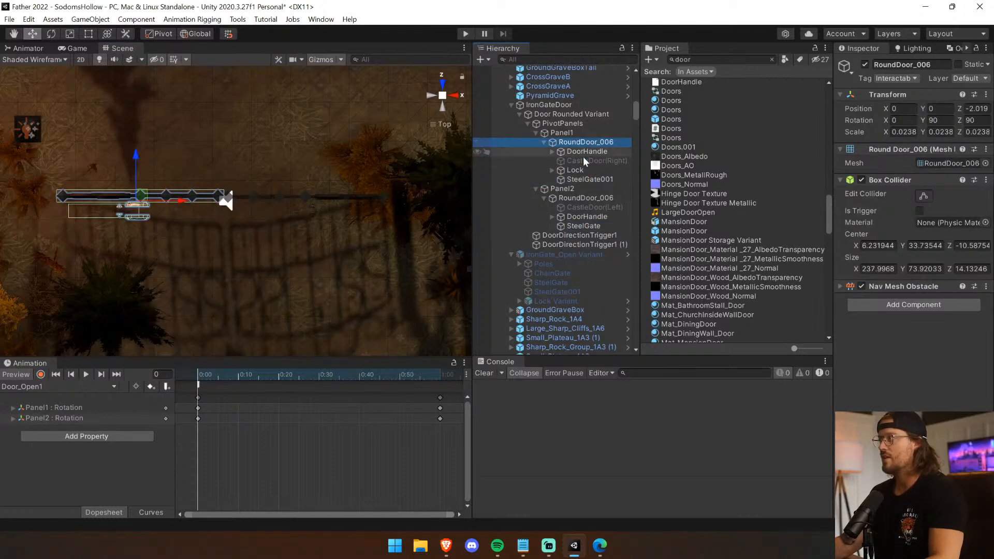
click(579, 135)
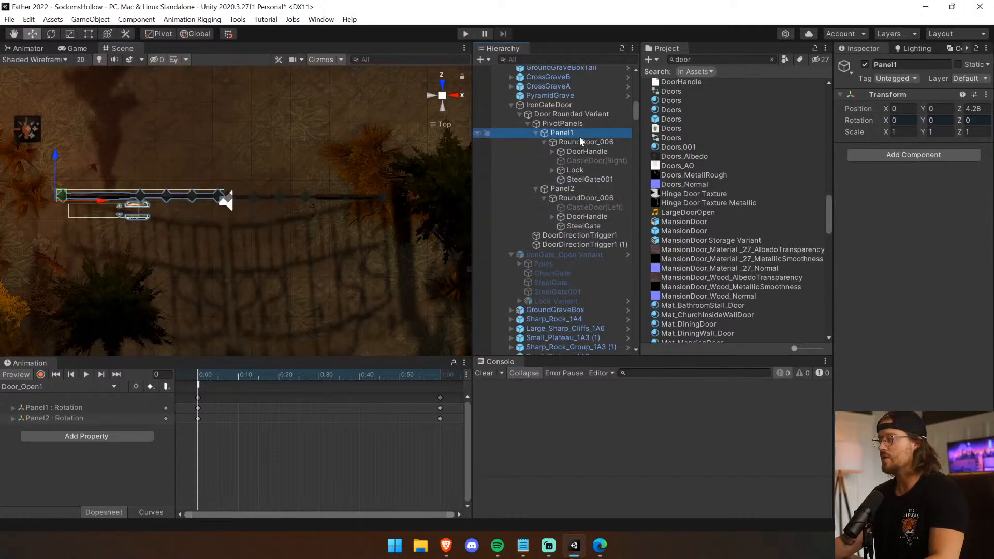
click(586, 179)
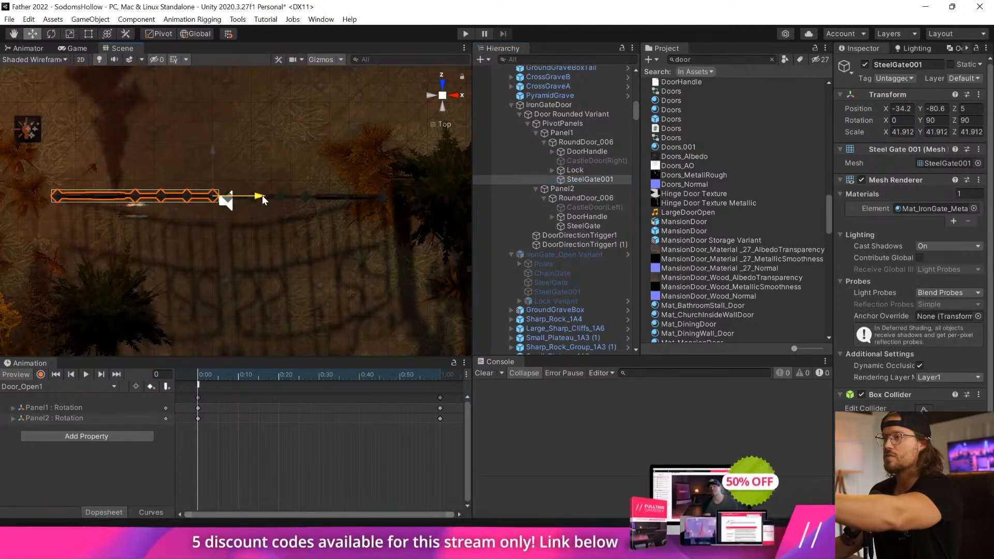
drag(218, 151, 210, 156)
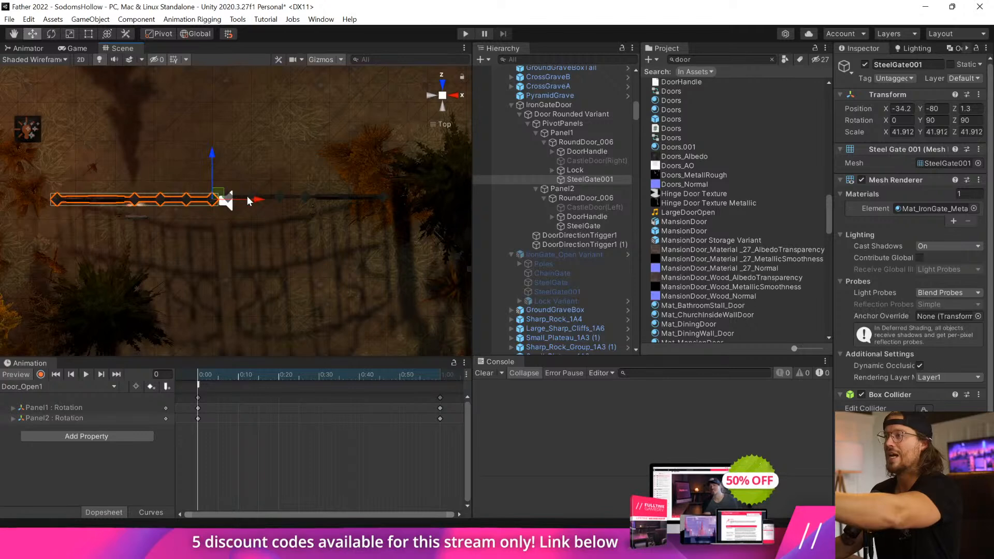
Align SteelGate with Panel2's pivot by moving it to a Y position of about 146.1 and a Z position of about 1.6.
click(593, 216)
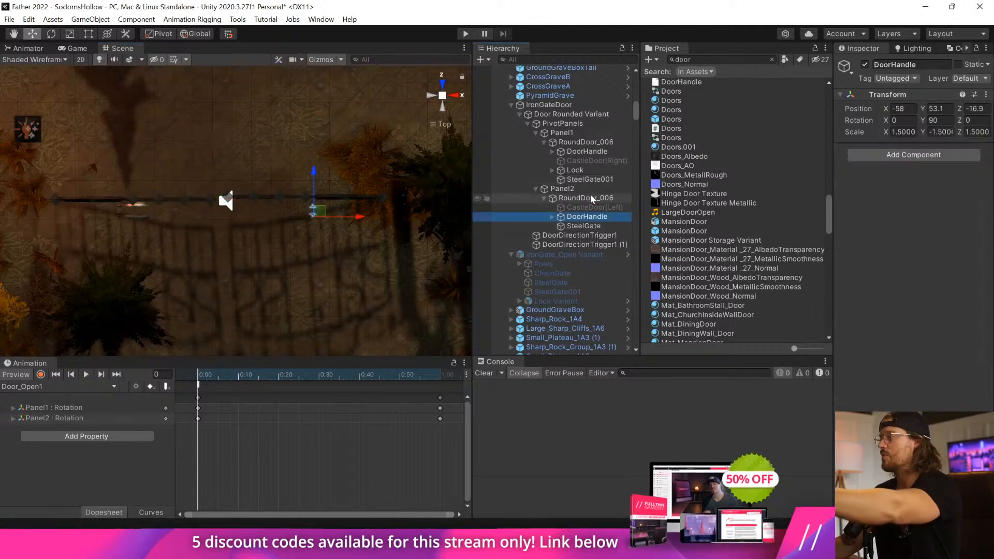
click(592, 189)
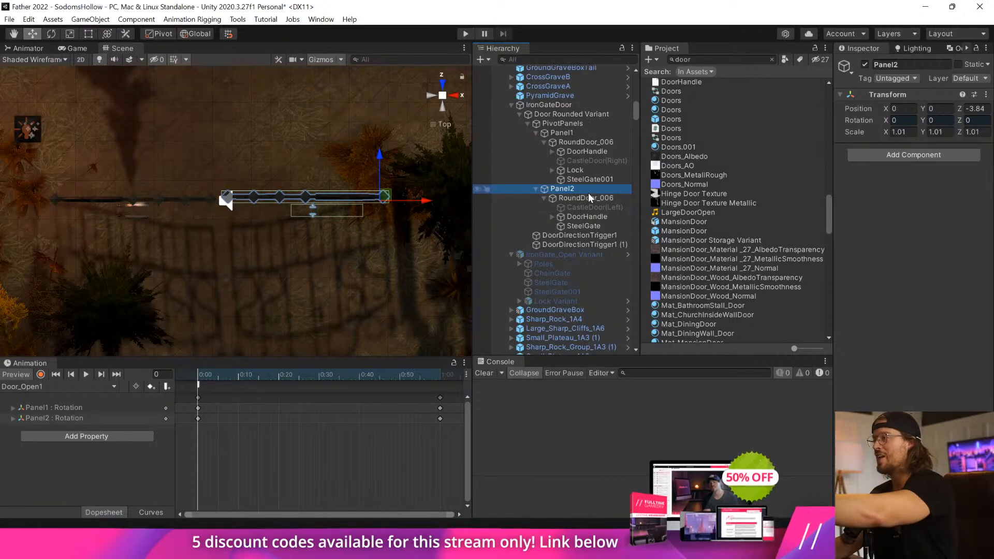
click(589, 225)
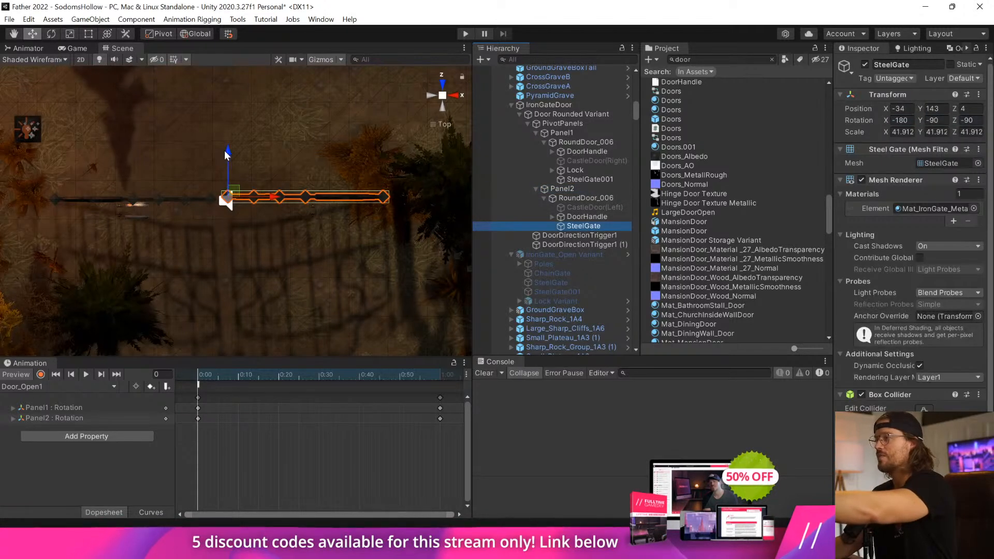
drag(225, 151, 225, 154)
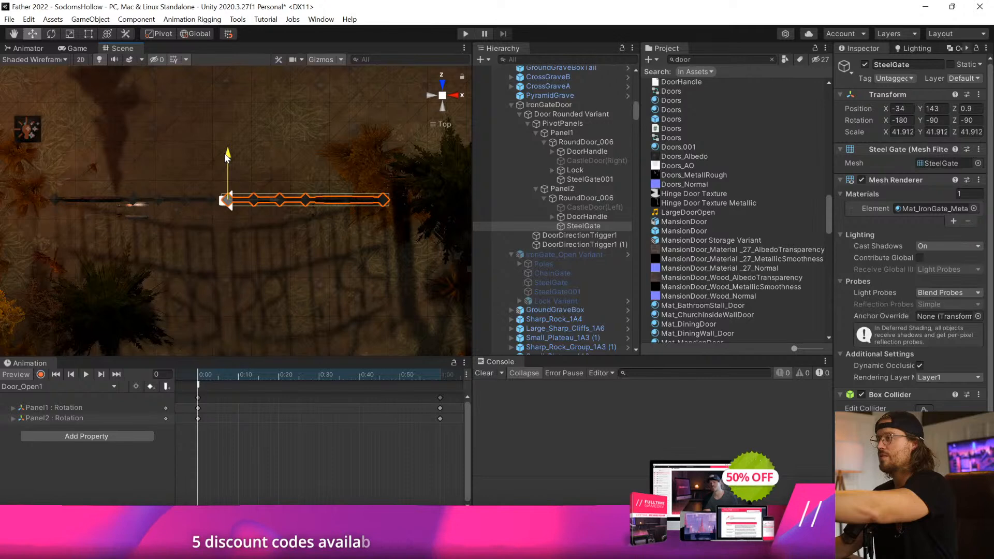
drag(270, 199, 268, 200)
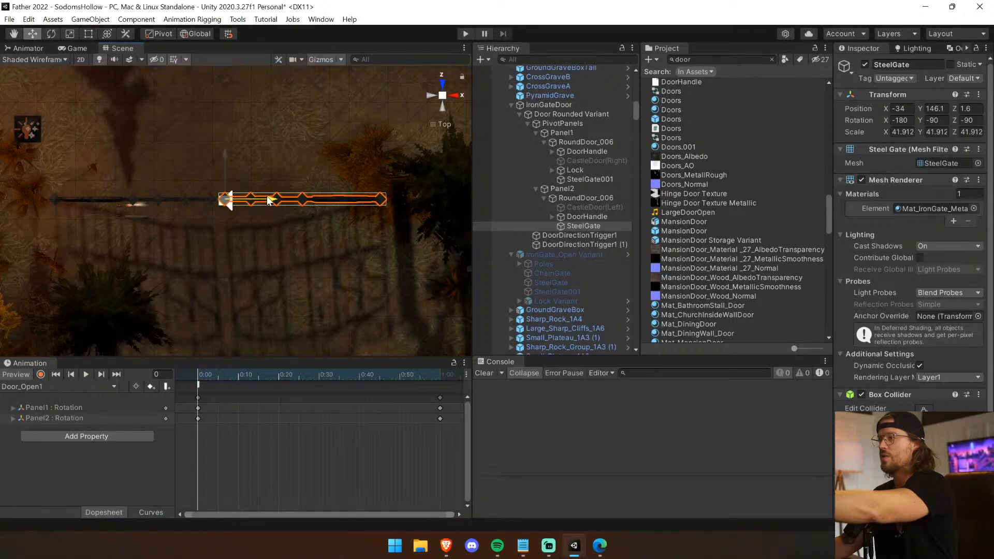
Preview the Door_Open1 and Door_Open2 clips on the realigned gates and return the timeline to the first frame in the back view.
click(85, 376)
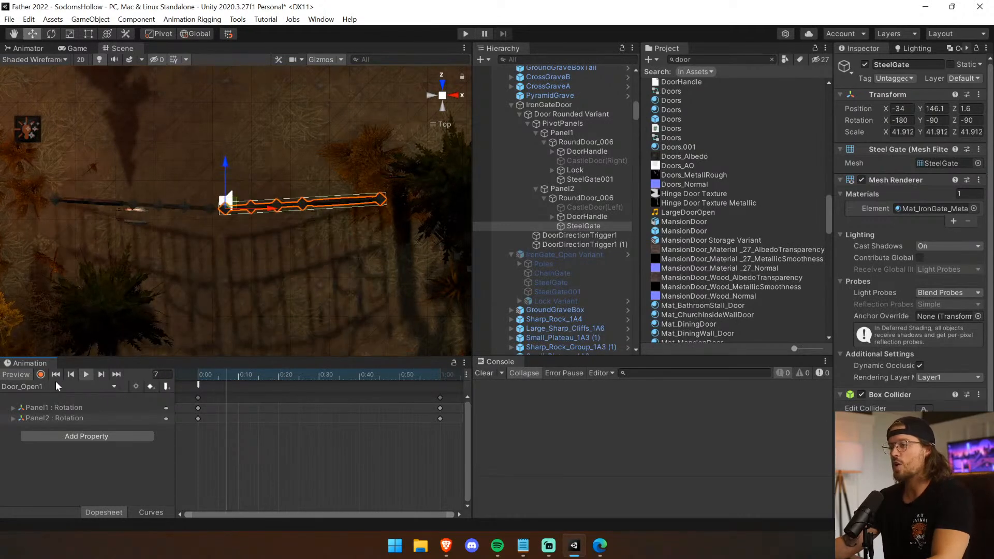
click(55, 387)
click(41, 440)
click(82, 375)
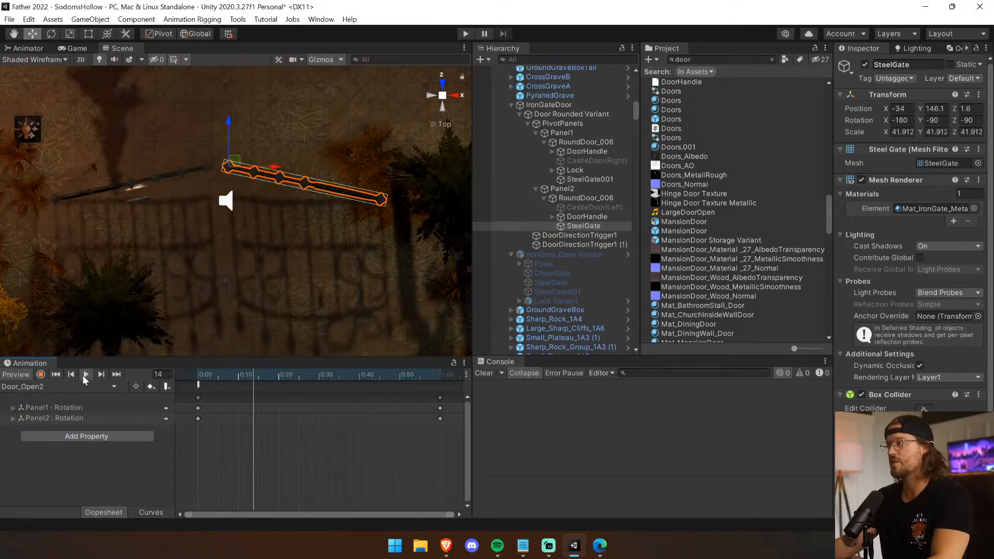
click(82, 375)
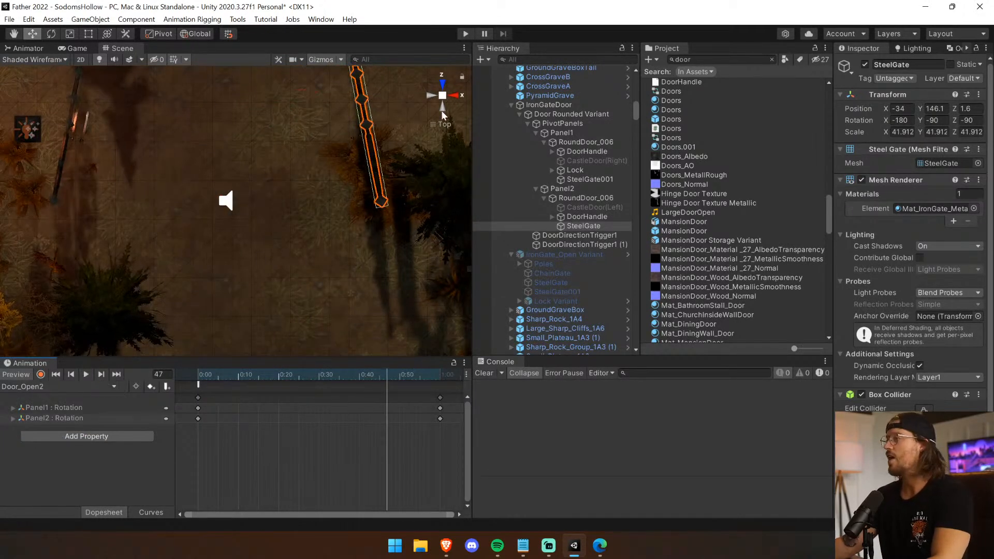
click(440, 108)
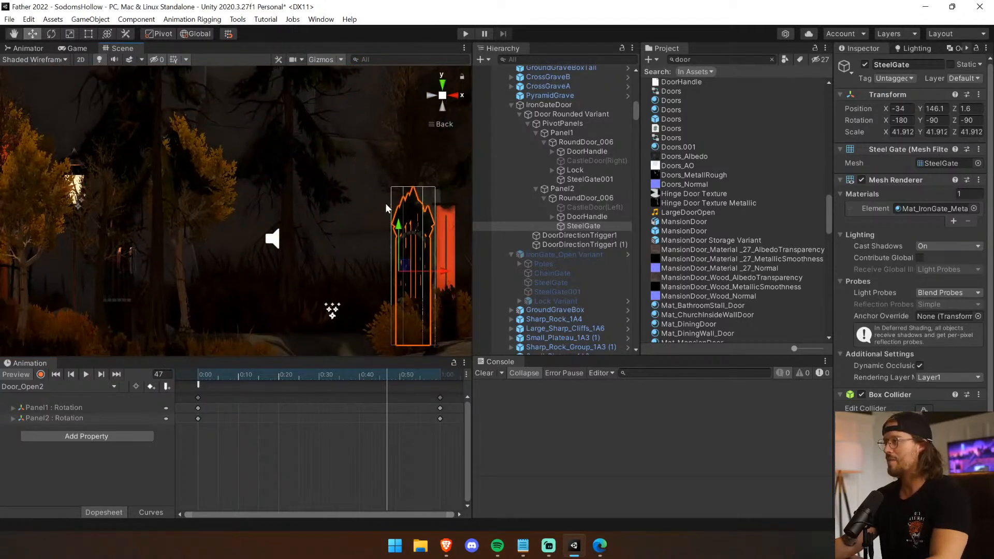
drag(225, 373, 197, 372)
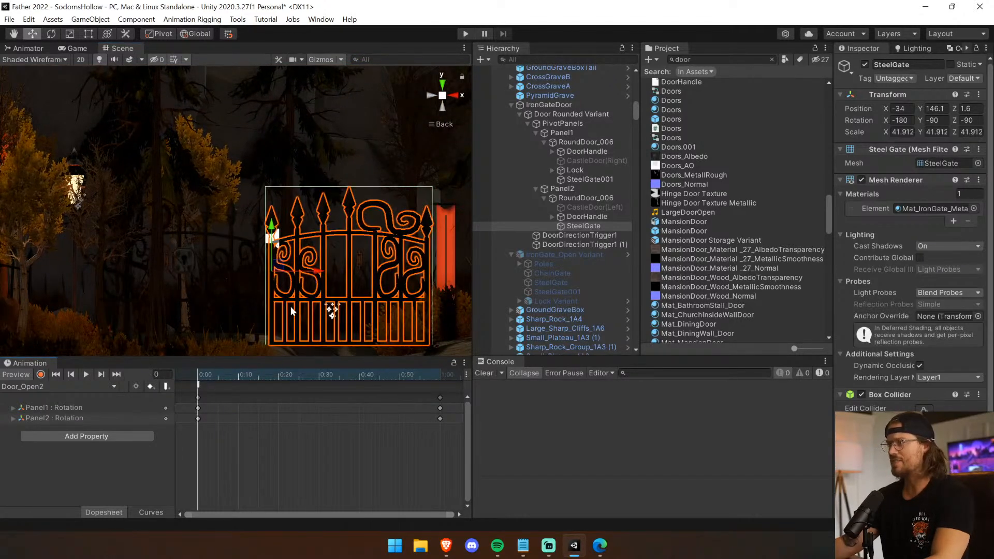
Copy the Box Collider component from SteelGate in Panel2 and remove it from that object.
click(594, 198)
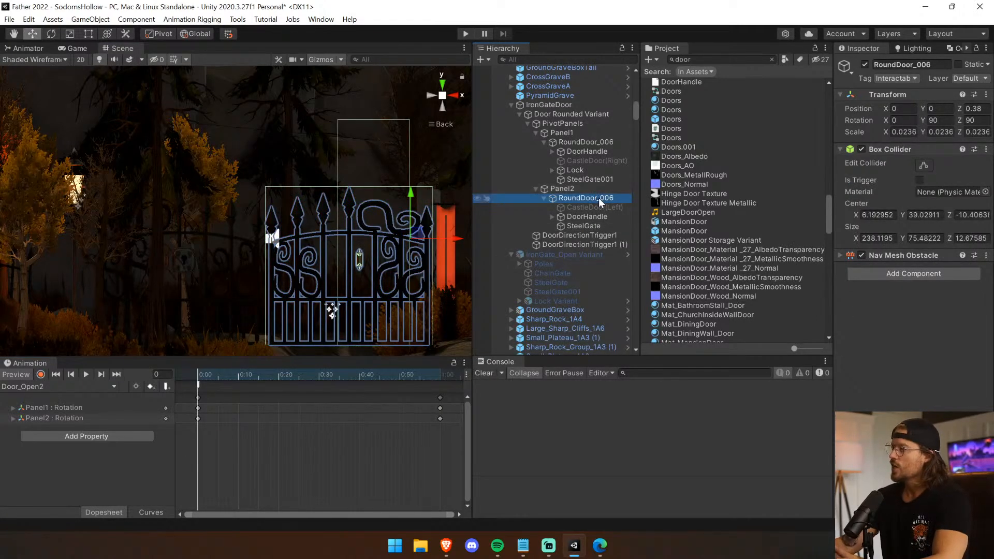
click(583, 226)
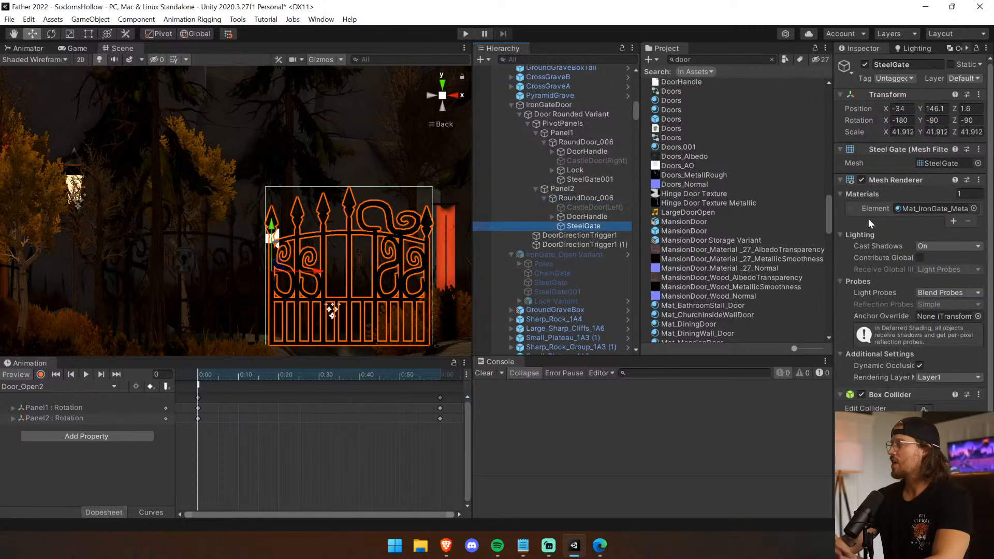
right_click(881, 395)
click(913, 327)
right_click(891, 395)
click(936, 283)
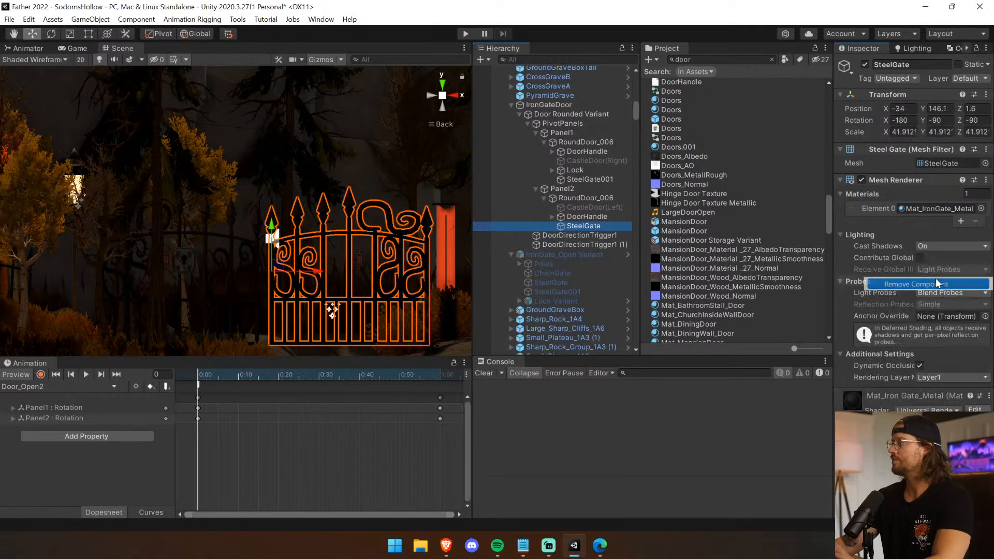
Try to paste the copied Box Collider values onto the Box Collider of Panel2's RoundDoor_006.
click(574, 198)
right_click(881, 149)
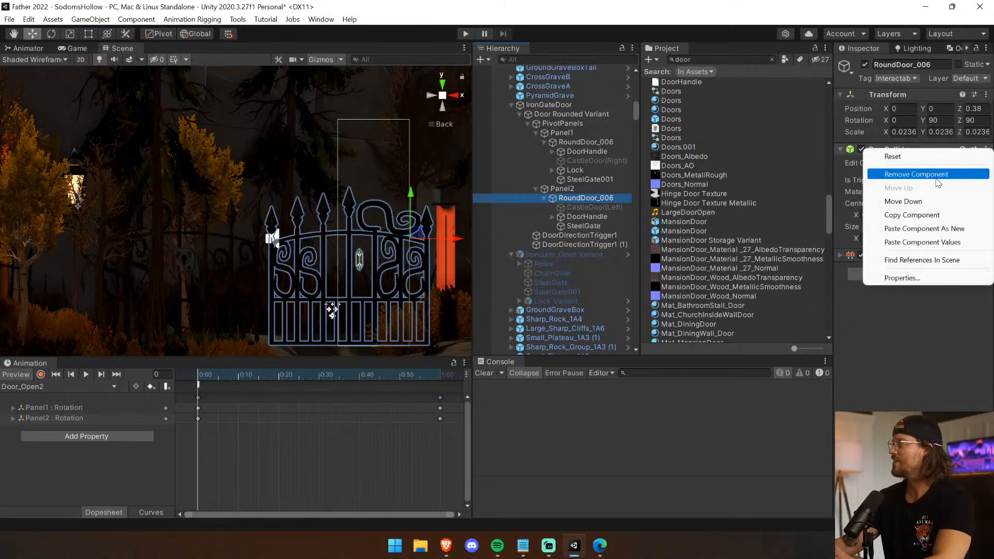
click(963, 243)
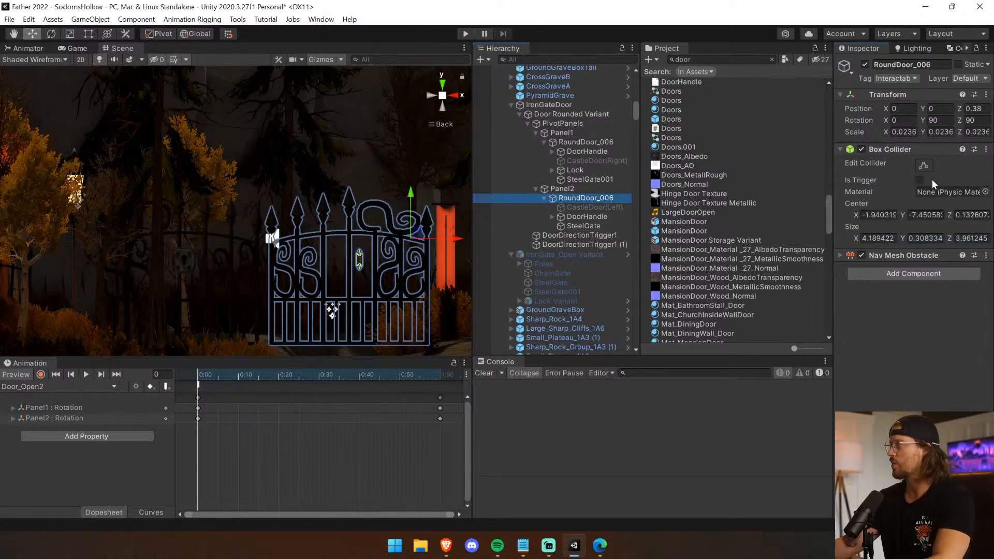
Resize the Box Collider of Panel2's RoundDoor_006 to the gate's outline, about 183.7 in X and 180 in Y.
click(923, 165)
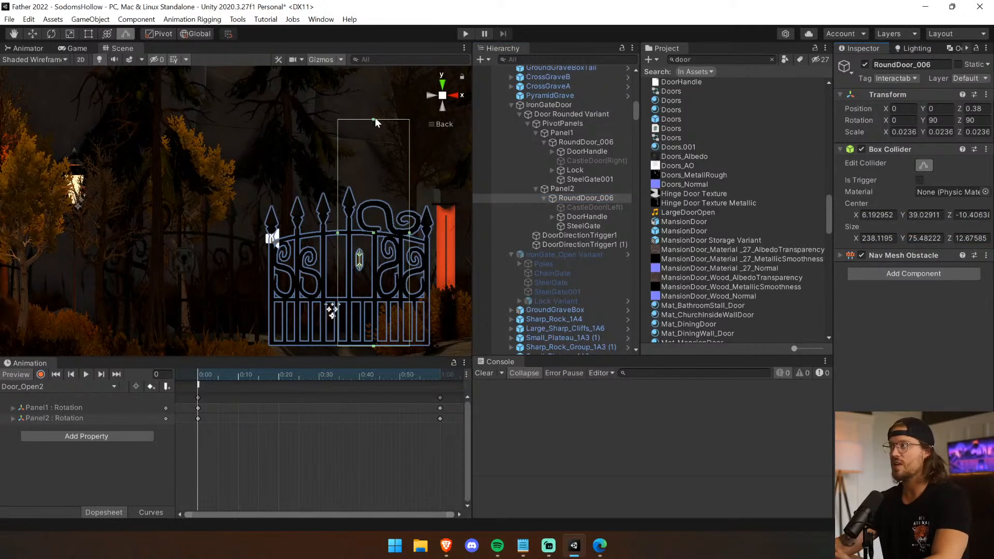
drag(374, 166, 375, 184)
drag(338, 256, 264, 266)
drag(409, 266, 431, 262)
drag(348, 346, 348, 354)
drag(349, 185, 349, 181)
drag(433, 269, 436, 271)
From the top view, fit that Box Collider's depth around the gate with a Z size of about 20 and a Z center of about 1.2.
alt+drag(326, 147, 486, 243)
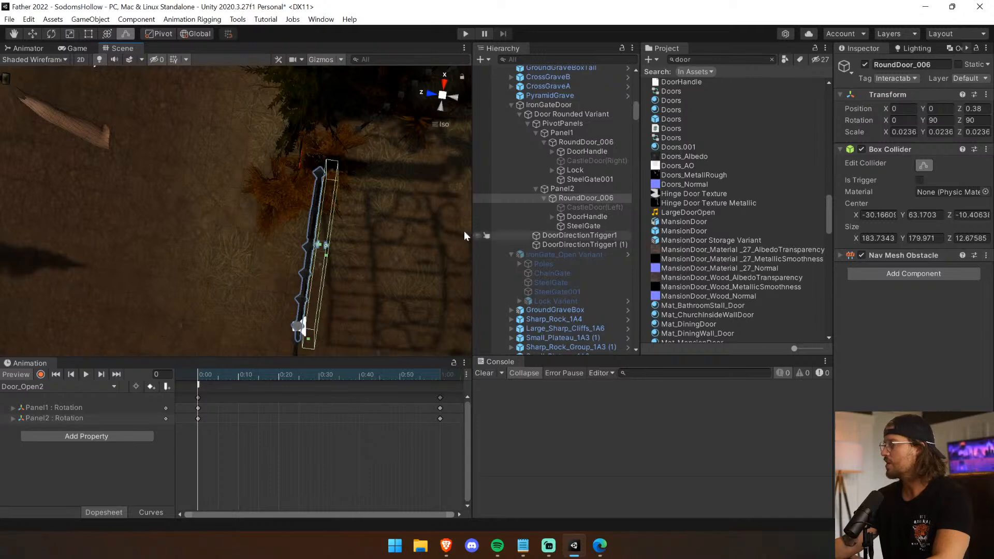
click(444, 86)
click(440, 83)
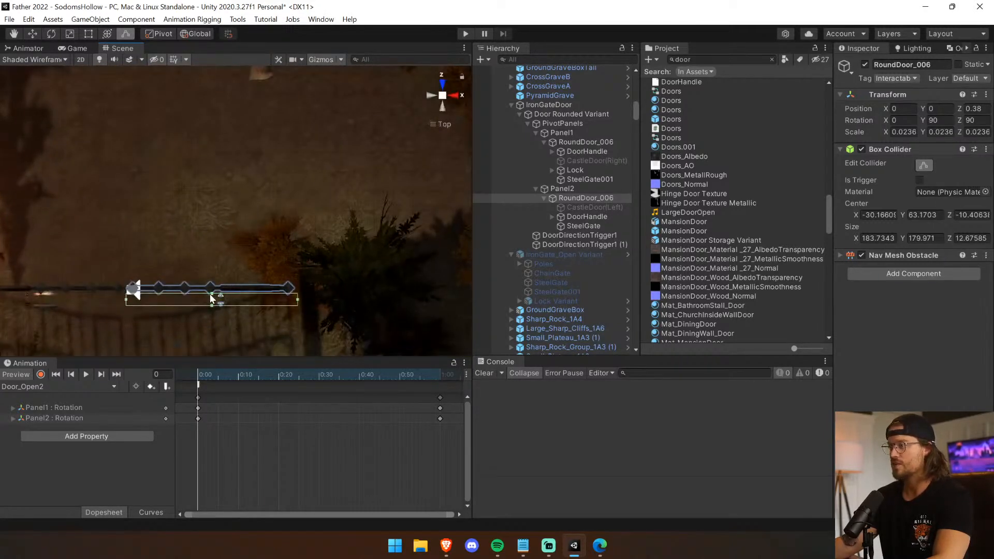
drag(210, 306, 213, 298)
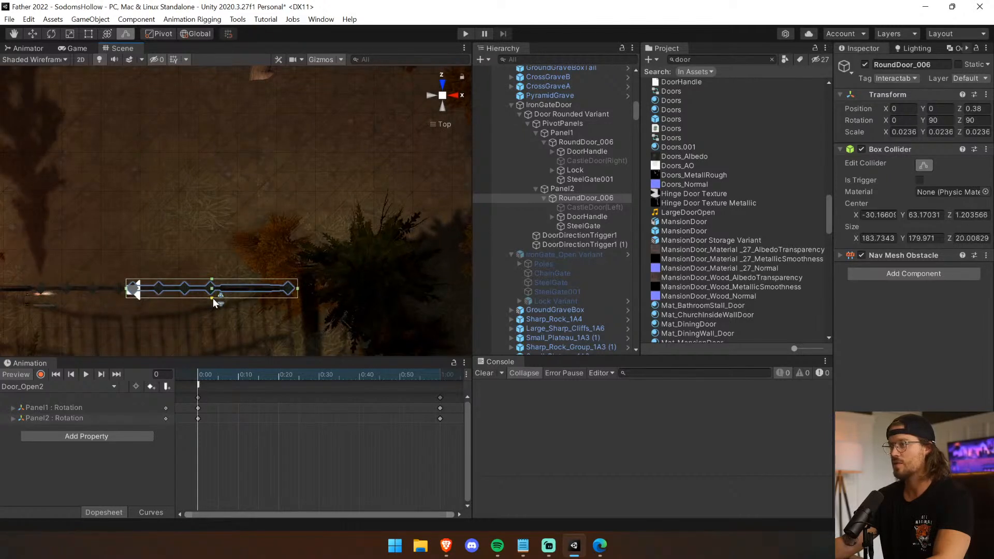
middle_drag(209, 296, 307, 262)
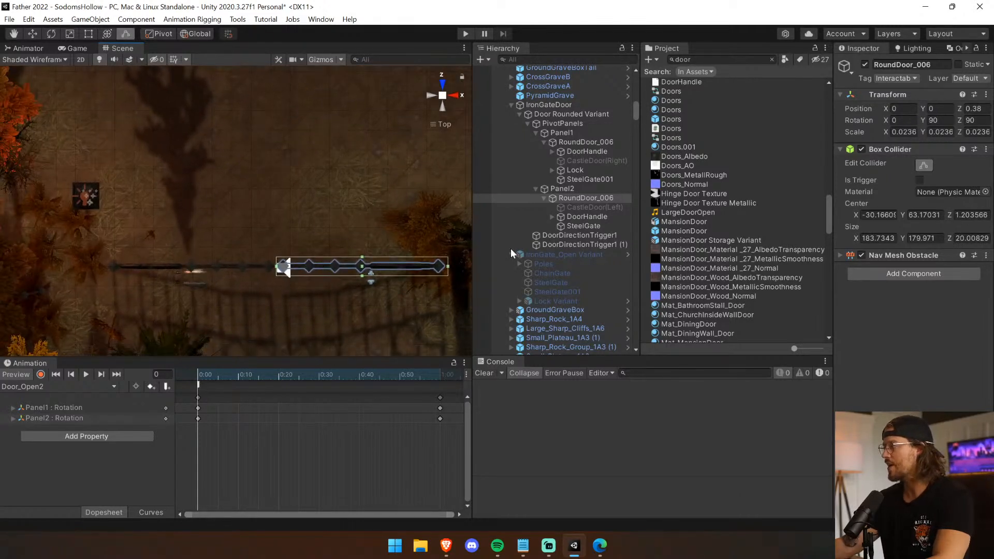
Remove the Box Collider component from SteelGate001 in Panel1.
click(595, 143)
middle_drag(403, 254, 434, 246)
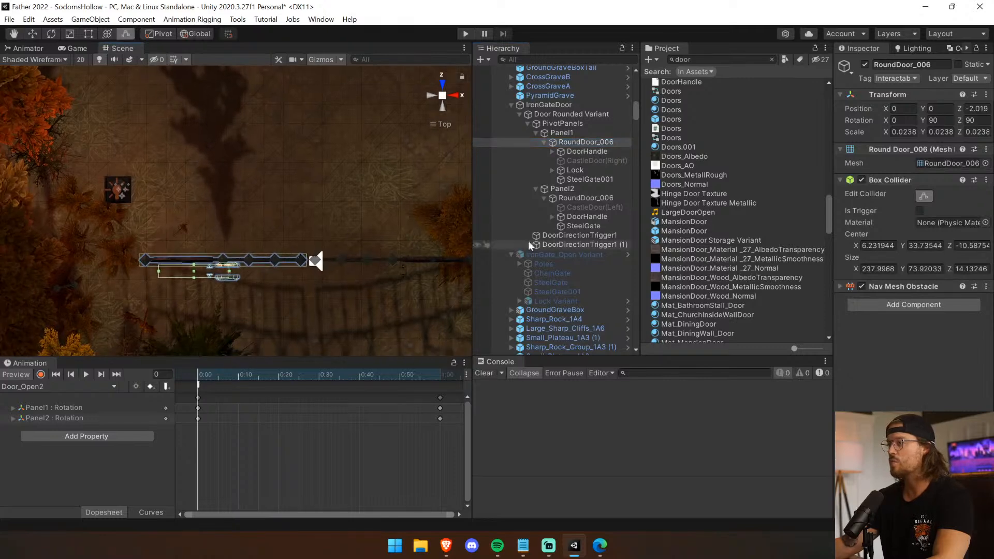
click(922, 196)
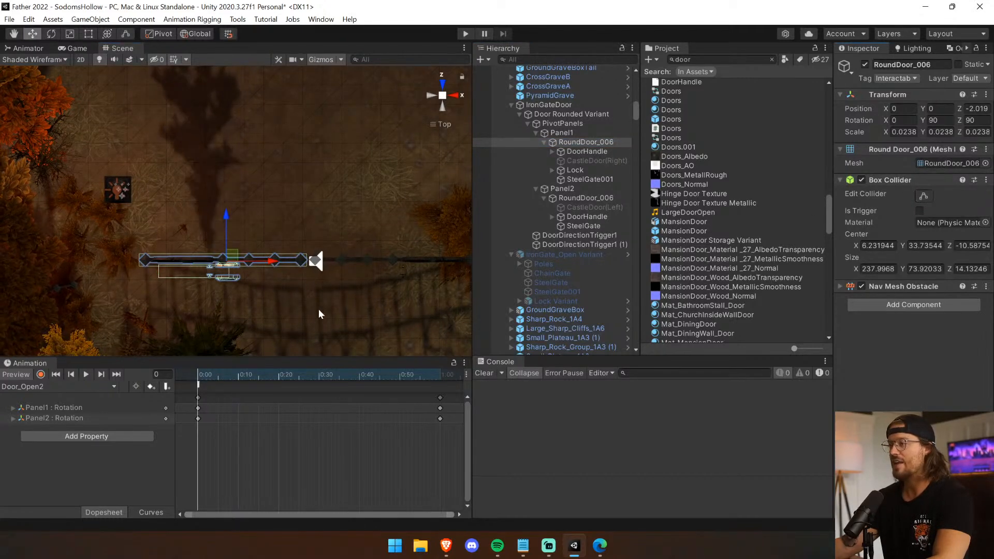
click(590, 179)
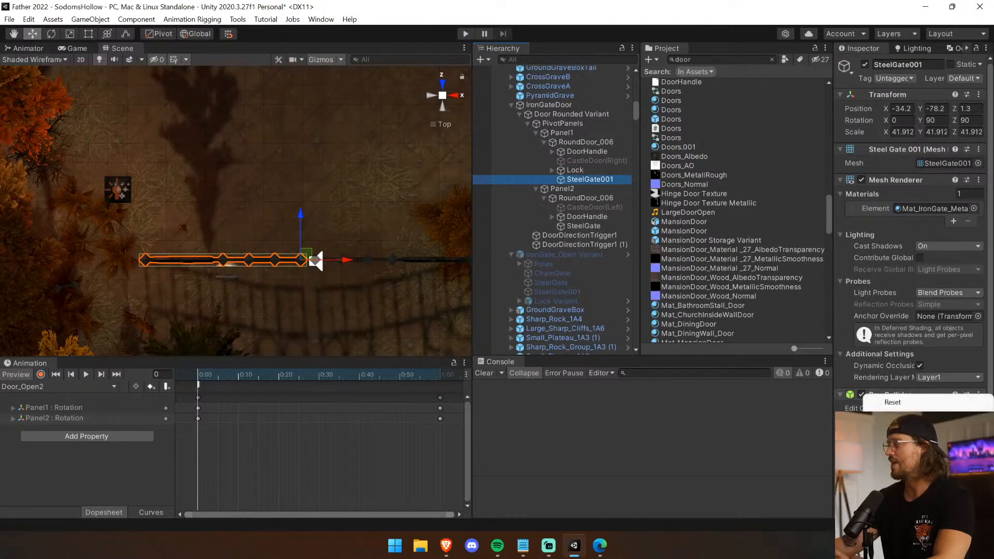
click(564, 133)
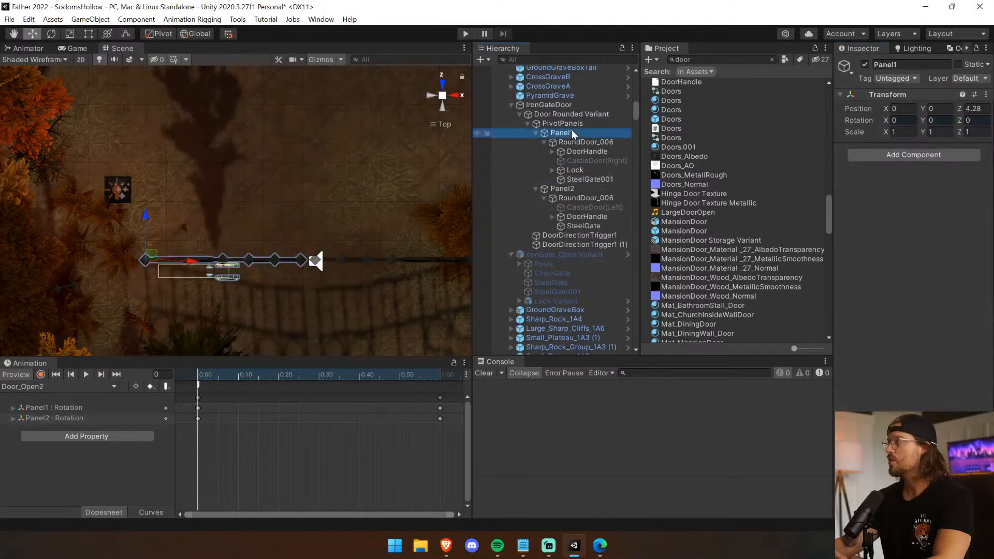
click(578, 123)
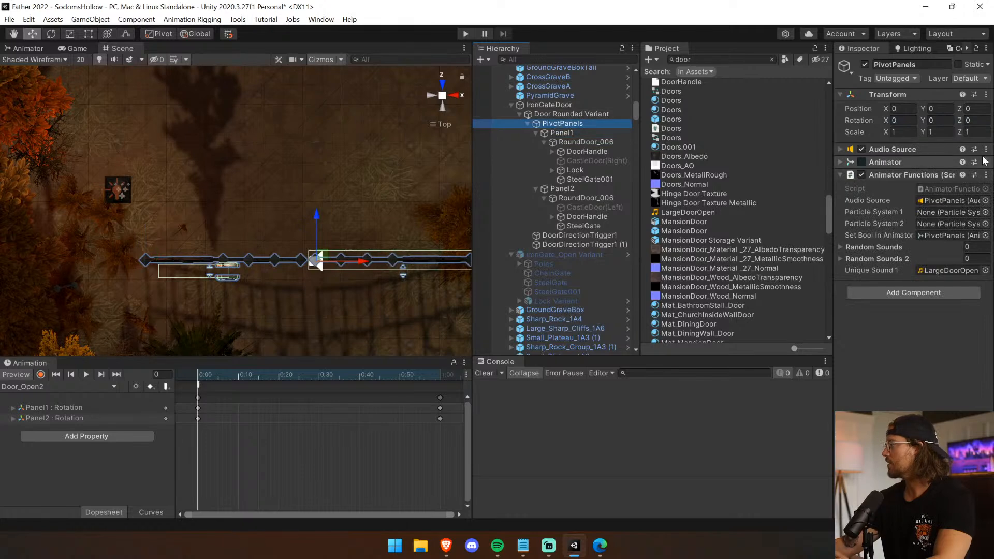
Fit the Box Collider of Panel1's RoundDoor_006 around the gate, with a size of about 175.4 in Y and 12.9 in Z.
click(605, 143)
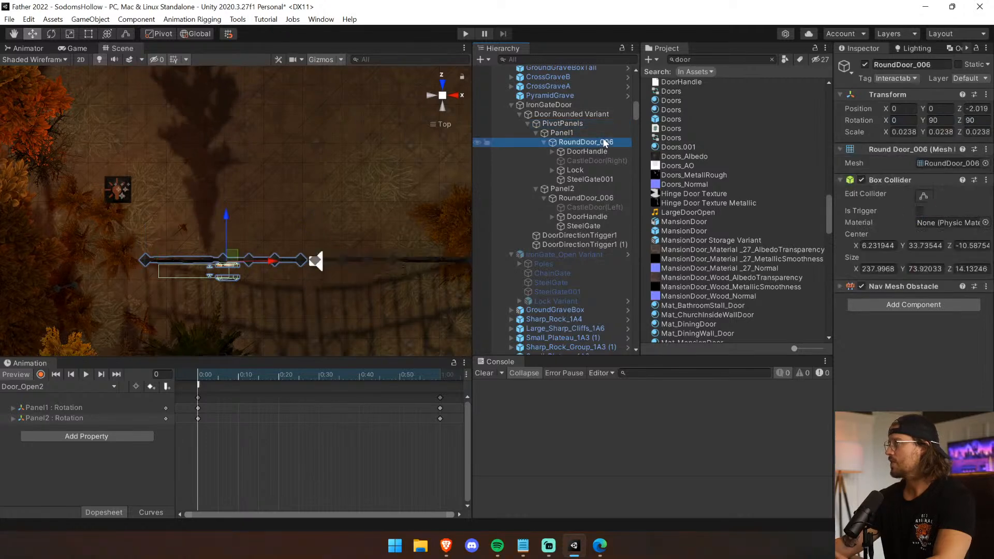
click(925, 196)
drag(144, 271, 138, 269)
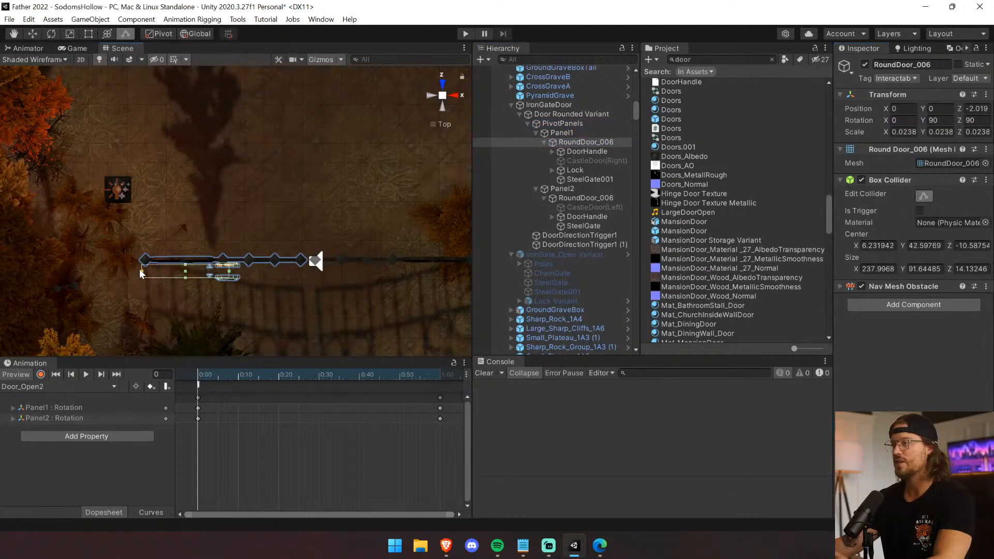
drag(315, 270, 308, 270)
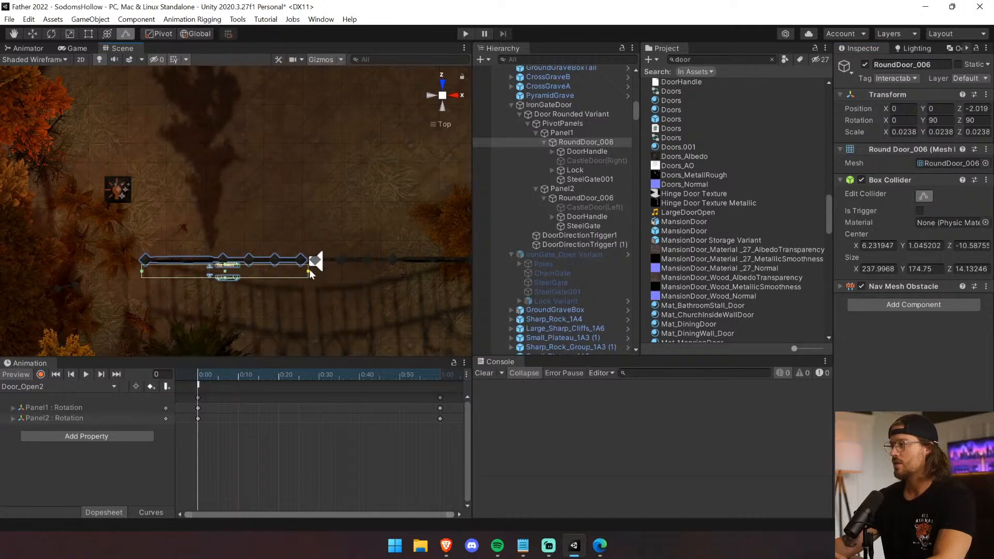
drag(224, 265, 226, 253)
drag(142, 265, 141, 266)
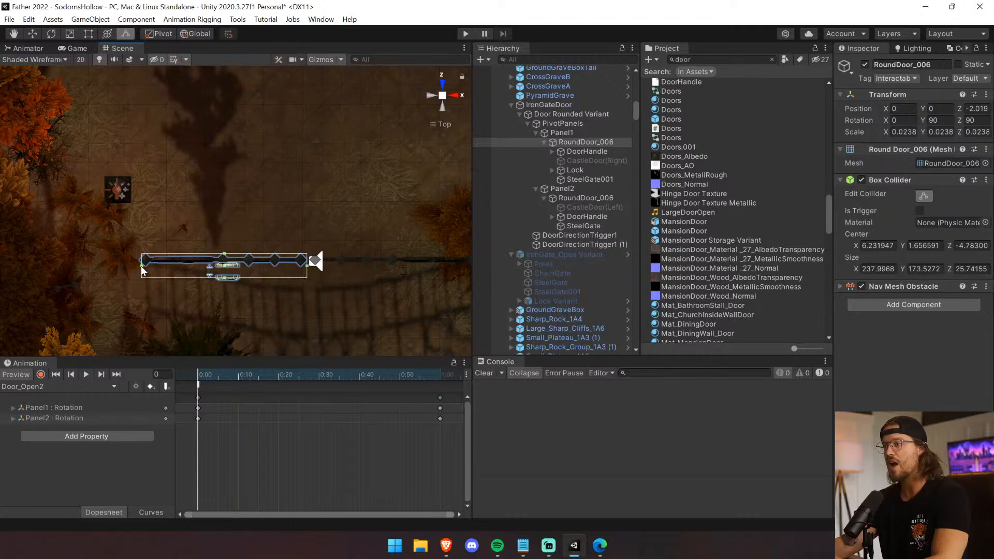
drag(227, 277, 228, 266)
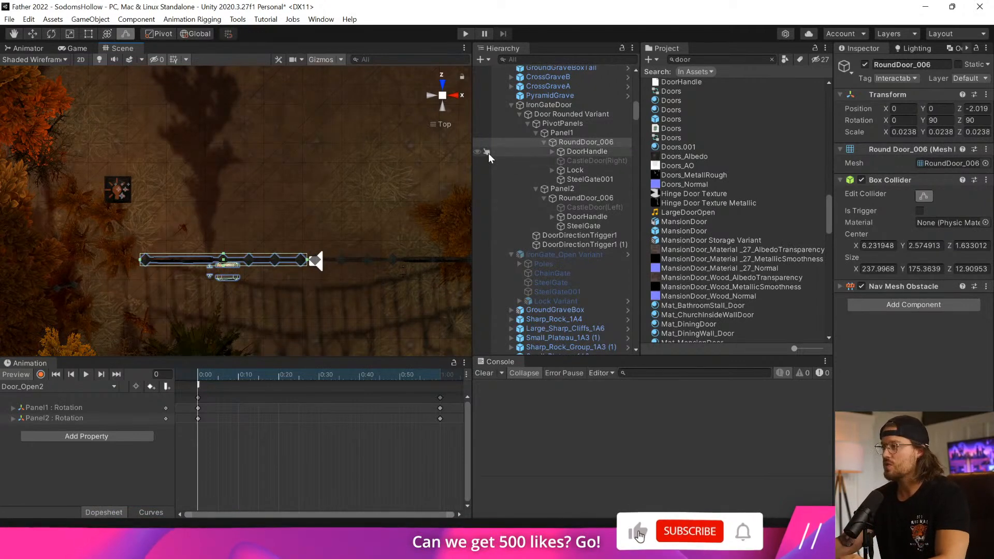
click(32, 33)
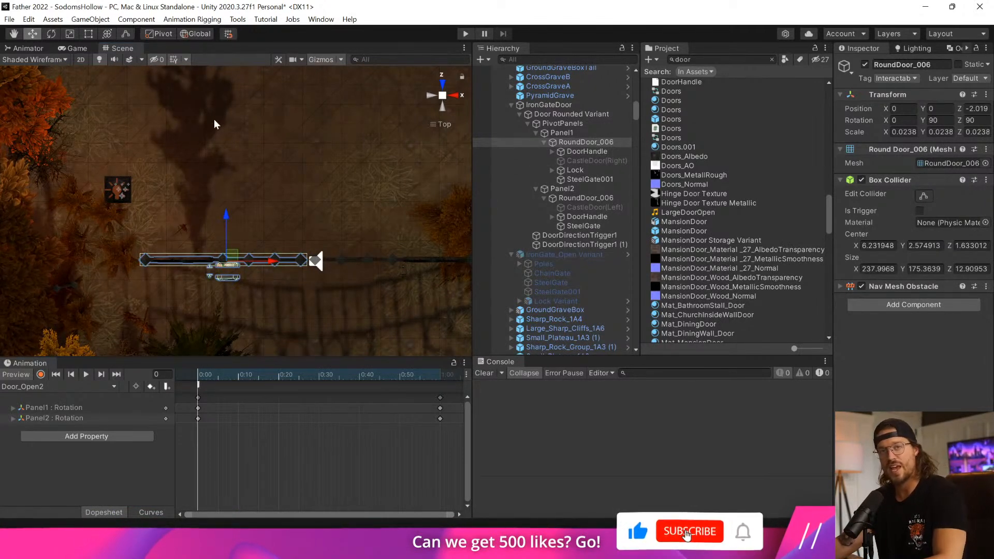
Move Panel1's Lock to the seam between the two gate wings, at Y -86.5 and Z -5.3.
middle_drag(312, 201, 271, 186)
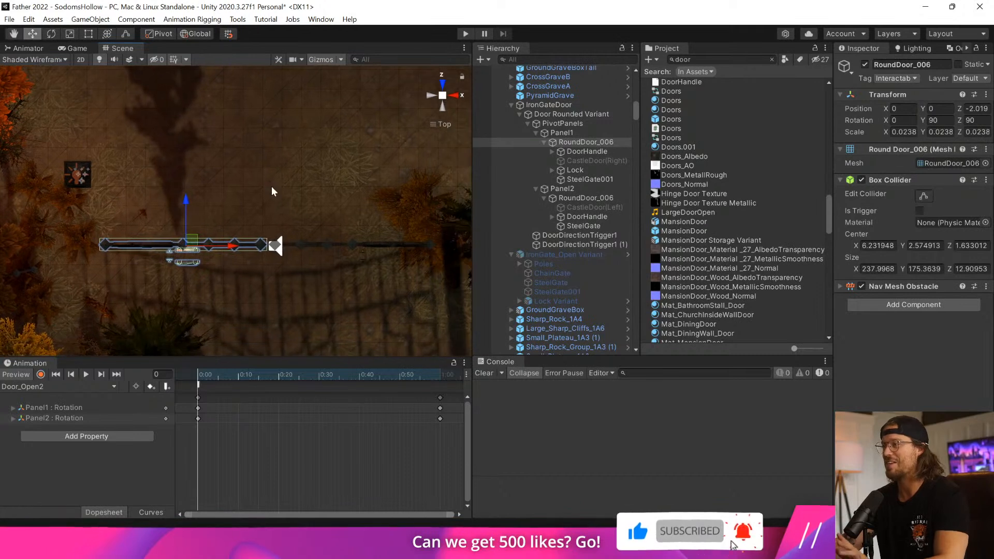
click(579, 170)
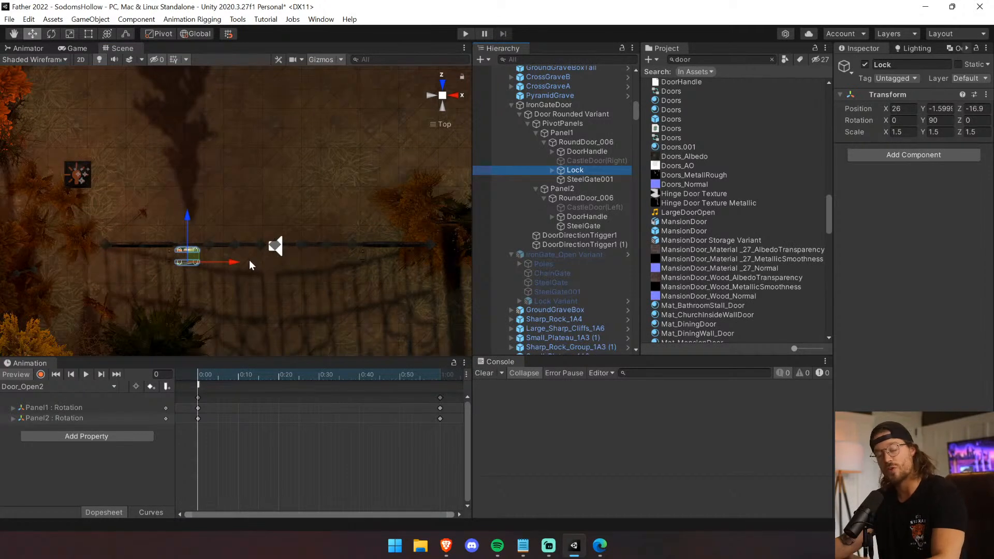
drag(241, 263, 308, 262)
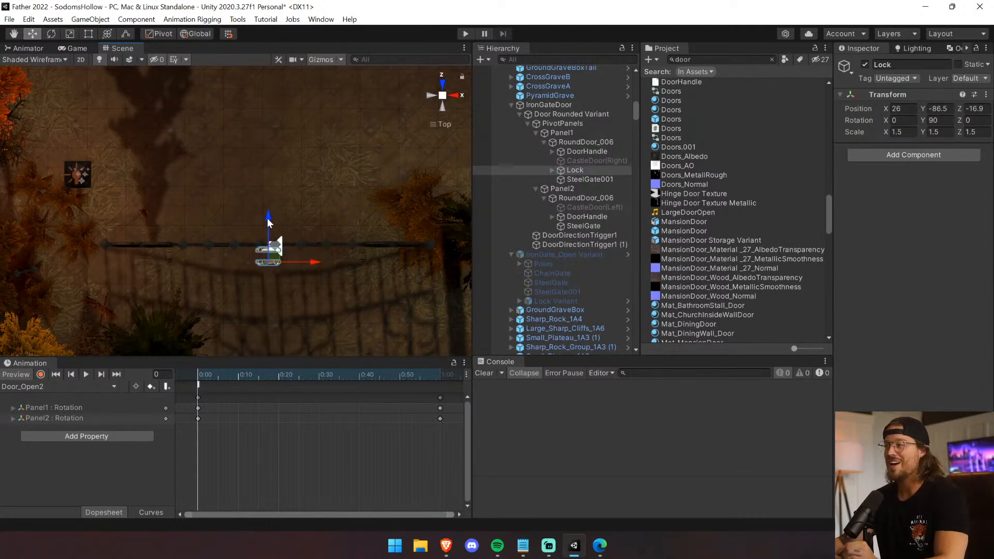
drag(267, 222, 268, 207)
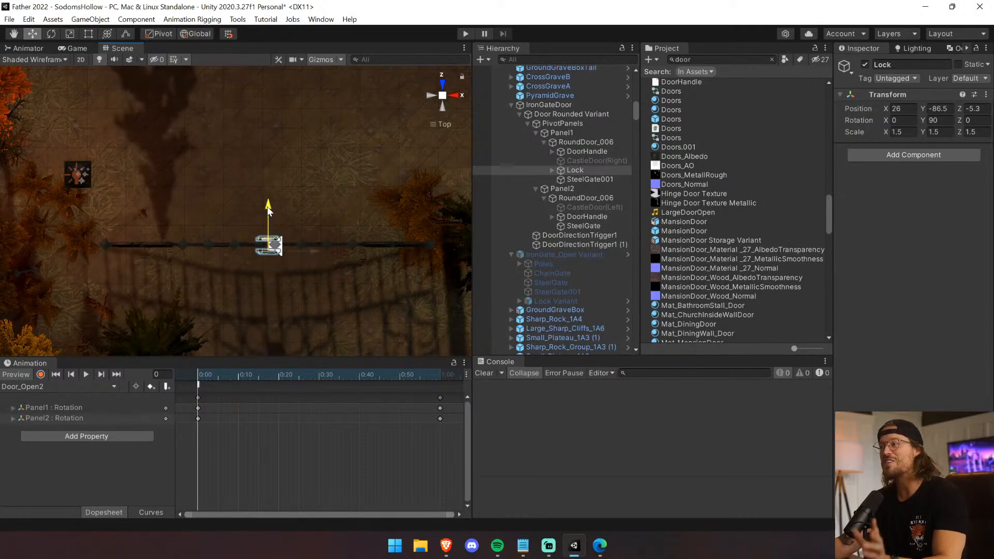
From the front view, lower the Lock on the gate to an X position of 5.6.
right_drag(313, 259, 313, 288)
scroll(368, 257, up, 3)
middle_drag(334, 311, 327, 260)
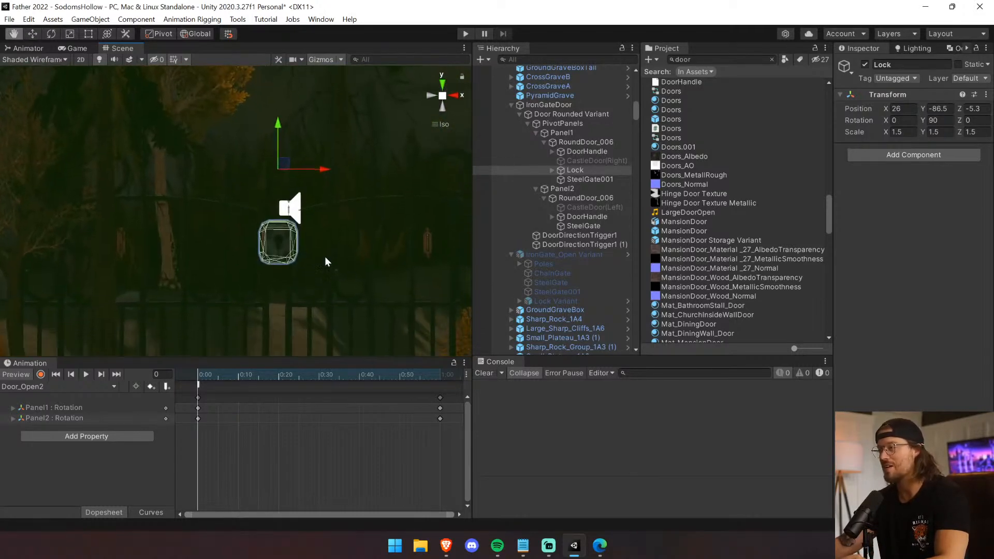
scroll(335, 287, up, 5)
scroll(334, 287, up, 1)
right_drag(329, 278, 812, 306)
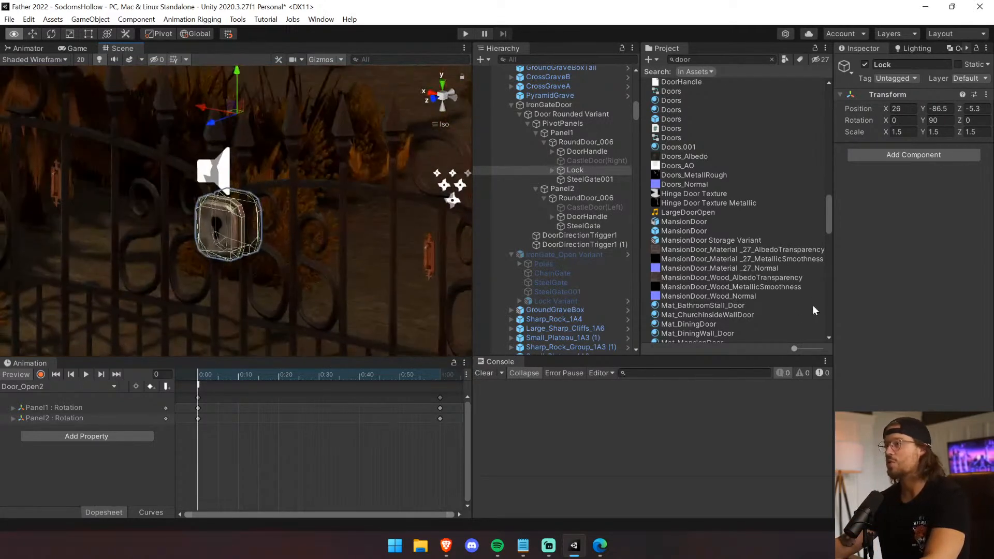
click(437, 98)
middle_drag(163, 256, 230, 180)
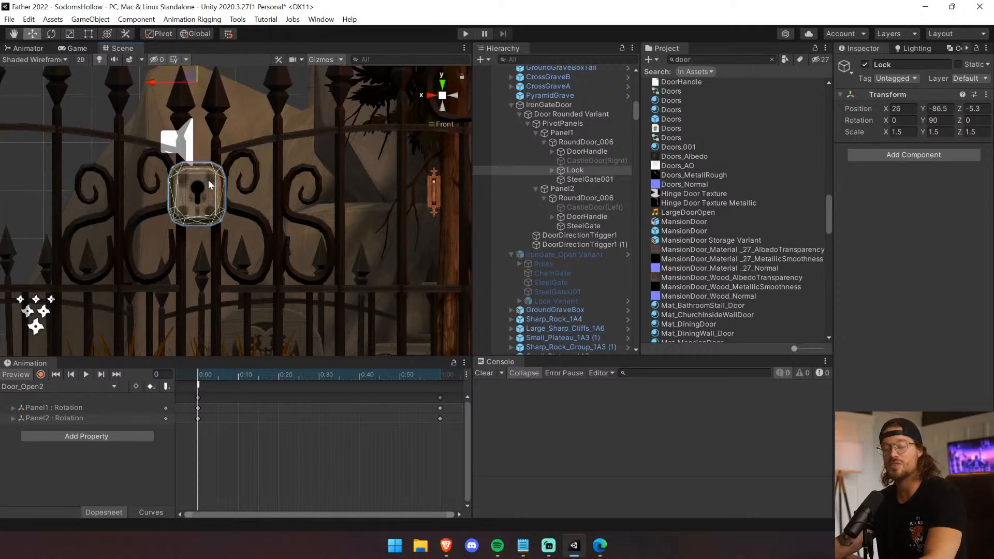
middle_drag(207, 92, 221, 136)
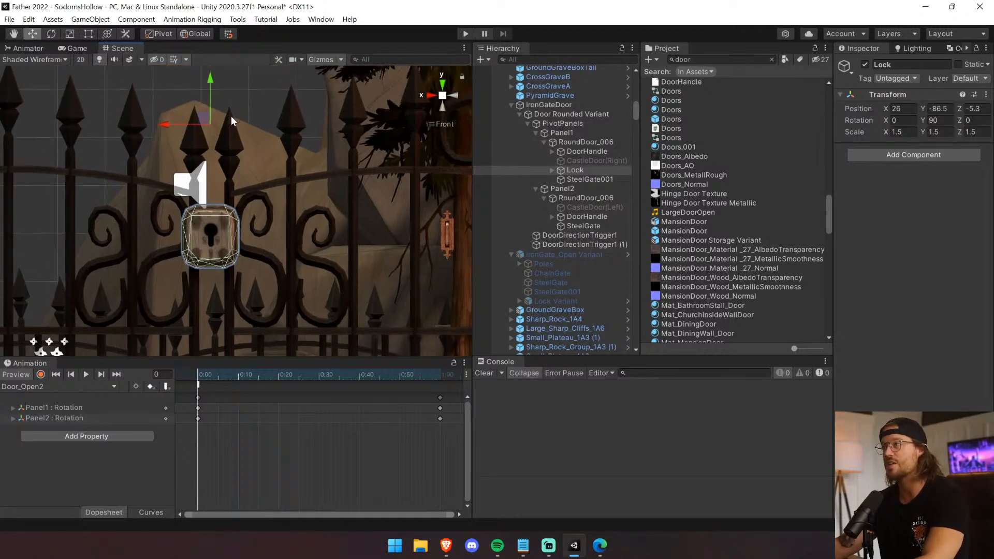
drag(211, 78, 207, 119)
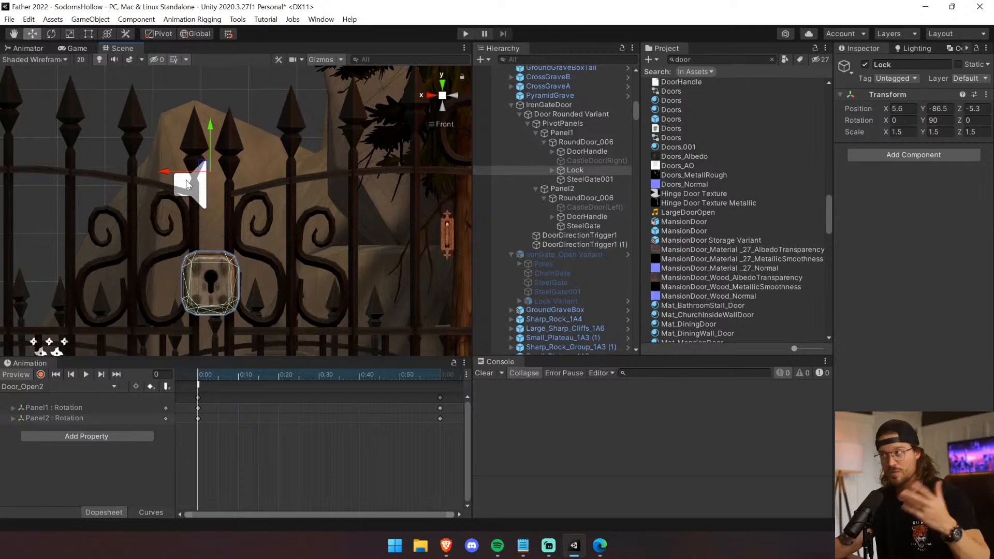
scroll(317, 239, down, 6)
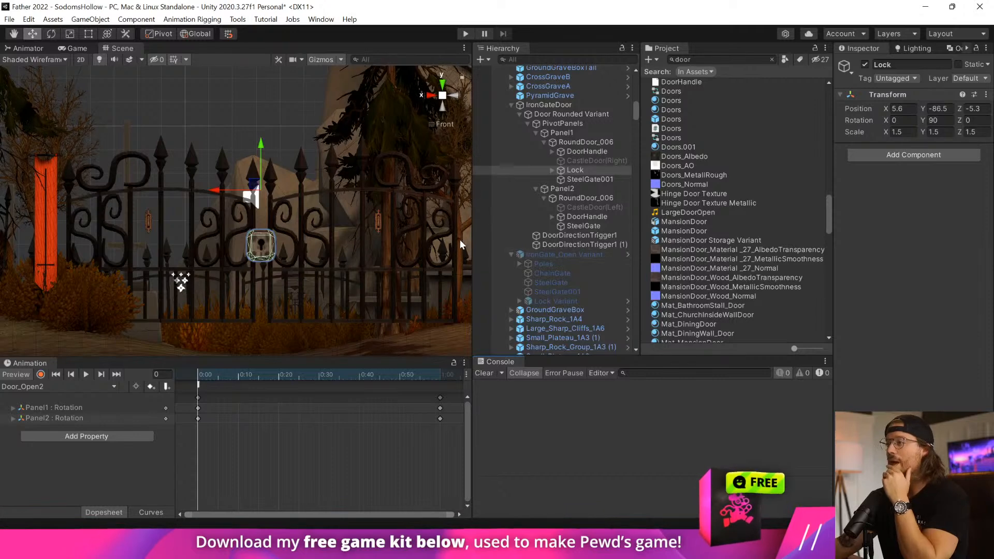
scroll(242, 255, up, 3)
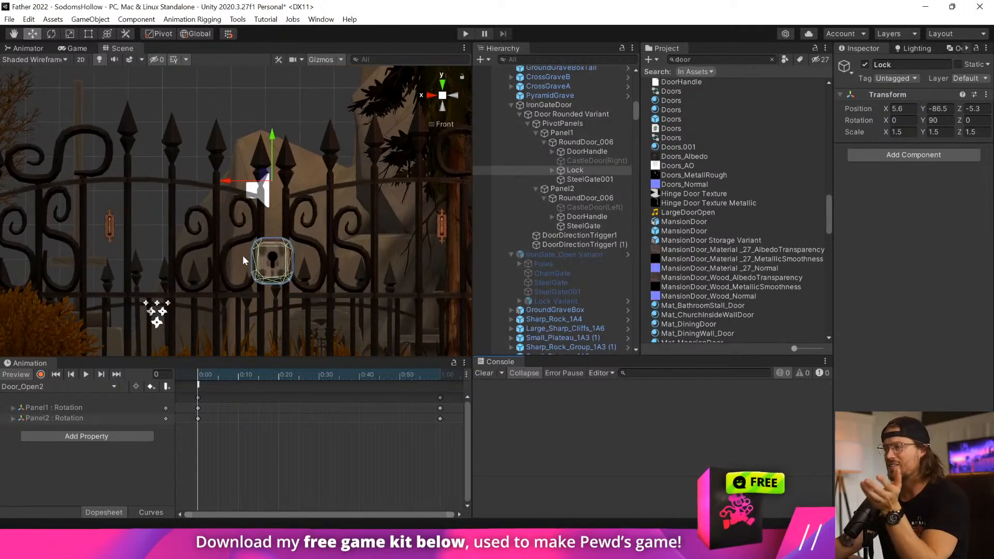
Activate the disabled IronGate_Open Variant object in the scene.
click(269, 264)
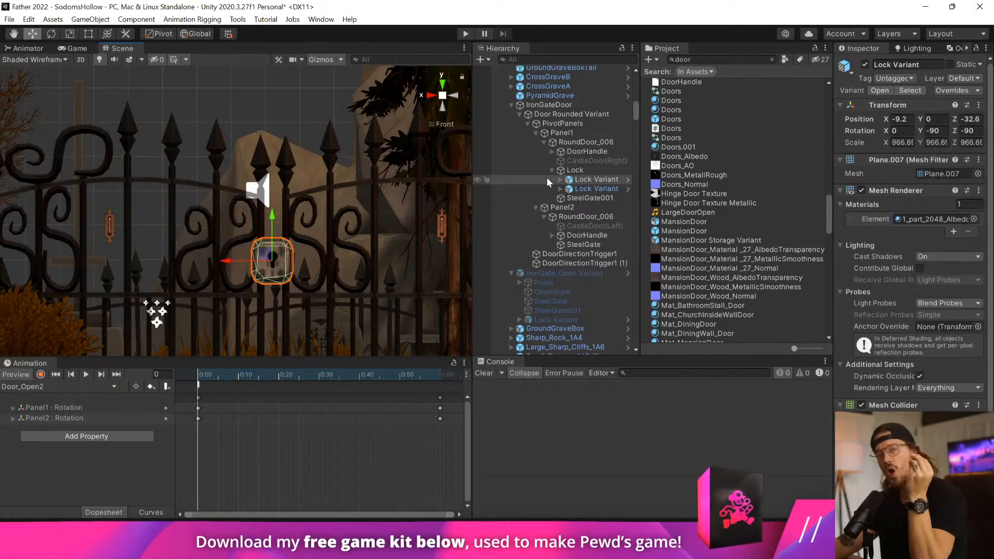
scroll(395, 198, down, 2)
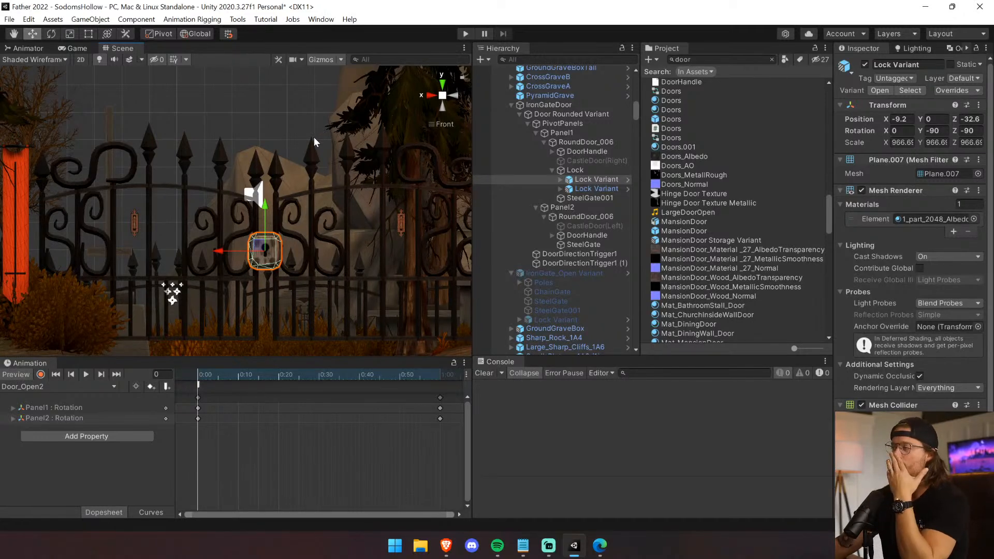
click(590, 134)
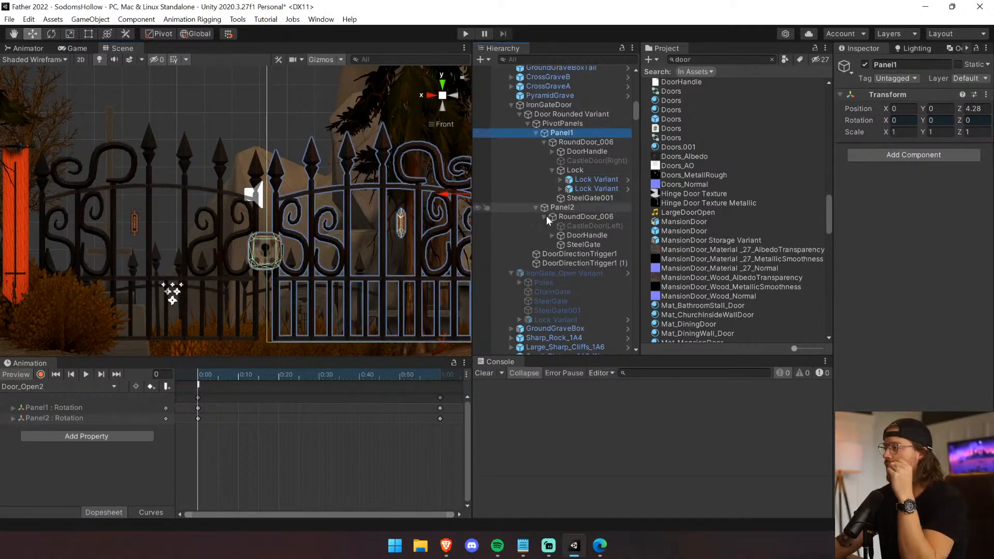
click(568, 289)
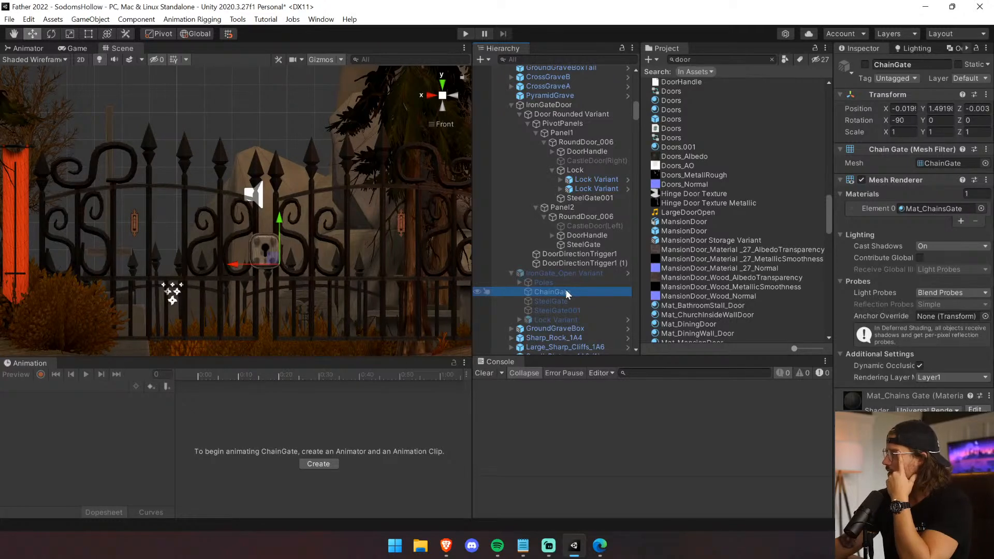
click(562, 299)
click(566, 281)
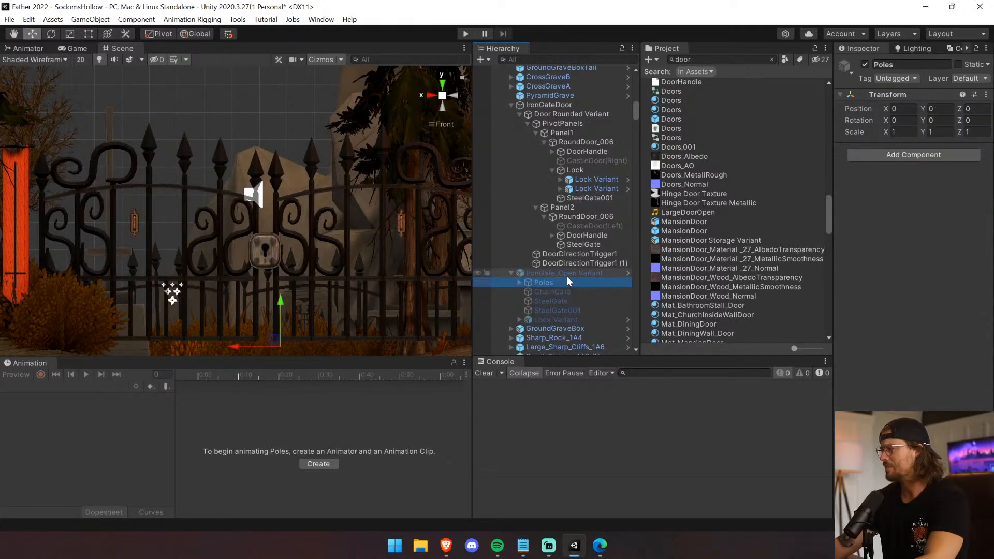
click(568, 274)
click(865, 65)
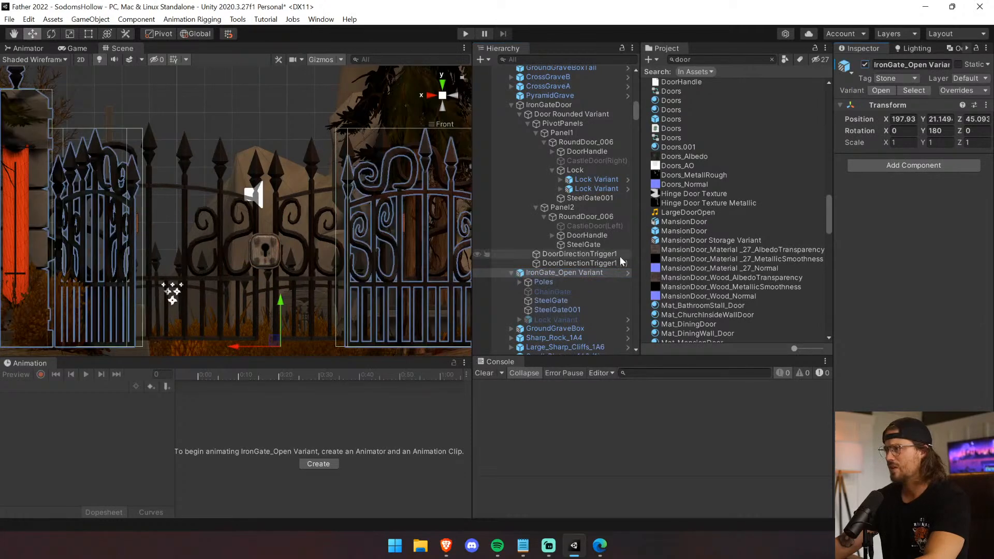
Activate the ChainGate inside IronGate_Open Variant and frame it in the scene view.
click(552, 292)
key(f)
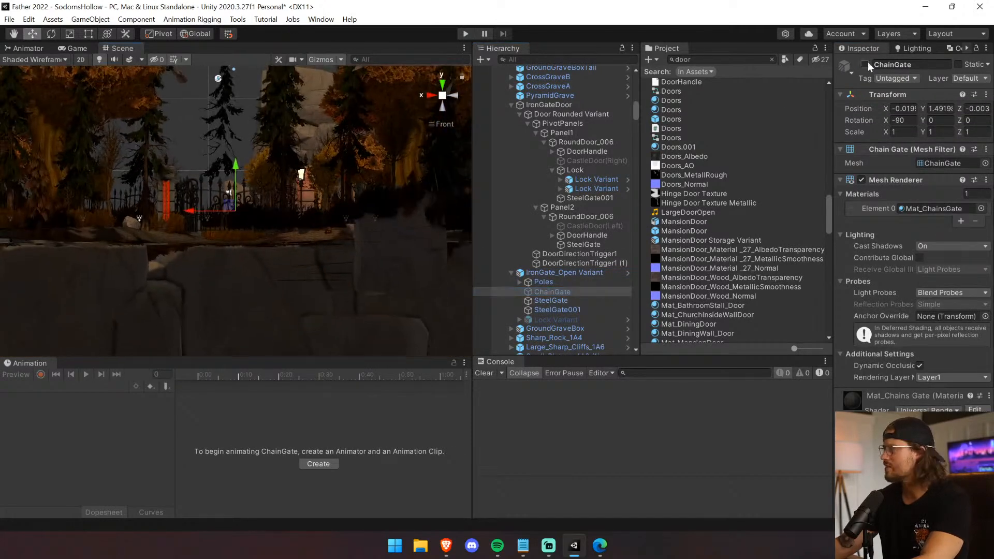
click(865, 65)
key(f)
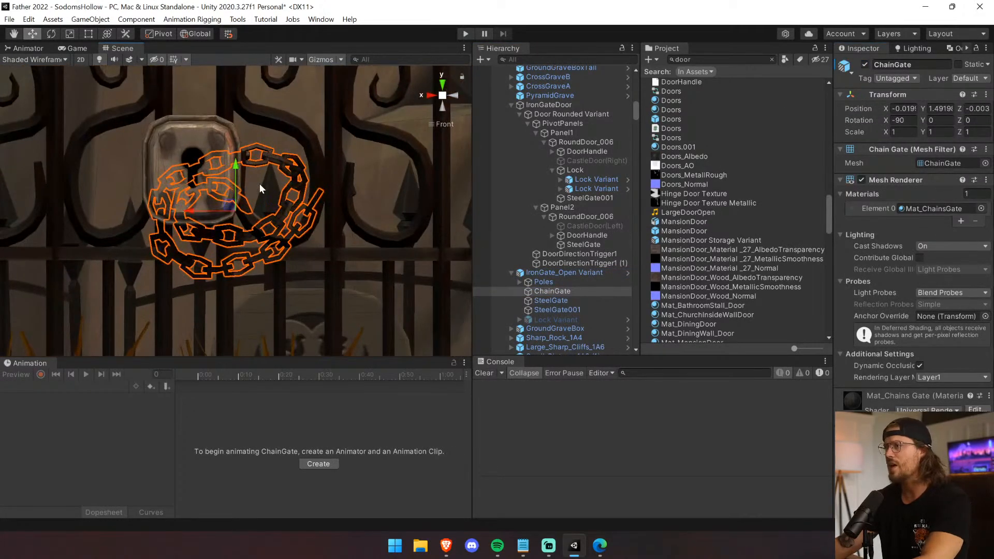
Copy the ChainGate from IronGate_Open Variant and deactivate the original.
click(570, 292)
key(Up)
key(Down)
key(Up)
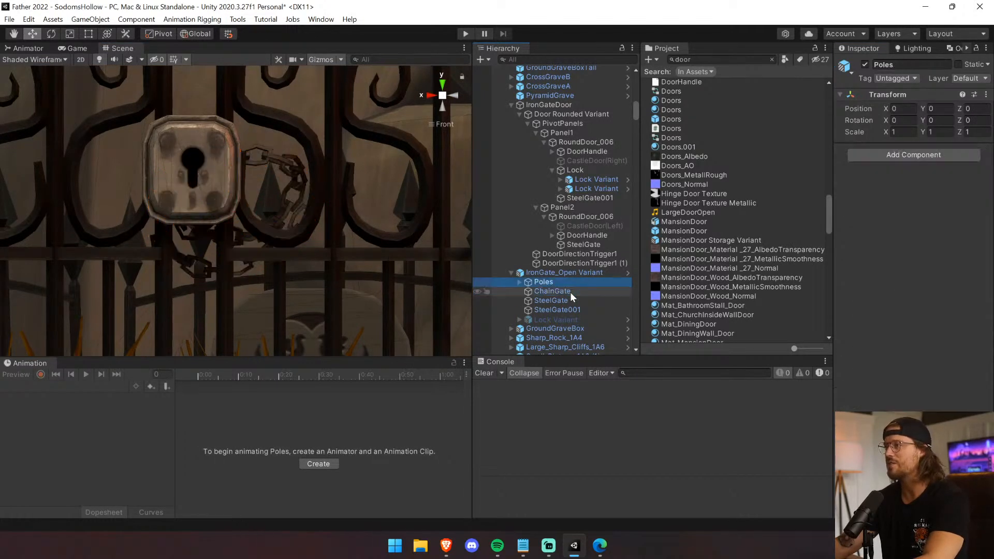
Paste the copied ChainGate as a child of the Lock object in Panel1's RoundDoor_006.
click(227, 139)
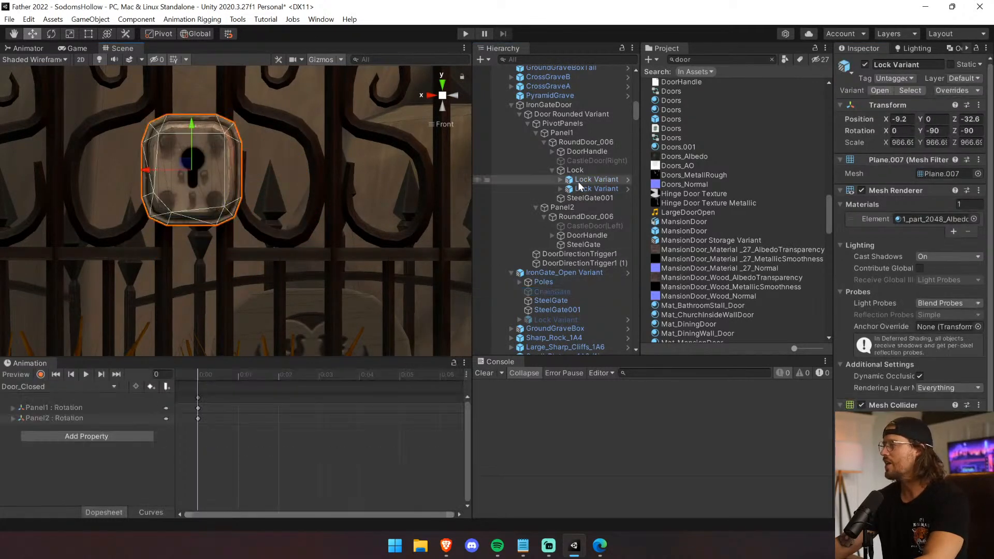
click(560, 179)
click(573, 187)
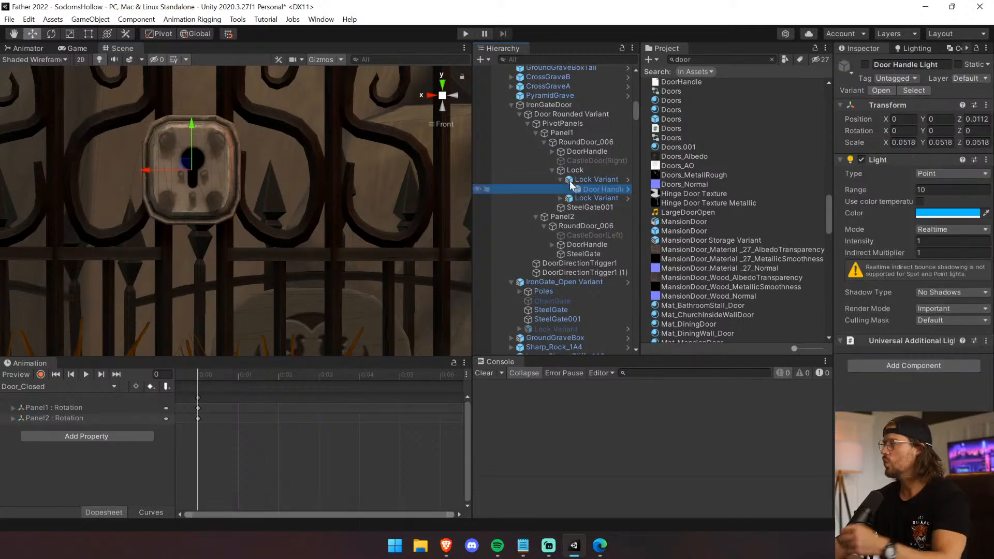
click(553, 170)
click(569, 169)
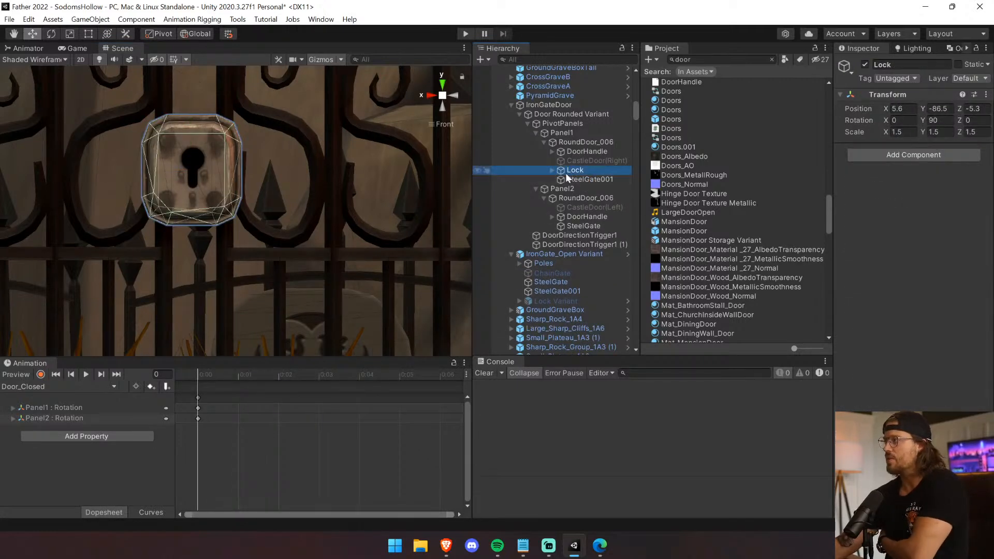
click(553, 170)
click(592, 208)
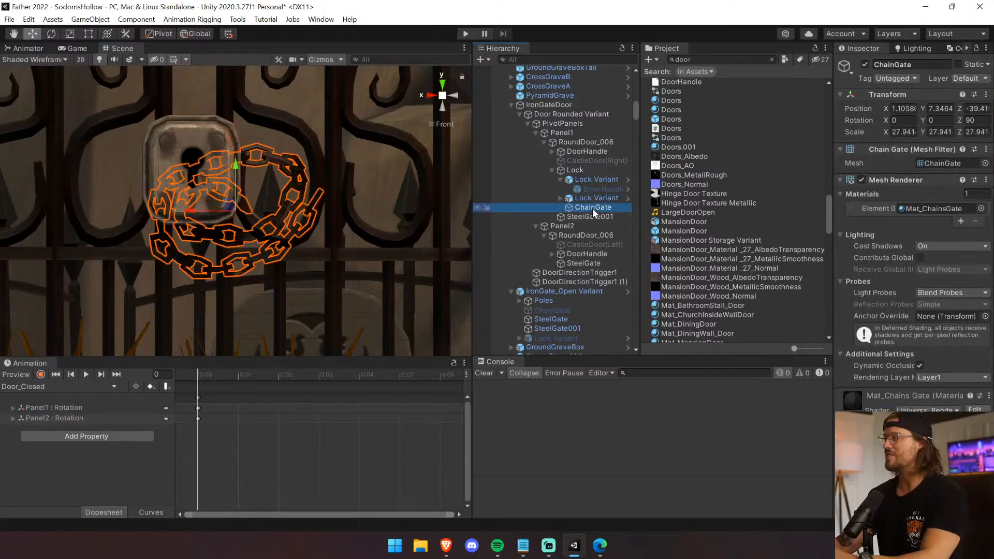
Zero the pasted ChainGate's position and move it around the lock, to about X -4.9 and Z -32.6.
text(0)
key(Tab)
text(0)
key(Tab)
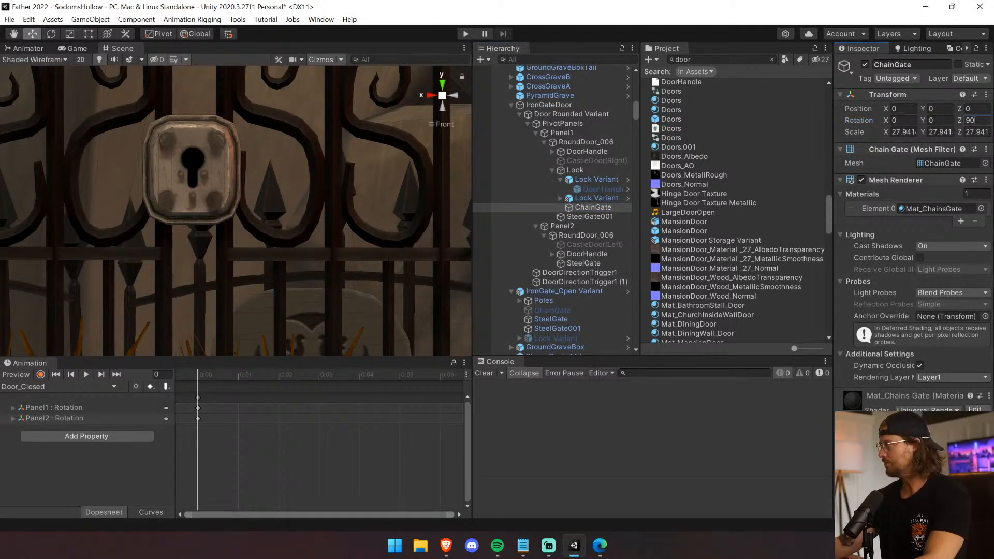
scroll(272, 214, down, 10)
scroll(222, 207, up, 7)
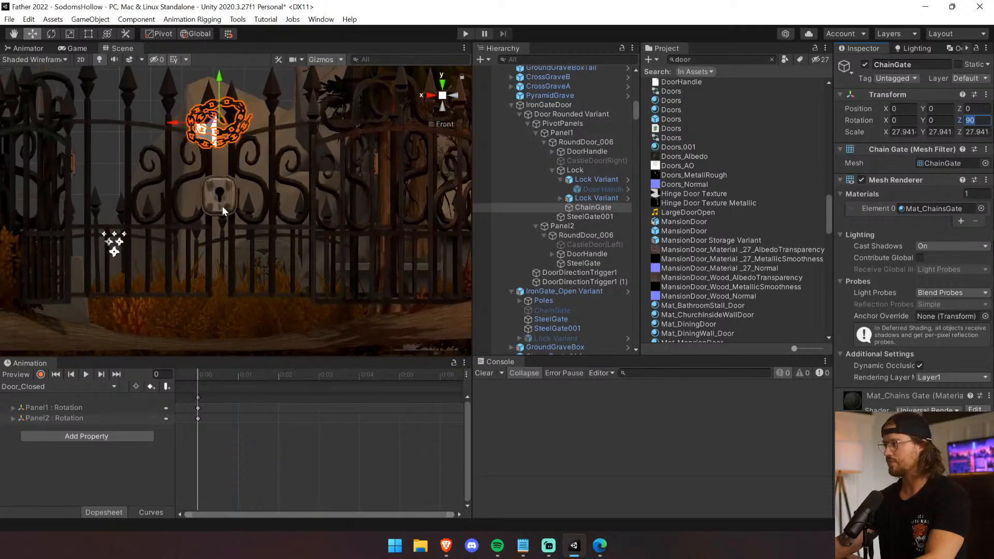
middle_drag(226, 150, 228, 175)
drag(216, 73, 295, 232)
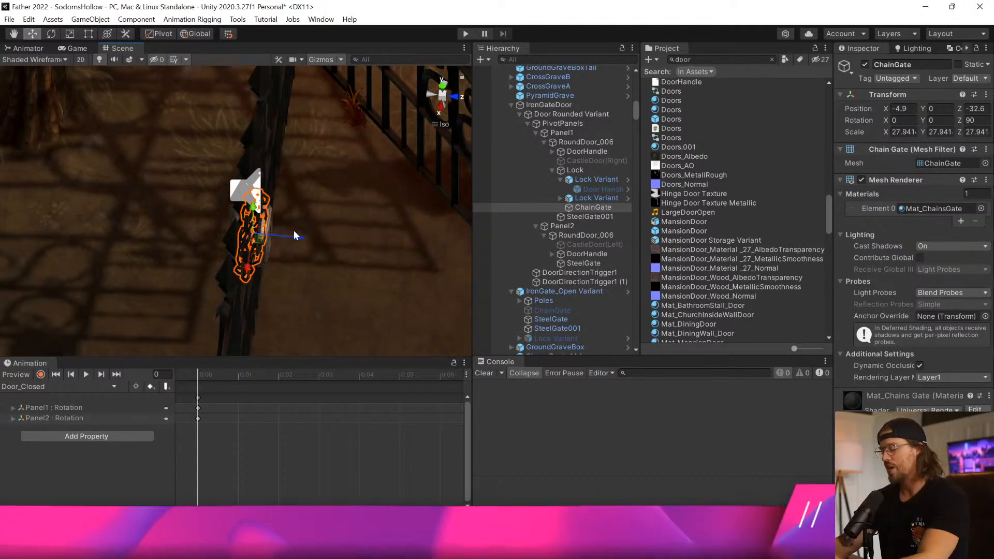
key(f)
click(455, 97)
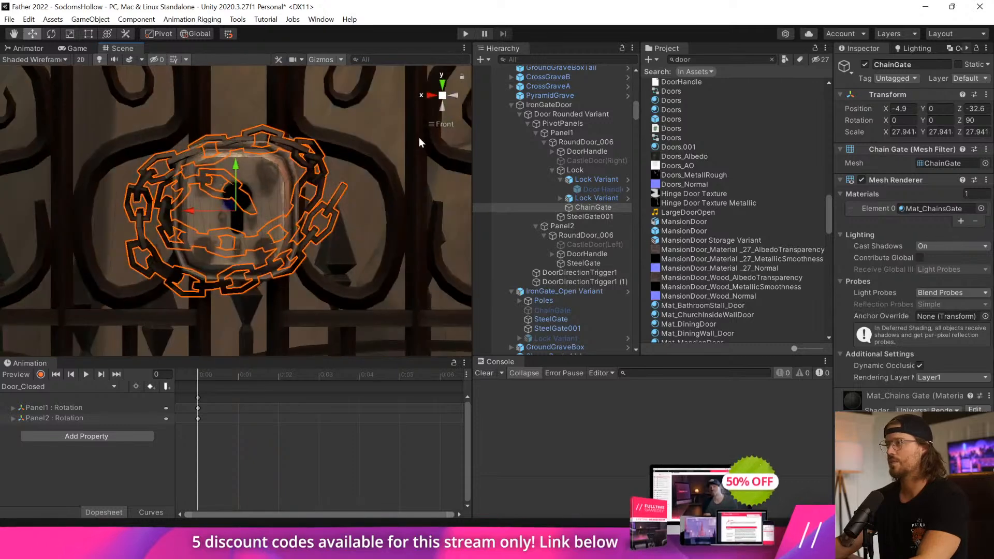
Lower the Lock Variant slightly within the chain and check the gate's alignment from the side and front.
click(260, 170)
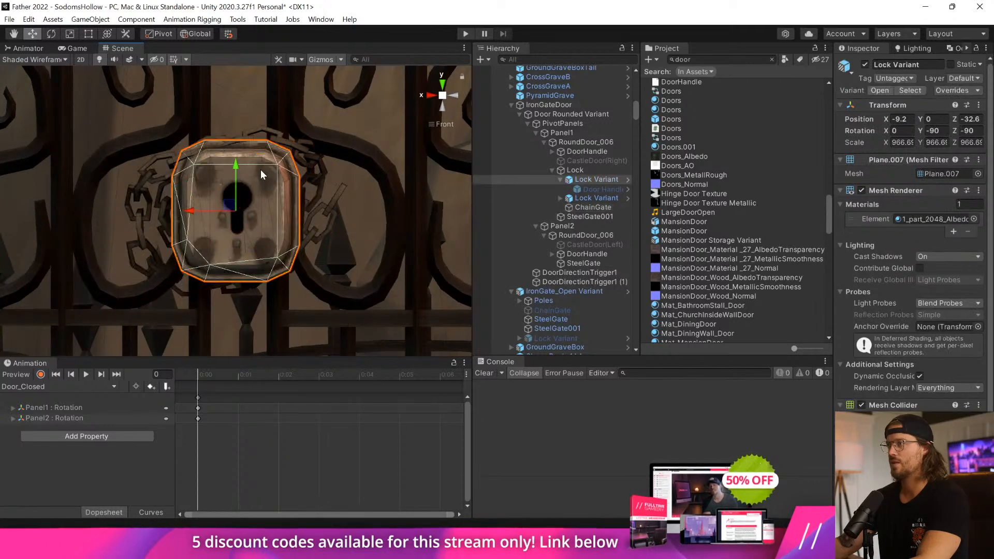
drag(236, 166, 237, 182)
click(428, 153)
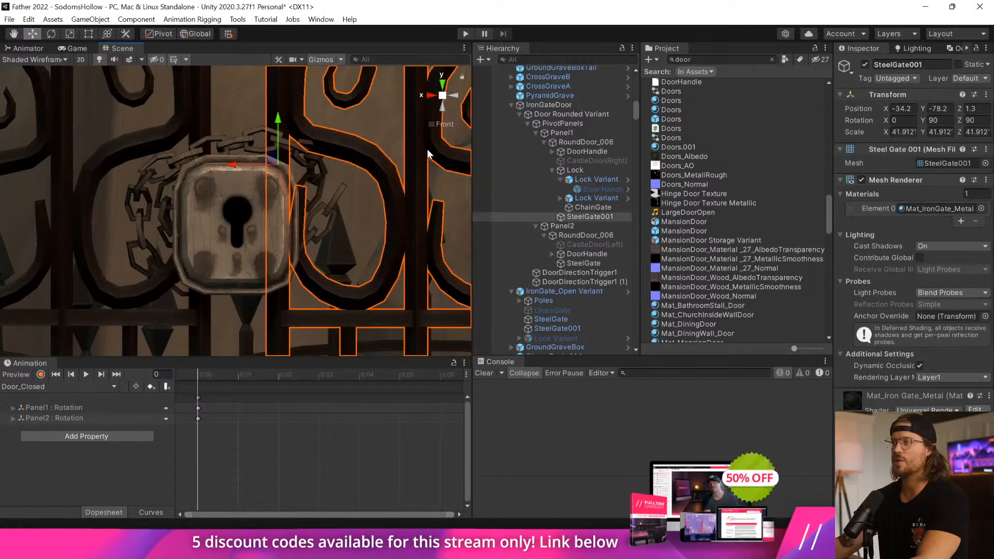
alt+drag(422, 147, 403, 138)
click(429, 97)
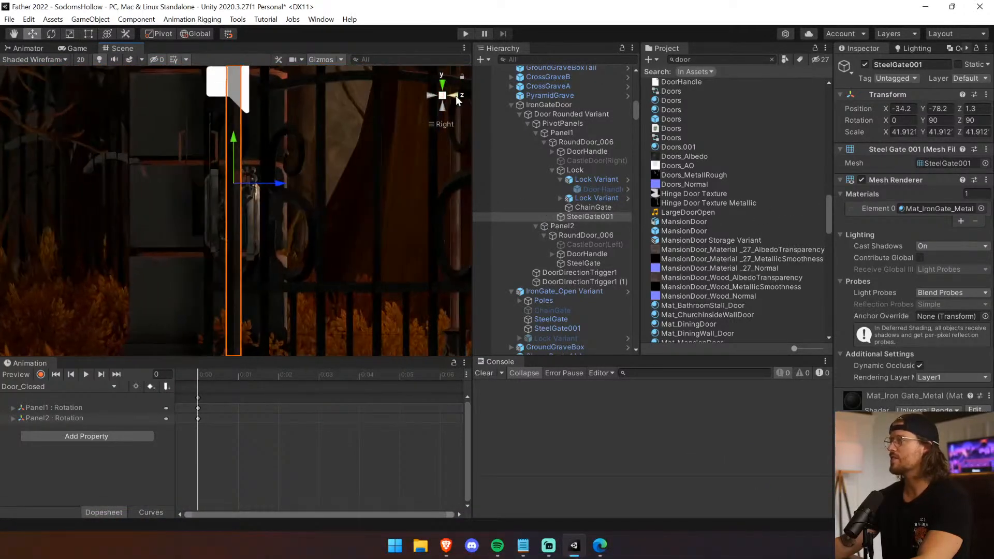
click(455, 95)
scroll(297, 185, down, 10)
scroll(304, 214, up, 4)
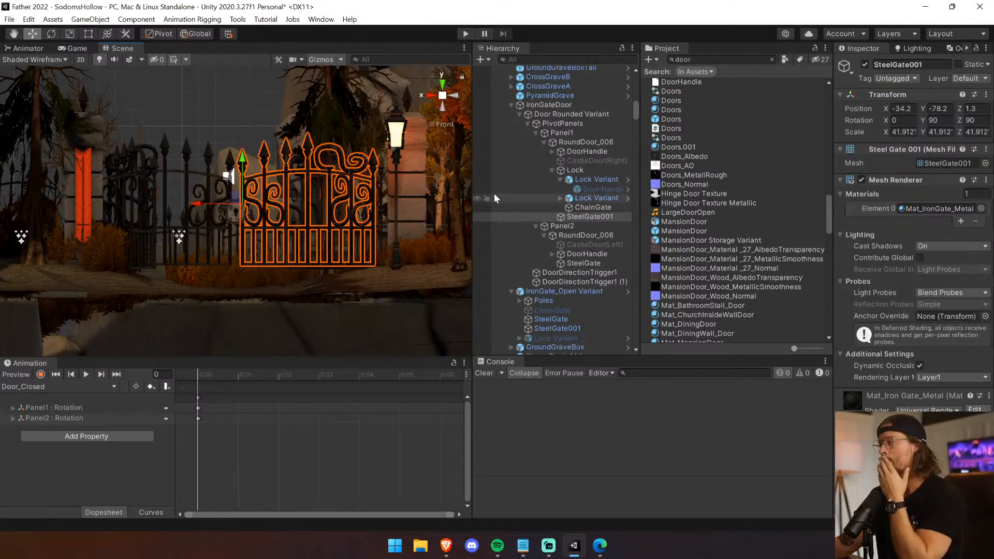
Activate the original Lock Variant in IronGate_Open Variant to check its placement, and deactivate it again.
click(592, 208)
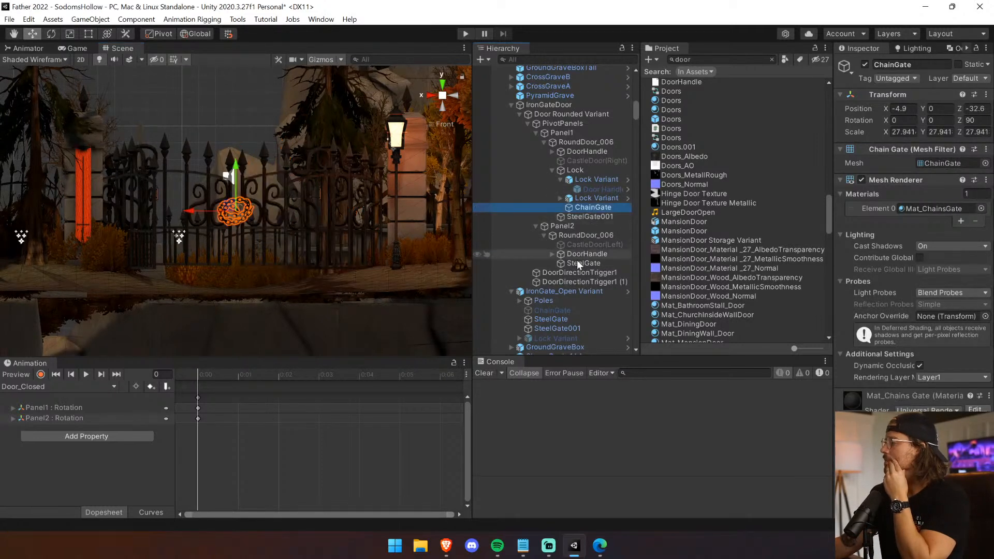
click(564, 300)
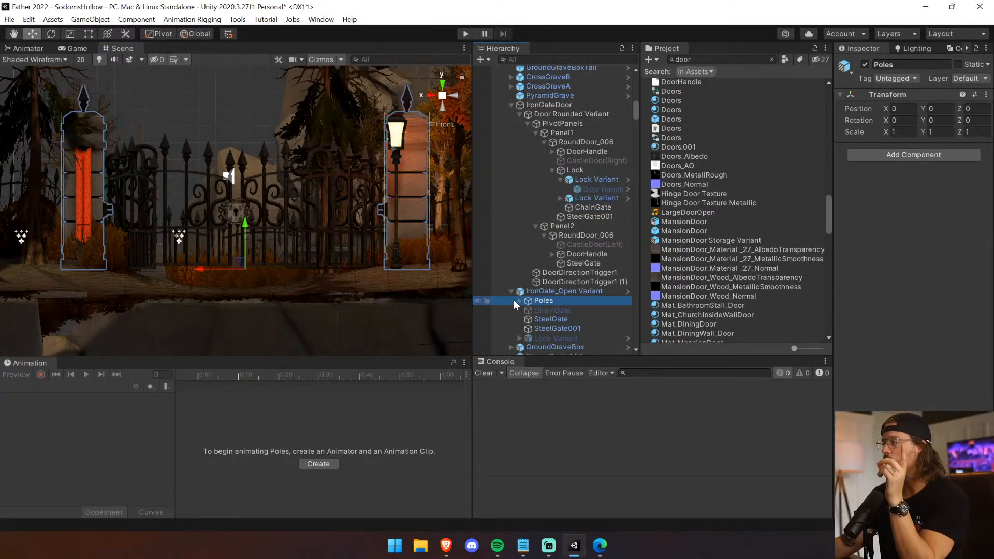
click(567, 337)
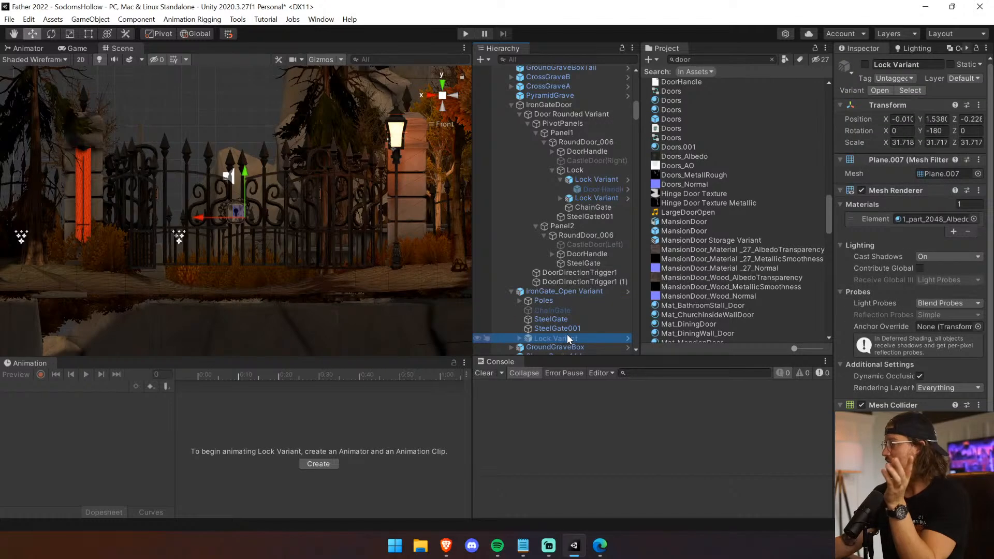
click(866, 64)
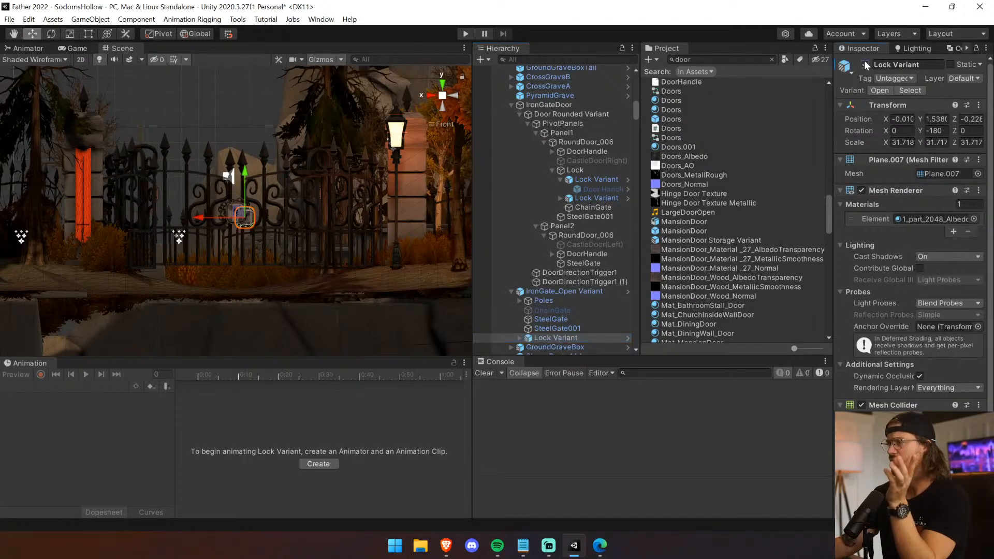
click(865, 65)
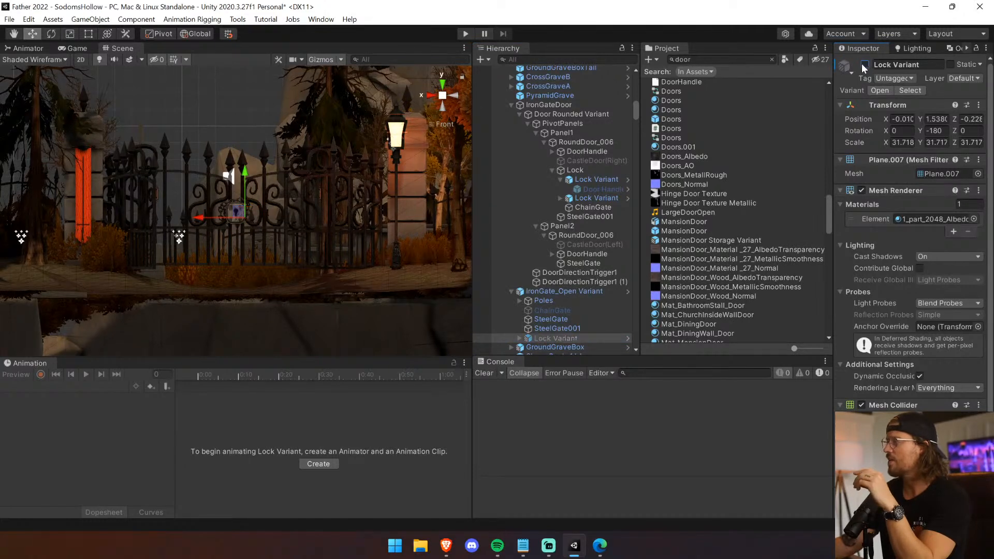
Copy the Poles from IronGate_Open Variant into Door Rounded Variant and deactivate IronGate_Open Variant.
click(580, 292)
drag(576, 310, 574, 299)
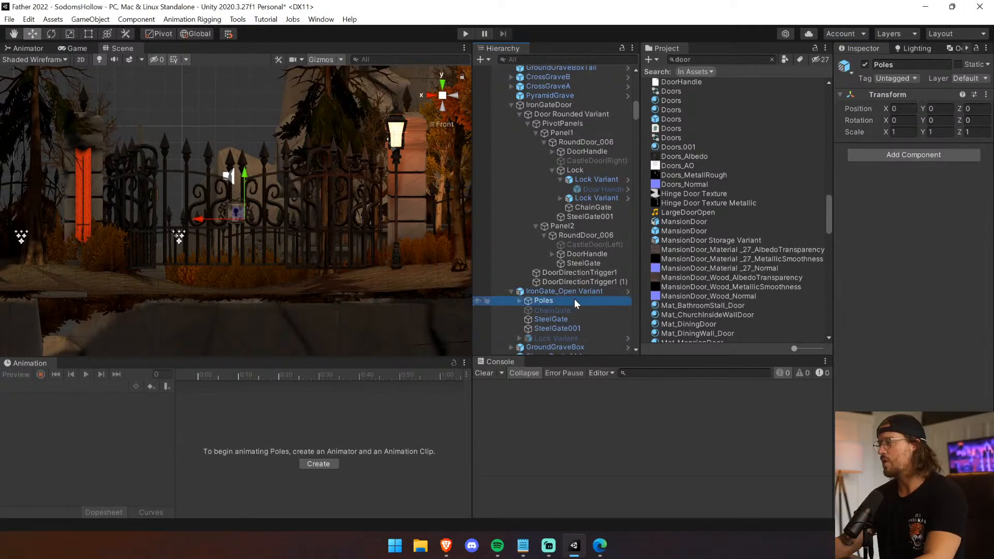
click(538, 133)
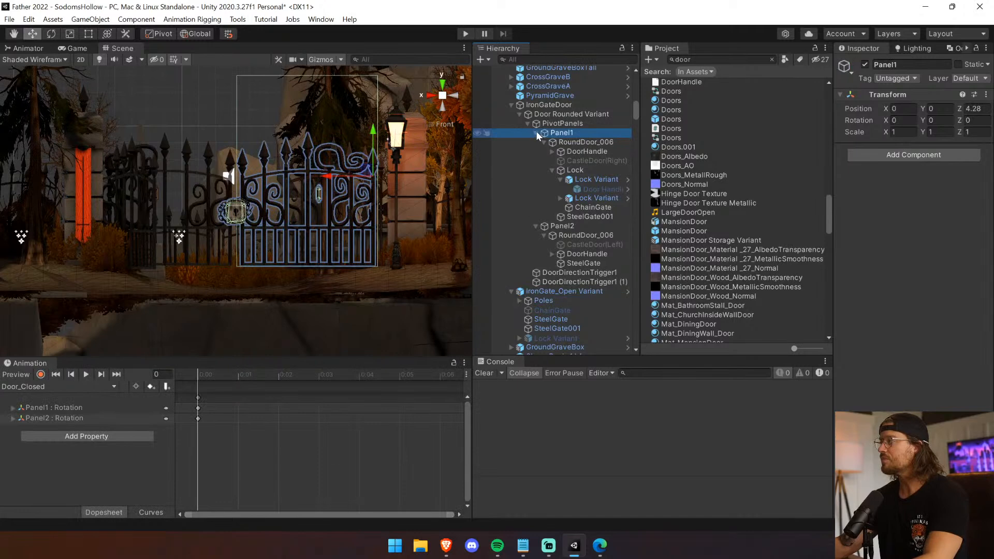
click(536, 133)
click(528, 125)
click(558, 126)
click(585, 144)
key(ctrl+v)
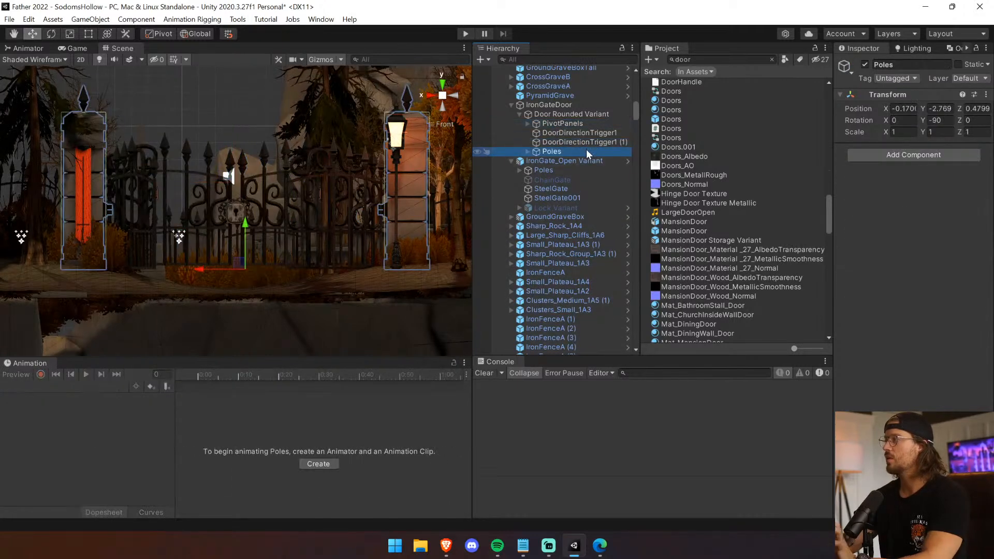
click(572, 161)
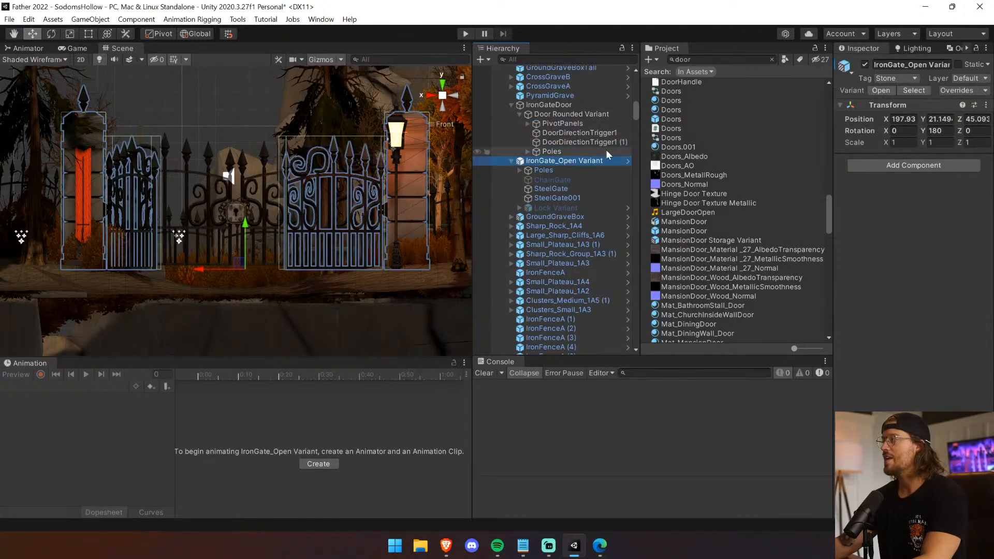
click(865, 64)
Move PivotPanels to about X -0.16 and Z 0.28 to line up both gate panels between the stone poles.
right_drag(276, 230, 68, 363)
key(w)
key(w)
right_drag(452, 220, 307, 231)
click(236, 217)
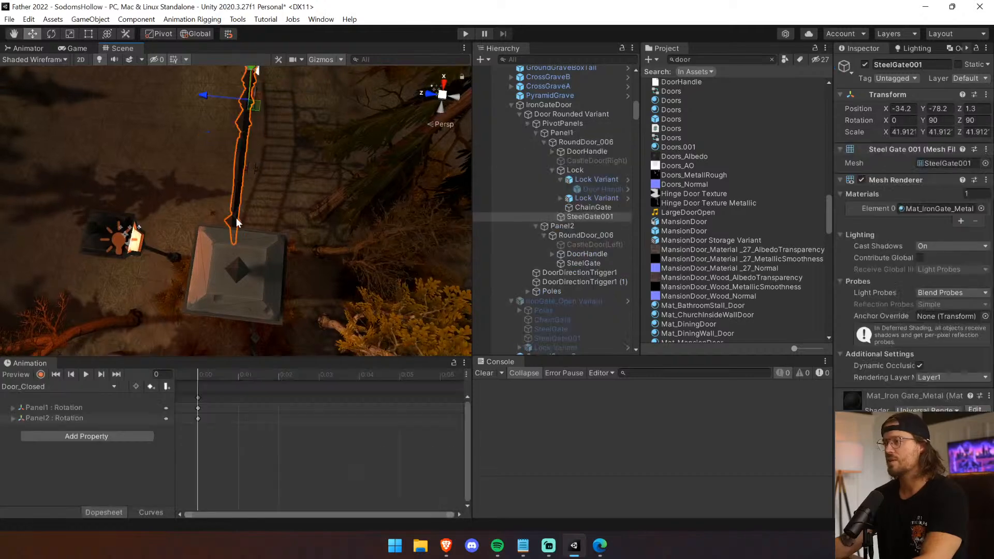
click(528, 123)
click(545, 124)
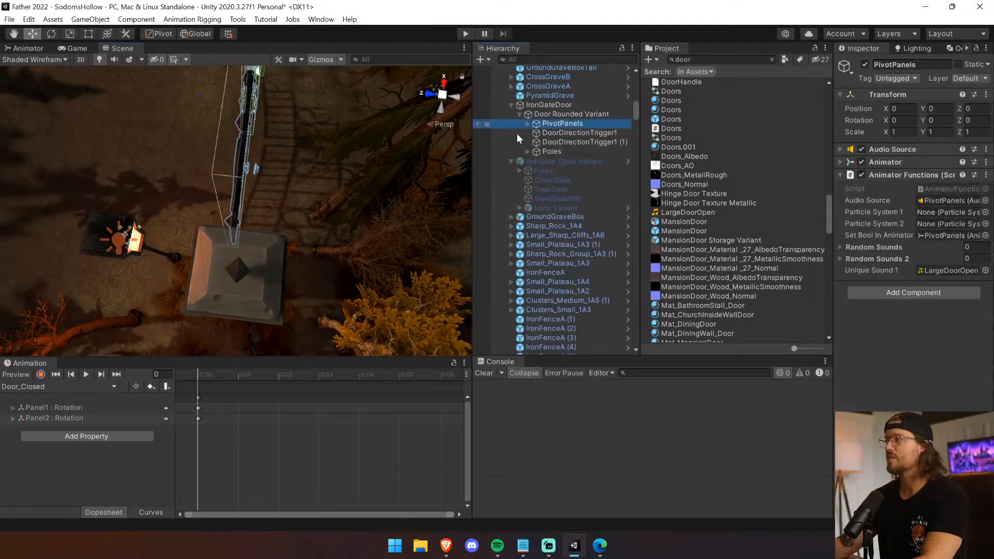
key(f)
click(445, 83)
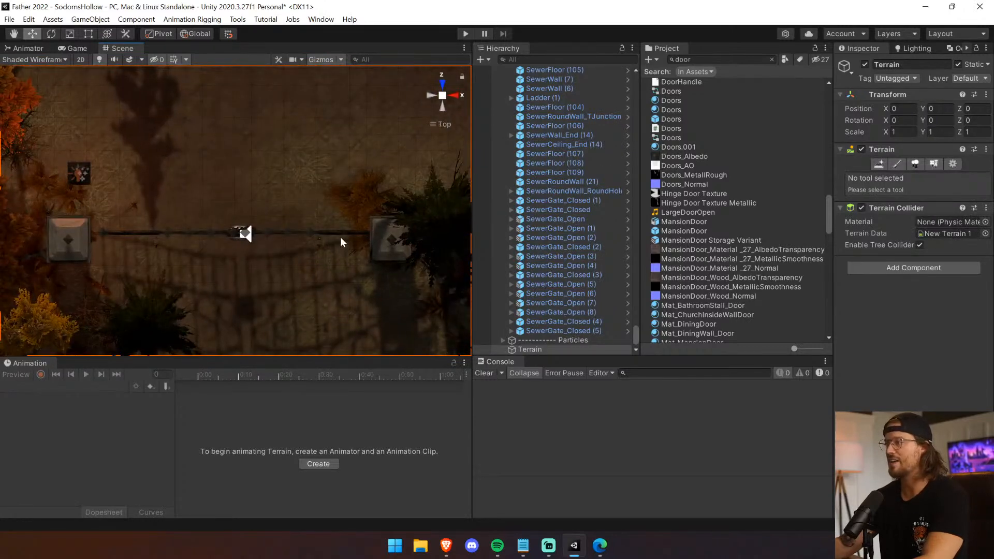
click(339, 234)
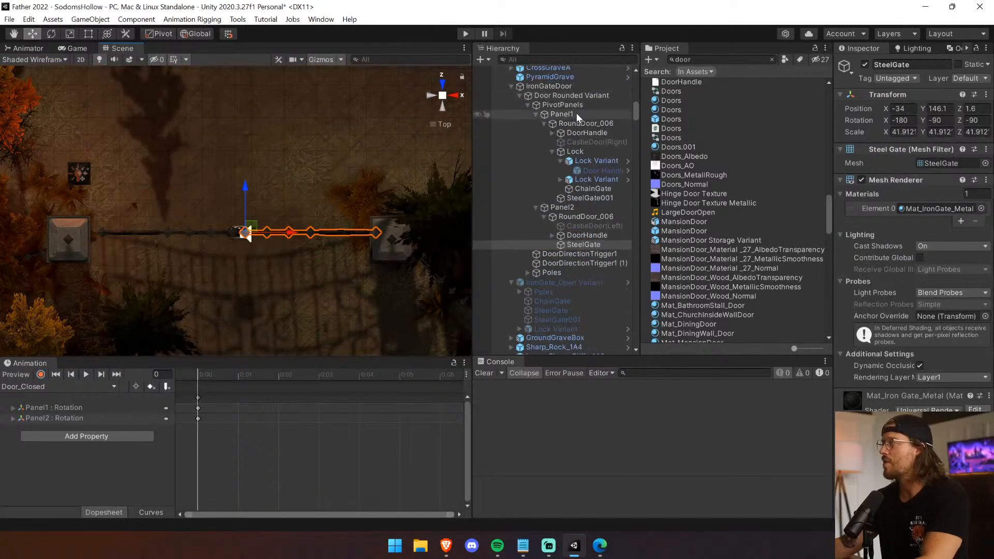
click(576, 114)
click(577, 103)
drag(248, 193, 248, 195)
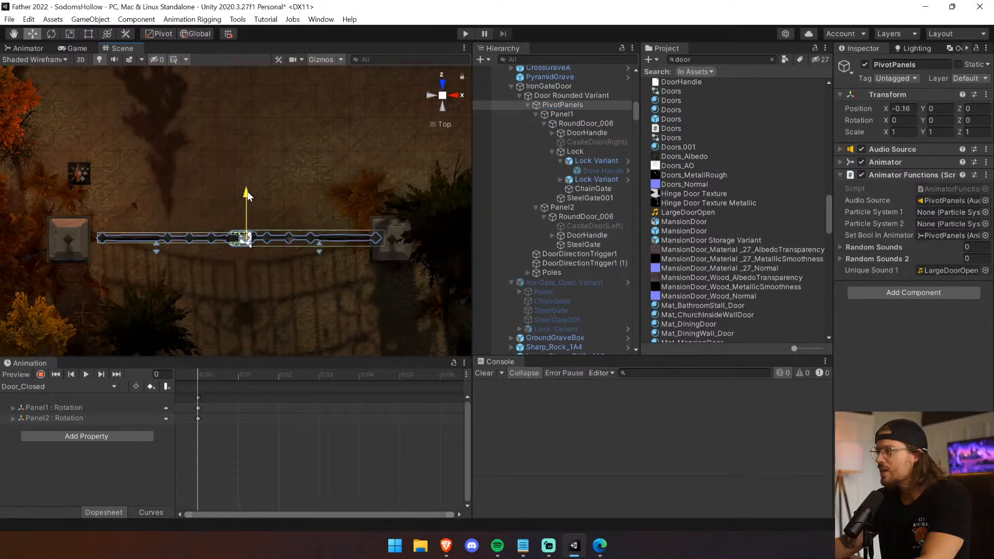
drag(293, 242, 283, 245)
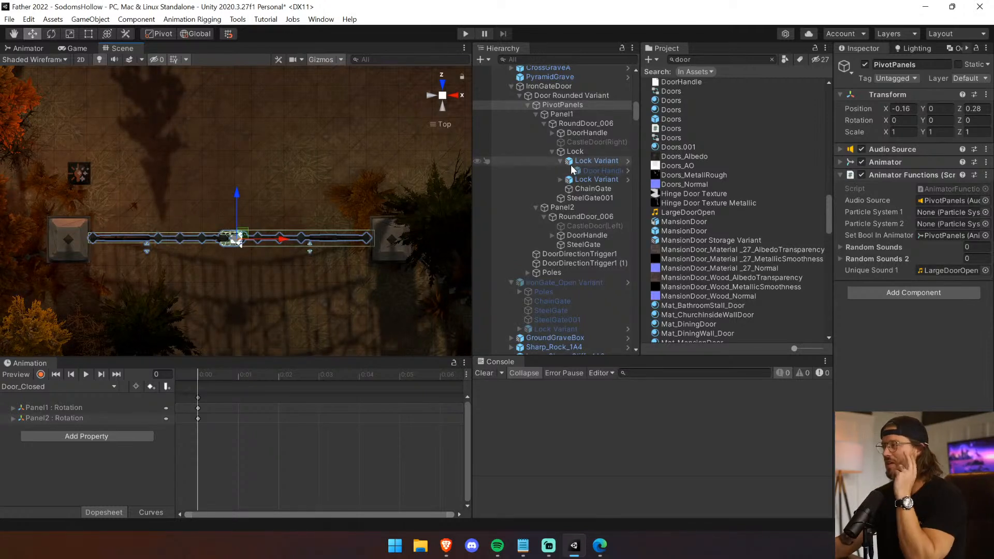
Thicken the box collider on Panel1's RoundDoor_006 to a Z size of about 20.16.
click(599, 209)
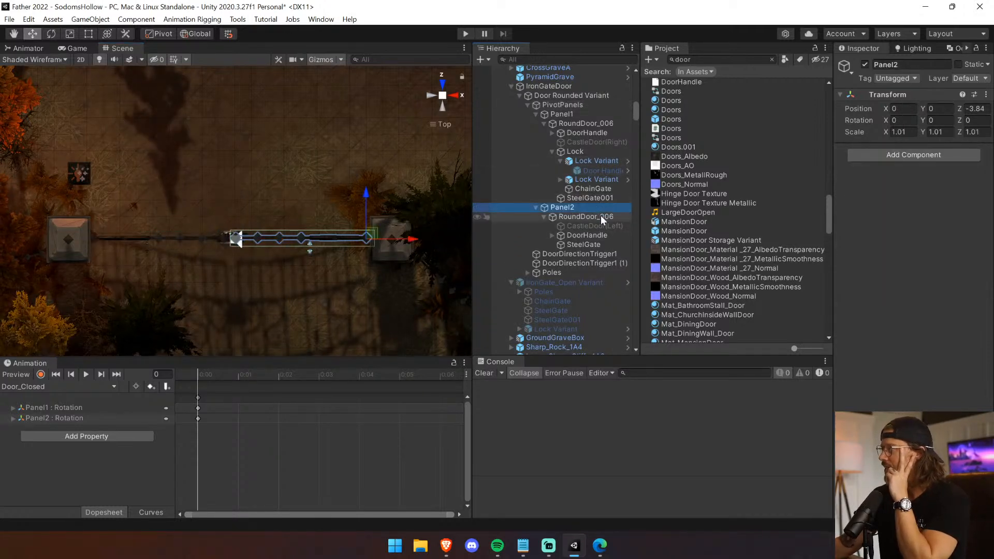
click(601, 216)
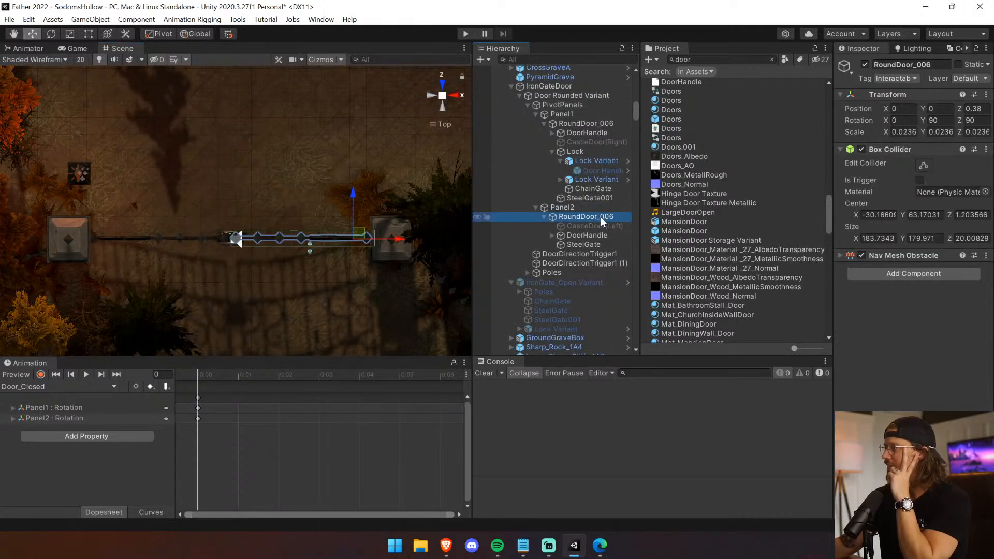
click(923, 165)
click(590, 124)
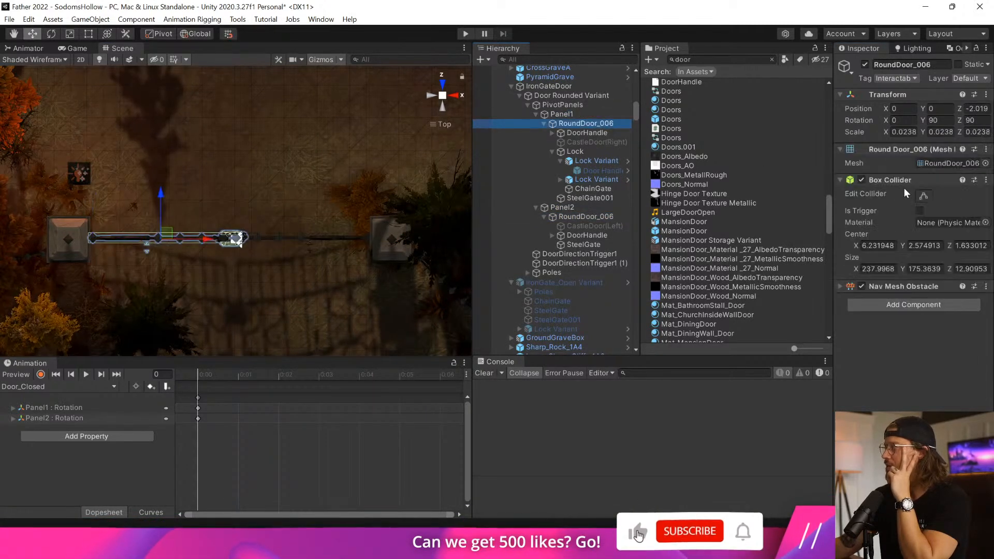
click(917, 197)
drag(159, 232, 157, 247)
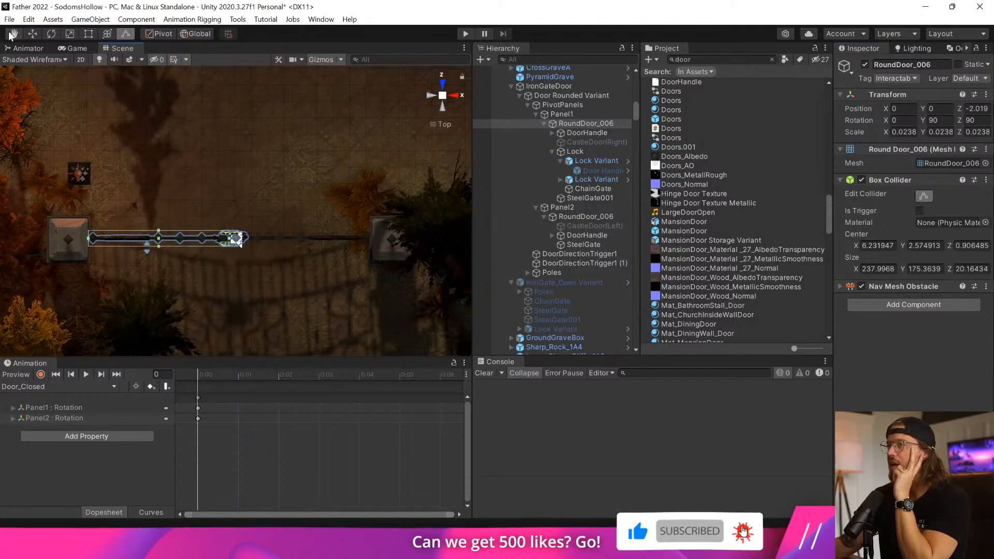
click(32, 34)
Deactivate the DoorHandle objects in both Panel1 and Panel2.
click(603, 133)
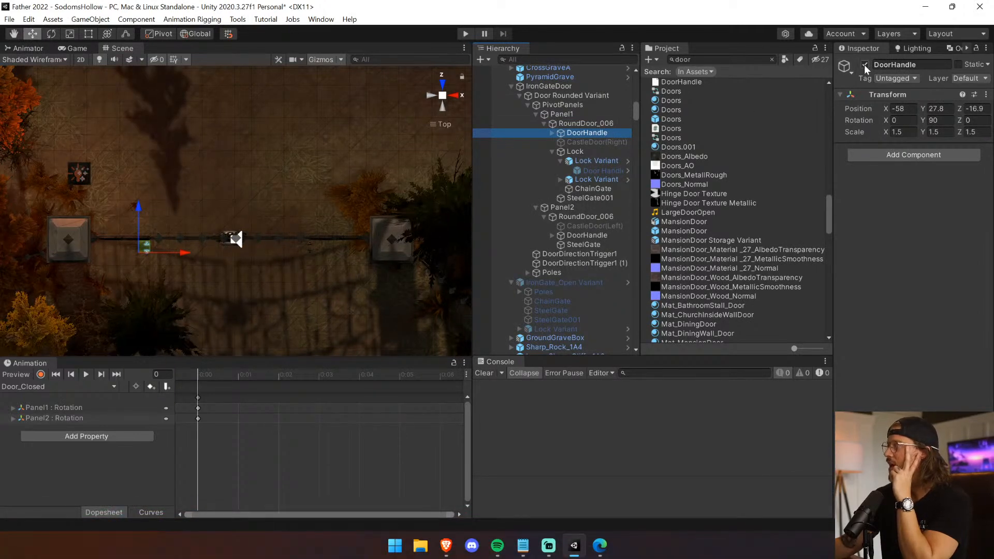
click(594, 234)
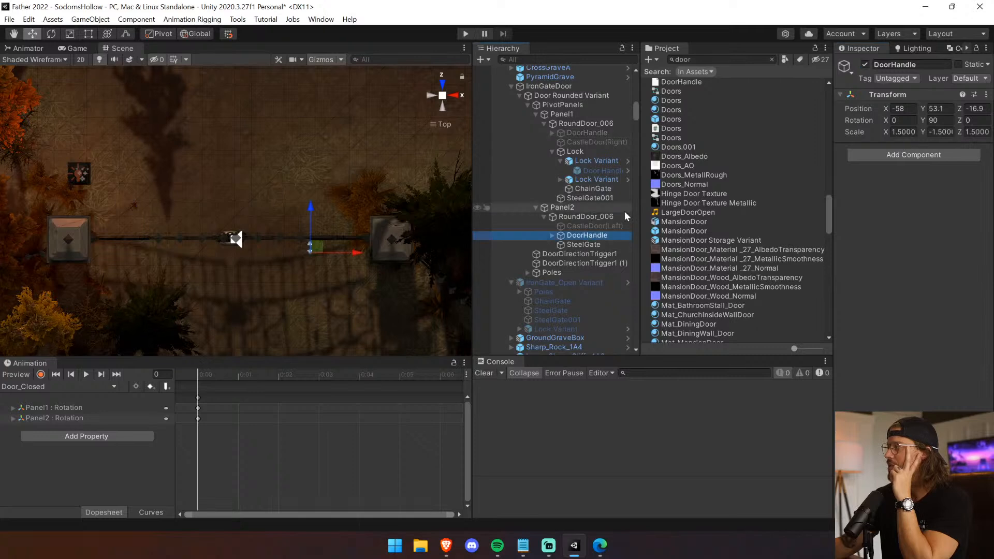
click(866, 64)
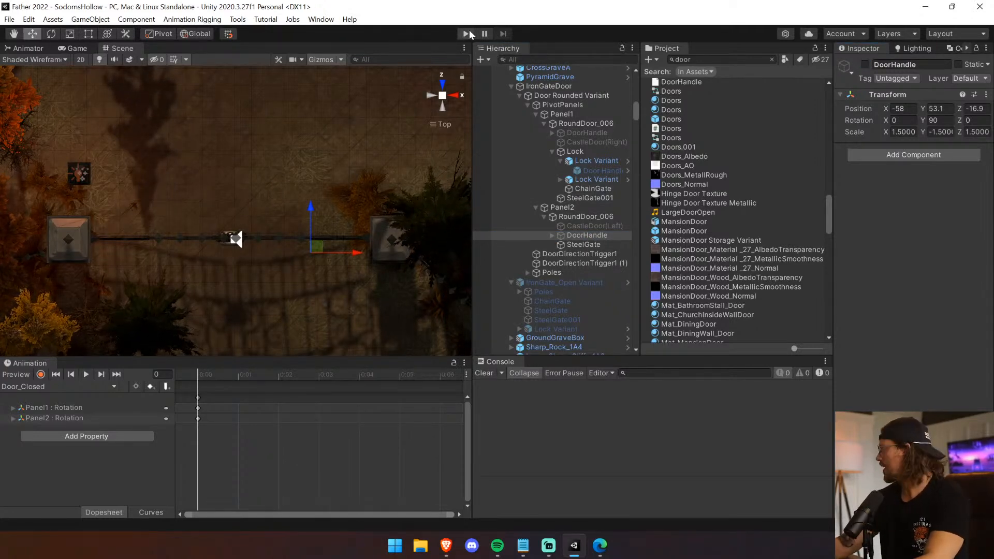
Set the Z center of Door Rounded Variant's Sphere Collider to 0.
click(573, 97)
key(f)
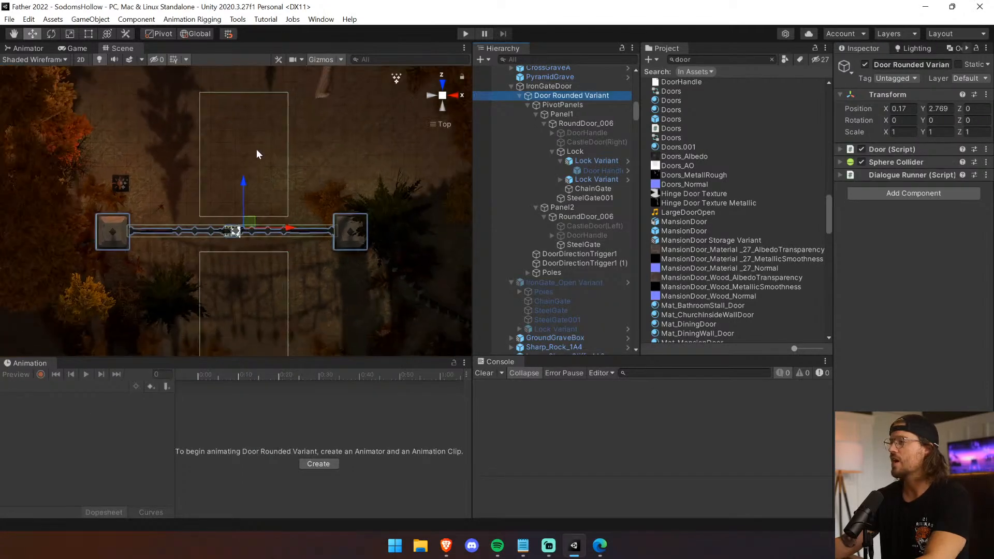
click(914, 162)
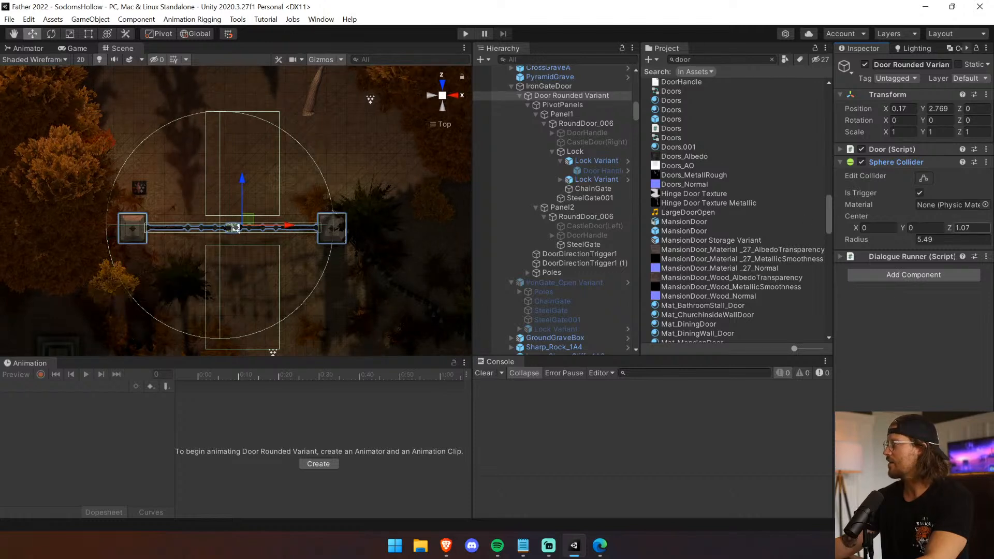
text(0)
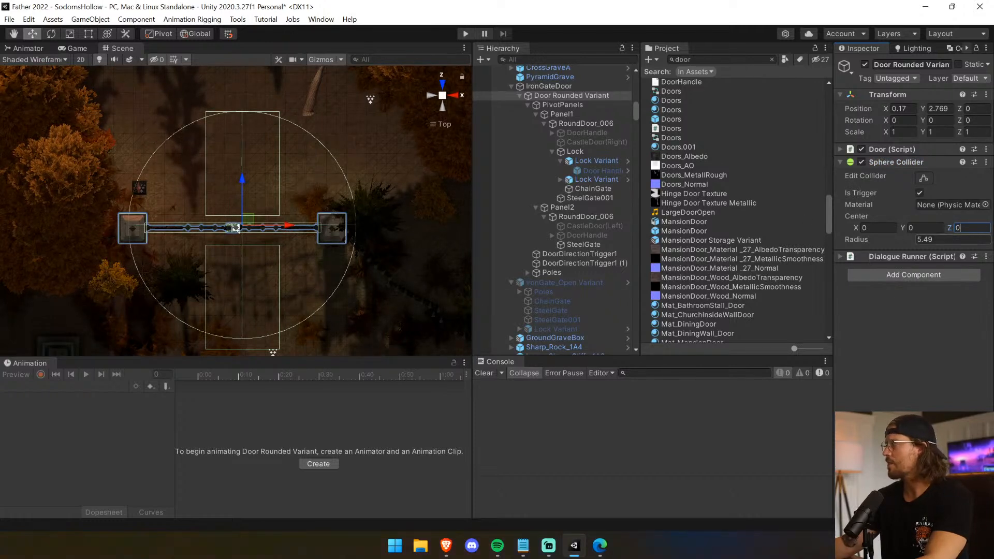
Resize DoorDirectionTrigger1's box collider to span the area in front of the gate, about 0.57 in X and 1.61 in Z.
click(601, 107)
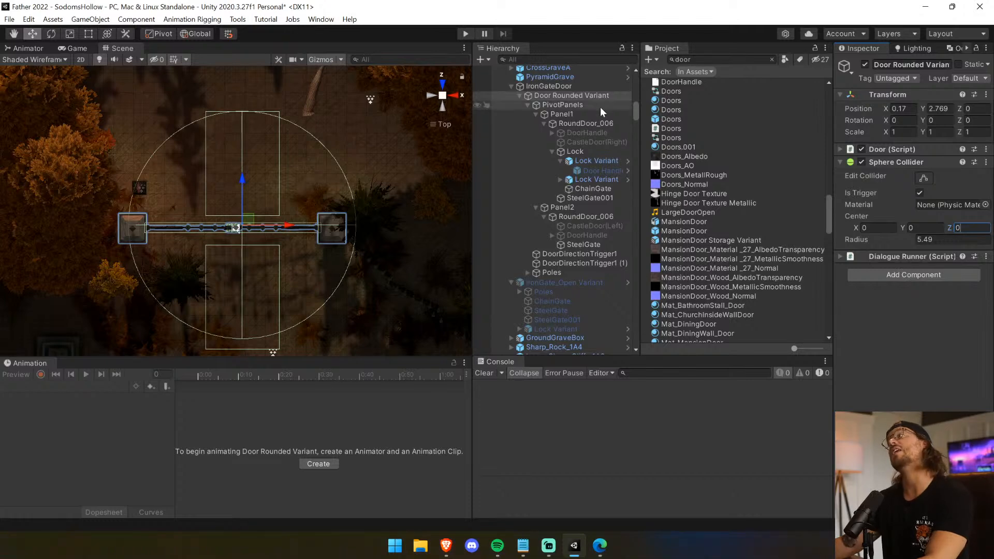
click(602, 115)
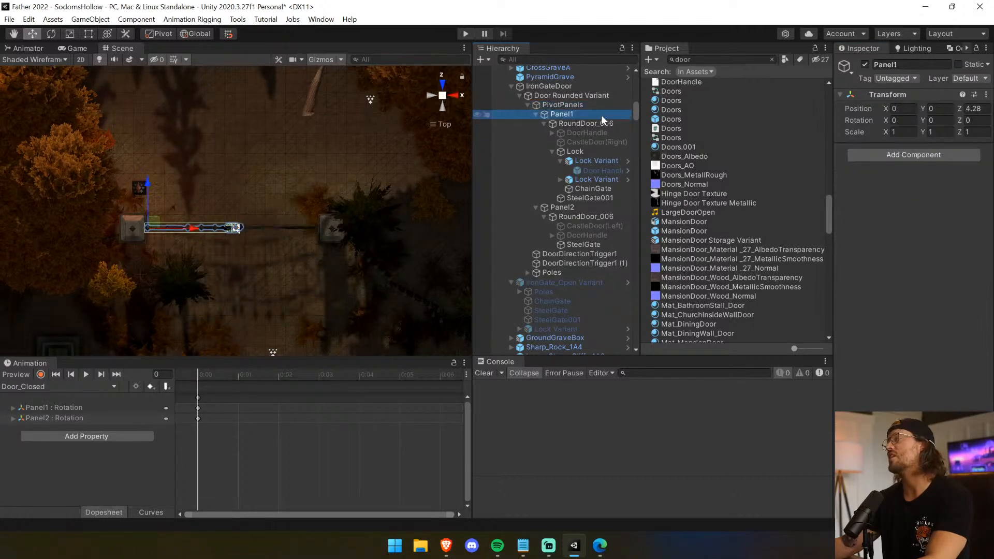
click(599, 95)
click(597, 86)
click(598, 95)
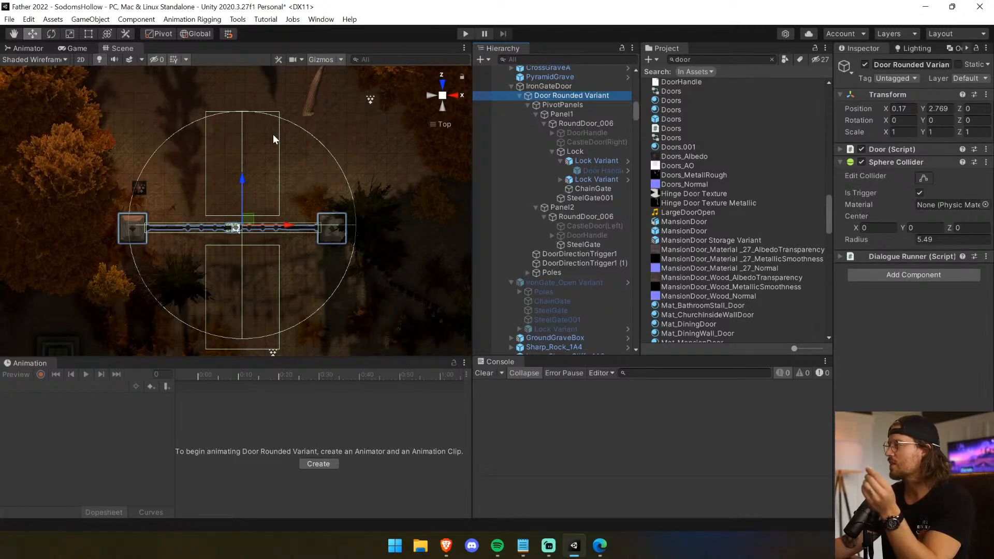
click(579, 253)
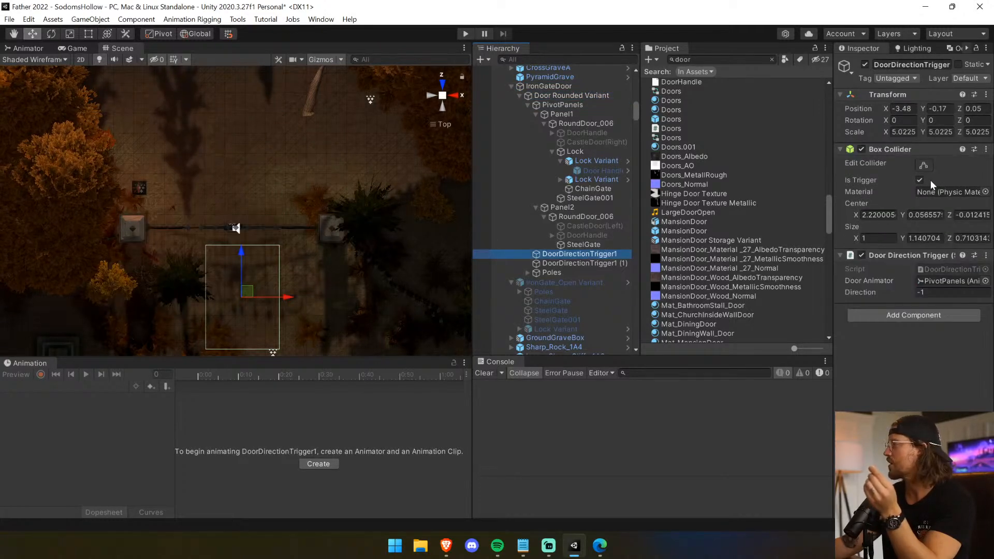
click(924, 164)
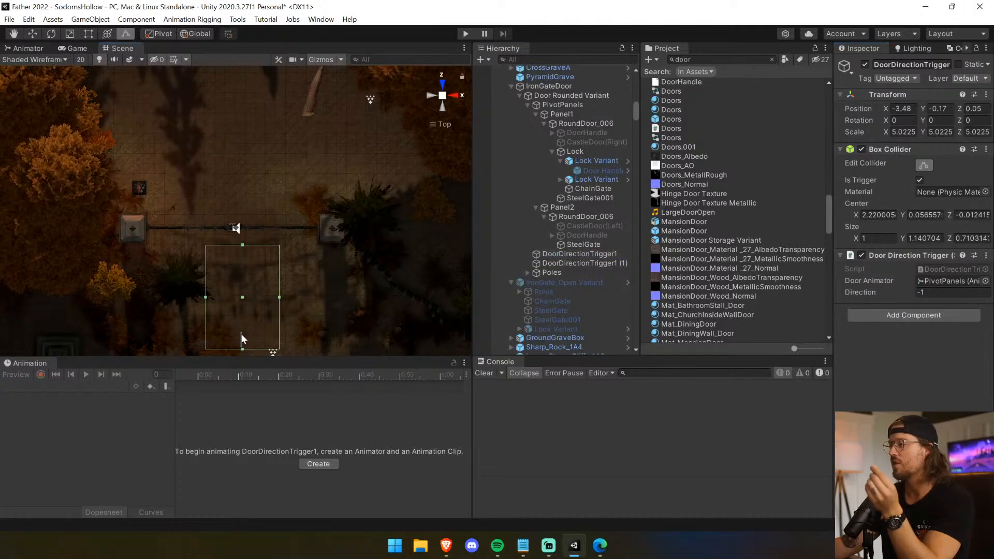
drag(242, 349, 151, 269)
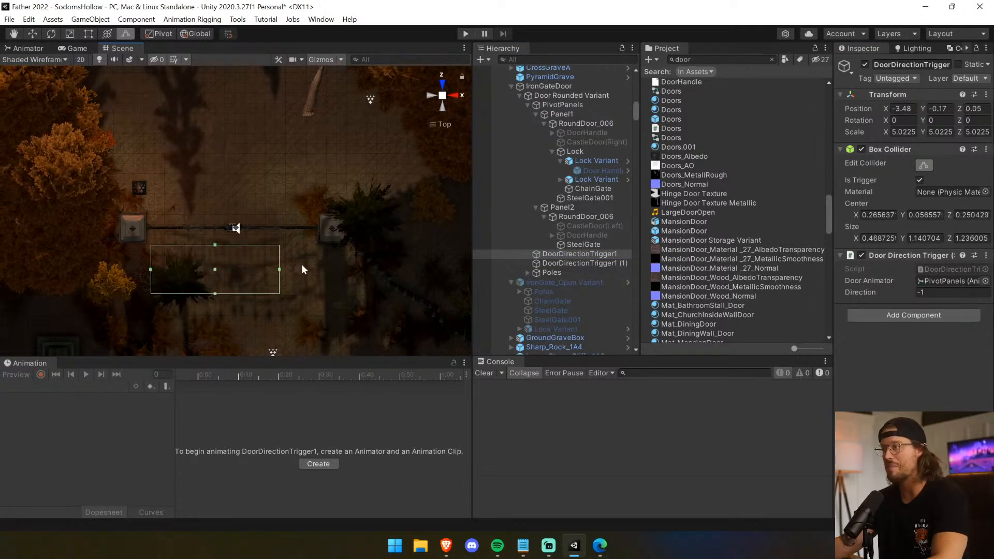
drag(279, 270, 316, 265)
drag(240, 247, 235, 234)
Reshape the box collider of DoorDirectionTrigger1 (1) along the other side of the gate, about 0.50 in X and 1.85 in Z.
click(602, 263)
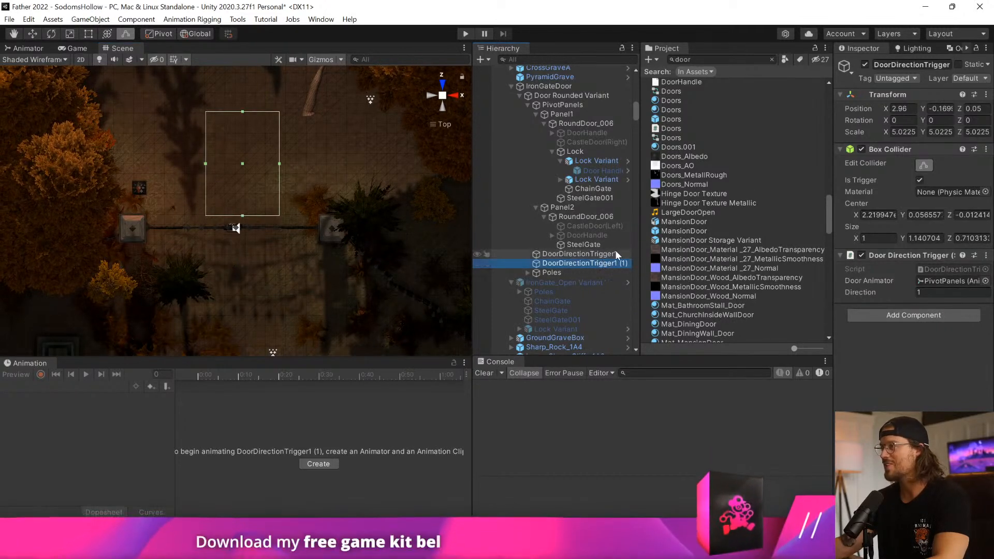
click(926, 165)
click(928, 164)
drag(243, 112, 145, 193)
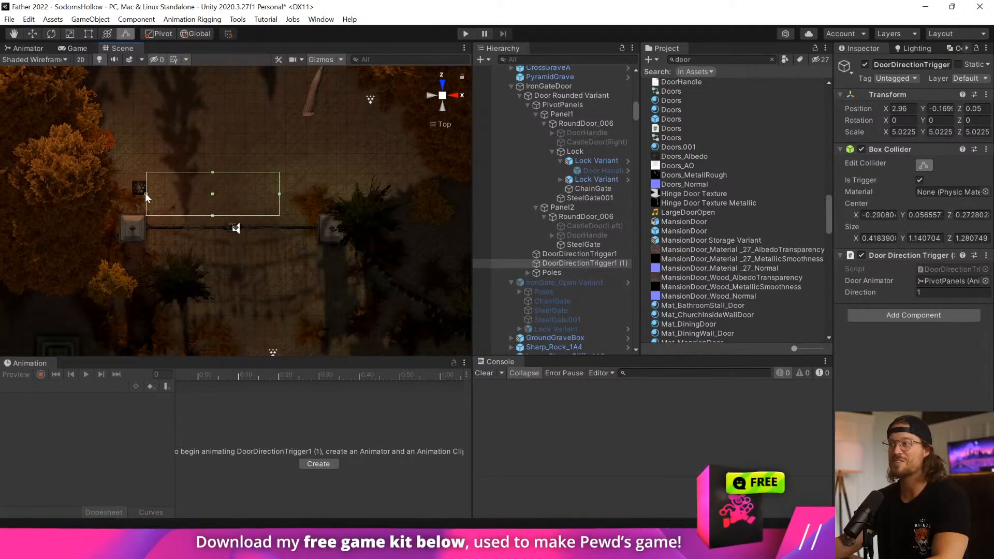
drag(279, 194, 317, 192)
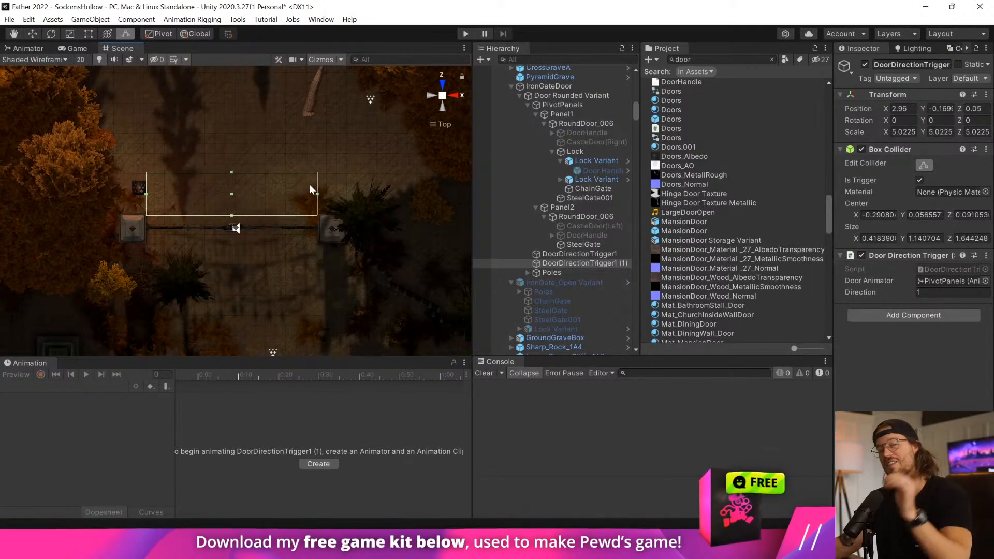
drag(231, 216, 233, 221)
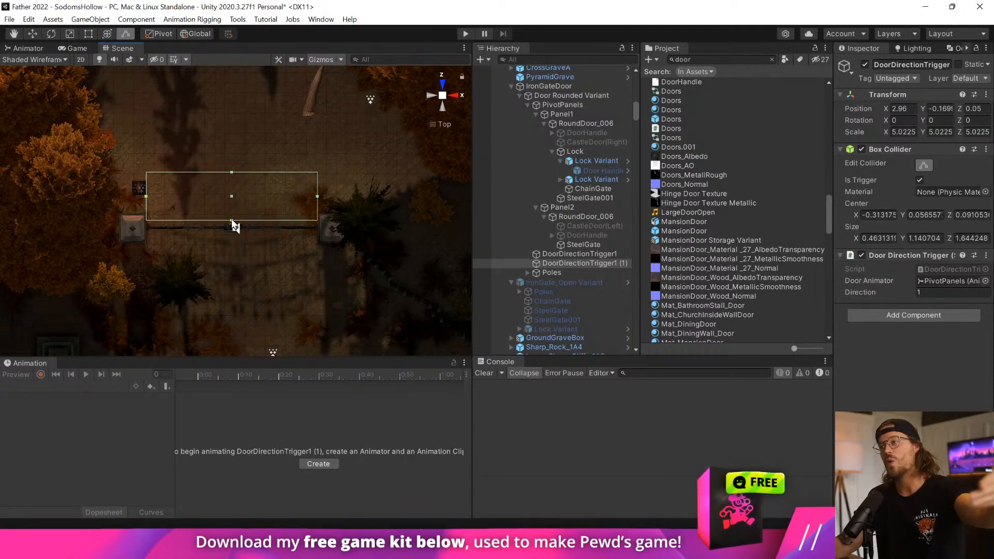
drag(146, 196, 147, 196)
drag(233, 222, 233, 225)
drag(147, 198, 130, 198)
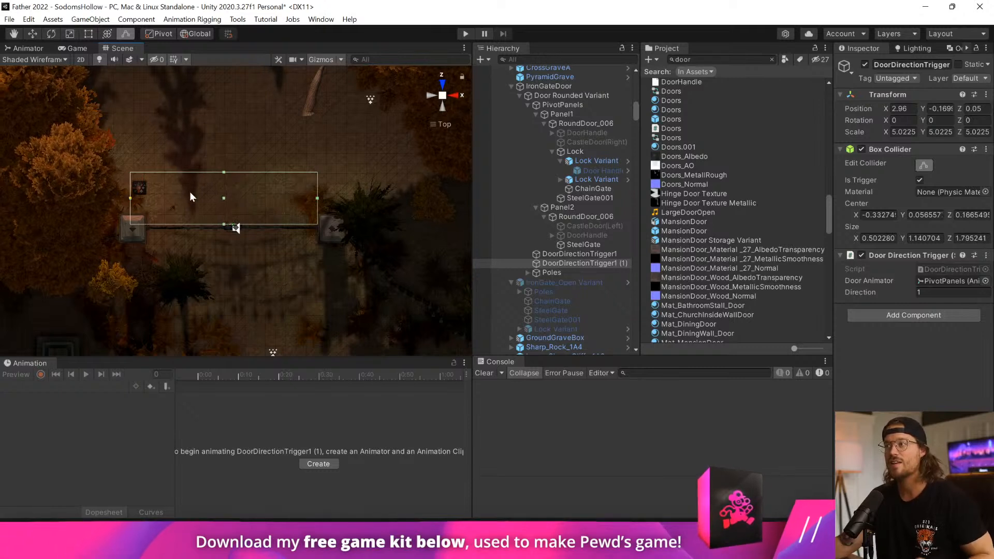
drag(317, 198, 324, 199)
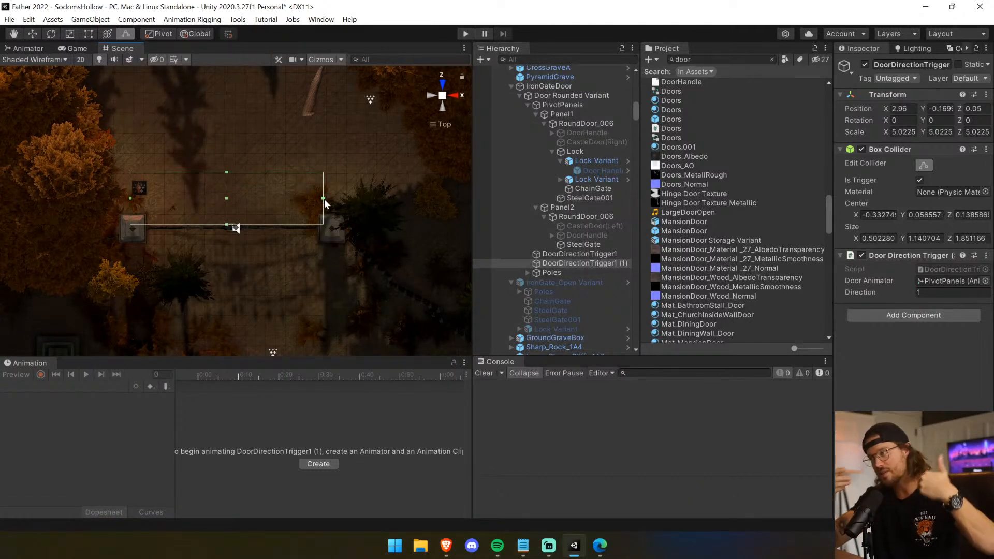
Widen DoorDirectionTrigger1's box collider to both stone poles and extend it to the gate, about 0.60 in X and 1.94 in Z.
click(583, 254)
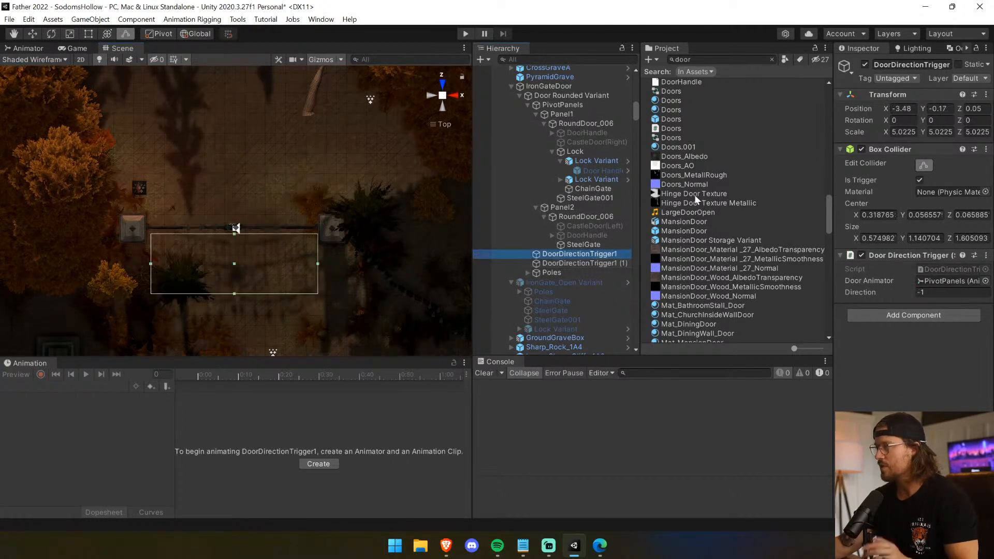
click(920, 180)
drag(150, 265, 131, 265)
drag(318, 264, 330, 265)
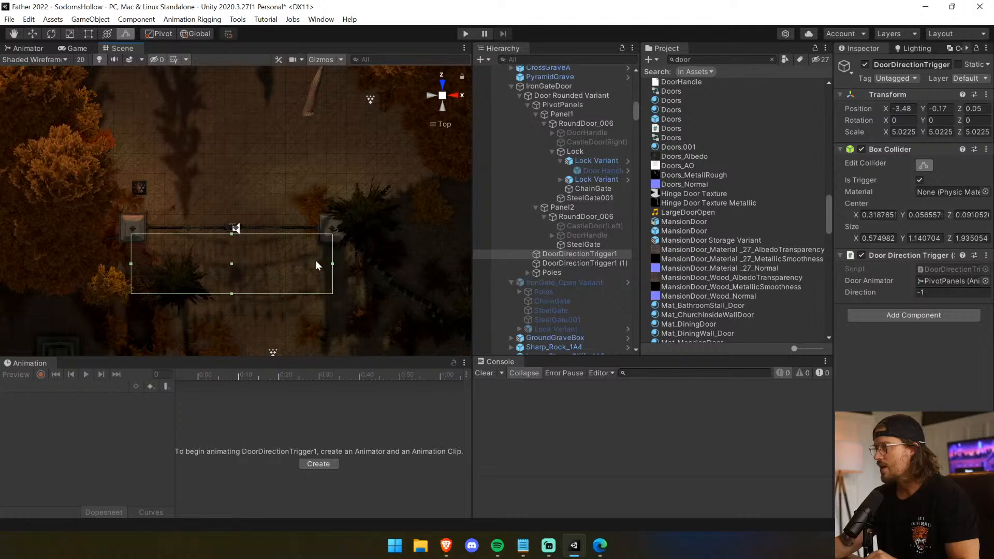
drag(232, 235, 229, 231)
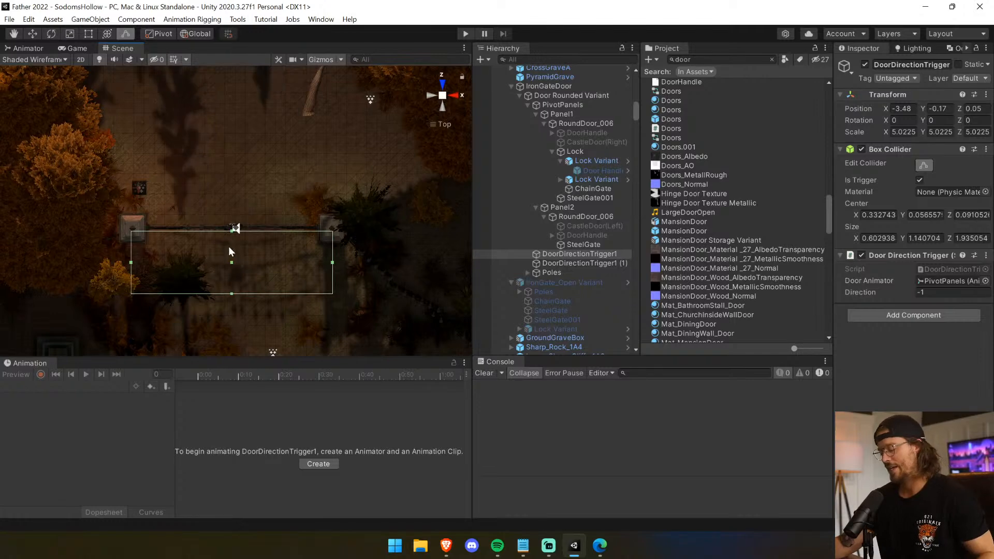
alt+drag(229, 246, 243, 228)
Examine the gate in perspective and review the Door script's references, sound and animator settings on Door Rounded Variant.
click(591, 189)
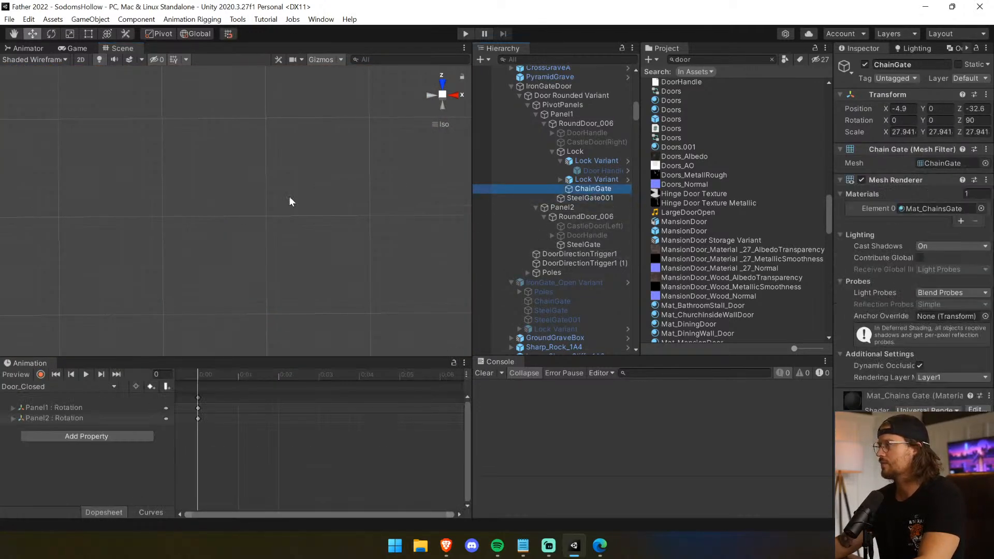
key(f)
alt+drag(286, 204, 463, 126)
click(444, 125)
right_drag(350, 238, 627, 112)
click(563, 96)
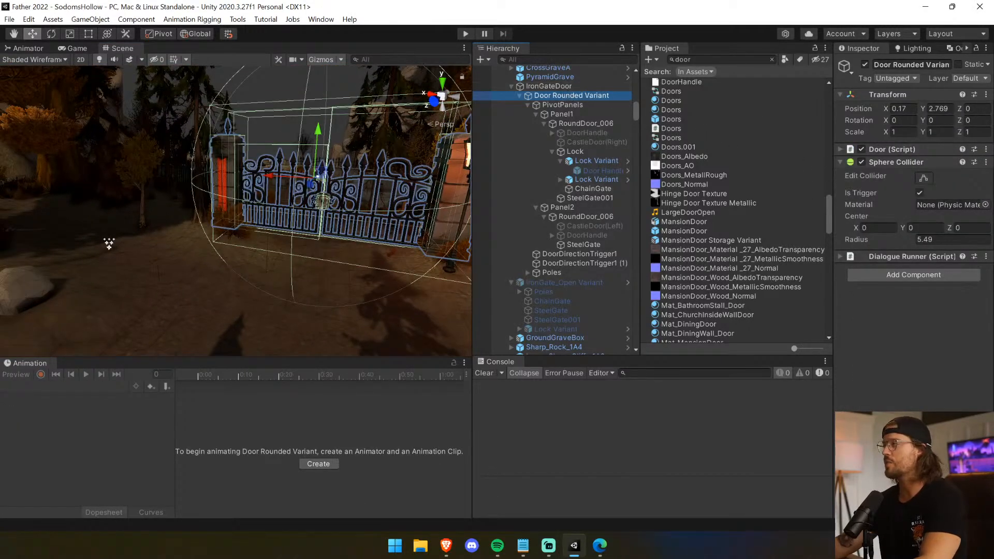
click(917, 148)
scroll(912, 303, down, 3)
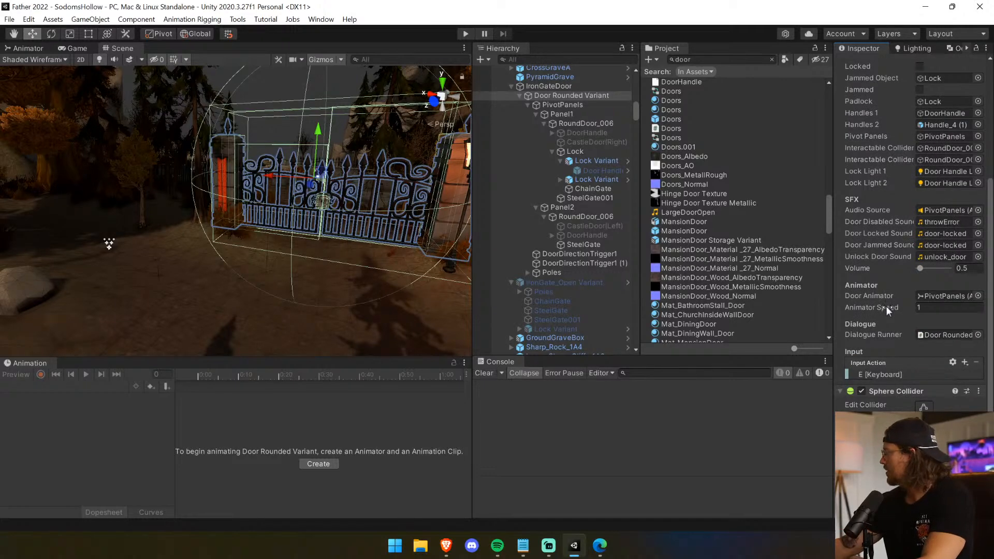
Run the game, walk up to the iron gate and open it to test the double-door animation.
click(465, 34)
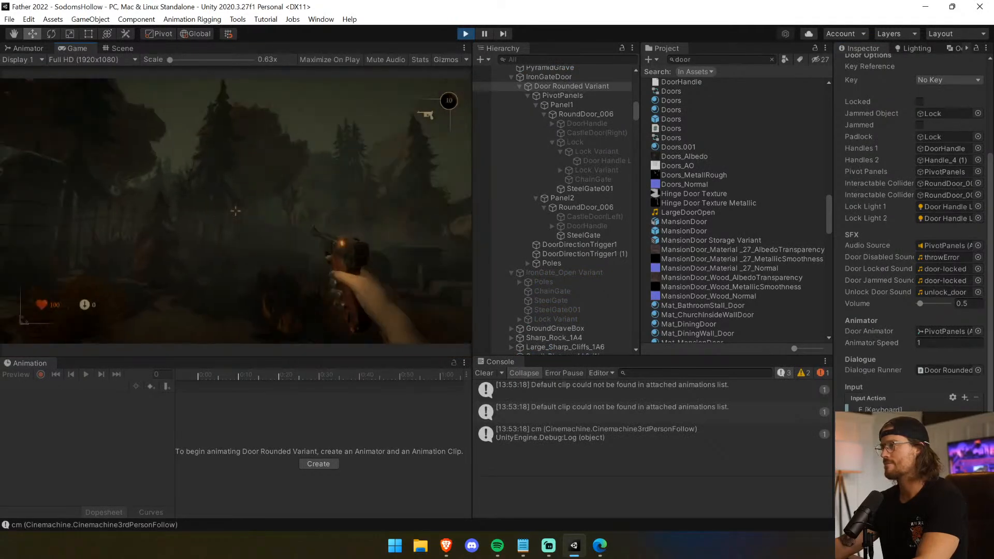
key(w)
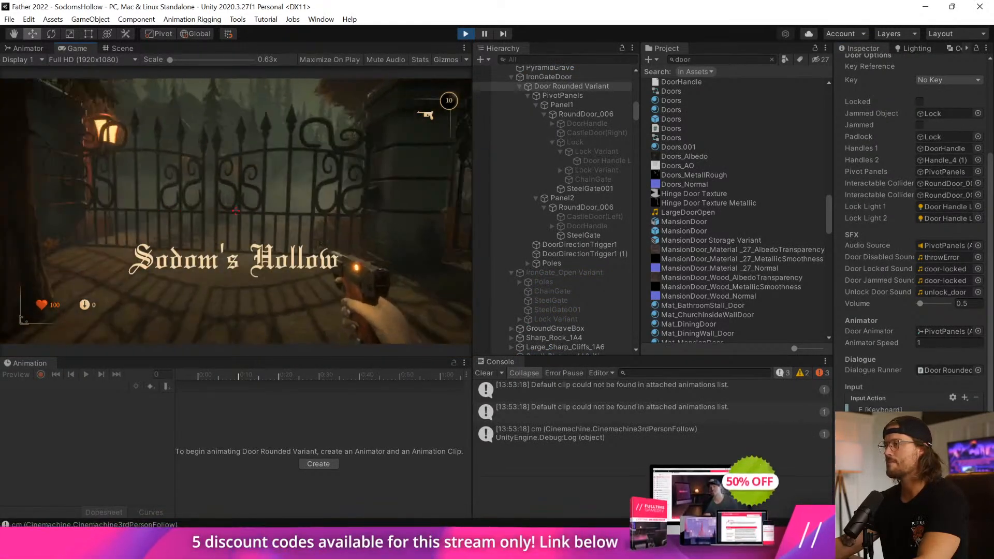
key(s)
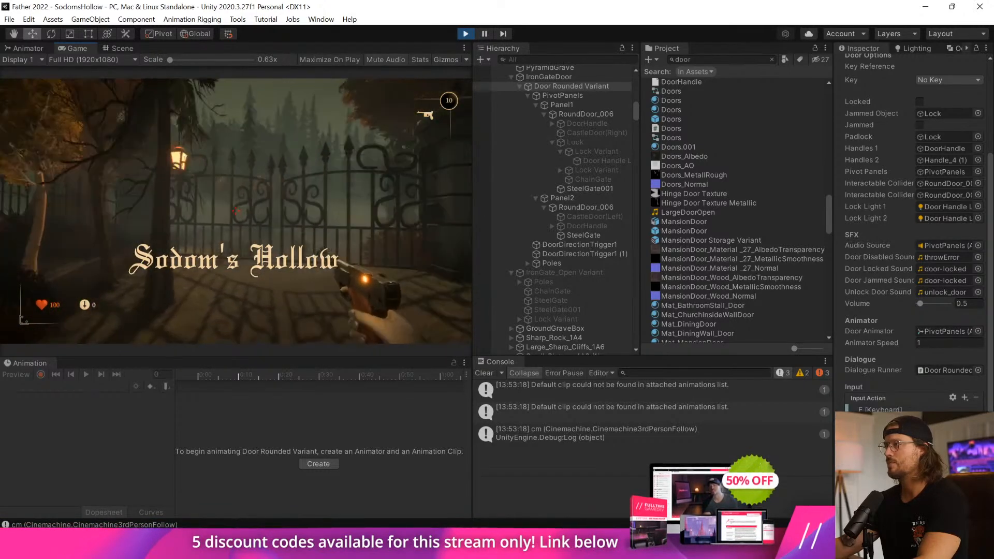
key(w)
key(e)
key(w)
key(w)
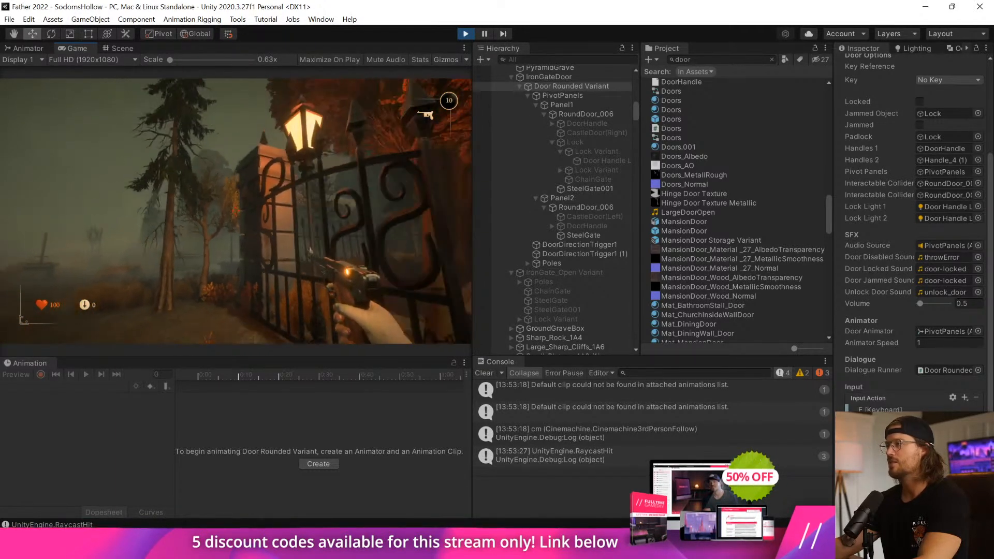
Walk around the gate panels and stone poles to inspect the hinges, then stop the game and clear the console.
key(w)
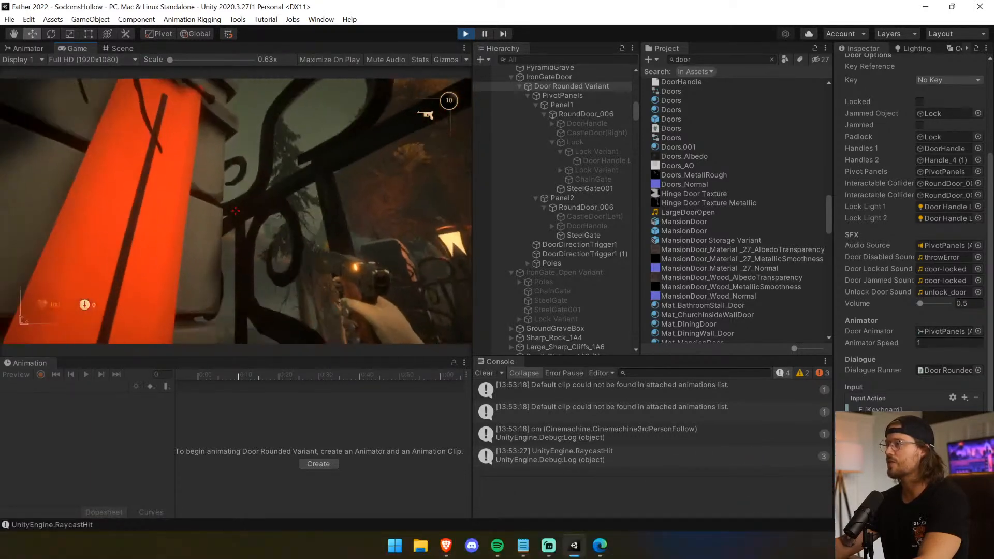
key(s)
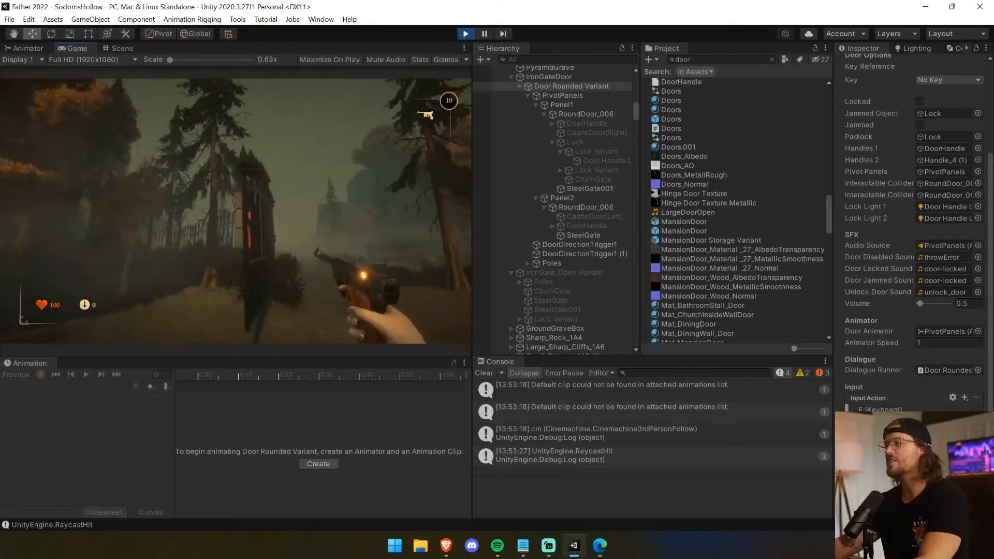
key(w)
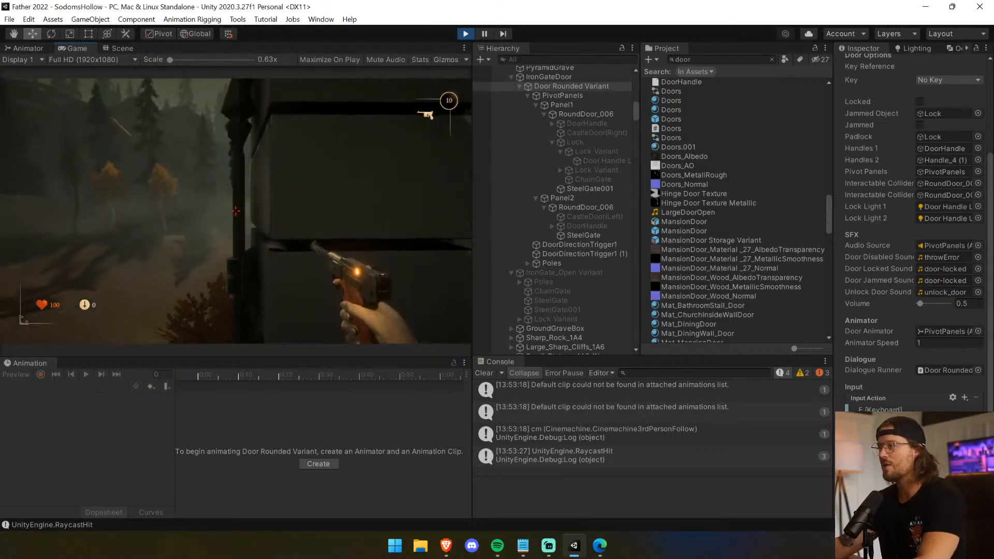
key(w)
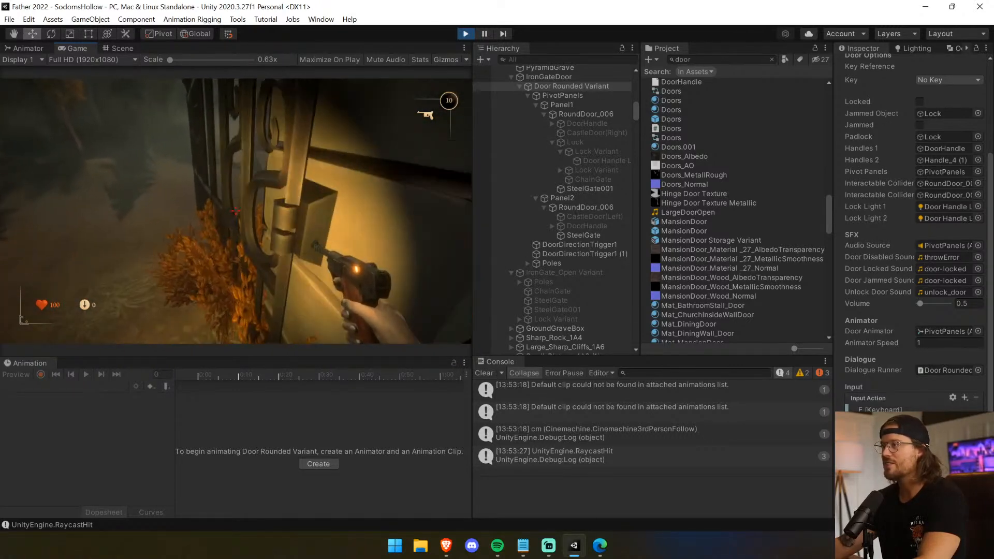
key(a)
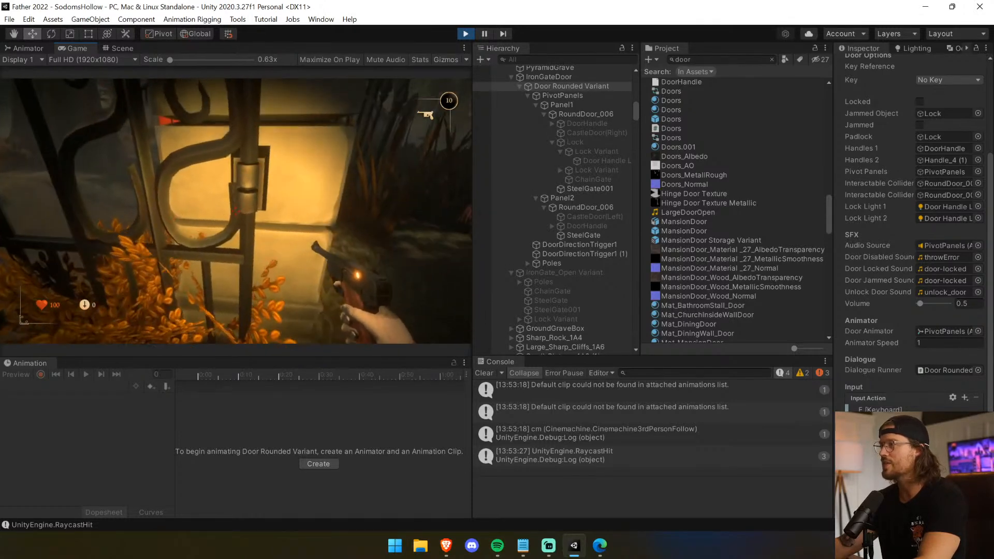
key(w)
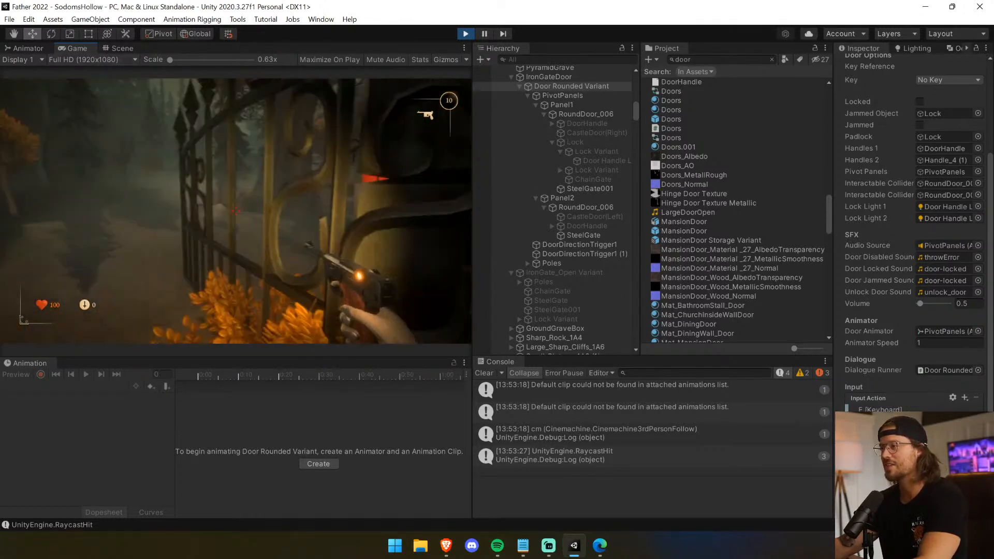
key(w)
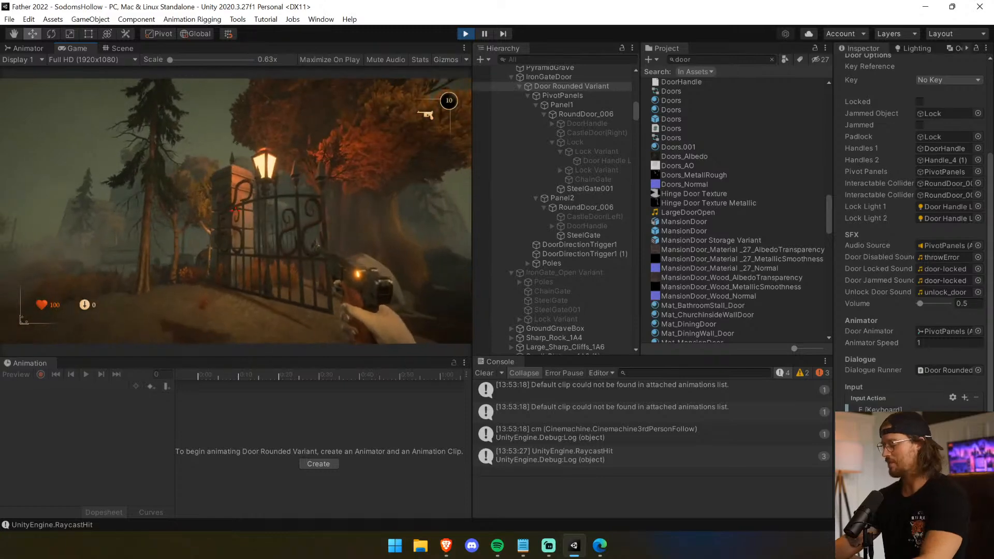
key(ctrl+p)
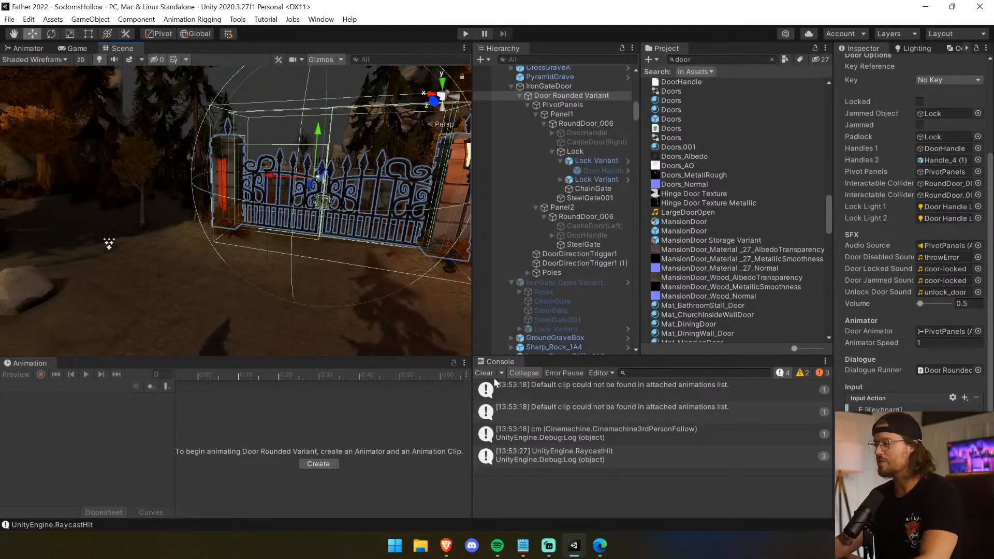
click(490, 375)
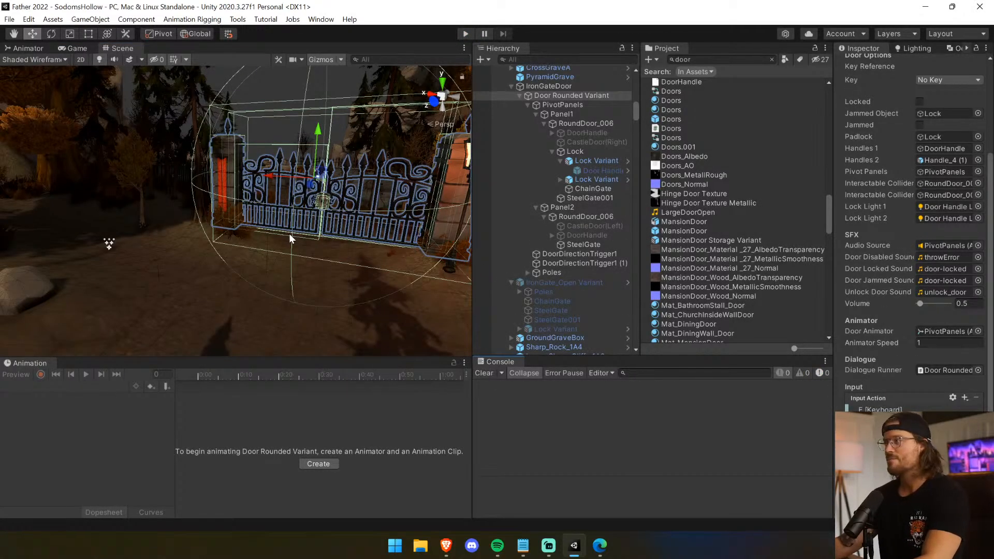
Examine the chain, both steel gate meshes, the direction triggers and the box collider on Panel1's RoundDoor_006.
scroll(273, 228, up, 2)
right_drag(253, 254, 336, 196)
key(w)
key(f)
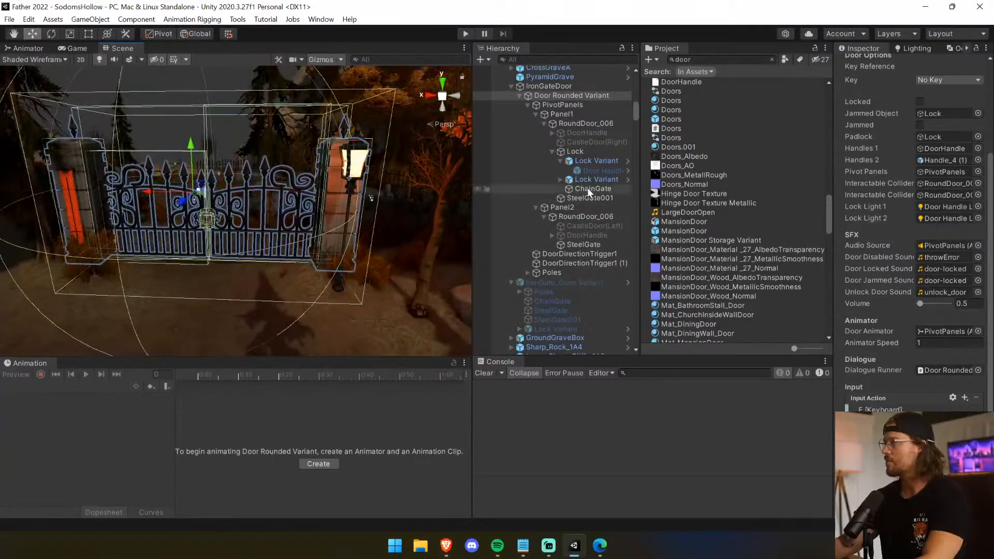
click(589, 188)
click(594, 244)
click(595, 253)
click(596, 262)
click(607, 196)
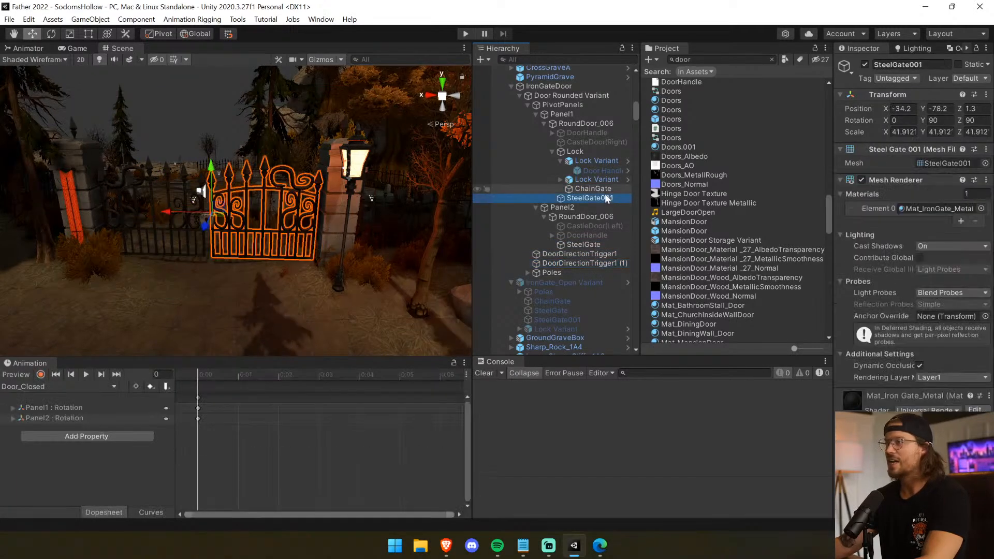
click(605, 244)
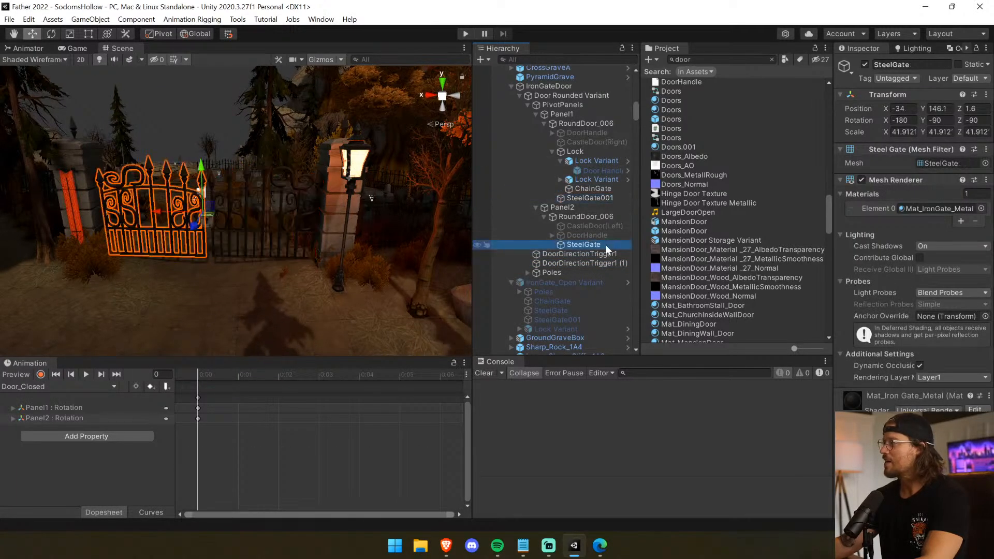
click(588, 123)
middle_drag(229, 205, 254, 170)
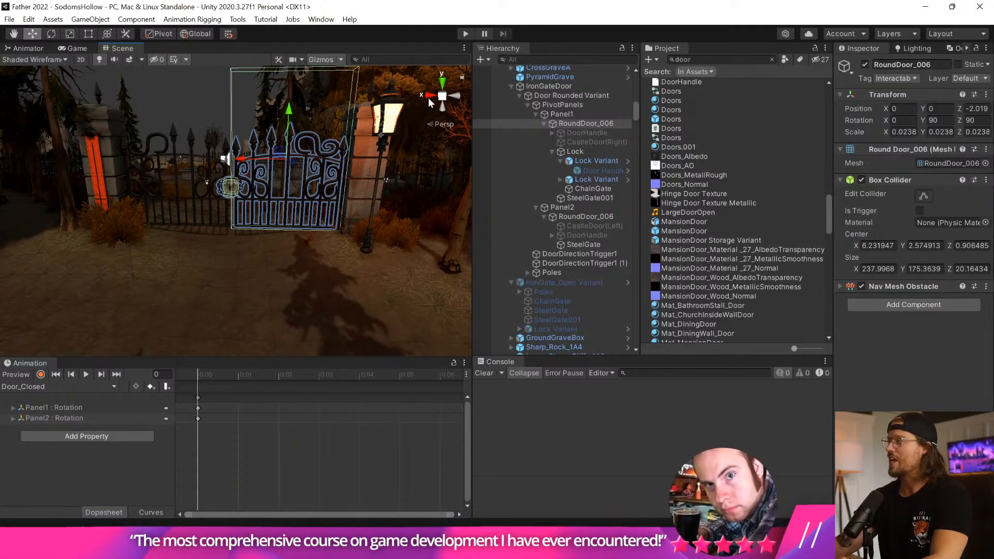
From the front view, lower the top of the box collider on Panel1's RoundDoor_006 to just above the spikes, about 188 in X size.
click(453, 97)
click(453, 97)
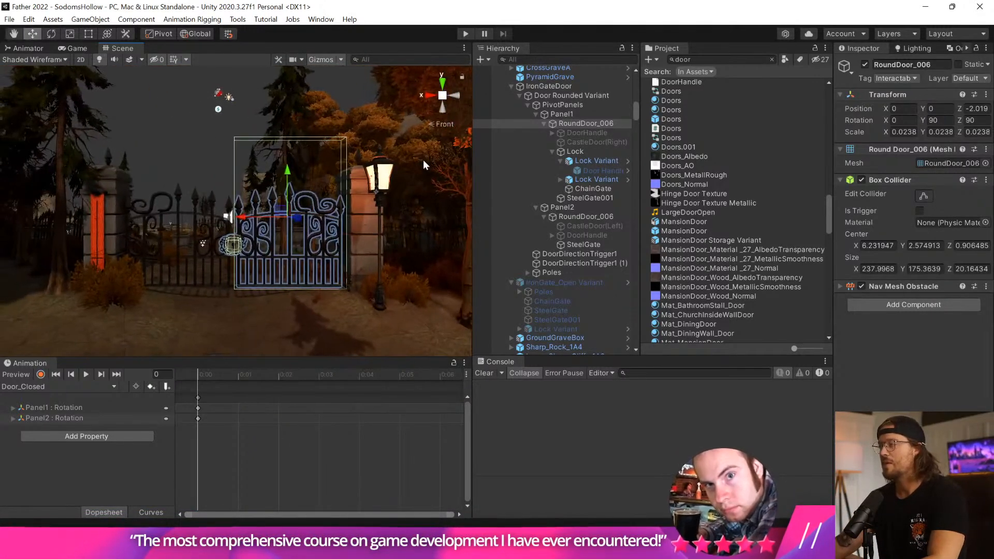
click(442, 95)
scroll(188, 202, down, 10)
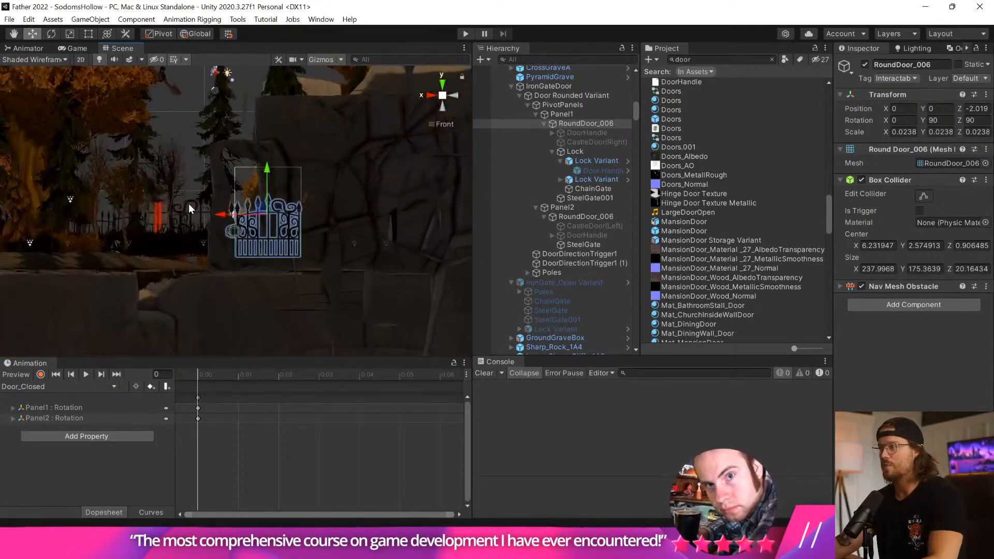
click(924, 196)
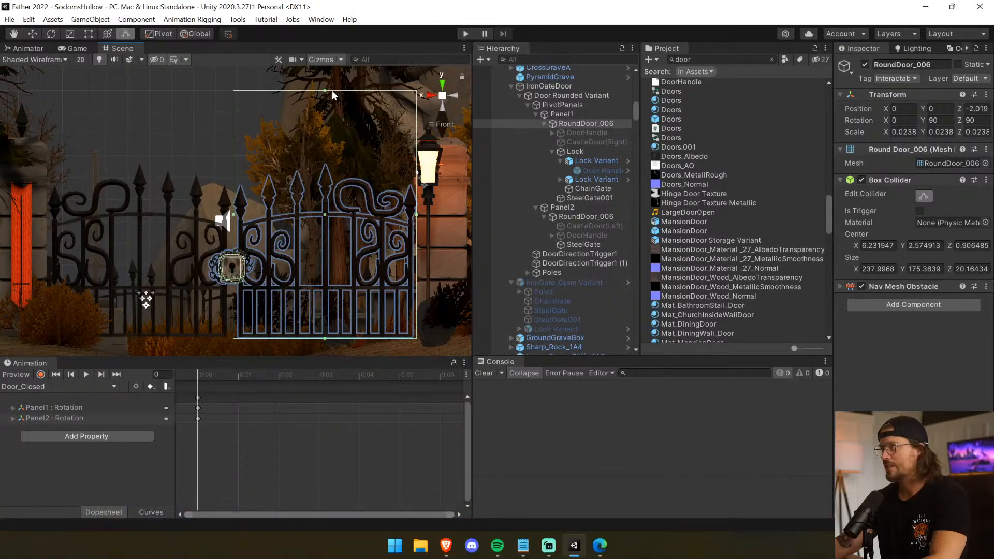
drag(323, 90, 316, 142)
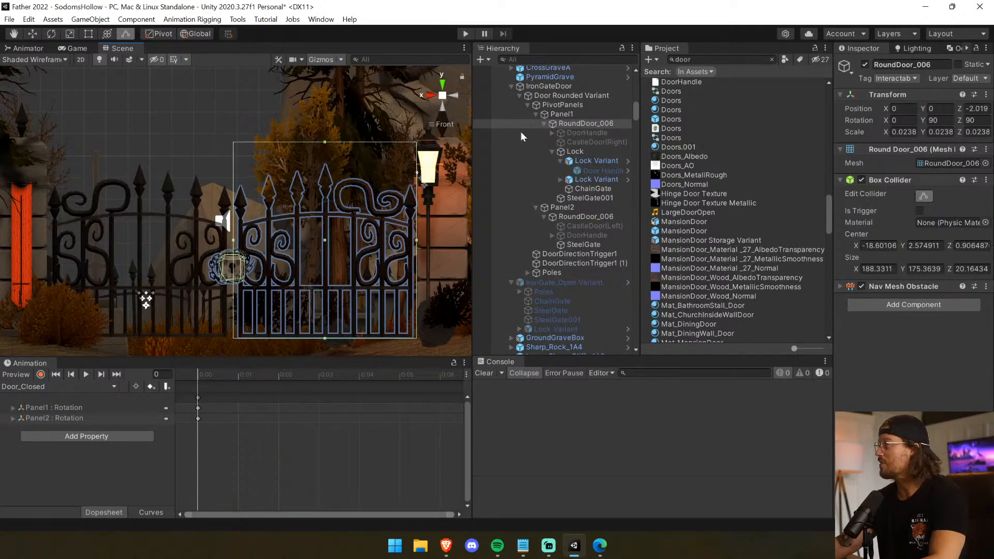
Resize the box collider on Panel2's RoundDoor_006 to about 193 in X size, roughly matching the height of Panel1's collider.
click(594, 216)
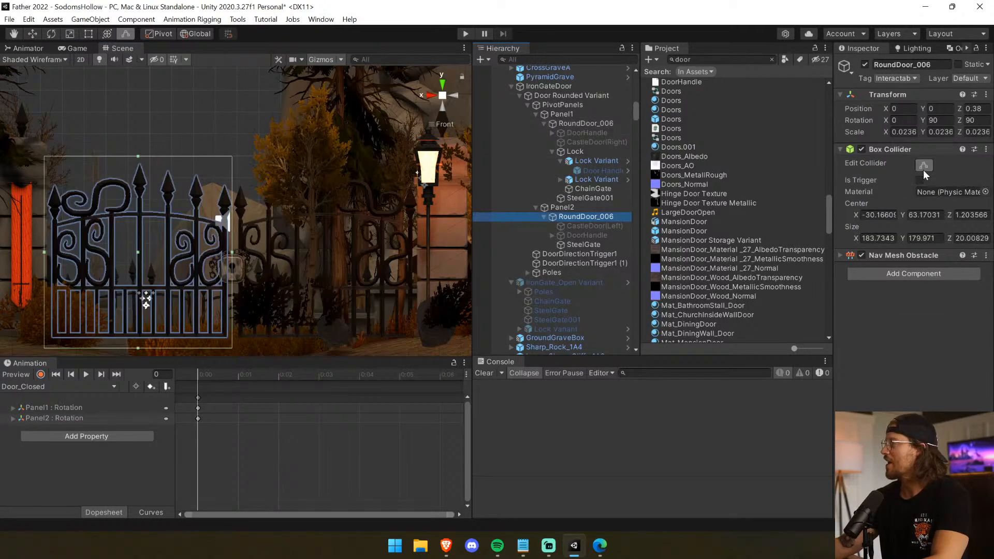
drag(138, 156, 137, 128)
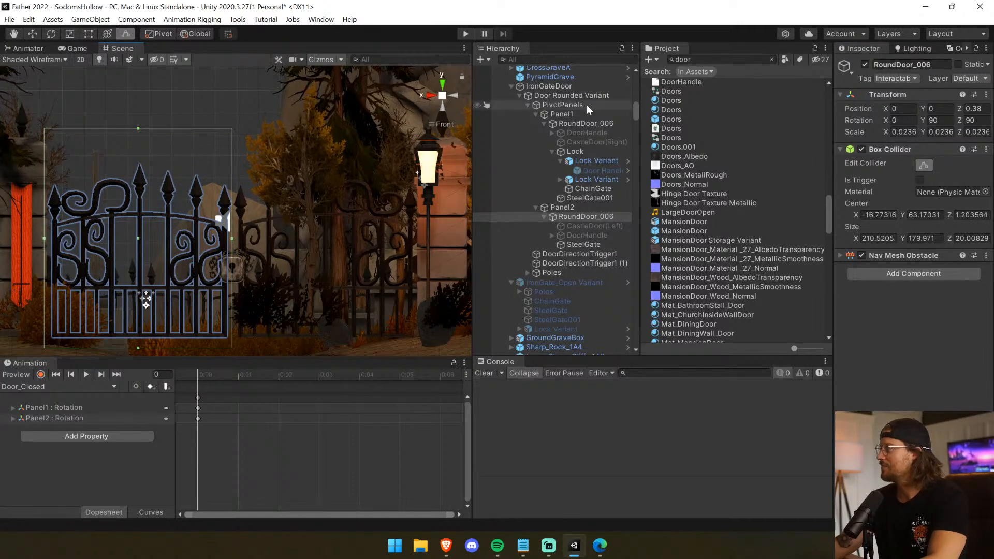
ctrl+click(592, 123)
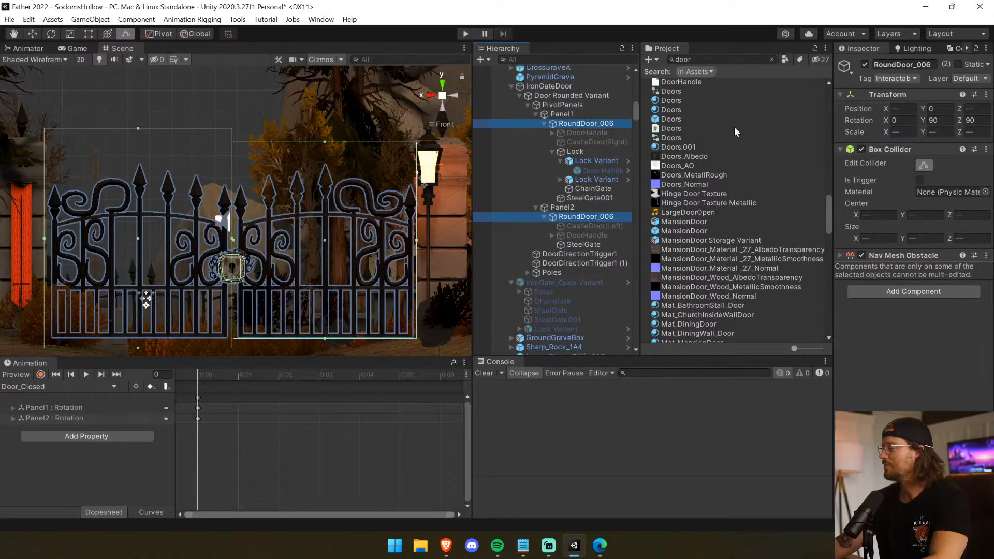
click(577, 218)
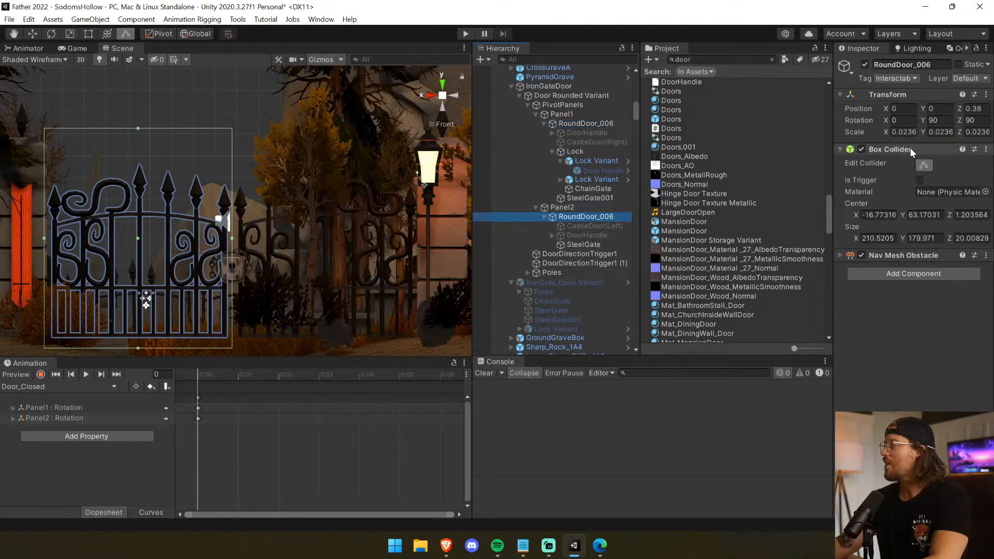
drag(137, 129, 136, 140)
drag(137, 348, 137, 341)
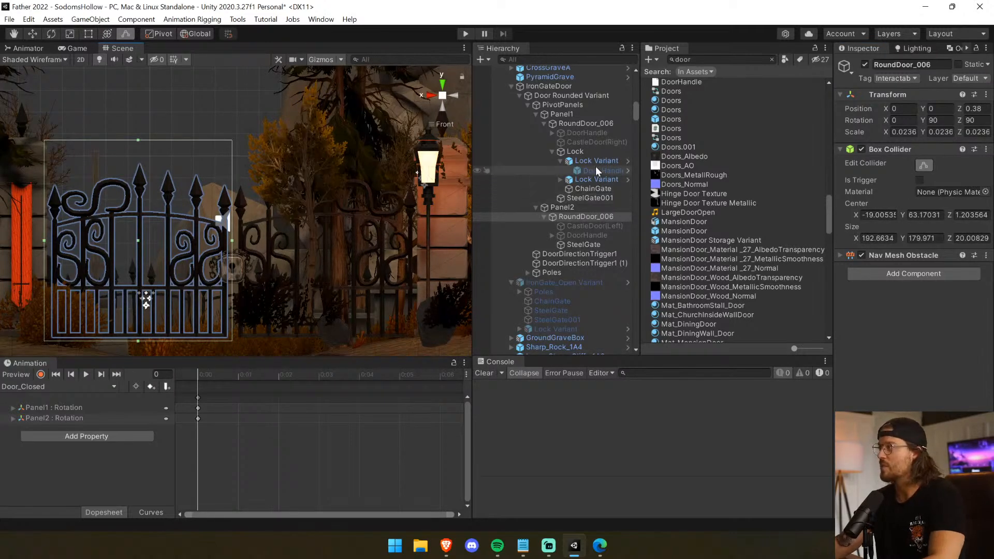
With both RoundDoor_006 objects selected, align the top, bottom and inner edges of Panel2's collider with Panel1's collider, then finish collider editing.
ctrl+click(586, 125)
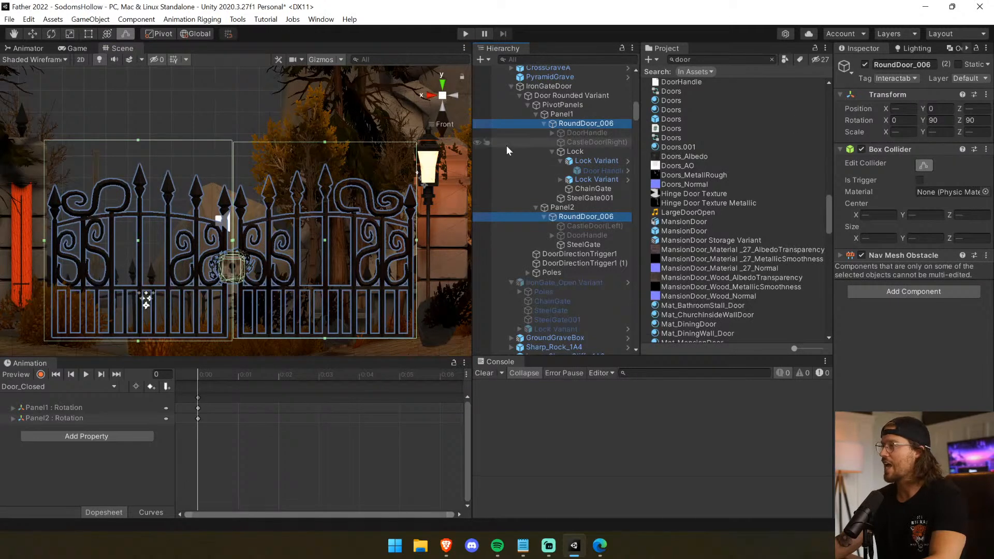
drag(138, 140, 139, 141)
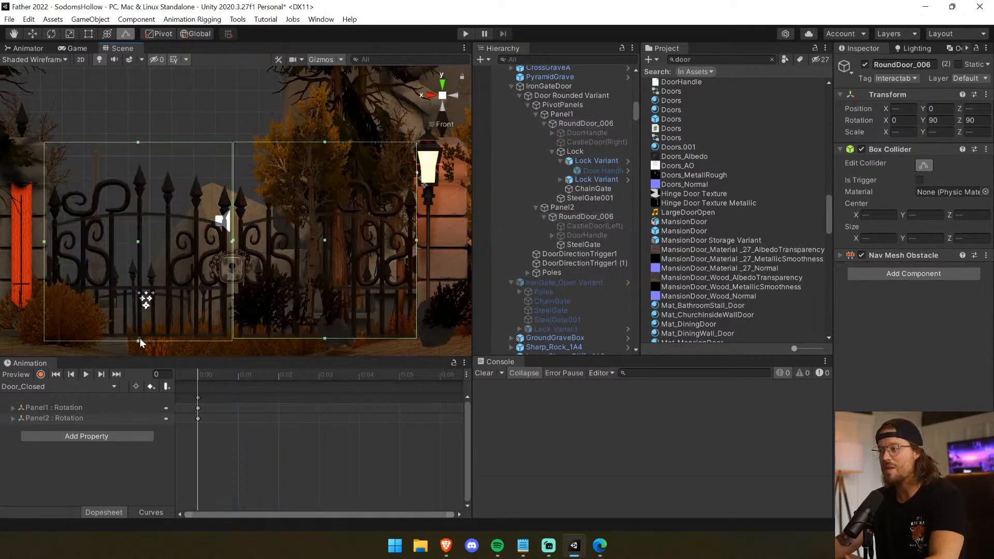
drag(137, 342, 138, 340)
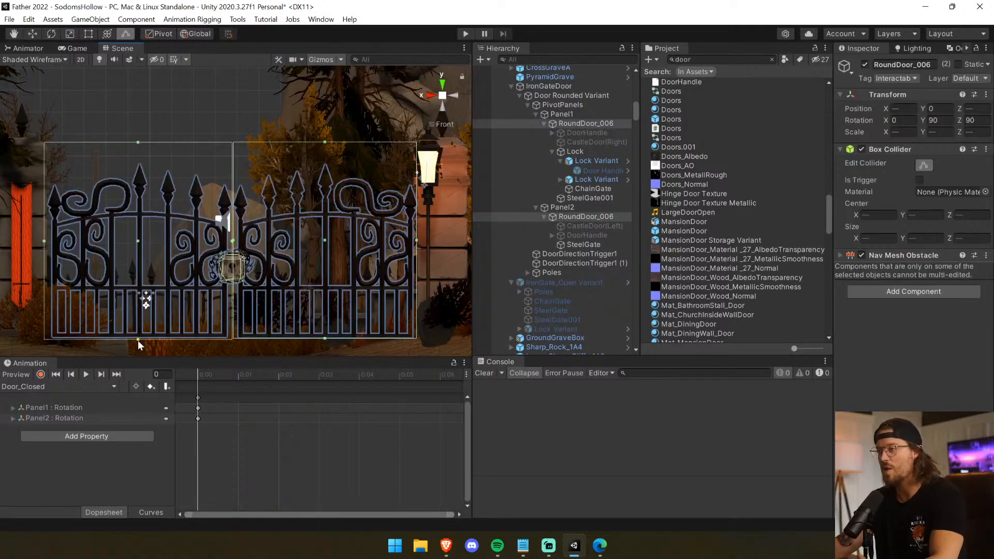
drag(232, 241, 233, 242)
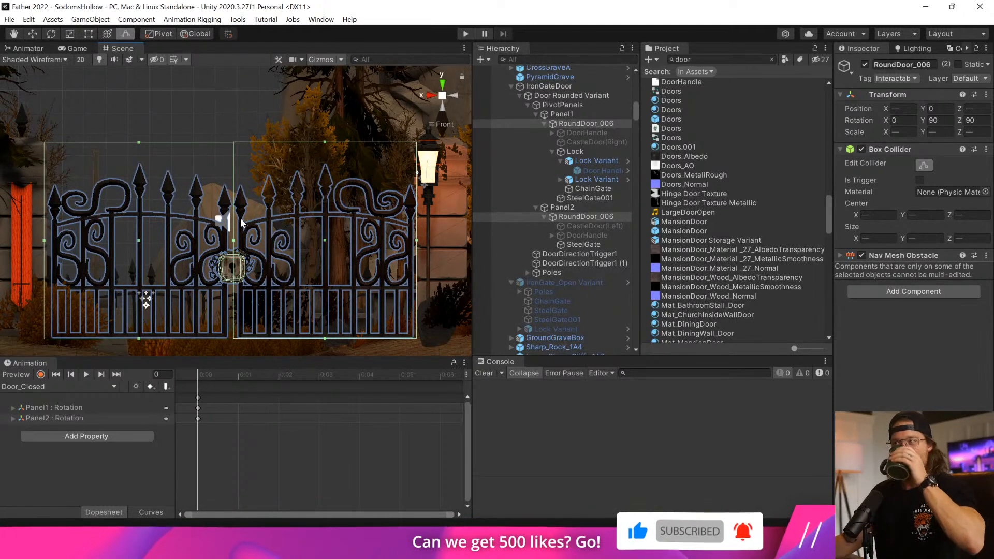
click(32, 33)
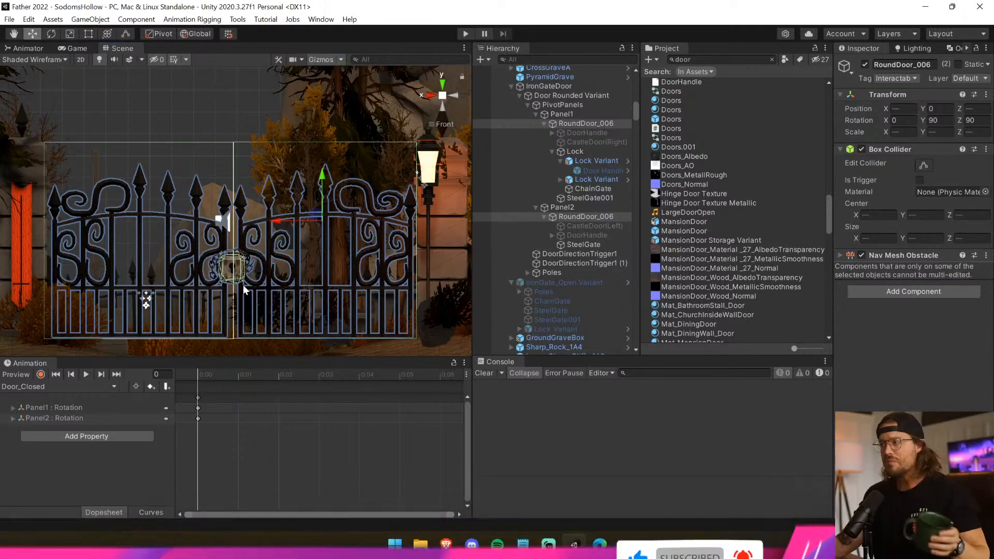
Set Handles 1 and Handles 2 to None in the Door script on Door Rounded Variant and save the scene.
click(565, 105)
click(577, 86)
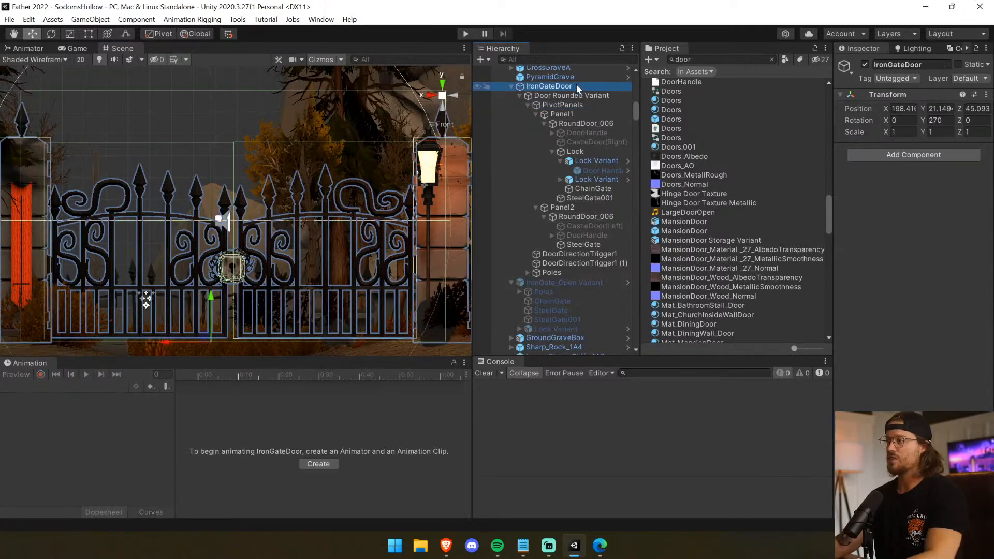
click(579, 95)
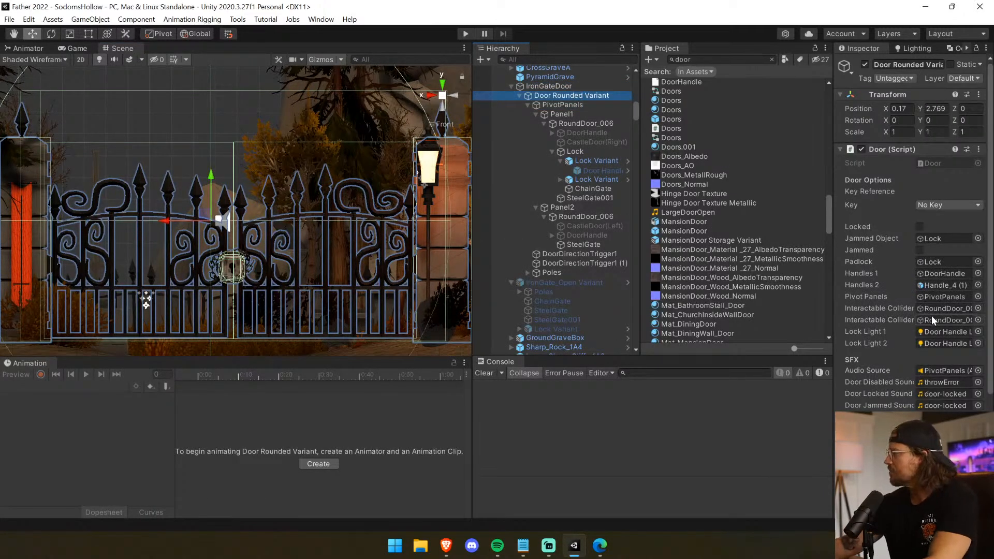
drag(833, 318, 703, 316)
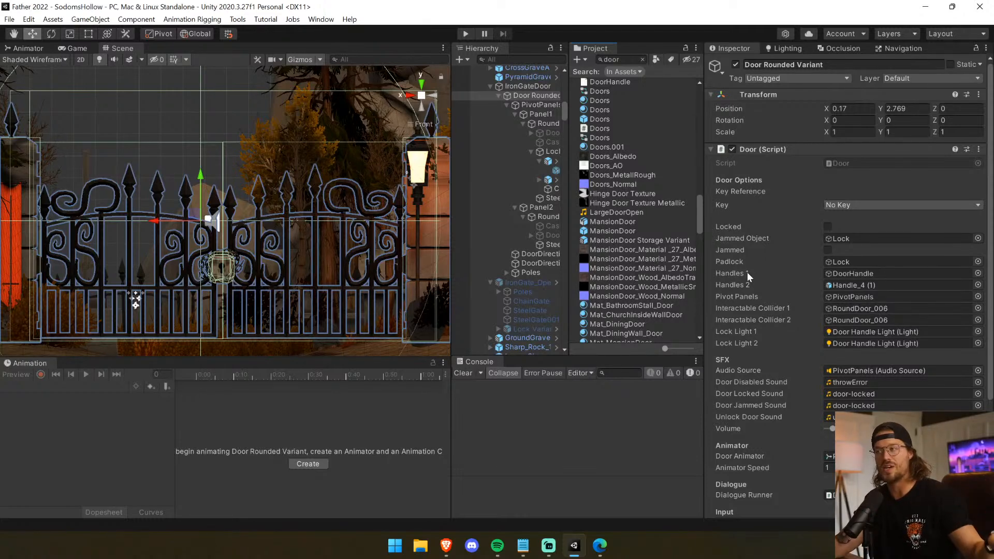
click(978, 277)
text(none)
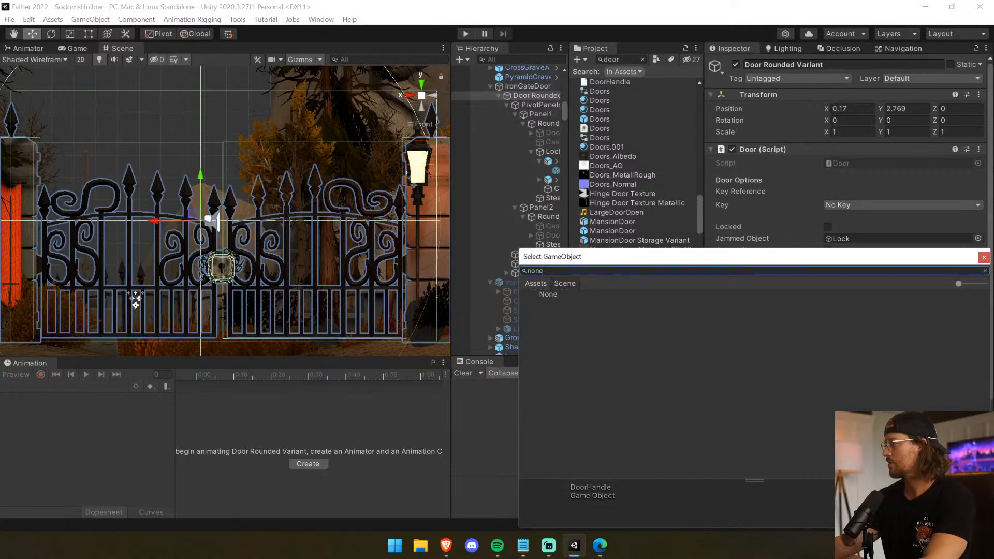
double_click(565, 297)
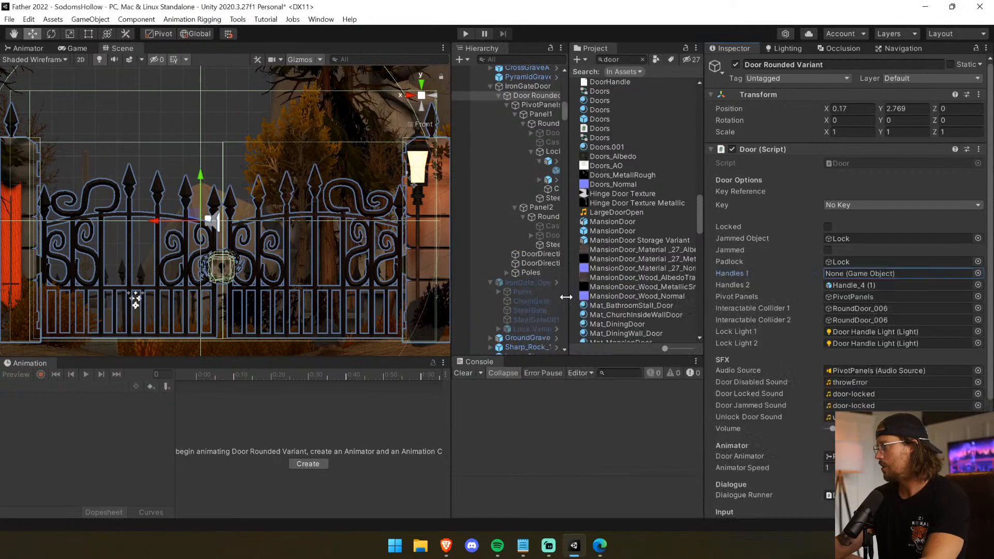
click(979, 285)
text(none)
double_click(546, 290)
key(ctrl+s)
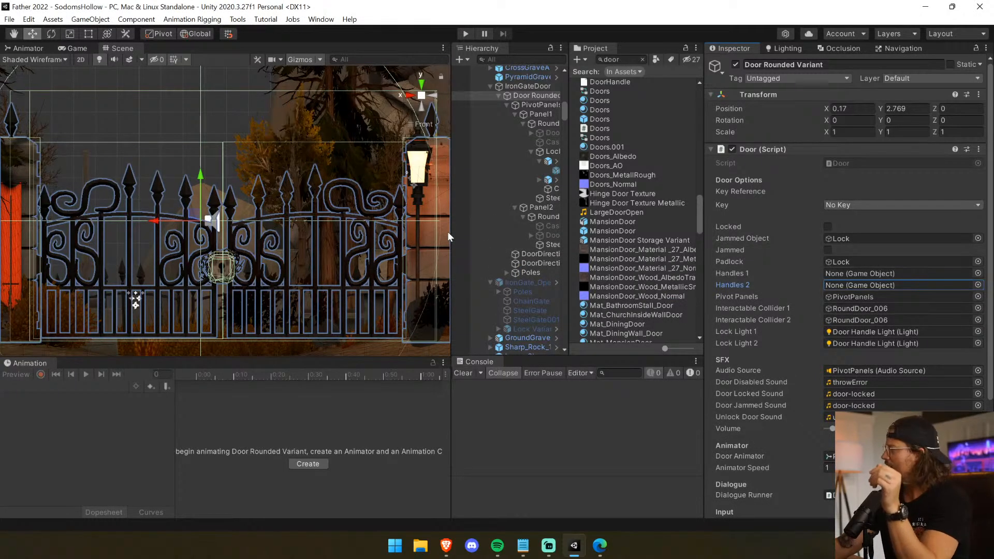
Examine the Lock Light 1 and Lock Light 2 references and the Door Handle Light objects under both Lock Variants.
click(882, 337)
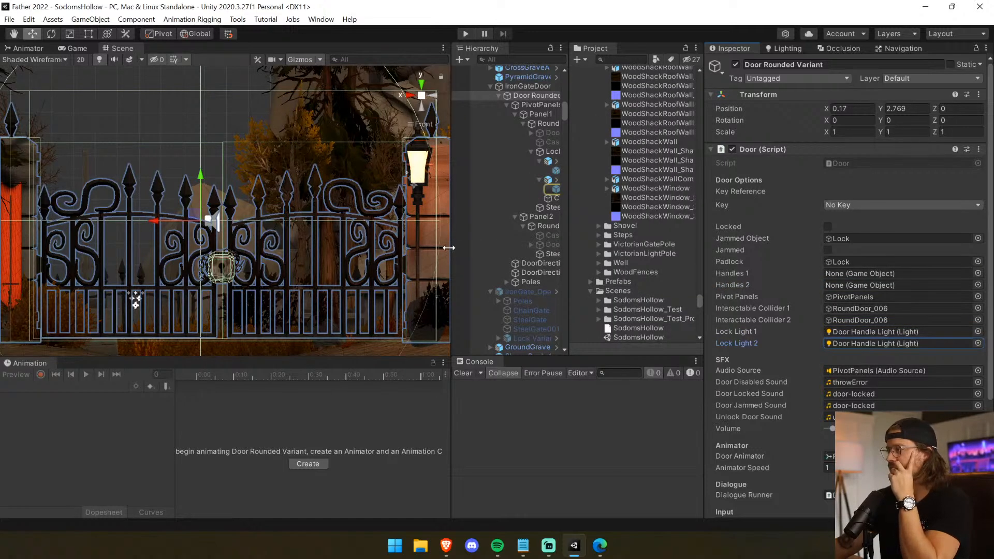
drag(448, 248, 341, 248)
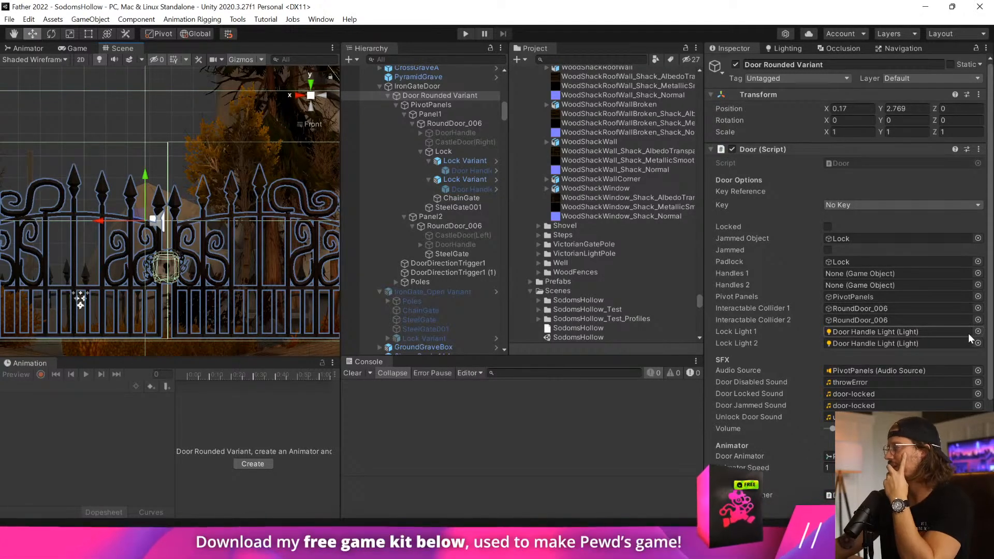
click(864, 334)
click(863, 340)
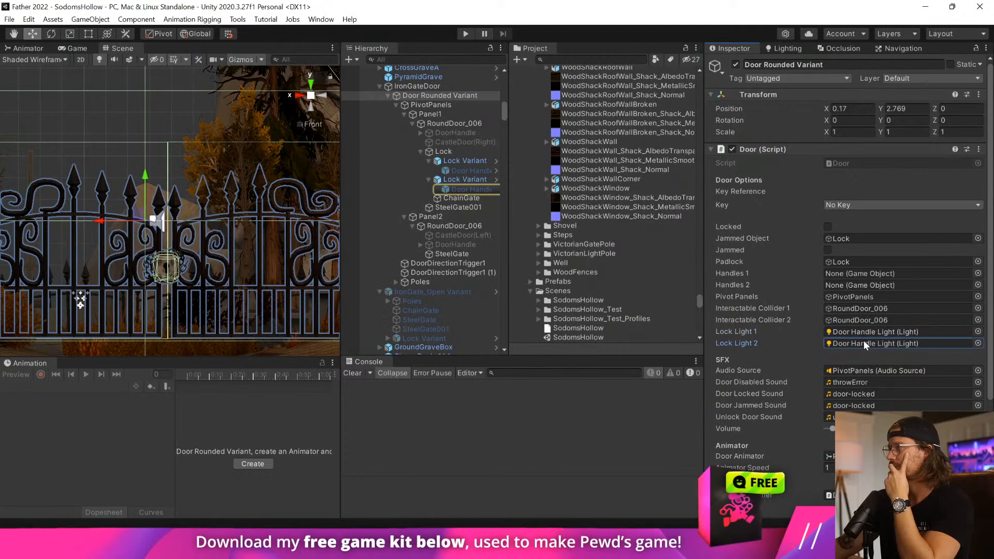
right_drag(88, 264, 233, 348)
double_click(447, 179)
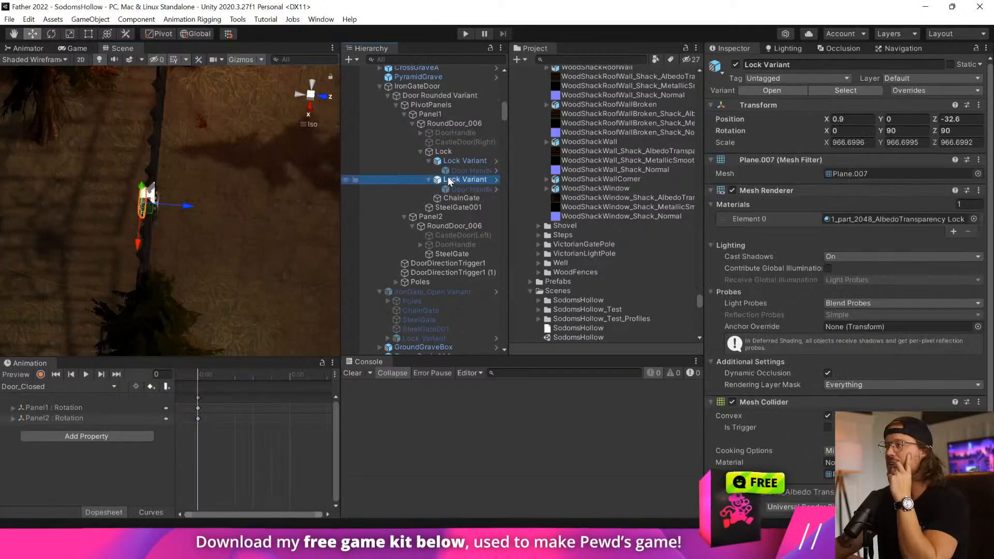
click(451, 171)
click(450, 187)
right_drag(223, 228, 275, 160)
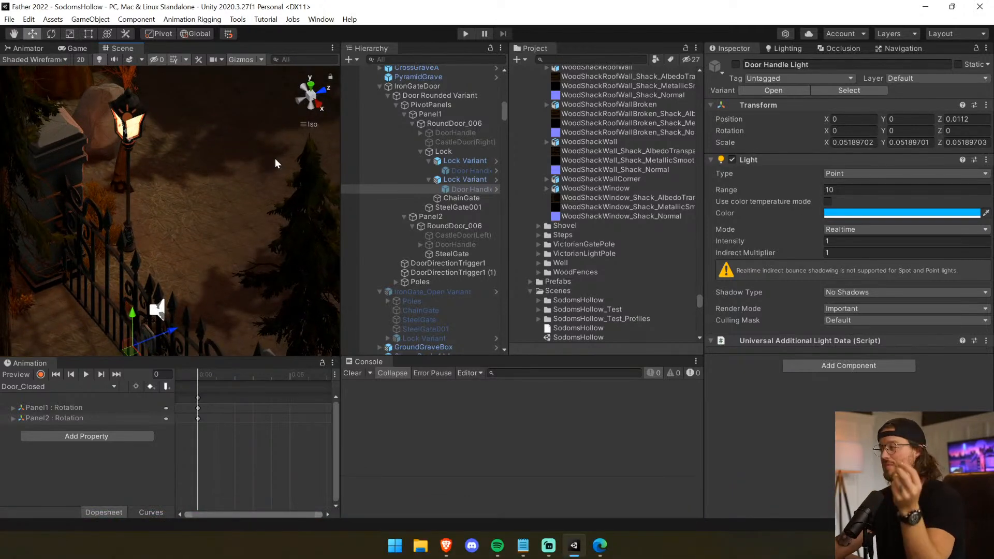
Enable Locked in the Door script on Door Rounded Variant, keeping the key option at No Key.
click(443, 86)
click(462, 95)
click(460, 102)
click(462, 96)
click(860, 207)
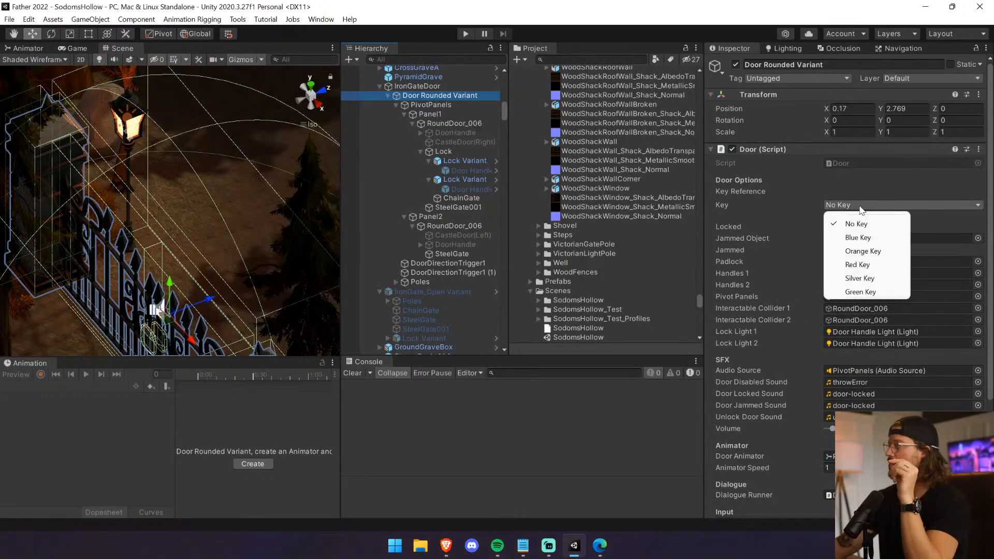
click(830, 222)
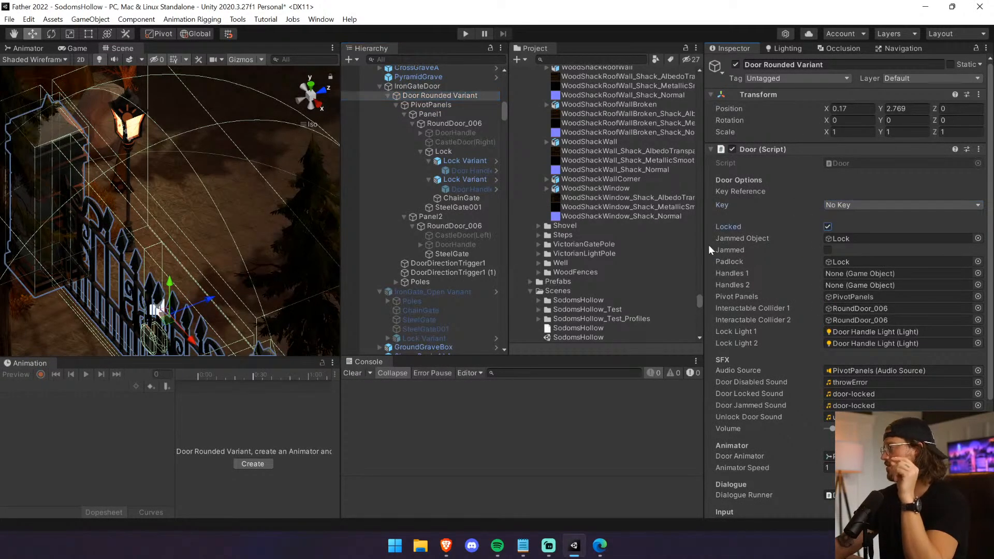
click(875, 203)
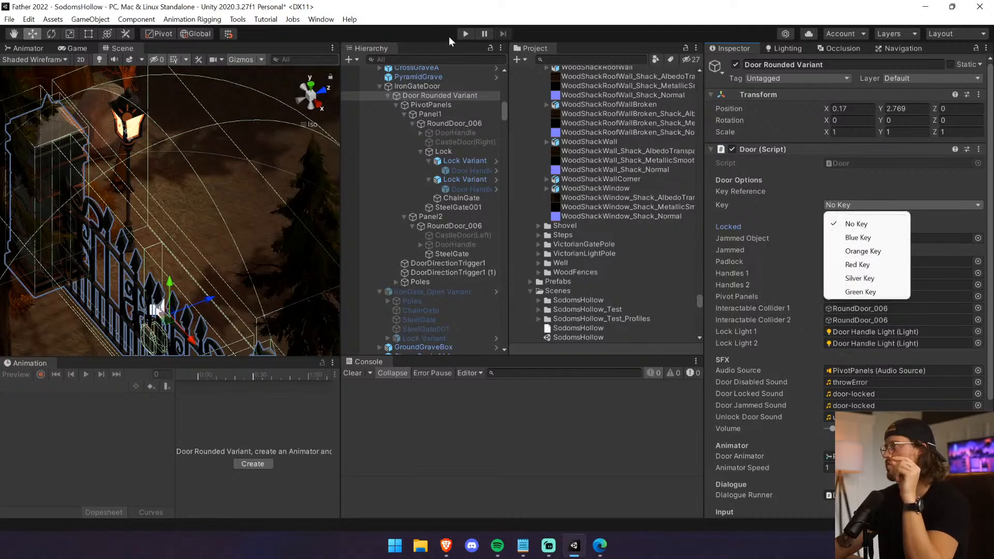
Run the game, walk up to the iron gate to test it locked without a key, and stop the game.
click(465, 33)
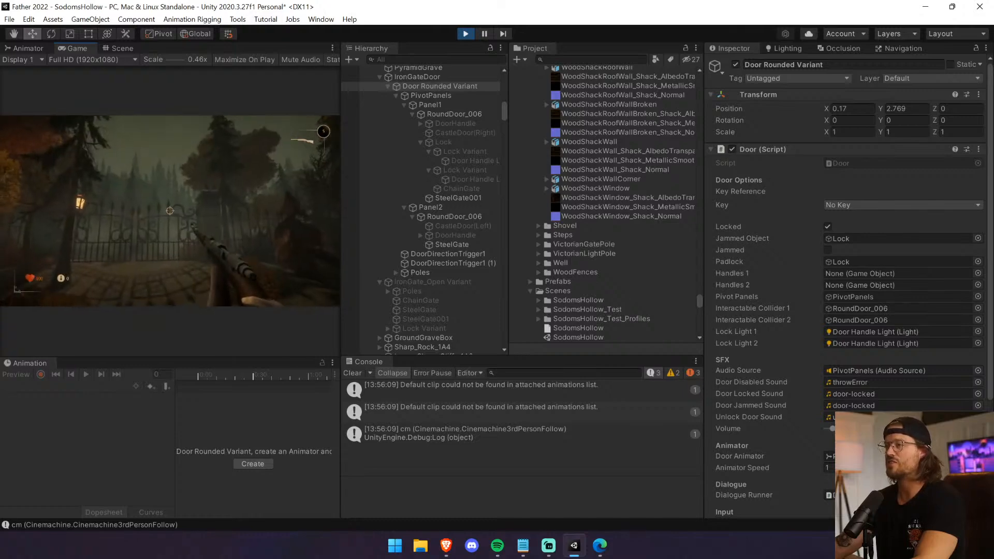
key(w)
key(s)
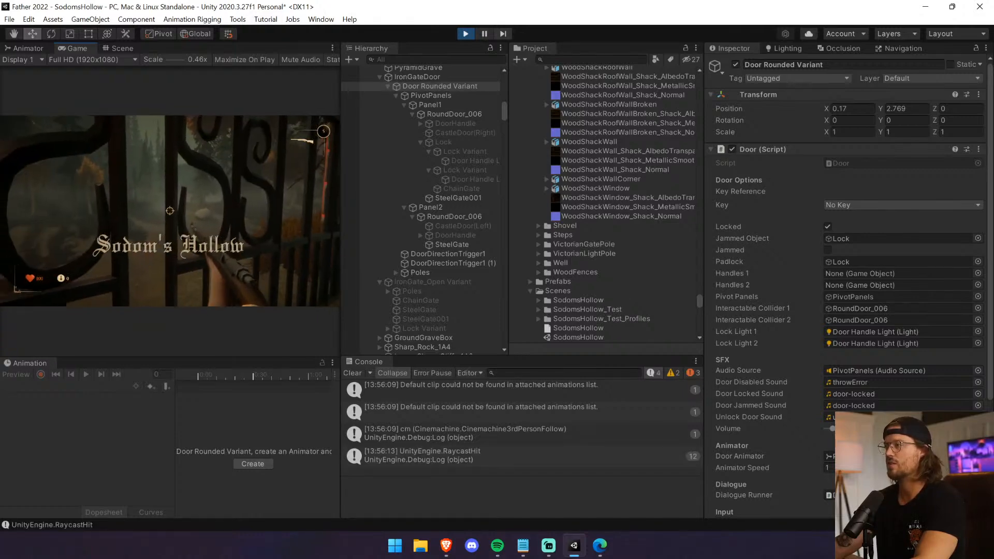
key(w)
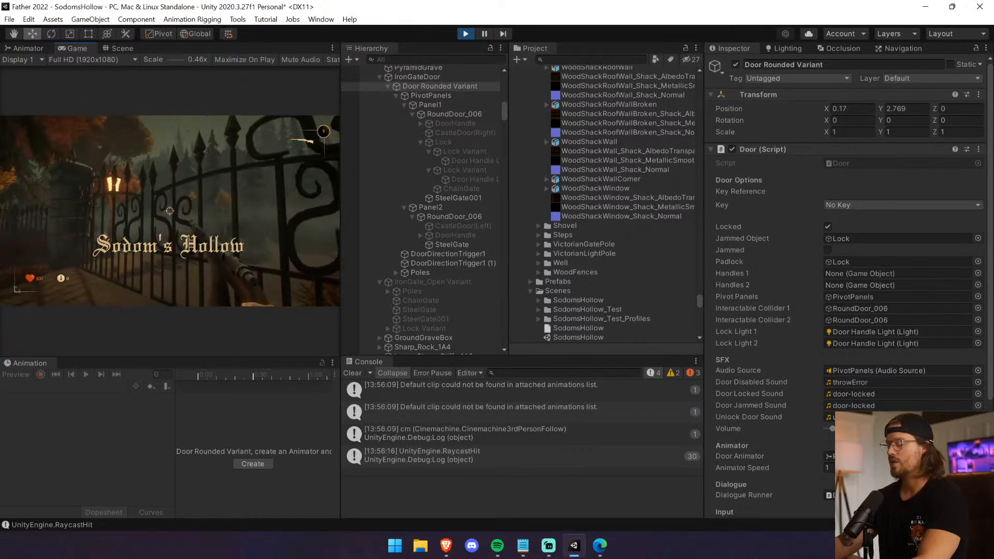
click(465, 33)
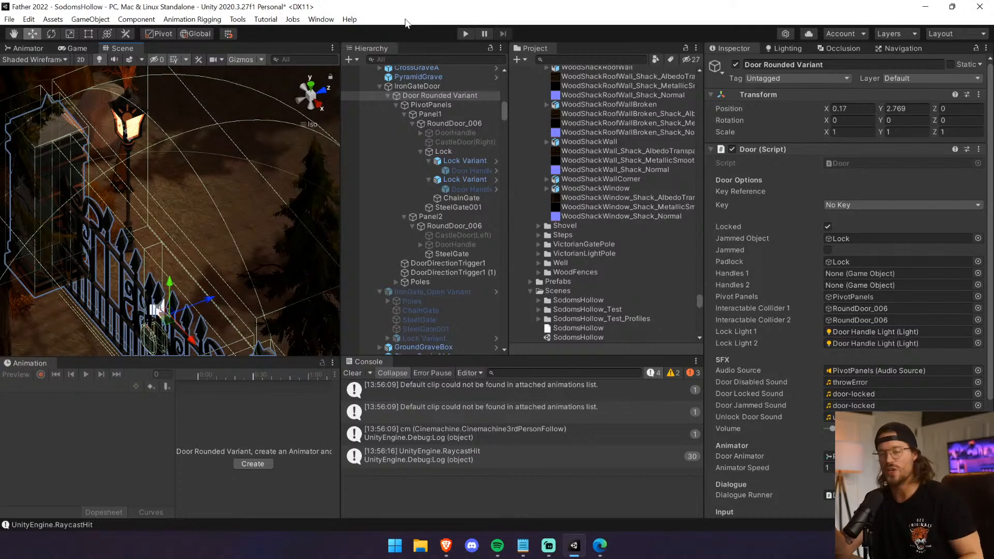
Set the door's key to Orange Key and run the game to check the padlock and light on the gate.
click(858, 205)
click(889, 250)
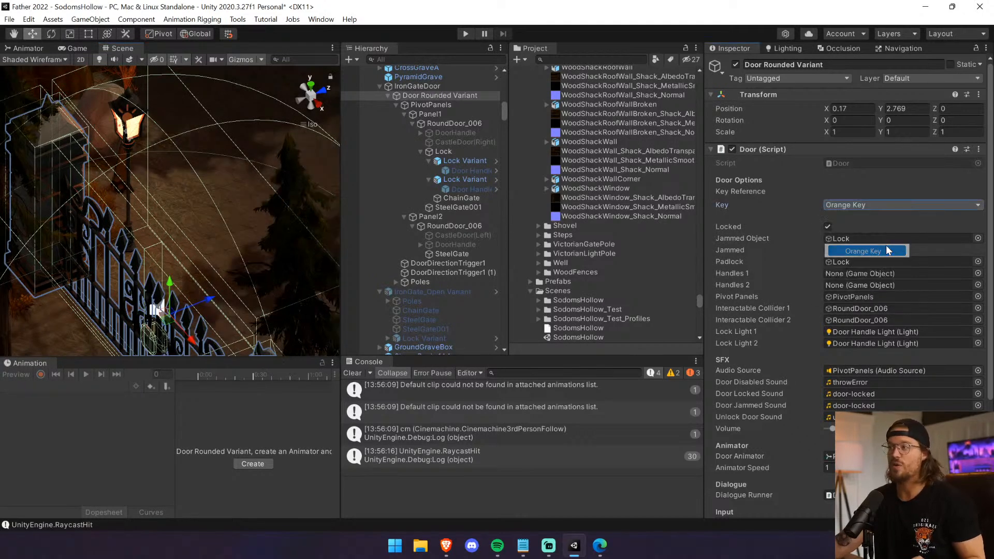
click(459, 33)
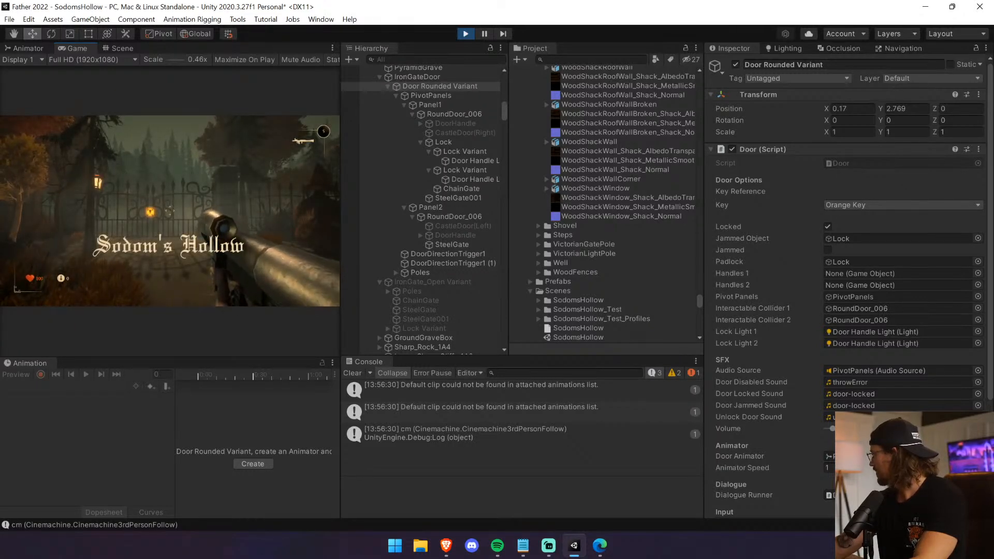
key(w)
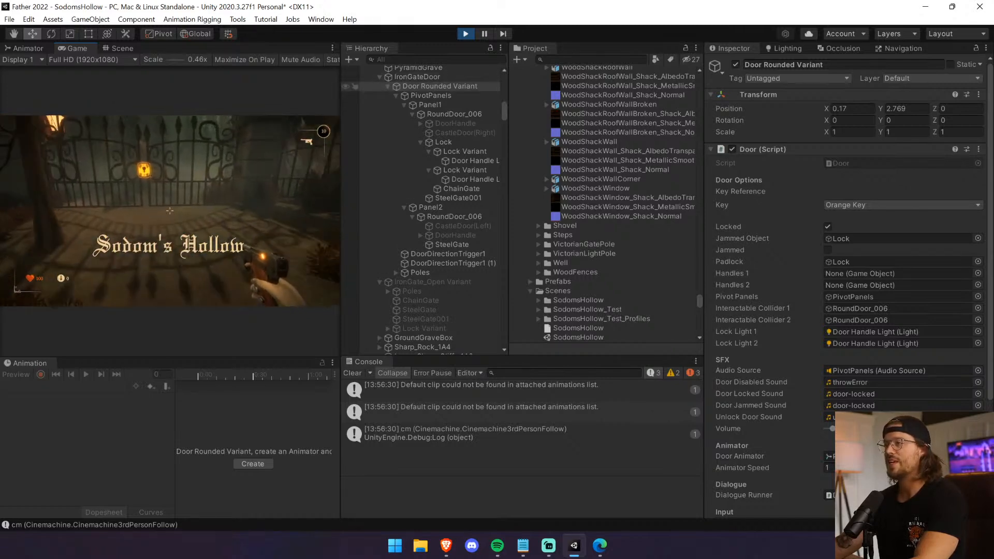
Walk up to the gate and try opening it while it is locked with Orange Key, then stop the game and clear the console.
key(s)
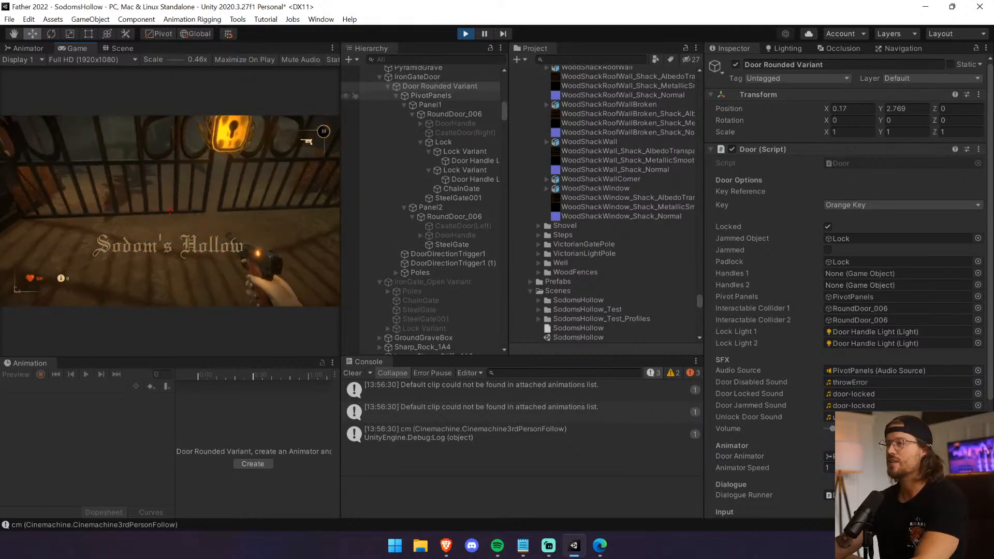
key(w)
key(e)
key(s)
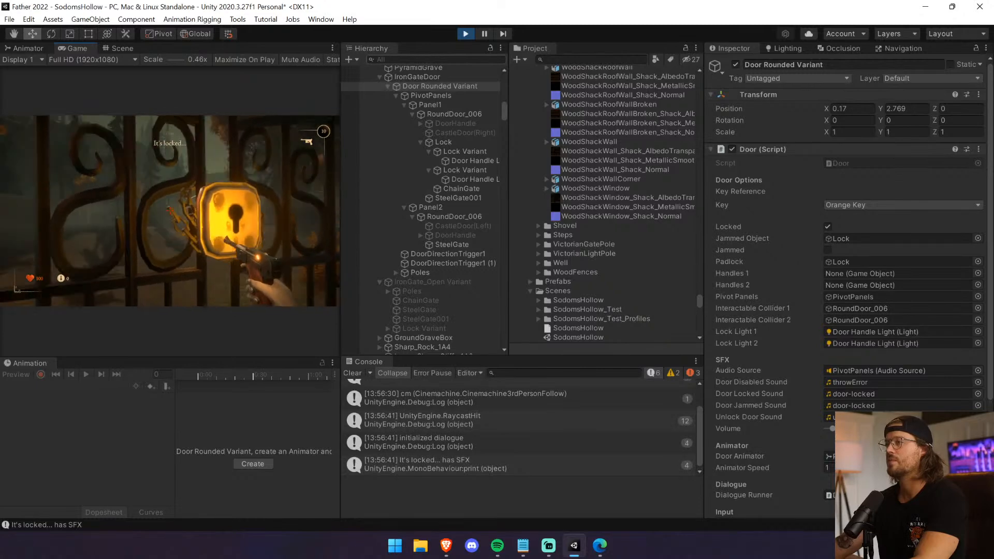
key(w)
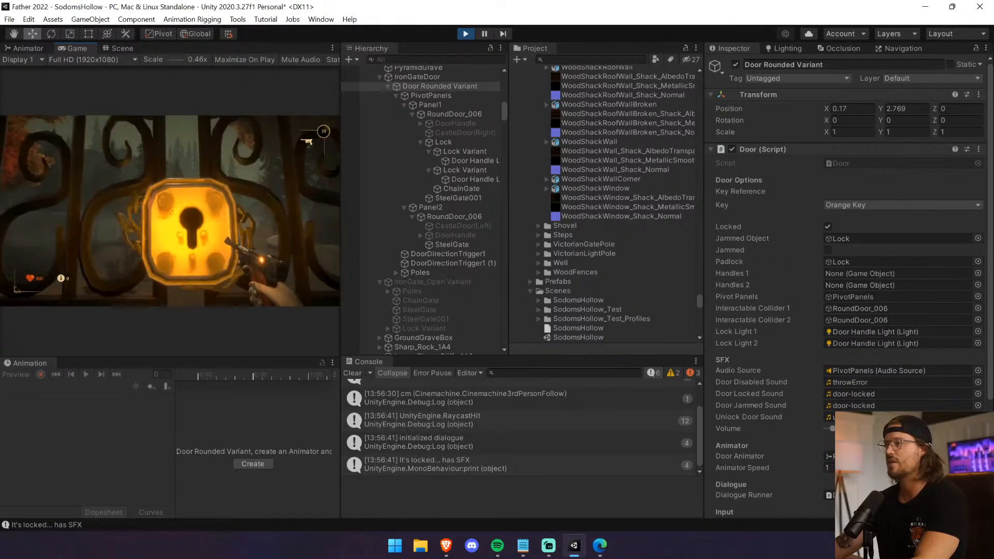
key(e)
key(s)
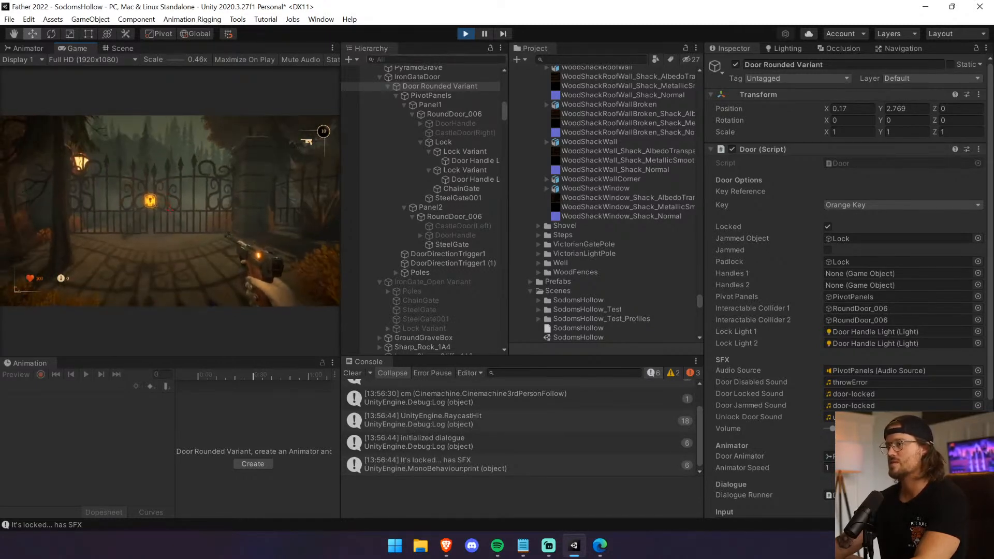
key(w)
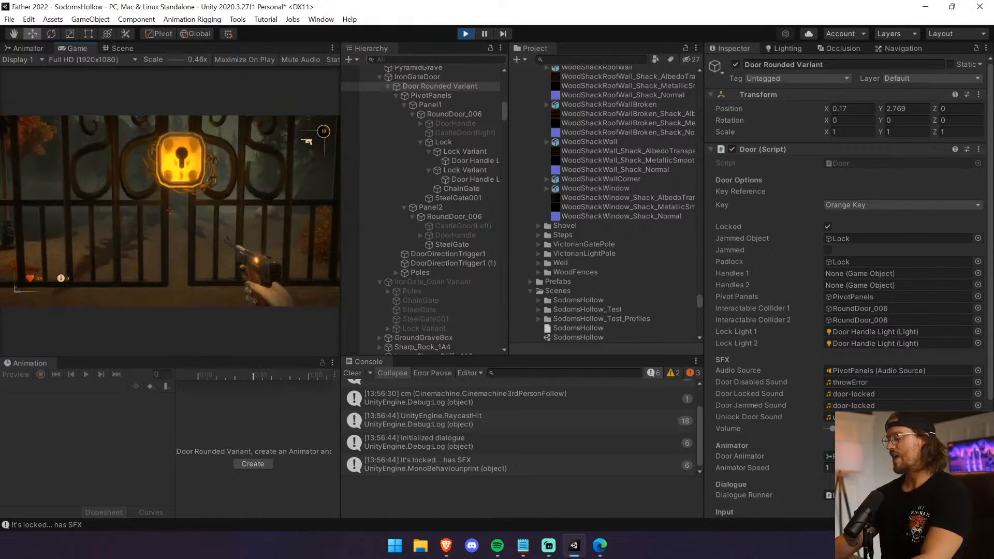
key(ctrl+p)
click(353, 372)
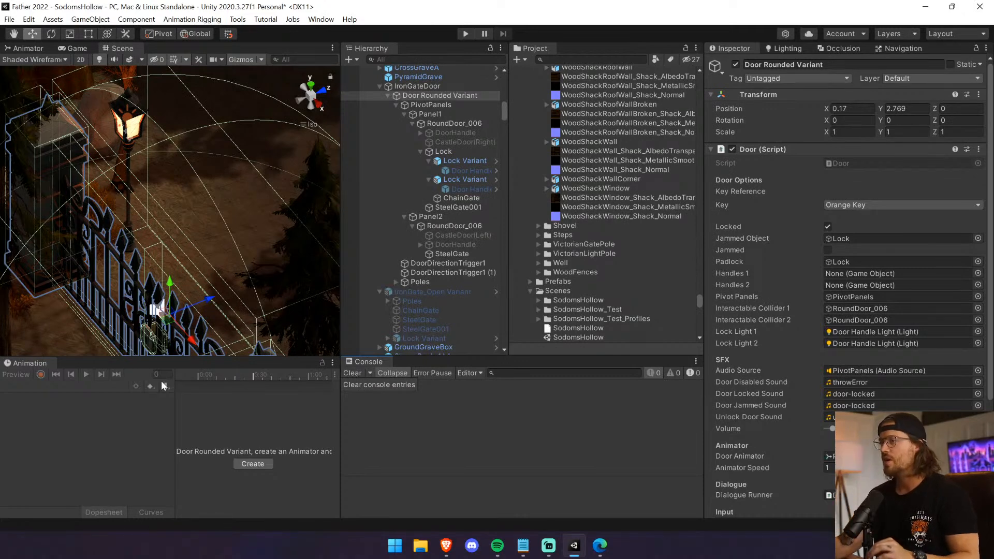
Select IronGateDoor in the scene, collapse the Father_v2 assets and expand the Prefabs > Father folder.
click(434, 87)
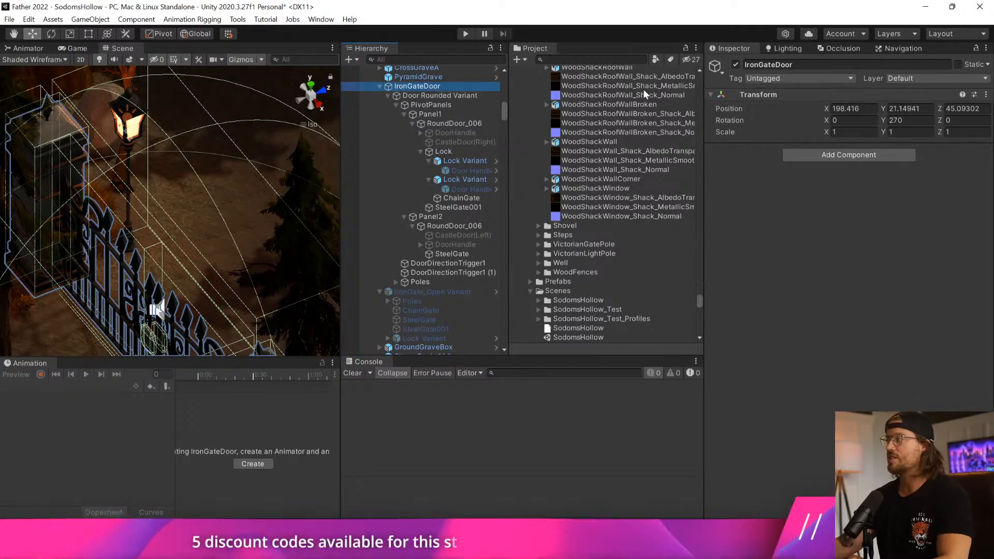
drag(699, 303, 698, 75)
click(522, 91)
click(522, 100)
click(522, 110)
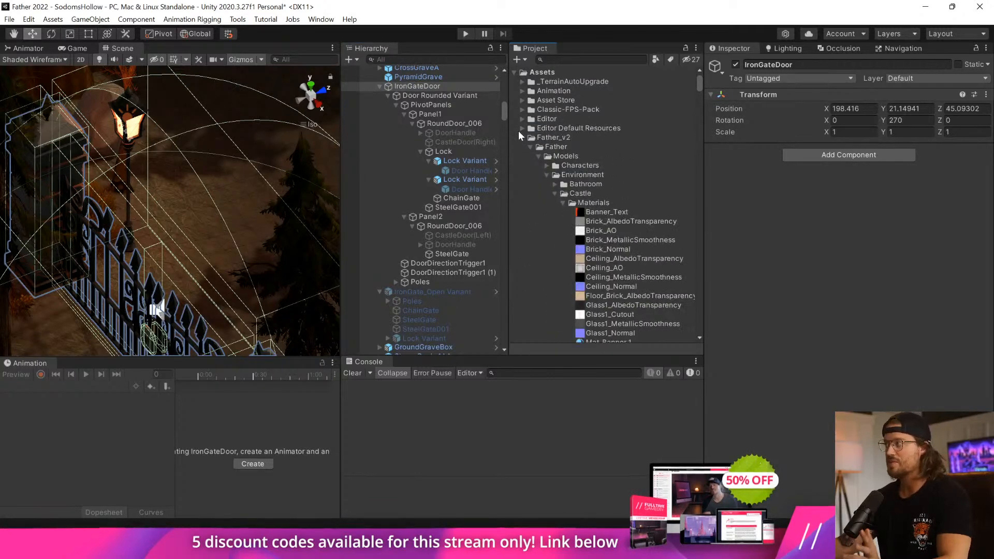
click(522, 138)
click(522, 203)
click(520, 206)
click(537, 221)
click(531, 213)
Save IronGateDoor as a prefab in the Prefabs > Father > Doors folder.
scroll(529, 218, down, 3)
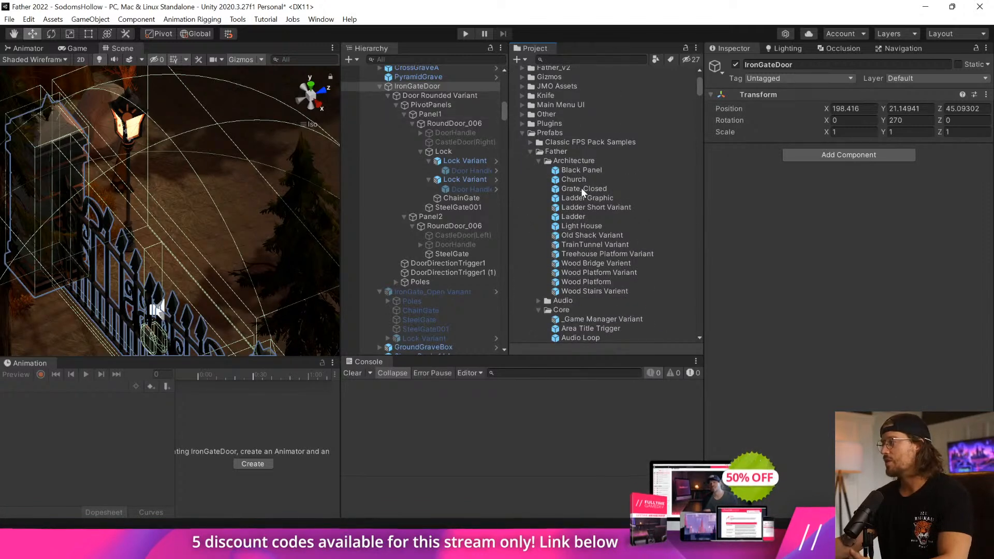
click(539, 161)
click(537, 179)
click(536, 188)
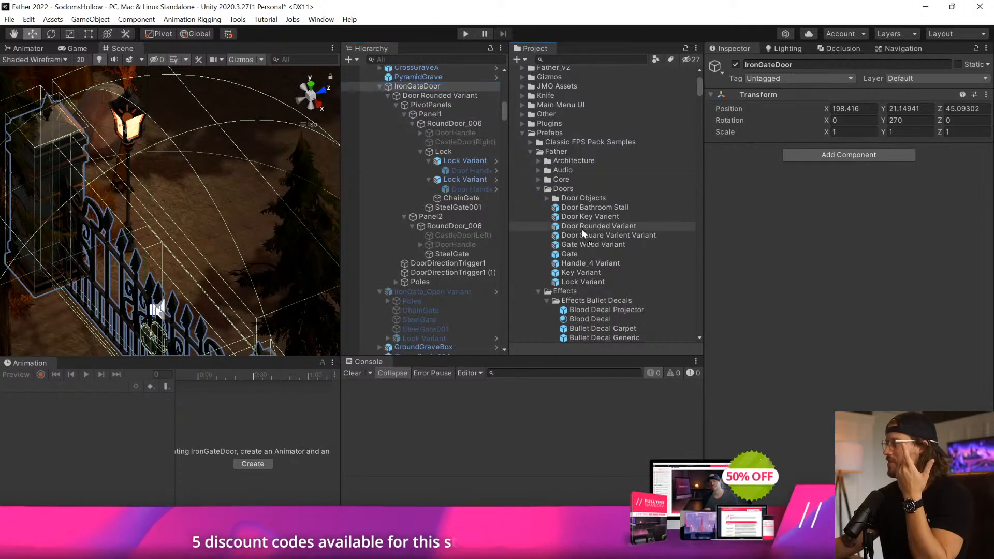
drag(582, 228, 585, 239)
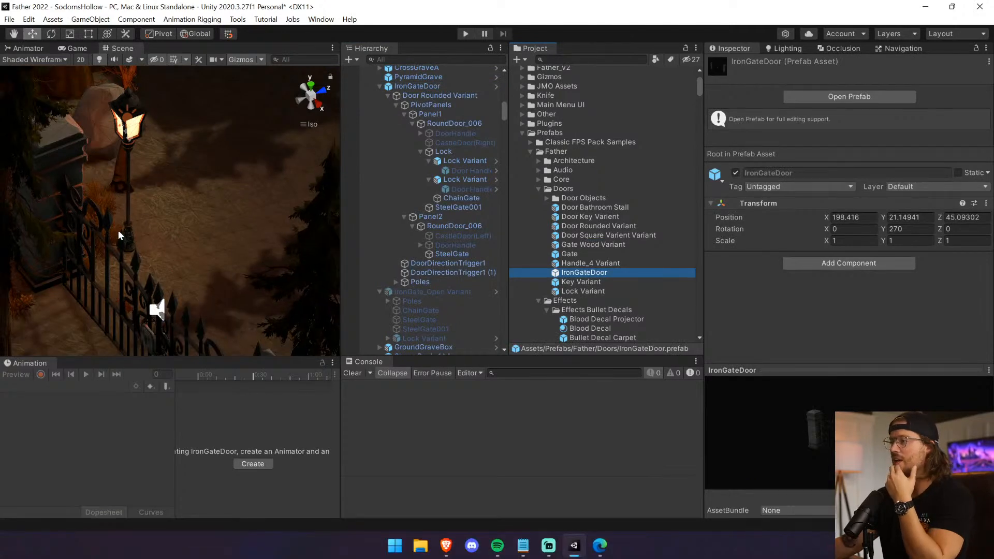
Enlarge the Scene view by widening it and shrinking the Animation and Console areas below.
right_drag(115, 223, 160, 267)
click(164, 237)
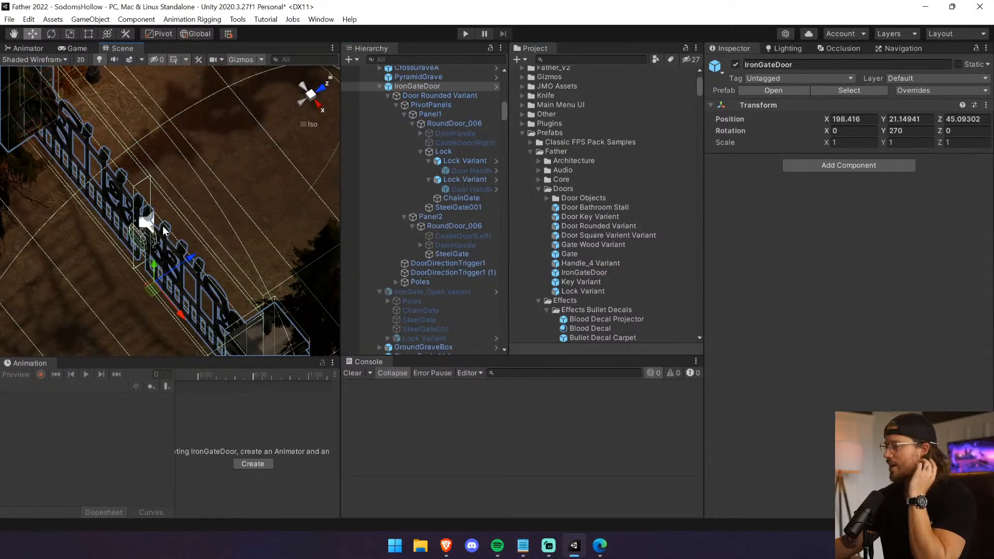
drag(340, 290, 554, 290)
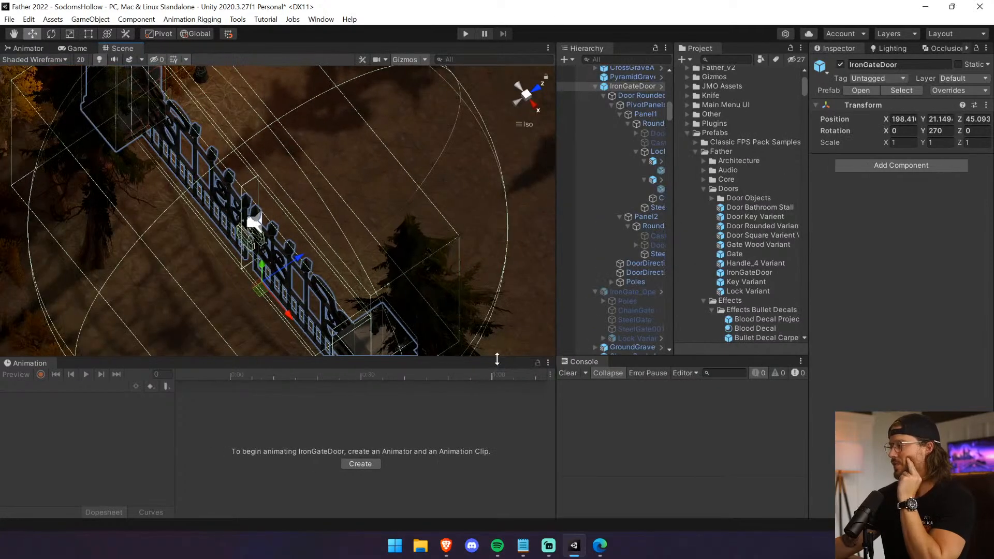
drag(497, 359, 498, 424)
drag(658, 358, 658, 424)
Find the old open gate IronGate_Open (1) between the rocks on the canyon path and delete it.
alt+drag(316, 287, 294, 303)
scroll(295, 300, down, 20)
scroll(273, 257, down, 2)
alt+drag(264, 248, 228, 198)
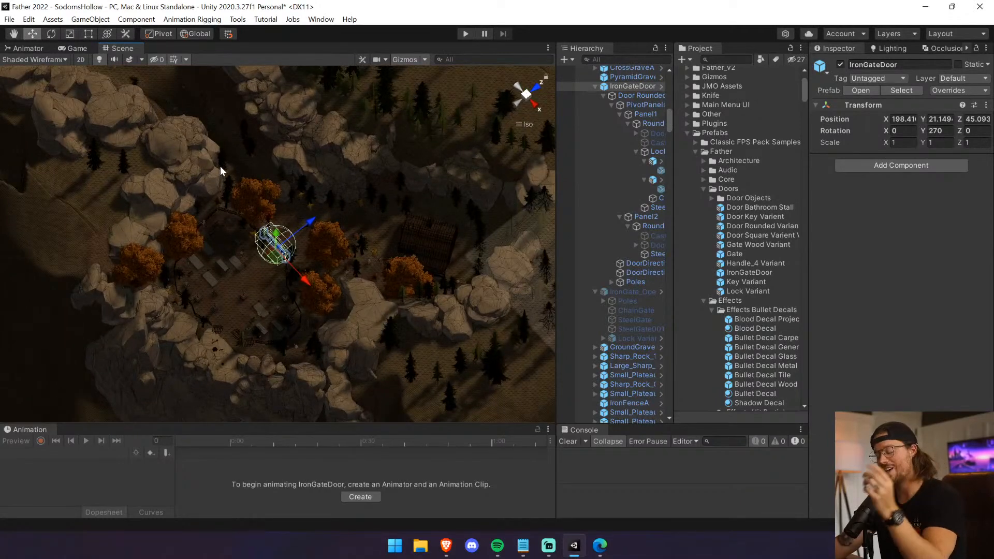
alt+drag(220, 163, 181, 113)
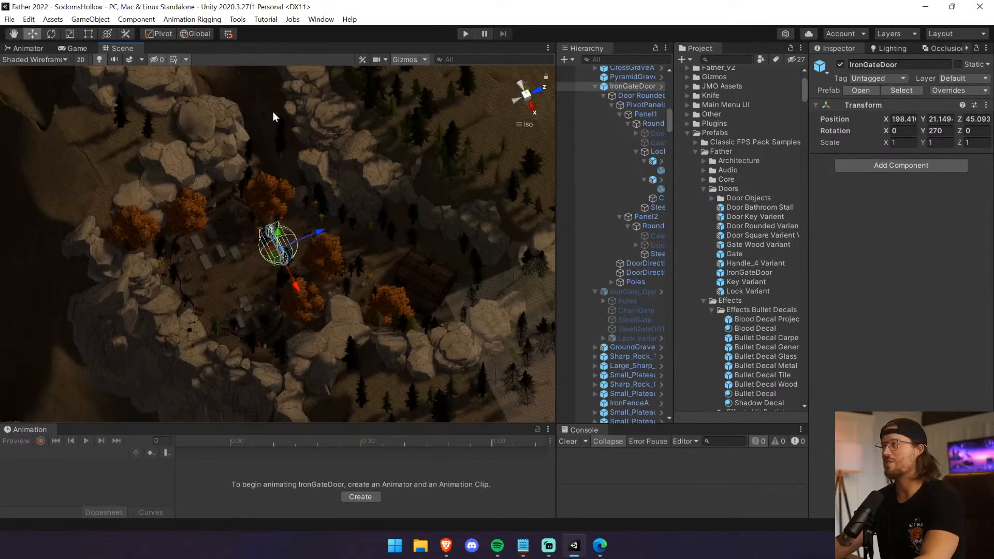
alt+drag(525, 126, 676, 196)
click(405, 295)
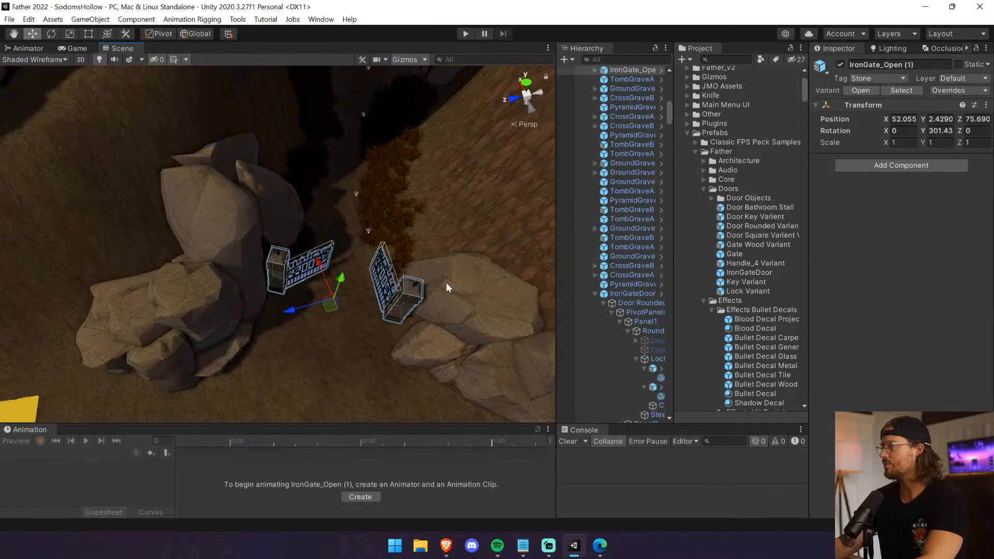
key(x)
key(Delete)
right_drag(364, 275, 384, 289)
click(28, 19)
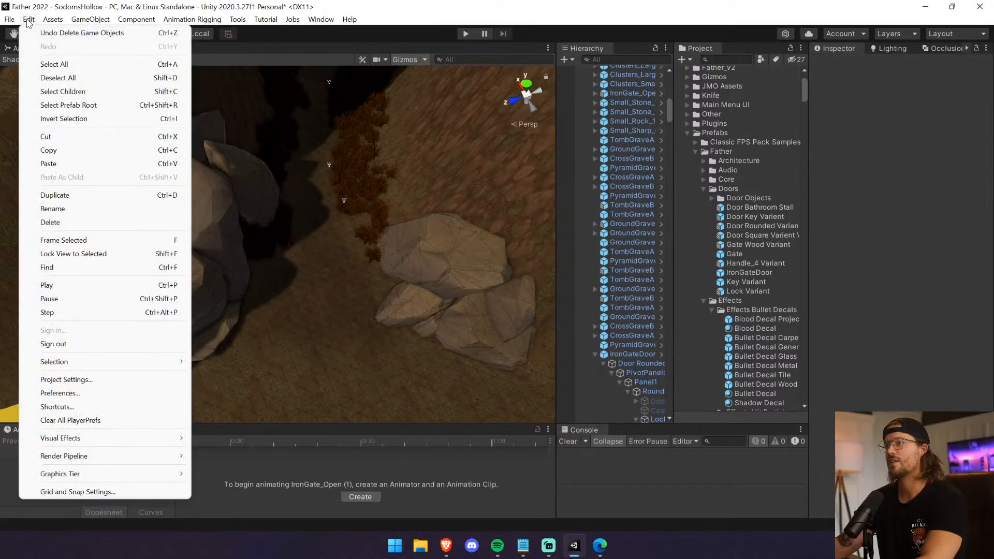
click(46, 164)
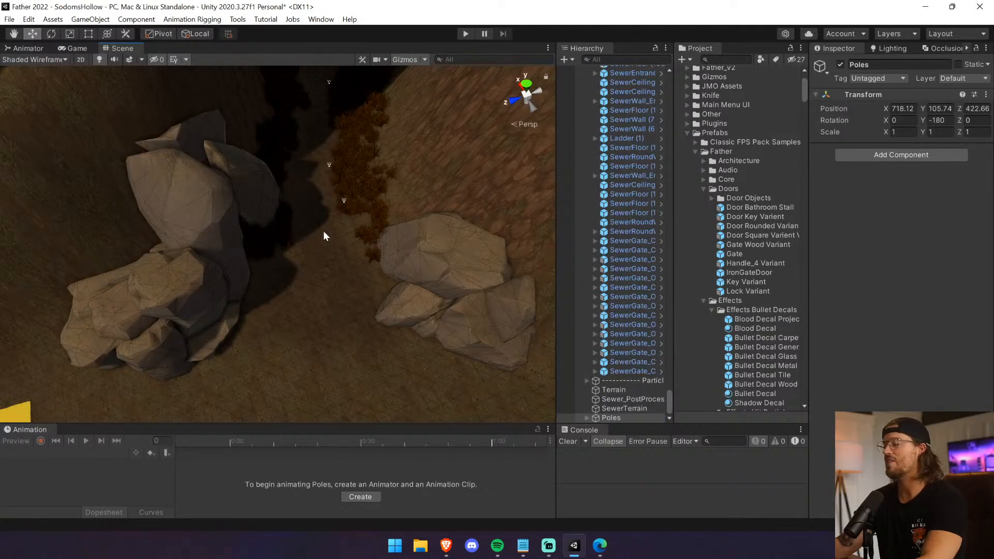
click(629, 415)
click(629, 412)
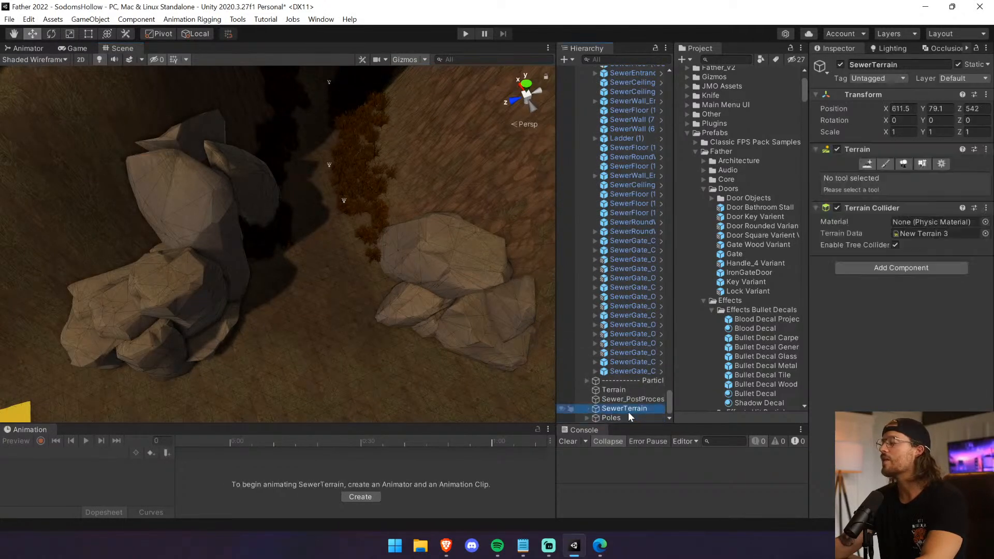
click(630, 415)
key(Delete)
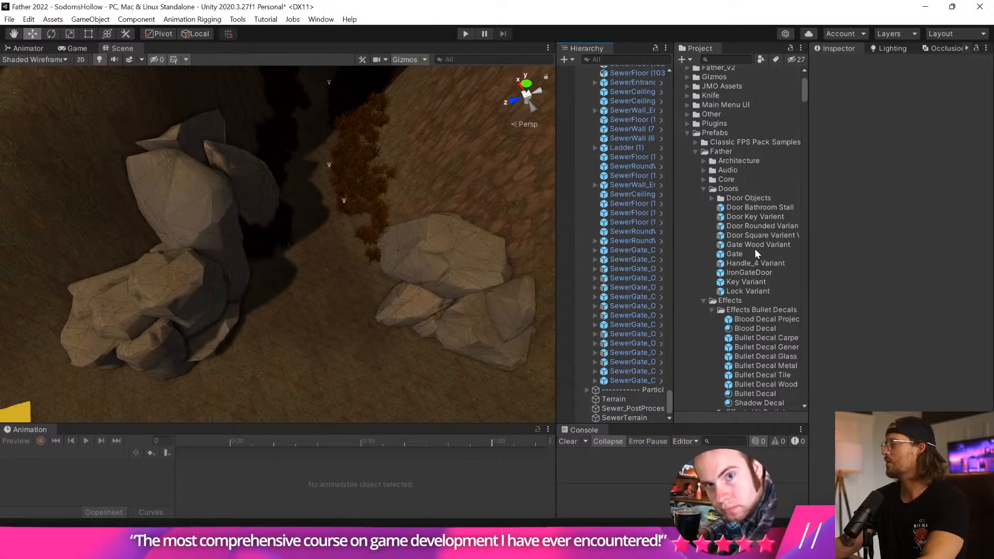
Place the IronGateDoor prefab in the gap between the rocks and rotate it to about 211.8 degrees on Y.
right_drag(261, 275, 284, 210)
drag(696, 270, 312, 363)
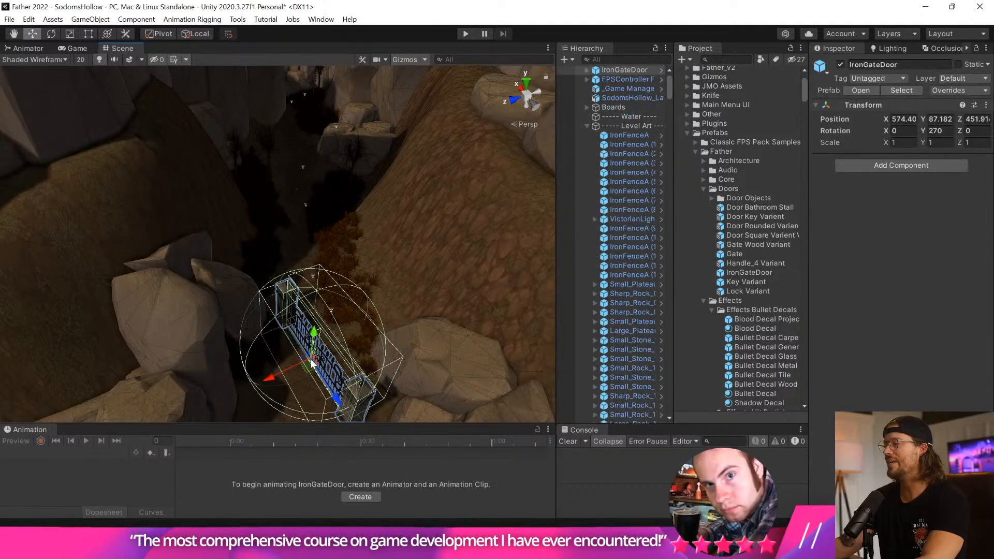
click(51, 34)
drag(279, 391, 406, 396)
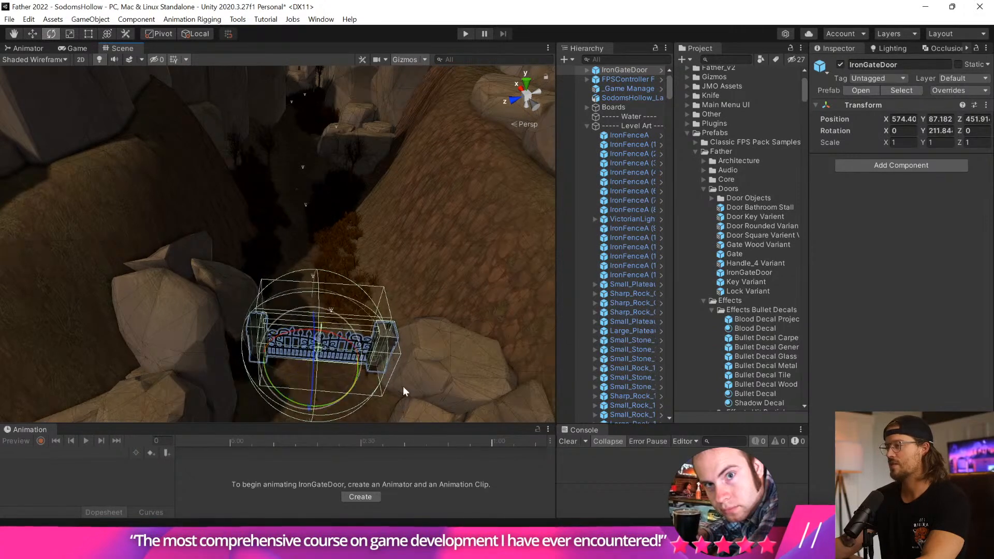
Turn off the scene lighting and adjust the new IronGateDoor's position between the rocks.
click(32, 33)
click(99, 59)
mouse_move(309, 273)
middle_down()
mouse_move(295, 241)
mouse_move(297, 269)
middle_up()
scroll(297, 268, up, 4)
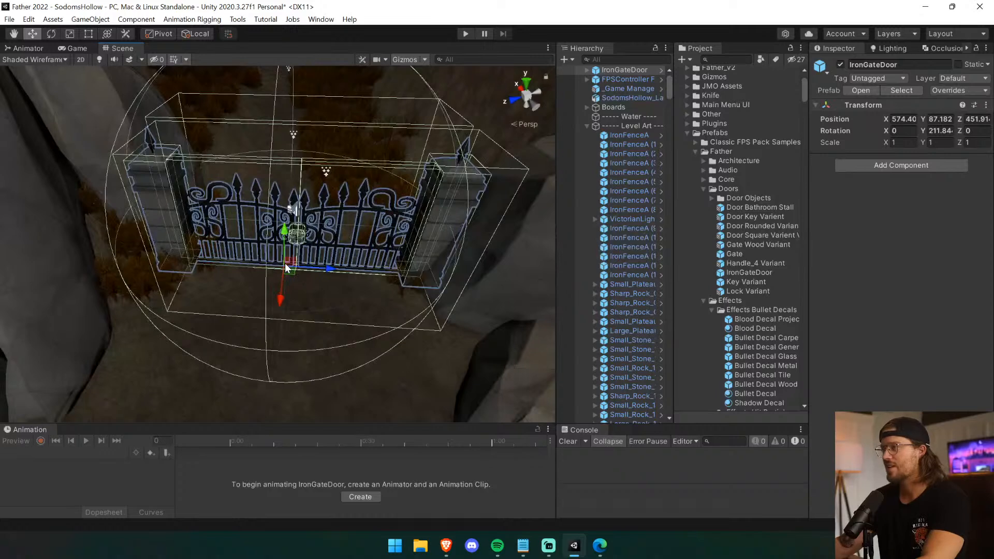
drag(279, 299, 306, 282)
key(ctrl+z)
right_drag(438, 231, 412, 237)
drag(330, 342, 336, 343)
right_drag(249, 156, 363, 261)
Set the handle position to Center and move Sharp_Rock_Group_1A1 (1) against the nearby gate pillar.
click(366, 266)
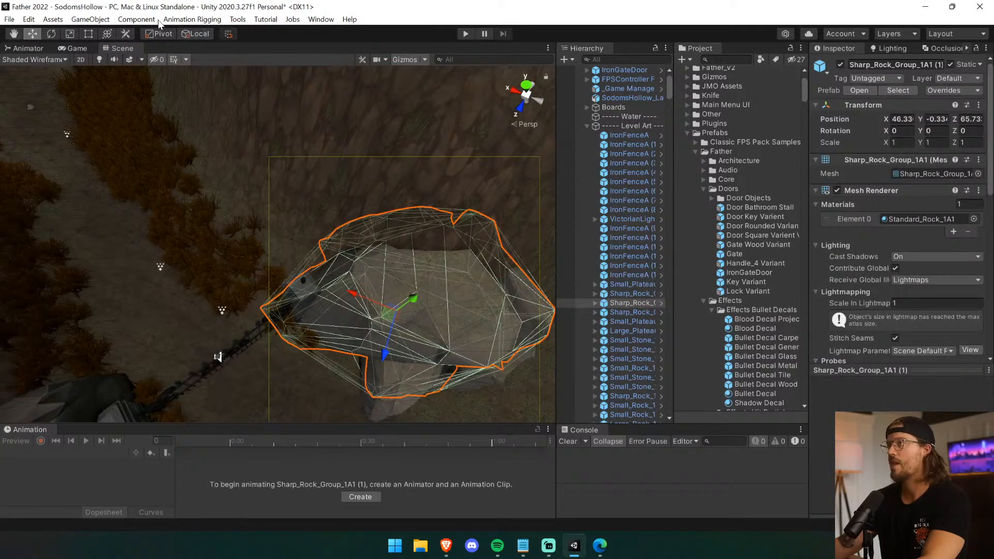
click(197, 34)
drag(368, 272, 331, 266)
drag(362, 324, 365, 314)
click(315, 357)
middle_drag(313, 356, 304, 324)
right_drag(304, 324, 220, 256)
Move Sharp_Rock_Group_1A2 against the opposite gate pillar to close the gap beside it.
click(166, 228)
mouse_move(220, 256)
middle_down()
mouse_move(236, 284)
mouse_move(209, 256)
middle_up()
click(243, 273)
right_drag(242, 272, 77, 299)
click(139, 258)
drag(147, 256, 132, 264)
drag(149, 211, 149, 217)
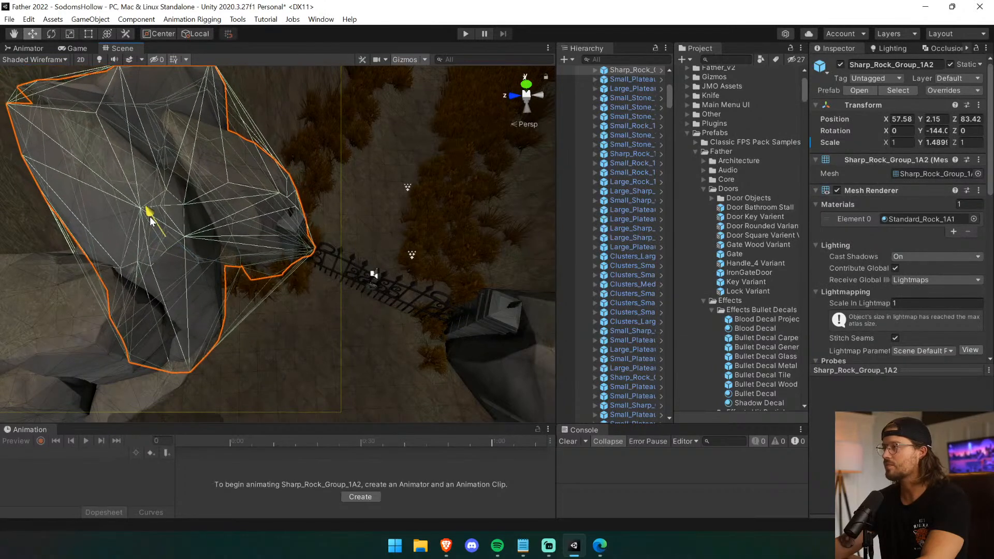
drag(201, 268, 196, 263)
Examine from above and up close how the gate's pillars meet the surrounding rocks and ground.
click(356, 324)
scroll(353, 321, up, 6)
scroll(351, 318, down, 3)
click(238, 247)
scroll(273, 250, down, 7)
drag(252, 263, 250, 261)
click(295, 274)
scroll(309, 256, up, 3)
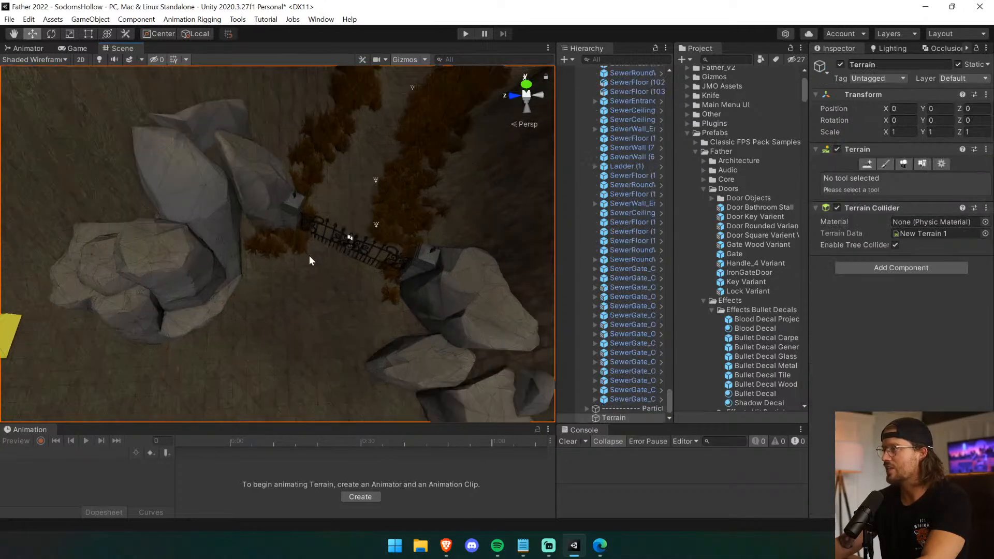
scroll(307, 251, up, 6)
right_drag(309, 247, 350, 164)
scroll(350, 165, up, 4)
middle_drag(351, 164, 365, 163)
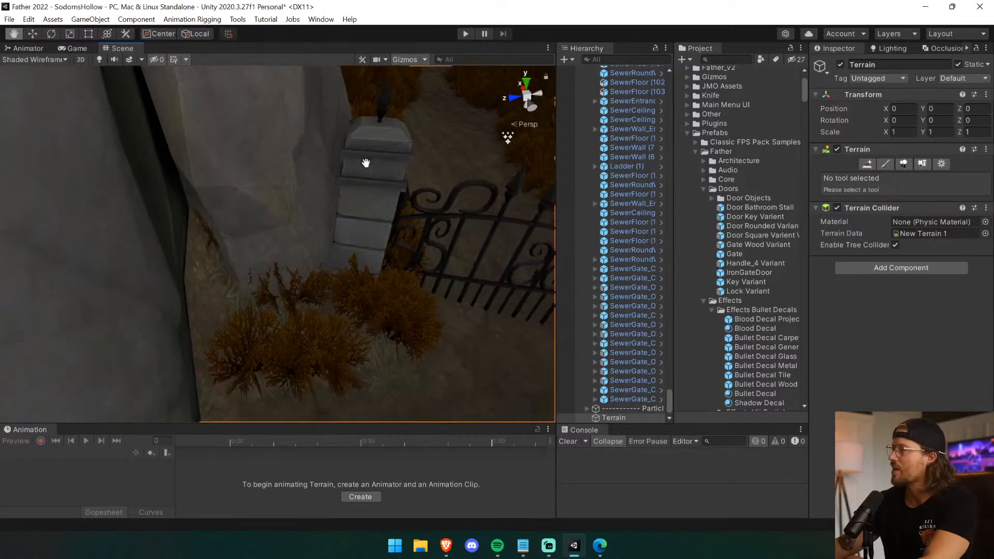
scroll(366, 163, down, 5)
scroll(396, 275, up, 4)
middle_drag(397, 274, 384, 262)
scroll(384, 262, down, 4)
right_drag(384, 262, 387, 263)
middle_drag(387, 263, 391, 247)
right_drag(390, 247, 405, 202)
Raise IronGateDoor to a Y position of about 87.54 so it clears the ground.
click(449, 177)
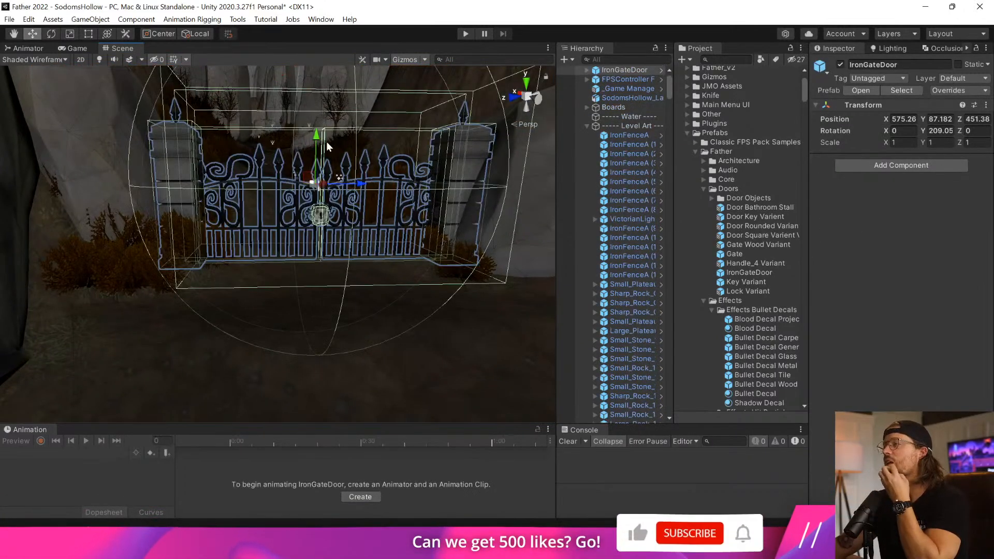
click(322, 136)
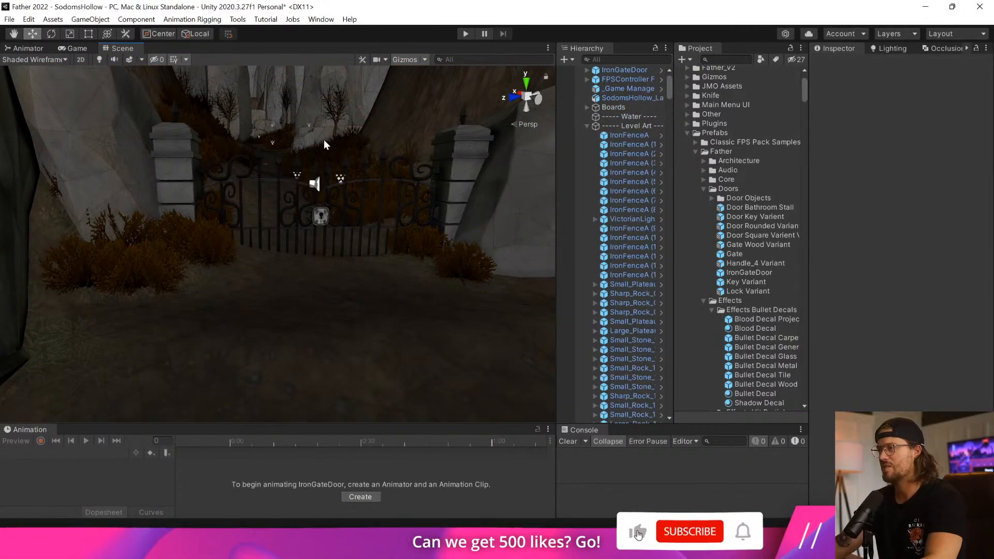
click(309, 146)
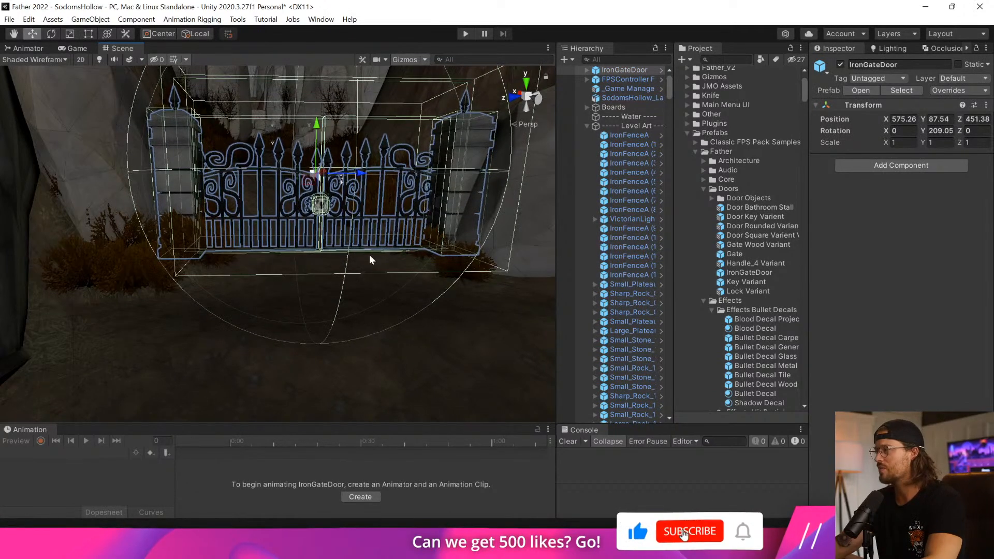
Raise the terrain under the gate using Raise or Lower Terrain with brush size 3 and opacity 7.3.
click(356, 294)
scroll(355, 290, up, 3)
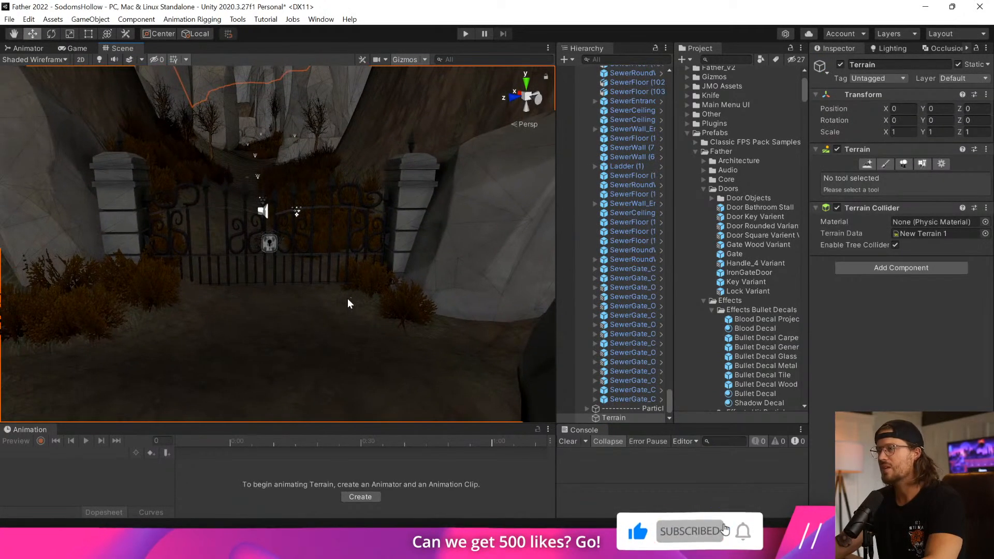
right_drag(311, 305, 266, 336)
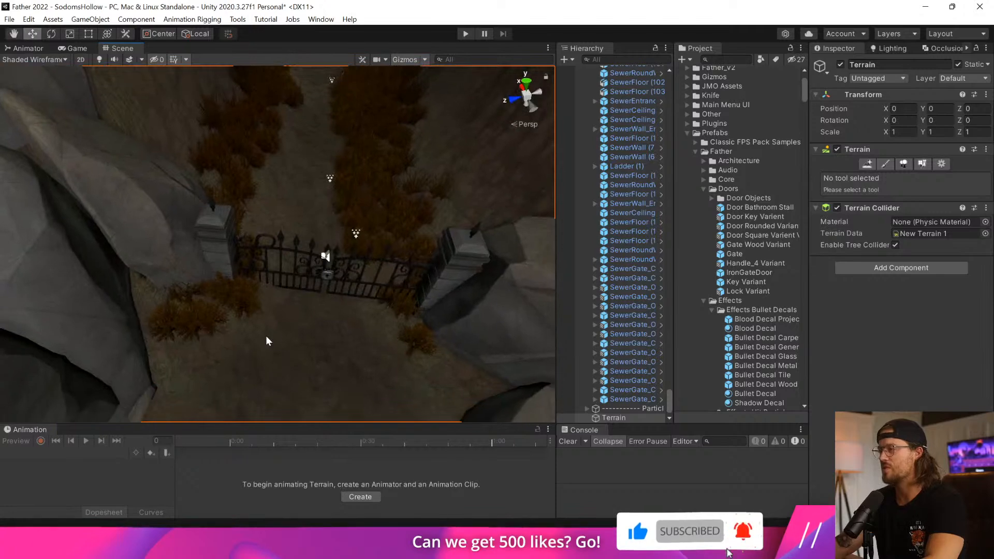
click(885, 164)
mouse_move(906, 314)
mouse_down()
mouse_move(914, 314)
mouse_move(898, 313)
mouse_up()
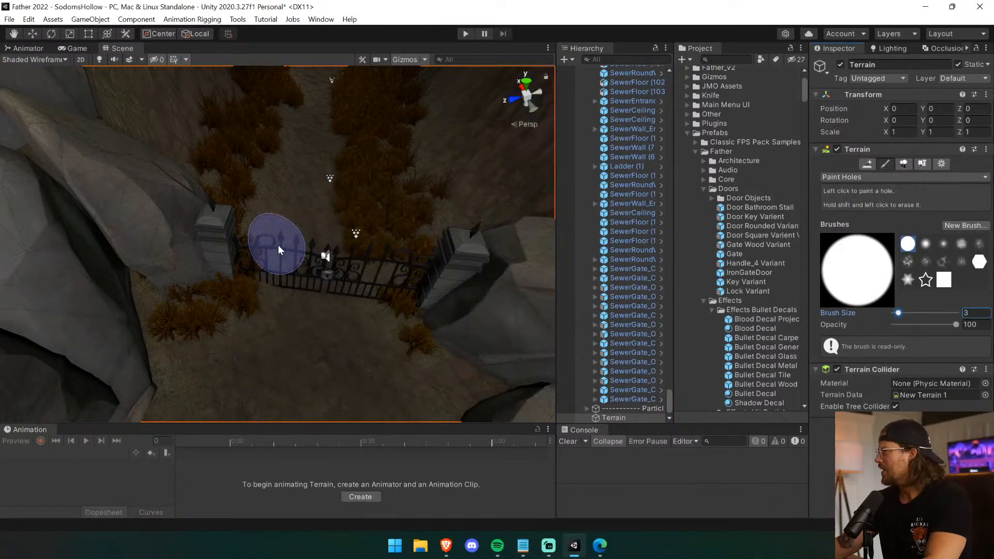
click(904, 177)
click(862, 190)
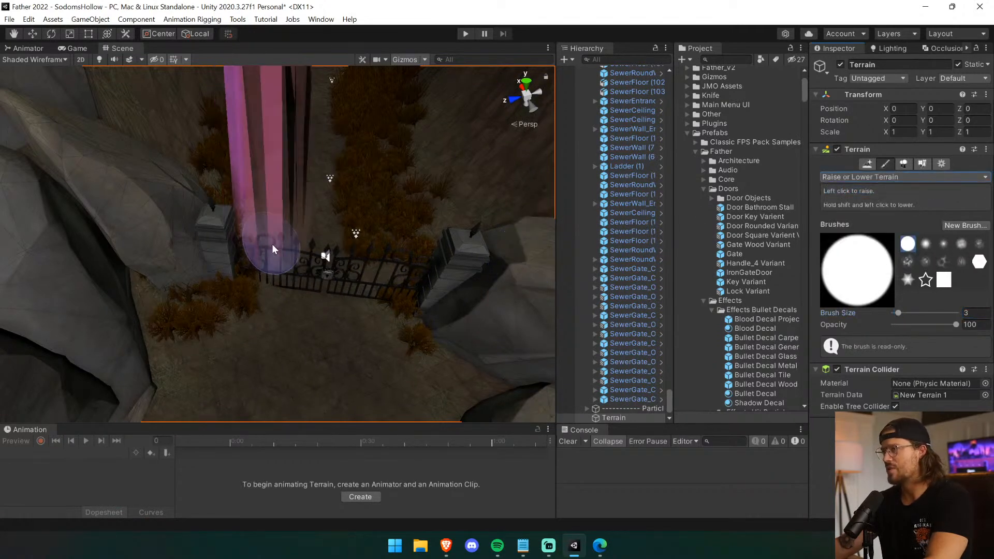
drag(901, 324, 899, 324)
click(260, 247)
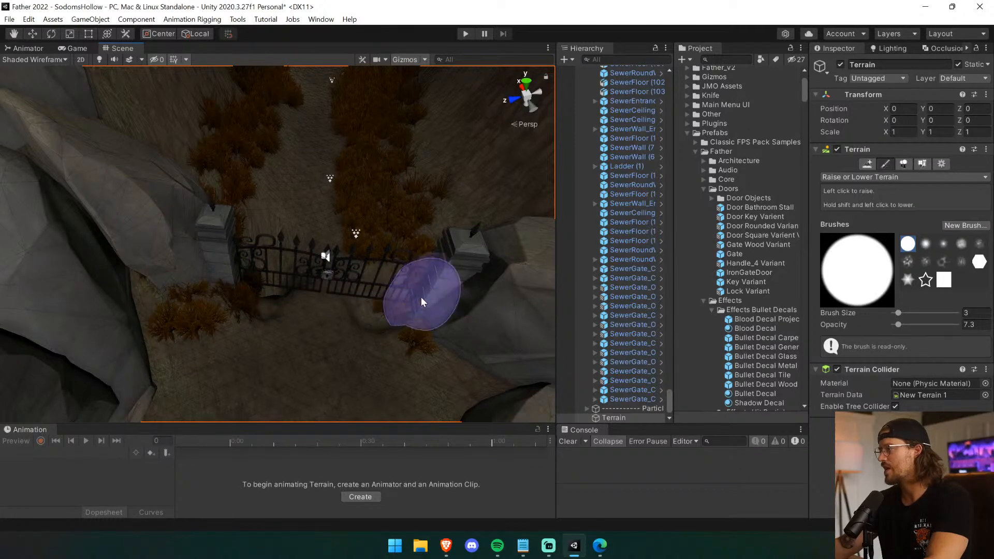
Set the terrain brush opacity to 2 and raise the ground gently on both sides of the iron gate.
click(438, 295)
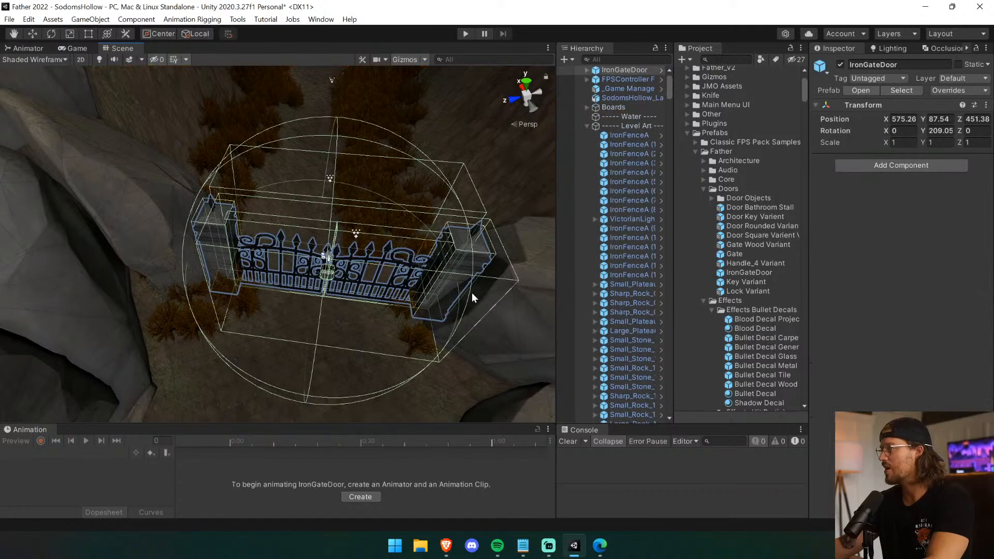
click(444, 172)
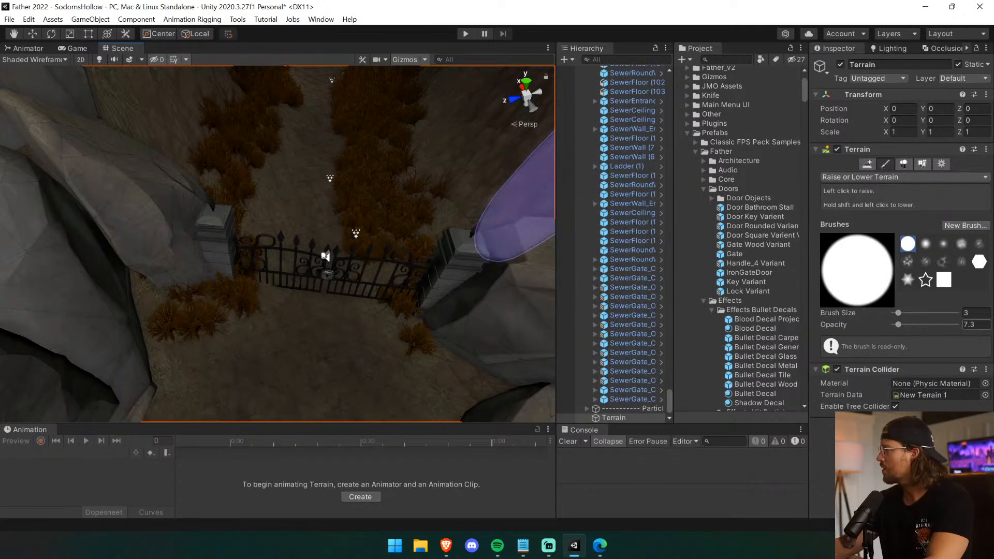
click(976, 325)
mouse_move(255, 278)
mouse_down()
mouse_move(264, 281)
mouse_move(234, 269)
mouse_move(284, 271)
mouse_move(277, 240)
mouse_up()
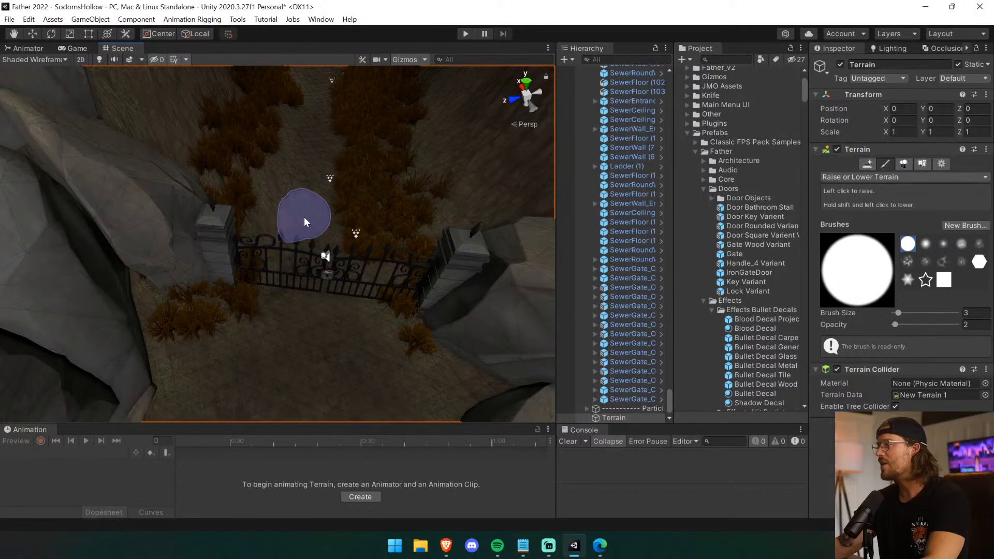
right_drag(278, 303, 354, 317)
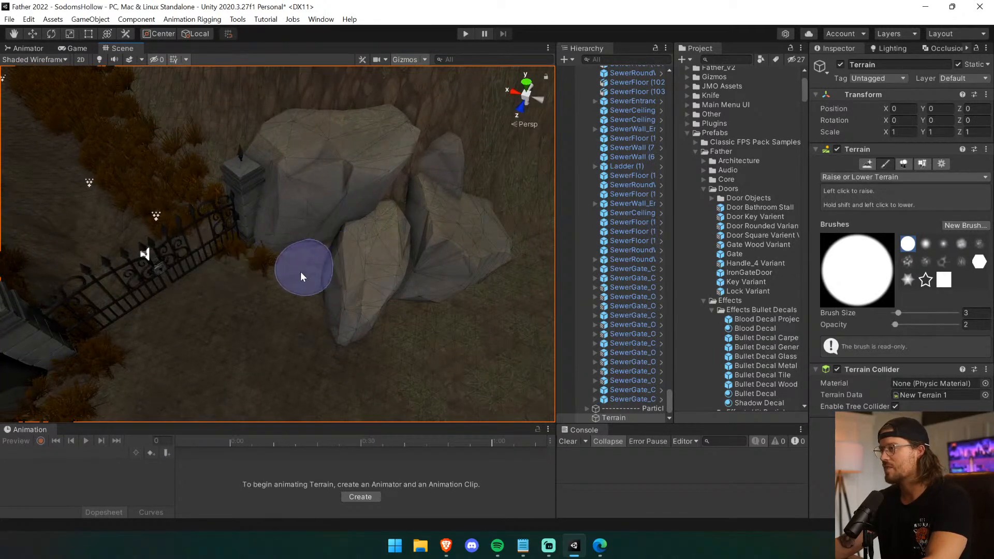
right_drag(304, 273, 355, 278)
middle_drag(355, 278, 449, 260)
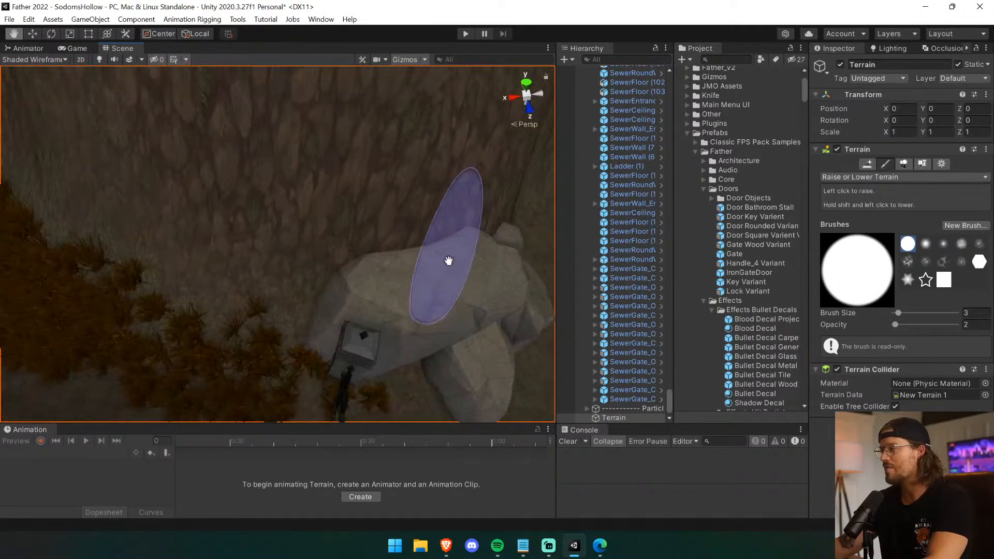
right_drag(365, 282, 364, 324)
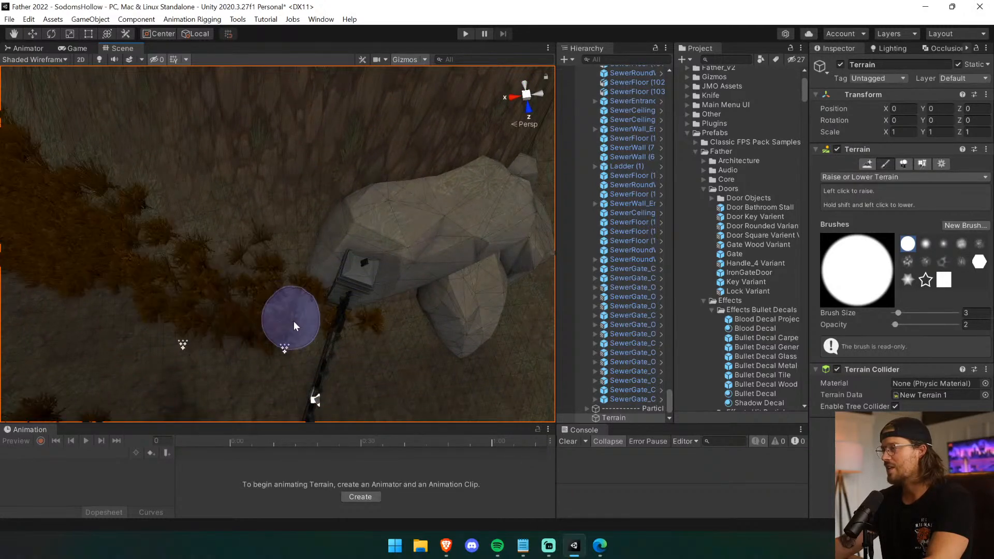
middle_drag(374, 387, 357, 355)
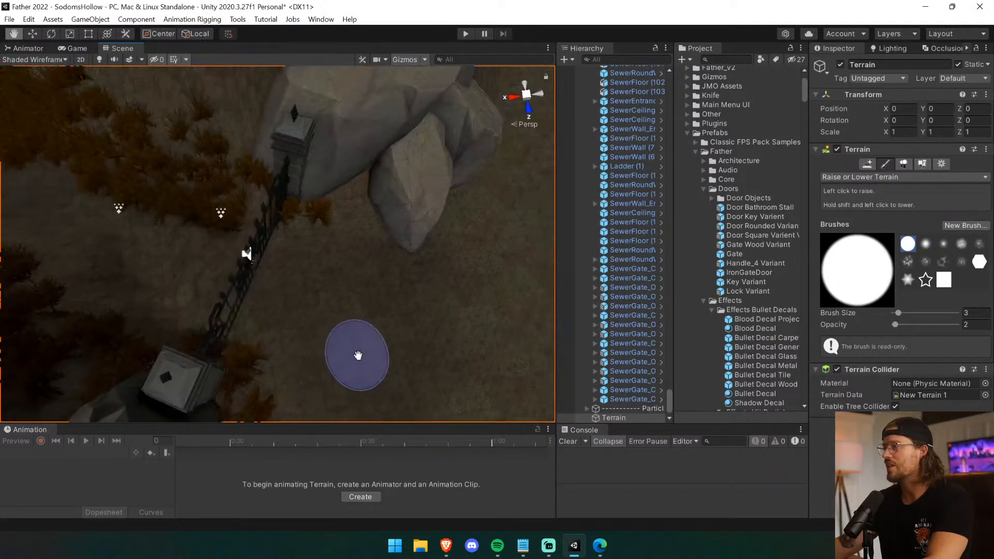
Smooth the raised terrain along the gate with Smooth Height and leave the painting tool.
click(862, 179)
click(880, 245)
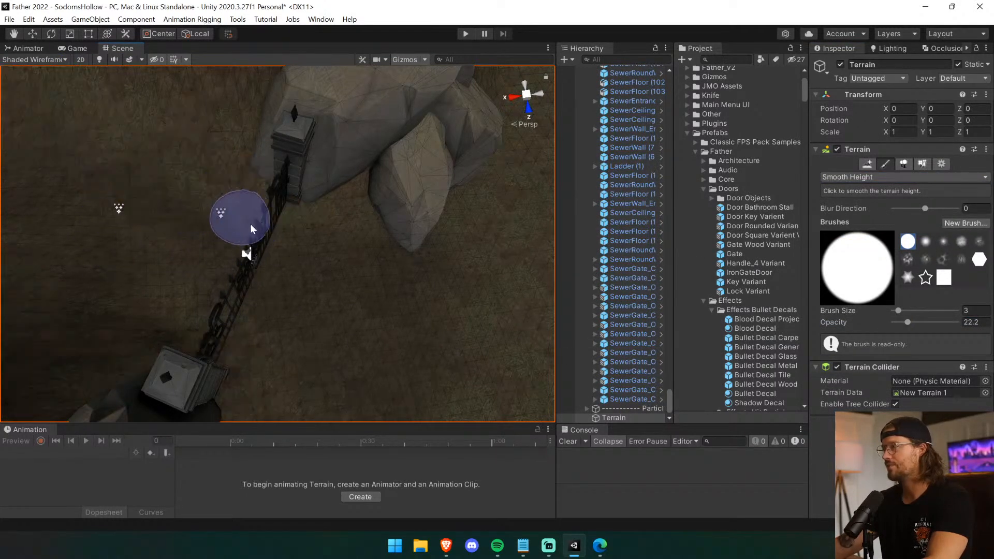
drag(227, 312, 226, 323)
mouse_move(148, 317)
mouse_down()
mouse_move(184, 327)
mouse_move(181, 316)
mouse_up()
right_drag(179, 300, 164, 267)
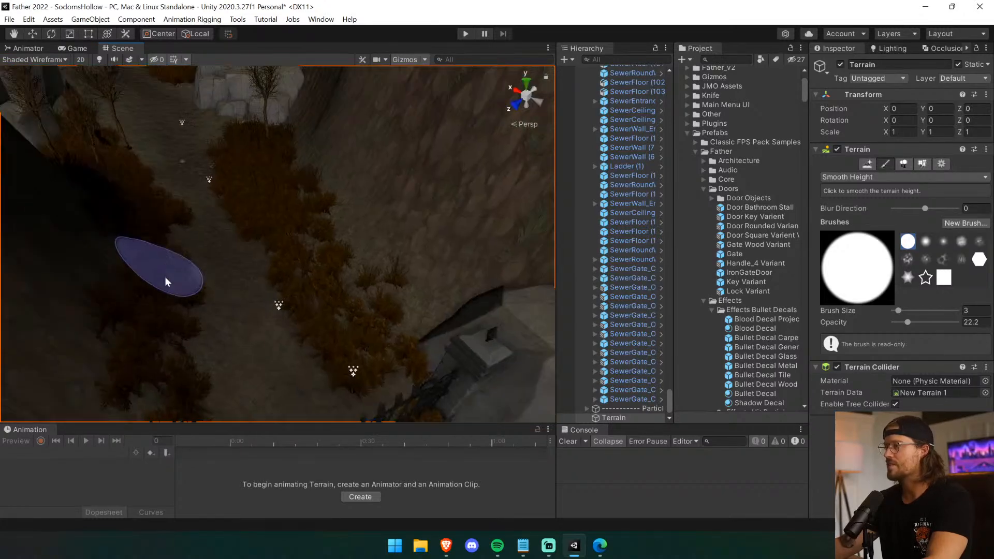
scroll(165, 266, up, 4)
middle_drag(164, 266, 152, 251)
right_drag(152, 251, 23, 218)
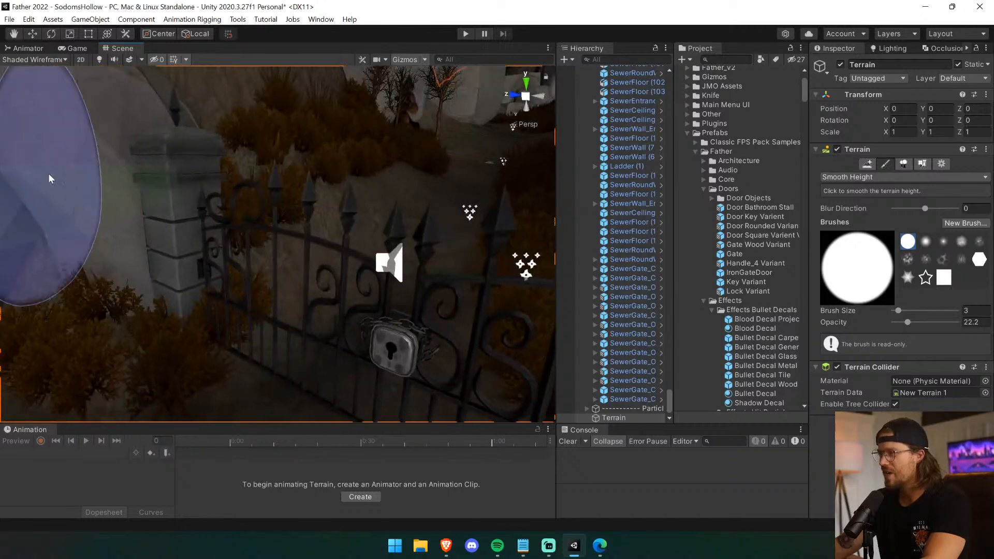
click(14, 34)
right_drag(166, 265, 319, 293)
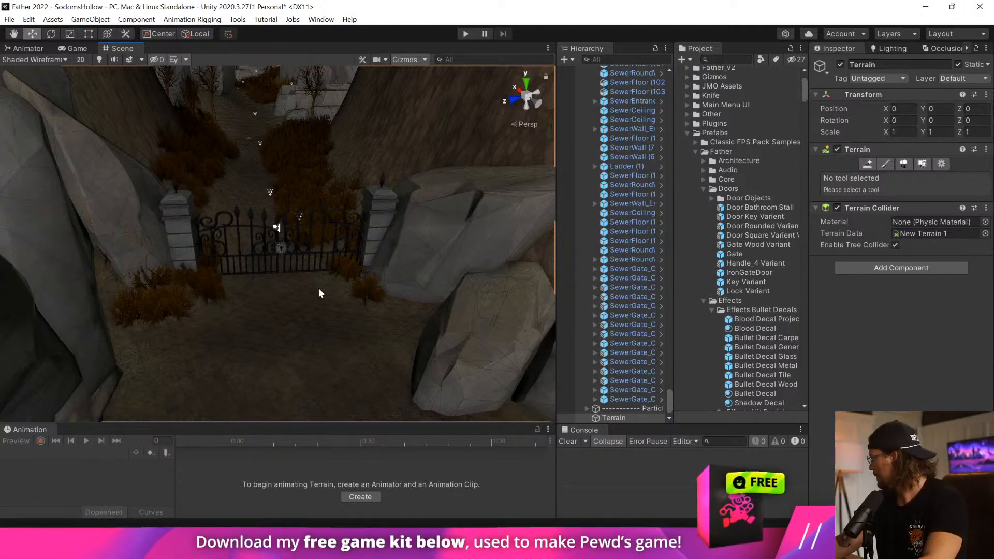
Undo the recent terrain sculpting and the last height change of IronGateDoor.
key(ctrl+z)
key(ctrl+z)
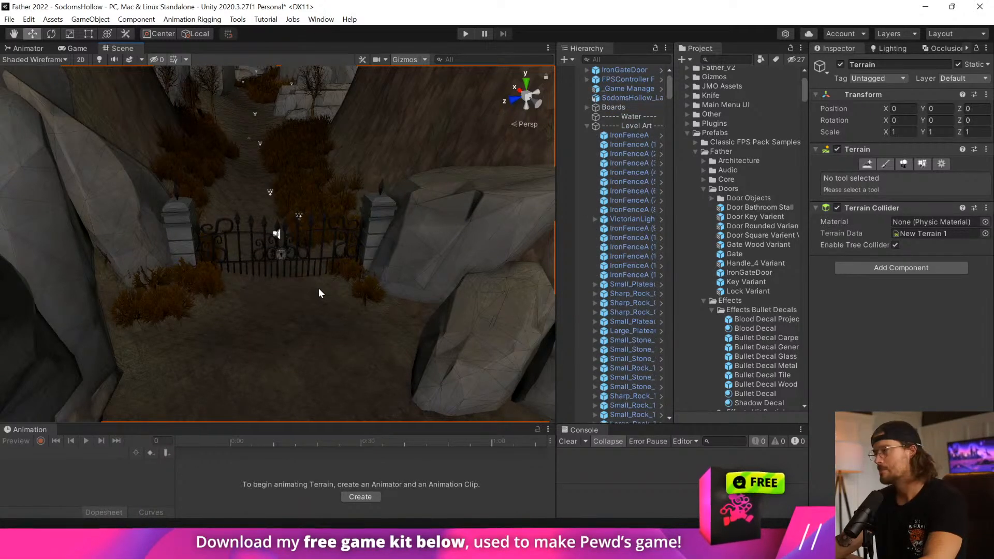
key(ctrl+z)
Move IronGateDoor forward and down to about X 570.4, Y 86.24, Z 454.08.
click(313, 286)
click(313, 286)
click(333, 243)
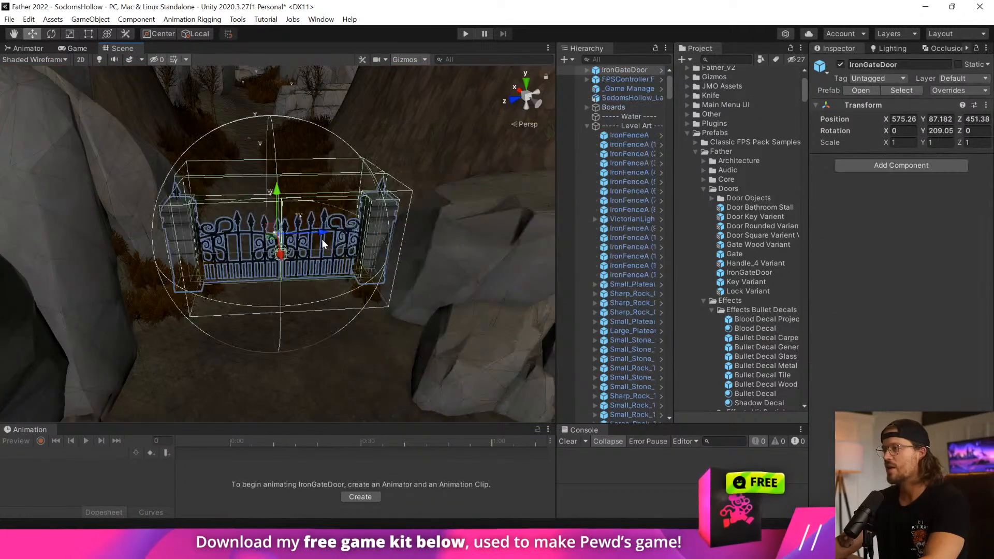
drag(285, 258, 290, 338)
middle_drag(315, 387, 296, 295)
drag(237, 103, 242, 134)
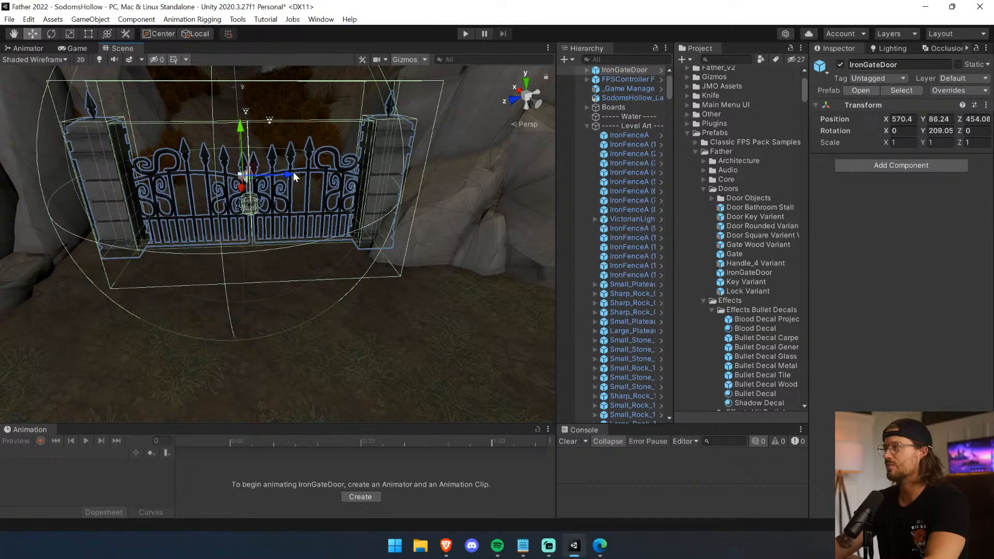
Move Sharp_Rock_Group_1A1 (1) closer to the gate pillar, to about X 46 and Z 66.35.
click(372, 288)
middle_drag(371, 282, 331, 295)
scroll(331, 294, up, 4)
right_drag(331, 295, 276, 352)
scroll(275, 350, down, 6)
click(228, 215)
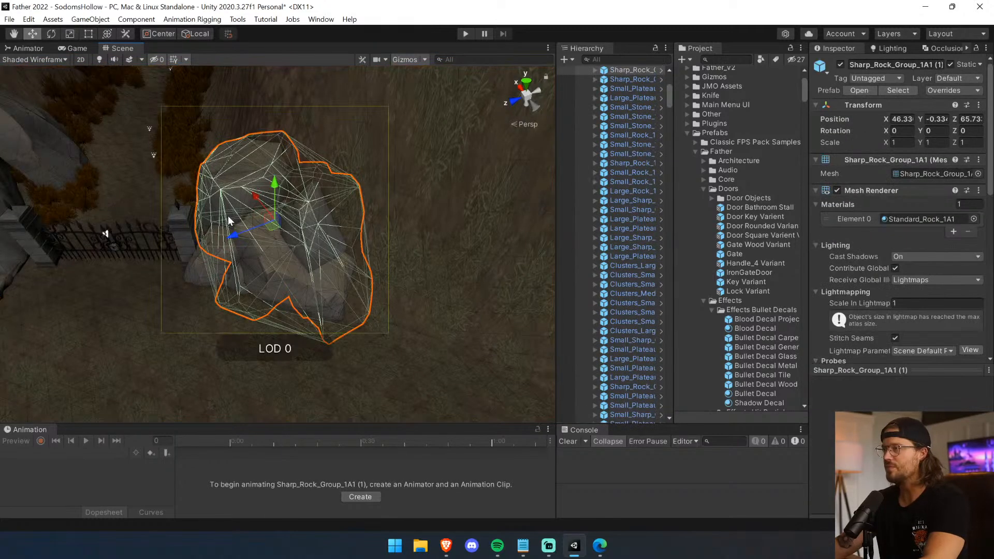
drag(233, 235, 224, 239)
key(ctrl+z)
drag(247, 198, 248, 202)
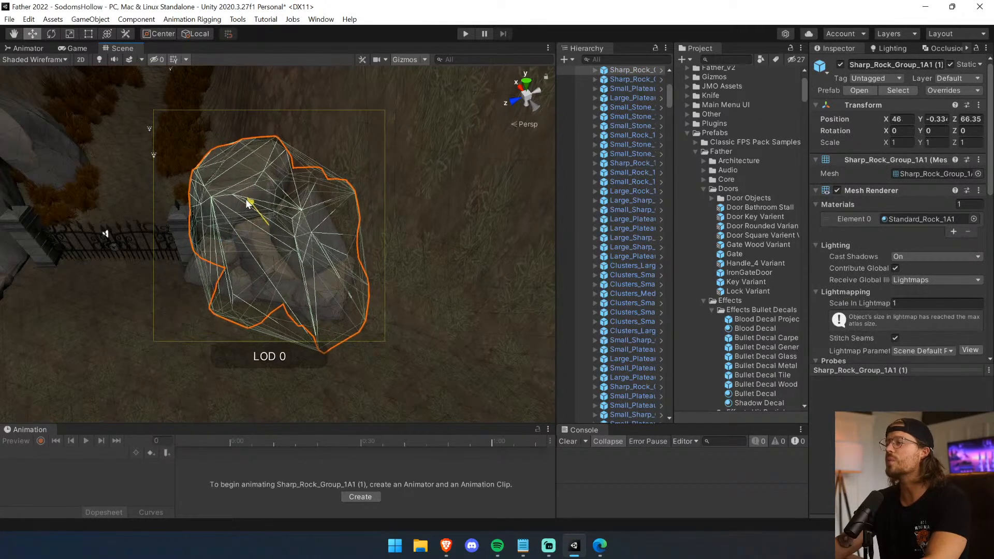
Move Small_Plateau_1A2 (4) against the rocks beside the opposite gate pillar and check the fit up close.
click(143, 303)
mouse_move(151, 293)
right_down()
mouse_move(46, 256)
mouse_move(177, 251)
mouse_move(67, 284)
mouse_move(146, 255)
mouse_move(159, 279)
right_up()
key(a)
click(148, 257)
scroll(160, 279, down, 5)
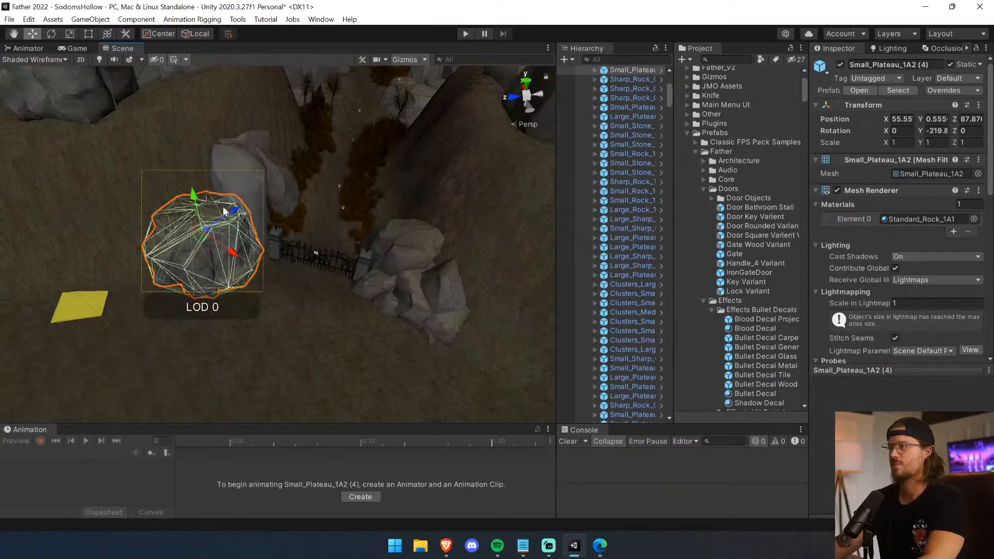
click(240, 201)
drag(223, 224, 220, 228)
drag(288, 215, 301, 219)
click(349, 233)
scroll(349, 233, up, 7)
scroll(347, 232, down, 3)
middle_drag(342, 228, 356, 238)
scroll(344, 230, up, 2)
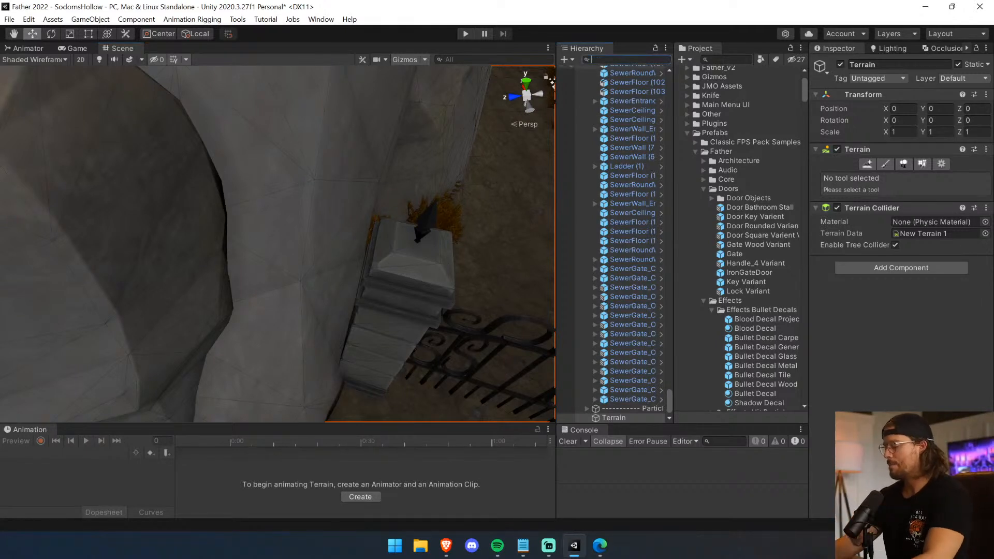
Search the scene hierarchy for "control", select Controller(1), and clear the search.
text(contgro)
key(BackSpace)
key(BackSpace)
key(BackSpace)
key(BackSpace)
text(trol)
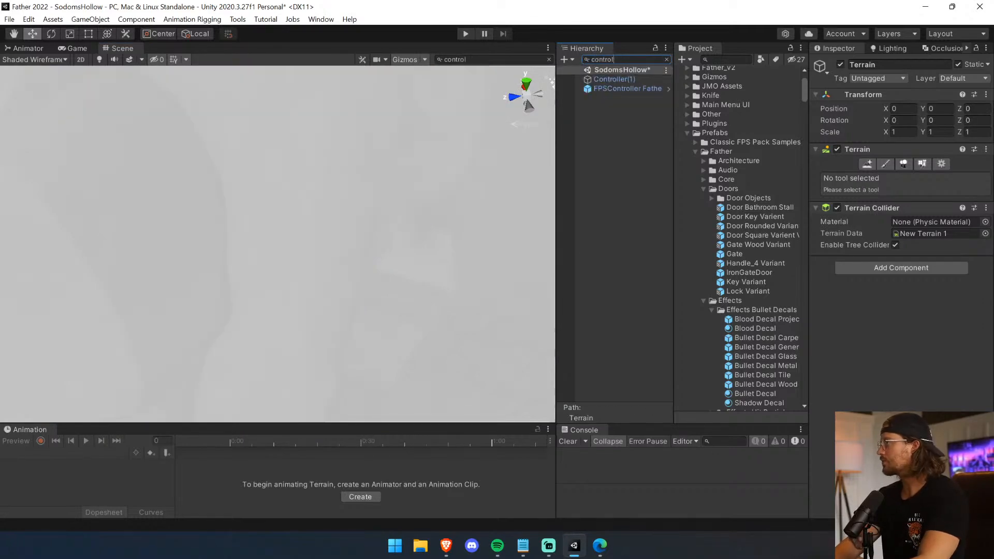
click(648, 79)
click(667, 59)
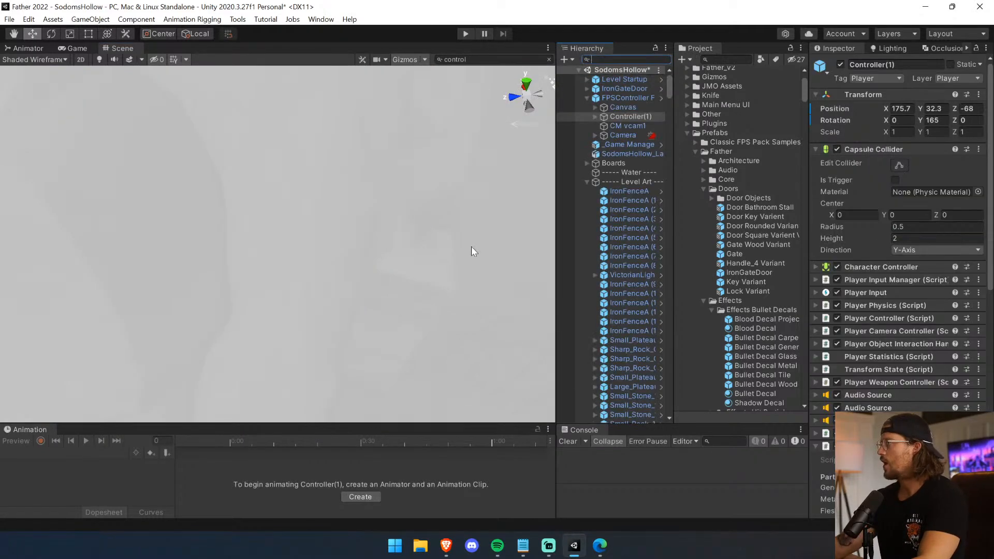
Align Controller(1) with a view in front of the gate and reset its X and Y rotation to 0.
middle_drag(440, 324, 422, 304)
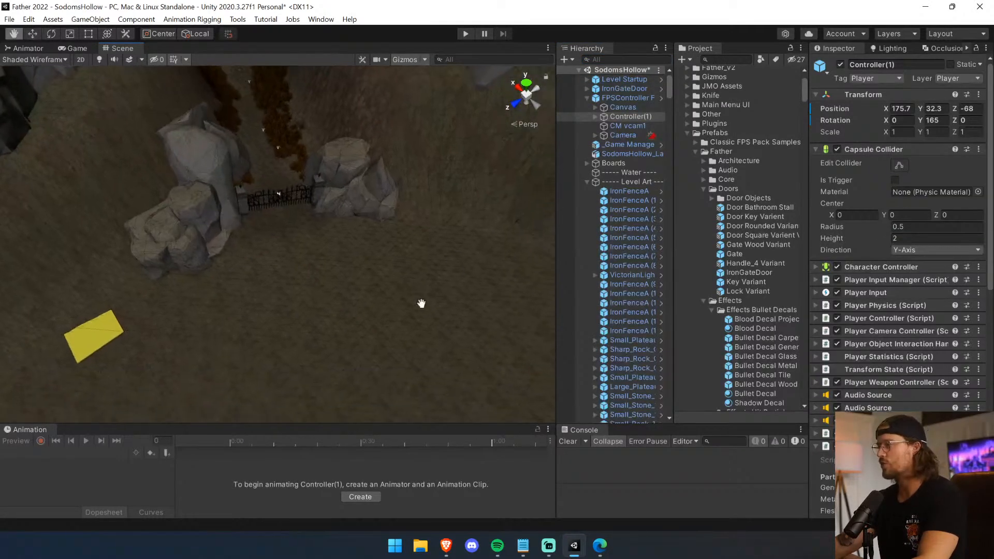
scroll(398, 295, up, 10)
right_drag(376, 284, 373, 254)
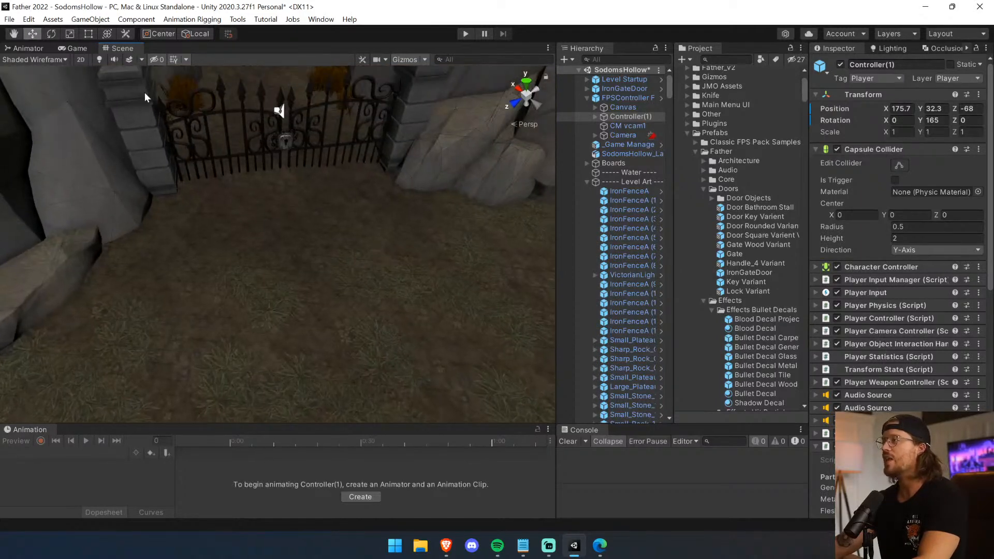
click(90, 19)
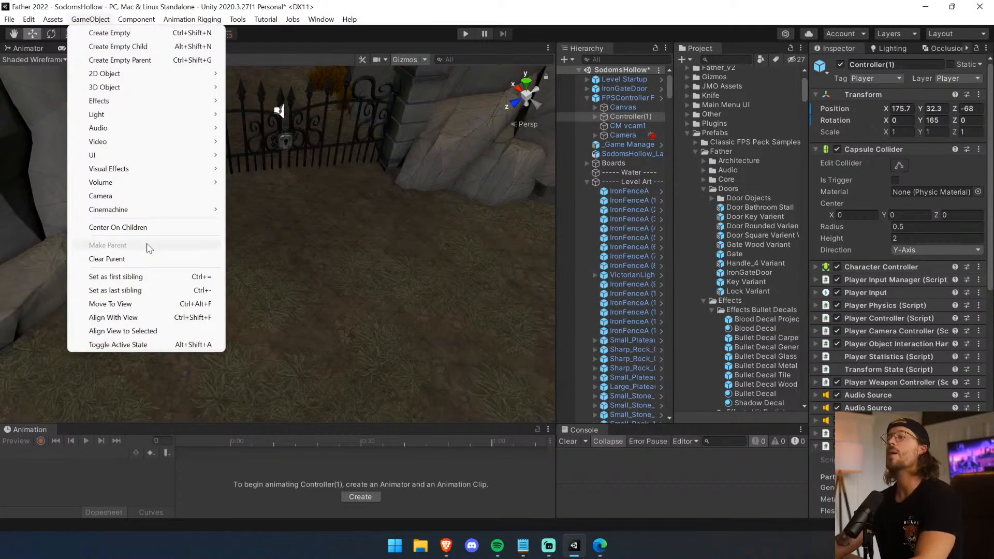
click(173, 317)
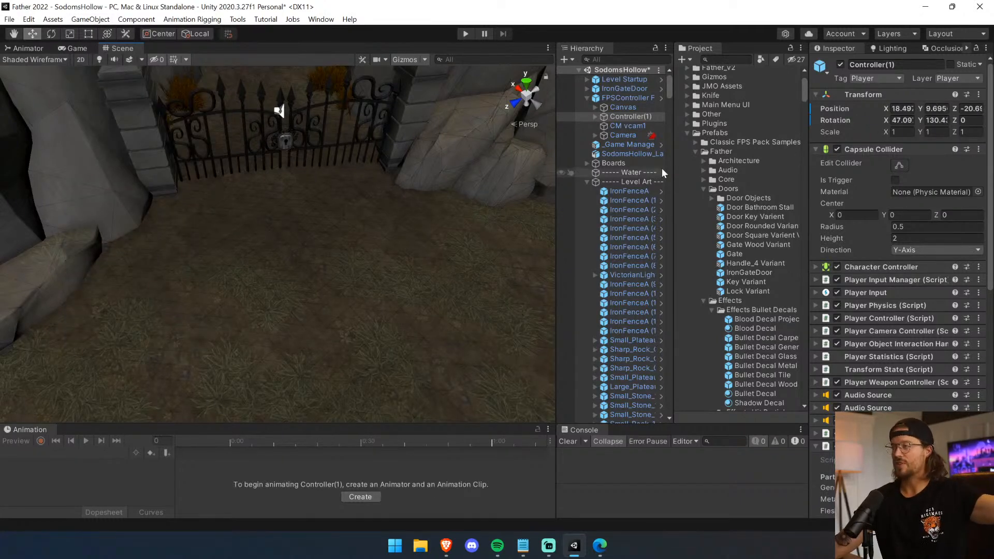
key(f)
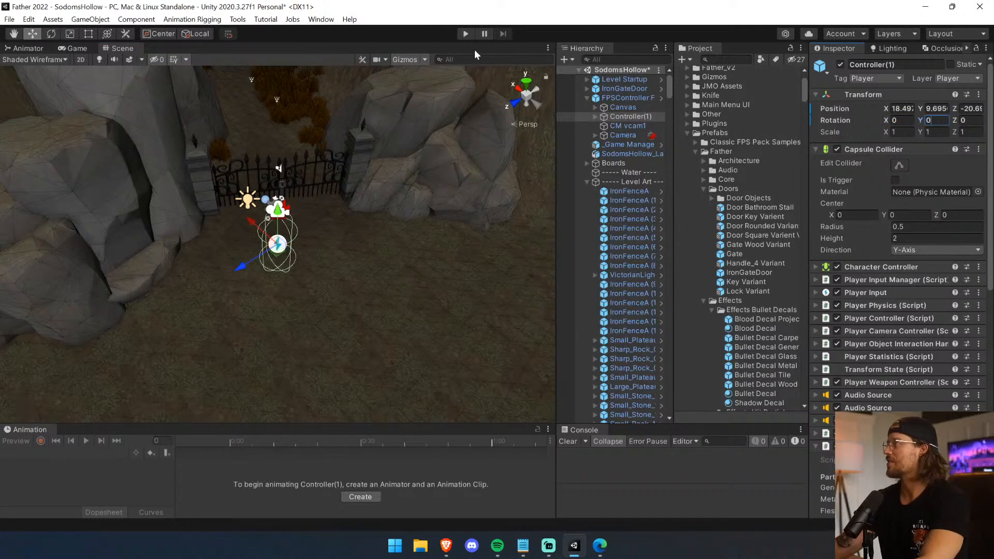
Play-test the level by inspecting the gate pillars, firing a shot and trying to open the gate, and stop the game.
click(466, 33)
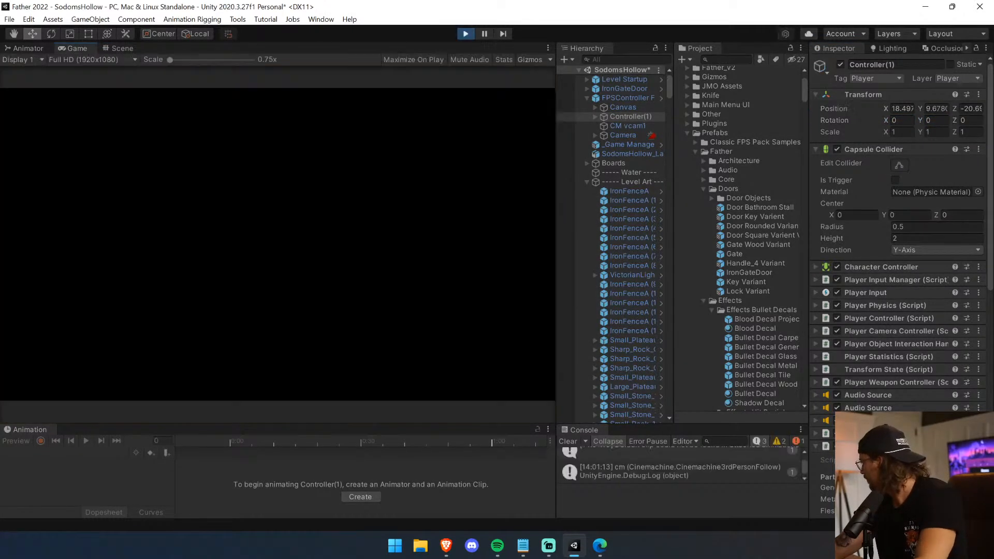
key(1)
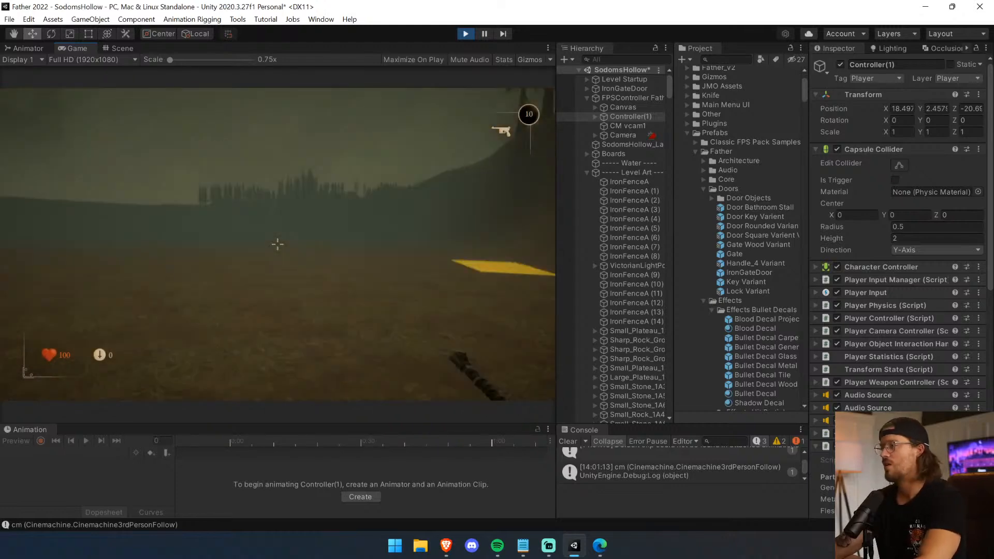
key(w)
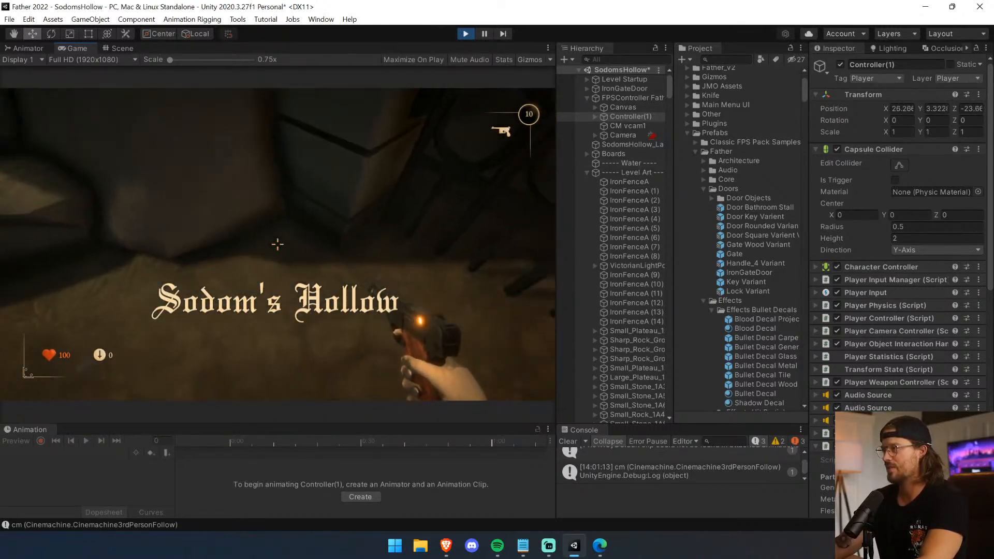
click(277, 245)
key(w)
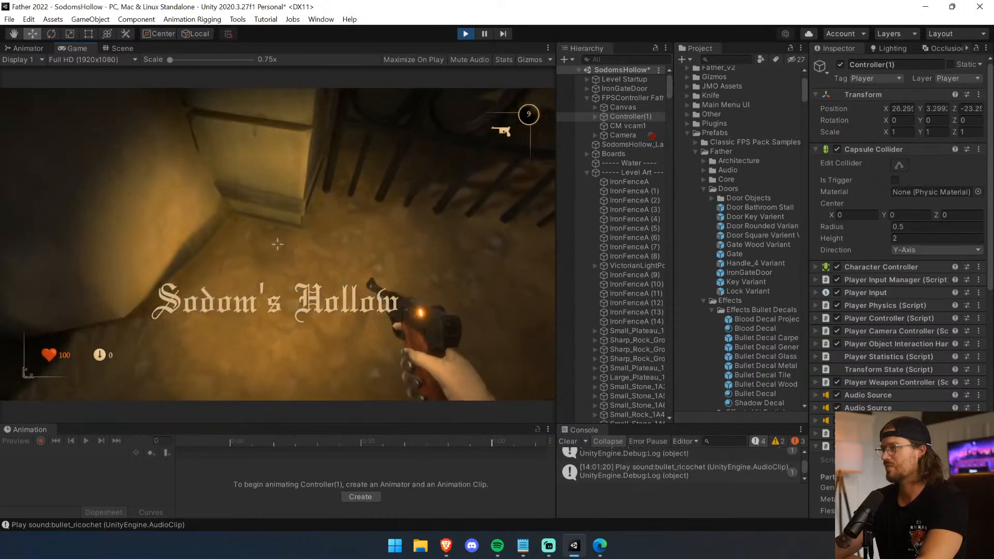
key(d)
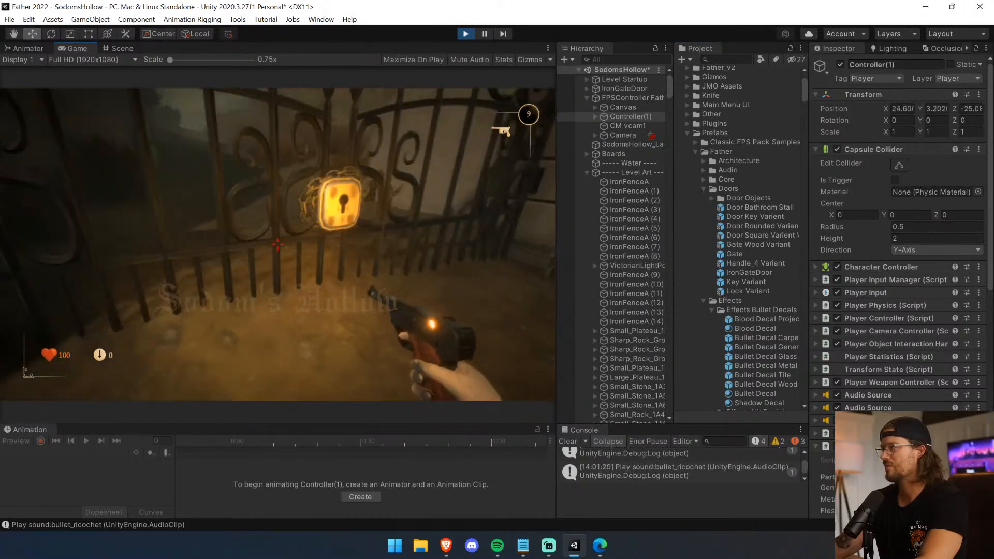
key(e)
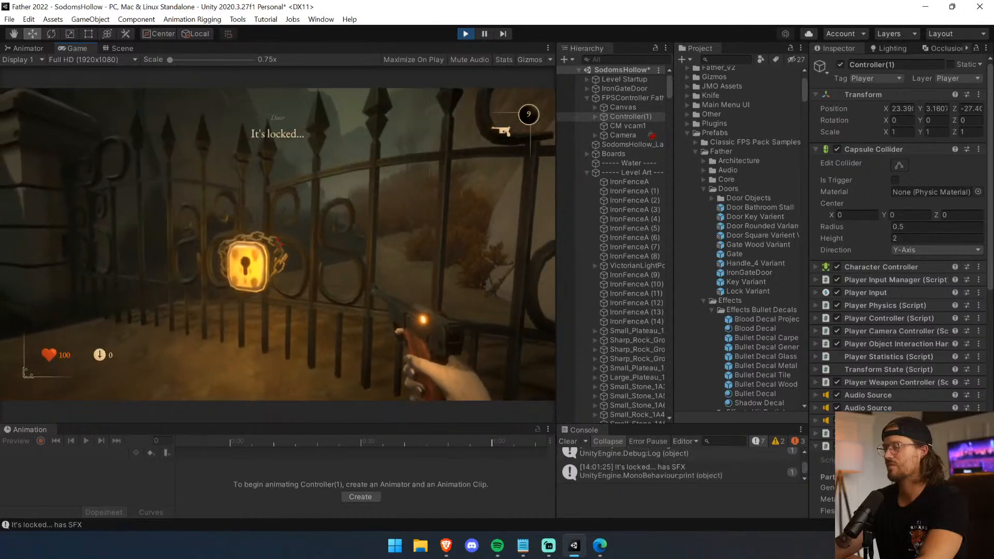
key(s)
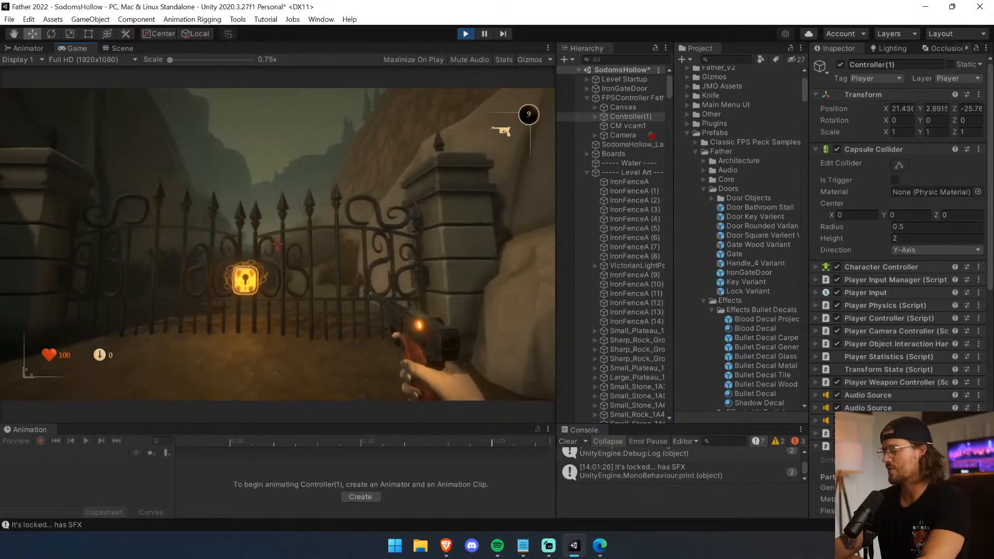
key(ctrl+p)
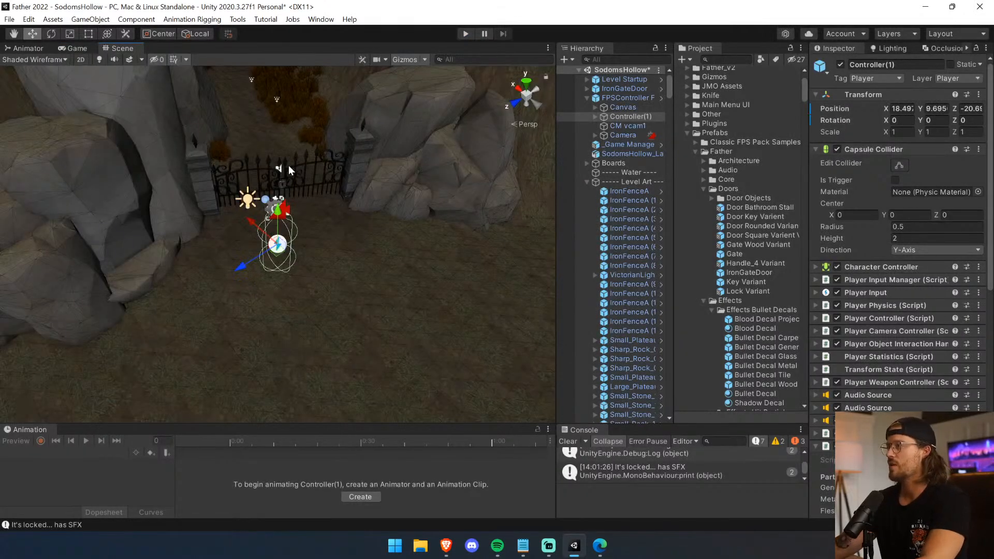
Select IronGateDoor and raise it slightly to a Y position of about 86.41.
click(288, 166)
click(289, 166)
scroll(276, 186, up, 3)
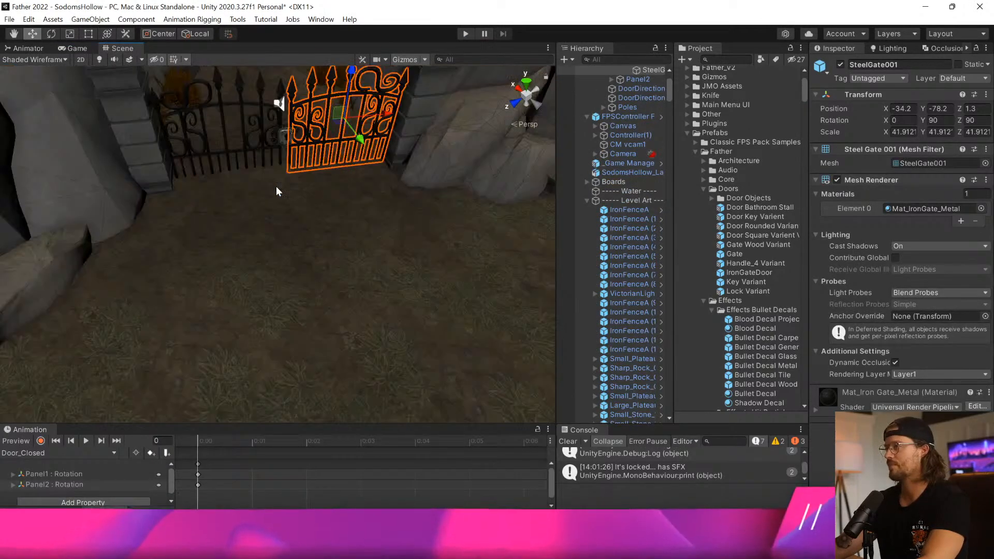
scroll(275, 187, up, 3)
right_drag(276, 187, 279, 148)
click(437, 164)
right_drag(435, 215, 391, 187)
drag(401, 190, 401, 180)
right_drag(402, 182, 426, 309)
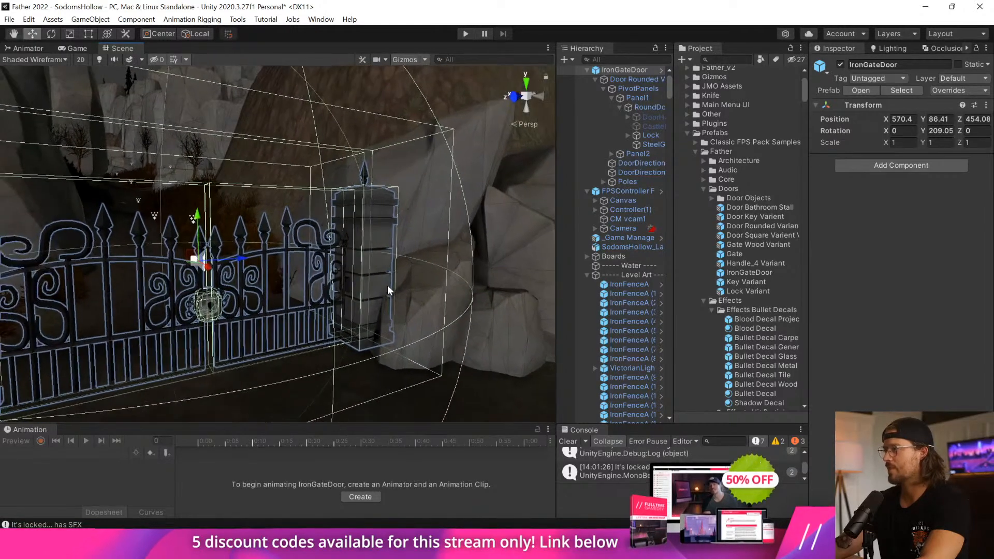
Check the gate pillar against the ground, reselect IronGateDoor, and undo its last height changes.
click(382, 318)
scroll(381, 319, up, 3)
middle_drag(381, 322, 377, 328)
right_drag(377, 329, 319, 324)
click(631, 72)
right_drag(344, 213, 266, 211)
key(ctrl+z)
key(ctrl+z)
middle_drag(266, 210, 263, 222)
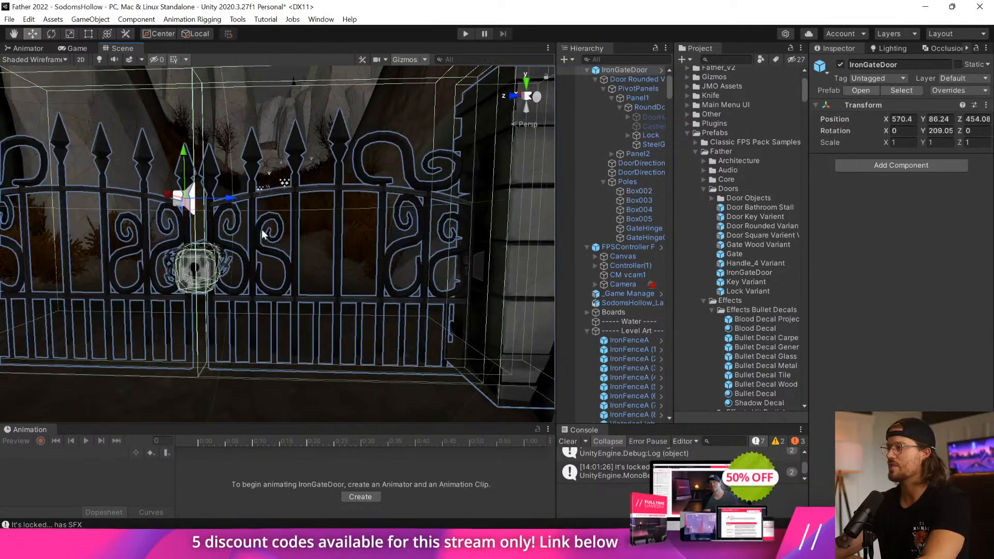
Select the PivotPanels object that holds both gate panels and raise it slightly above the ground between the pillars.
click(287, 166)
scroll(222, 291, down, 4)
scroll(226, 290, up, 3)
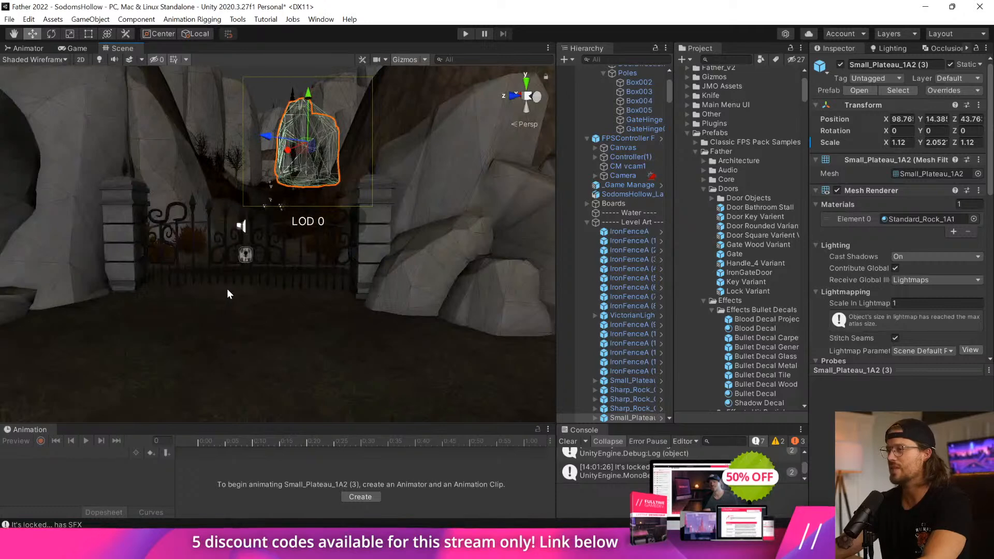
scroll(244, 297, up, 3)
middle_drag(245, 297, 253, 292)
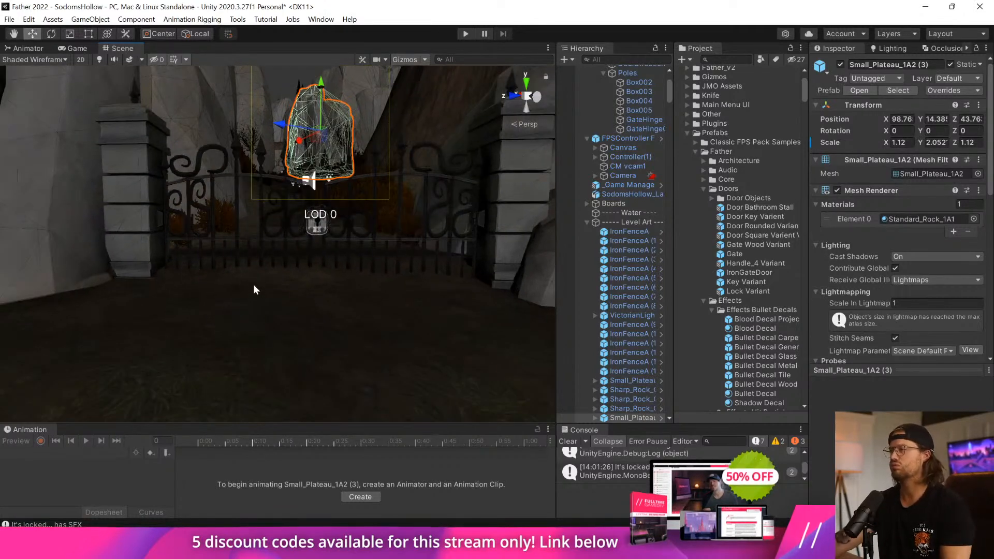
scroll(242, 178, up, 4)
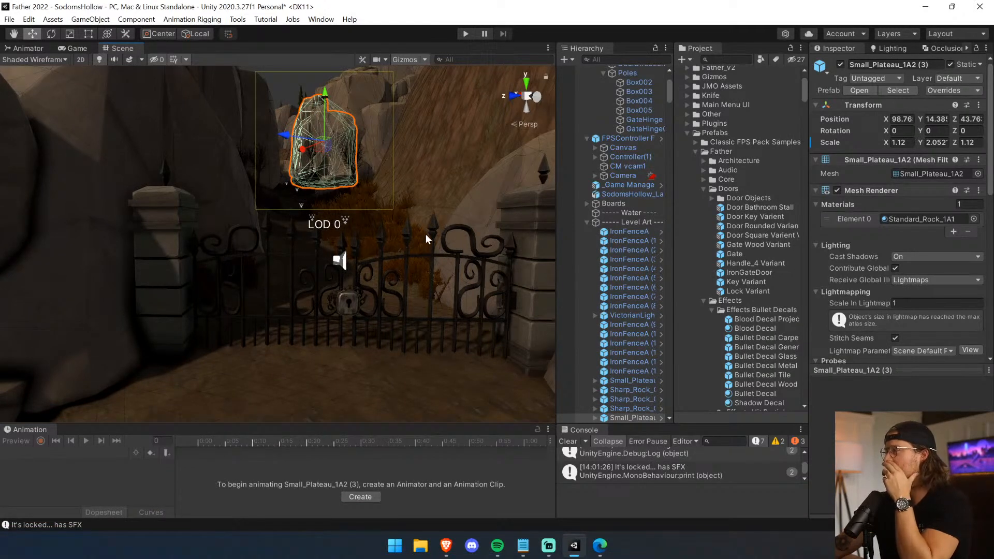
click(430, 231)
click(430, 231)
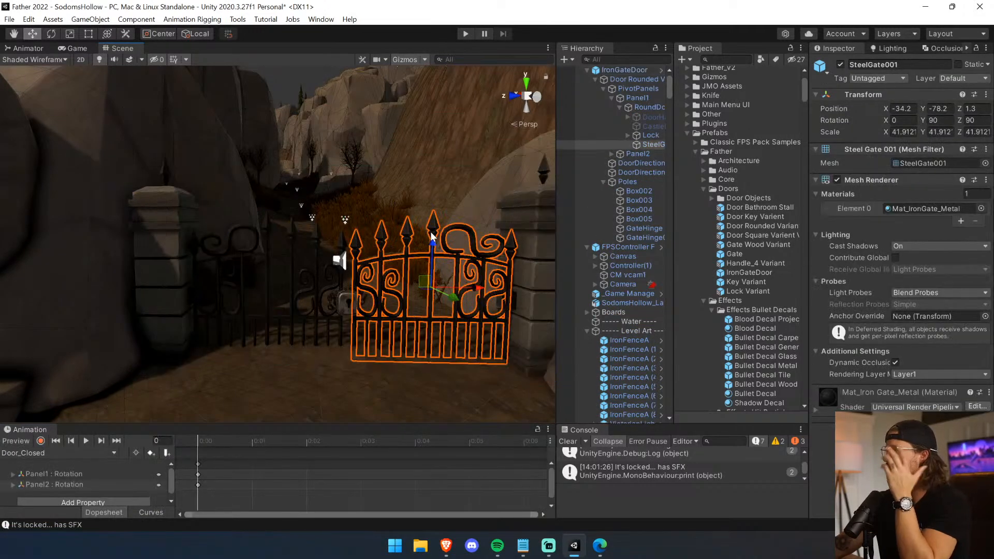
click(632, 89)
click(604, 88)
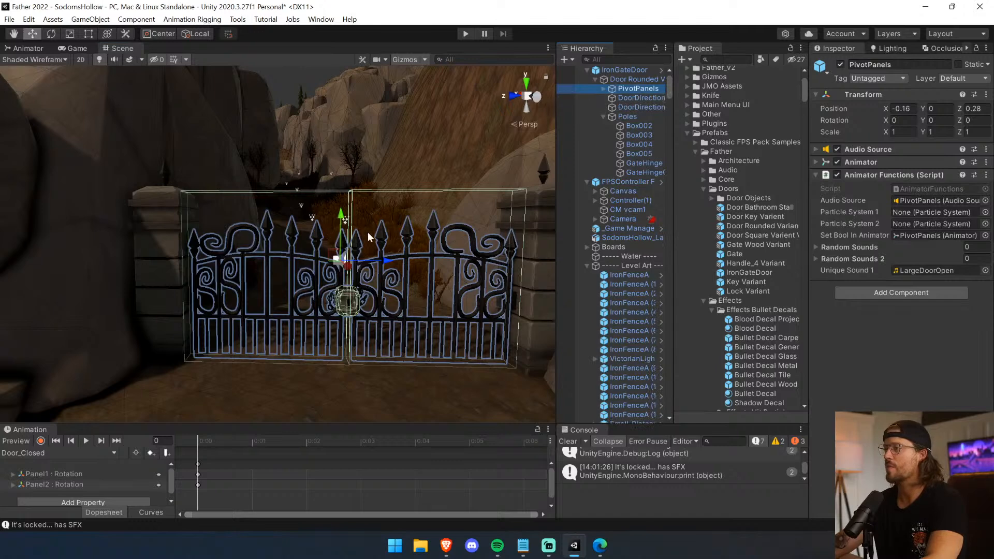
drag(339, 215, 340, 201)
click(400, 183)
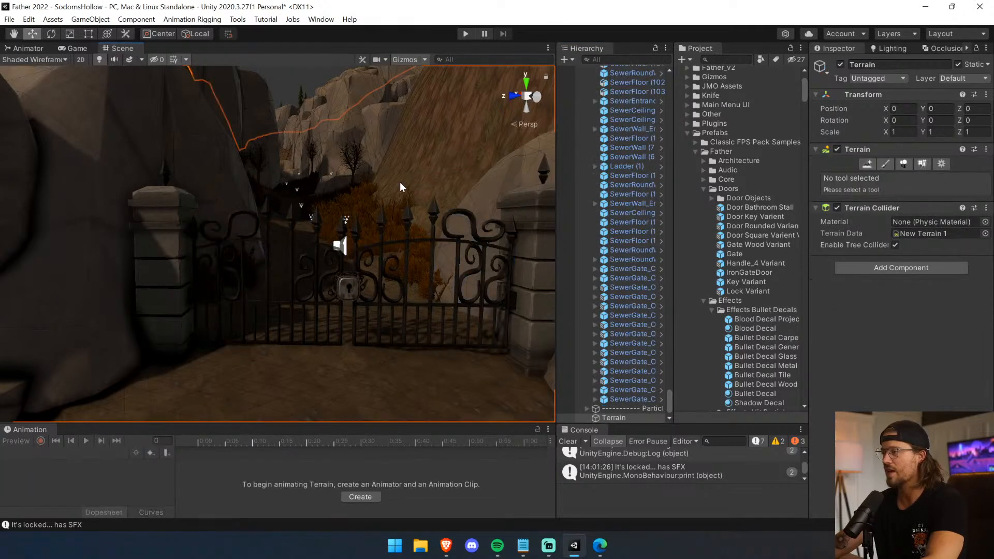
Check the gap beneath the gate panels up close and open the IronGateDoor prefab for editing.
scroll(400, 183, up, 5)
scroll(400, 185, down, 5)
middle_drag(400, 207, 388, 200)
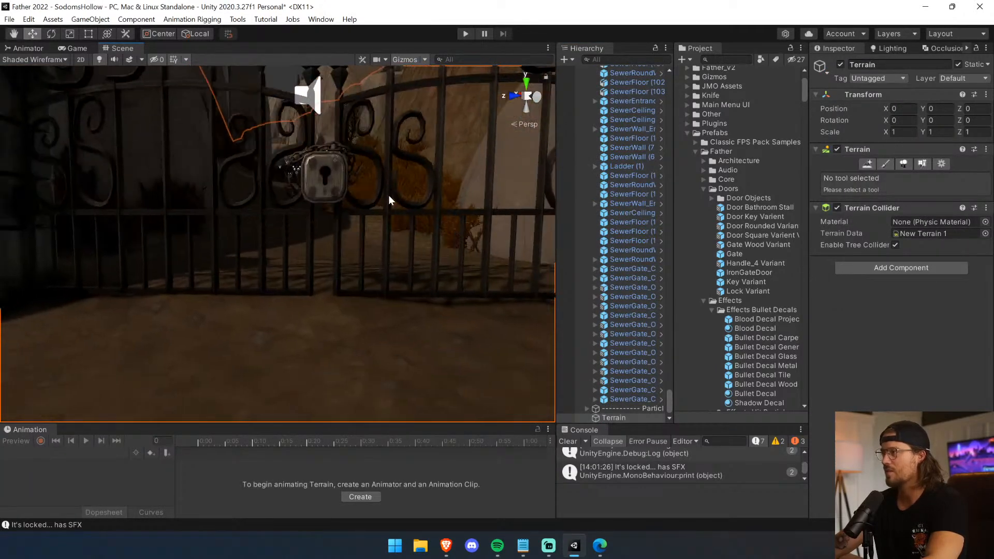
click(394, 94)
click(661, 70)
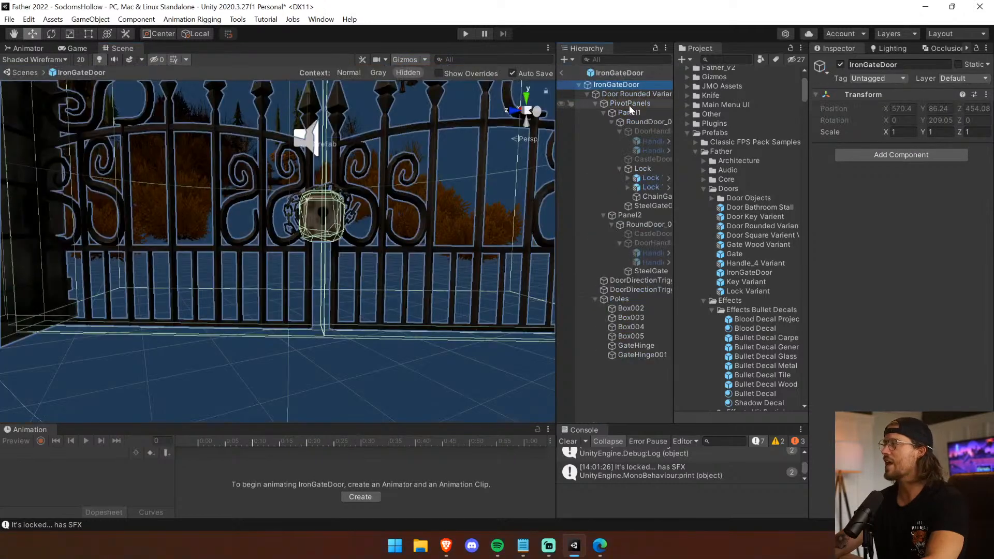
right_drag(450, 283, 448, 262)
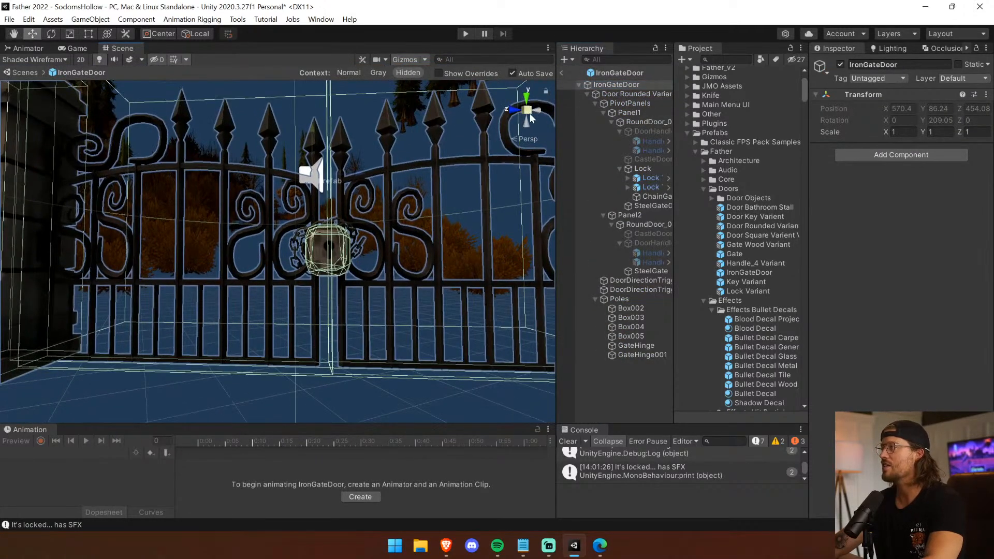
Frame SteelGate001 in the prefab, examine the gate straight on from the Left view, and return to the scene.
click(524, 112)
click(513, 110)
click(508, 108)
click(514, 110)
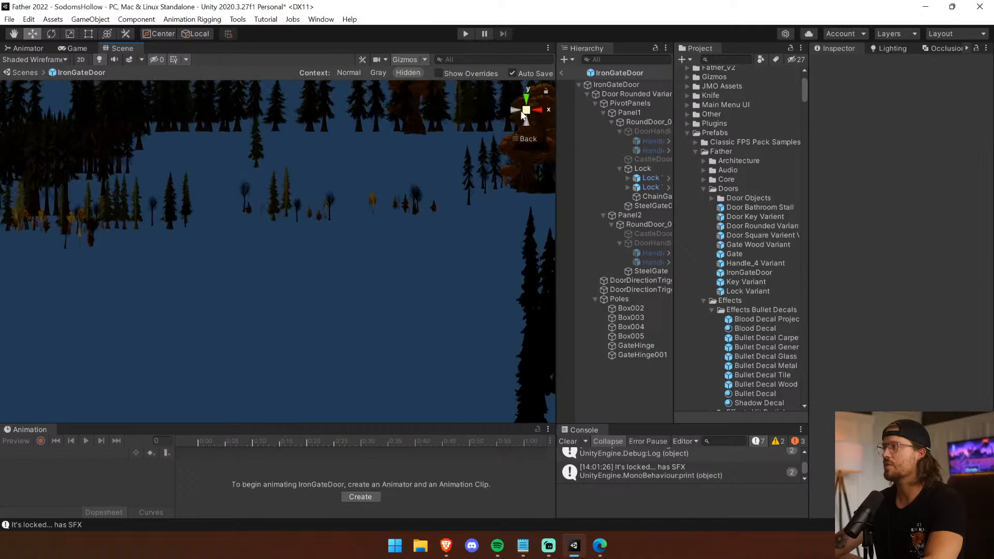
click(514, 110)
click(514, 110)
click(512, 112)
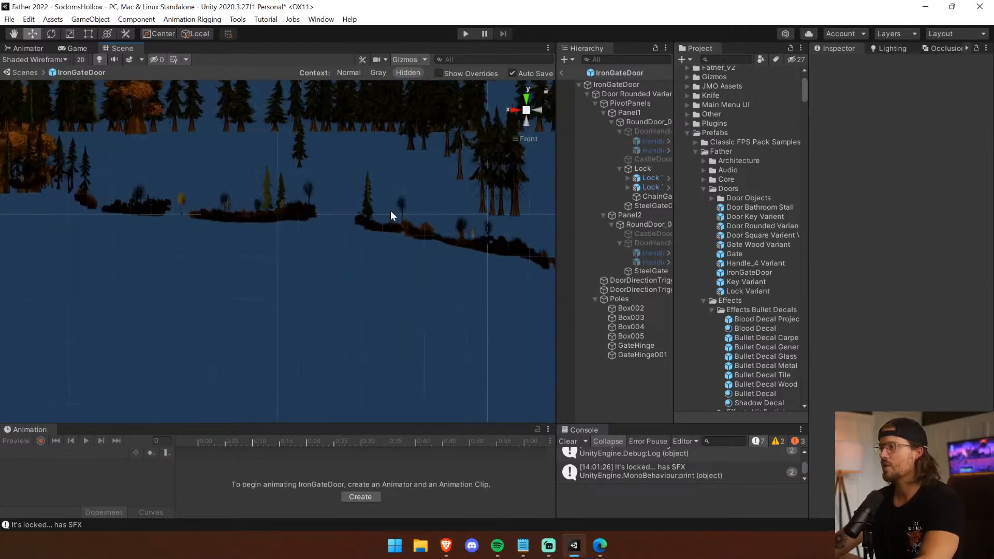
click(398, 272)
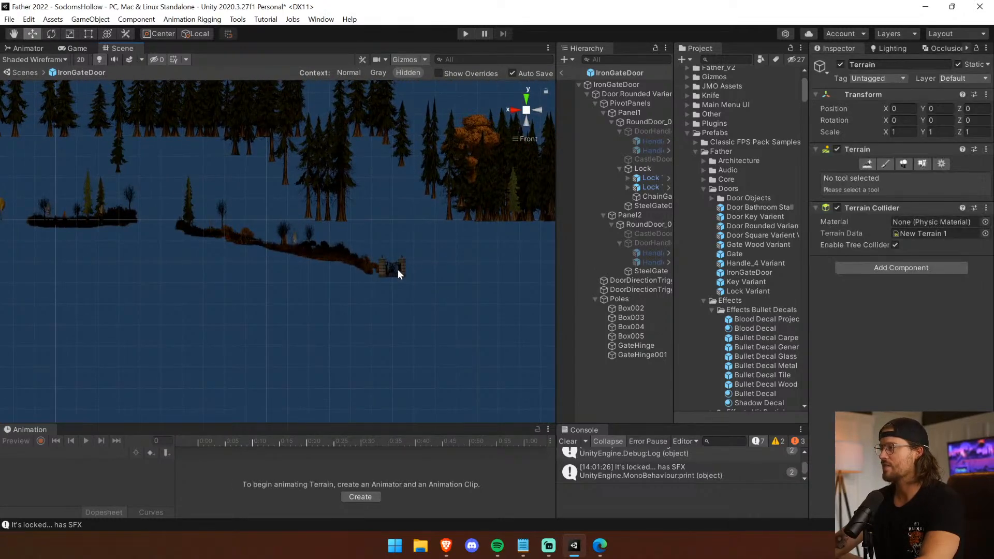
click(397, 269)
key(f)
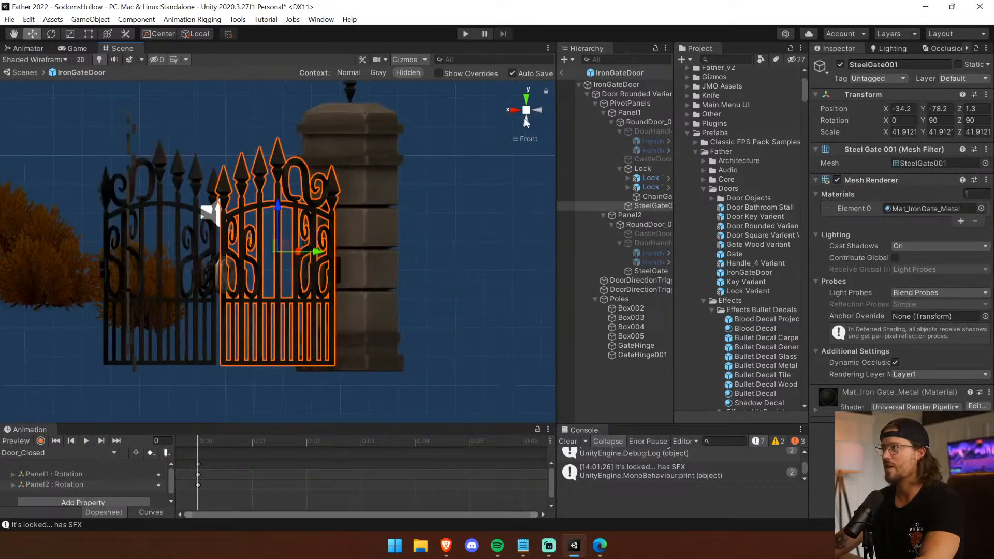
click(537, 110)
middle_drag(405, 233, 498, 239)
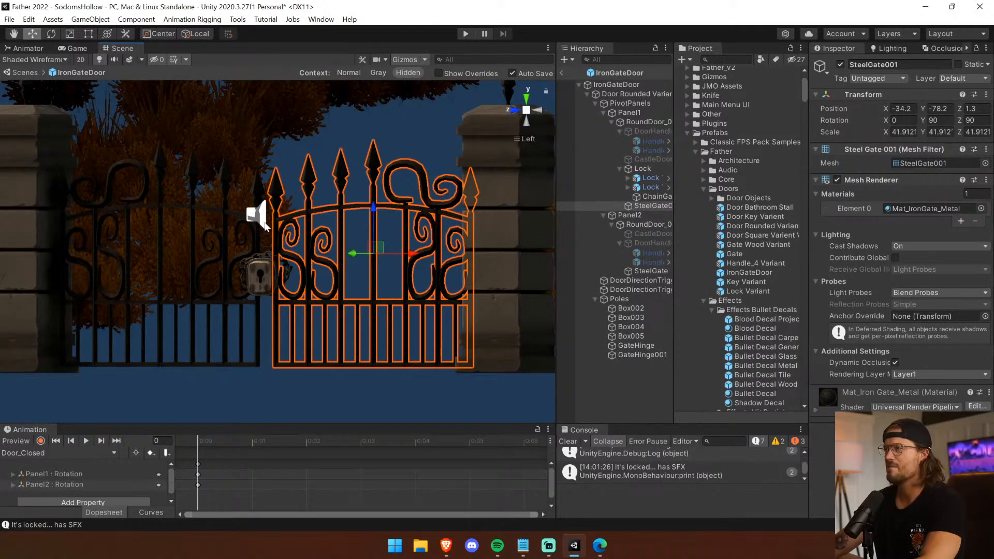
click(562, 73)
Select the gate's Door Rounded Variant object and set its Door script's Key to No Key.
alt+drag(286, 258, 467, 155)
right_drag(290, 308, 340, 337)
middle_drag(340, 337, 373, 365)
click(314, 354)
middle_drag(316, 352, 382, 307)
click(307, 235)
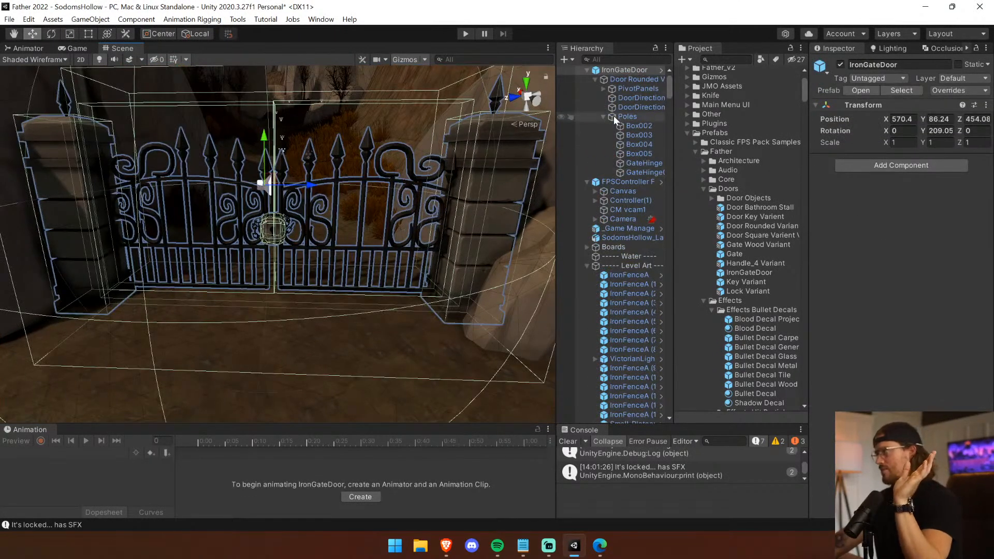
click(637, 78)
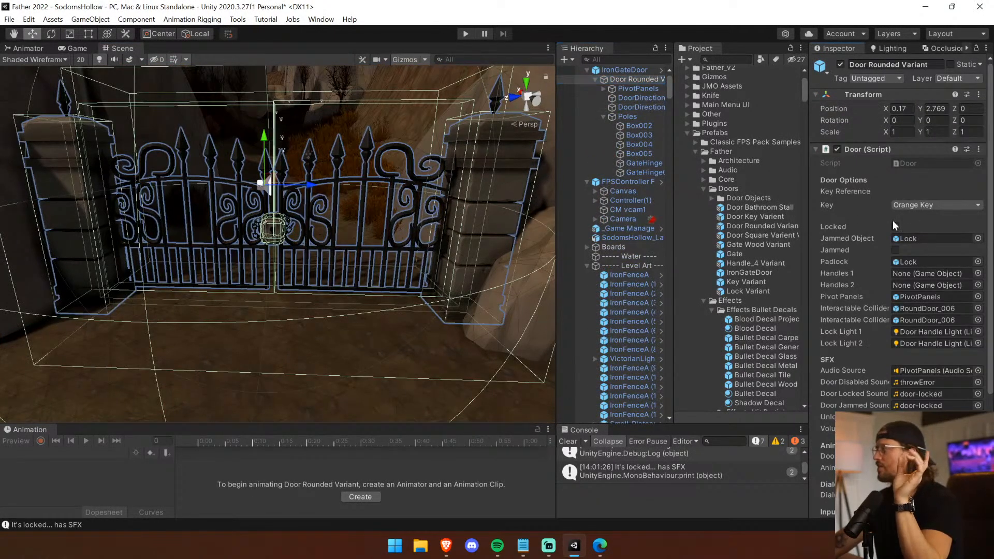
click(922, 205)
click(911, 219)
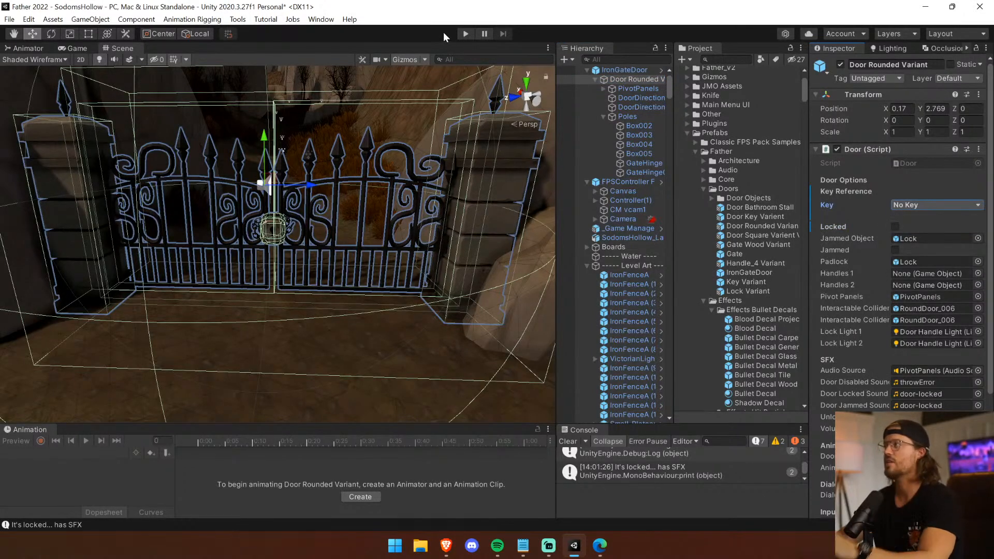
Run the game to test the gate with its new key setting.
click(463, 35)
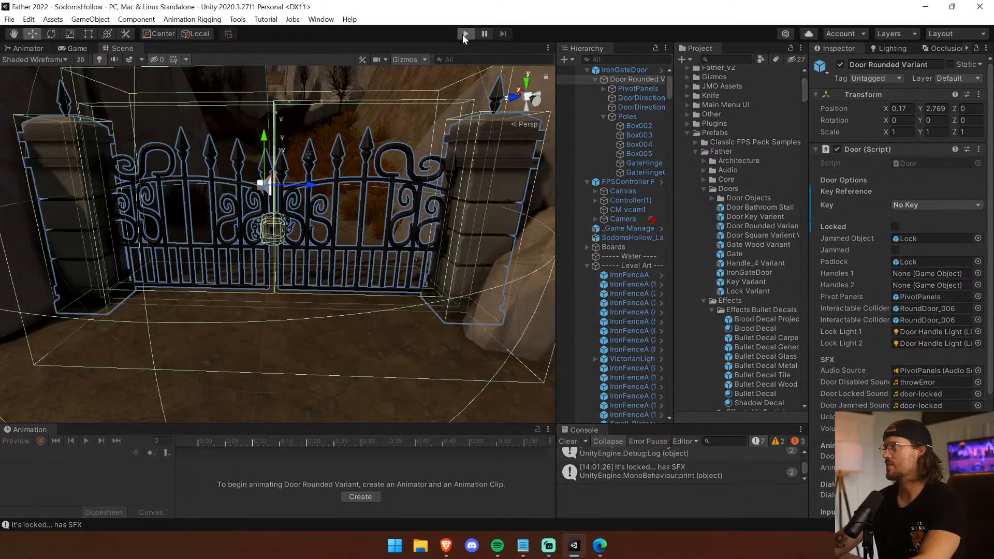
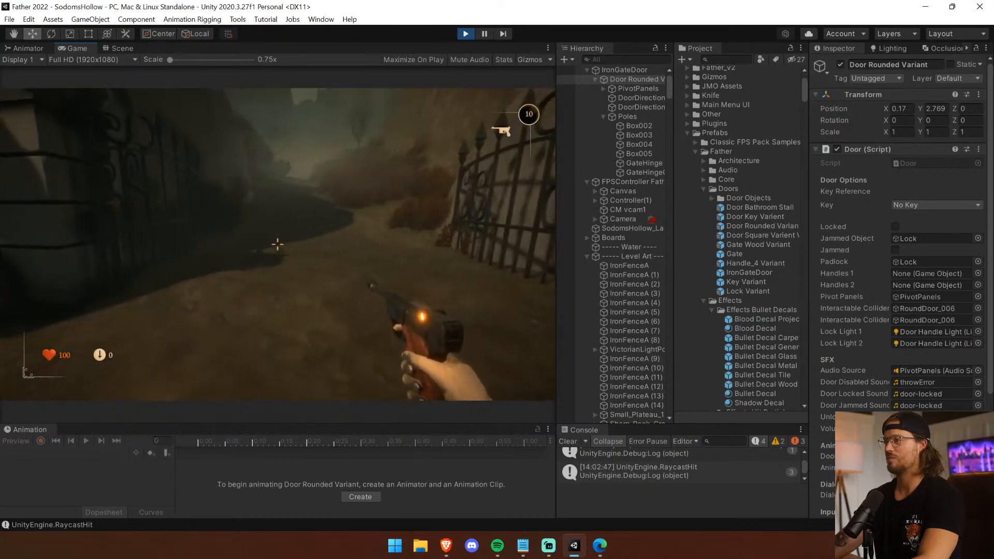
Stop the play test, select the terrain by the gate, and switch its paint tool to Set Height.
key(ctrl+p)
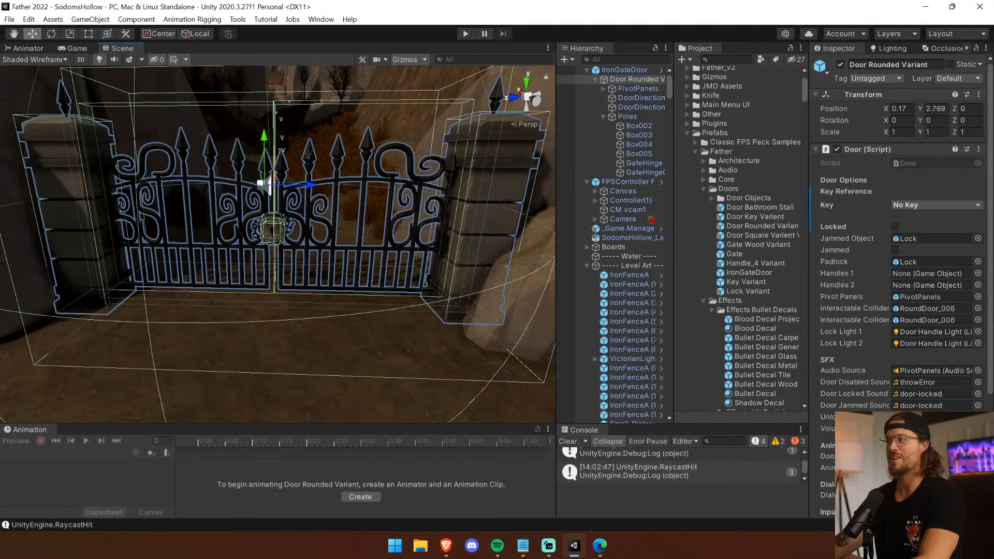
right_drag(459, 210, 284, 293)
click(254, 294)
scroll(284, 292, down, 5)
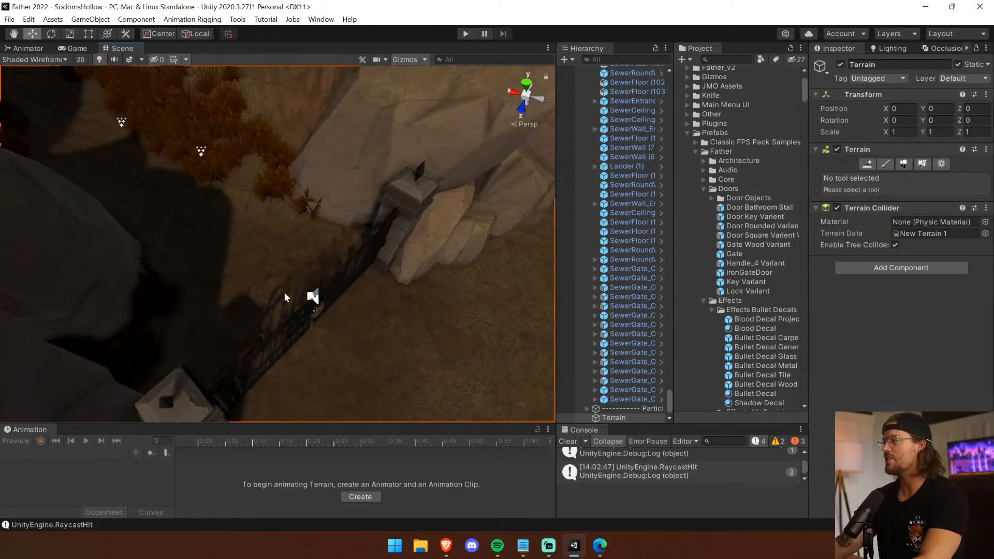
click(891, 166)
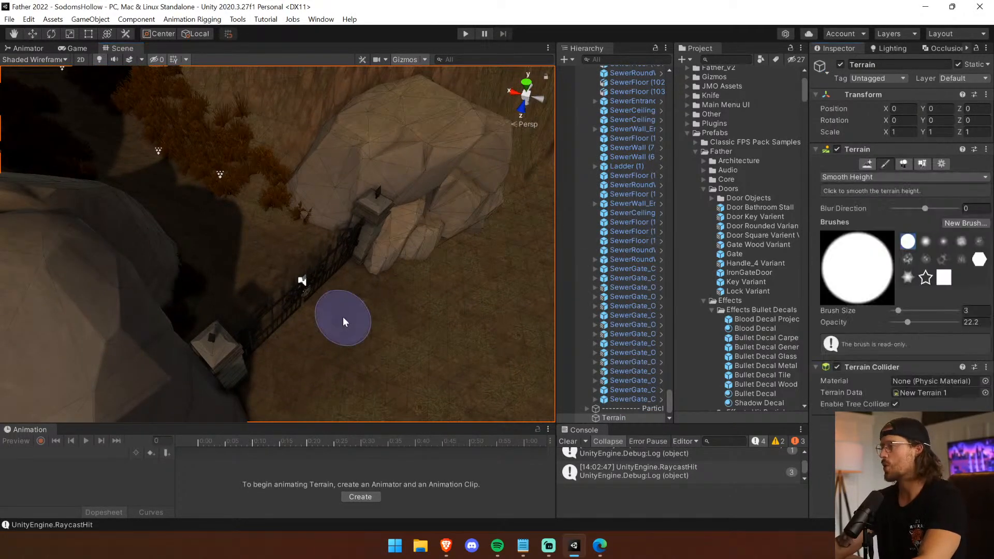
click(911, 178)
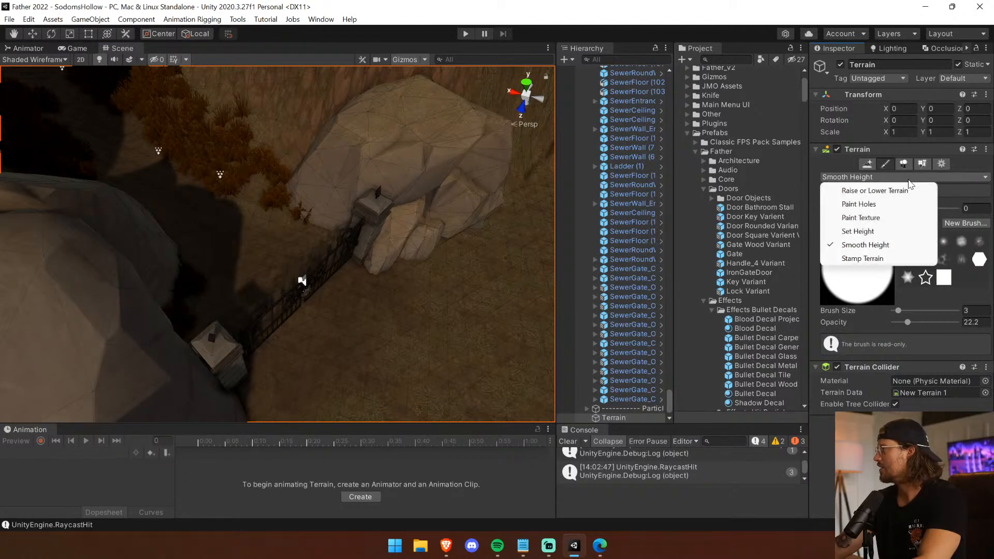
click(878, 232)
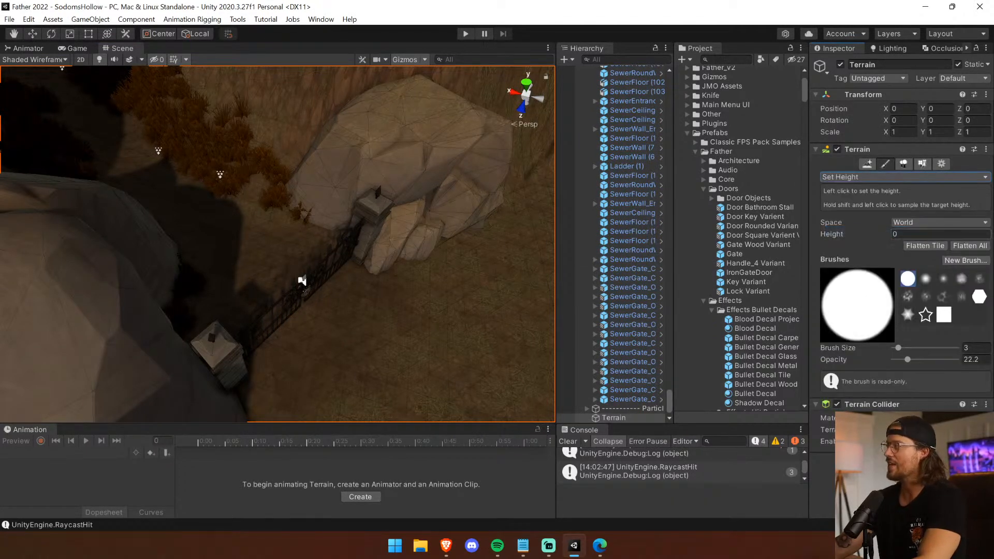
Try painting the ground in front of the gate at heights 0 and 100, undoing each stroke.
mouse_move(452, 318)
mouse_down()
mouse_move(482, 303)
mouse_move(491, 312)
mouse_up()
right_drag(491, 312, 438, 365)
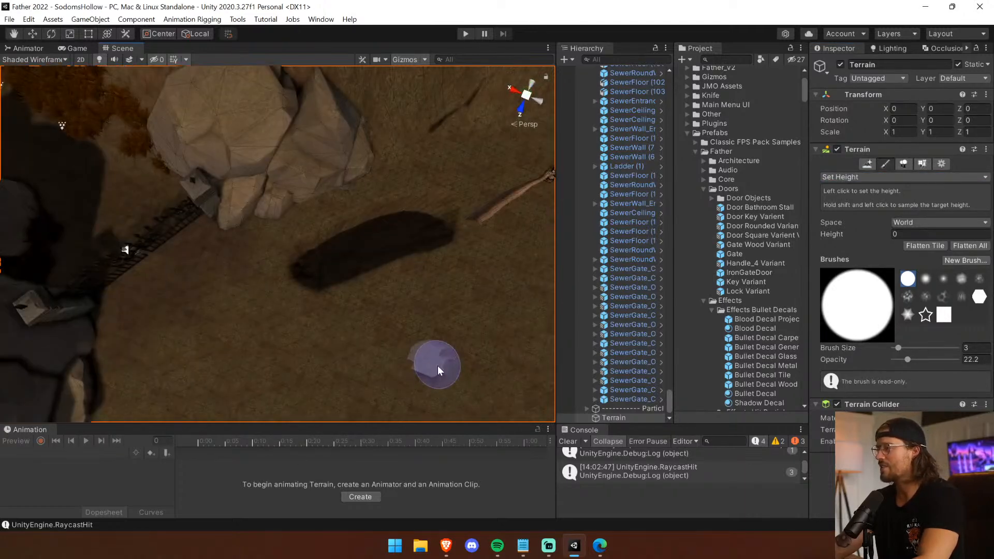
key(ctrl+z)
drag(925, 234, 859, 222)
text(100)
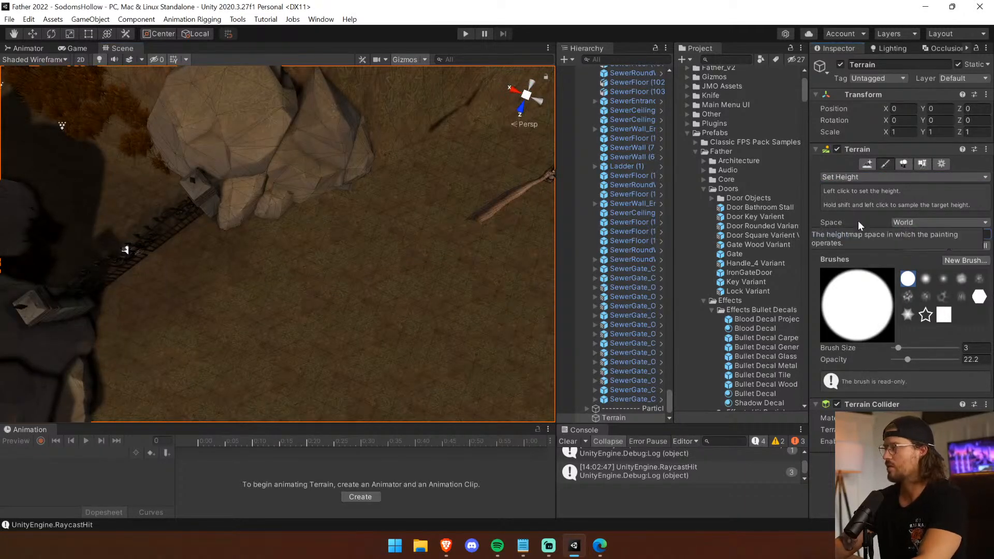
click(374, 250)
drag(373, 249, 425, 269)
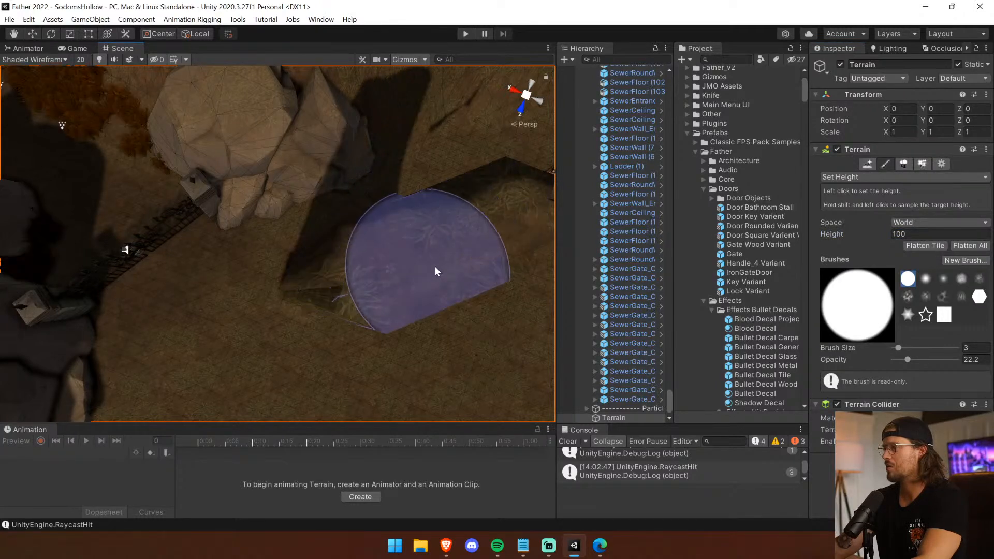
key(ctrl+z)
Try Set Height values of 70 and 80 on the open ground in front of the gate.
click(895, 235)
text(70)
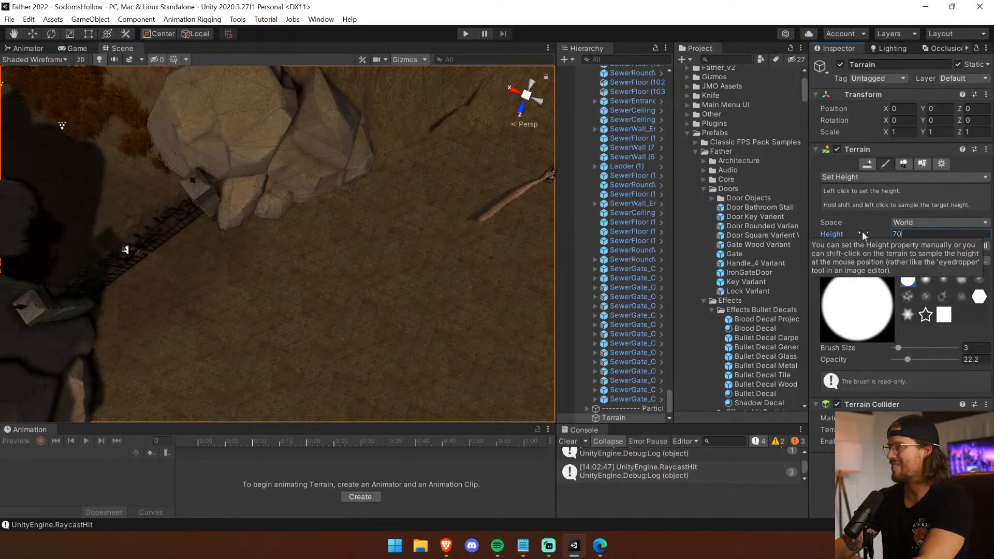
drag(379, 253, 358, 265)
click(918, 246)
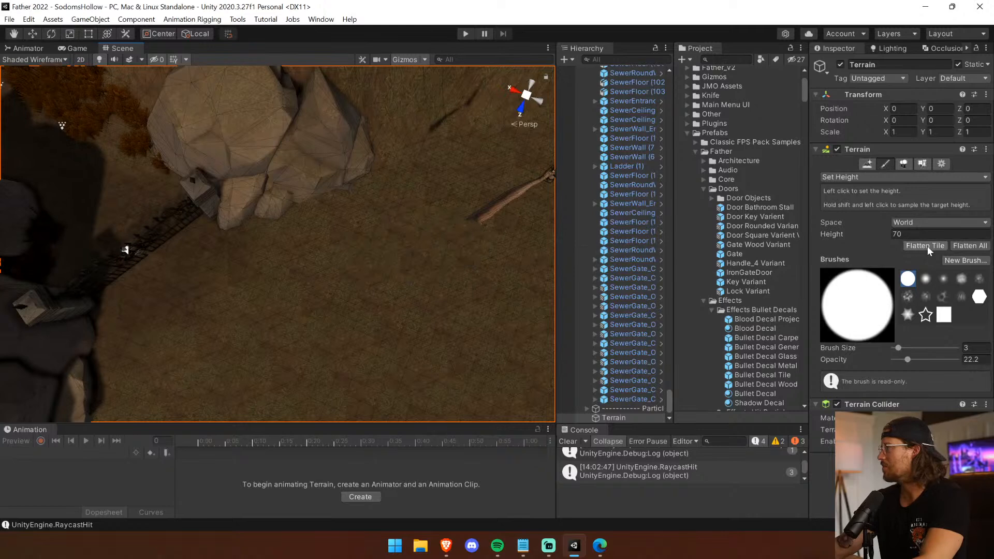
text(80)
drag(377, 306, 381, 284)
key(ctrl+z)
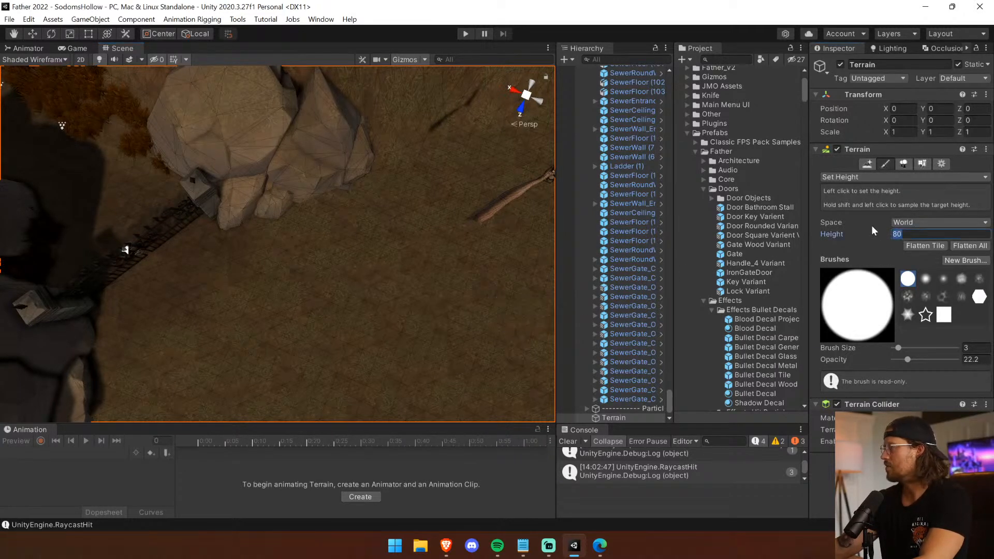
Test Set Height values of 90 and 85 with strokes on the open ground beside the rocks.
text(90)
mouse_move(384, 235)
mouse_down()
mouse_move(380, 269)
mouse_move(352, 249)
mouse_up()
right_drag(439, 270, 426, 122)
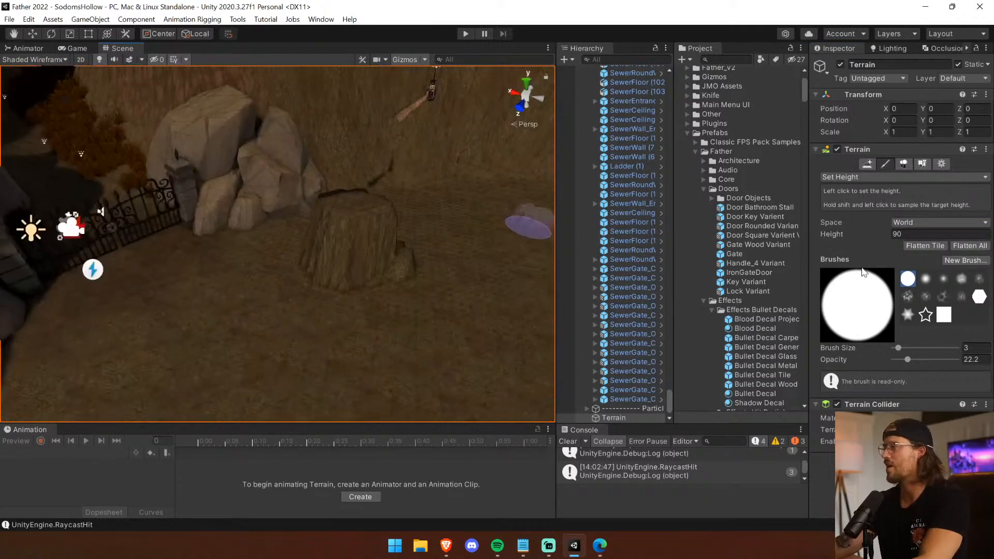
drag(906, 234, 831, 227)
text(85)
drag(356, 287, 365, 264)
middle_drag(134, 232, 299, 290)
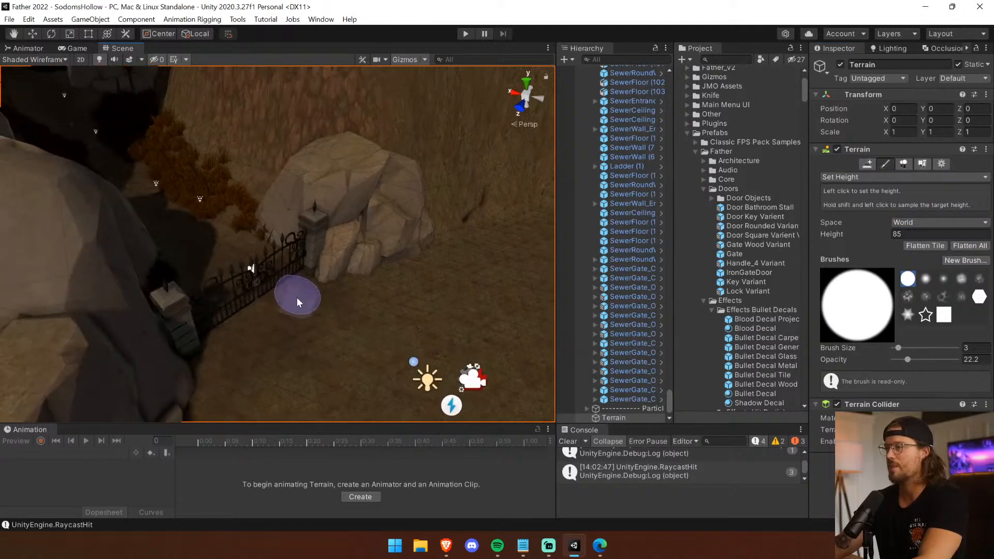
Try terrain heights of 87 and 85 on the ground at the gate.
drag(908, 233, 900, 232)
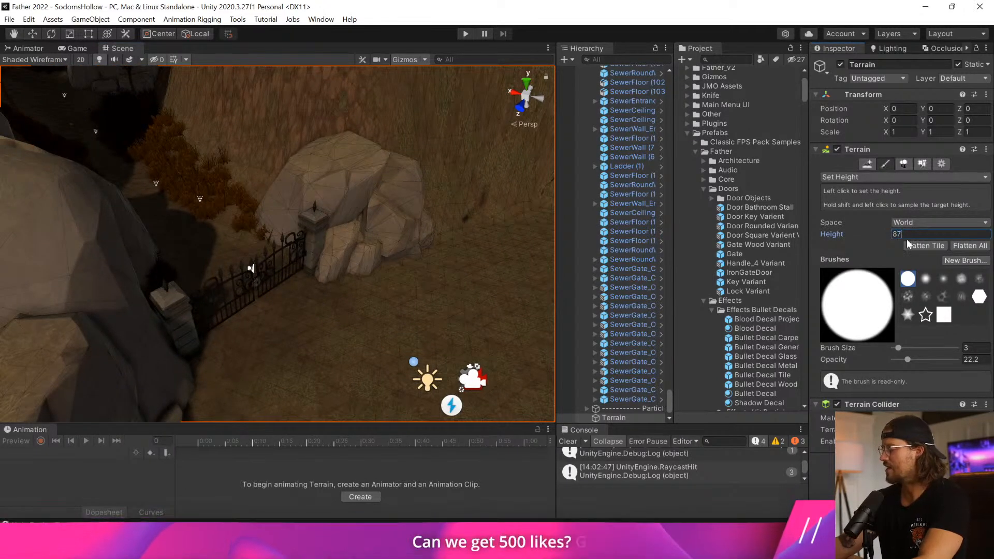
click(221, 263)
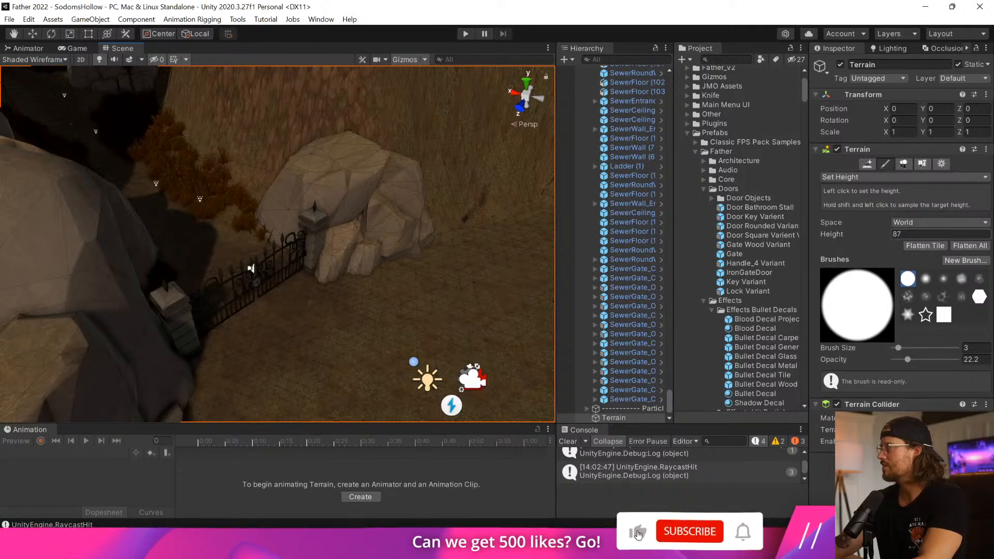
text(85)
drag(248, 310, 267, 299)
Set the terrain height to 86 and paint the ground along the base of the gate.
drag(865, 230, 862, 229)
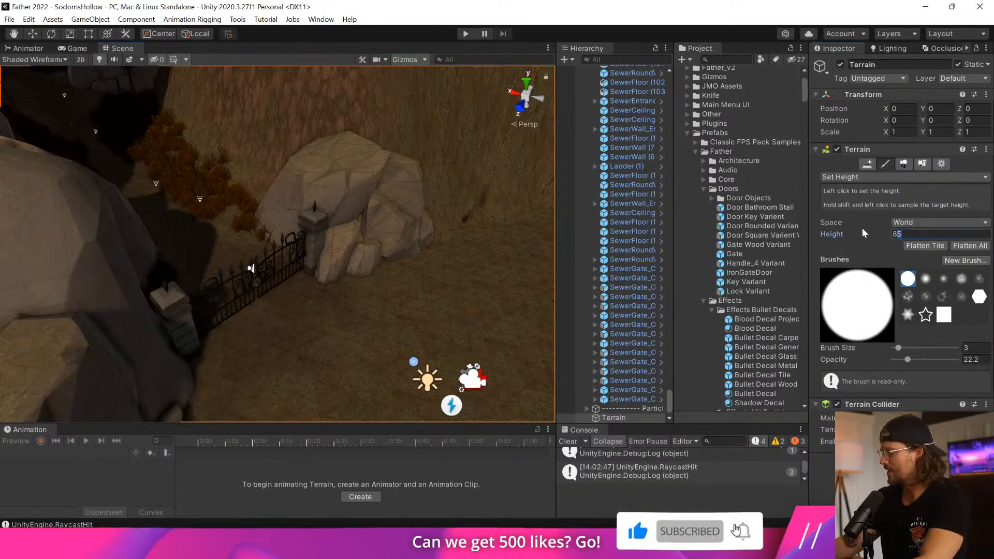
text(865)
key(BackSpace)
mouse_move(227, 299)
mouse_down()
mouse_move(263, 298)
mouse_move(253, 315)
mouse_up()
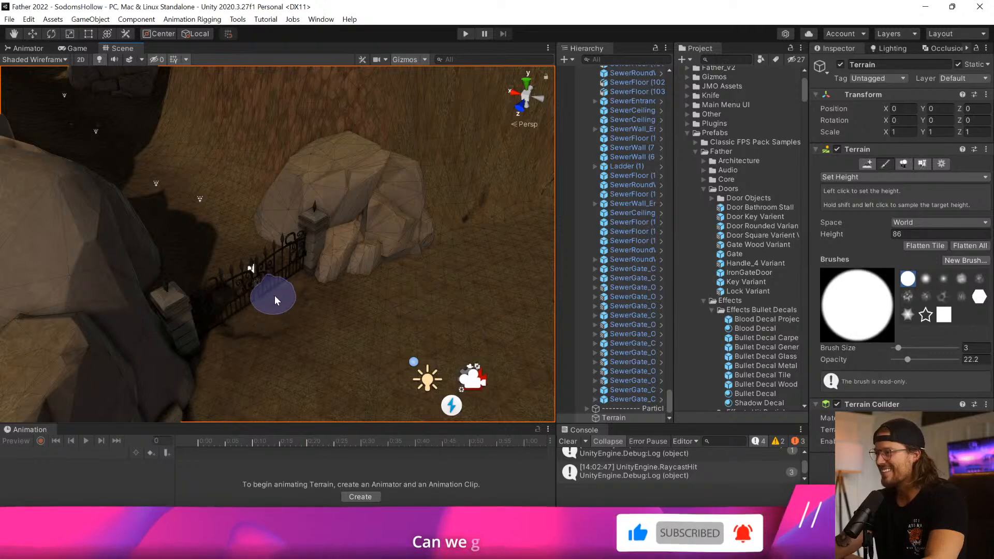
mouse_move(226, 284)
right_down()
mouse_move(227, 311)
mouse_move(164, 321)
right_up()
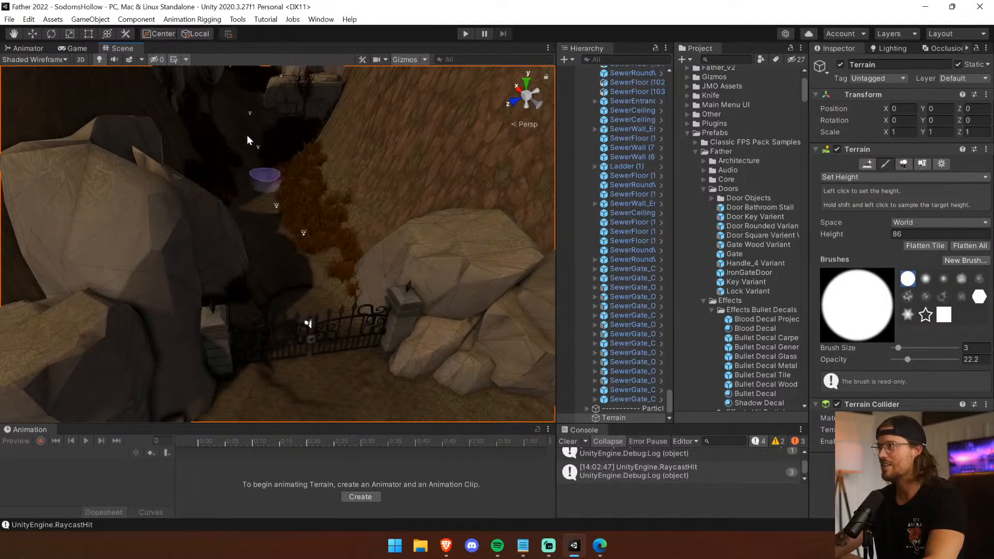
Turn off the scene lighting and level more of the ground around the gate at height 86.
click(100, 58)
drag(362, 286, 275, 296)
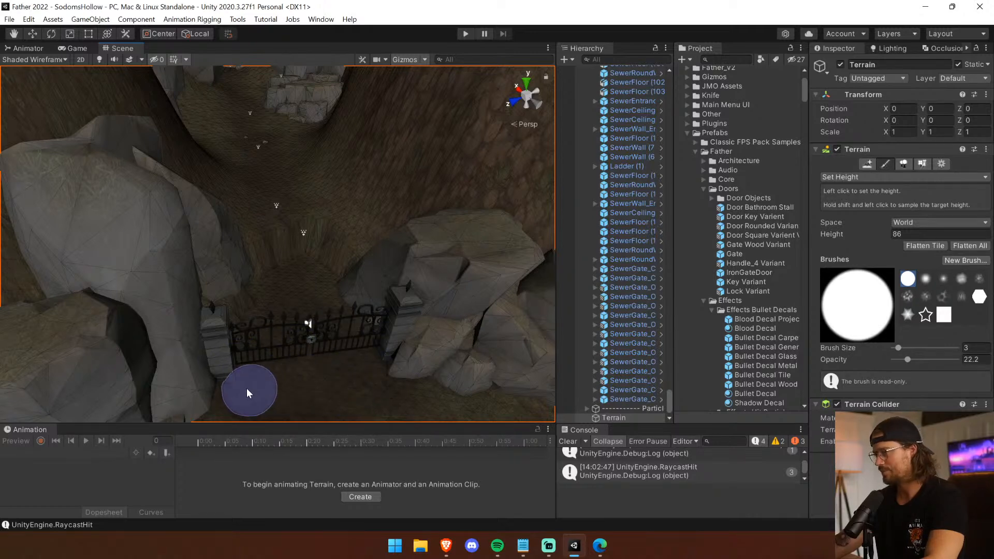
middle_drag(286, 398, 270, 274)
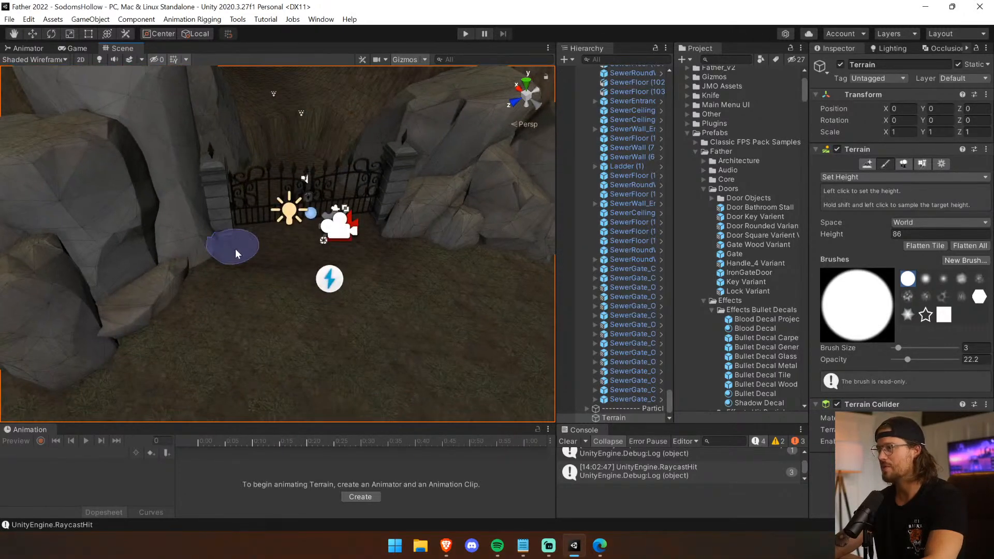
Switch to the Smooth Height brush and smooth the ground around the gate.
click(904, 177)
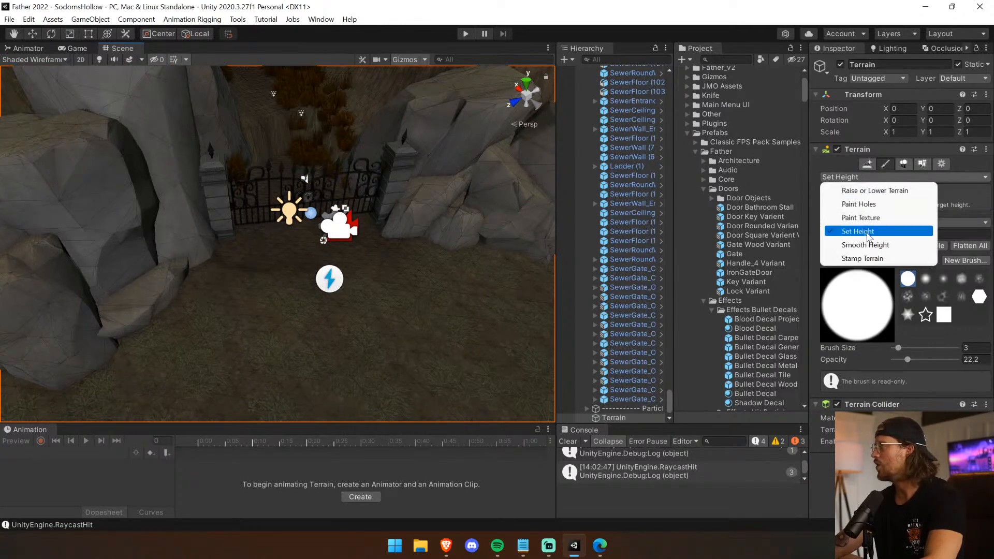
click(849, 242)
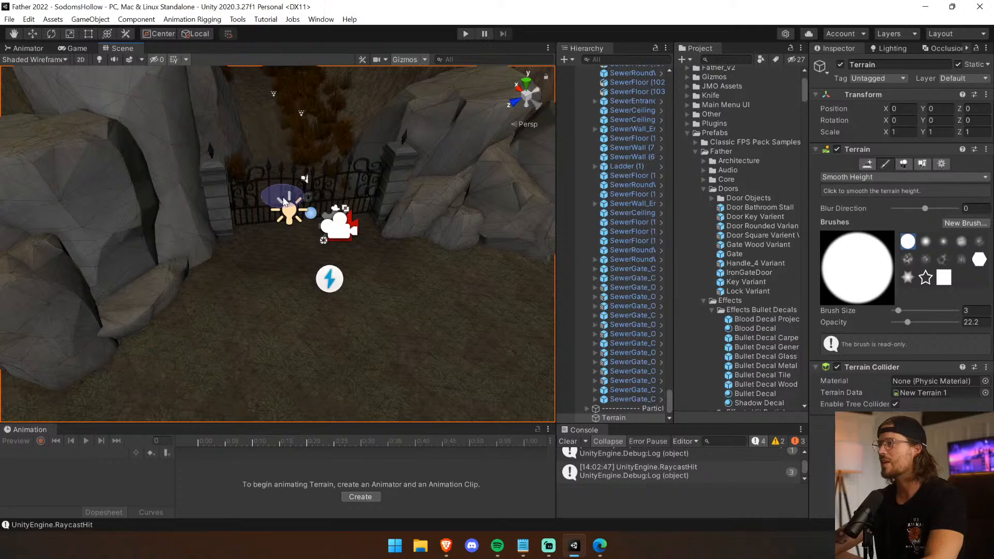
middle_drag(285, 201, 266, 268)
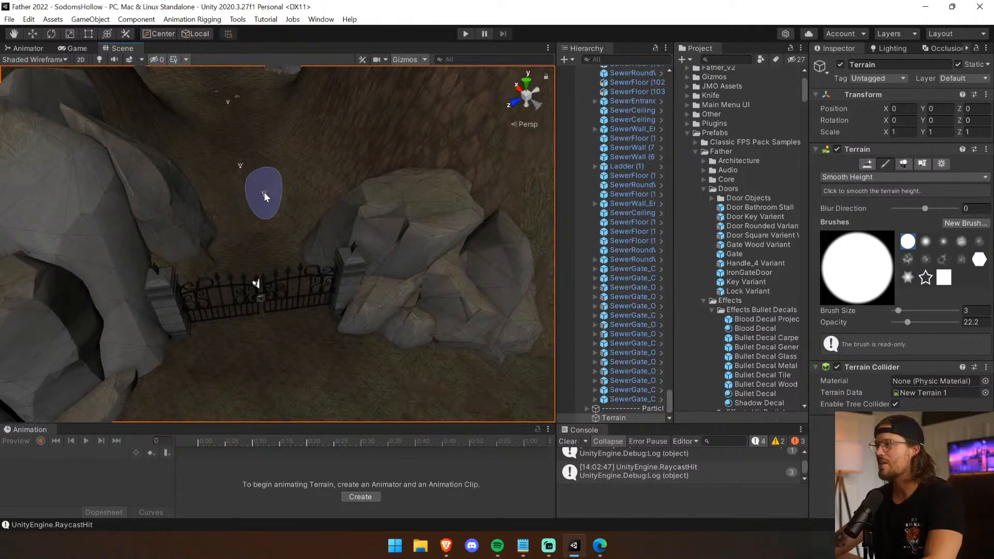
Raise the Smooth Height brush opacity to 67 and smooth the path behind the gate.
click(862, 178)
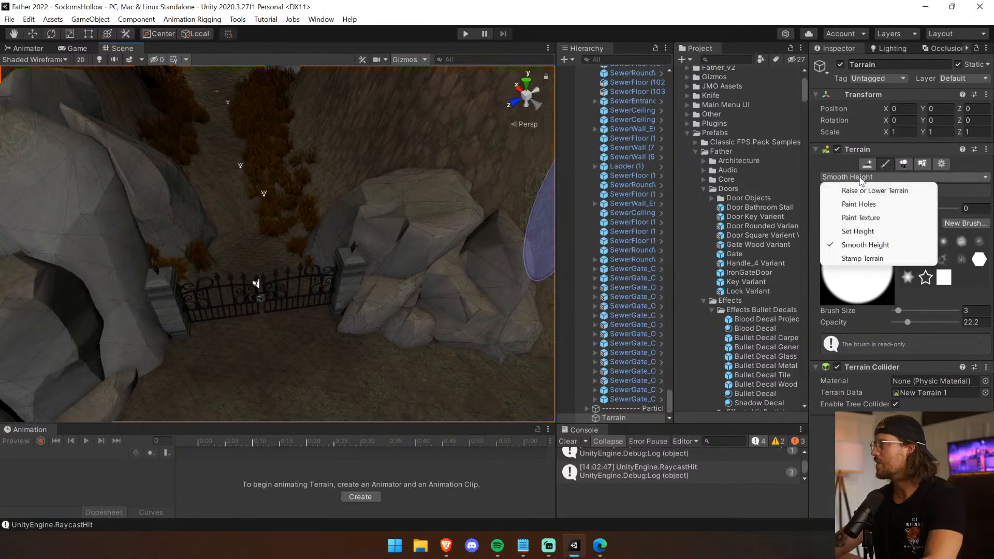
click(884, 234)
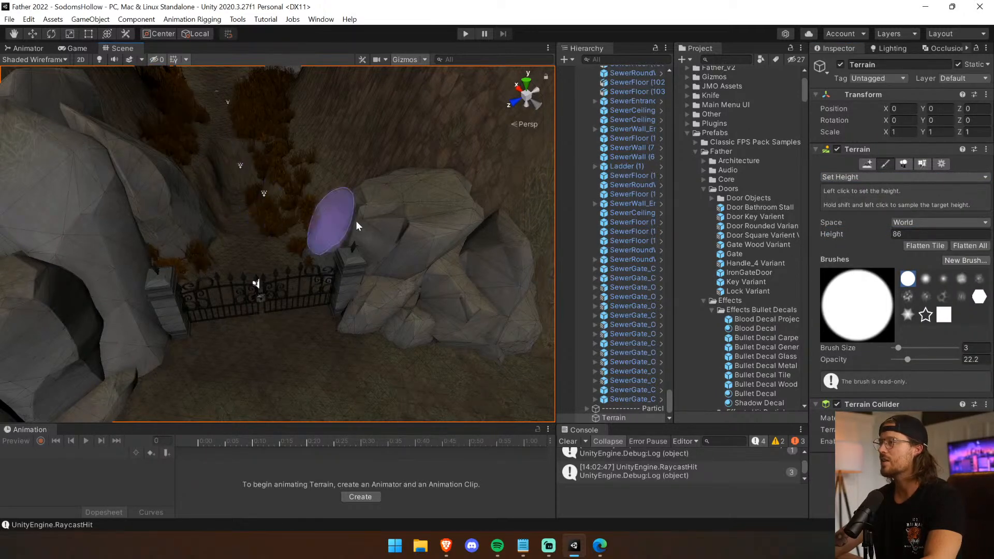
click(906, 176)
click(881, 241)
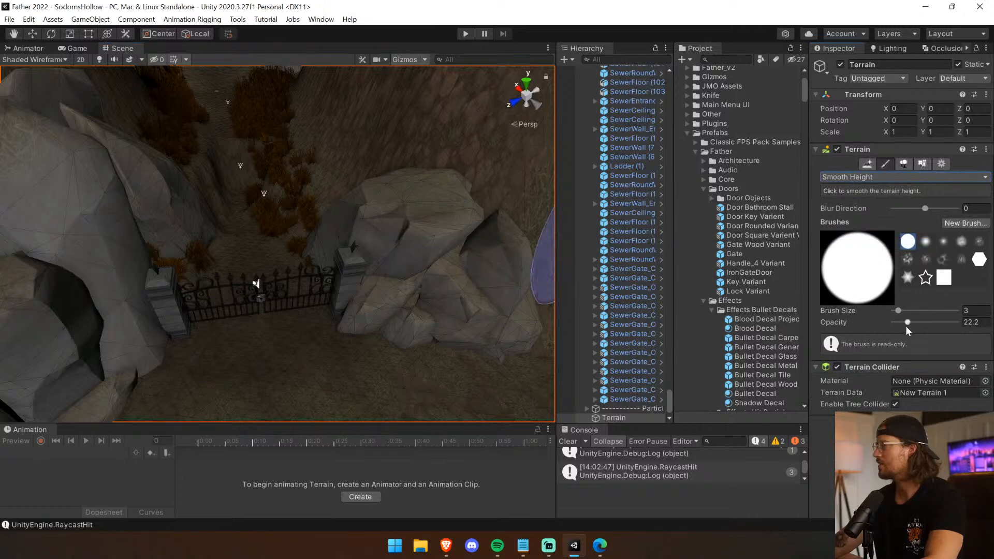
drag(238, 202, 231, 200)
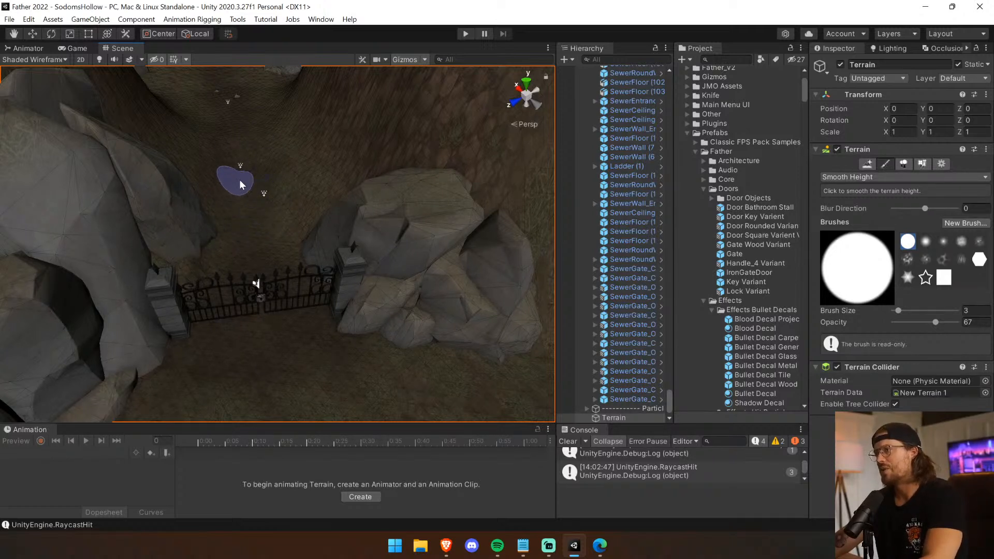
drag(268, 226, 245, 217)
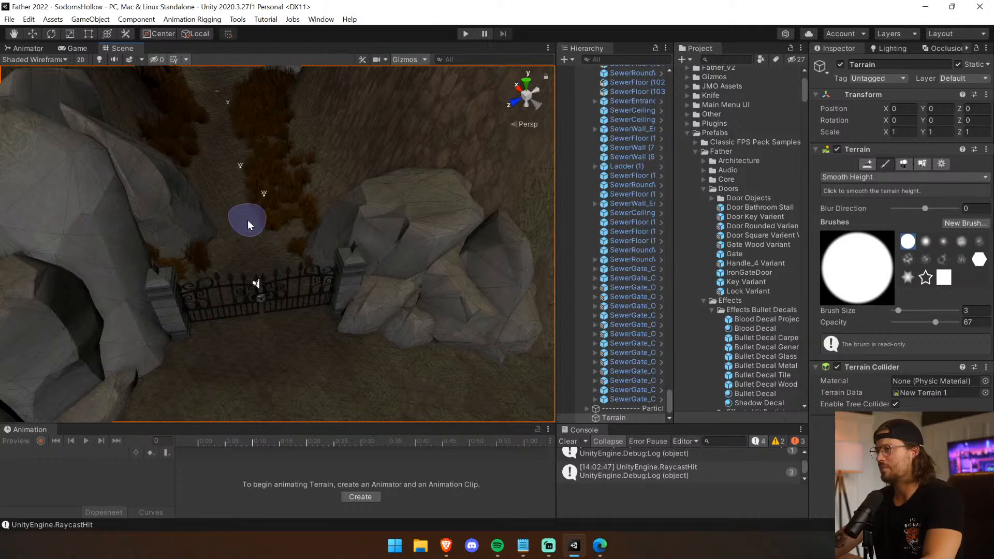
Inspect the reshaped ground around the gate, run the game to test the gate there, and stop it.
scroll(347, 273, up, 6)
right_drag(374, 238, 227, 269)
middle_drag(200, 194, 59, 292)
mouse_move(214, 292)
mouse_down()
mouse_move(375, 216)
mouse_move(417, 181)
mouse_move(404, 228)
mouse_move(458, 172)
mouse_up()
click(466, 36)
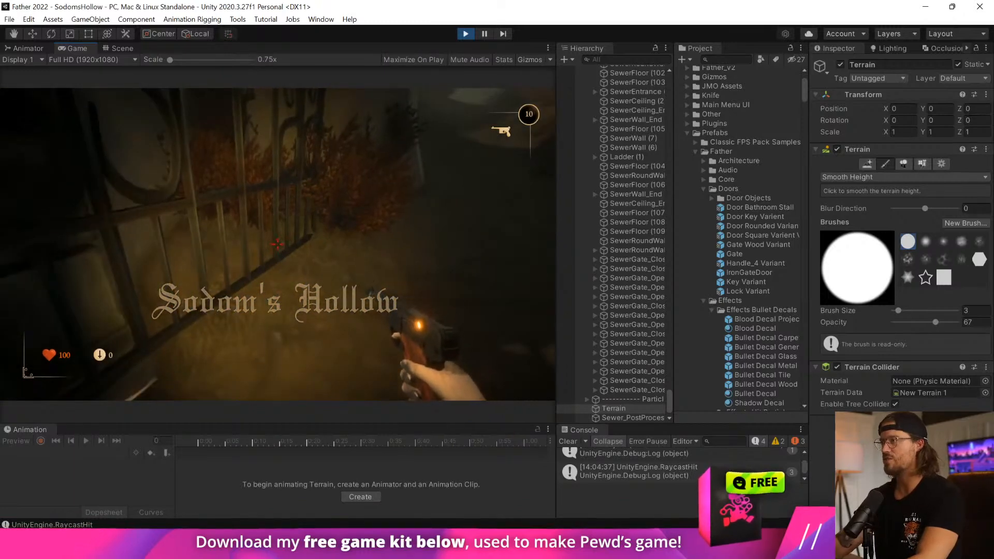
key(ctrl+p)
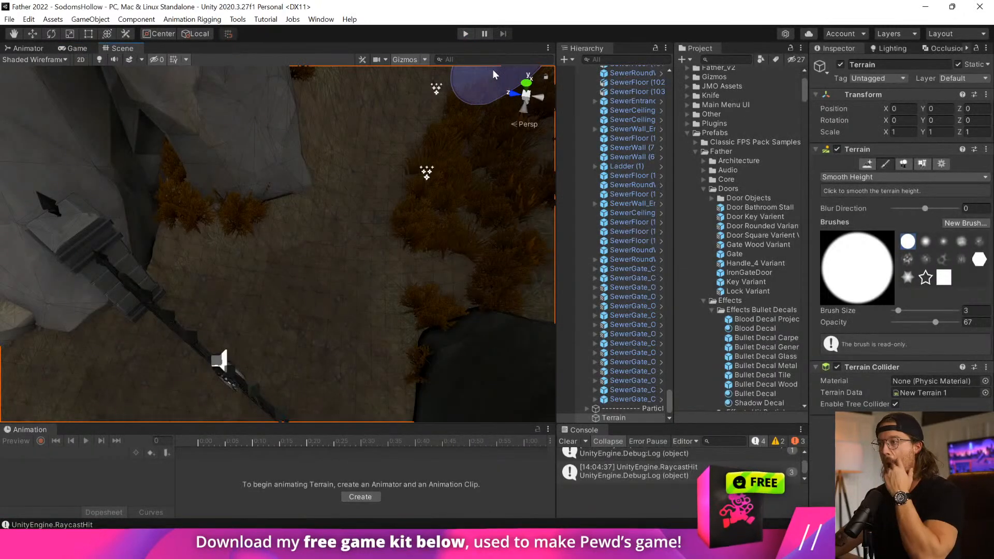
Raise the ground beside the rock behind the gate using Raise or Lower Terrain at 3.6 opacity.
click(907, 179)
click(902, 192)
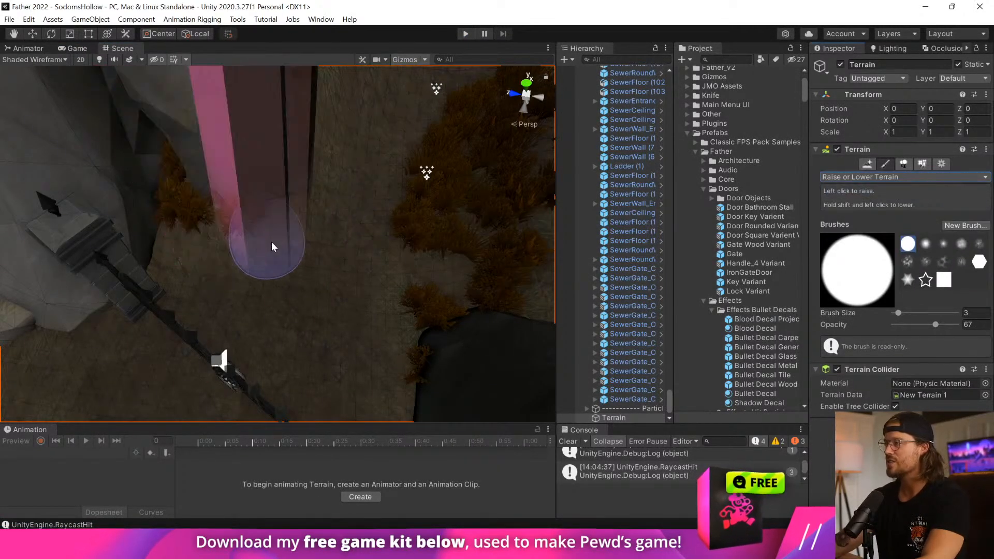
drag(898, 326, 896, 326)
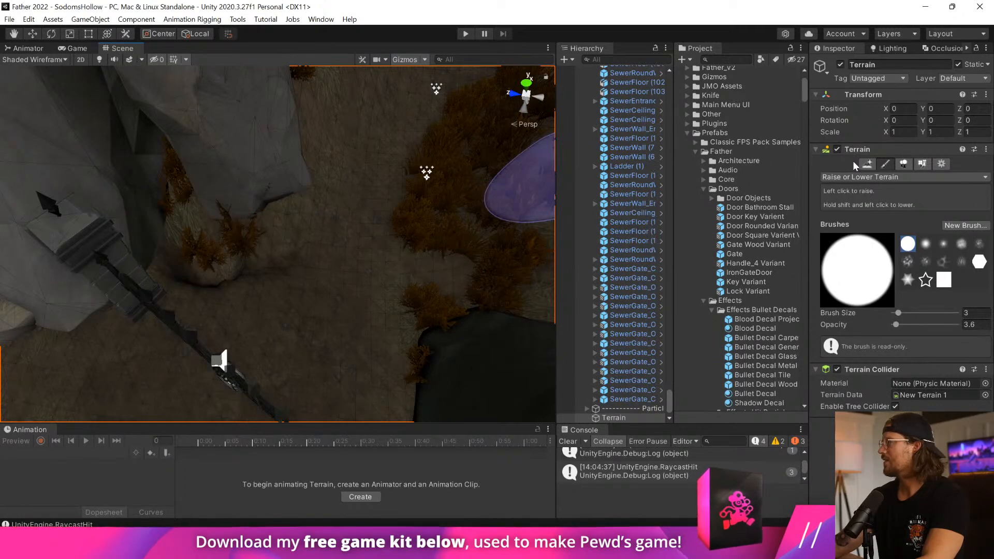
Smooth the raised ground beside the rock behind the gate with Smooth Height, increasing the brush opacity to 56.8.
click(881, 177)
click(865, 245)
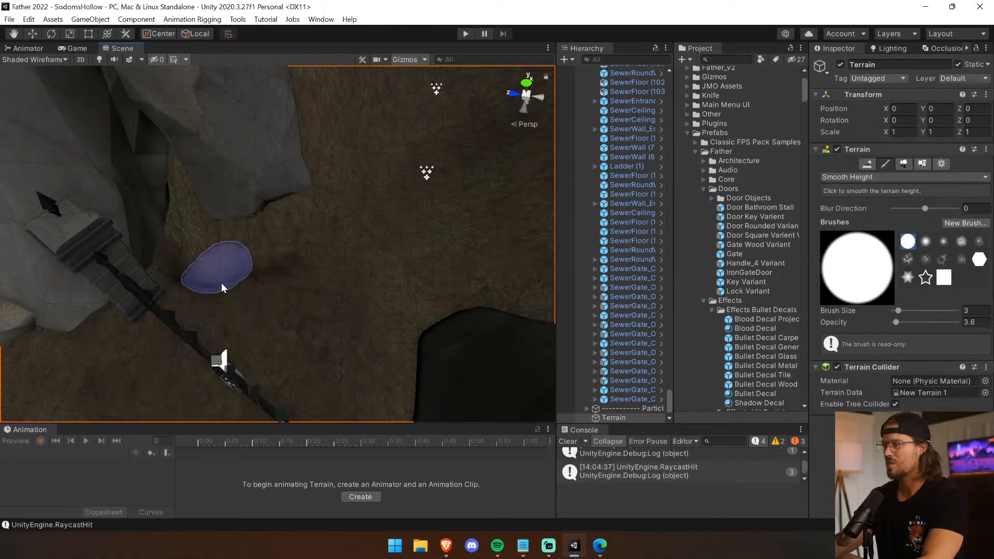
mouse_move(214, 274)
mouse_down()
mouse_move(198, 260)
mouse_move(192, 282)
mouse_up()
click(247, 249)
scroll(300, 274, up, 1)
middle_drag(302, 274, 353, 226)
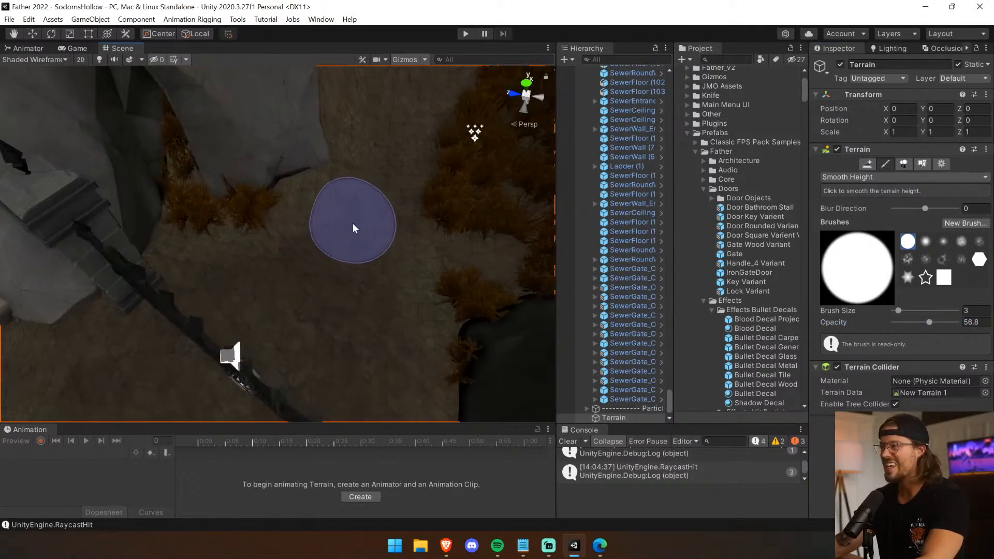
scroll(364, 215, up, 4)
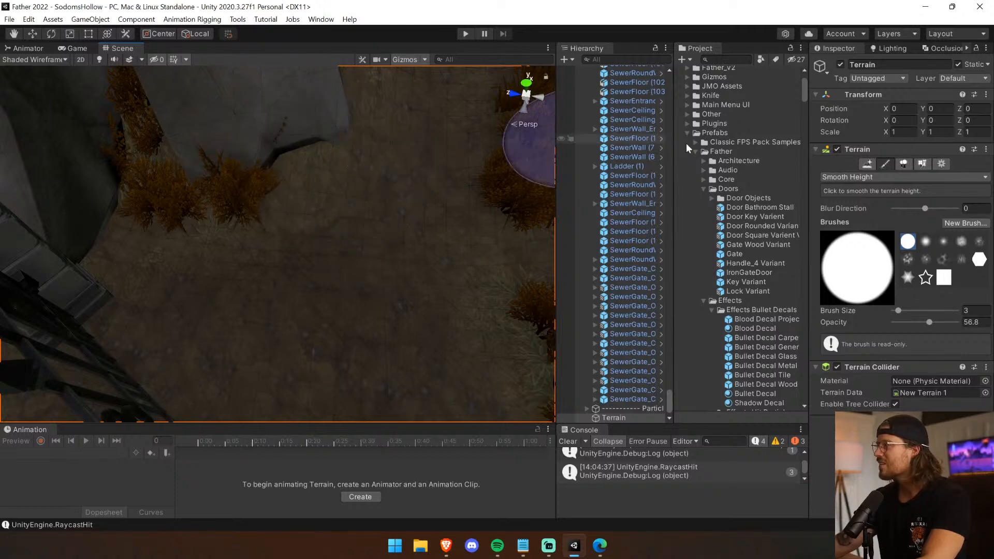
Raise the ground around the bushes beside the rock behind the gate using Raise or Lower Terrain at 4.5 opacity.
click(884, 177)
click(884, 191)
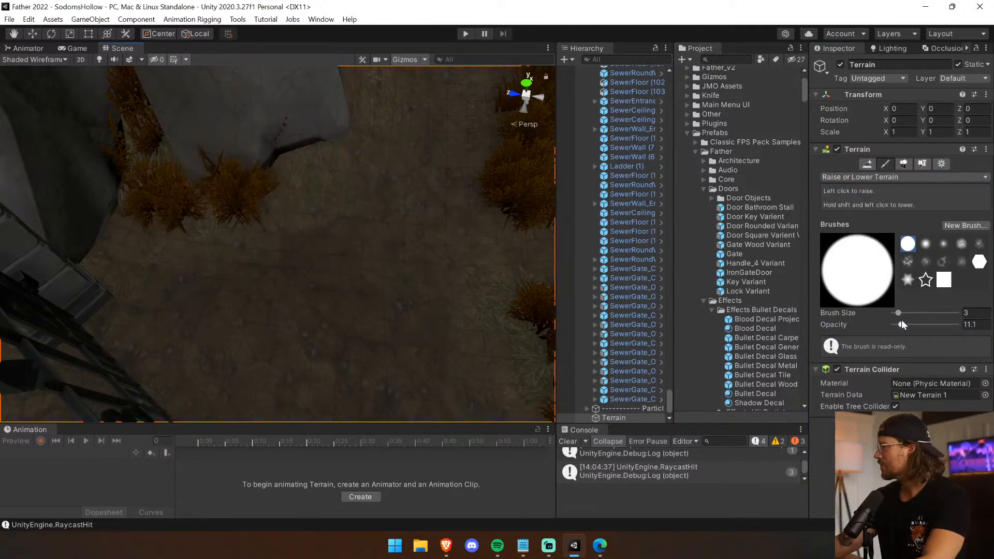
drag(157, 216, 222, 221)
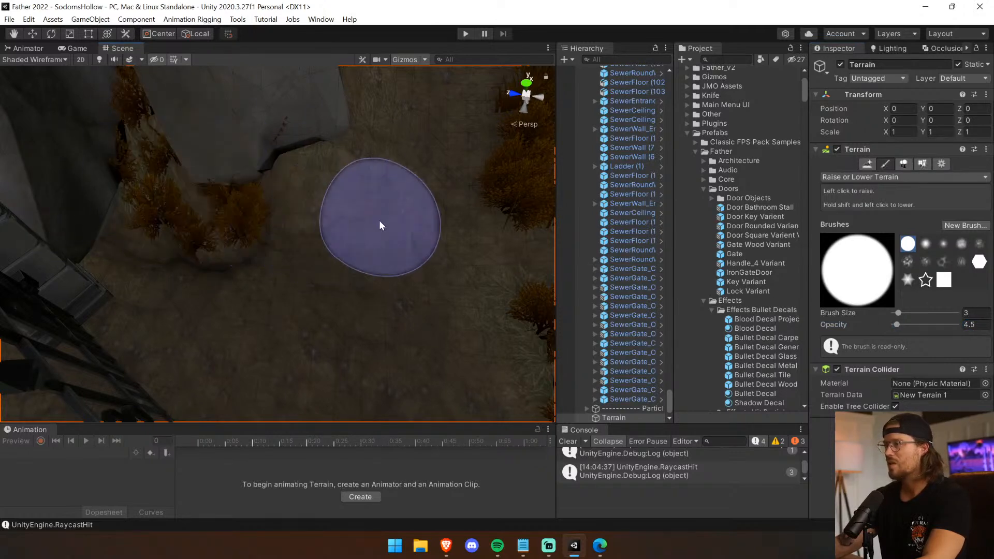
drag(358, 188, 286, 181)
Smooth the raised ground near the bushes with Smooth Height, increasing the brush opacity to 14.8.
click(868, 177)
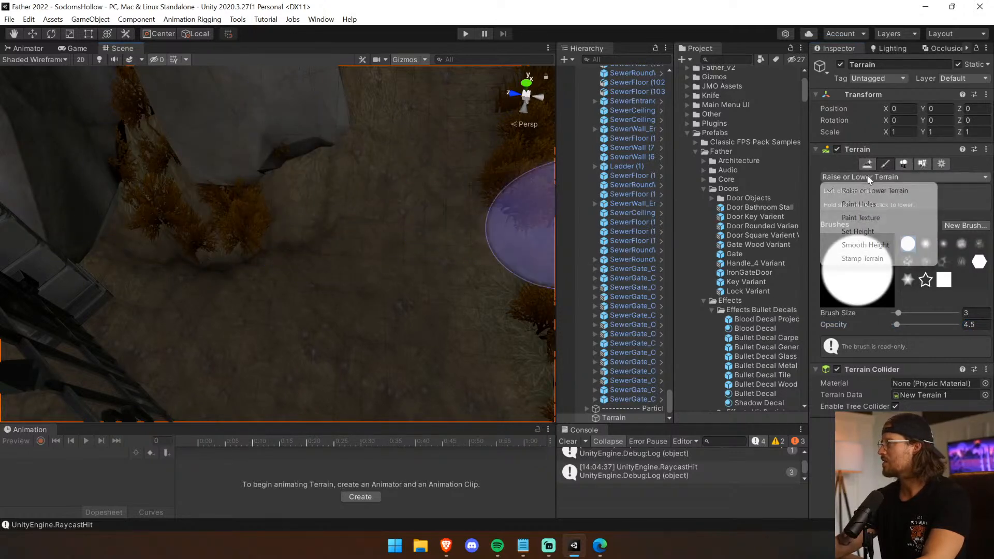
click(865, 245)
mouse_move(234, 252)
mouse_down()
mouse_move(271, 257)
mouse_move(244, 281)
mouse_move(215, 262)
mouse_up()
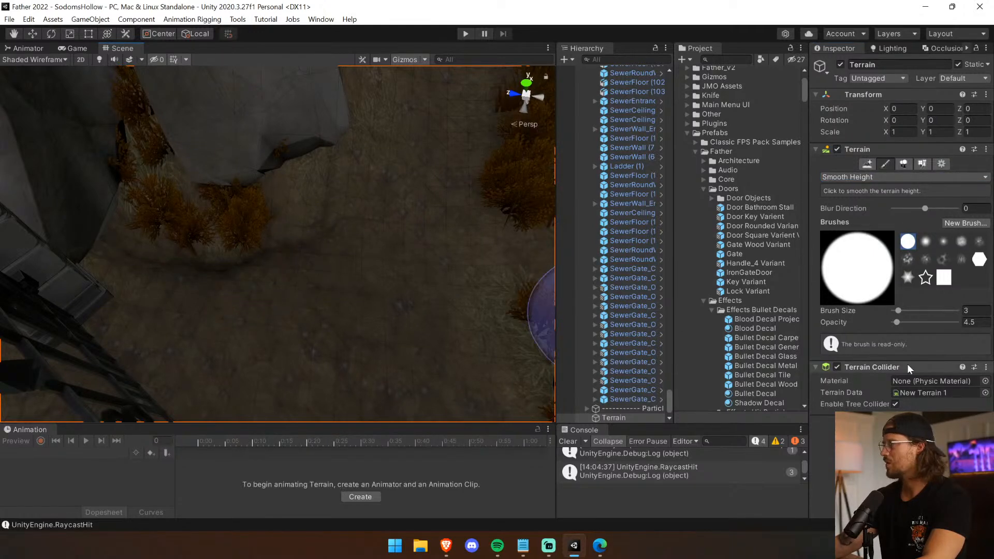
drag(896, 323, 904, 322)
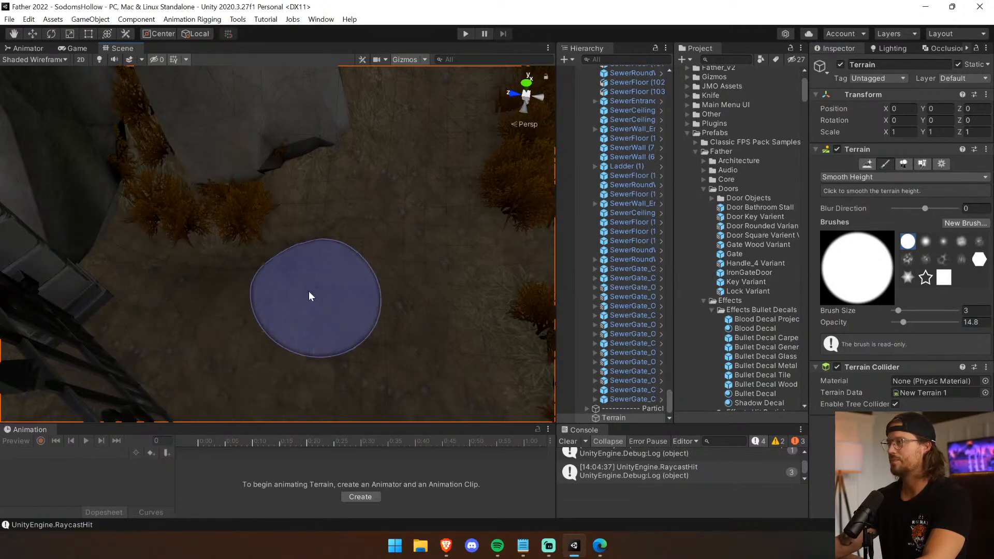
alt+drag(320, 294, 510, 290)
Inspect the rocks and the reshaped ground on both sides of the iron gate.
click(33, 34)
right_drag(129, 243, 233, 277)
click(158, 293)
right_drag(159, 293, 182, 278)
middle_drag(181, 278, 272, 310)
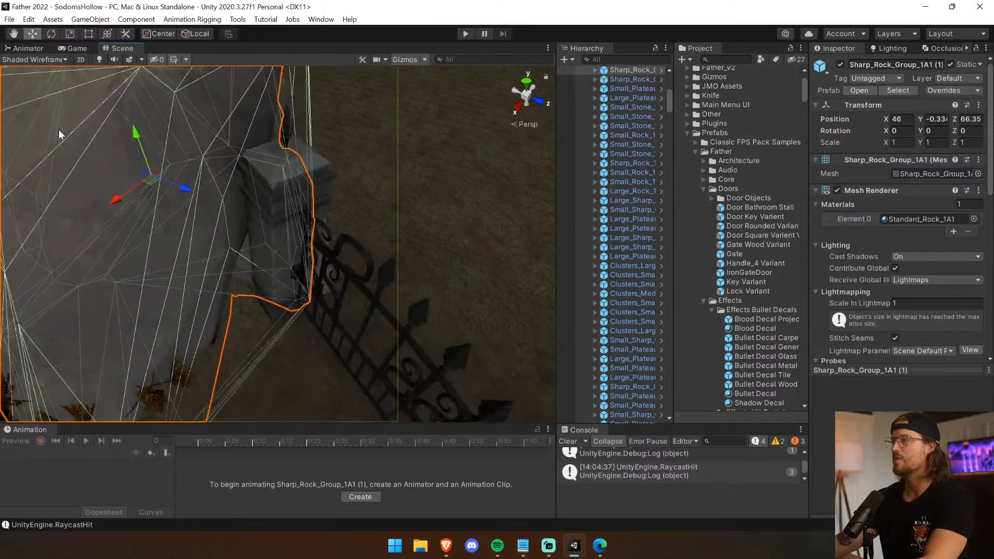
scroll(173, 287, down, 5)
drag(247, 251, 275, 237)
click(429, 218)
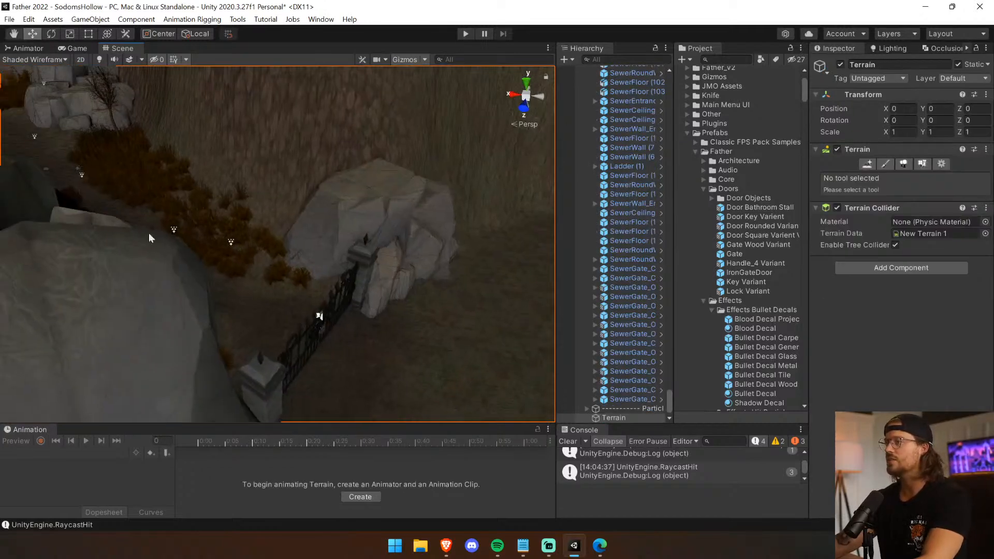
middle_drag(148, 233, 33, 188)
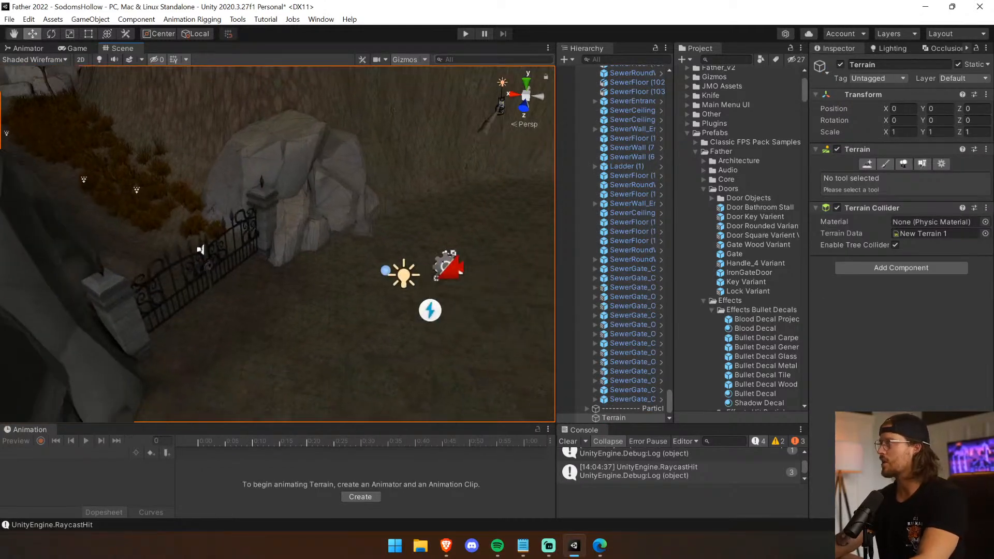
Run the game, open the iron gate and walk through it to check both sides, and stop the game.
click(465, 34)
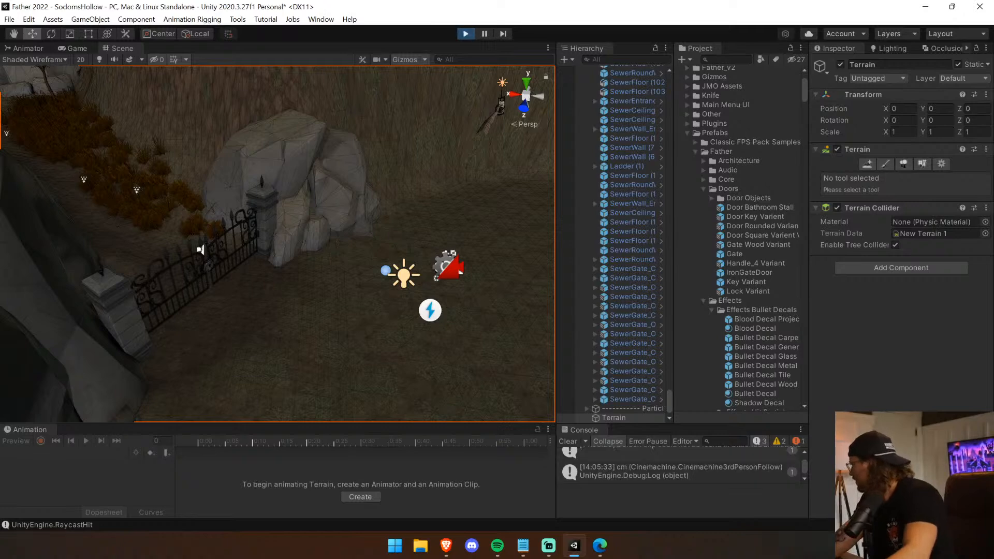
key(w)
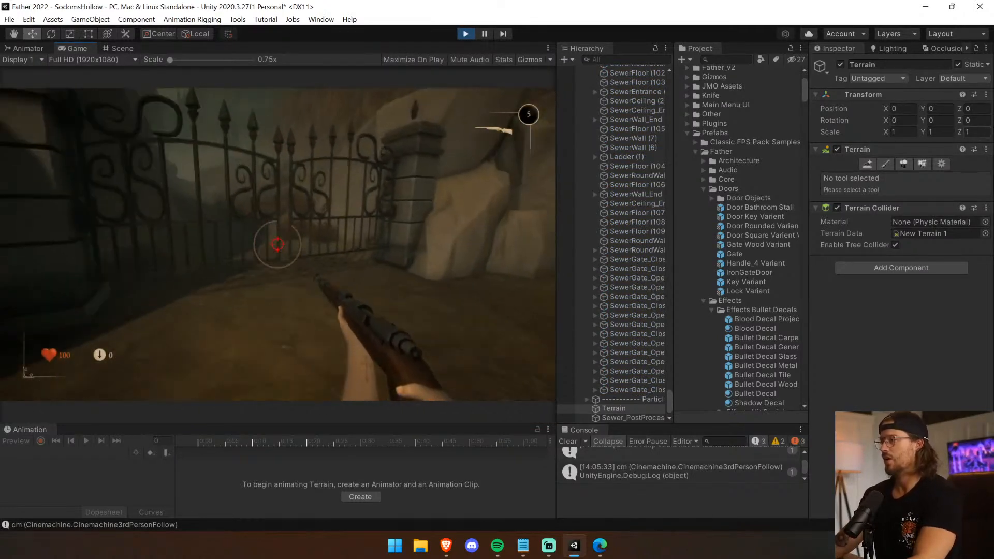
key(e)
key(w)
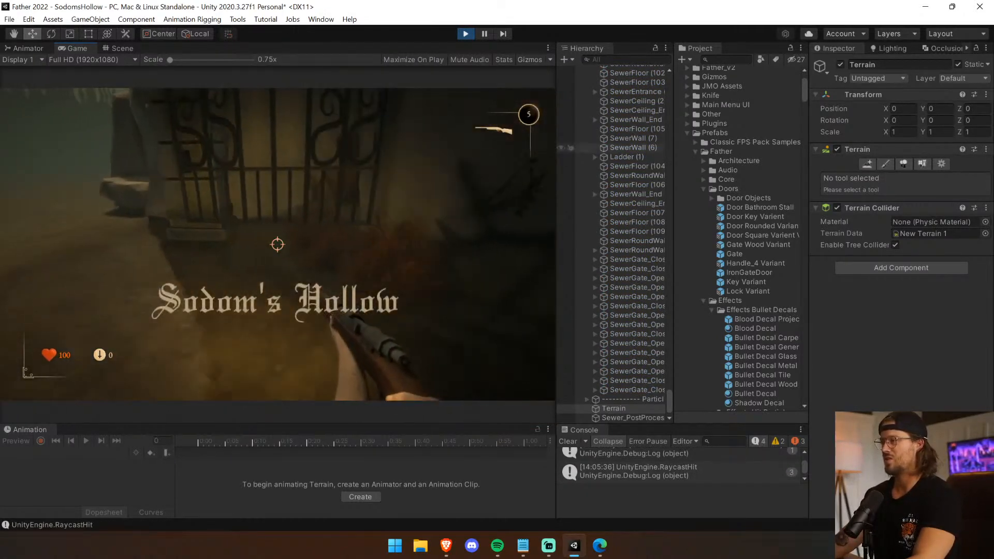
key(w)
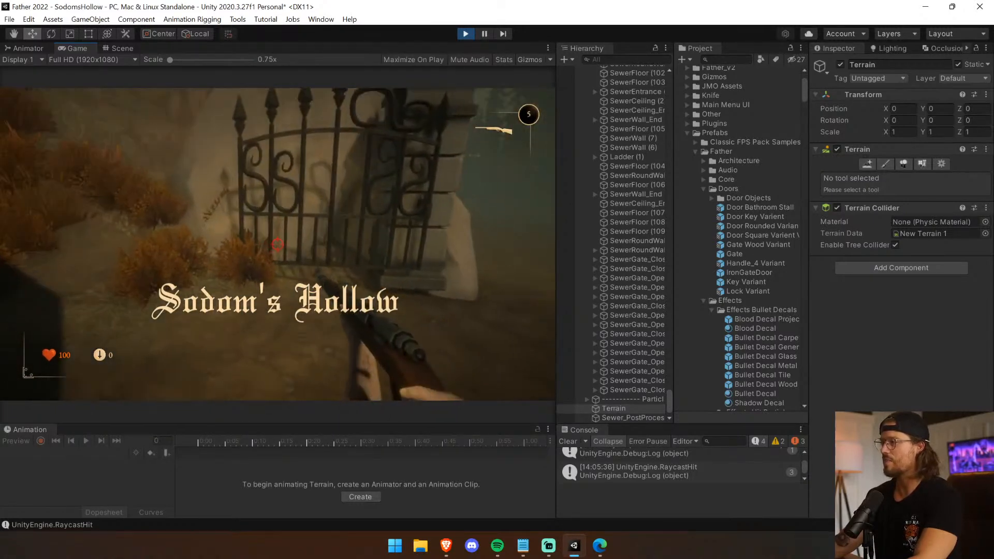
key(w)
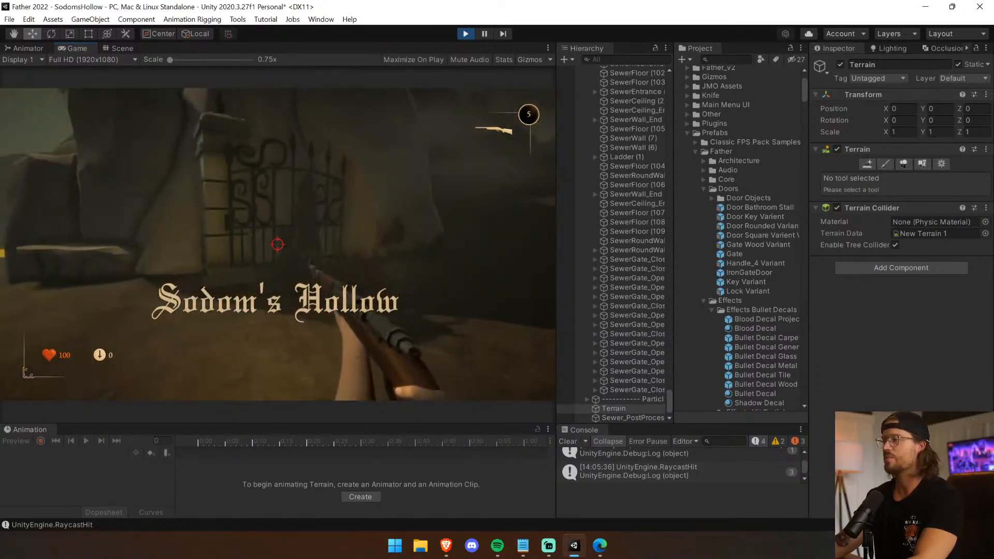
key(w)
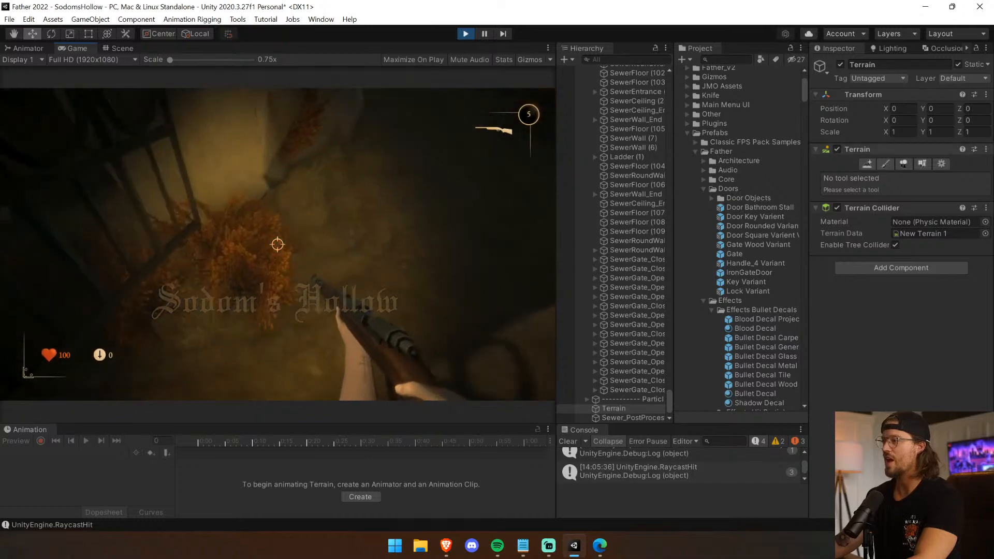
key(w)
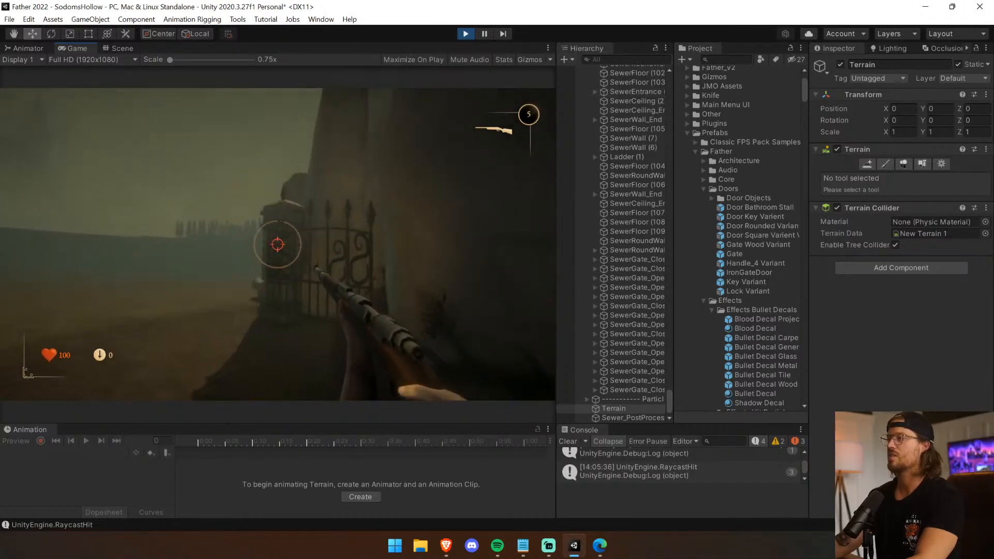
key(s)
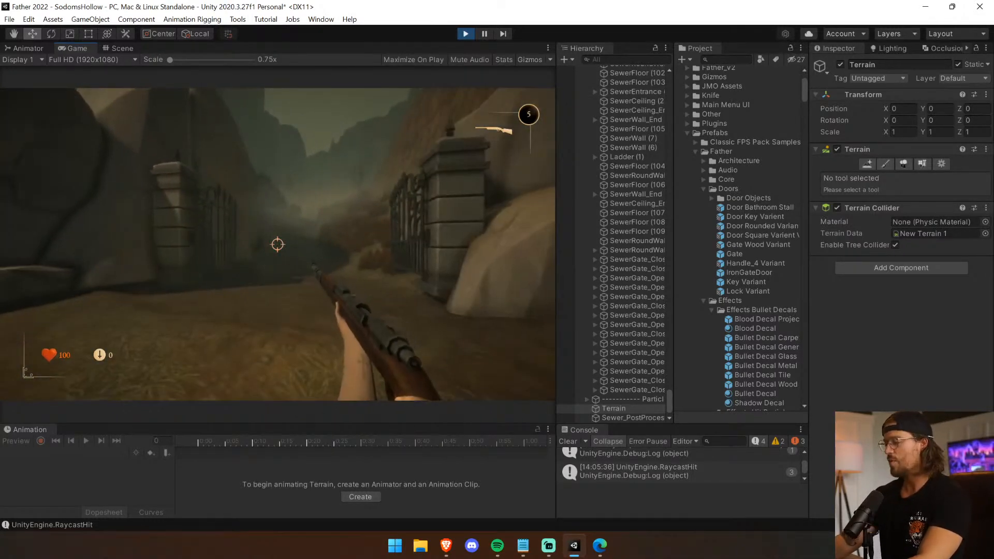
key(w)
key(ctrl+p)
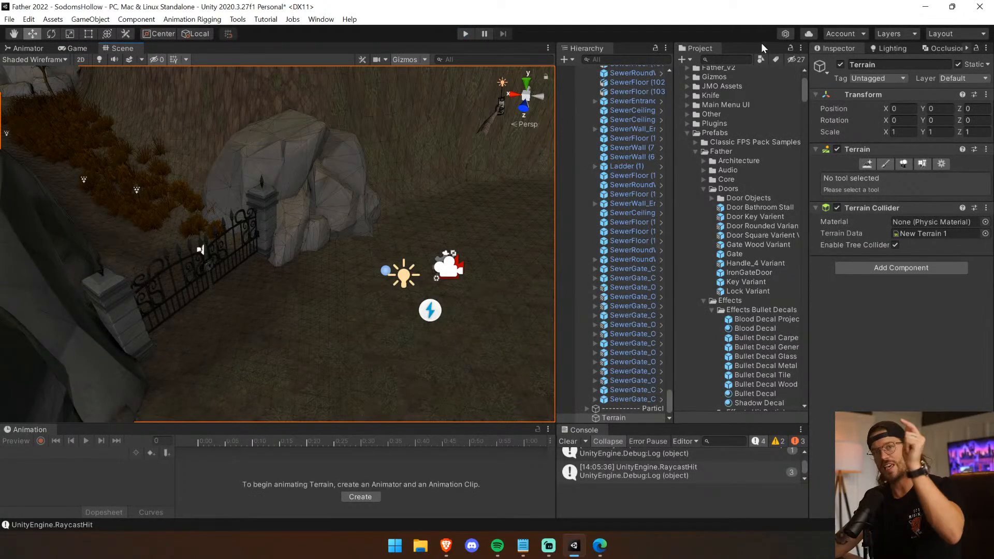
Adjust the height of the iron gate's PivotPanels so its local Y position is 0.08.
click(200, 247)
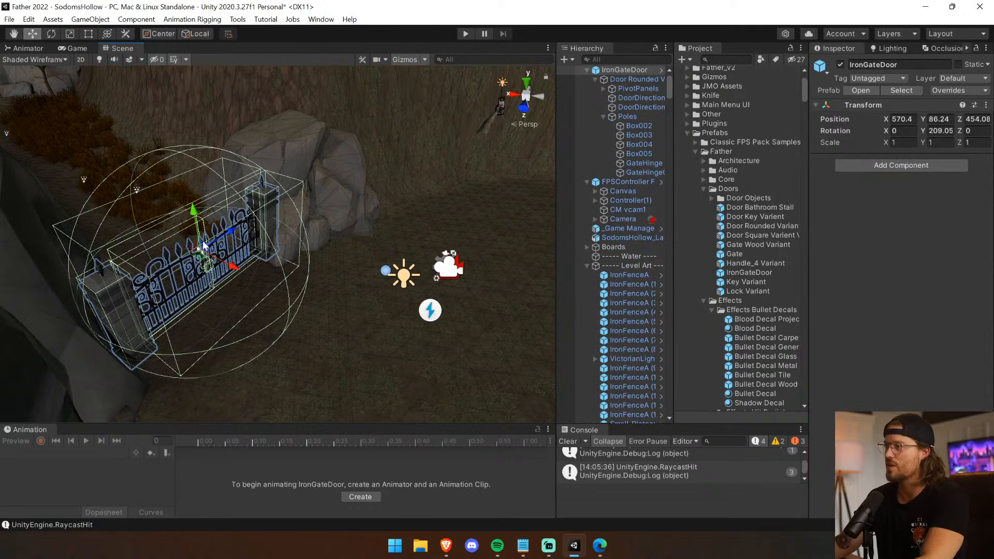
click(632, 117)
scroll(266, 218, up, 5)
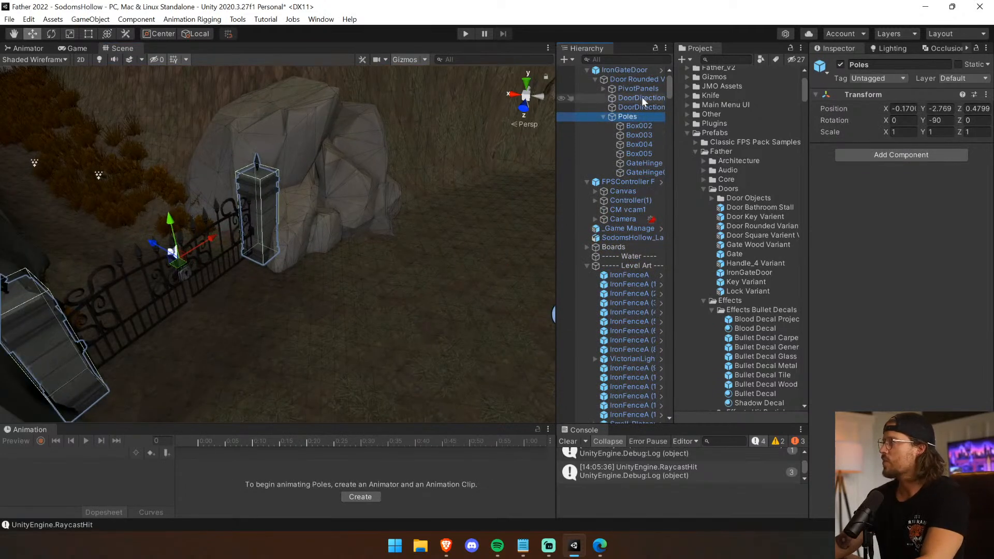
click(638, 89)
alt+drag(372, 237, 333, 271)
scroll(329, 272, up, 5)
middle_drag(329, 272, 211, 118)
drag(357, 192, 357, 206)
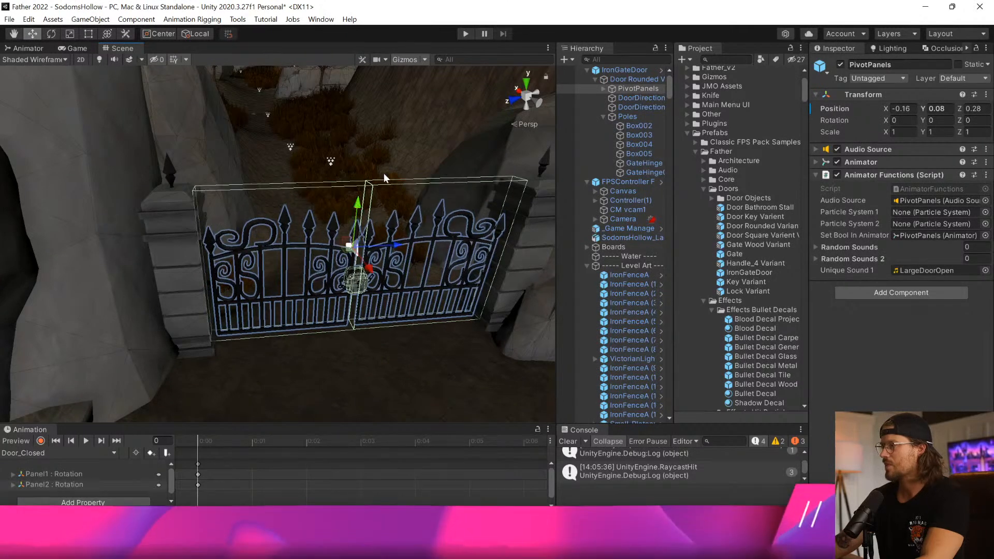
Play-test the adjusted gate panels by walking around the gate and firing a shot, and stop the game.
click(469, 36)
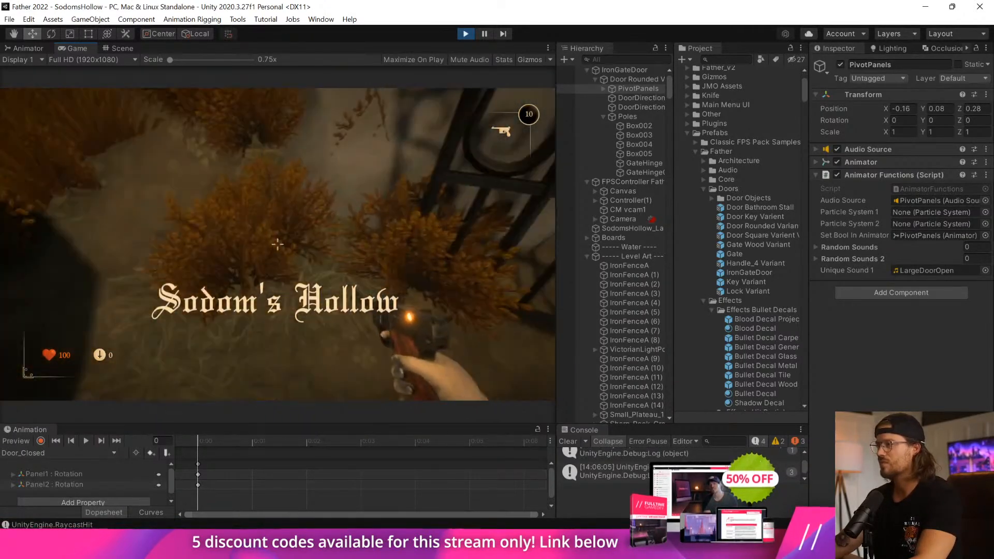
click(278, 244)
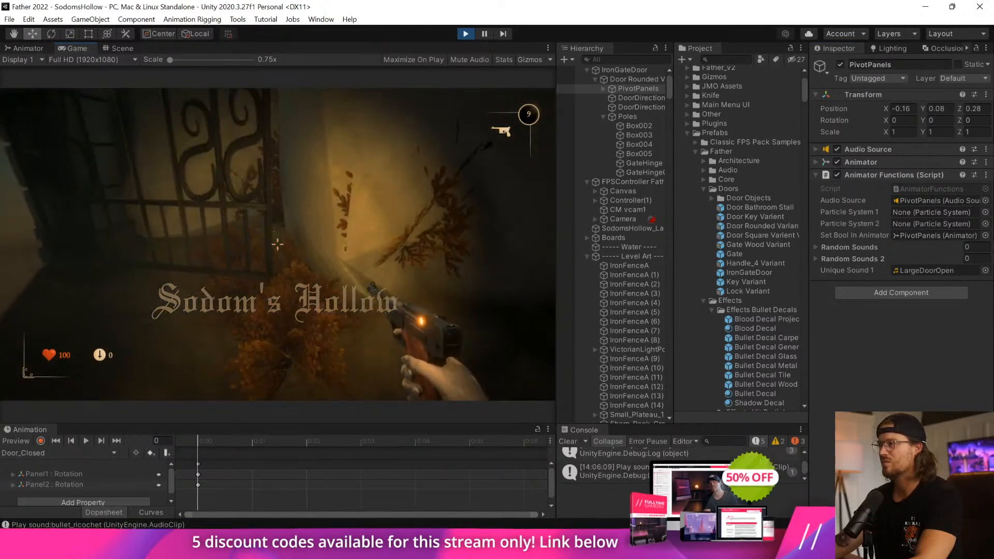
key(w)
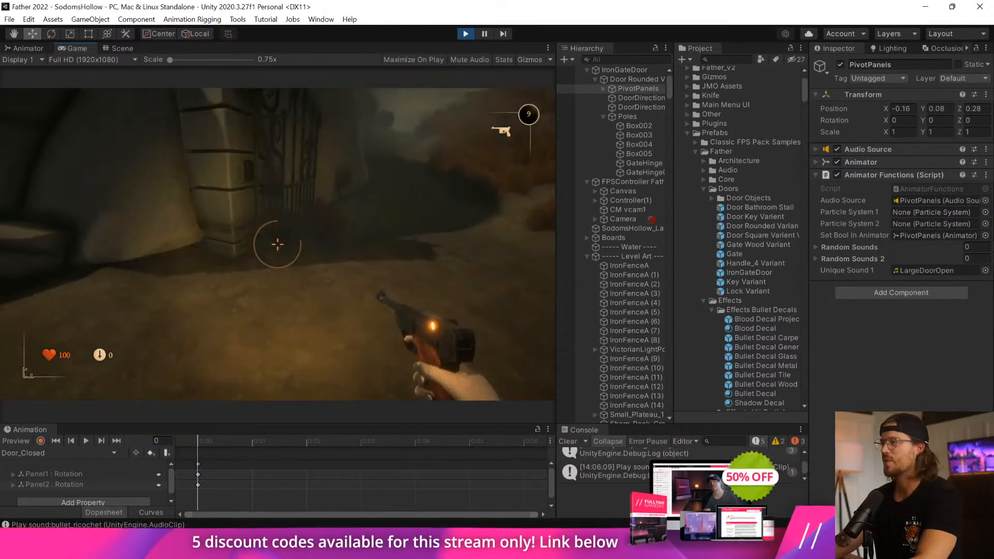
key(w)
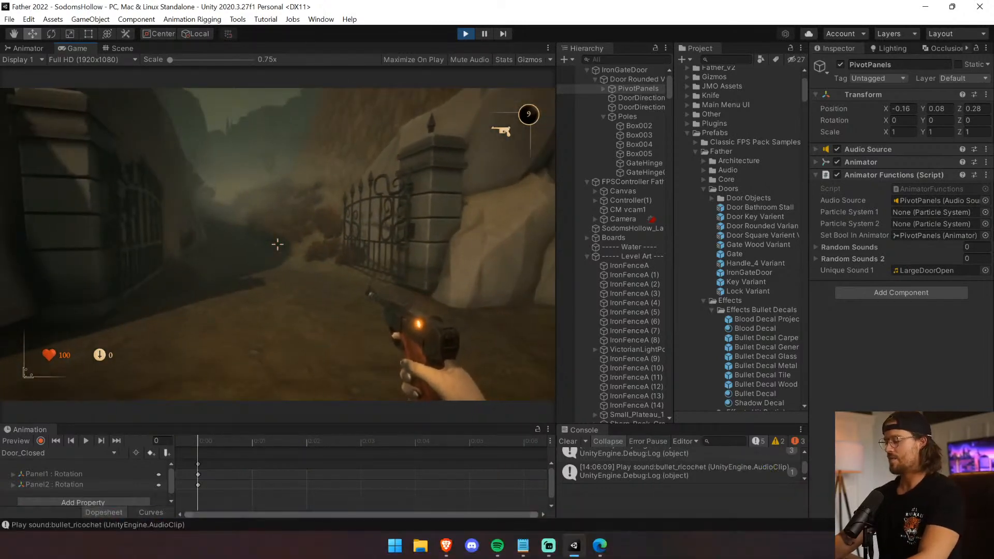
key(ctrl+p)
Smooth the ground around the iron gate and its pillar with Smooth Height at 14.8 opacity.
click(305, 197)
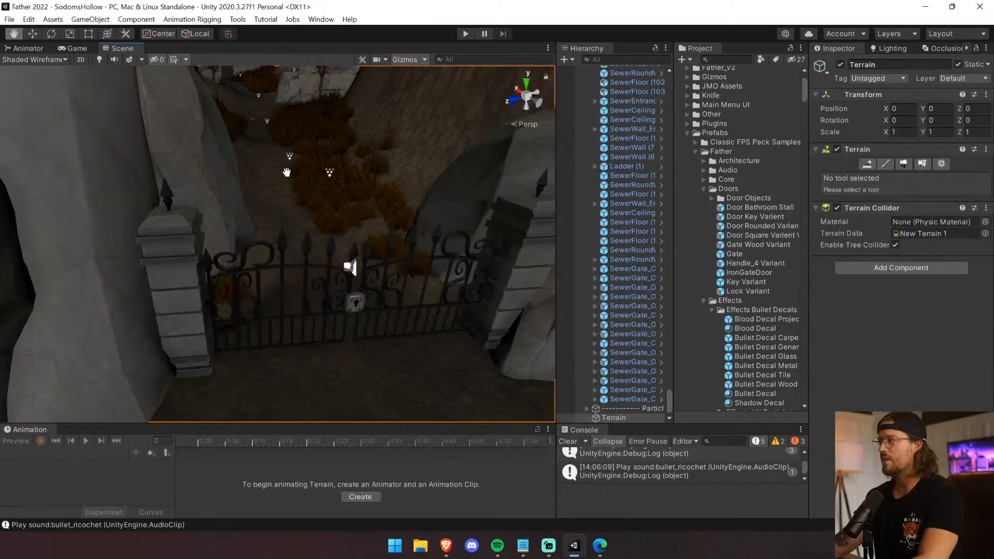
middle_drag(289, 162, 365, 272)
right_drag(365, 272, 348, 231)
scroll(347, 230, up, 4)
middle_drag(348, 230, 104, 378)
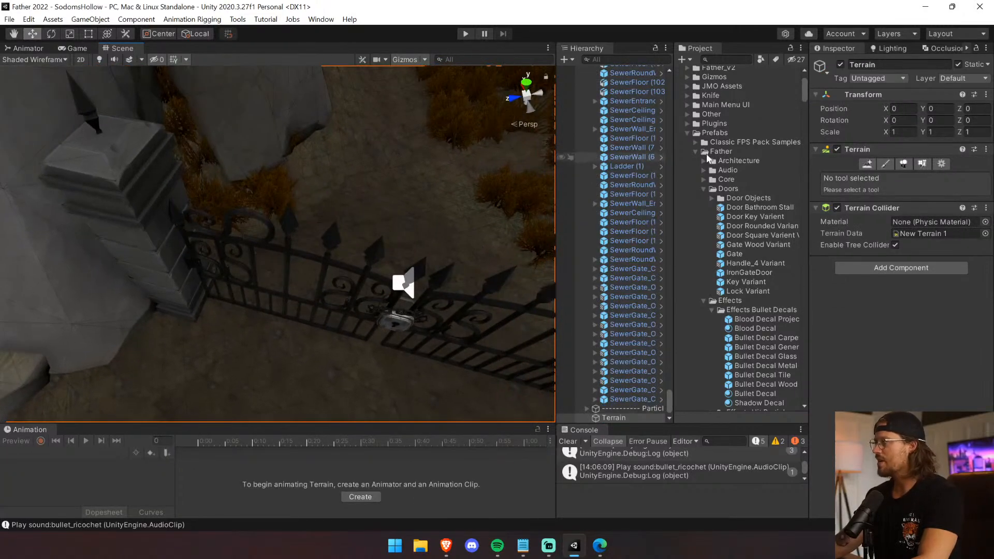
click(884, 166)
middle_drag(155, 304, 85, 351)
mouse_move(231, 250)
mouse_down()
mouse_move(229, 240)
mouse_move(290, 217)
mouse_up()
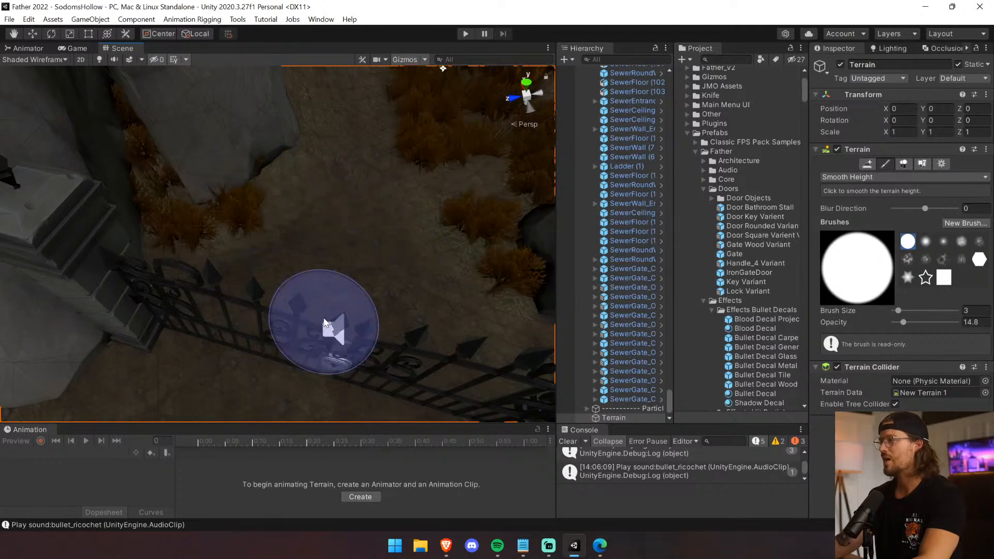
Delete the static IronGate_Open object standing between the fences on the path.
click(39, 35)
right_drag(280, 302, 427, 198)
click(426, 205)
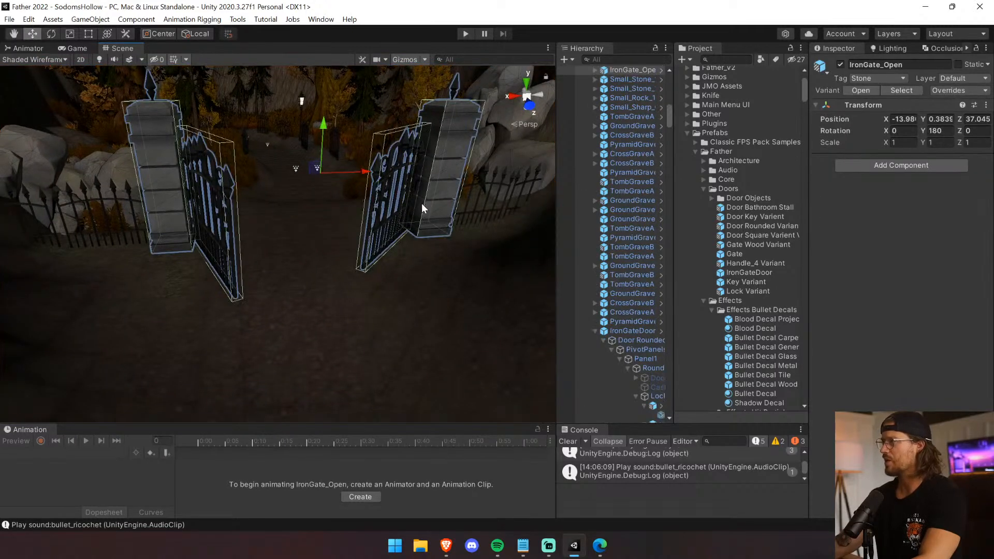
key(Delete)
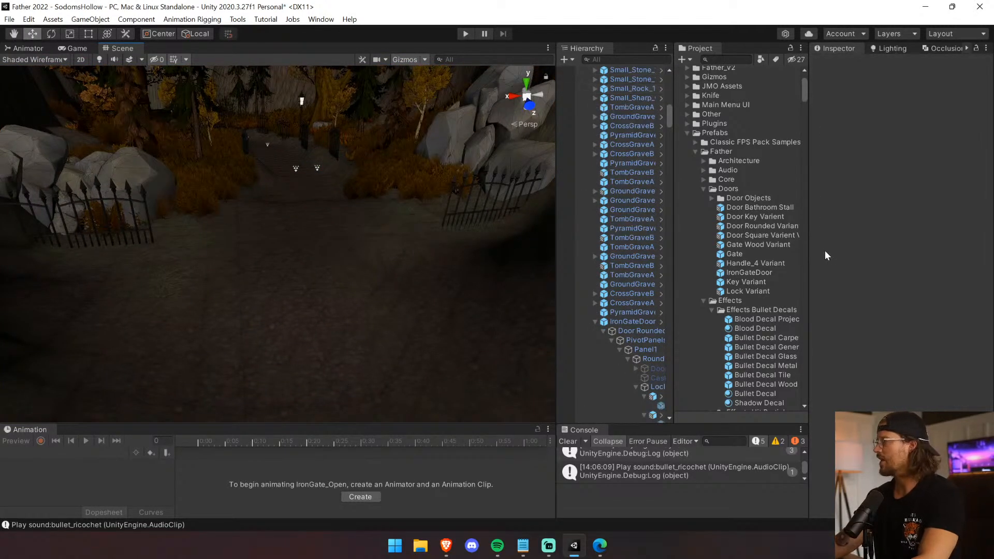
Place an IronGateDoor prefab in the gap between the fences and set its Y rotation to 270.
drag(772, 268, 288, 240)
middle_drag(232, 217, 373, 349)
key(f)
scroll(235, 218, up, 5)
alt+drag(236, 222, 375, 246)
drag(352, 213, 344, 213)
key(f)
scroll(337, 220, up, 5)
scroll(333, 221, down, 5)
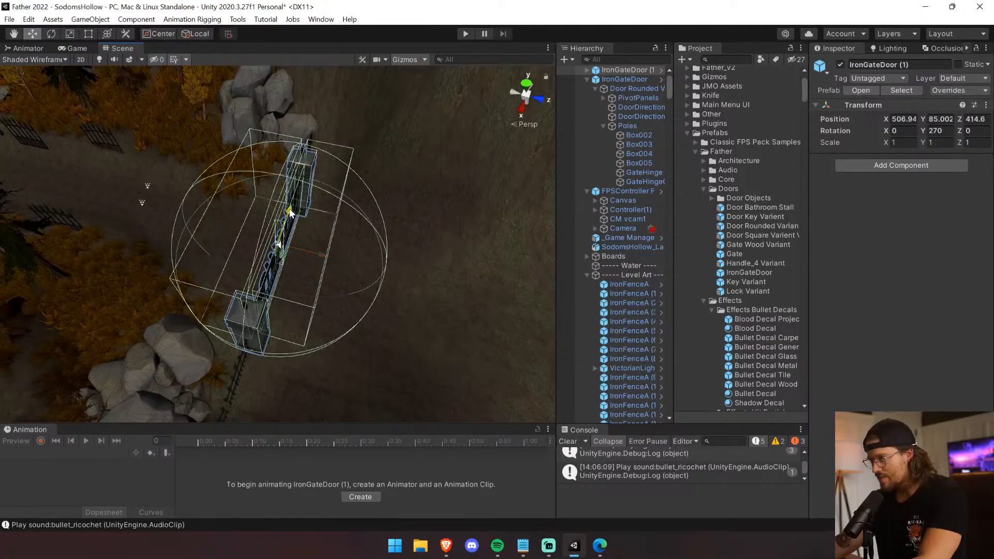
Fine-tune the new gate's position to X 506.9 and check how it meets the fences and ground.
drag(289, 211, 291, 209)
scroll(291, 208, up, 5)
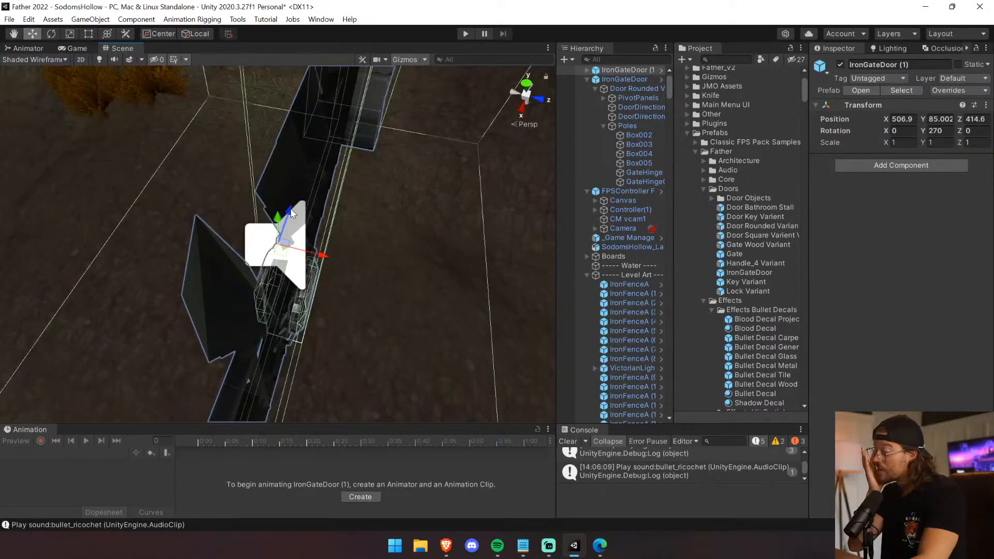
right_drag(246, 259, 579, 145)
drag(65, 179, 58, 180)
right_drag(84, 225, 31, 140)
Turn off Locked in the Door script of the new gate's Door Rounded Variant.
click(587, 69)
click(622, 80)
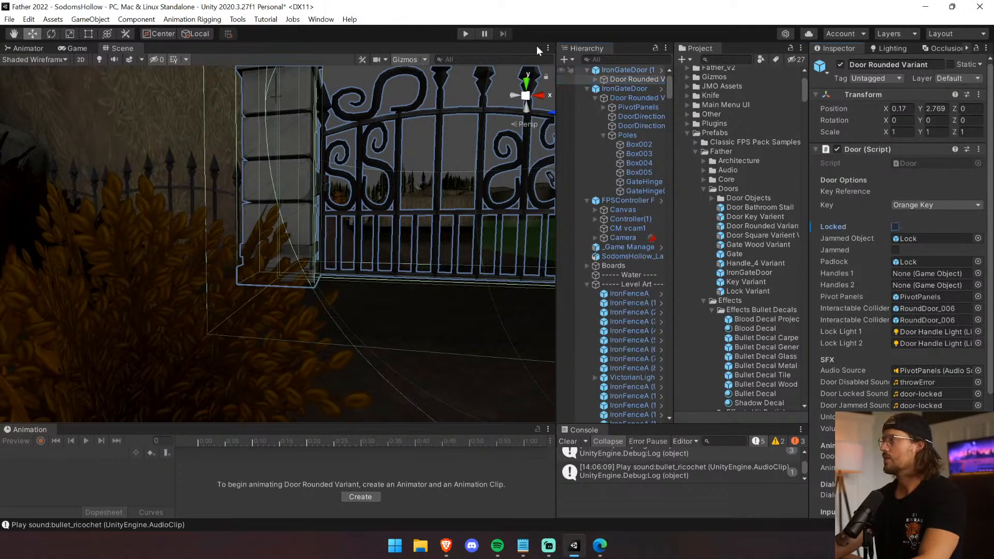
Play-test the level by walking through the newly unlocked gate on the path, and stop play mode.
click(466, 33)
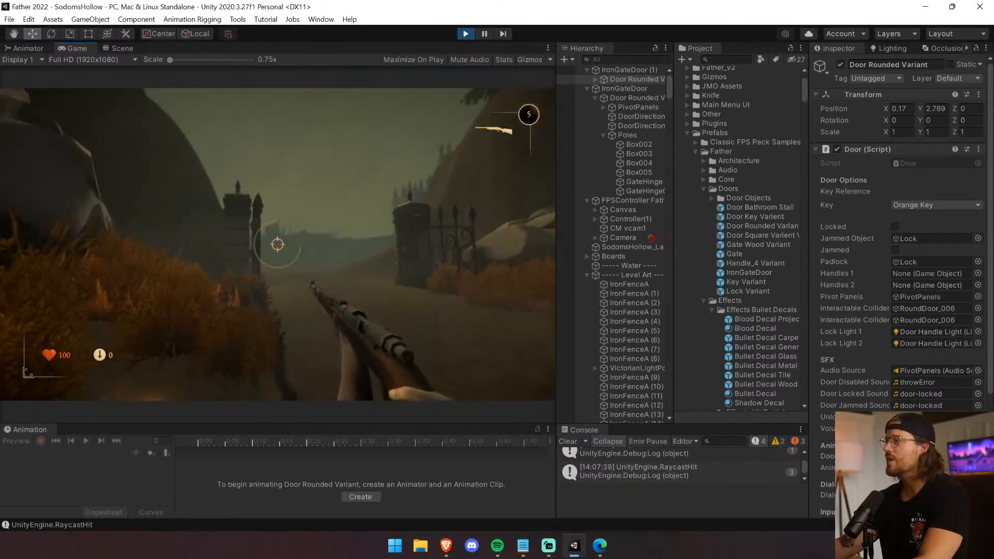
key(shift+w)
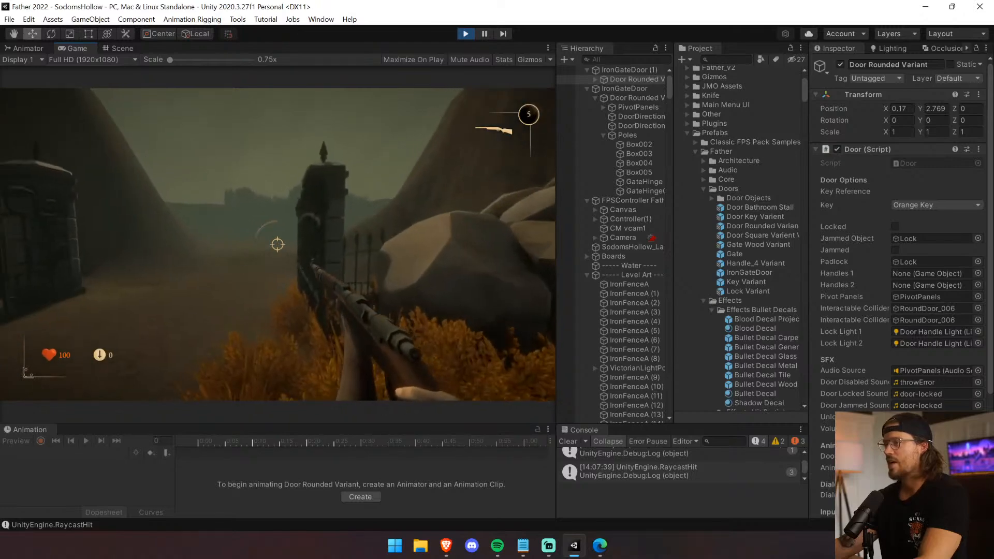
key(w)
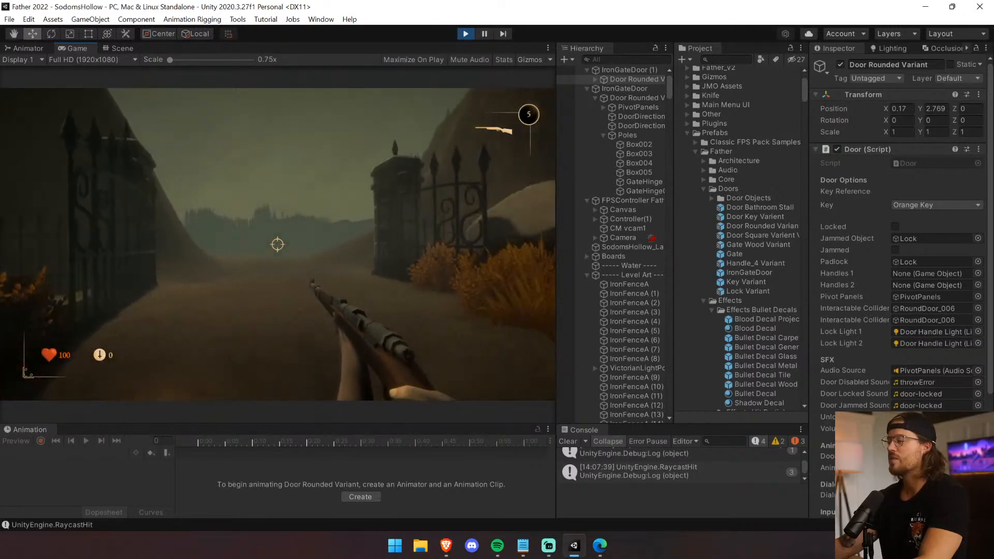
key(w)
key(shift+w)
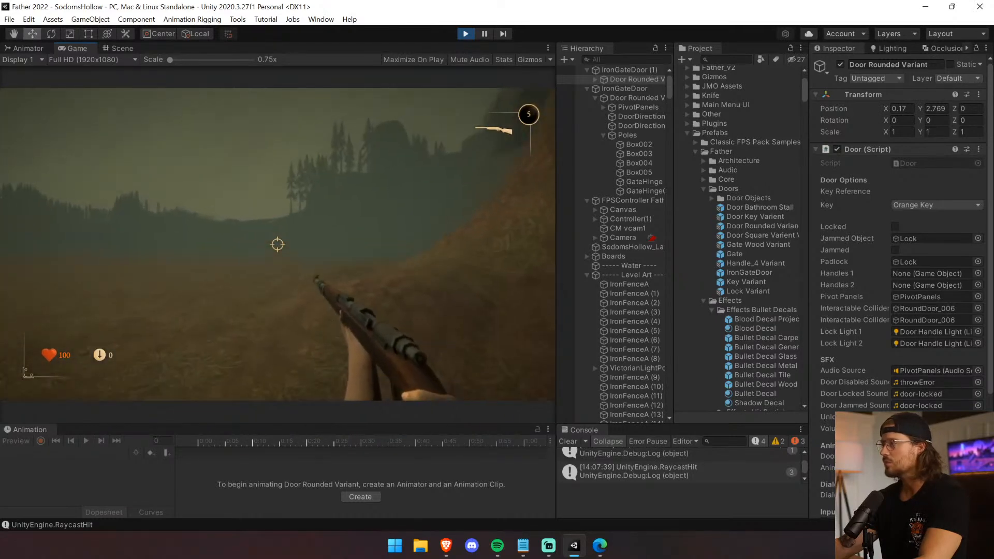
key(ctrl+p)
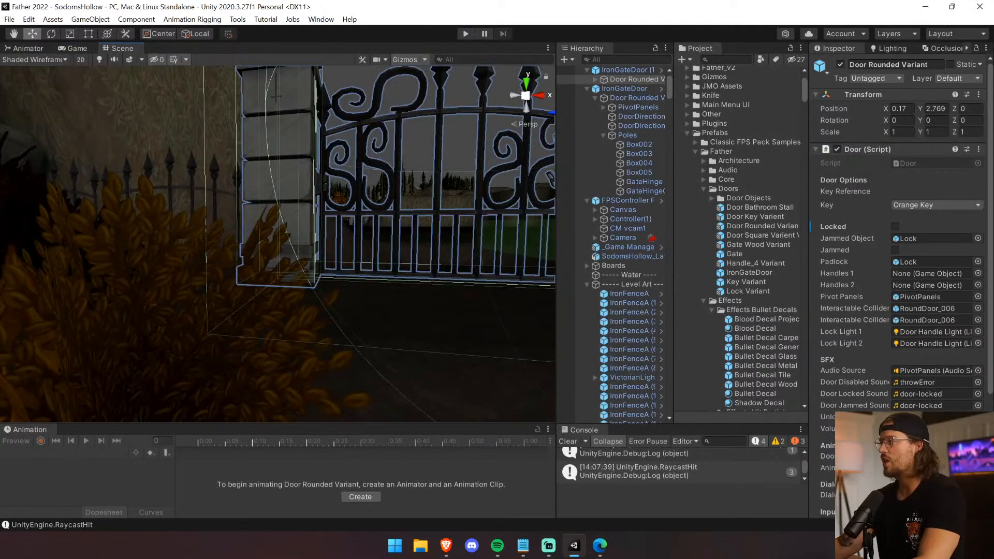
Select the original IronGateDoor and lower it slightly toward the ground.
right_drag(357, 170, 801, 88)
key(w)
key(w)
key(s)
click(497, 162)
click(418, 193)
middle_drag(417, 195, 456, 250)
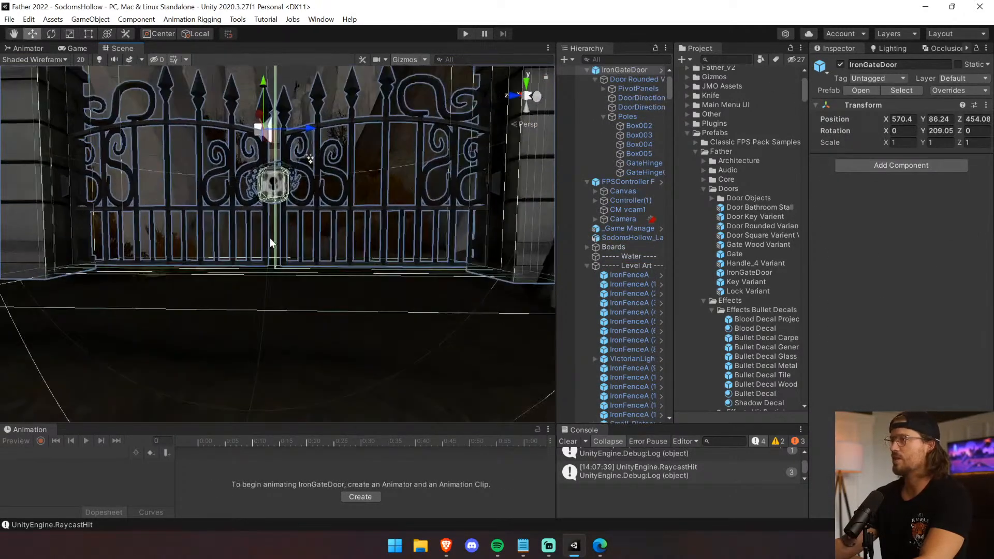
drag(264, 89, 262, 96)
Raise the original gate's PivotPanels to a local Y position of 0.13 and save the scene.
click(359, 268)
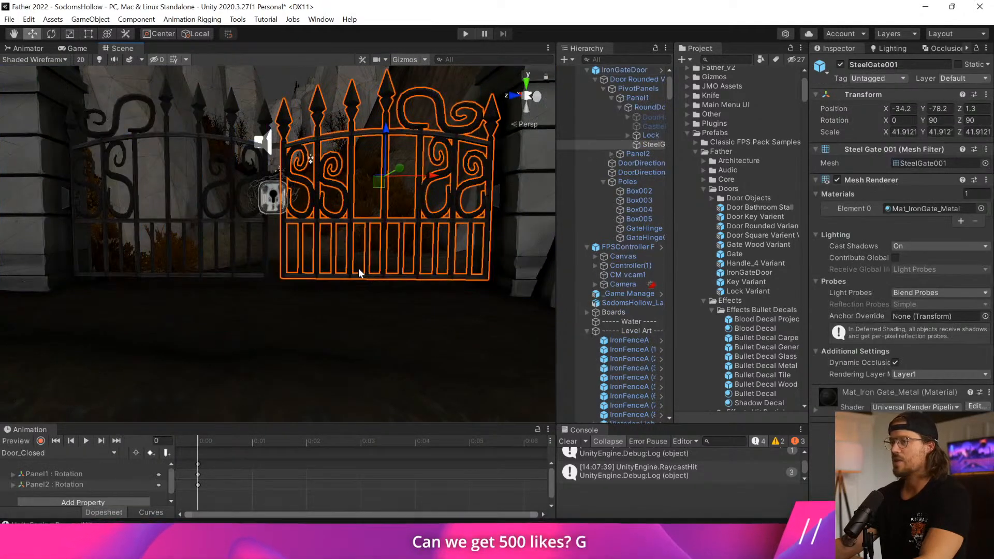
click(646, 107)
click(637, 88)
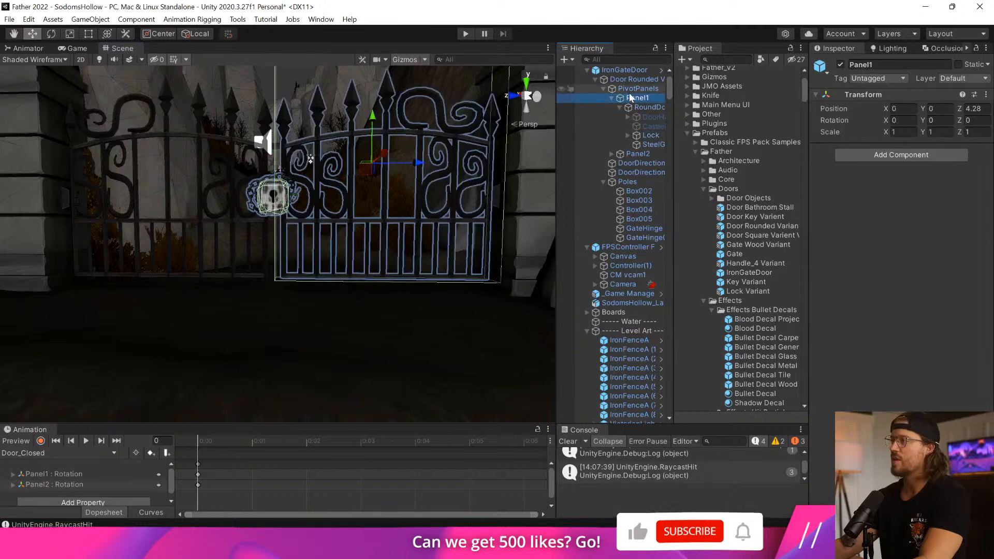
drag(264, 97, 265, 93)
key(ctrl+s)
Delete the static IronGate_Open (2) object standing between the rocks at the forest path.
right_drag(311, 159, 610, 262)
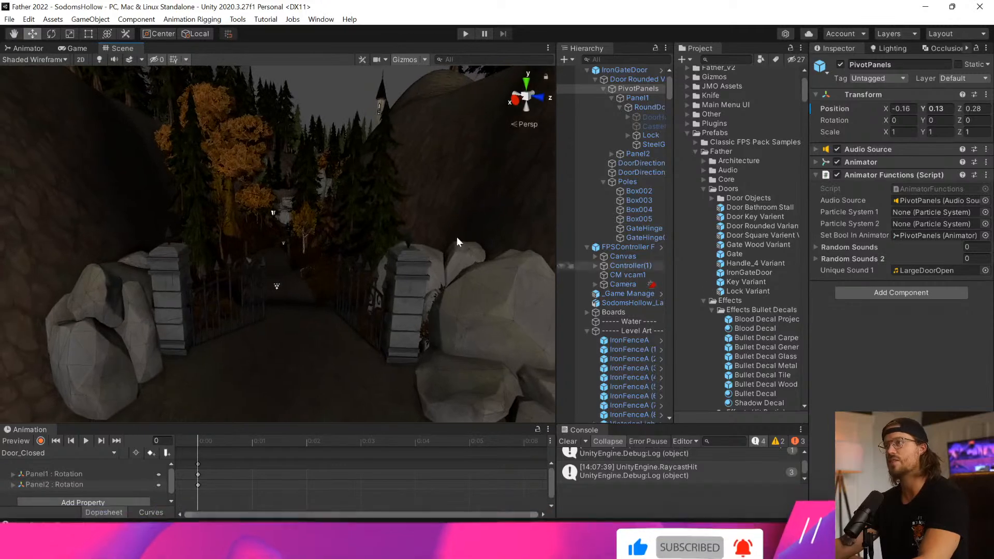
click(126, 59)
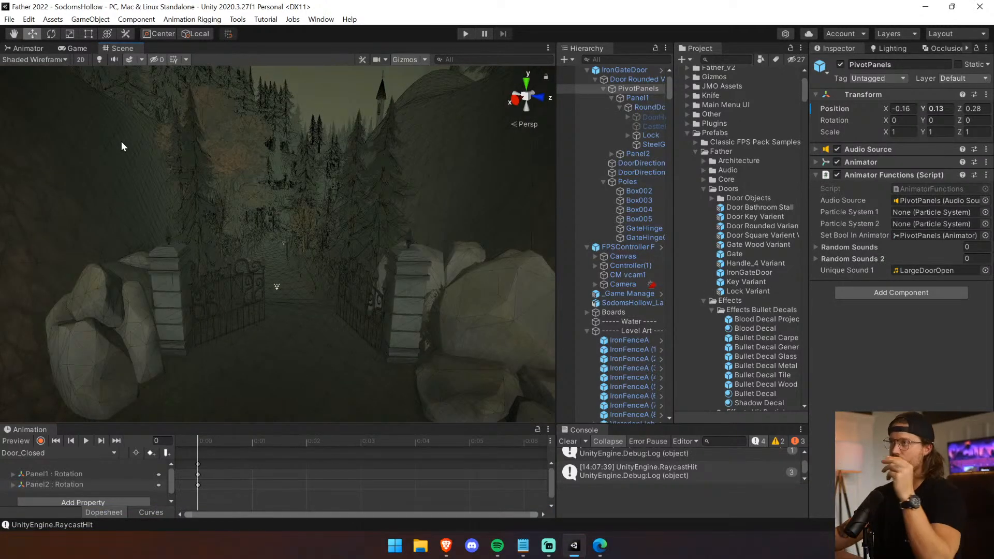
click(383, 327)
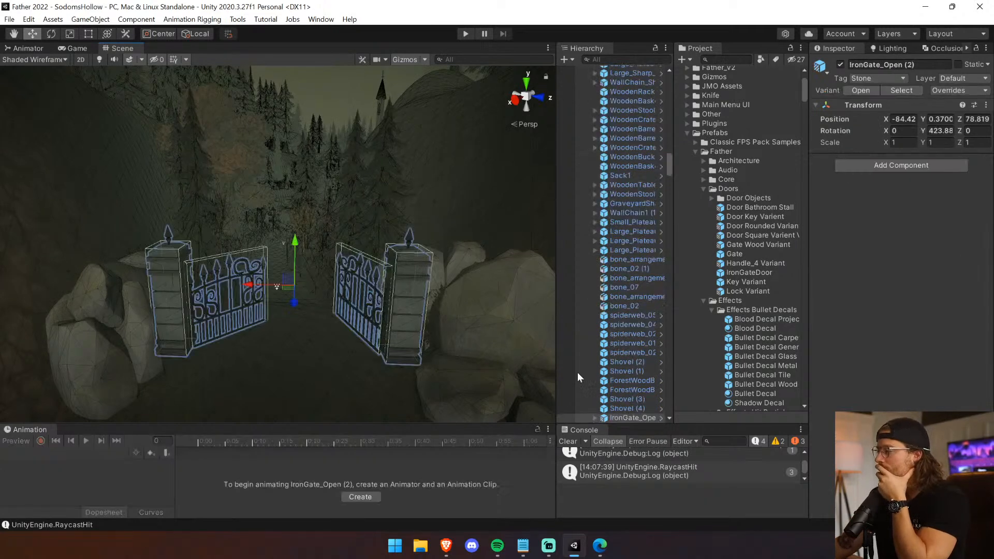
key(Delete)
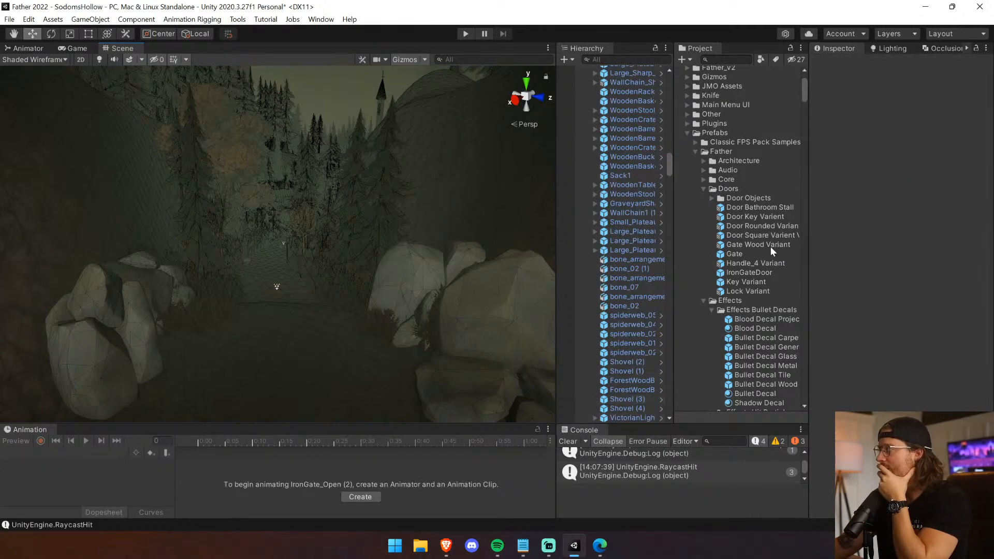
Place an IronGateDoor prefab between the rocks, rotated to about Y 333.6, at about X 434.93 and Z 455.12.
drag(754, 272, 267, 287)
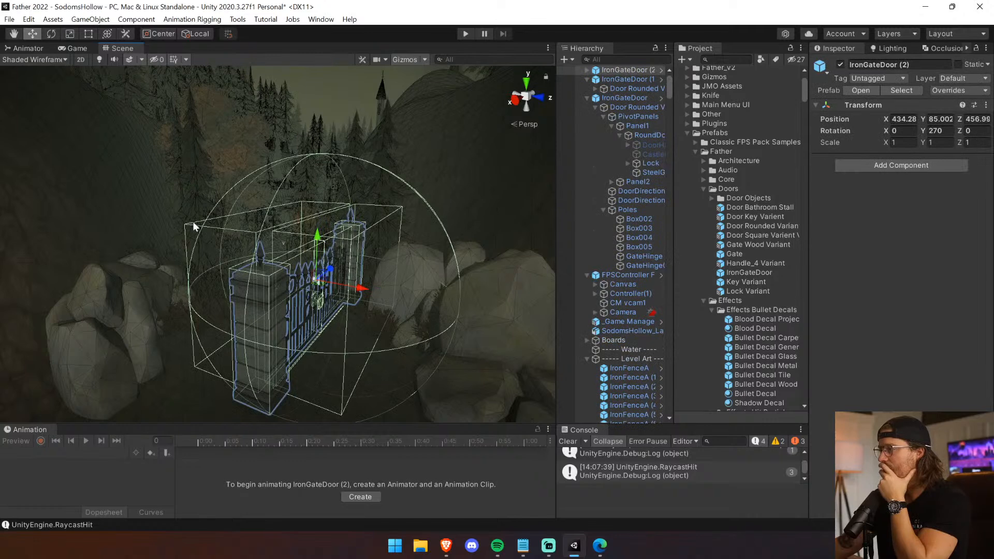
drag(345, 295, 243, 310)
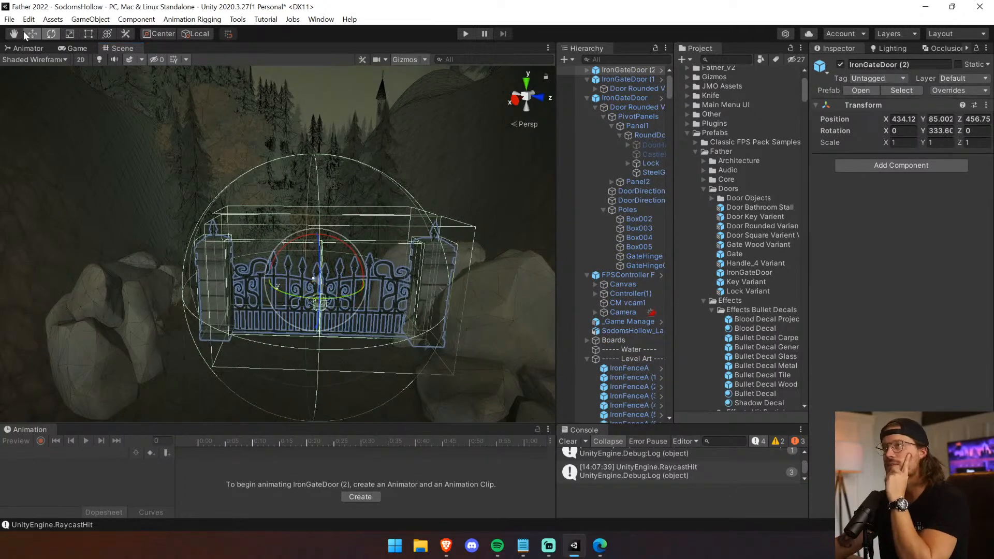
drag(362, 281, 320, 278)
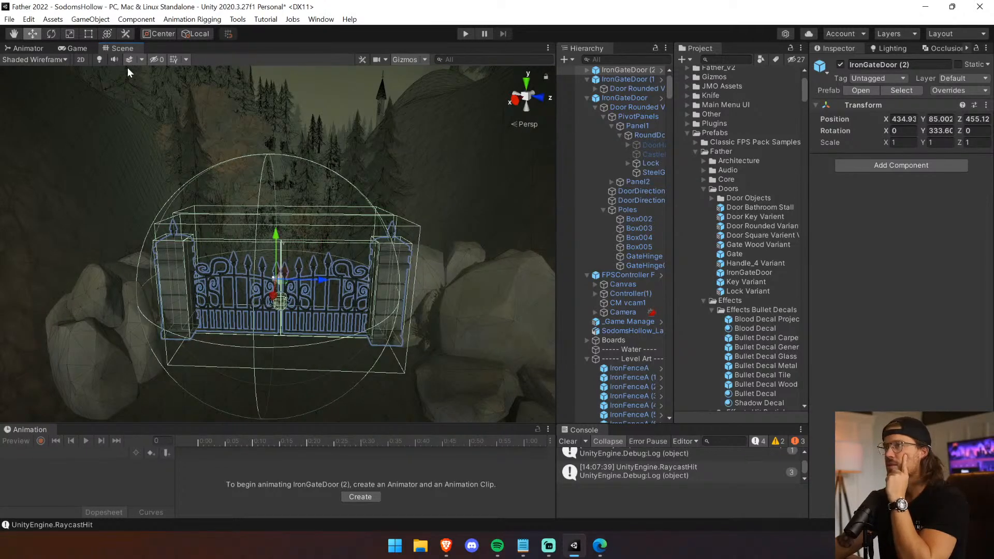
Check the gate's fit between the rocks with scene lighting and effects switched off, and restore both.
click(99, 60)
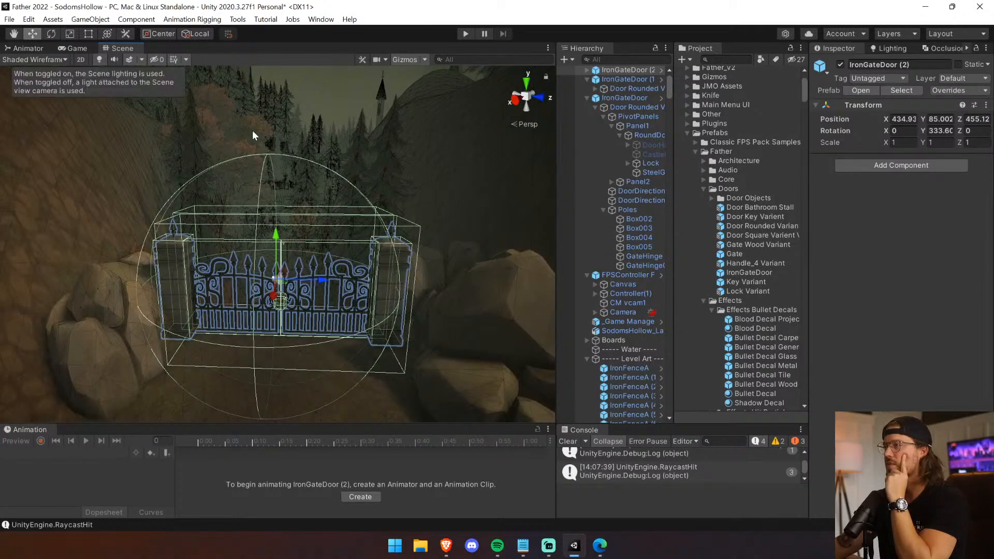
right_drag(282, 214, 278, 208)
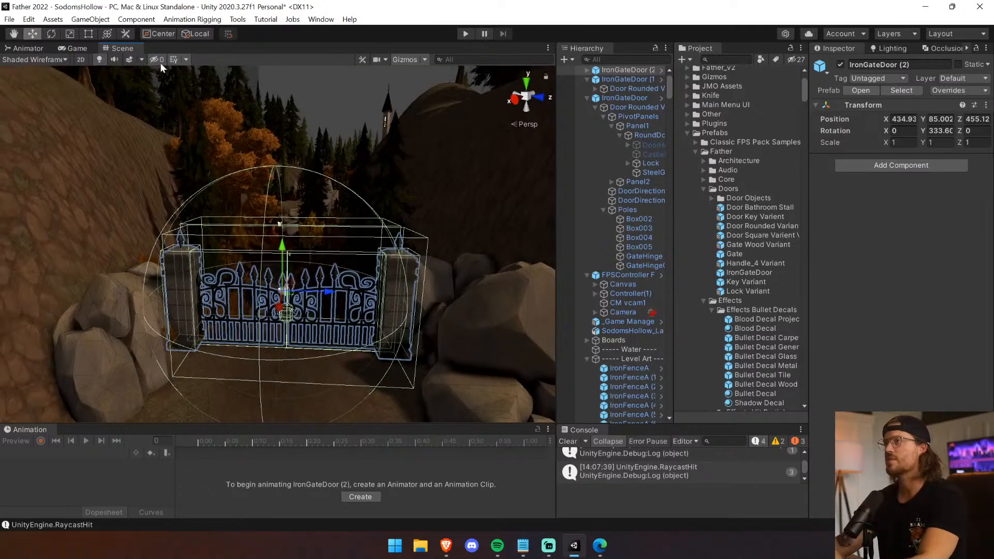
click(102, 60)
click(130, 60)
Fine-tune the forest-path gate's position to X 435.69, Y 84.878 and about Z 455.50.
right_drag(290, 228, 541, 141)
key(w)
key(s)
key(w)
key(s)
key(w)
right_drag(153, 343, 808, 165)
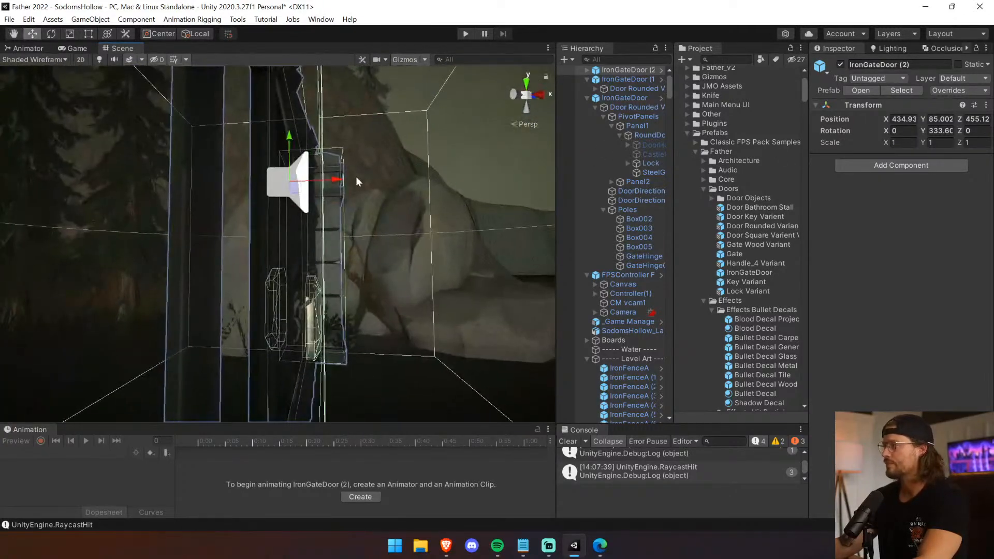
drag(336, 179, 452, 181)
right_drag(286, 205, 446, 149)
drag(446, 149, 445, 159)
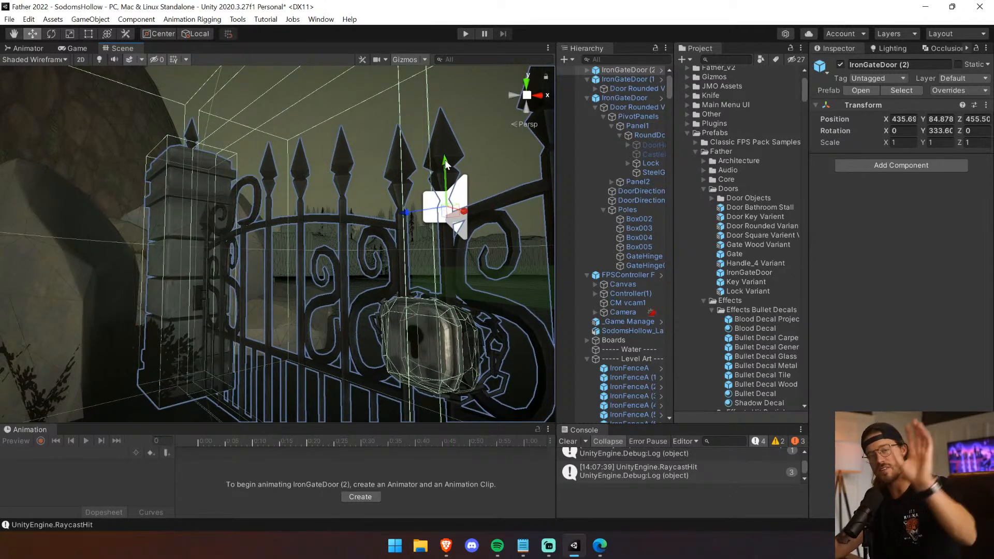
right_drag(446, 160, 429, 194)
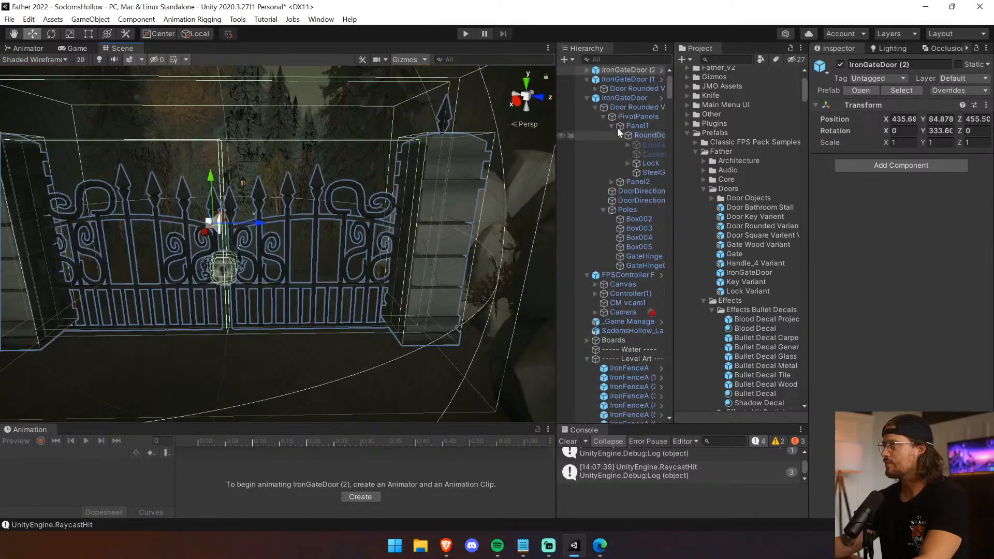
Inspect the forest-path gate's child objects, steel panels and pillars from several angles for ground contact and fit.
click(587, 69)
right_drag(305, 241, 439, 178)
key(w)
key(s)
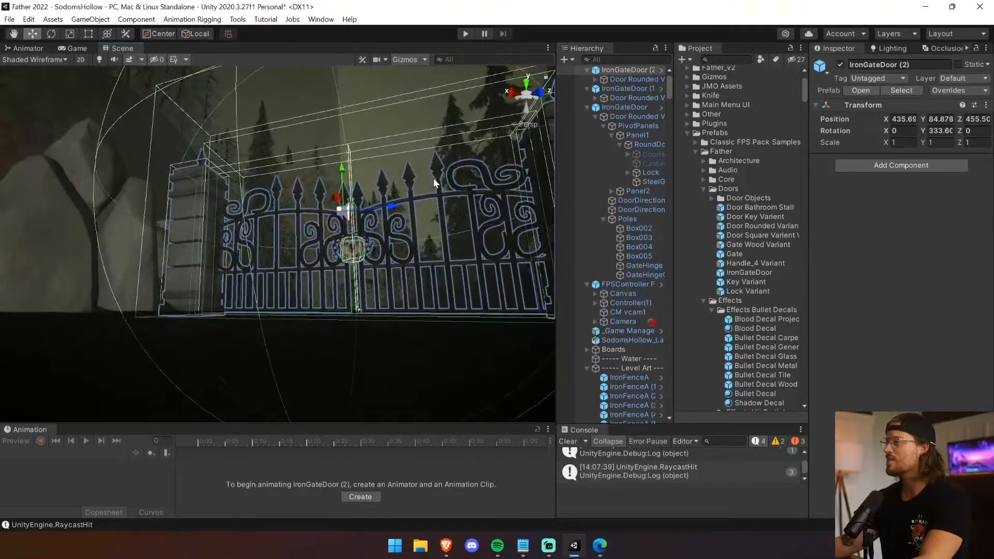
click(416, 179)
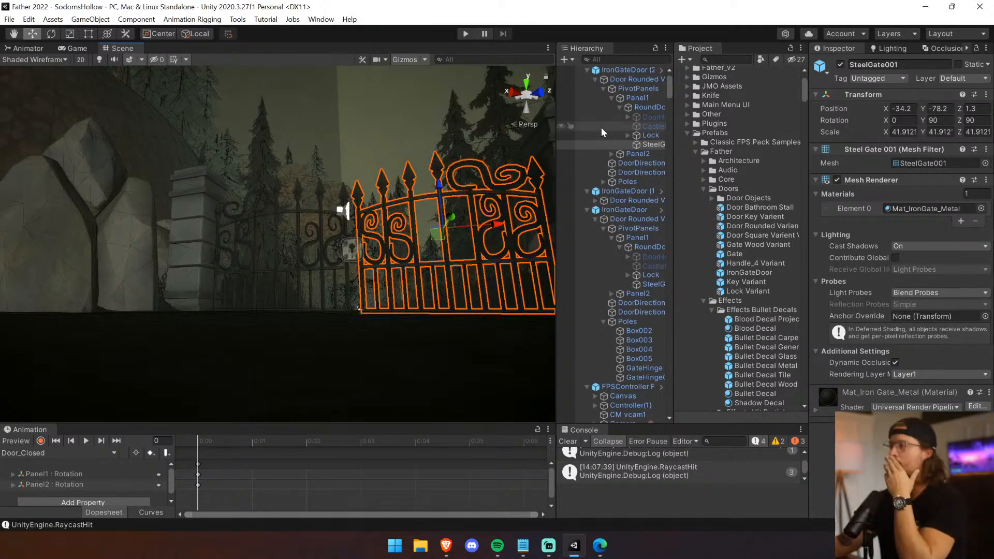
right_drag(379, 190, 375, 275)
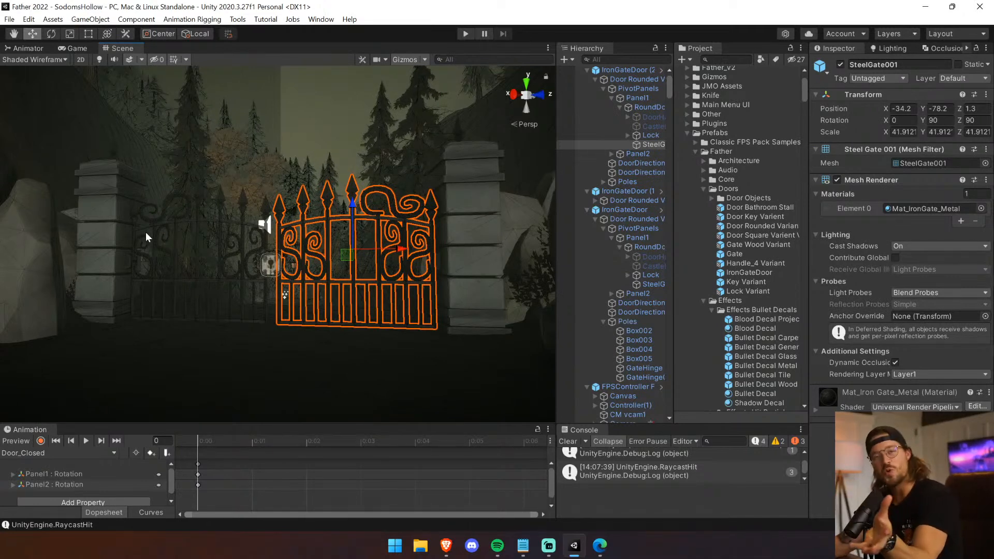
right_drag(145, 232, 313, 302)
middle_drag(454, 358, 223, 305)
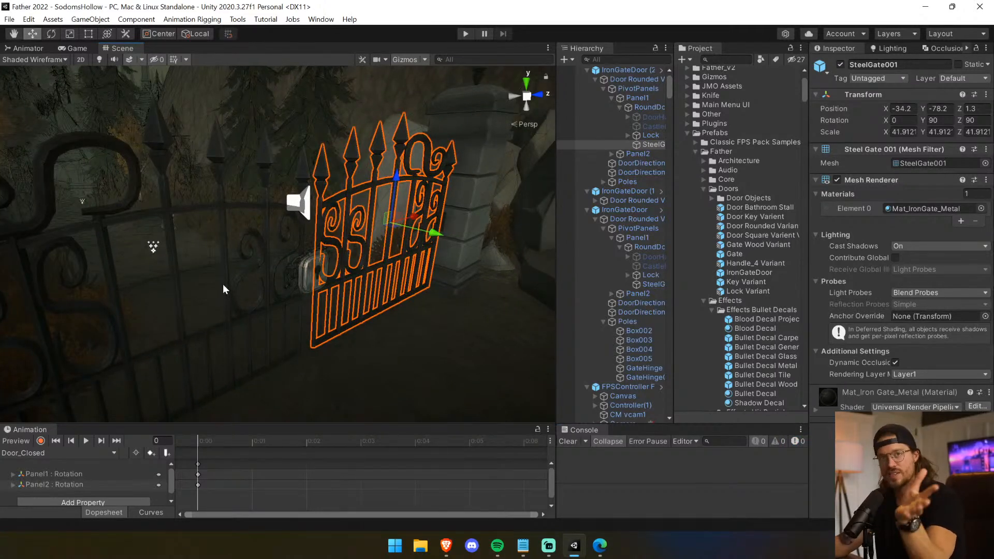
middle_drag(315, 176, 179, 228)
right_drag(288, 227, 275, 249)
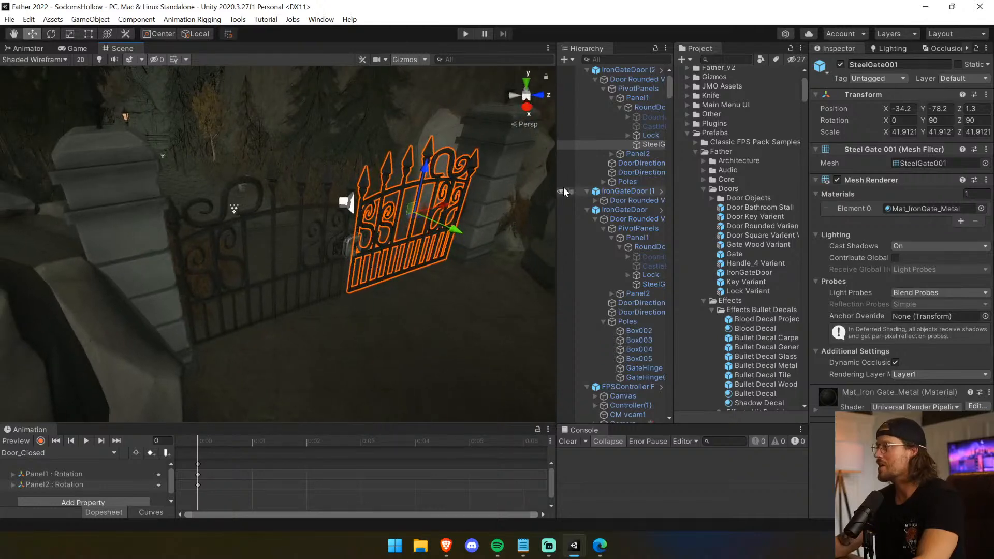
drag(262, 422, 262, 370)
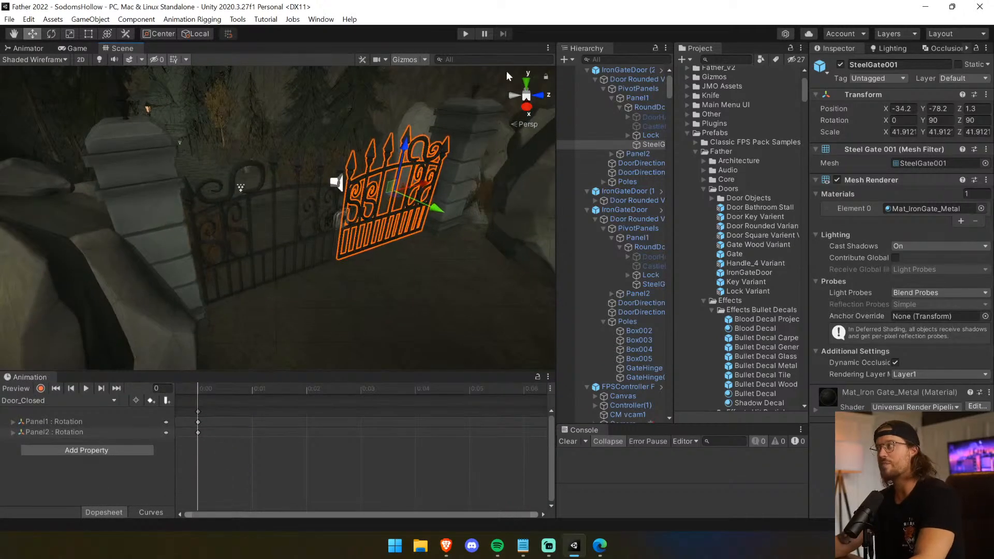
Play-test the forest-path gate by walking up to it and trying to open it, and stop play mode.
click(467, 34)
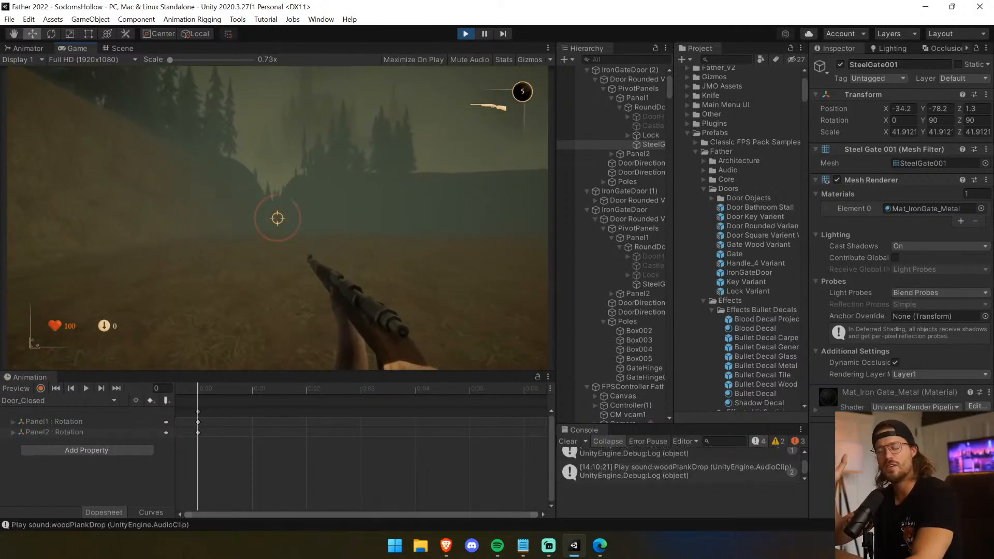
key(w)
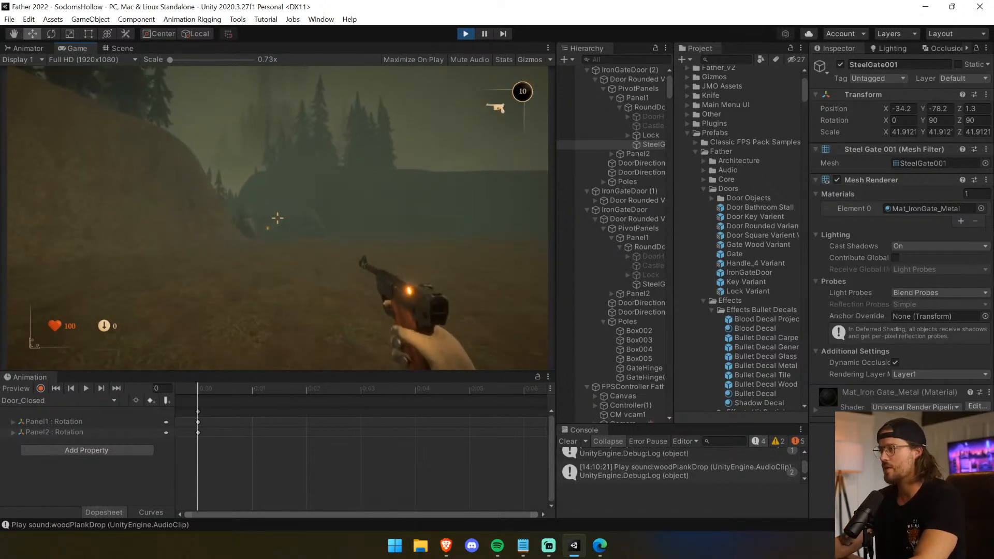
key(w)
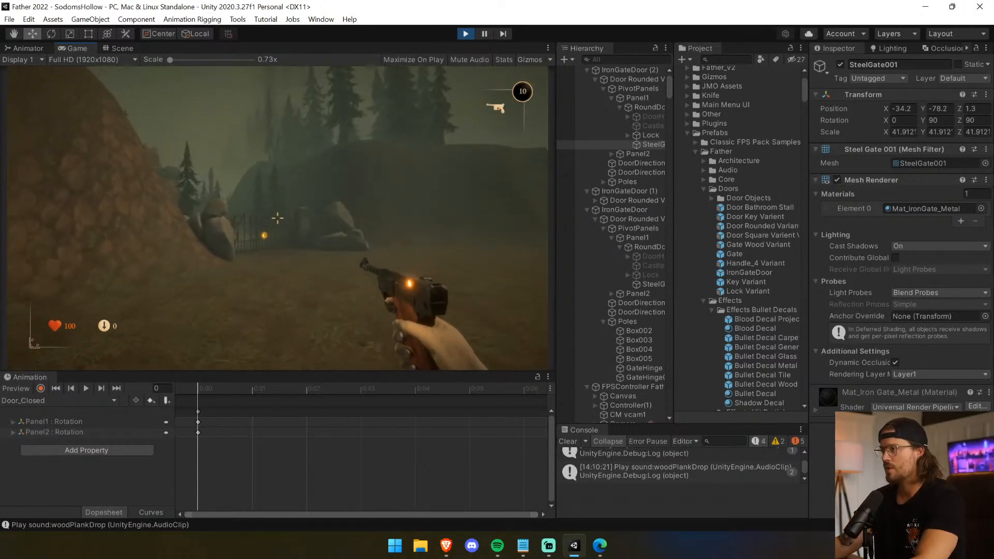
key(w)
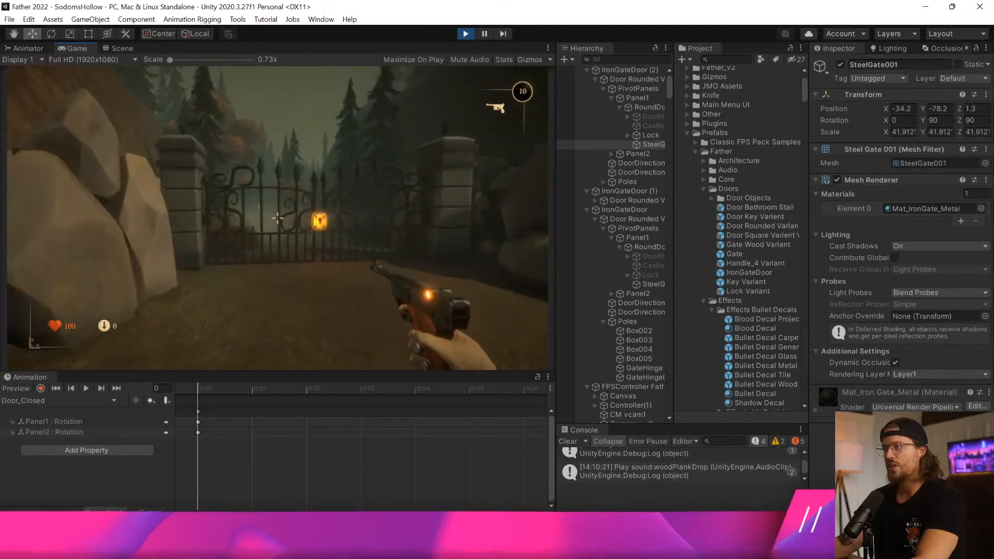
key(w)
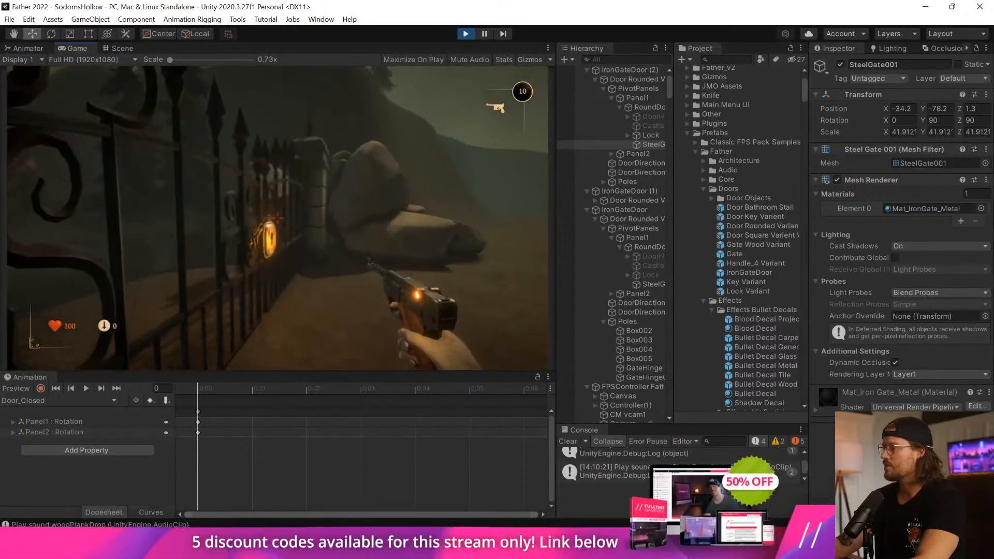
key(w)
key(s)
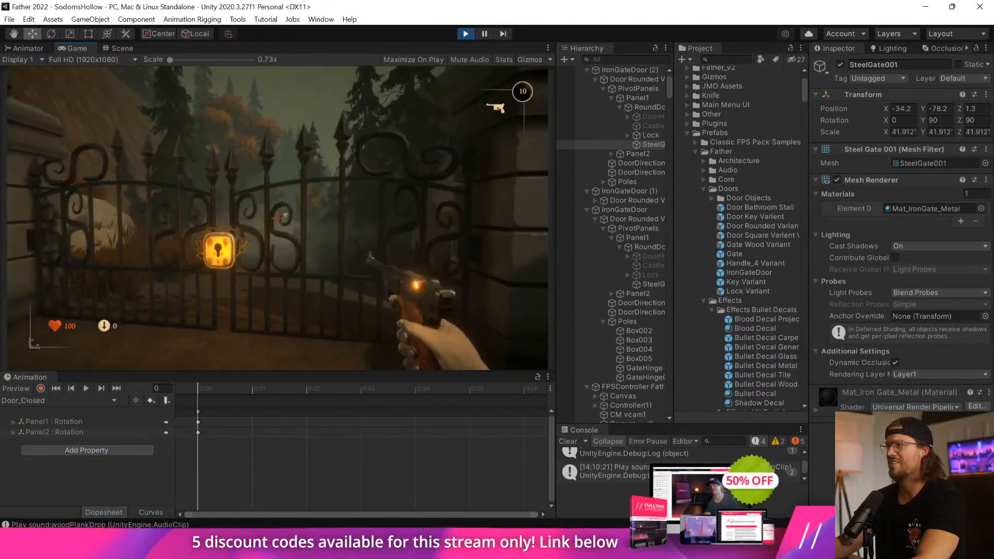
key(w)
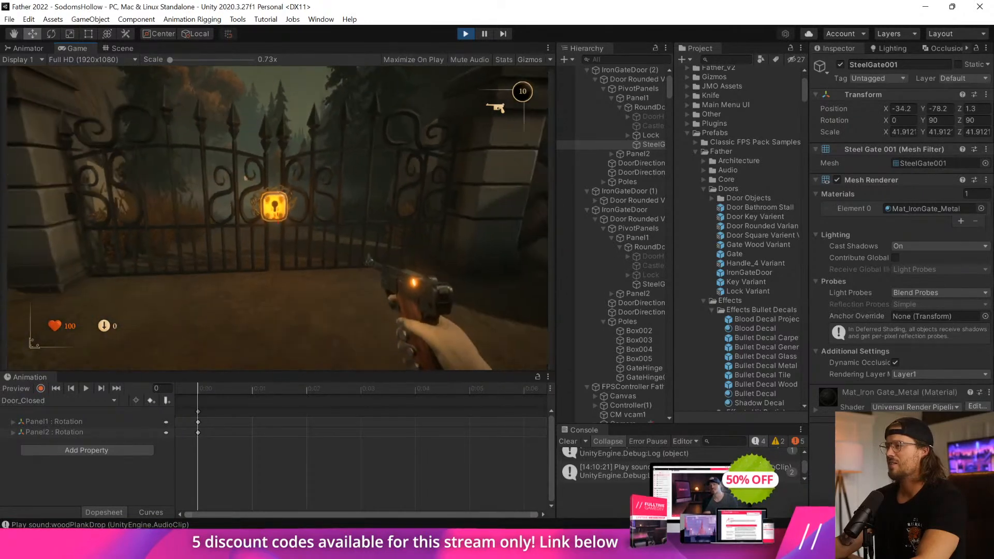
key(w)
key(e)
key(s)
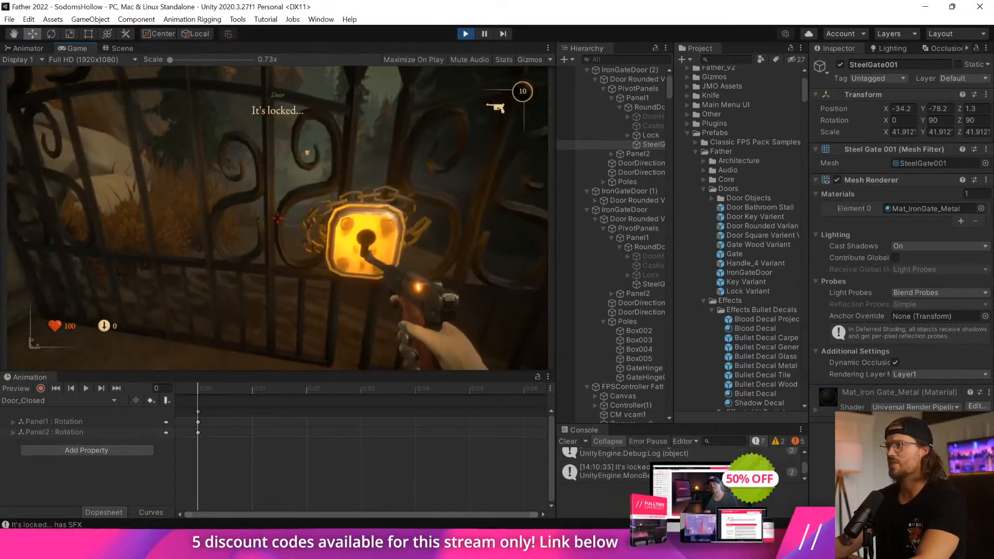
key(ctrl+p)
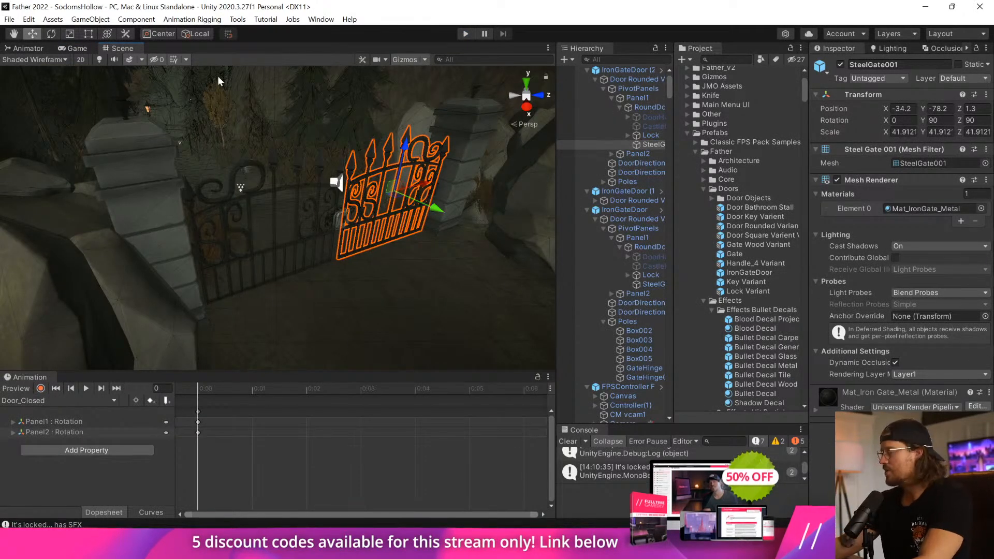
Clear the console and turn off the Locked option on the forest-path gate's Door Rounded Variant.
click(340, 221)
click(340, 221)
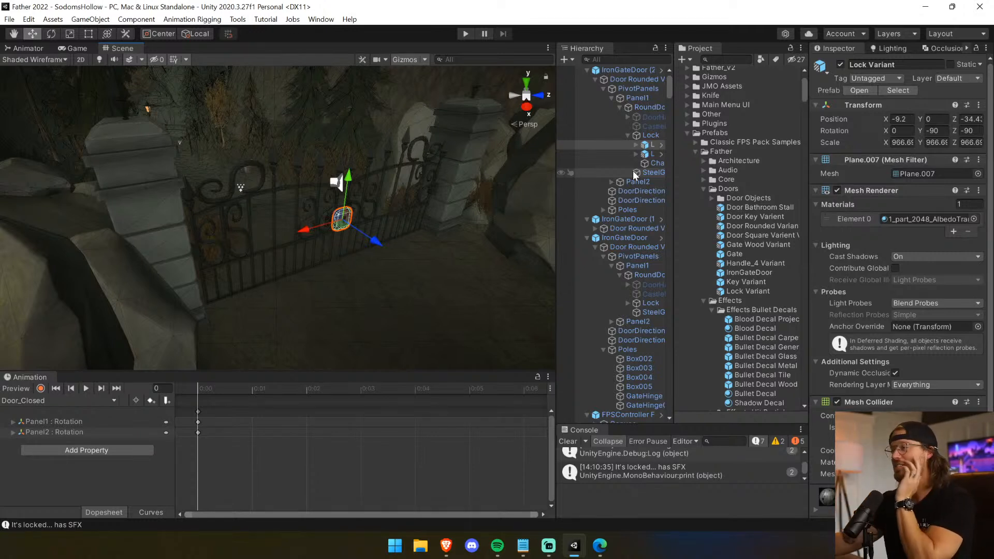
click(569, 442)
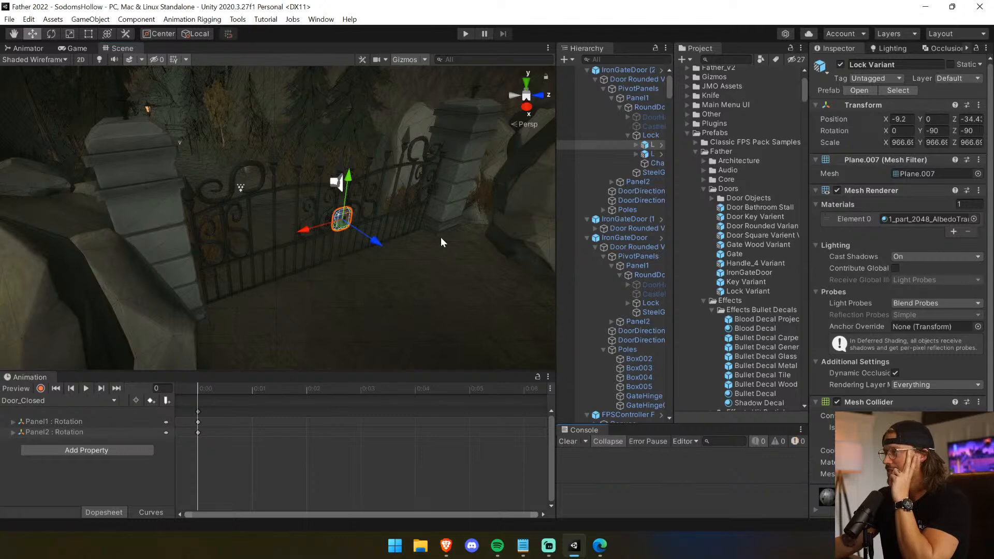
click(429, 153)
click(424, 159)
click(423, 159)
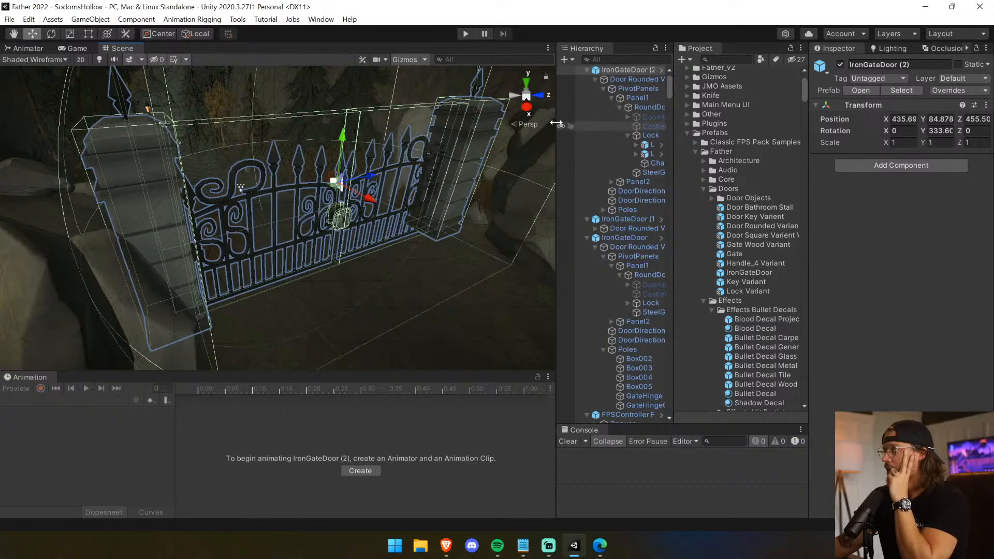
click(392, 145)
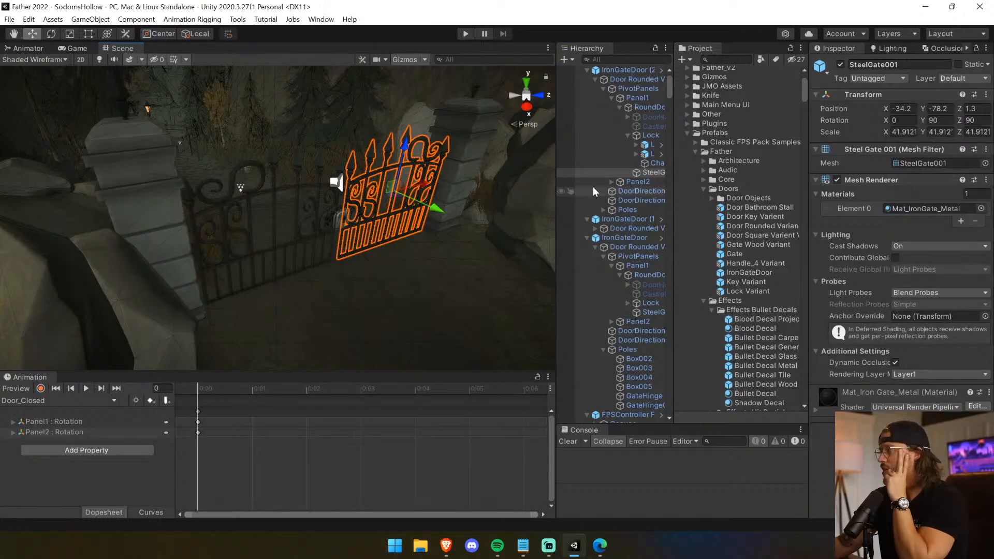
click(637, 79)
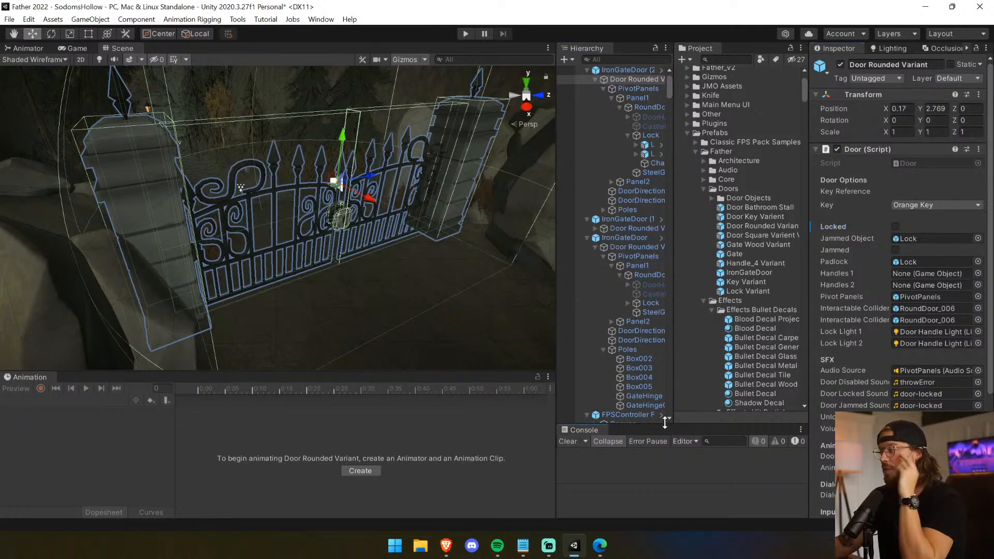
Enlarge the Console area and make the Scene view slightly taller above the Animation area.
drag(665, 423, 646, 377)
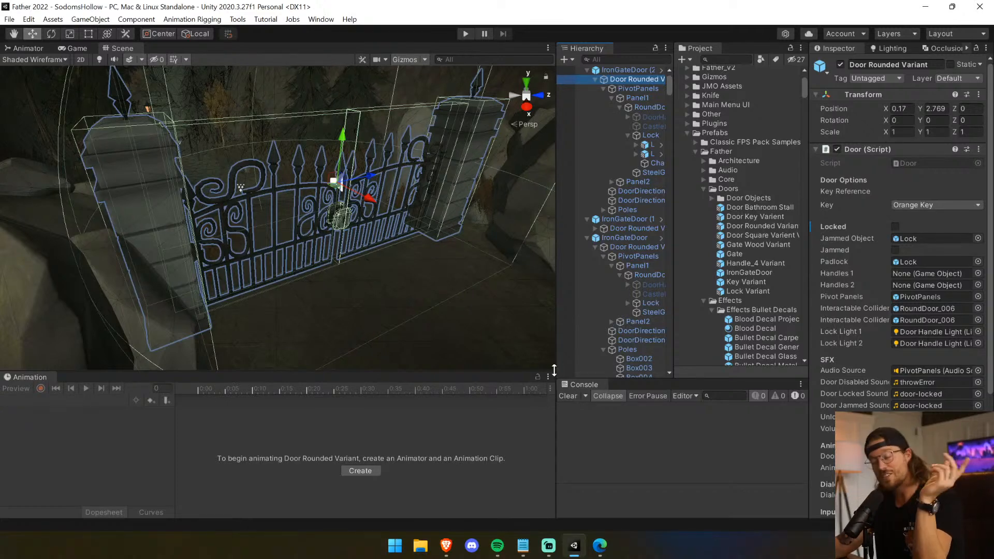
drag(523, 369, 515, 381)
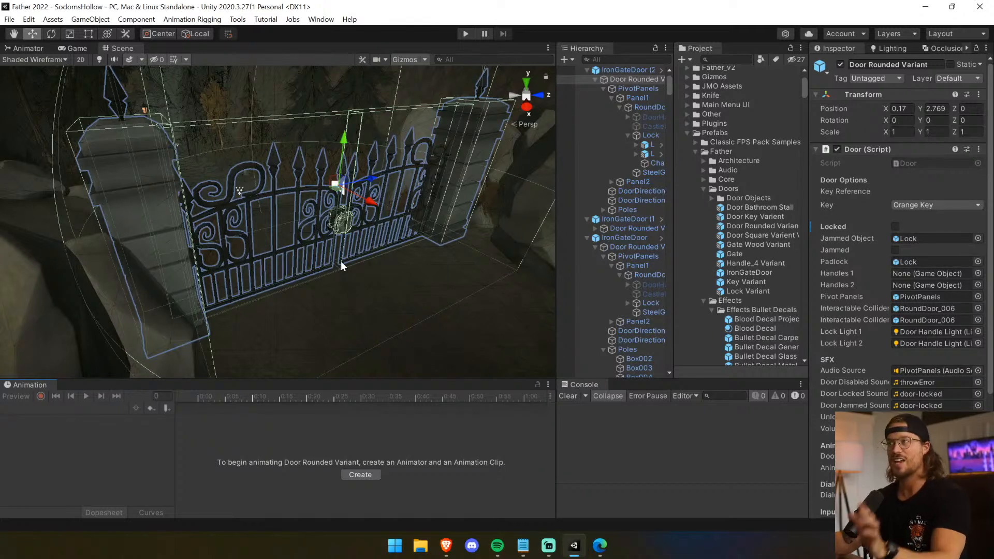
Start play mode, walk up to the iron gate and open it, and run through onto the path.
click(467, 35)
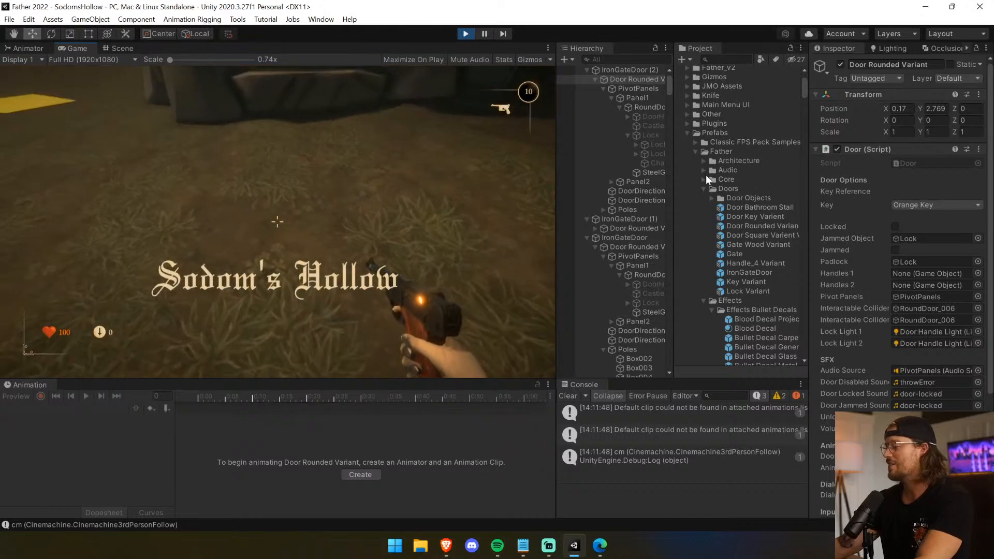
key(alt+Tab)
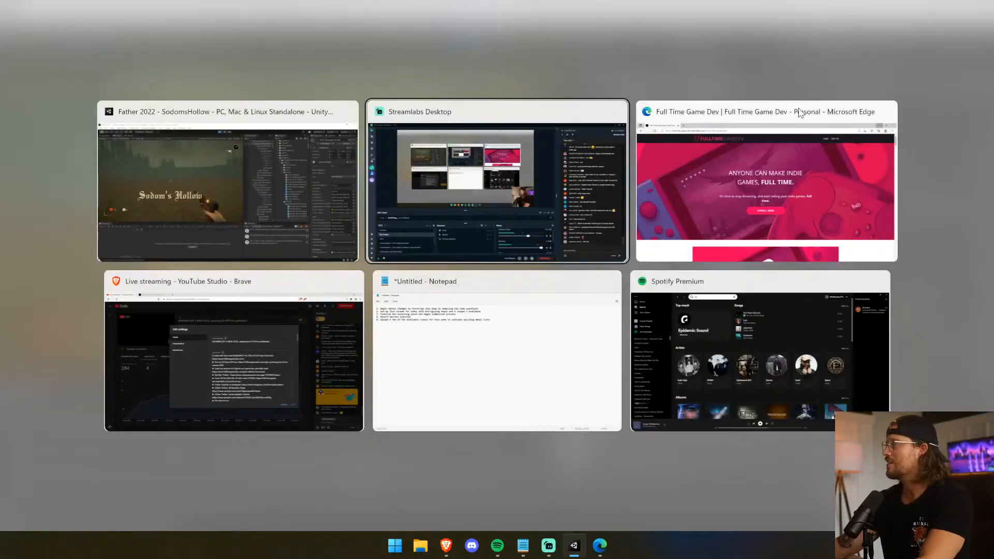
click(314, 318)
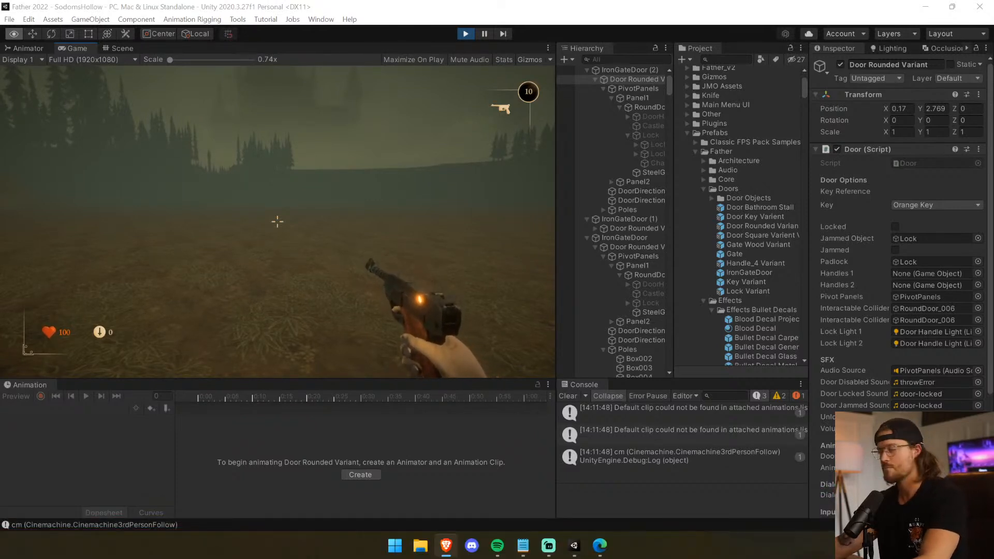
click(424, 157)
key(w)
key(e)
key(shift+w)
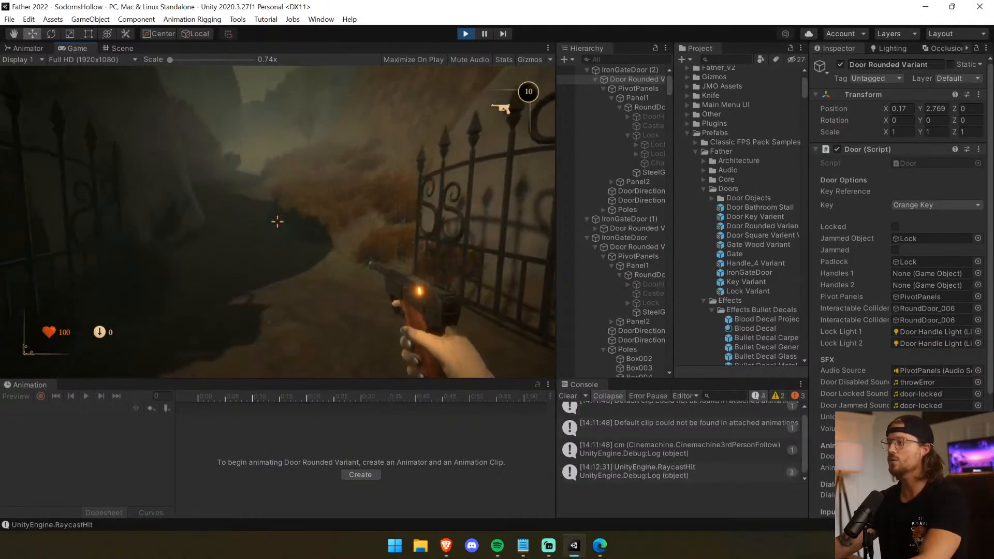
Cross the field firing the rotary gun at the hillside, walk through the rock-flanked iron gate, and stop play mode.
key(shift+w)
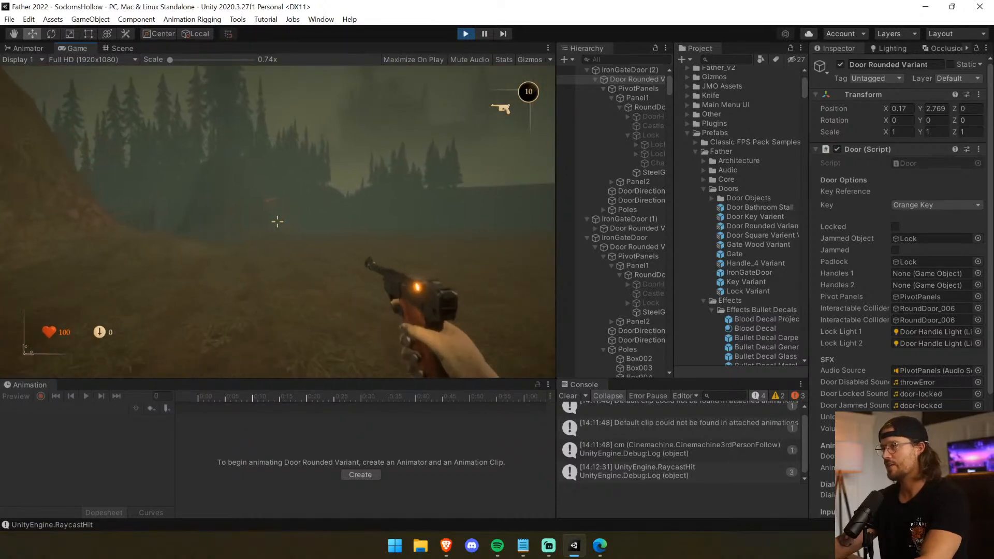
key(w)
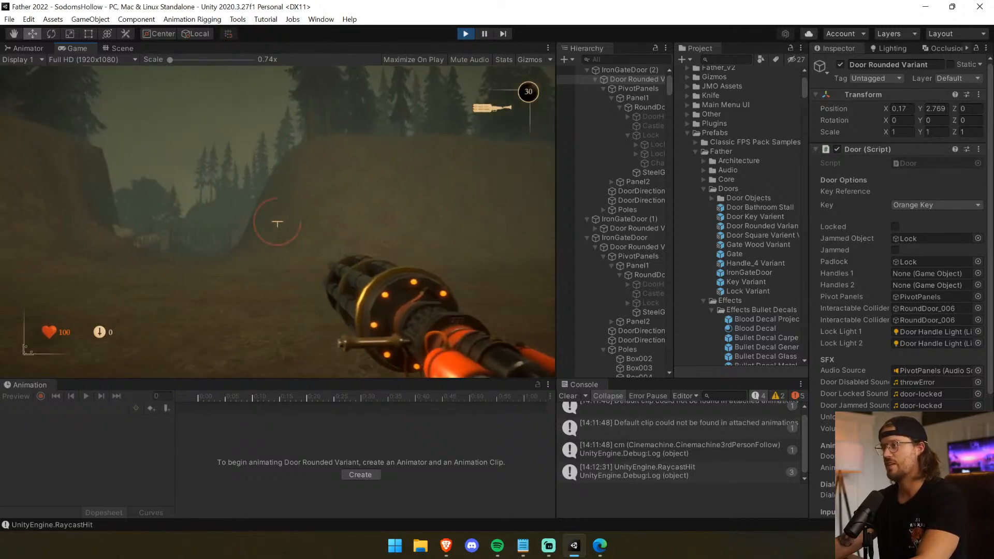
key(w)
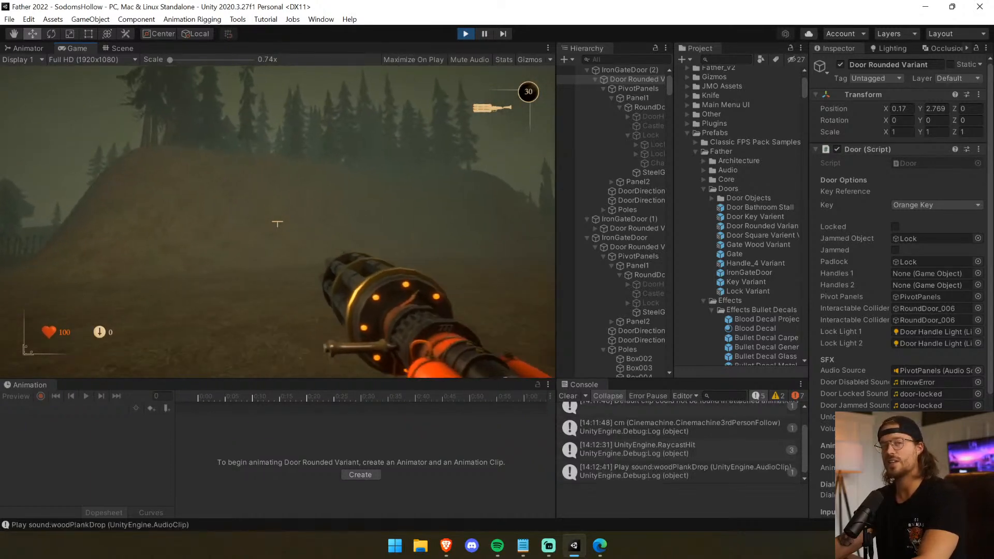
click(277, 223)
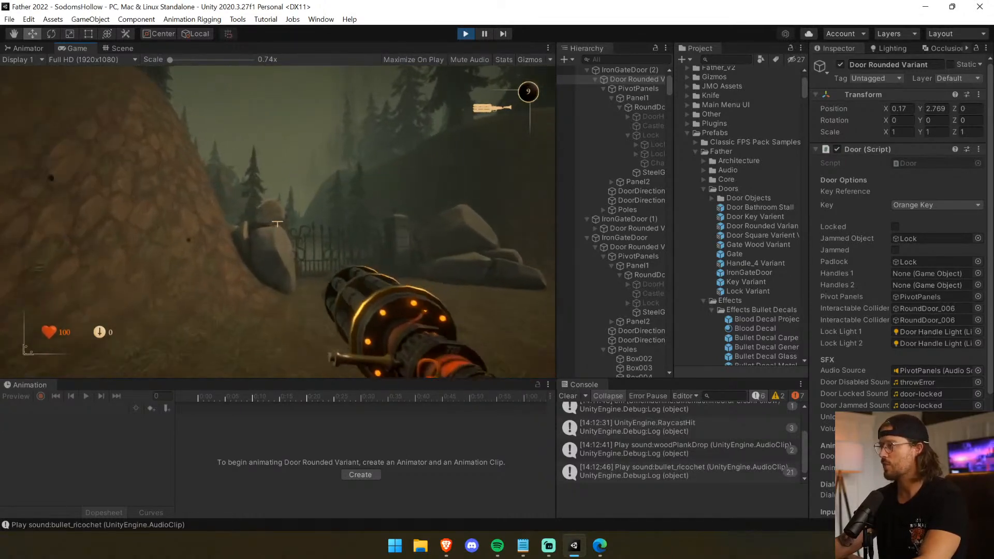
key(w)
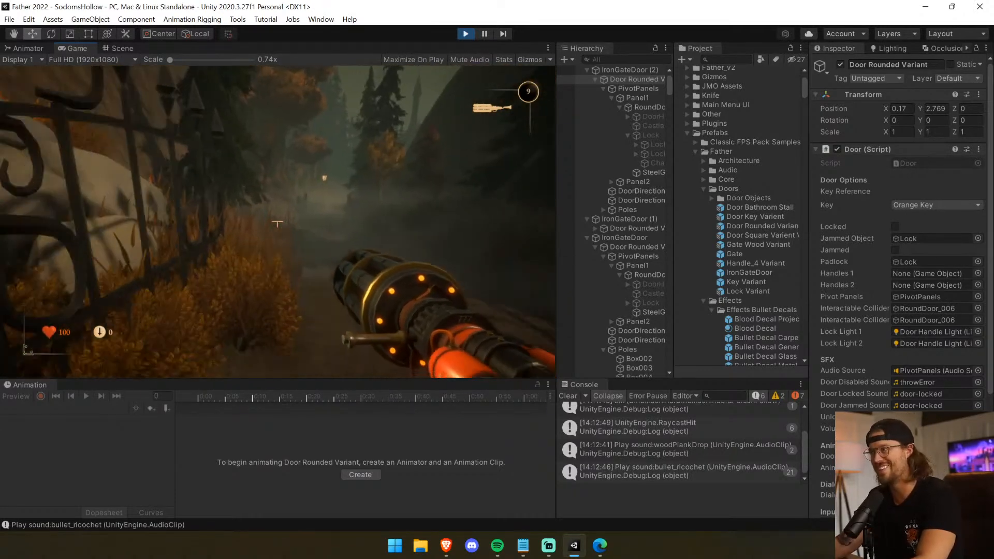
key(1)
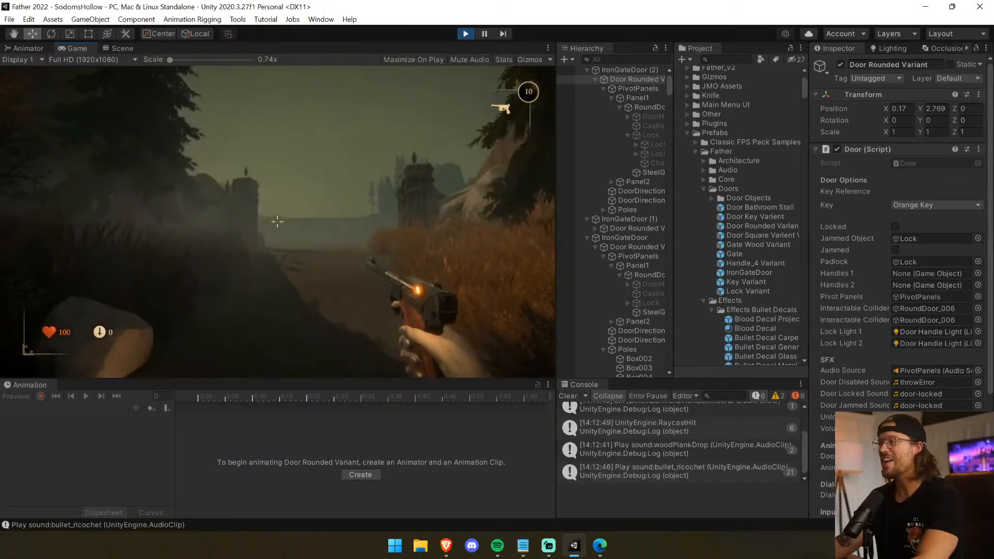
key(ctrl+p)
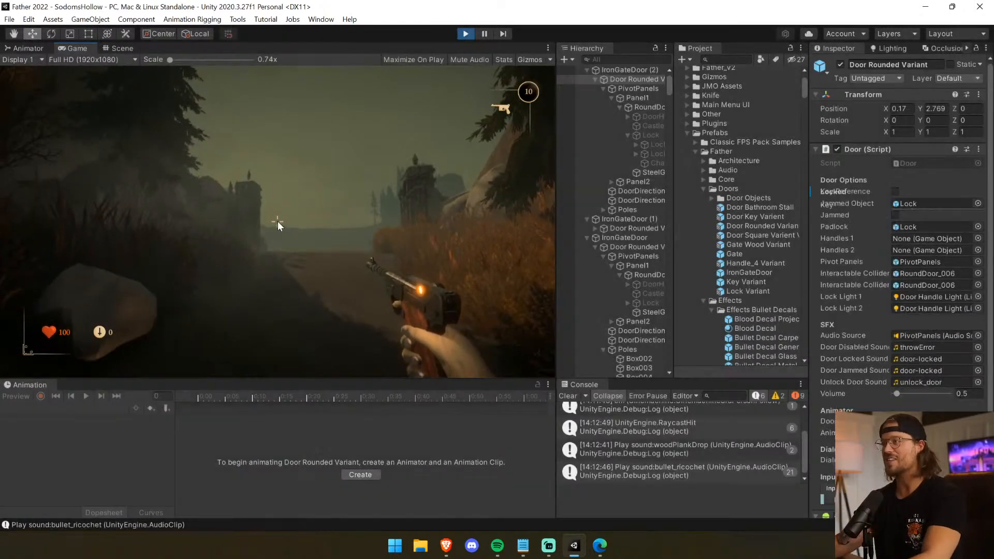
Delete the Boards (1) object that blocks the path between the two wooden fences.
right_drag(280, 233, 353, 263)
click(355, 262)
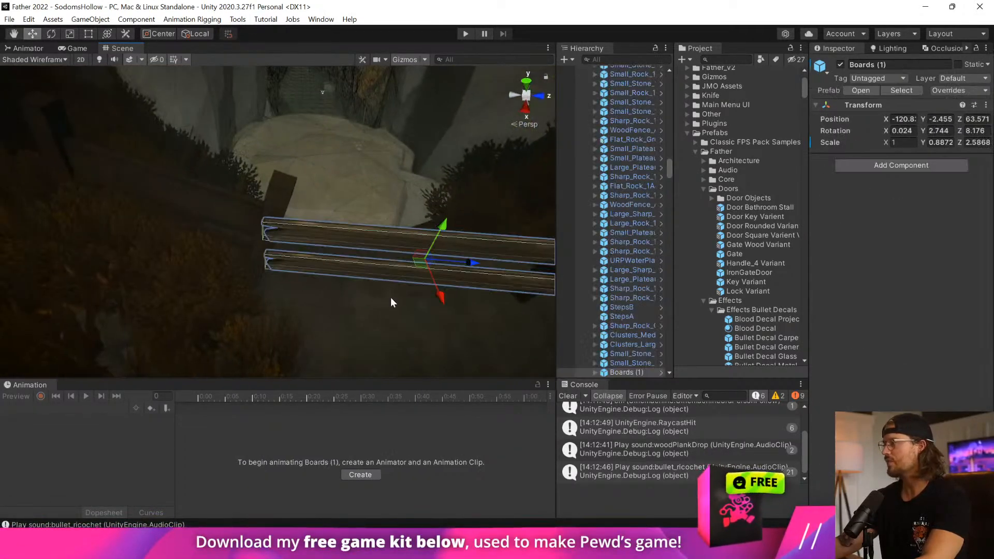
right_drag(380, 300, 500, 285)
click(636, 372)
key(x)
key(x)
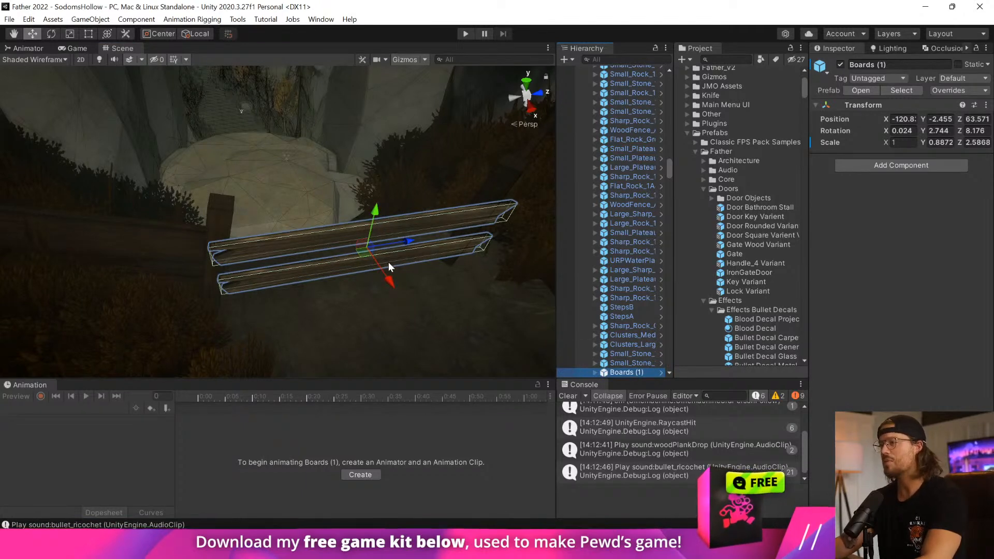
key(Delete)
right_drag(389, 266, 201, 184)
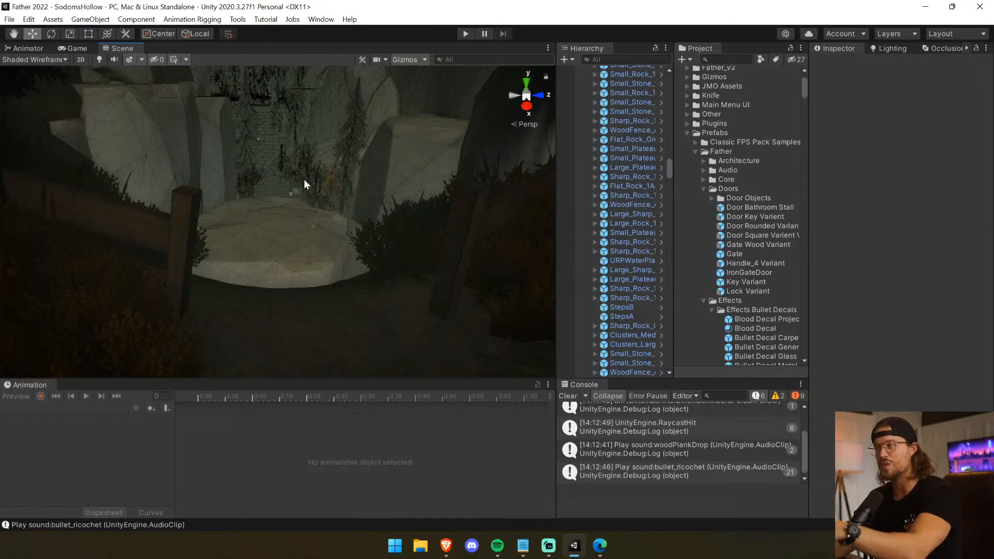
Try to scale the two wooden fence sections beside the path vertically, and undo the scaling.
right_drag(303, 179, 304, 219)
click(426, 296)
right_drag(426, 296, 348, 307)
shift+click(226, 296)
click(73, 36)
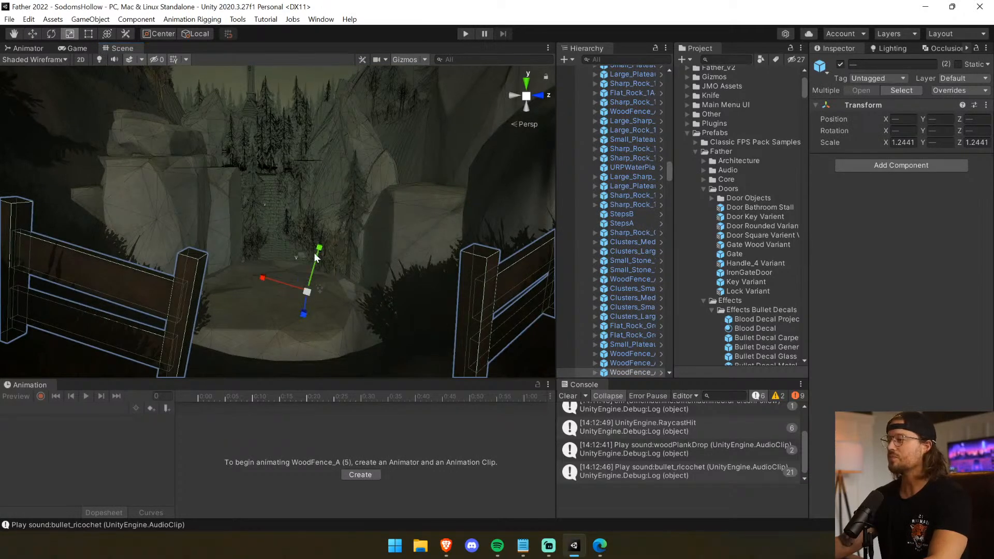
right_drag(307, 244, 308, 260)
drag(317, 223, 327, 182)
key(ctrl+z)
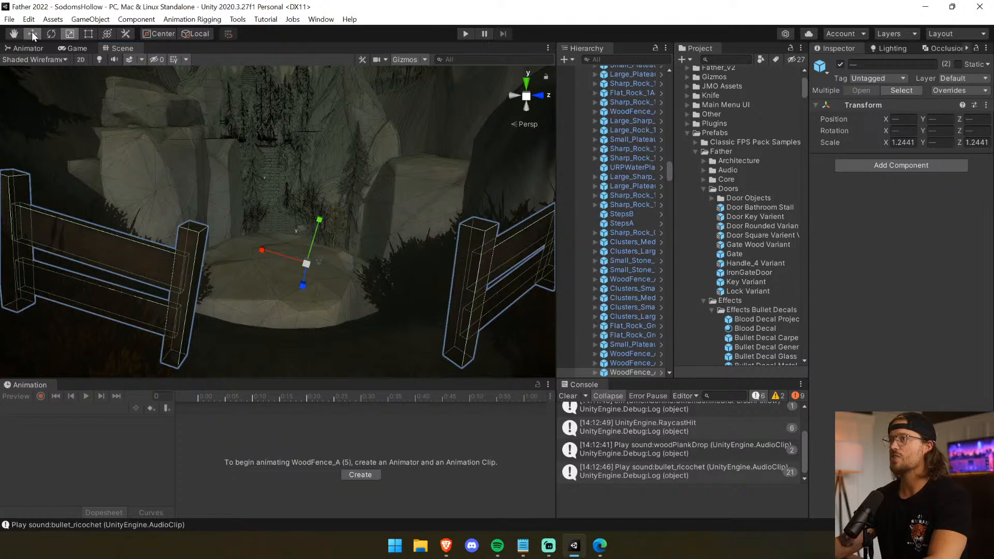
middle_drag(346, 277, 258, 135)
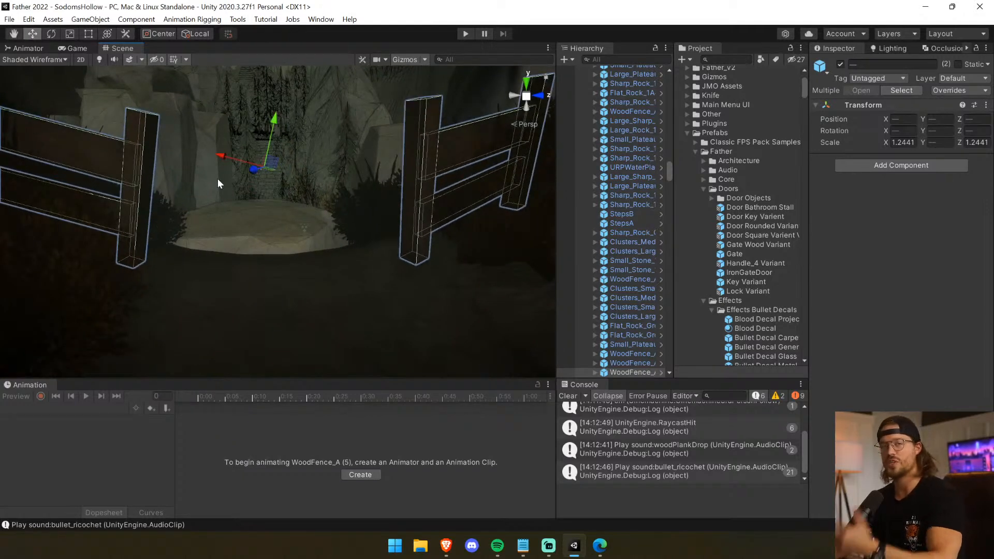
middle_drag(228, 185, 356, 277)
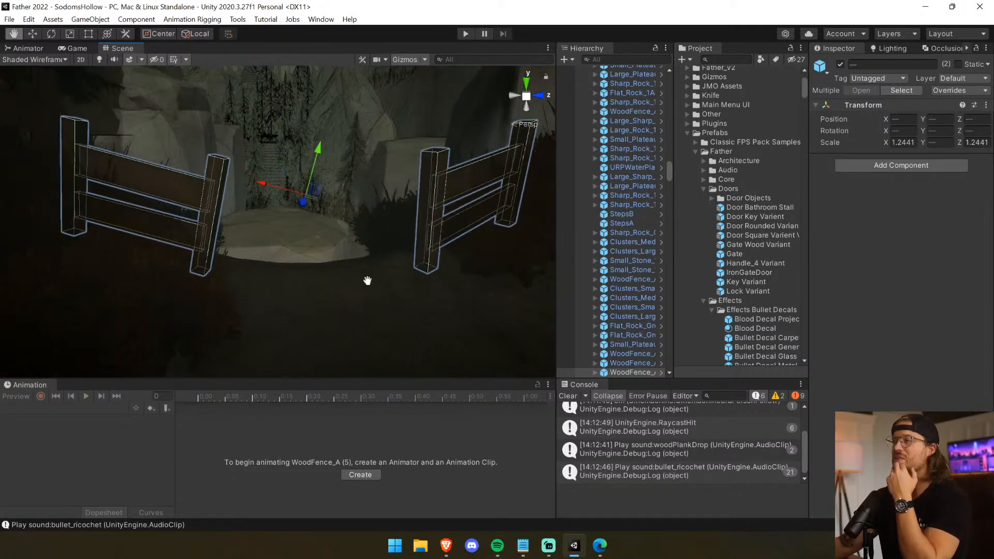
Try to stack a raised duplicate of WoodFence_A (5) above the original fence section, and undo it.
click(226, 167)
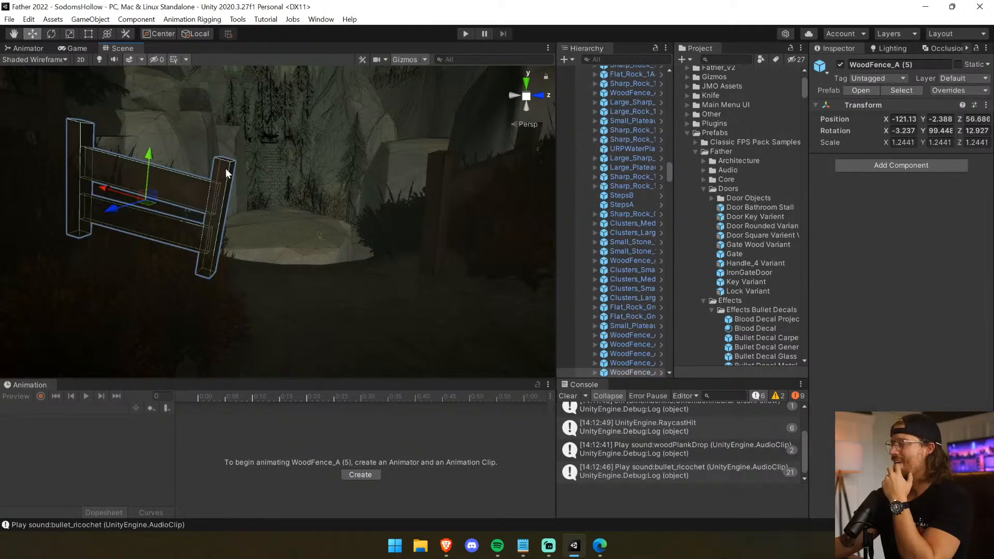
key(ctrl+d)
drag(157, 156, 179, 42)
middle_drag(201, 182, 250, 336)
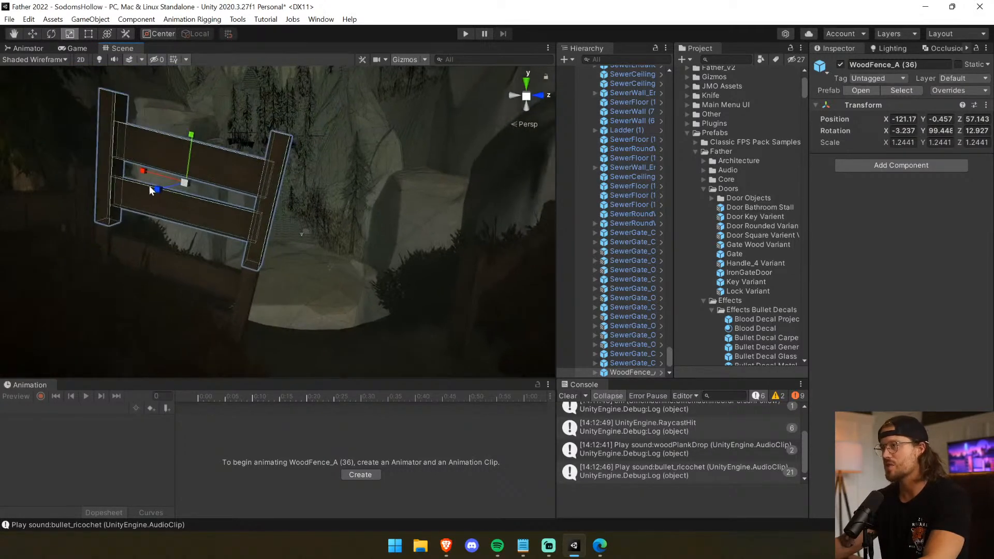
drag(160, 185, 152, 195)
click(337, 245)
middle_drag(338, 247, 256, 146)
right_drag(256, 146, 228, 124)
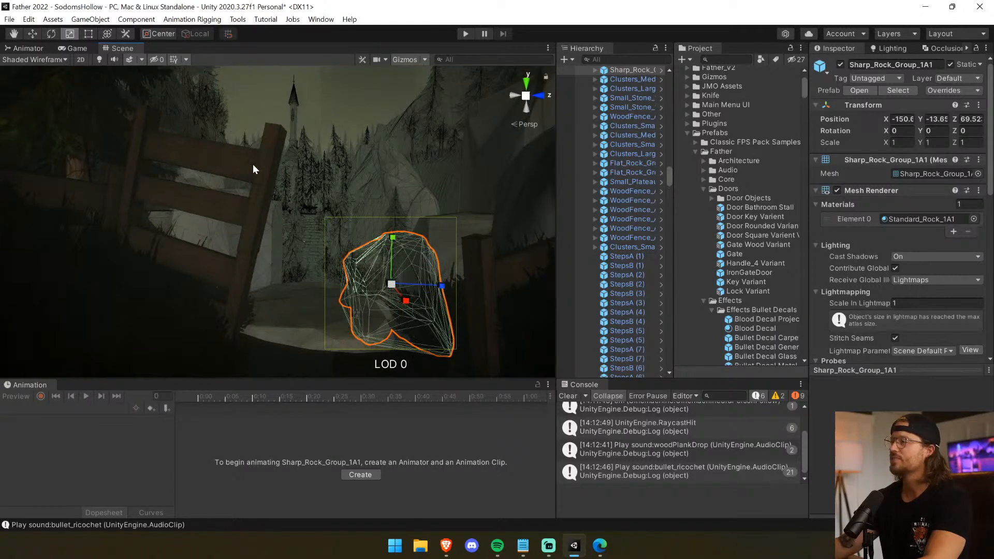
key(ctrl+z)
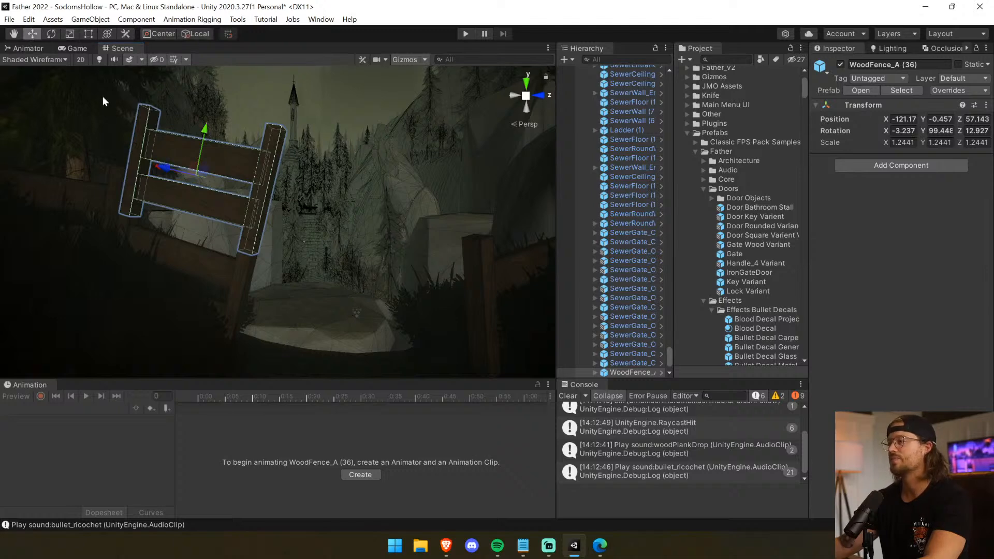
key(ctrl+z)
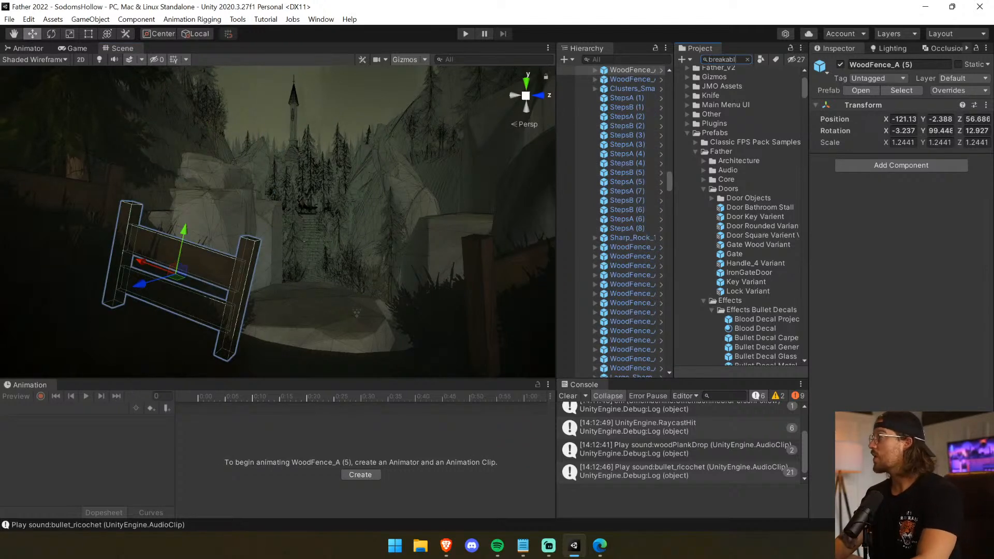
Search the project for "breakabl", compare the board prefabs, and place Board Long Breakable Variant across the path between the fences.
click(744, 112)
click(748, 121)
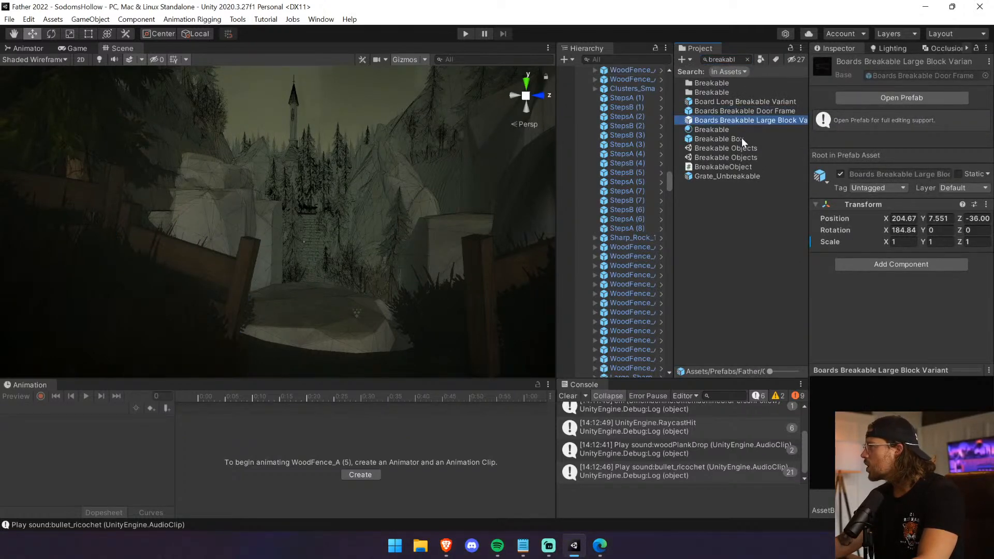
click(729, 102)
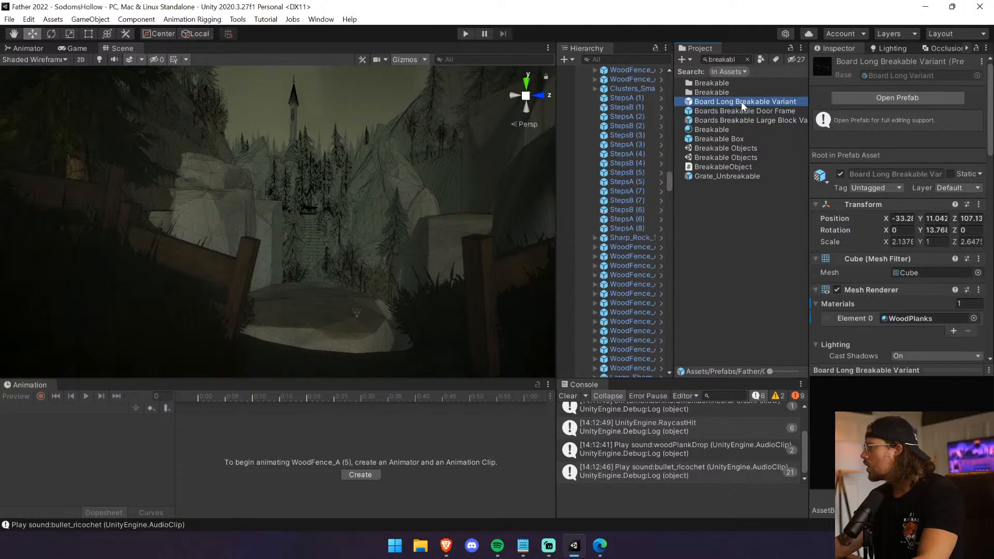
scroll(866, 267, down, 10)
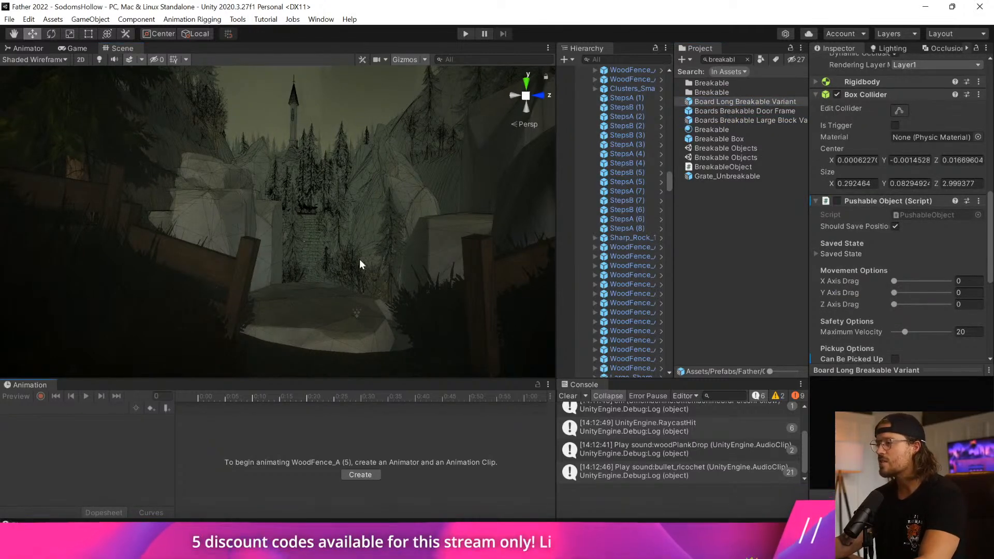
right_drag(360, 263, 362, 351)
drag(727, 103, 380, 255)
Examine the placed board's child Boards group and its broken board pieces, and reselect the parent board.
click(586, 71)
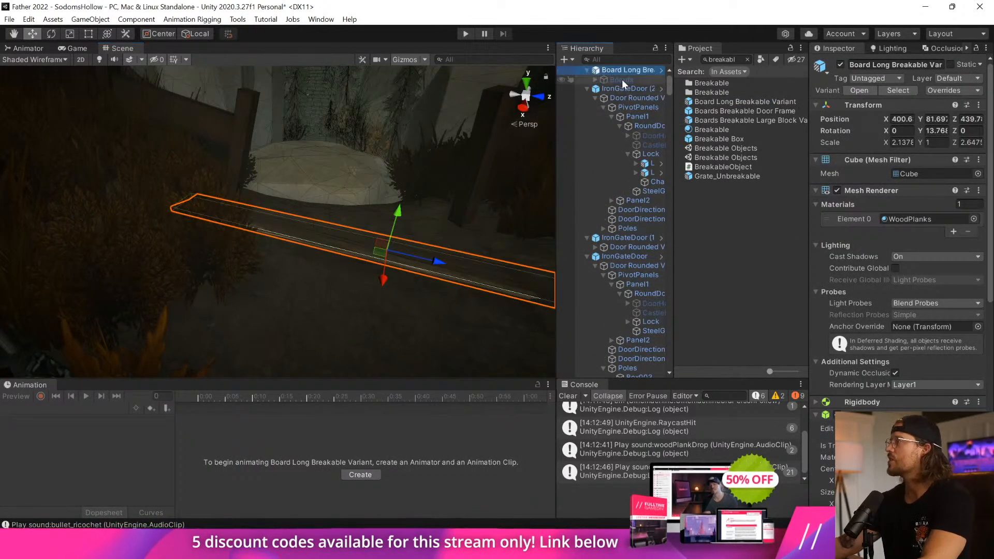
click(616, 80)
click(596, 80)
click(620, 72)
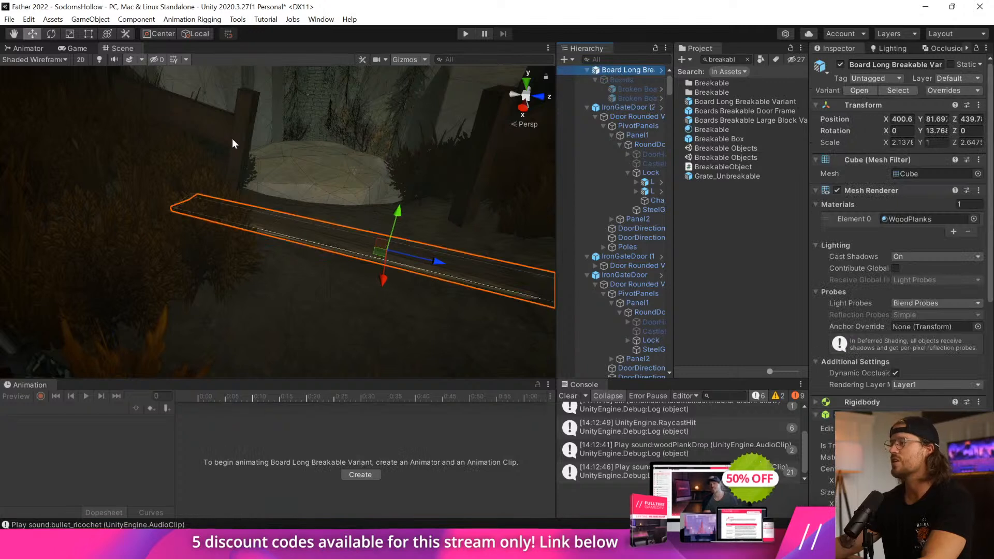
Turn the placed breakable board on edge across the path with its rotation set to 0, 0, -90.
drag(393, 228, 331, 279)
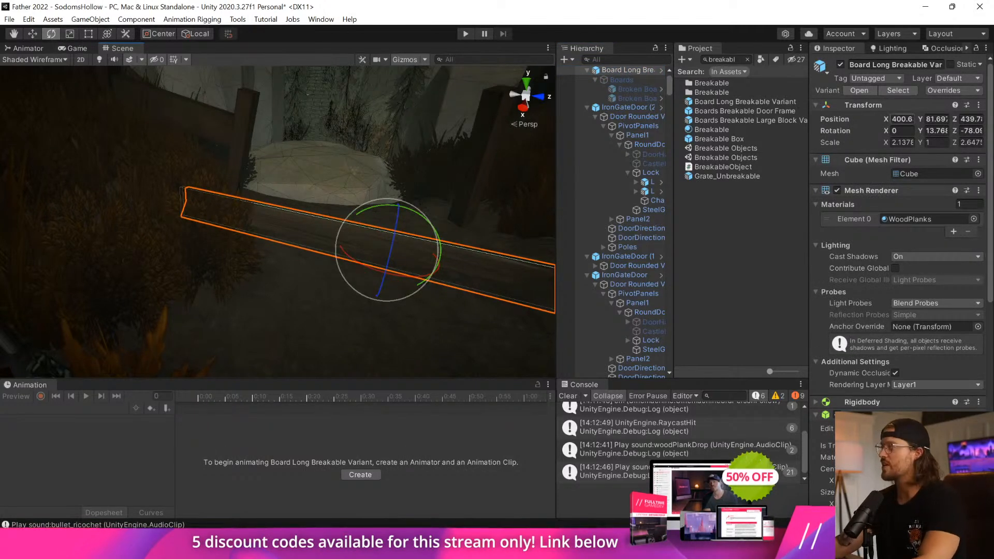
text(0)
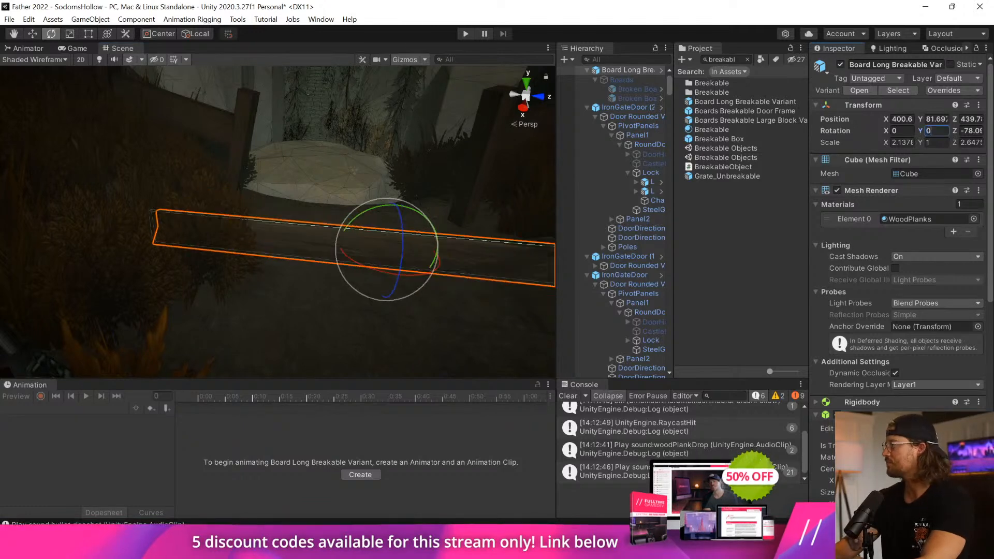
key(Tab)
text(-90)
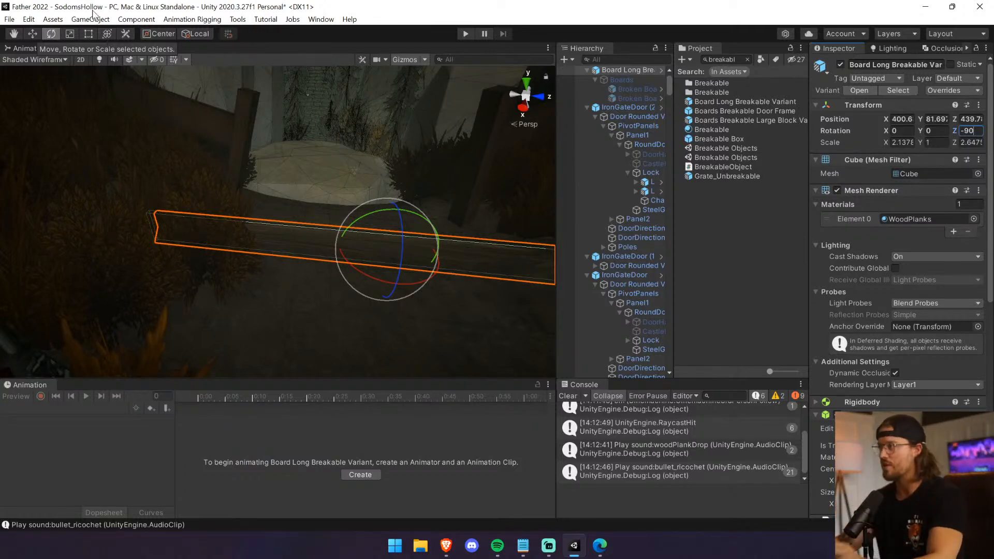
key(super+Tab)
click(167, 235)
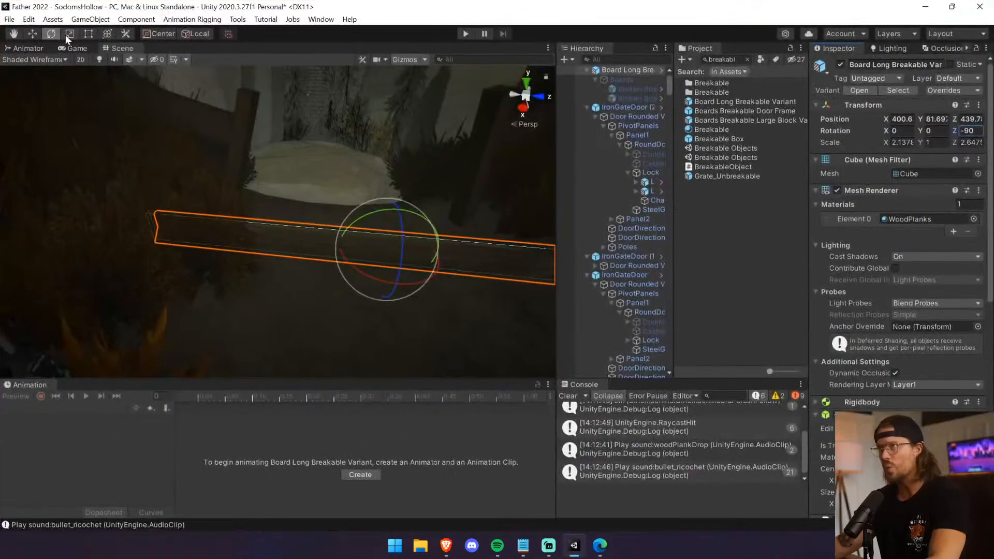
Shorten the breakable board to a Z scale of about 1.5 to fit the gap between the fences.
click(66, 34)
drag(436, 257, 417, 257)
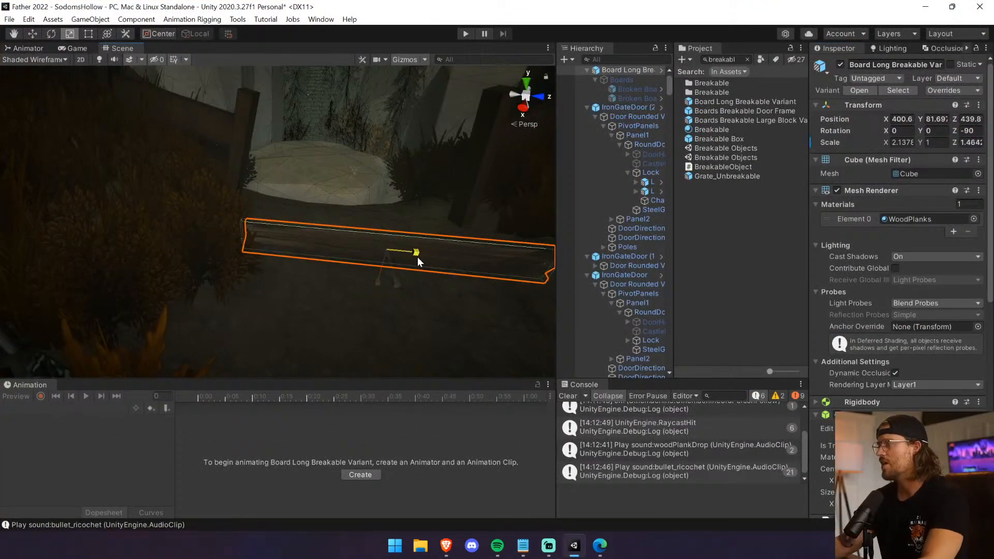
middle_drag(285, 165, 263, 321)
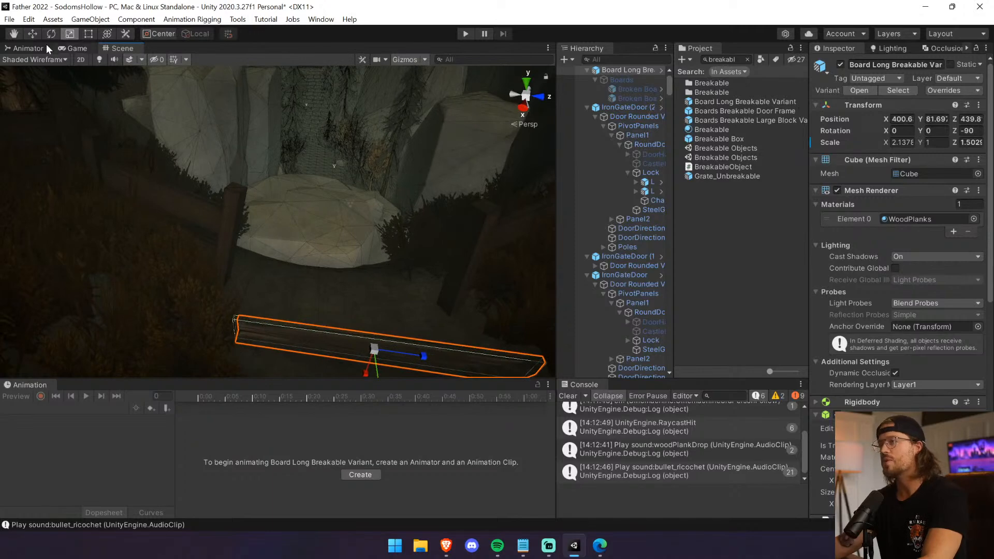
Raise the board and shift it against the fence posts, to a height of about Y 83.1.
click(99, 59)
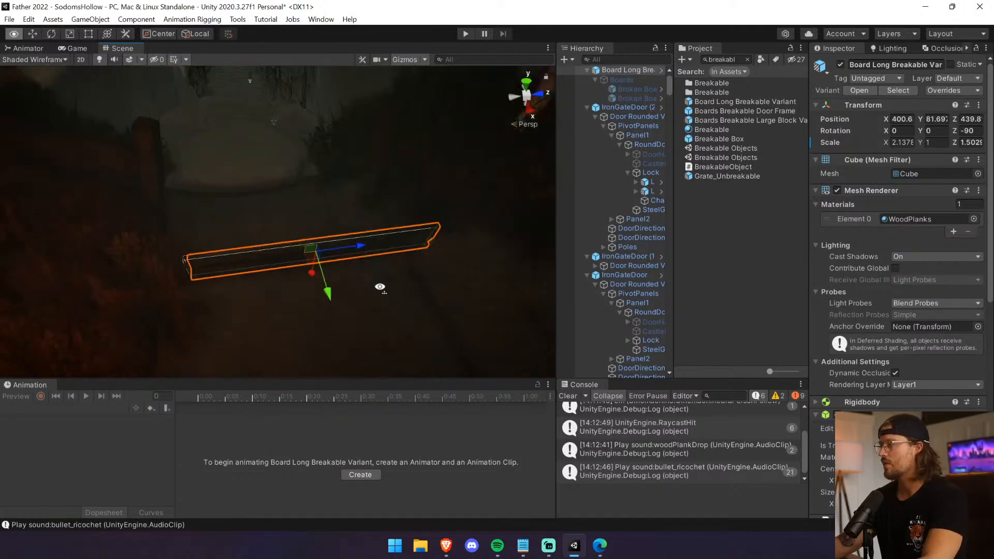
click(101, 60)
click(127, 61)
right_drag(291, 247, 337, 194)
drag(374, 304, 264, 196)
middle_drag(264, 197, 265, 275)
scroll(262, 267, up, 3)
Rotate the board to about 2.04 degrees on Y and reposition it on the posts at about Y 83.38.
click(50, 34)
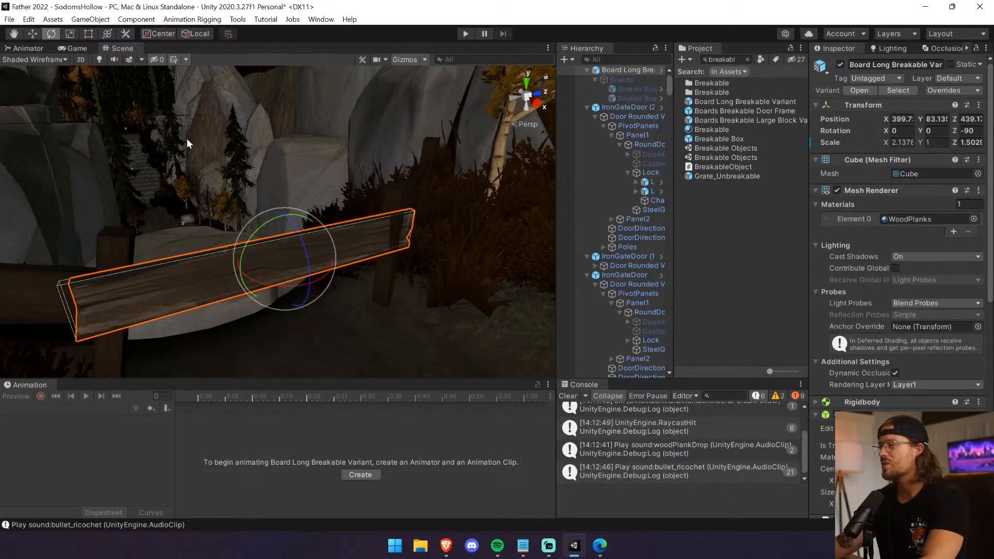
drag(290, 288, 269, 249)
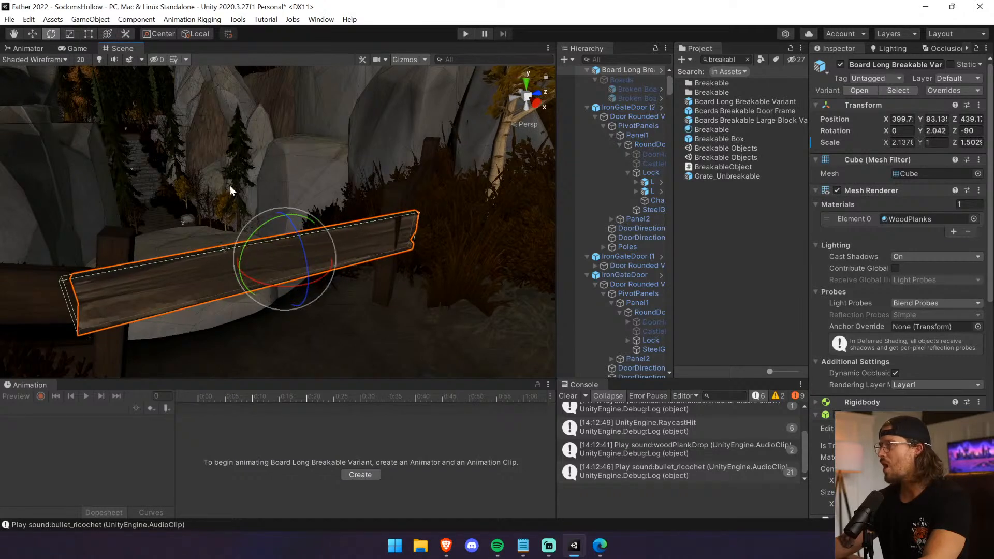
drag(309, 286, 286, 278)
right_drag(287, 279, 255, 158)
middle_drag(256, 158, 343, 221)
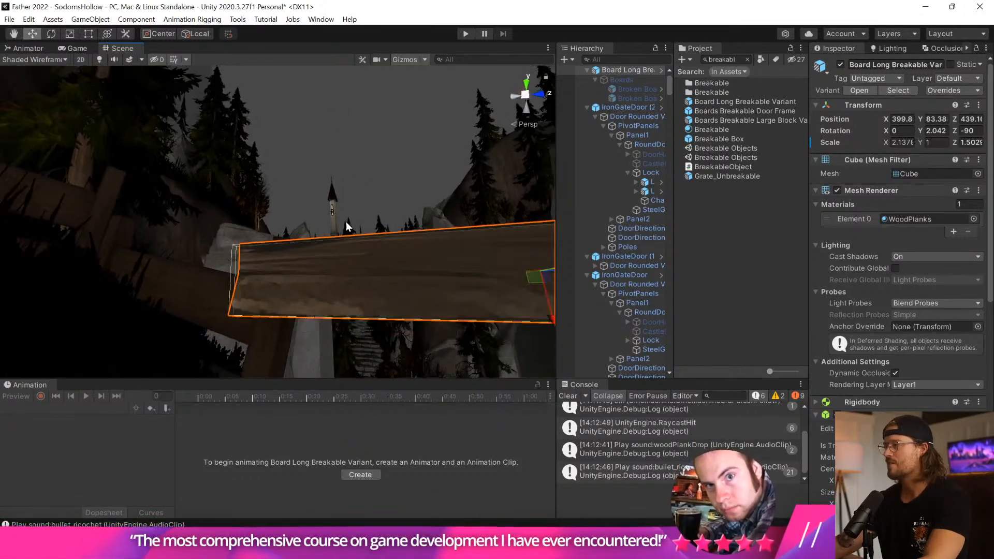
scroll(400, 267, down, 5)
right_drag(401, 267, 443, 288)
middle_drag(444, 291, 425, 330)
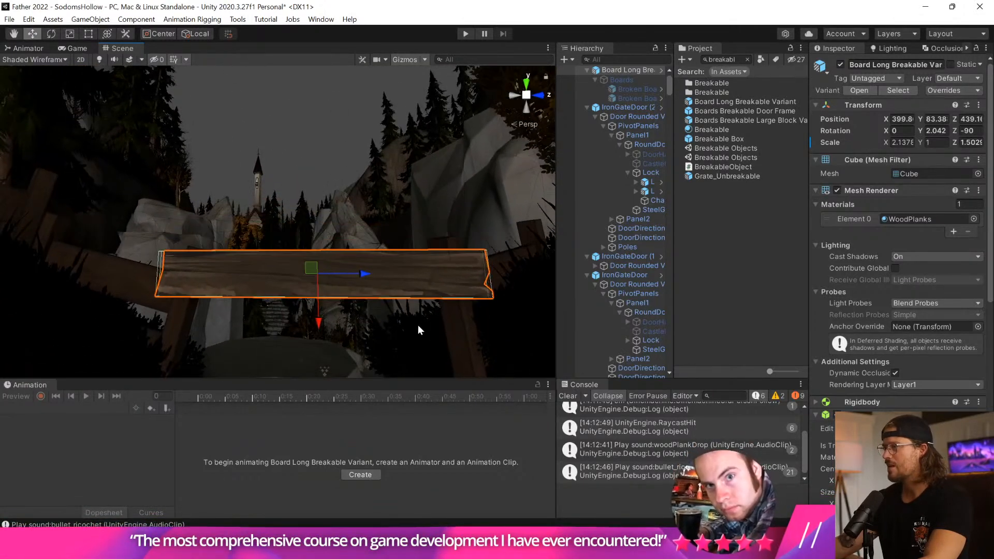
Duplicate the board, lower the copy to about Y 82.56, and flip it to a rotation of about -183.5, 4.9, -84.6.
key(ctrl+d)
drag(320, 323, 324, 387)
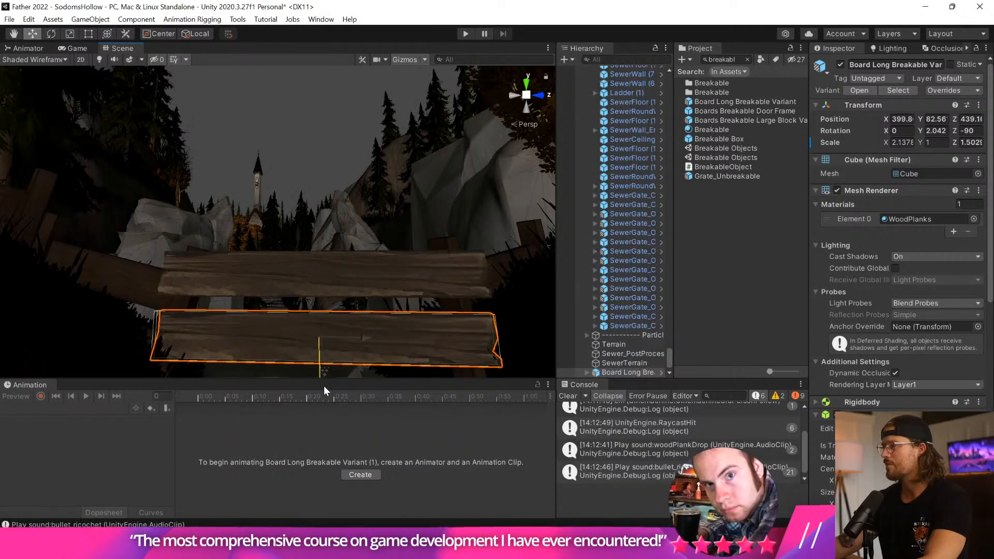
click(51, 34)
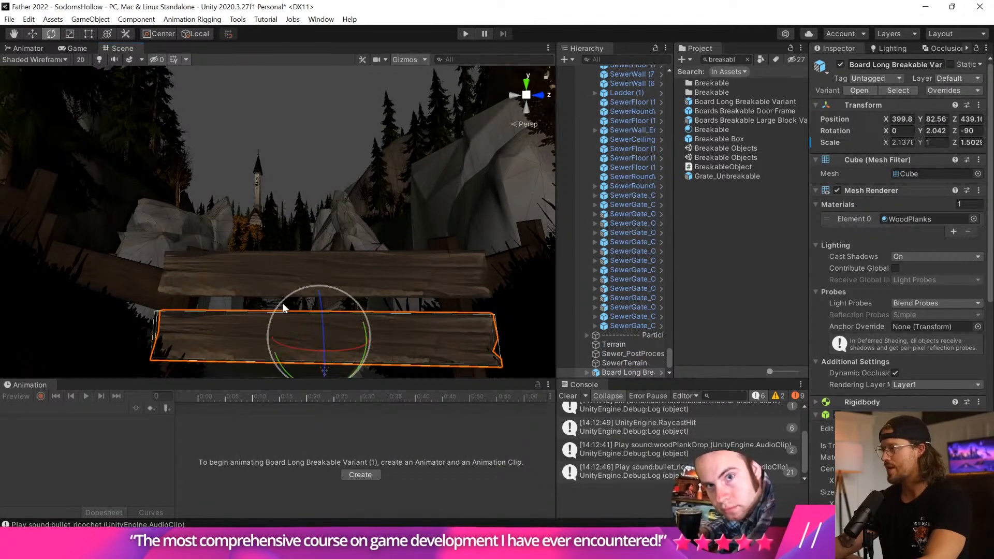
drag(378, 353, 218, 36)
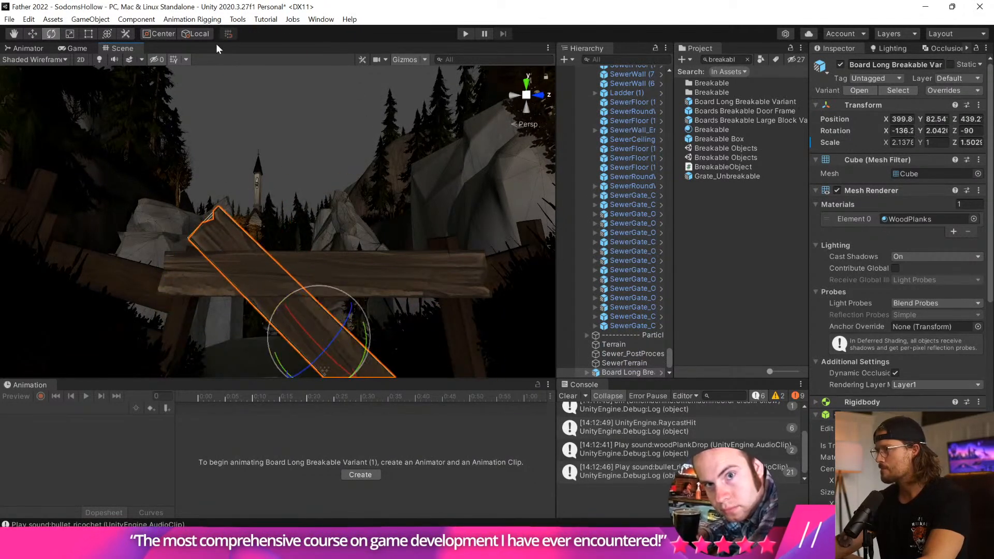
drag(353, 336, 317, 264)
drag(359, 353, 363, 353)
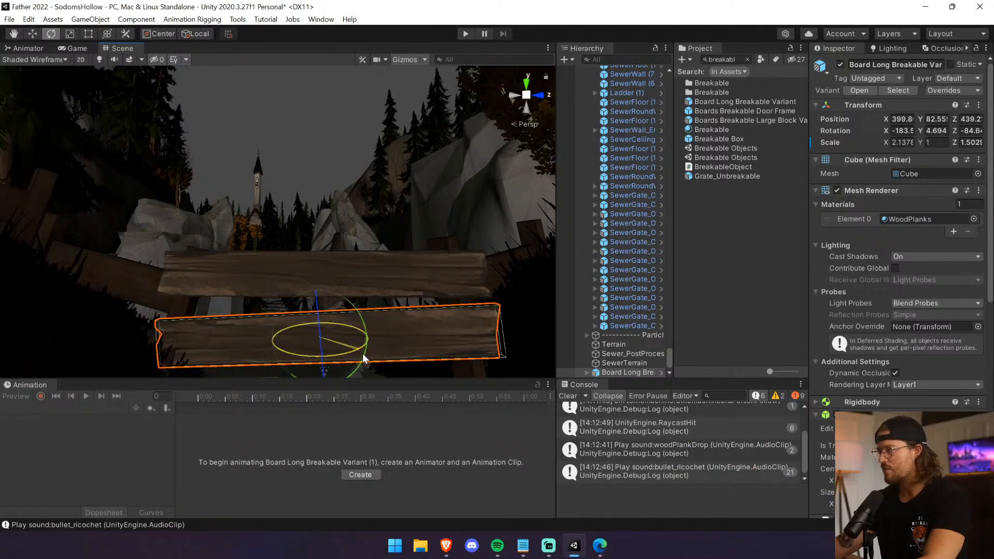
right_drag(330, 269, 351, 306)
middle_drag(350, 306, 524, 344)
scroll(425, 306, down, 1)
middle_drag(365, 256, 398, 282)
right_drag(398, 282, 406, 304)
middle_drag(406, 304, 319, 311)
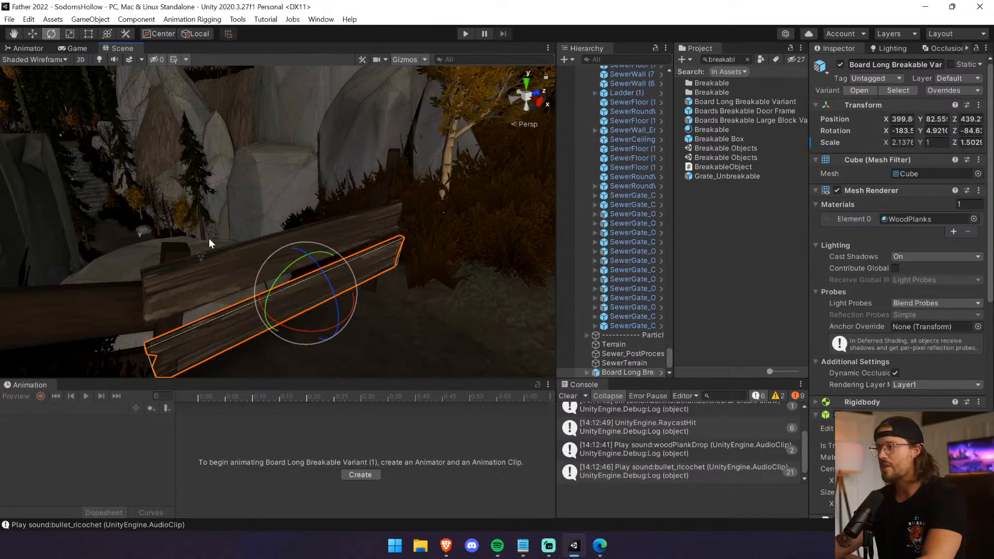
Push the lower board back in line with the upper one, reselect the upper board, and save the scene.
key(ctrl+z)
click(32, 33)
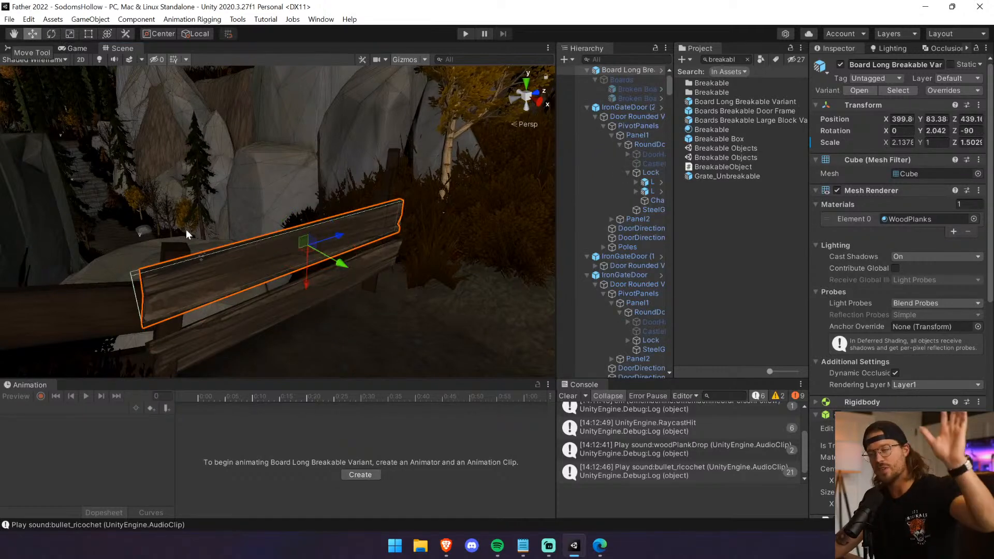
drag(338, 266, 339, 266)
key(ctrl+s)
Start a brief play test to check where the player spawns, and stop it.
right_drag(398, 236, 312, 200)
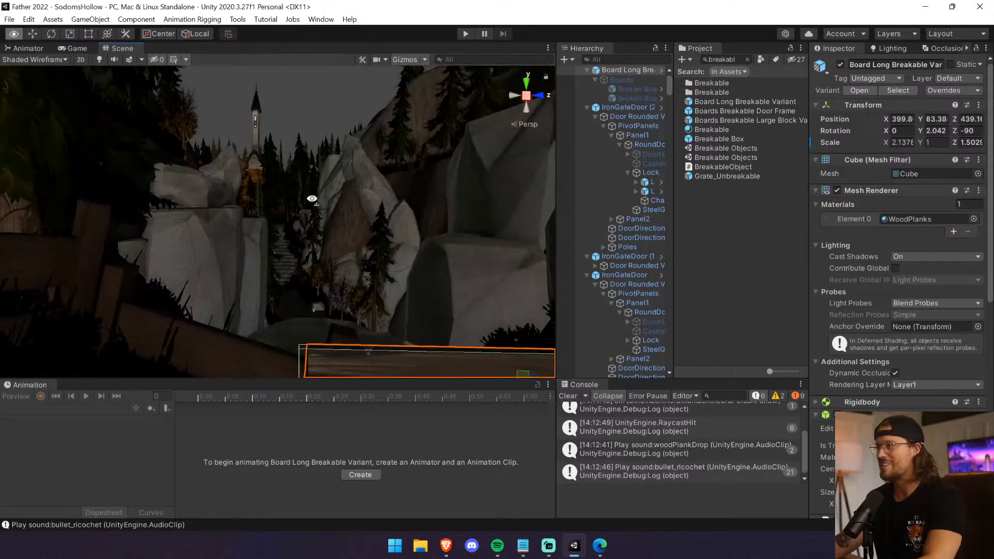
scroll(321, 226, down, 6)
key(ctrl+p)
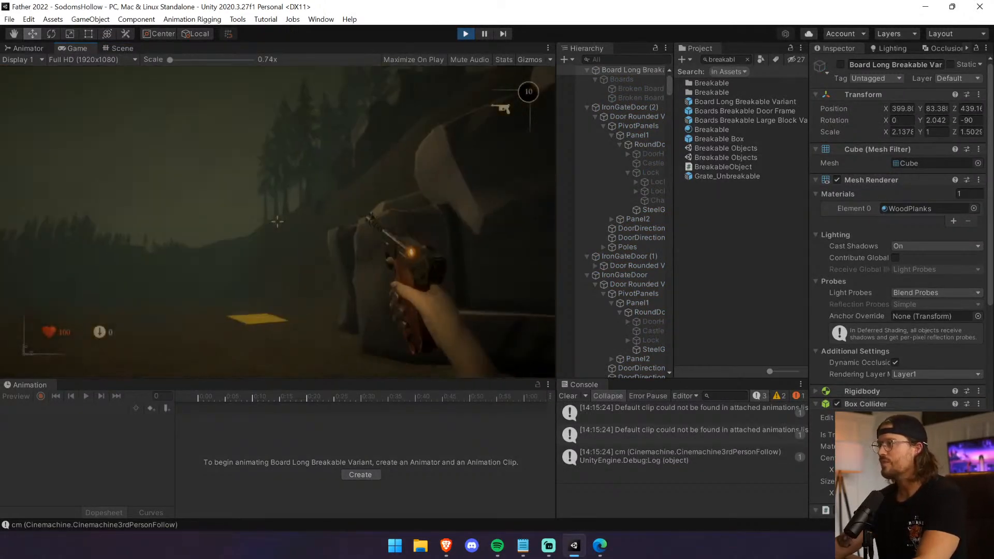
key(ctrl+p)
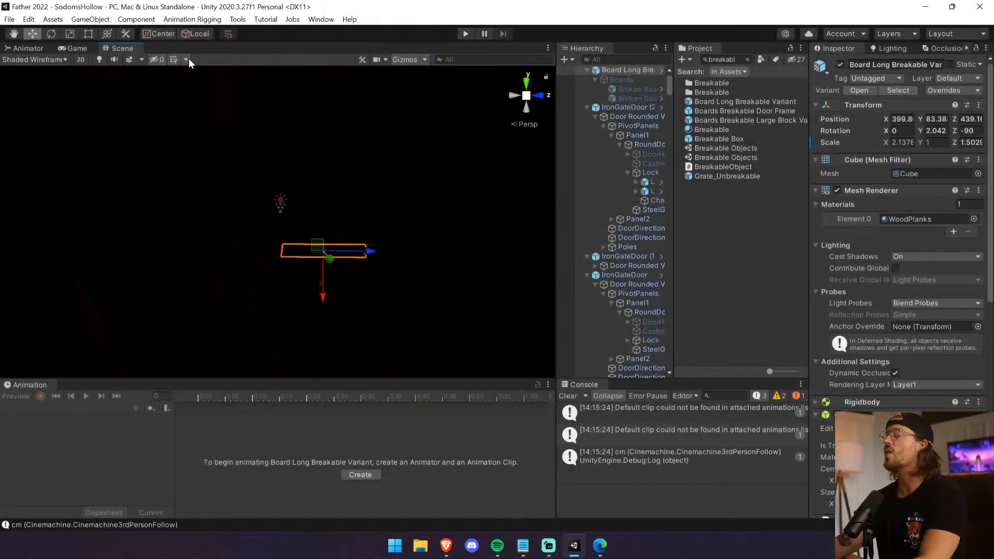
Bring the scene view to the iron gate, and find and select Controller(1) by searching the hierarchy for "contr".
middle_drag(352, 255, 255, 178)
alt+drag(256, 178, 396, 269)
middle_drag(396, 269, 115, 237)
scroll(241, 294, down, 3)
scroll(115, 238, down, 2)
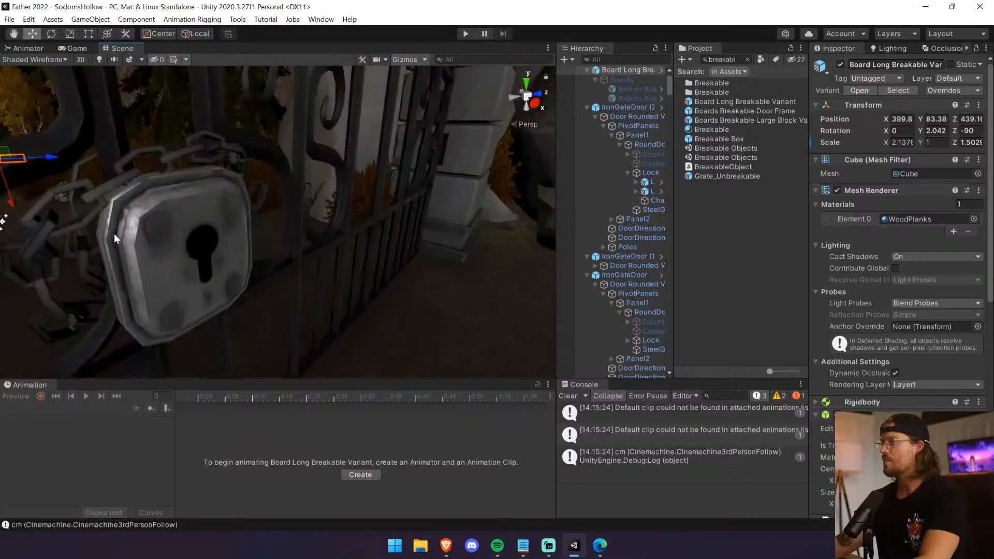
scroll(114, 232, down, 3)
click(622, 59)
text(c)
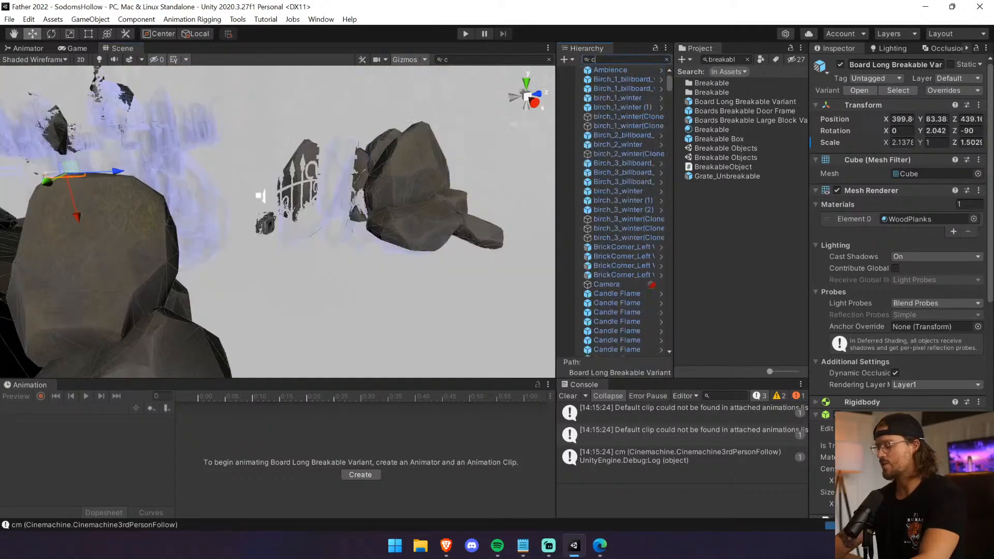
text(ontr)
click(623, 79)
click(667, 59)
Try to move Controller(1) to the current scene view, and undo the move.
click(75, 21)
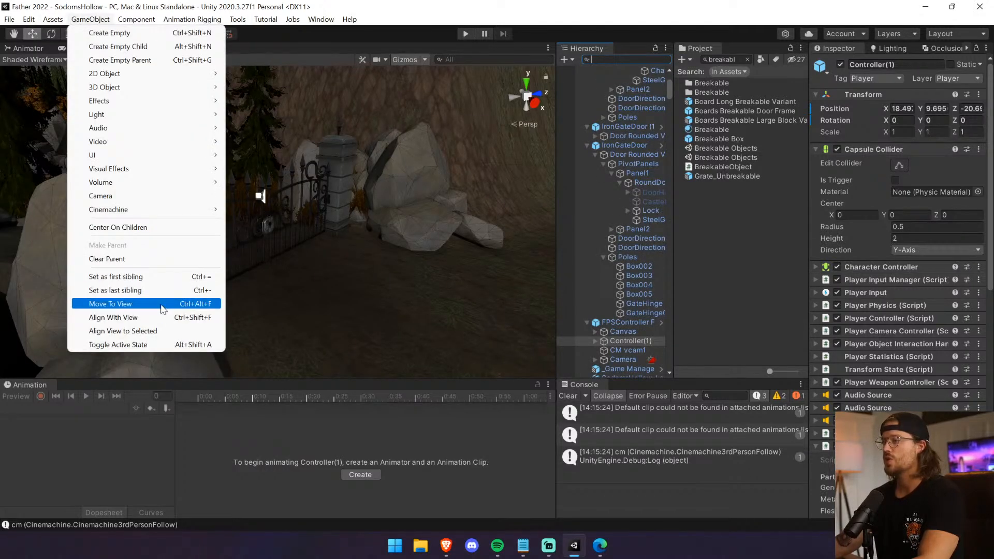
click(162, 307)
key(ctrl+z)
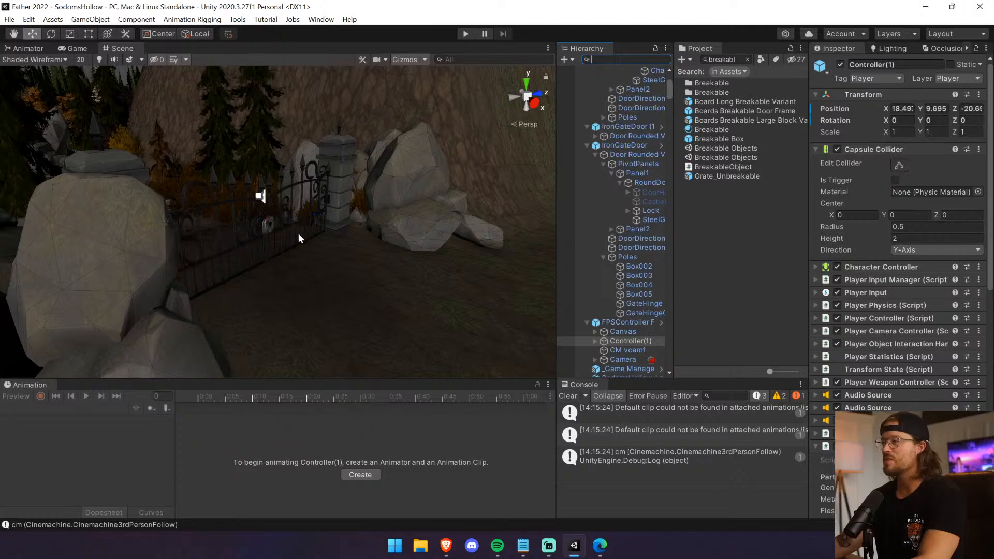
Align Controller(1) with the scene view in front of the gate and reset its rotation to 0, 0, 0.
click(53, 21)
click(91, 20)
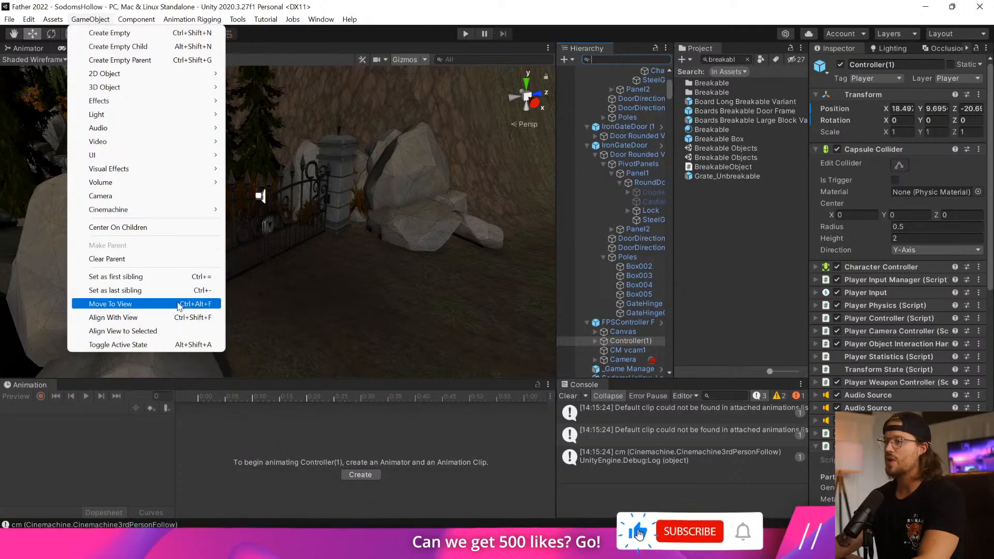
click(155, 318)
click(902, 120)
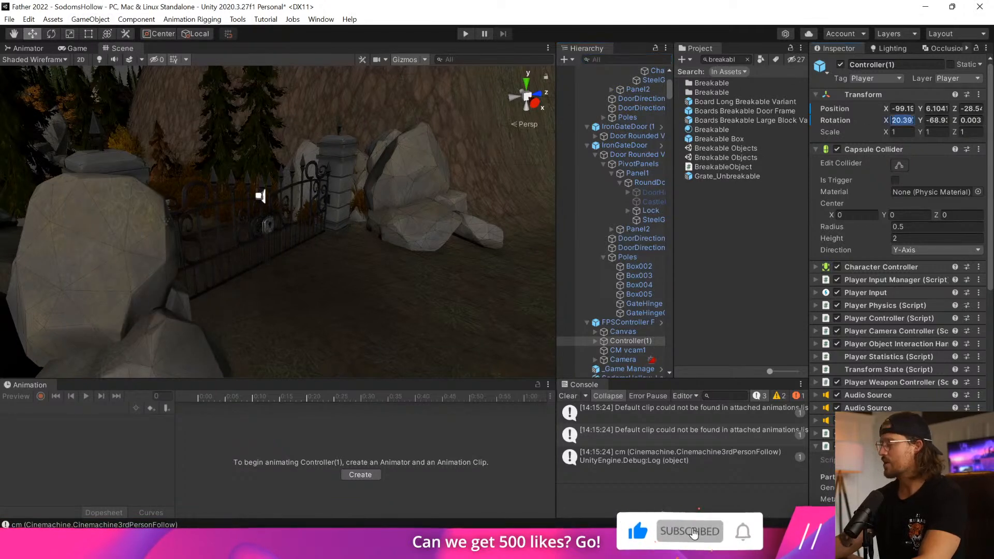
text(0)
key(Tab)
text(0)
key(Tab)
text(0)
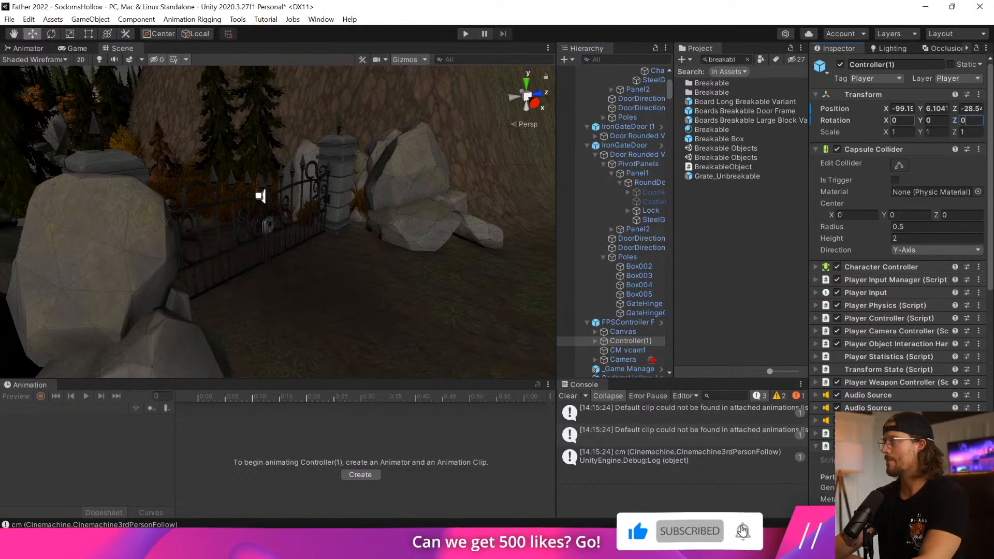
Play-test the level, going through the iron gate and along the path to the boards, and switch to the axe.
click(463, 35)
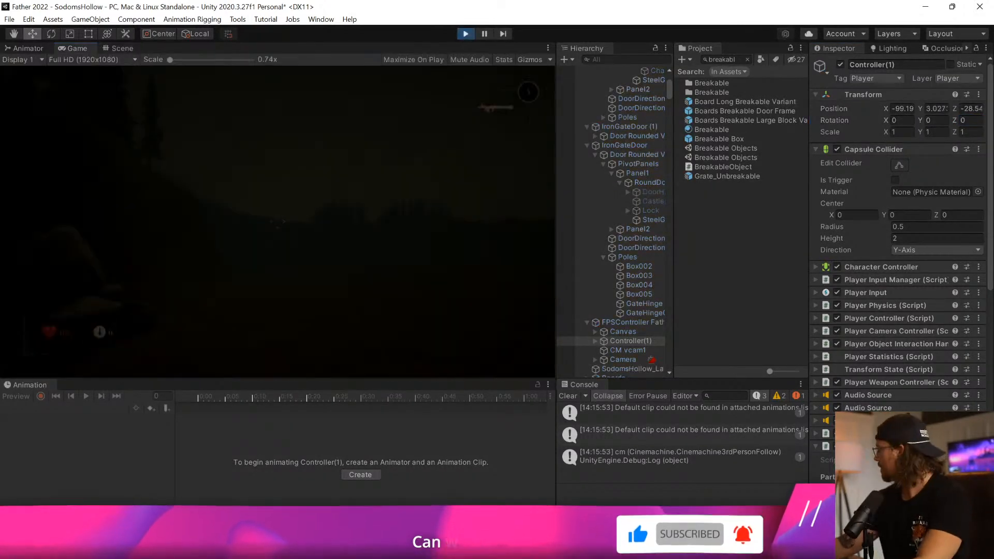
key(w)
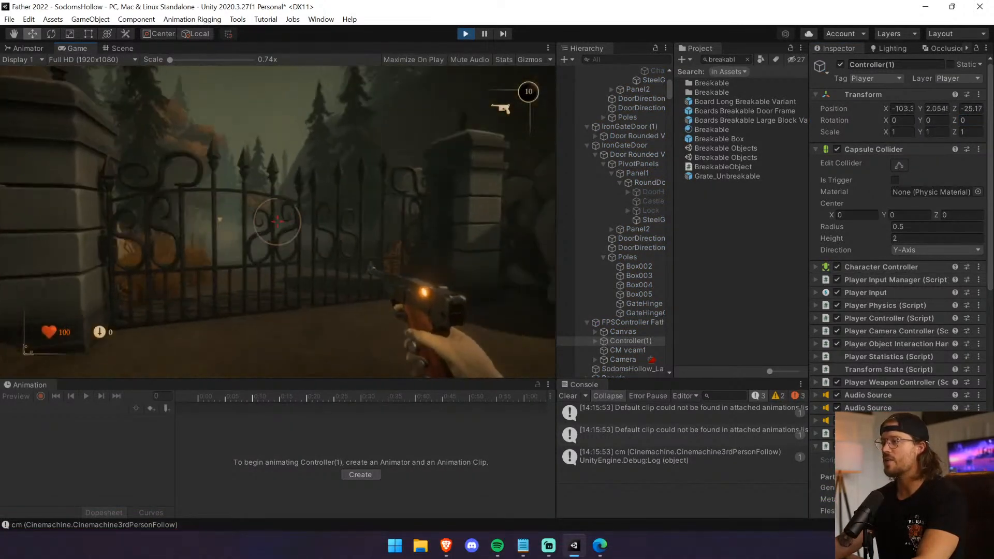
key(w)
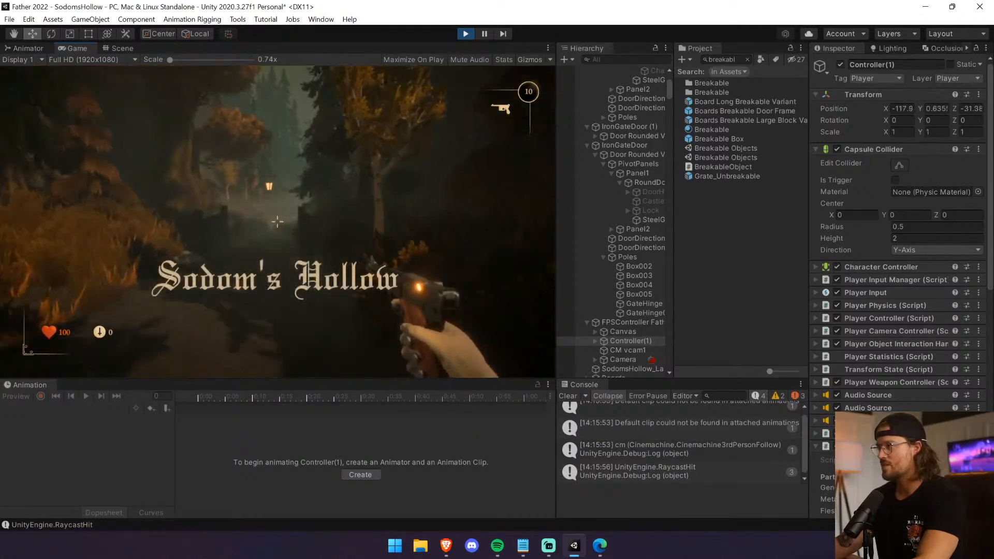
key(w)
key(1)
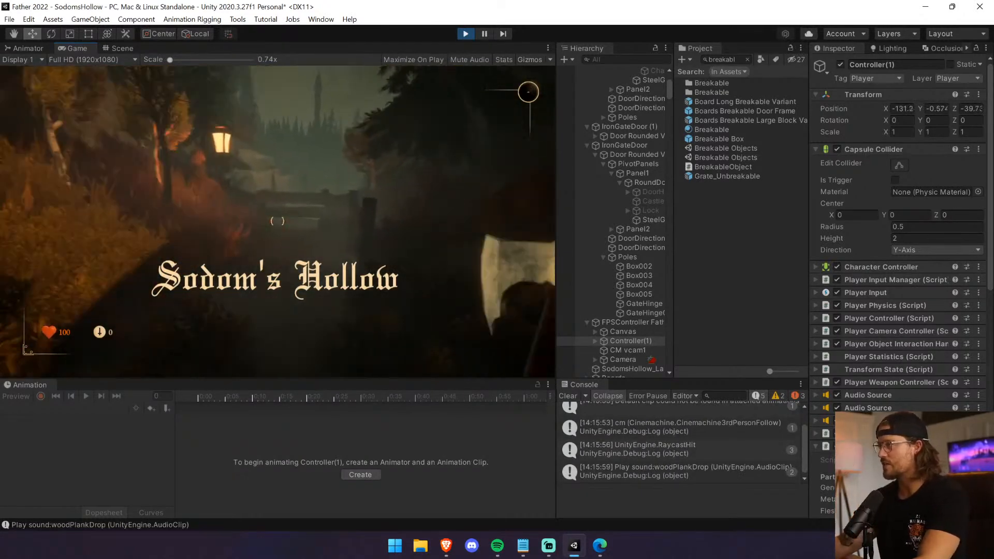
key(w)
Strike the boards with the axe and reset the game view scale to 0.74x.
scroll(277, 222, up, 5)
click(277, 221)
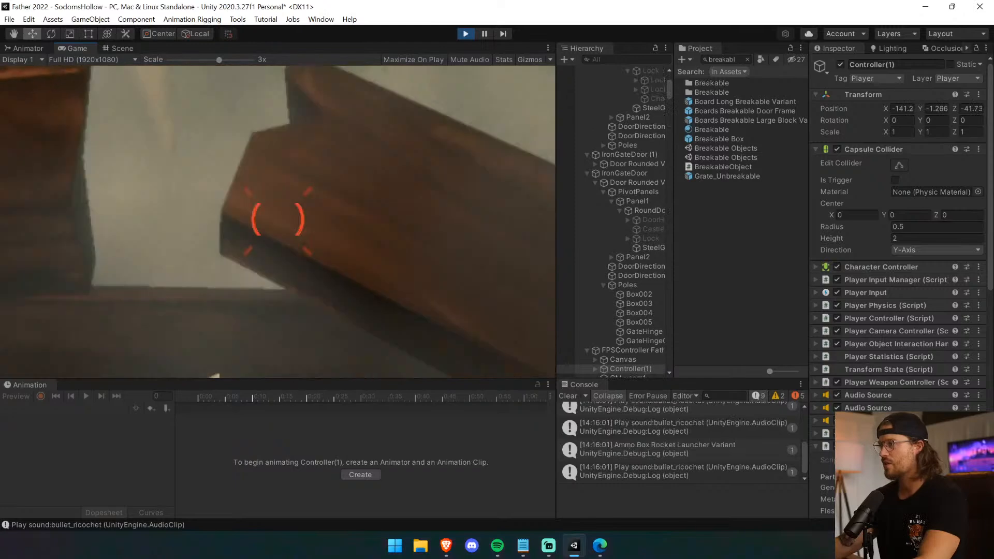
key(Escape)
drag(219, 60, 166, 61)
click(278, 222)
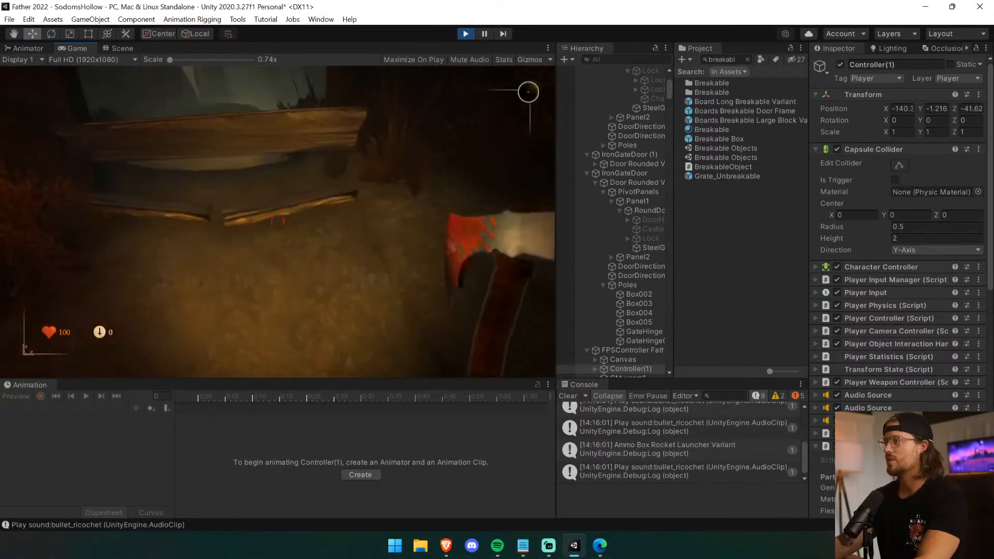
Chop through the remaining board and walk past the blockade to the stone steps.
click(278, 221)
key(w)
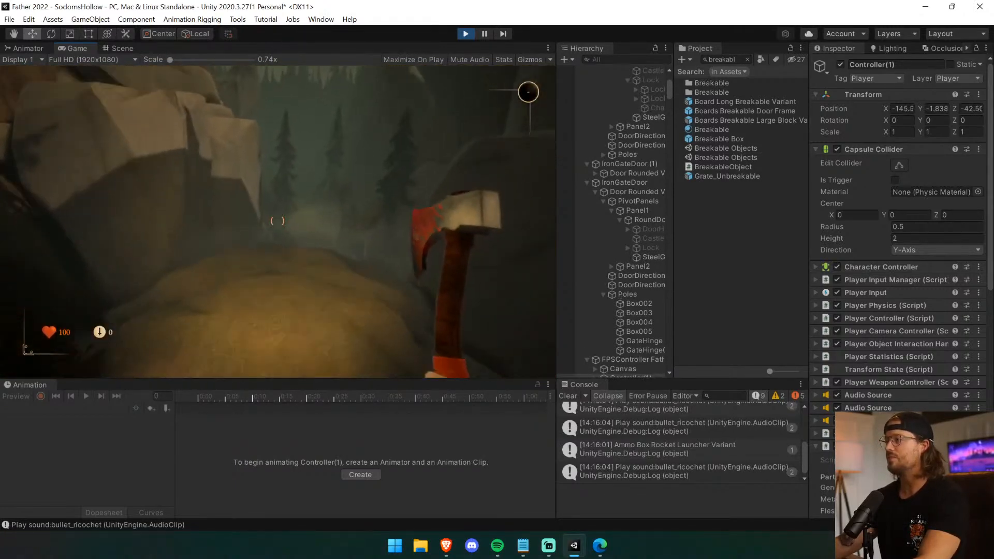
click(277, 221)
key(w)
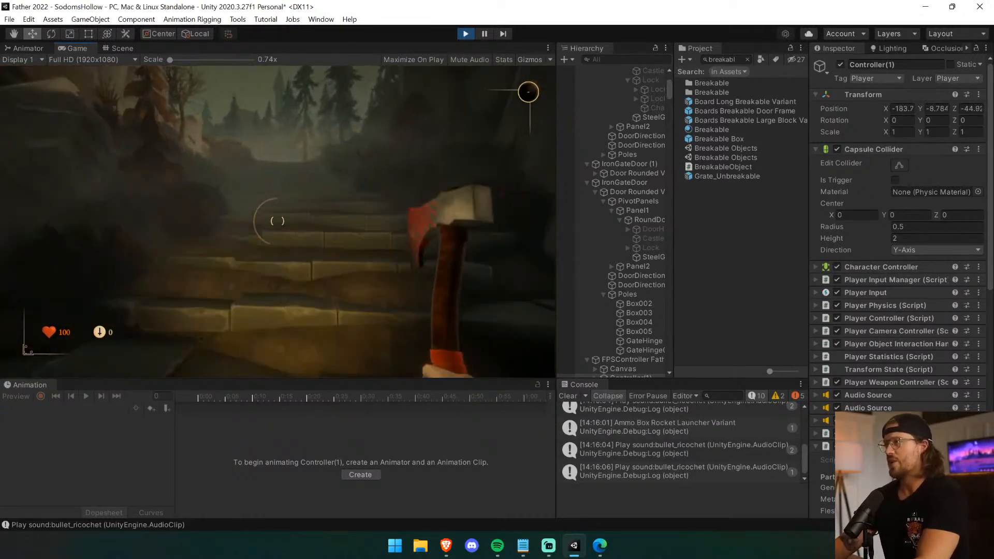
Play-test the route up the stone steps and along the path, and chop the boards in the fence gap with the axe.
key(w)
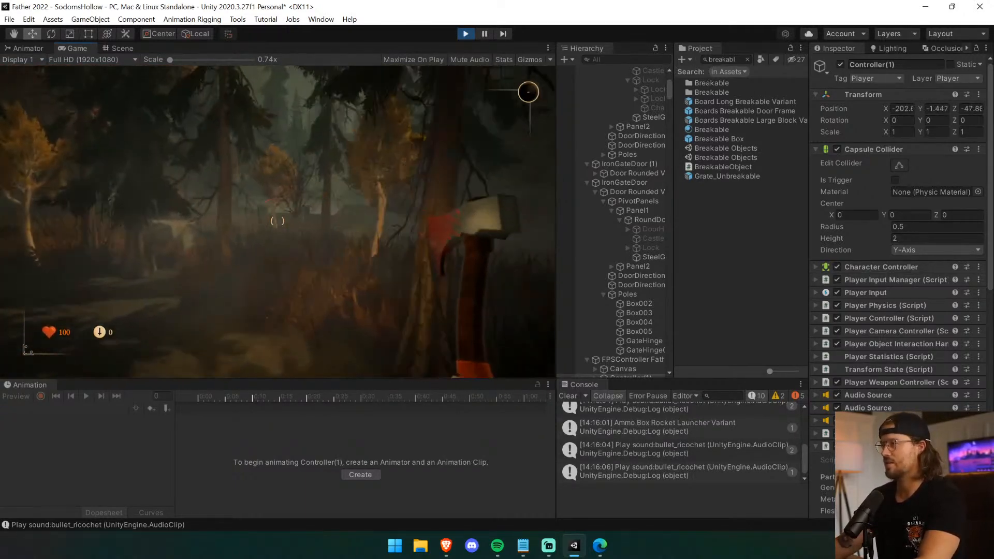
key(w)
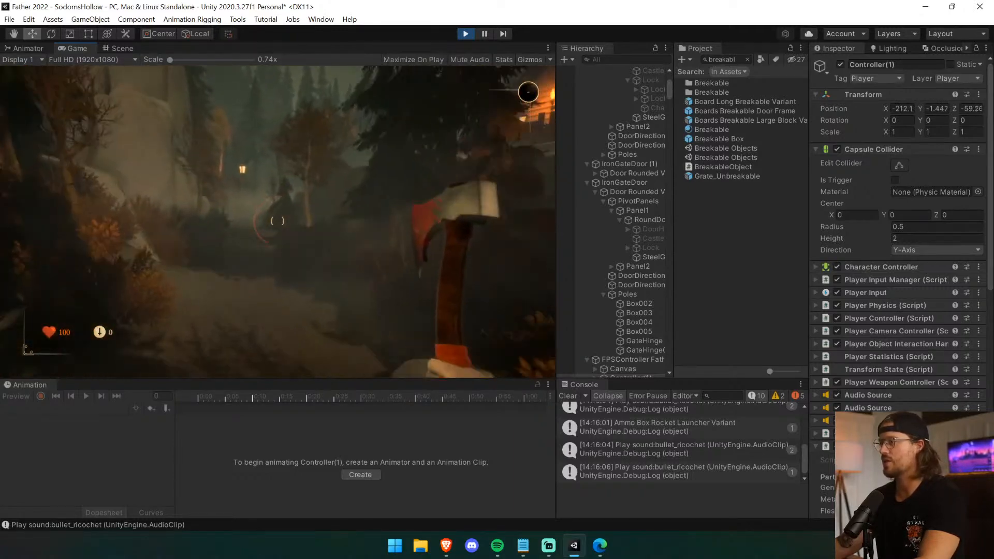
key(w)
click(277, 221)
click(278, 221)
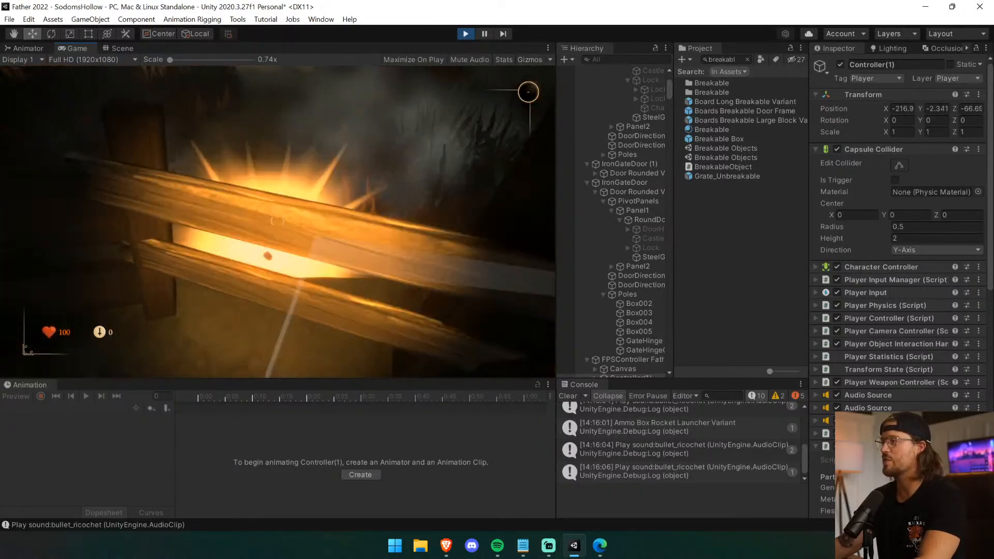
key(w)
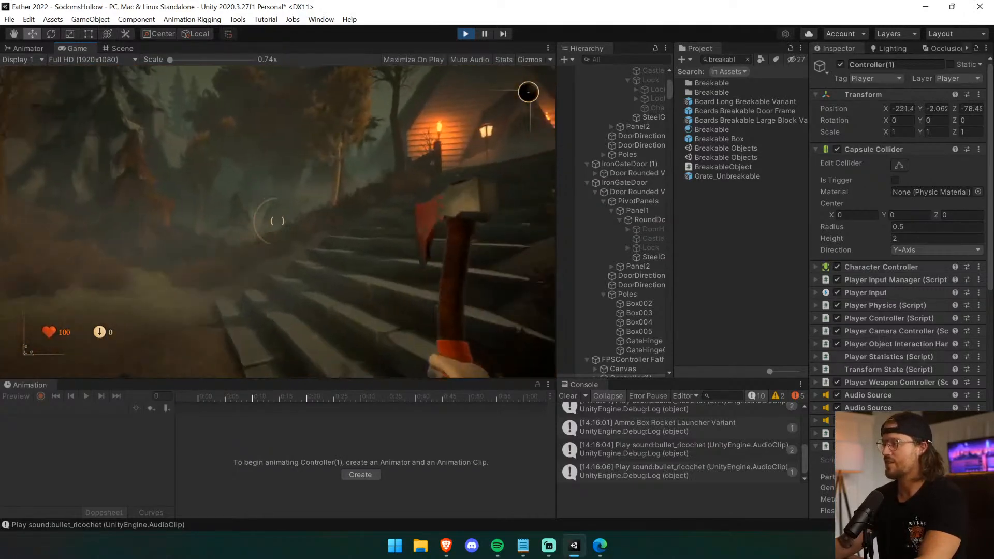
Play-test the walk up to the church door and around to the broken wall opening, and end play mode.
key(w)
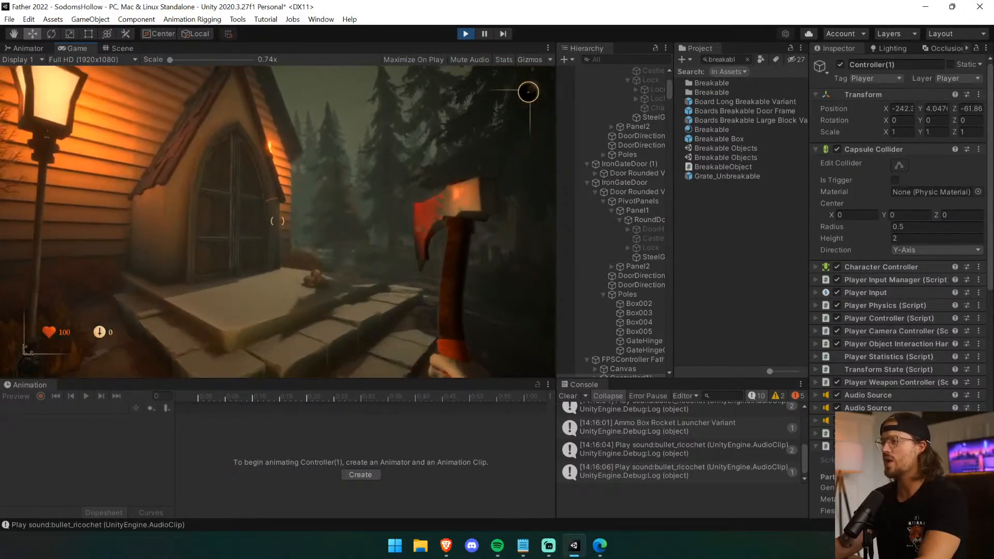
key(w)
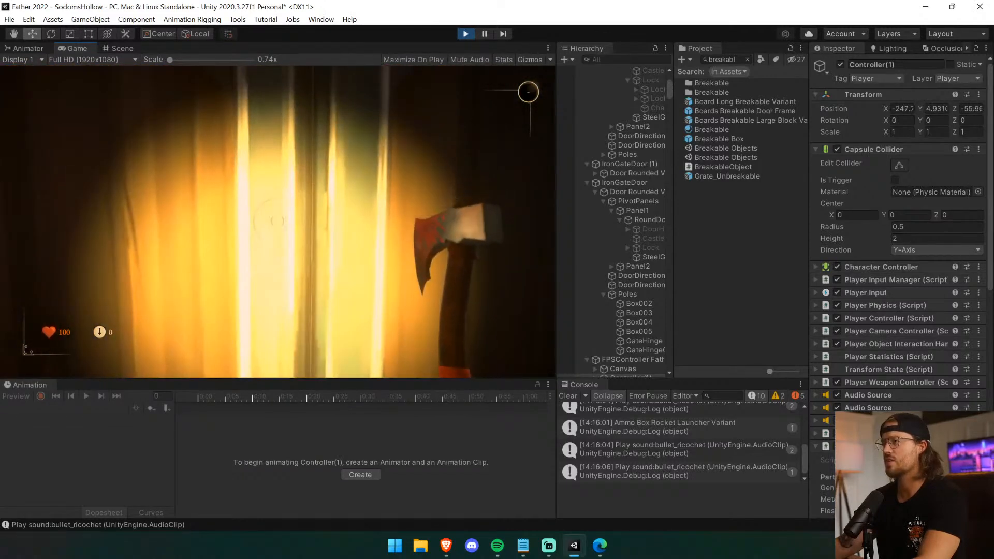
key(s)
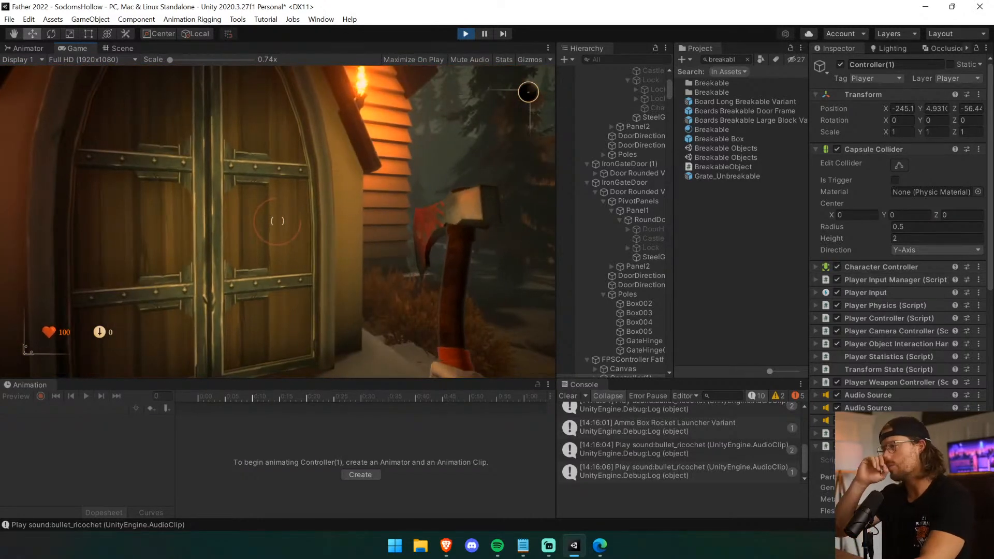
key(w)
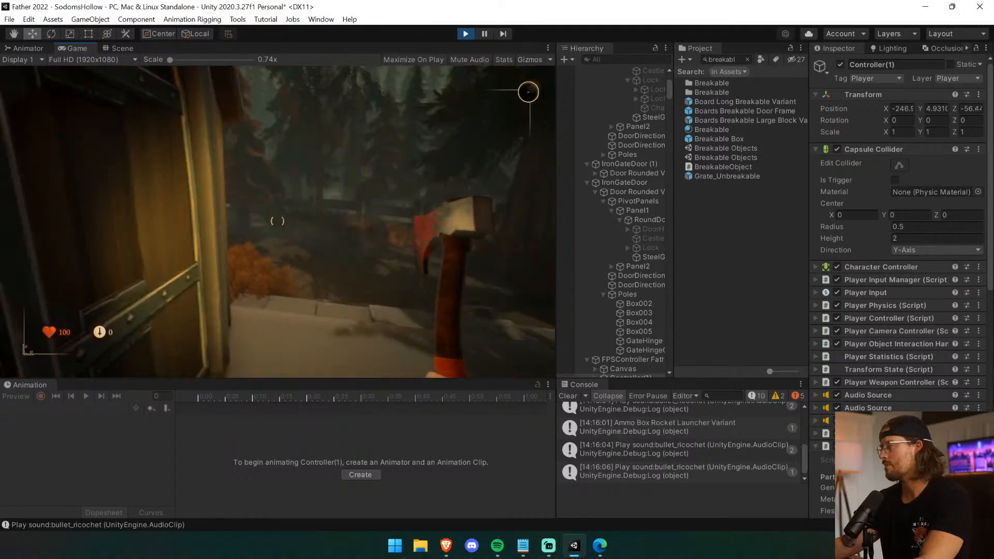
key(w)
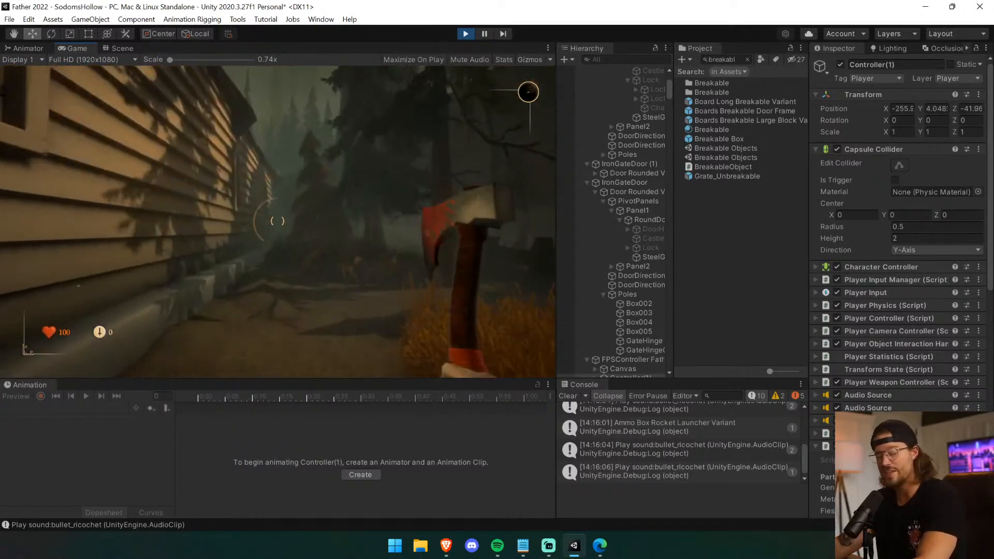
key(w)
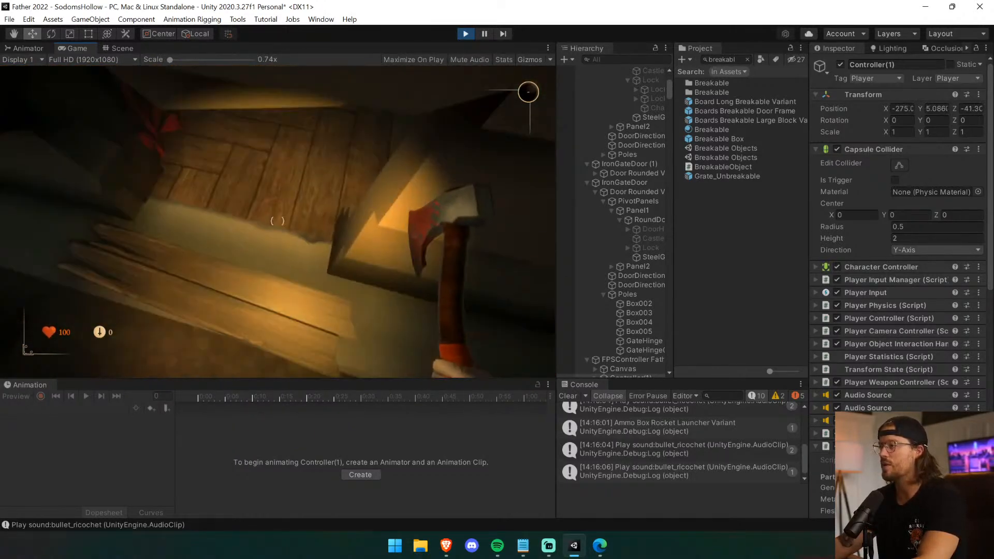
key(w)
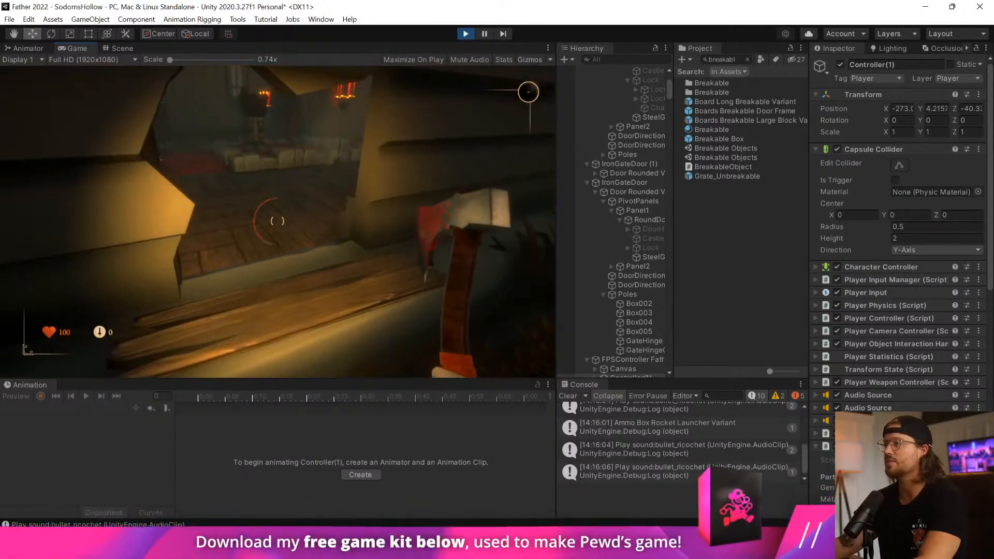
key(Escape)
key(ctrl+p)
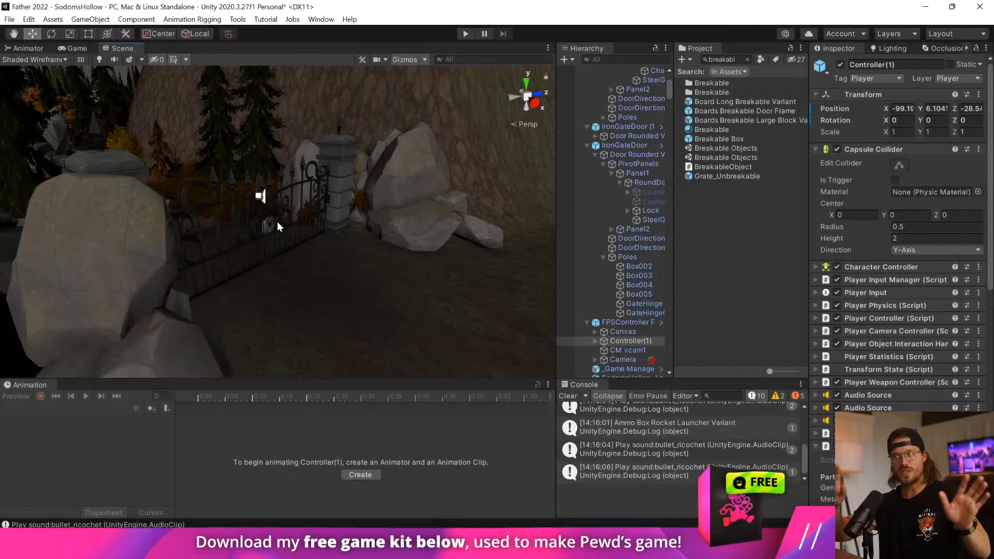
Select the upper breakable board blocking the path and inspect its children in the hierarchy.
right_drag(289, 238, 255, 194)
click(254, 196)
click(588, 70)
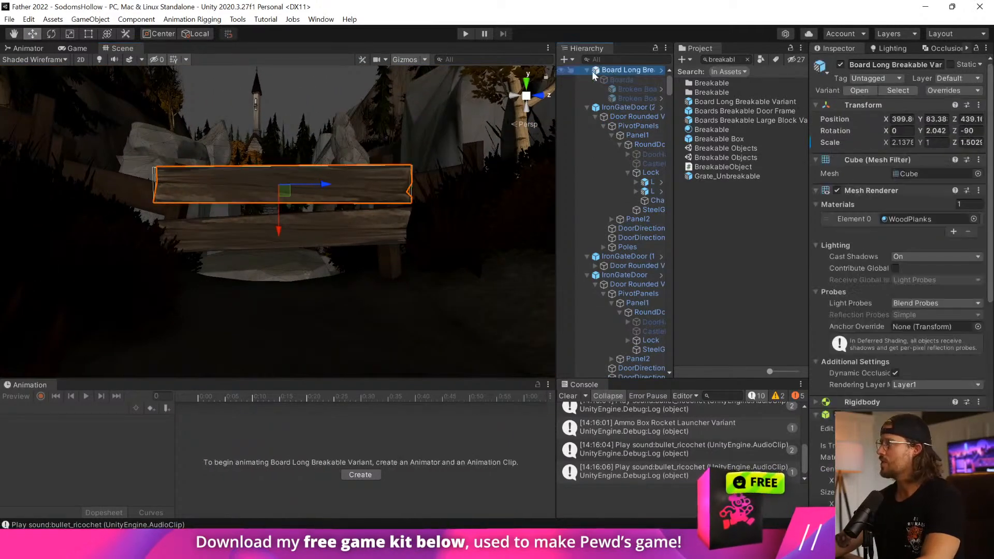
Try to delete Boards (2) at the fence gap from the Church prefab instance, and cancel the restructure dialog.
right_drag(343, 201, 307, 213)
click(331, 222)
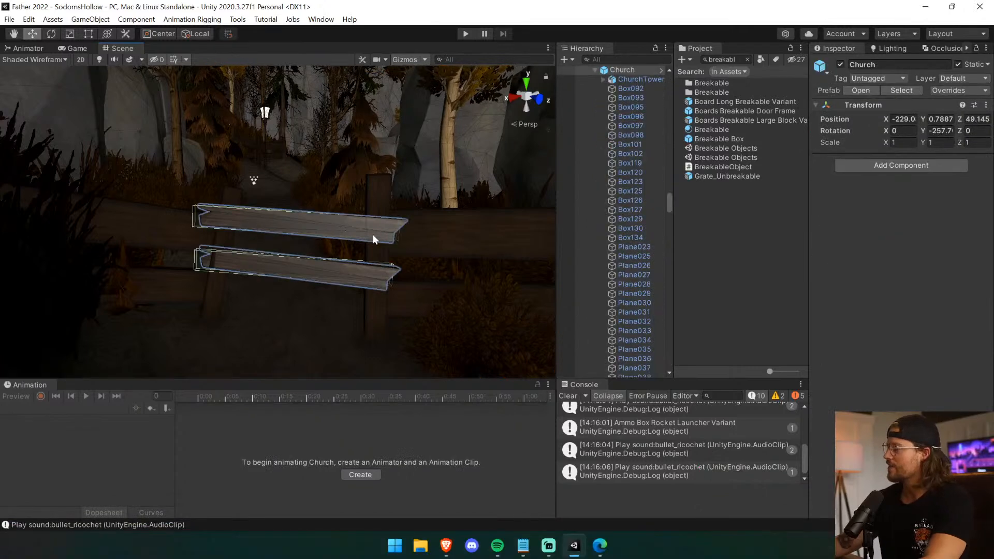
click(598, 70)
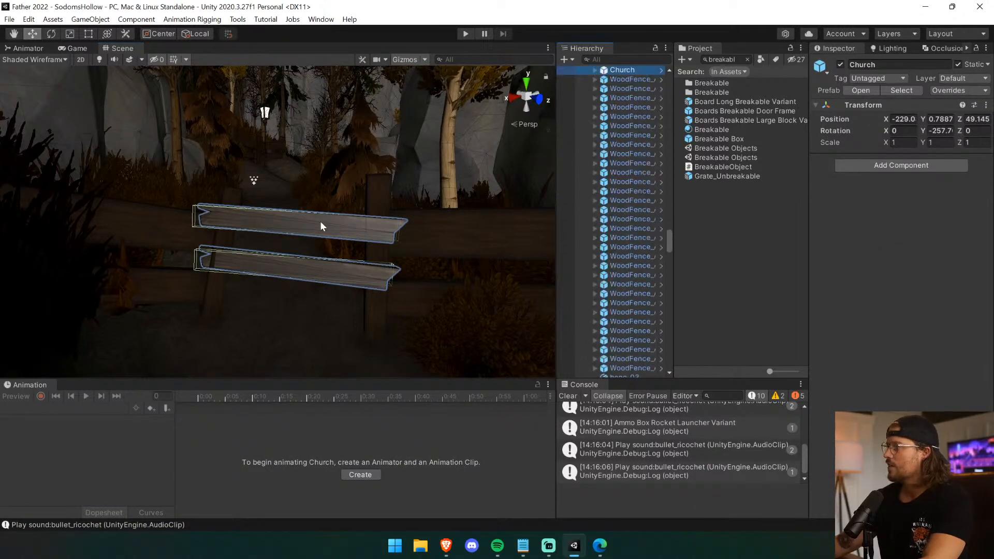
click(320, 221)
click(621, 242)
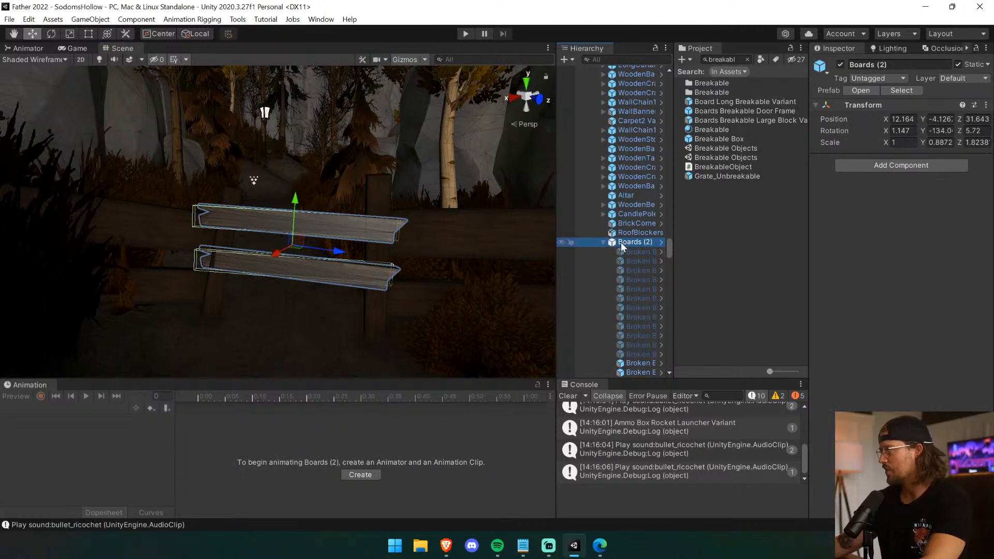
right_click(620, 242)
click(692, 176)
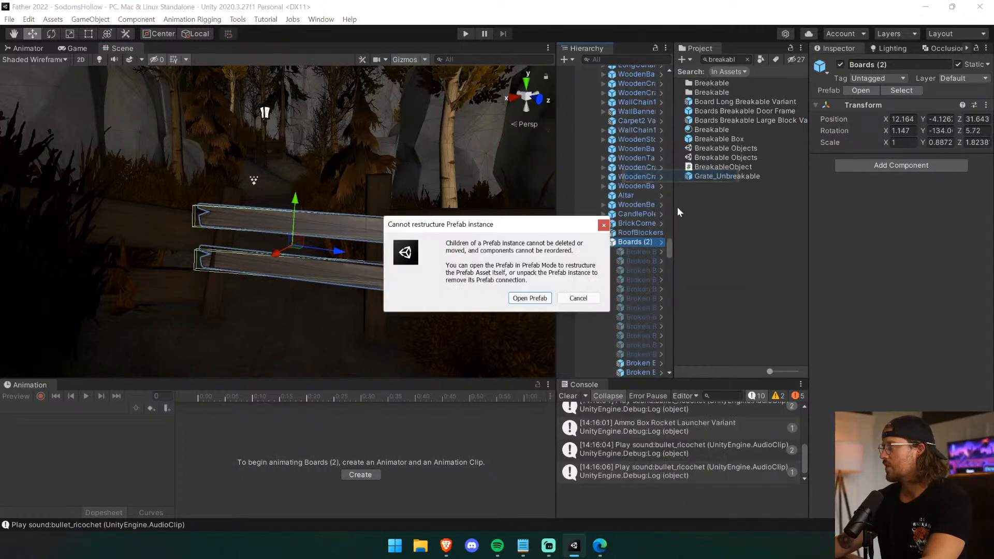
click(575, 295)
Look through the Church children in the hierarchy, collapsing Boards (2) and selecting ChurchDoor.
scroll(635, 260, up, 2)
scroll(635, 260, up, 5)
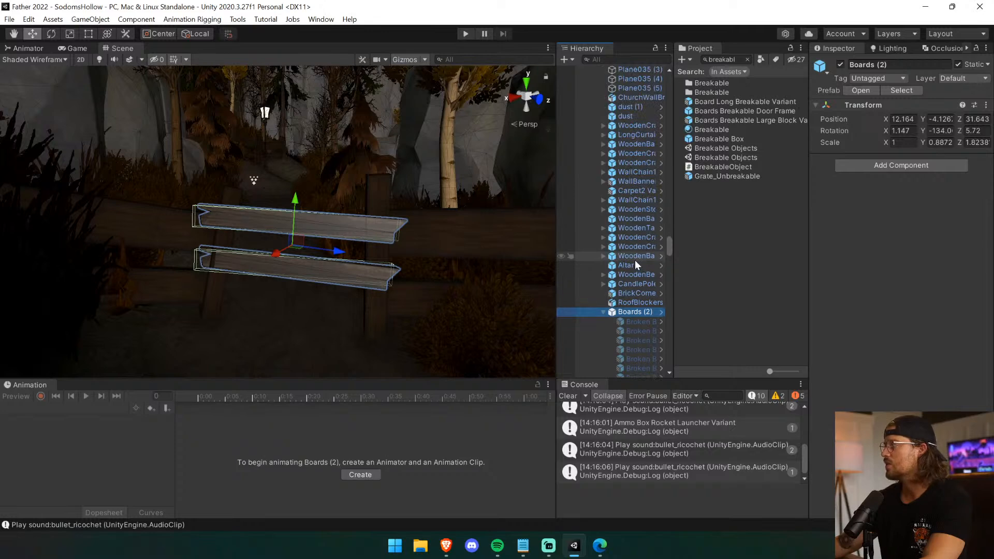
scroll(636, 312, down, 3)
click(637, 304)
click(616, 313)
click(605, 313)
scroll(606, 309, up, 10)
scroll(607, 305, up, 5)
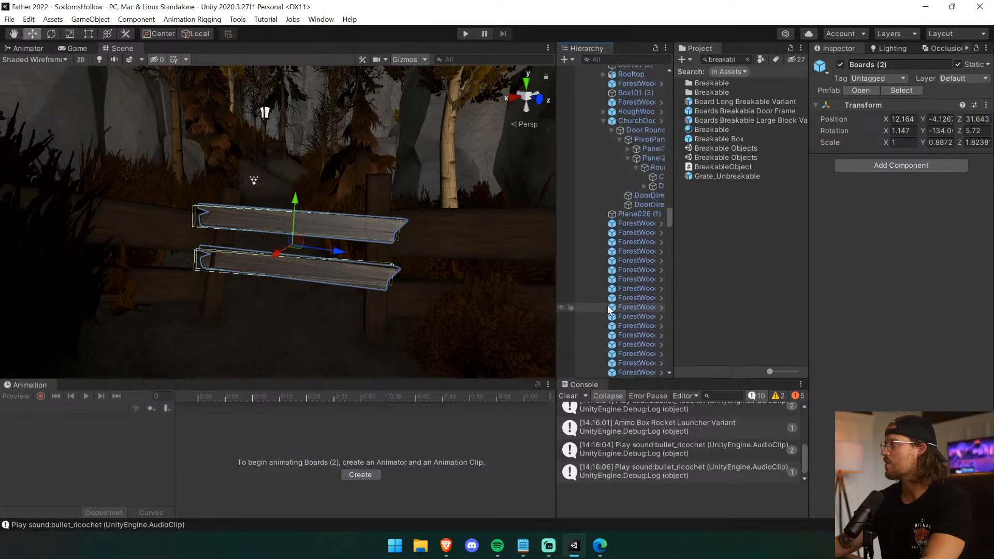
click(603, 156)
click(631, 155)
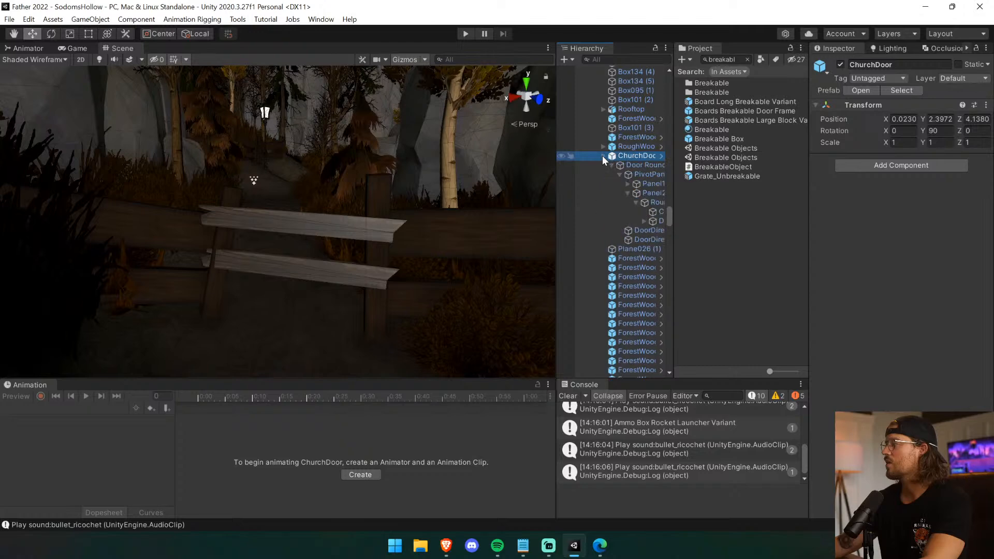
Select the Church through its boards at the fence gap and open its prefab for editing in context.
click(279, 234)
click(296, 222)
scroll(611, 138, up, 4)
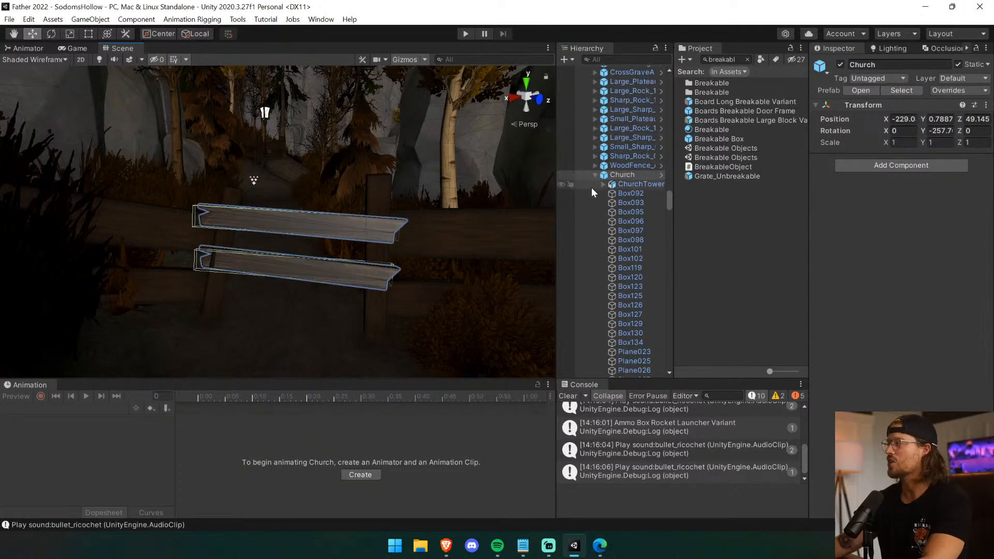
scroll(599, 185, down, 8)
scroll(606, 194, up, 10)
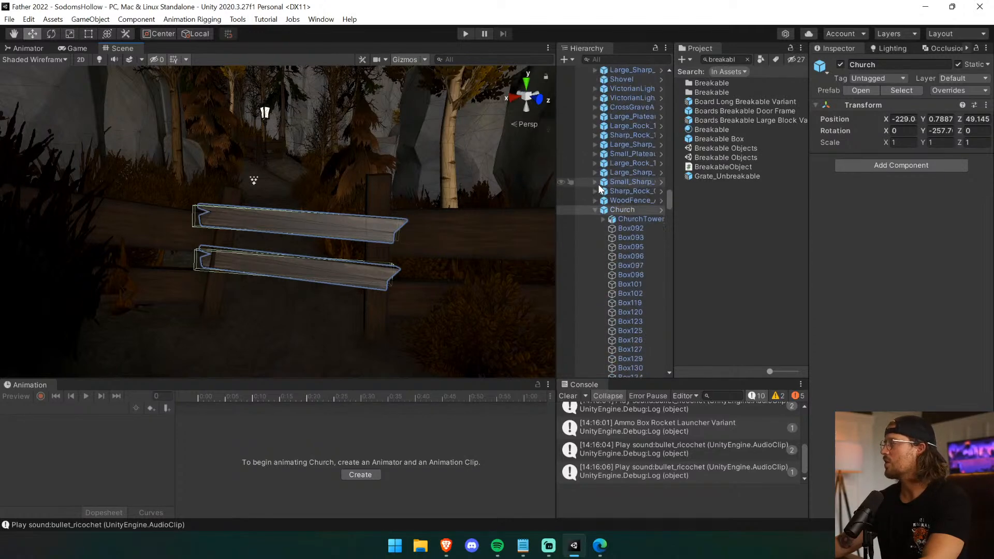
click(660, 280)
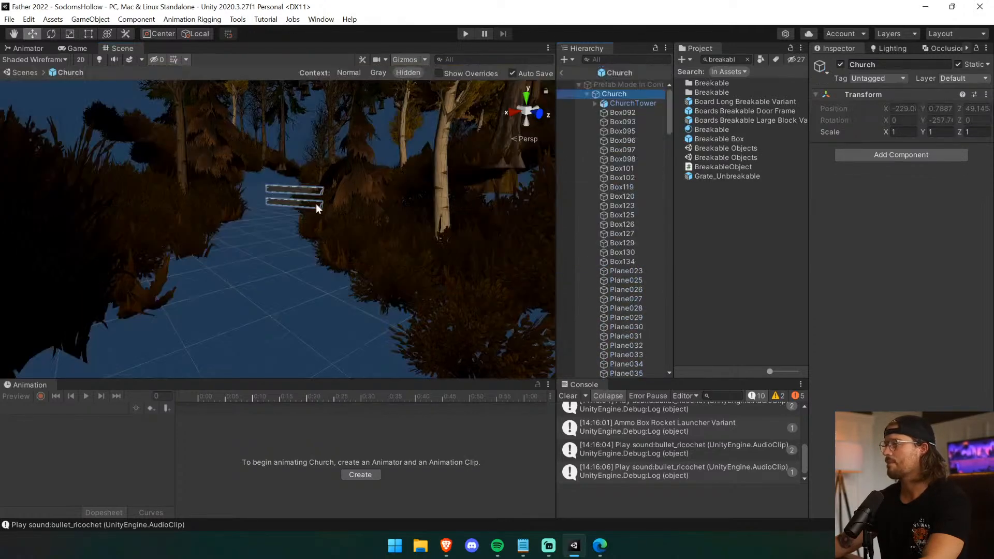
Delete Boards (2) at the fence gap from the Church prefab.
right_drag(310, 203, 304, 310)
click(299, 284)
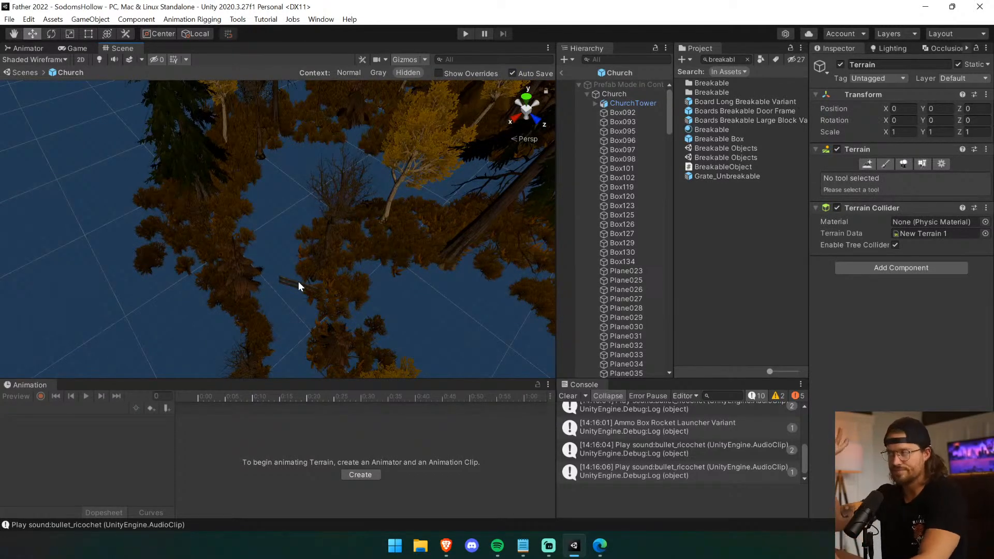
click(305, 286)
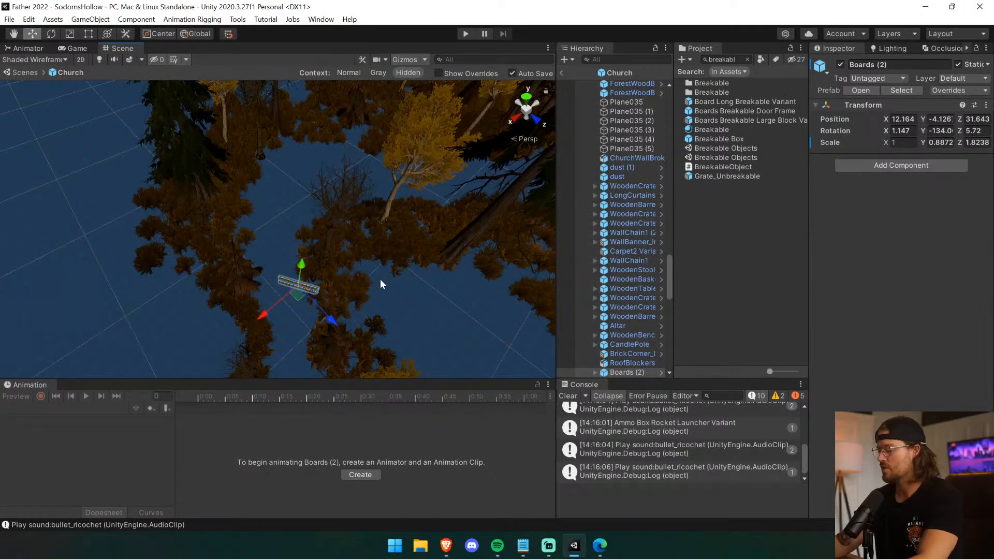
key(Delete)
Return from the Church prefab to the scene and delete the Boards (2) covering the hole in the church wall.
right_drag(384, 279, 280, 158)
key(w)
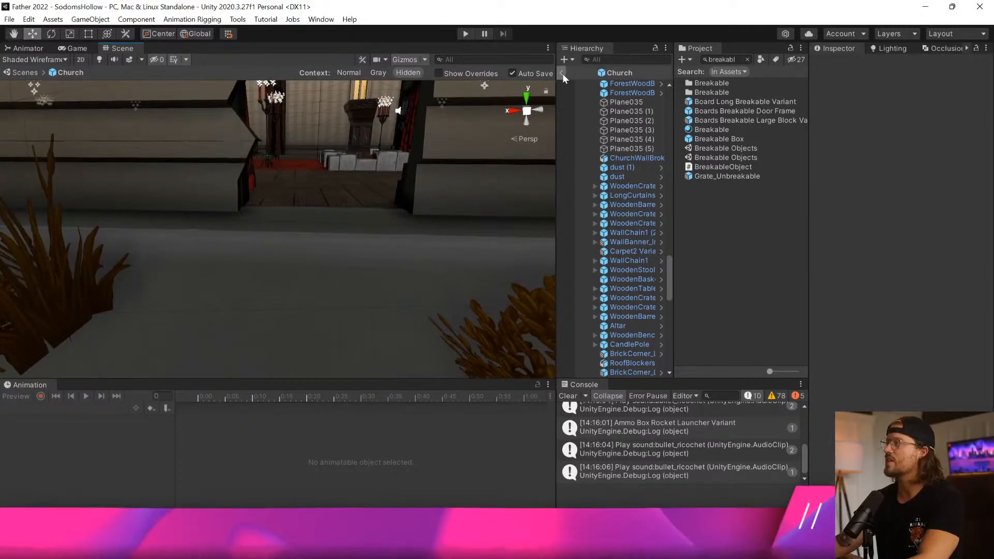
click(563, 73)
right_drag(266, 250, 282, 194)
click(282, 195)
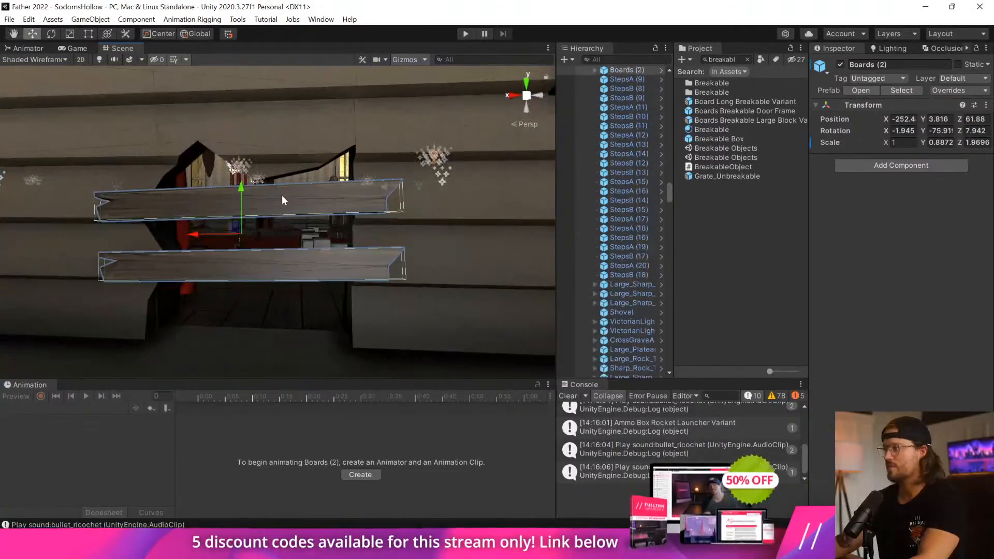
key(x)
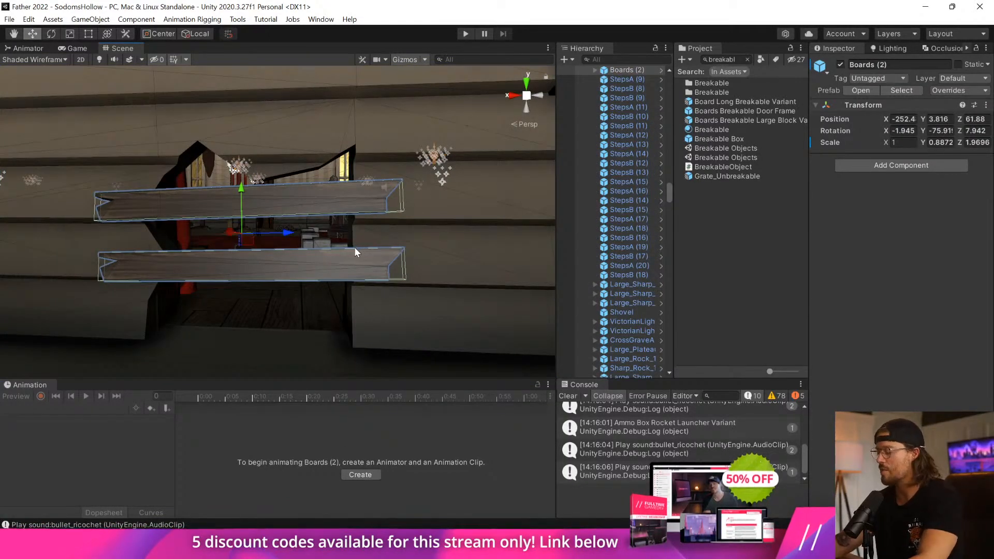
key(Delete)
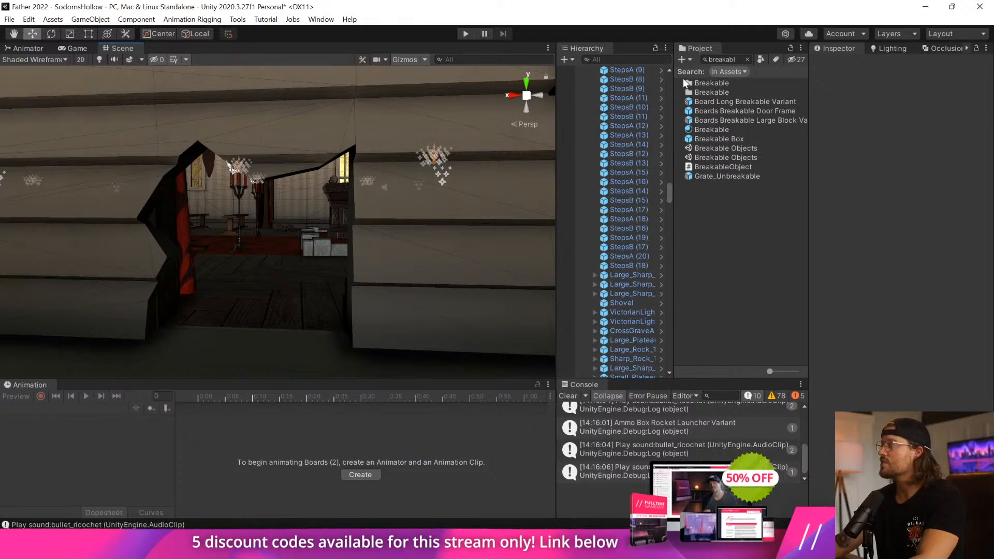
Place a Board Long Breakable Variant at the church wall hole and rotate it to lie horizontally across the opening.
click(717, 102)
drag(273, 262, 275, 317)
drag(298, 272, 162, 240)
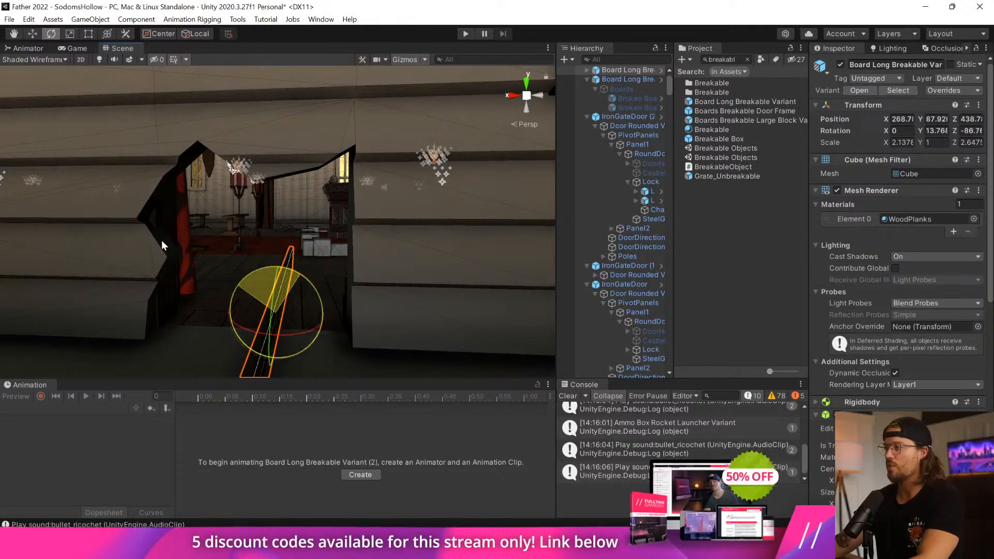
drag(246, 329, 371, 325)
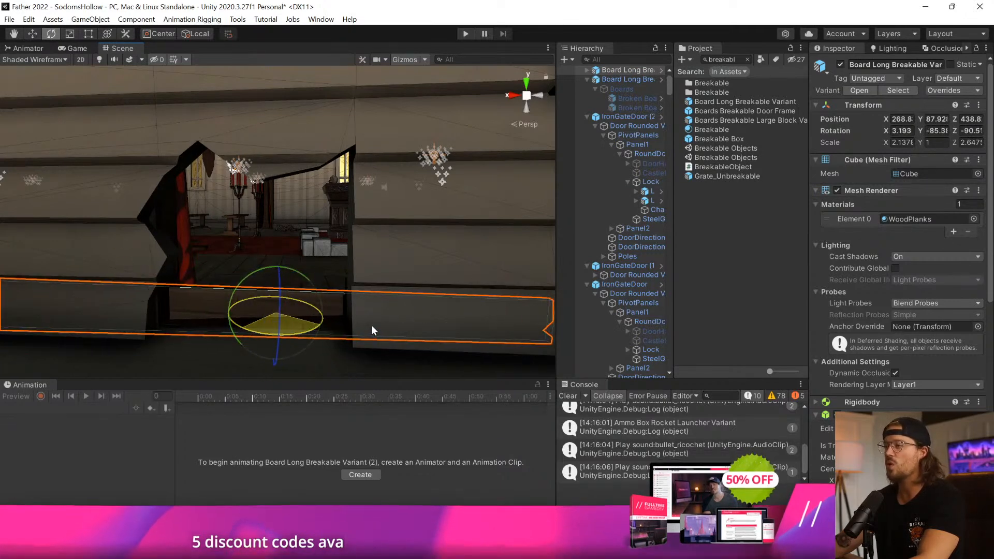
Raise the board across the wall hole to about Y 89.39 and rotate it to about -78.31 on Y to follow the wall.
click(34, 34)
right_drag(235, 290, 381, 330)
drag(455, 338, 506, 398)
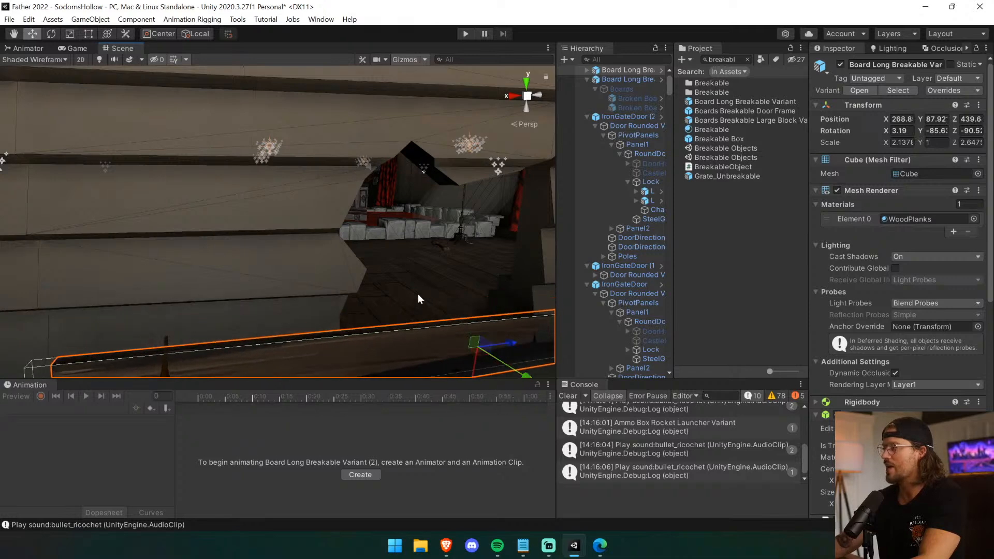
right_drag(418, 296, 383, 252)
drag(384, 253, 366, 155)
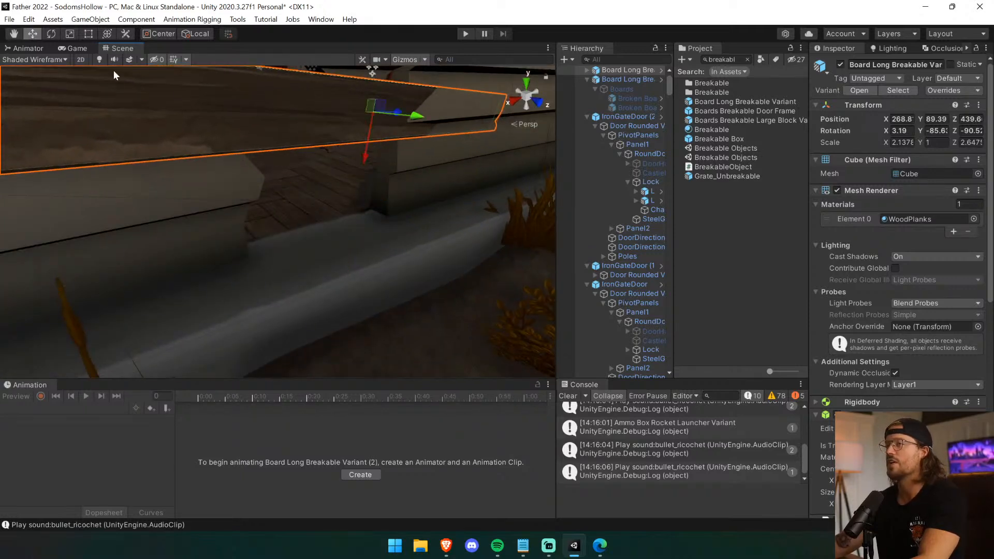
click(54, 32)
drag(471, 129, 396, 117)
Shorten the board to a Z scale of about 1.132 and duplicate it, placing the copy below the first across the hole.
right_drag(396, 117, 316, 228)
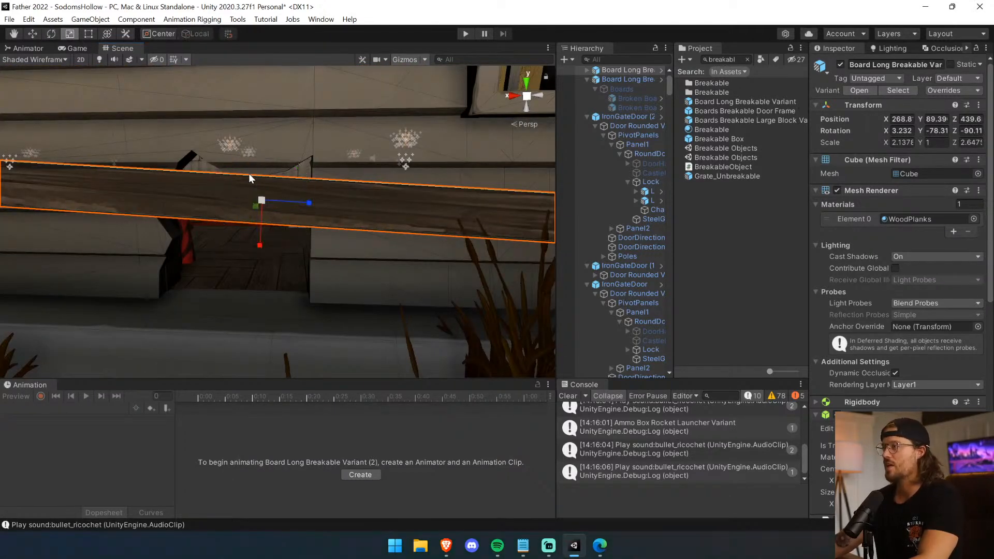
drag(309, 208, 238, 311)
key(ctrl+d)
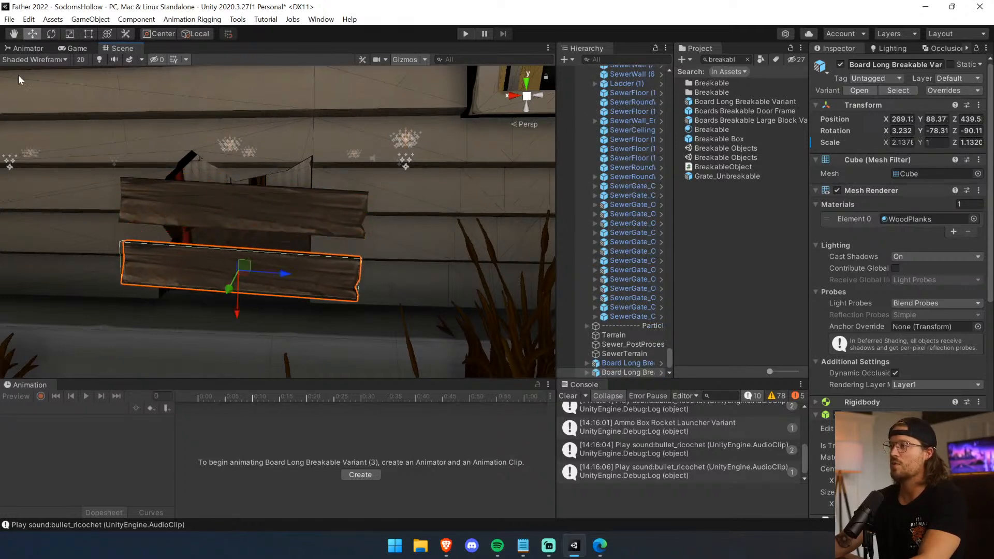
Flip the lower board at the church wall hole to about 175.85 on X and align it across the opening.
drag(222, 230, 490, 212)
right_drag(490, 212, 408, 238)
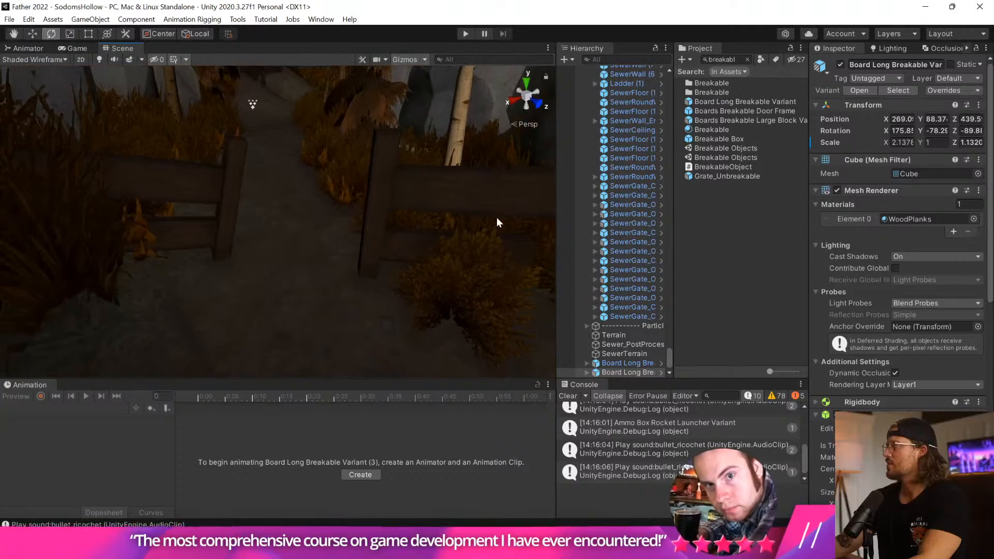
Place a Board Long Breakable Variant at the fence gap on the path, shorten it to about 1.09 on Z, and stand it on edge across the gap.
drag(740, 102, 336, 246)
click(70, 33)
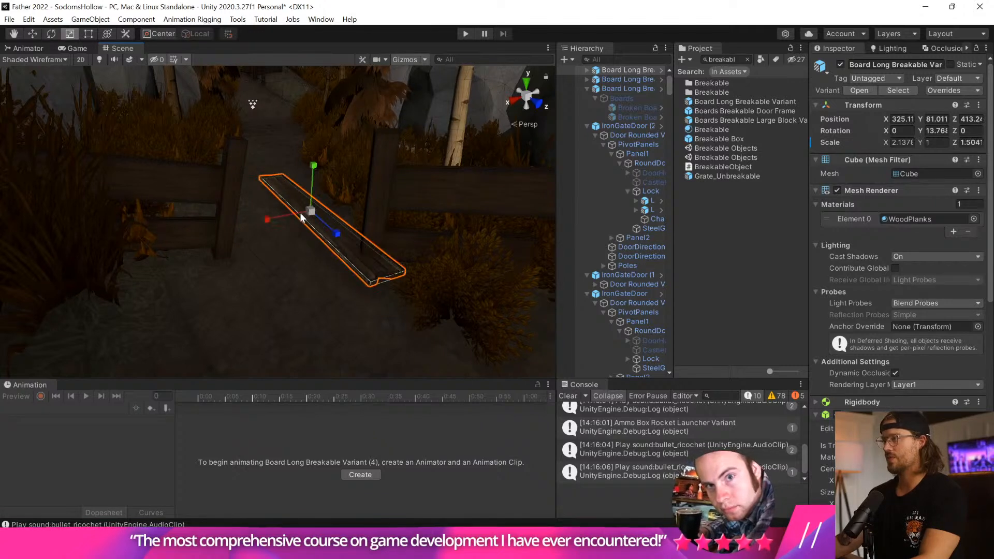
click(53, 34)
drag(282, 195, 424, 247)
click(34, 34)
drag(312, 229, 316, 281)
drag(369, 266, 347, 266)
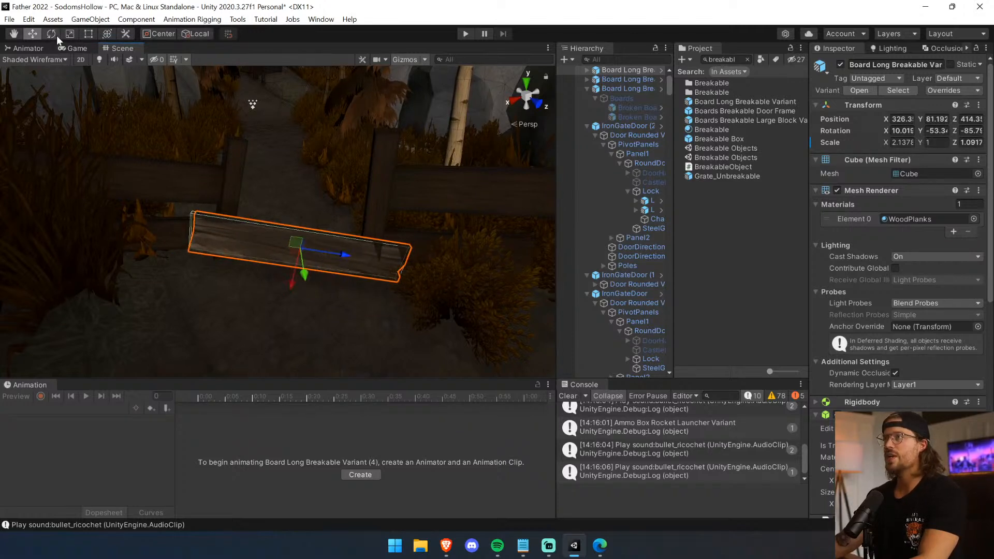
Rotate the fence-gap board to about -51.92 on Y, shorten it to 0.960 on Z, and raise it to about Y 82.23.
drag(331, 265, 309, 264)
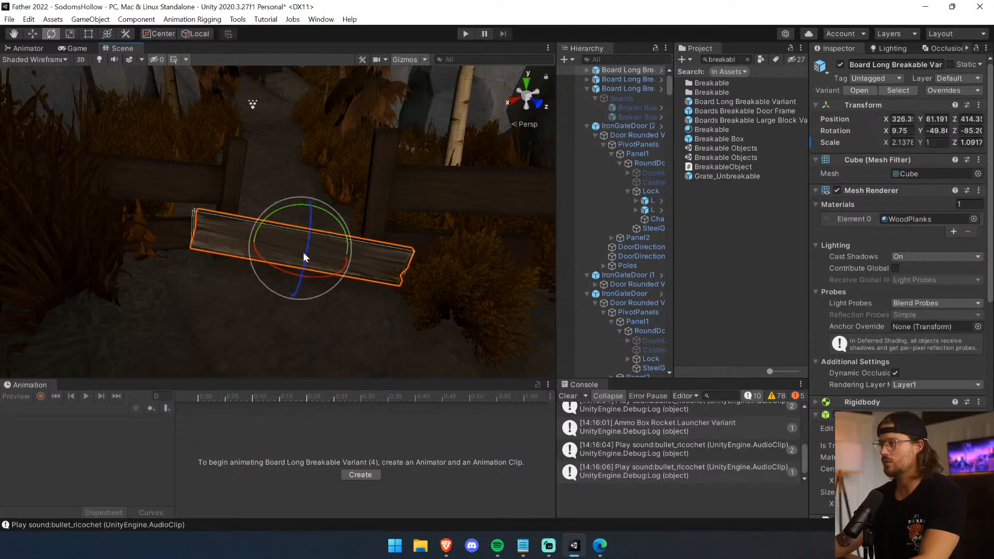
drag(338, 257, 279, 272)
alt+drag(136, 197, 276, 197)
drag(321, 156, 315, 165)
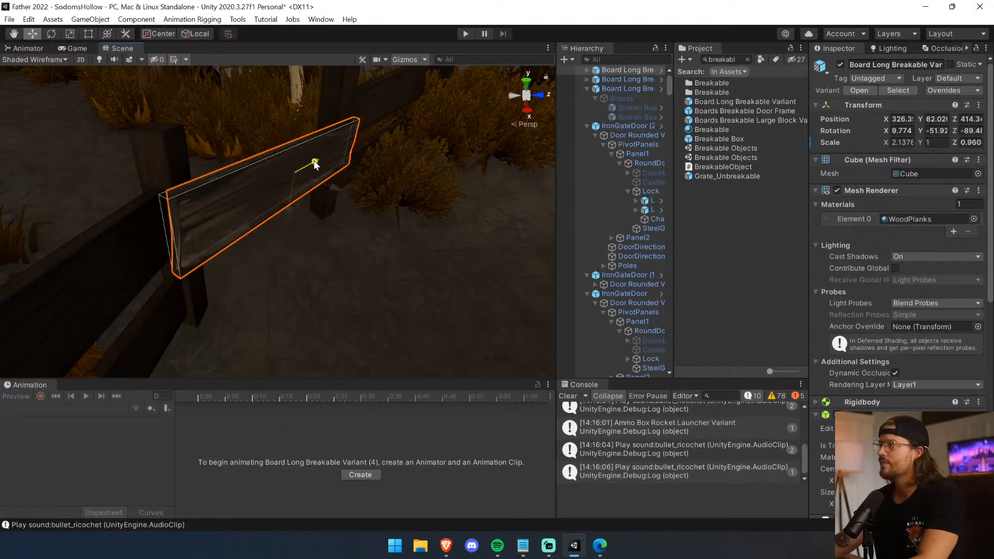
drag(288, 207, 286, 190)
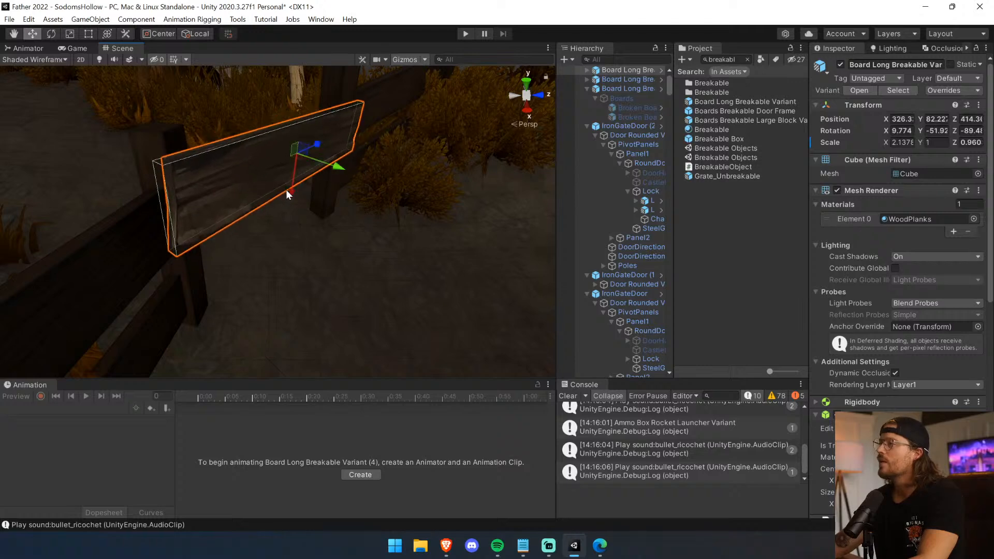
Tilt the fence-gap board to about 1.99 on X and lower it to about Y 81.96 between the posts.
right_drag(306, 156, 198, 129)
middle_drag(360, 176, 335, 181)
key(f)
middle_drag(306, 219, 346, 211)
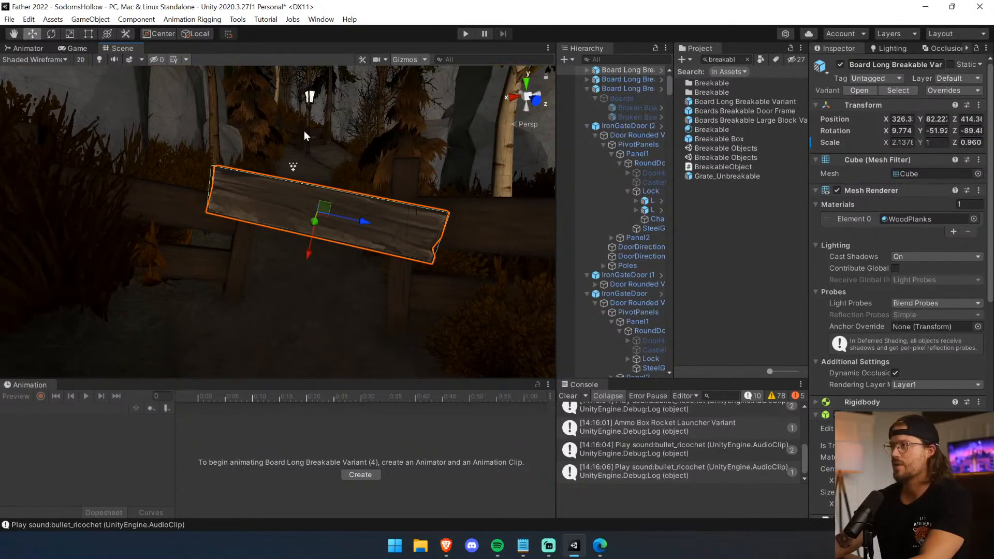
drag(365, 222, 315, 278)
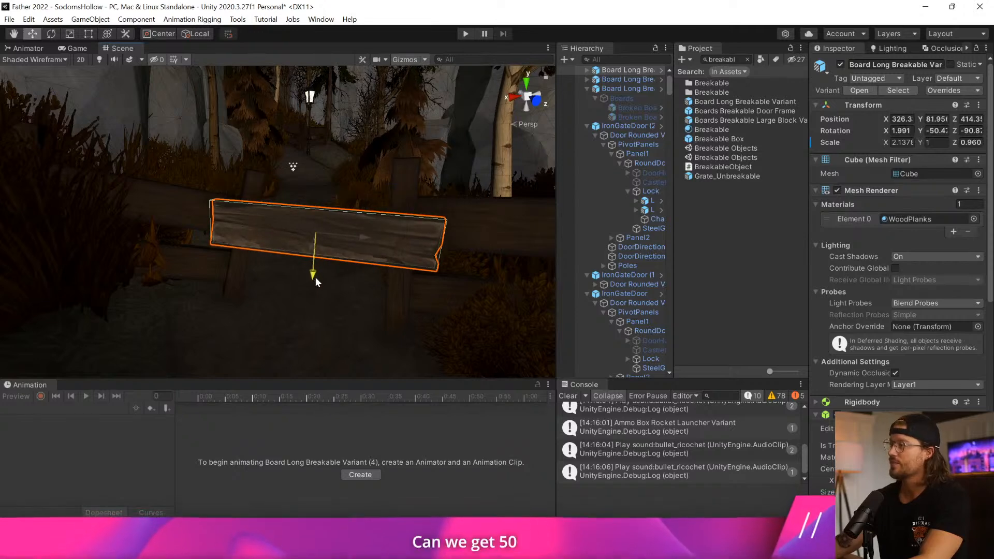
Adjust the fence-gap board to a Z scale of 0.833 and shift it along its length to span both posts.
click(69, 34)
right_drag(282, 264, 350, 267)
drag(411, 206, 403, 207)
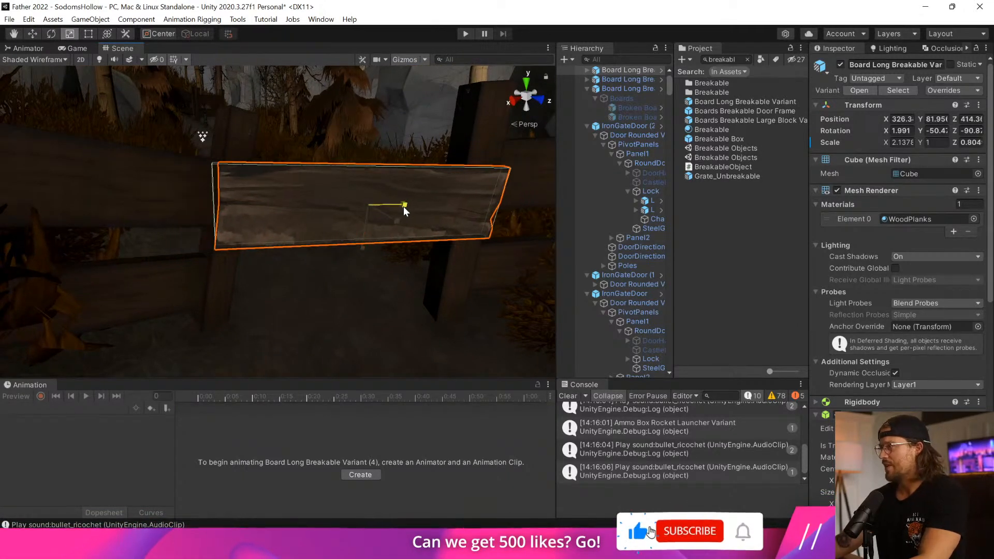
click(33, 34)
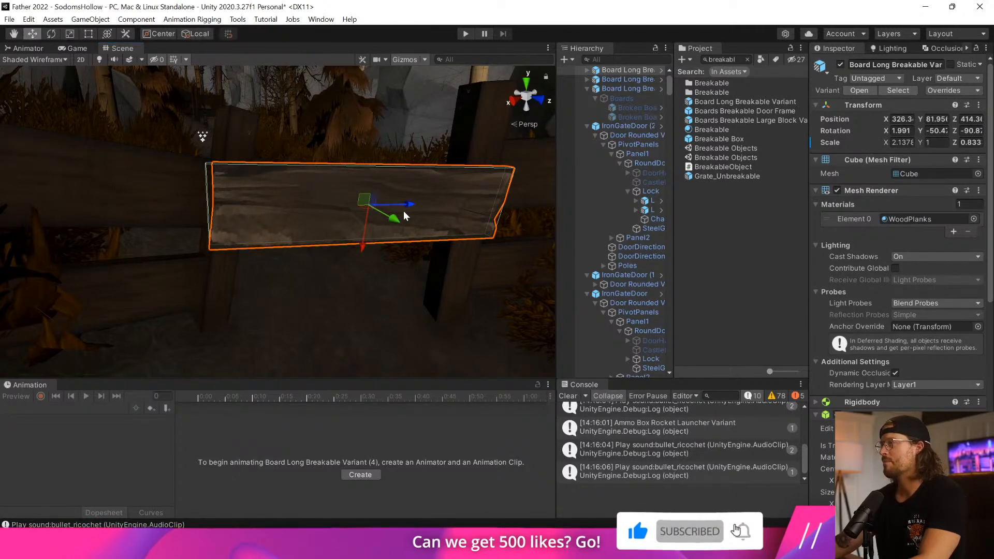
drag(407, 208, 396, 211)
Duplicate the fence-gap board, place the copy below it at about Y 81.16, and flip it to about -221.6 on Y.
key(ctrl+d)
drag(366, 253, 387, 317)
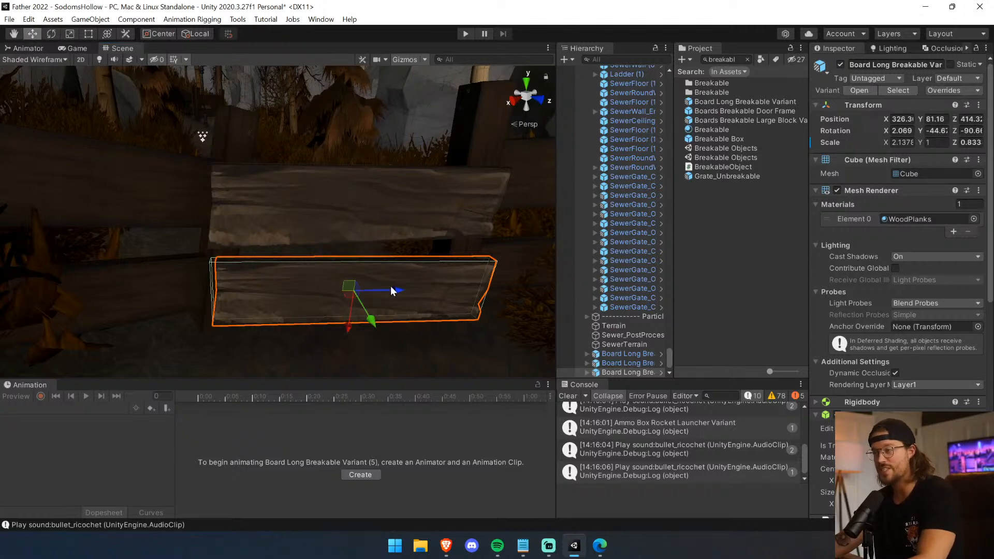
drag(406, 287, 548, 339)
click(54, 36)
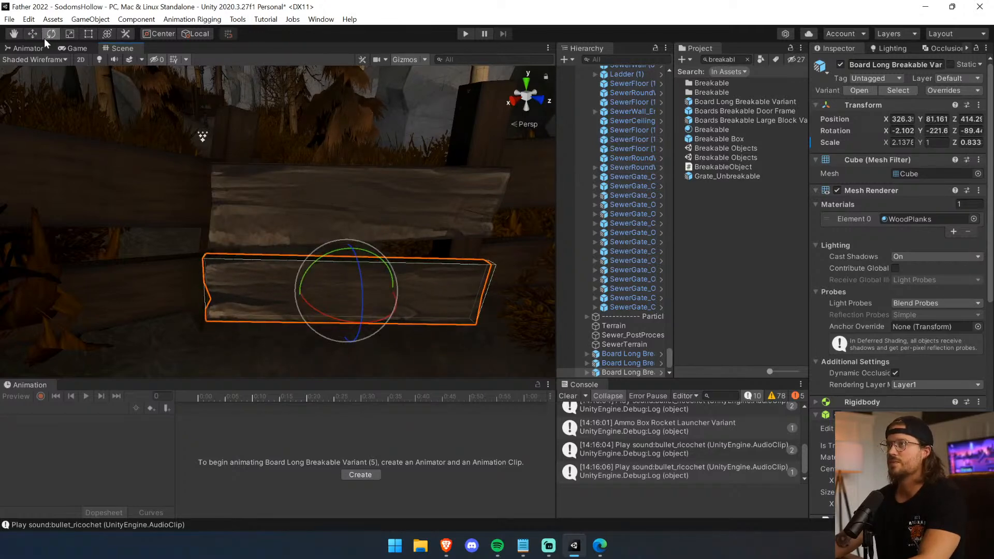
Nudge the lower fence-gap board into line with the posts and save the scene.
key(w)
key(f)
drag(290, 229, 251, 251)
key(ctrl+s)
Select the upper board across the fence gap and raise it to about Y 82.30.
right_drag(273, 243, 224, 162)
key(w)
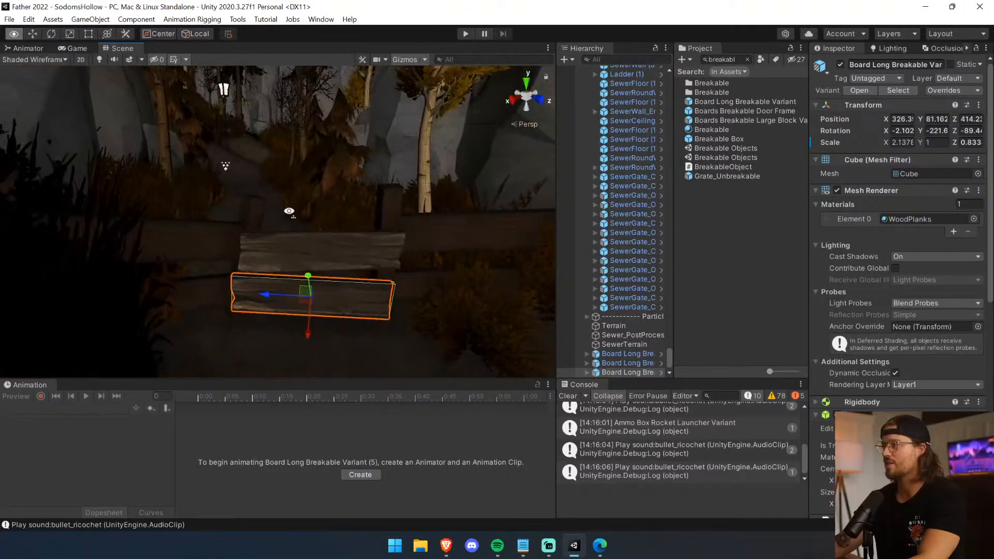
click(321, 250)
click(321, 246)
drag(319, 291, 316, 262)
Start play-testing the scene, switch to the pistol, and open the iron gate on the path.
right_drag(316, 262, 429, 207)
key(w)
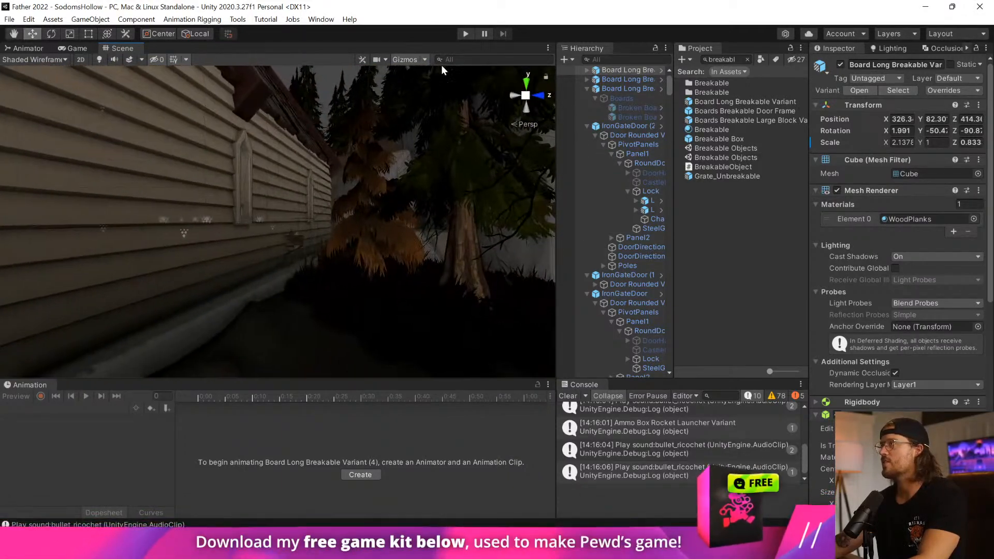
click(461, 33)
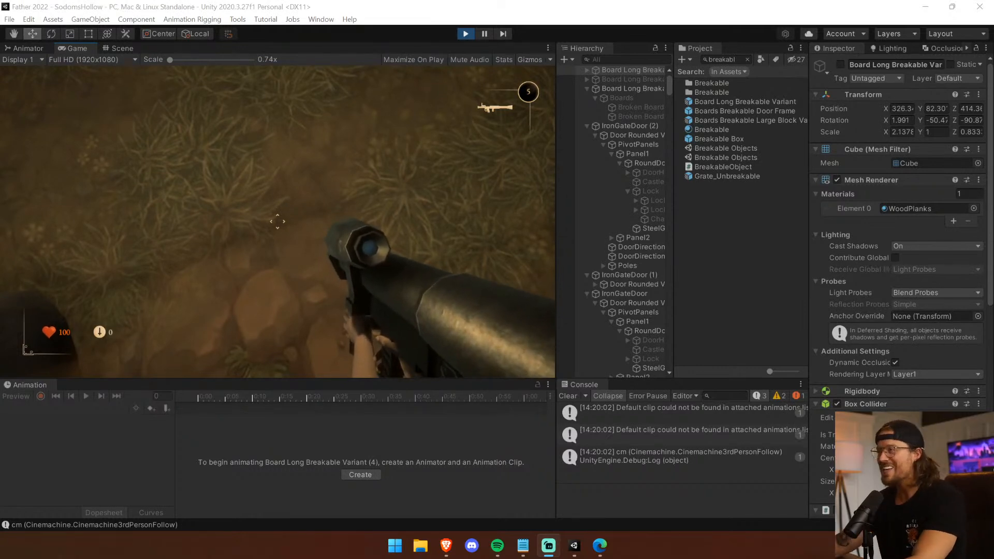
click(394, 244)
scroll(277, 222, down, 2)
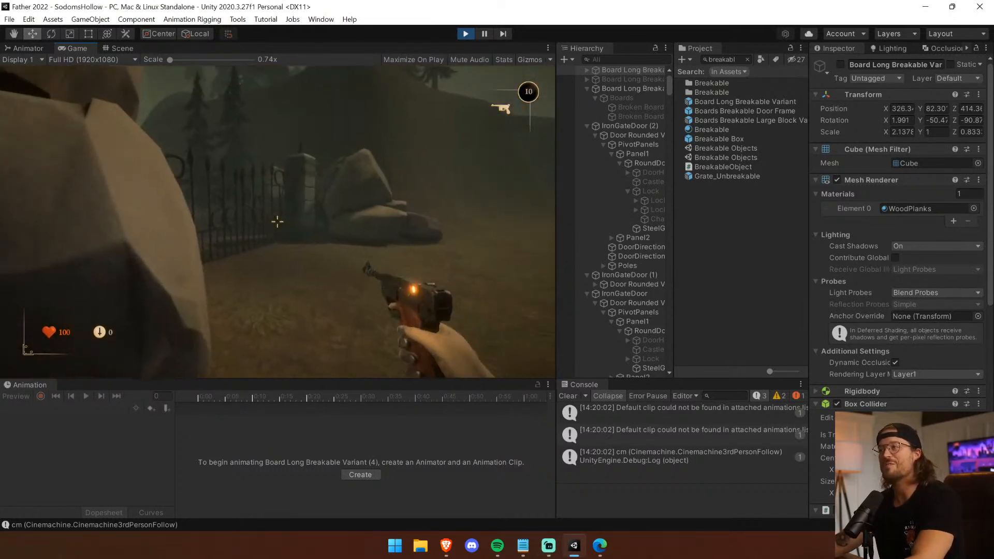
key(w)
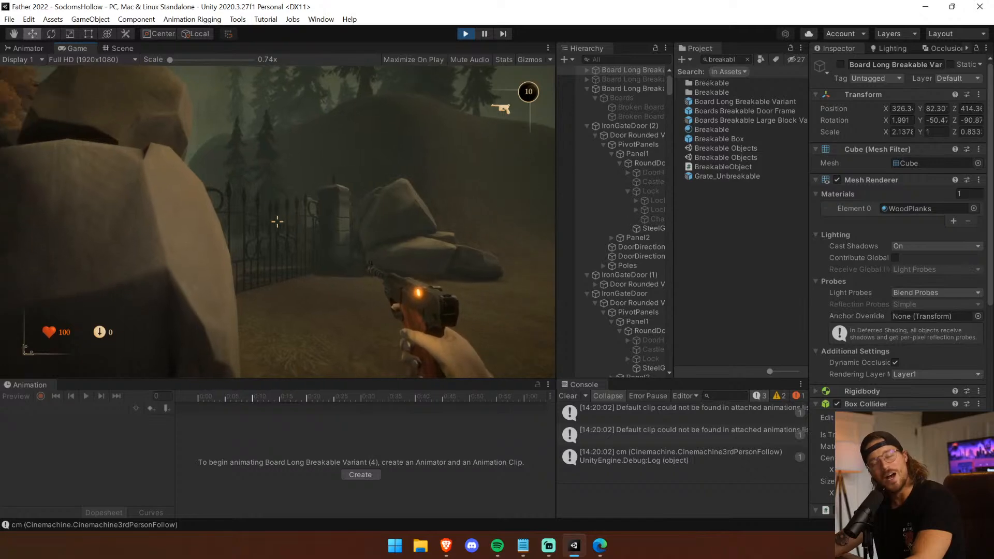
key(w)
key(e)
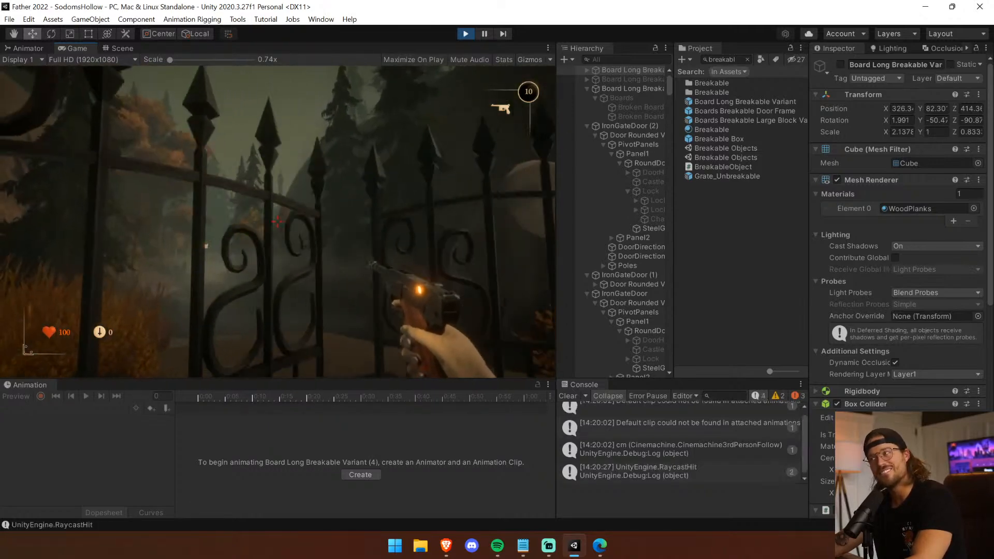
key(w)
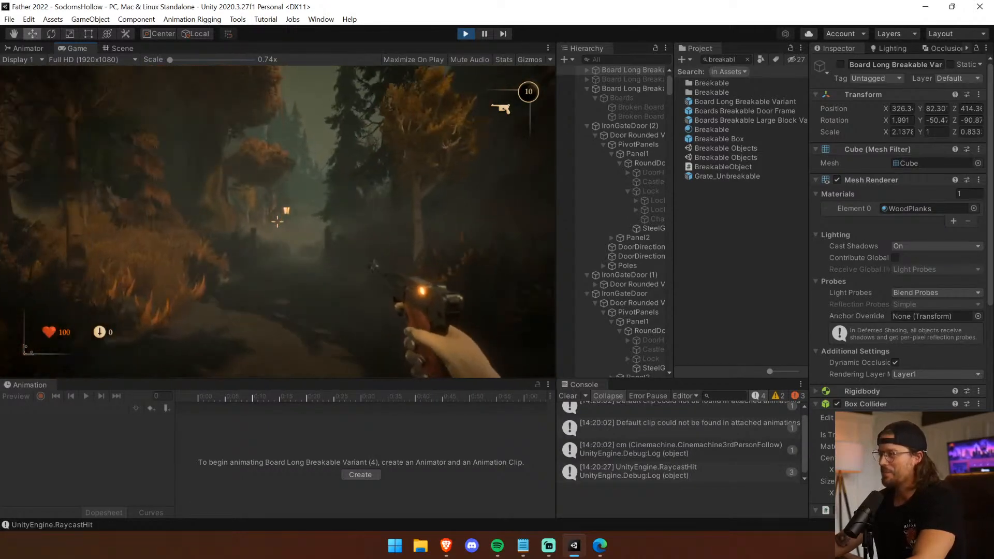
Follow the path with the axe equipped and chop through the breakable boards at the fence gap in the play test.
key(w)
key(1)
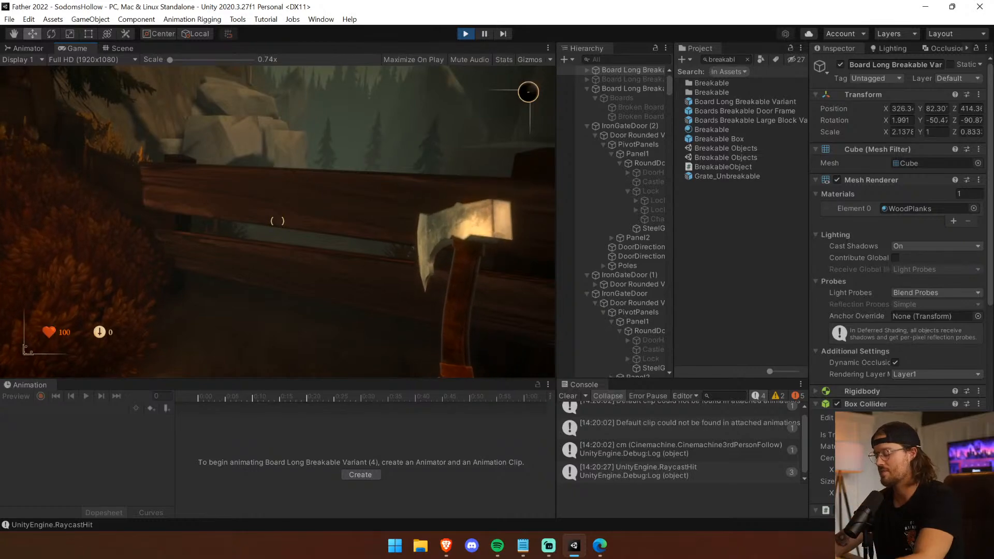
click(277, 220)
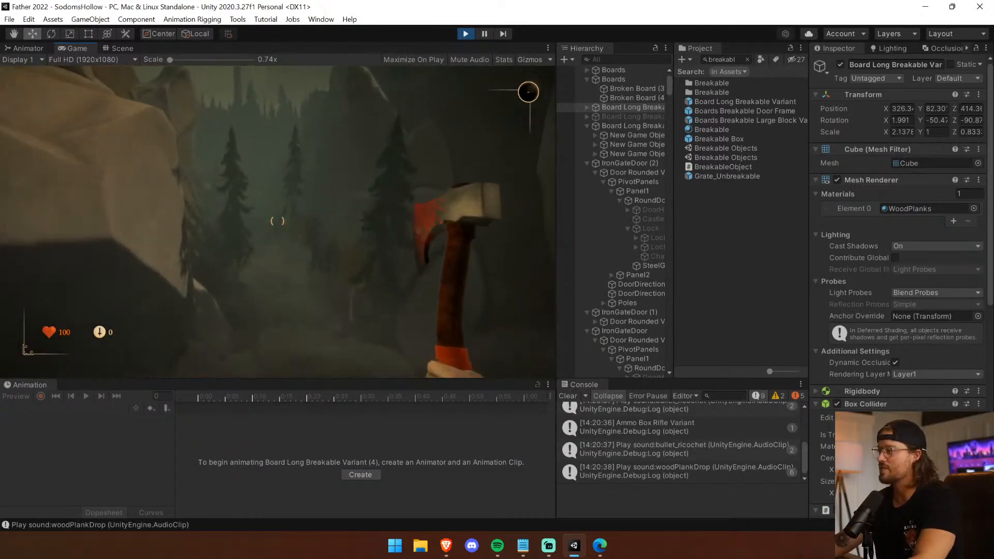
click(278, 221)
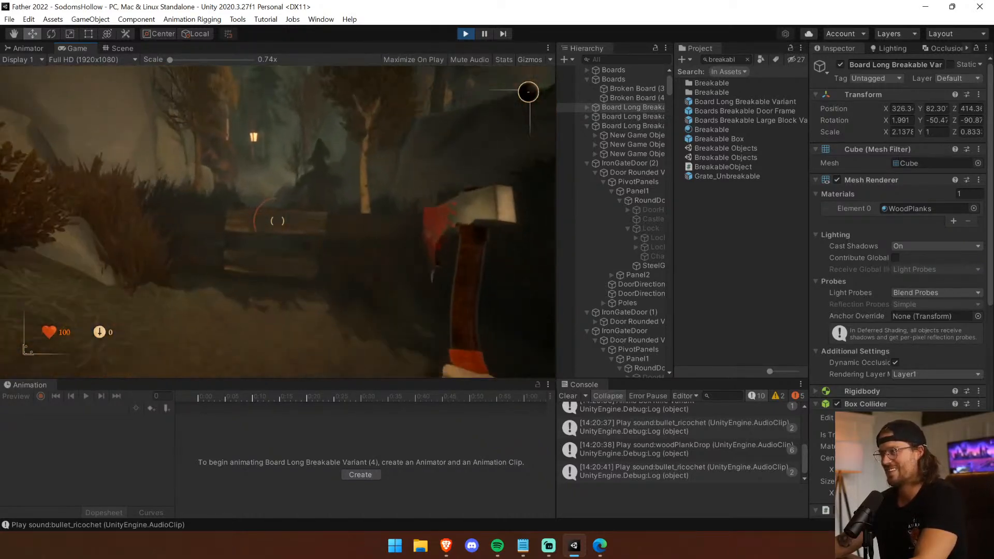
click(278, 221)
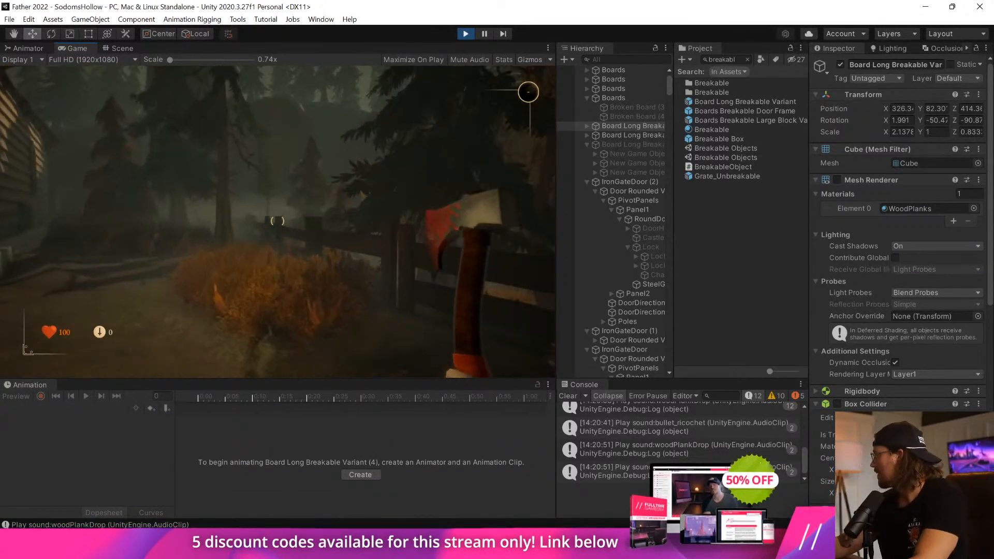
Walk along the church wall, chop away the boards over the hole, and enter the church through it.
key(w)
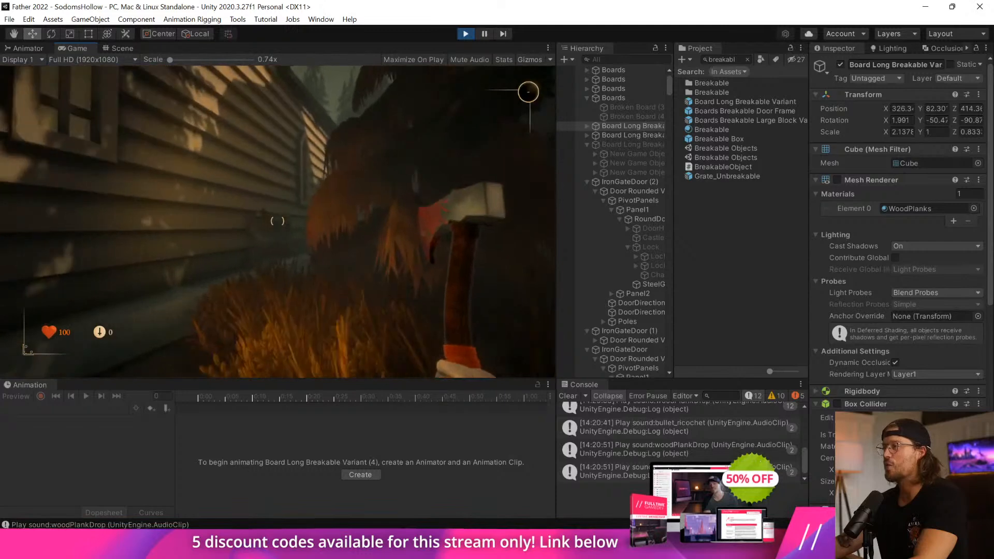
click(278, 221)
click(278, 221)
key(w)
Walk through the church interior and stop the play test.
key(w)
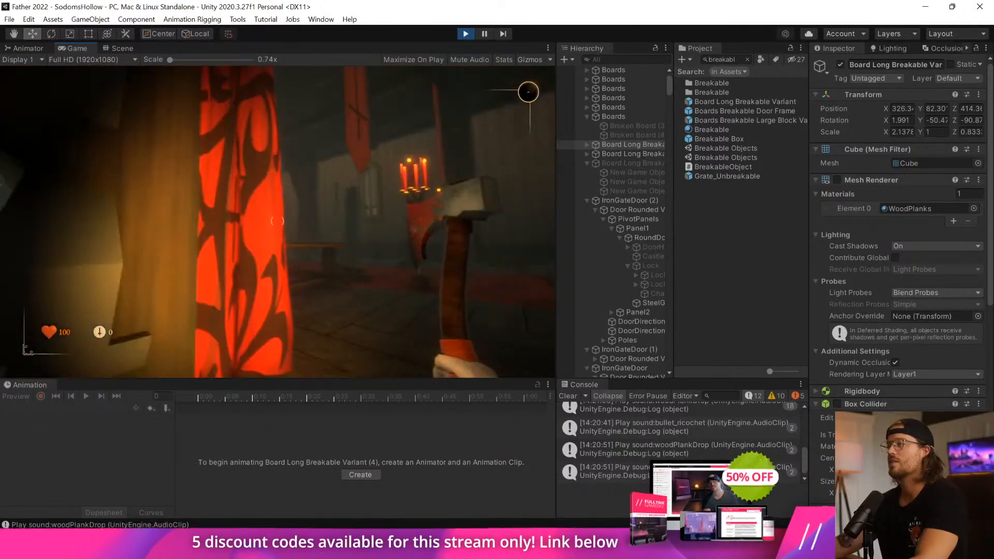
key(w)
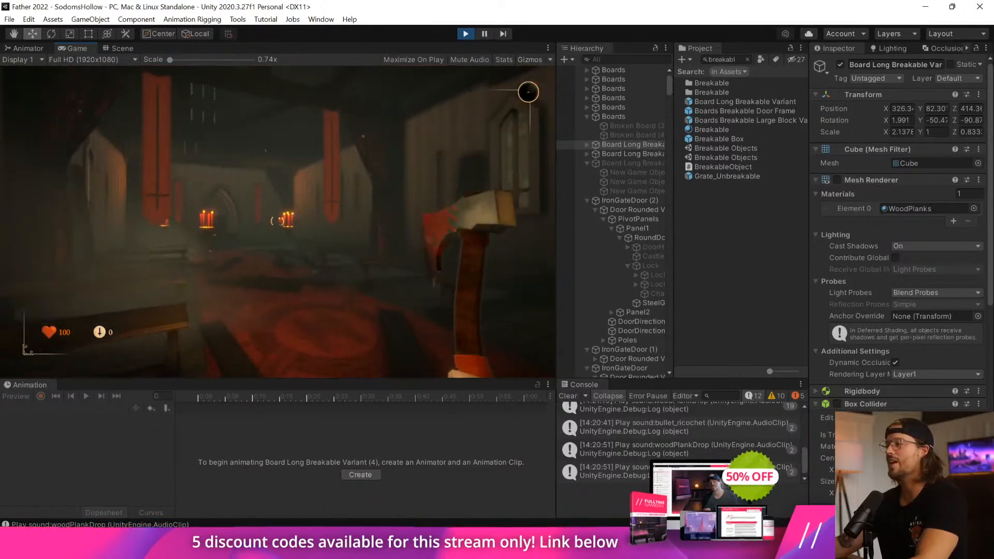
key(w)
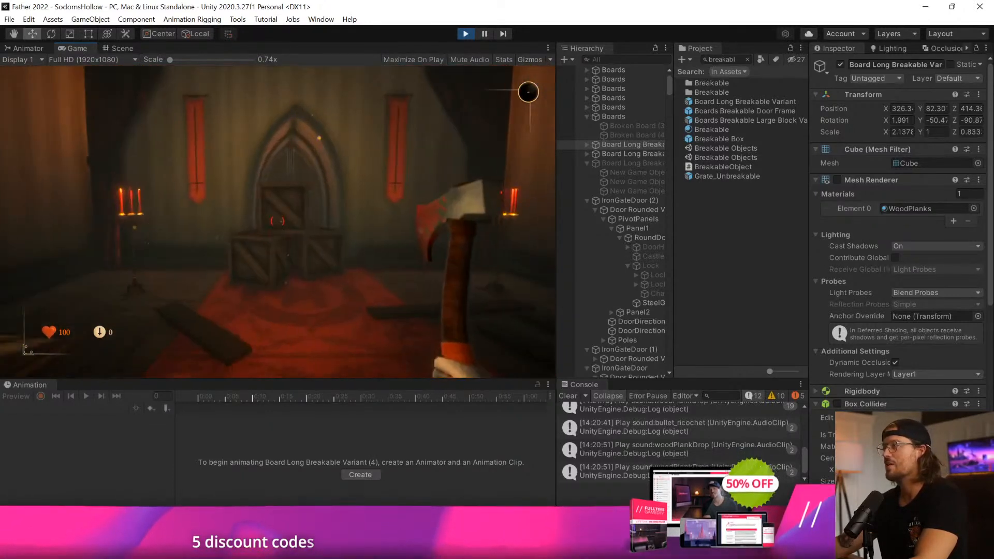
key(w)
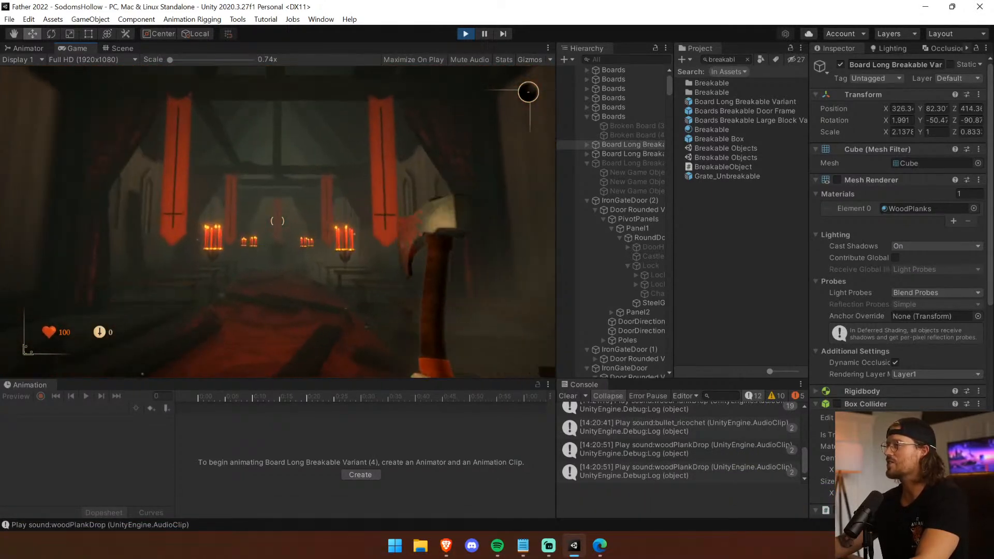
key(Escape)
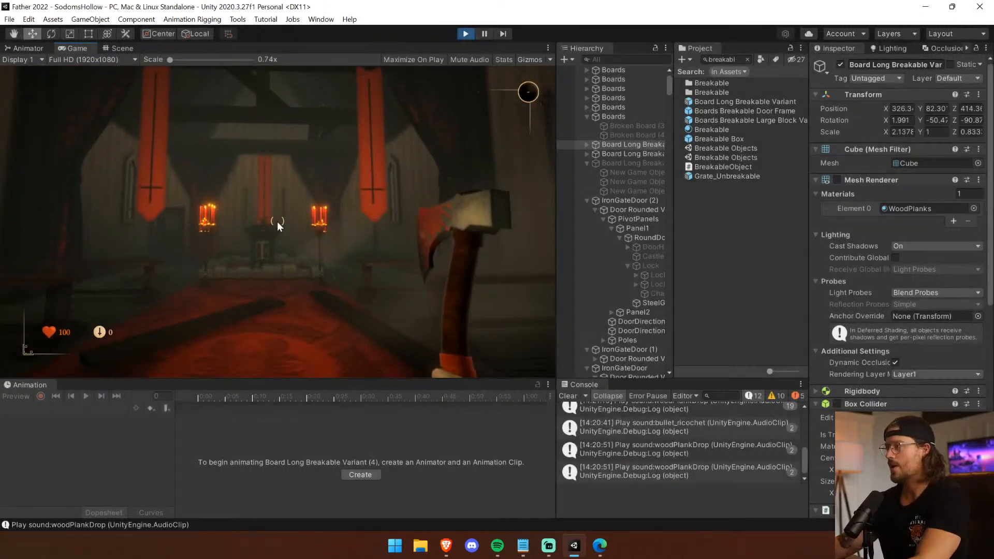
key(ctrl+p)
Try rotating the DrawBridge around its pivot instead of its center, and undo the rotation.
click(569, 399)
right_drag(393, 269, 798, 414)
key(w)
click(349, 324)
right_drag(349, 324, 388, 237)
drag(330, 241, 285, 207)
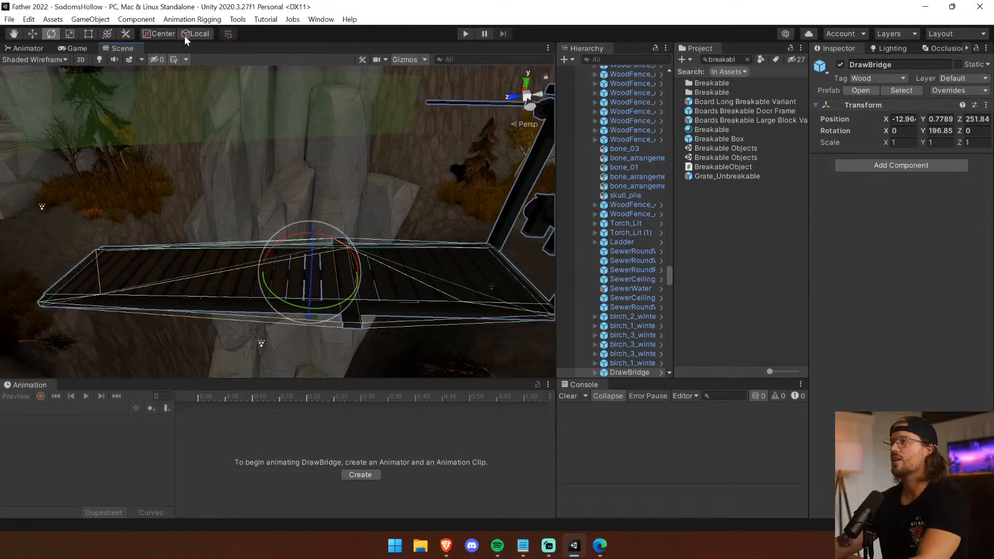
click(172, 35)
drag(501, 253, 455, 208)
key(ctrl+z)
Delete the IronGate_Open Variant standing in the path opening between the rocks.
right_drag(477, 204, 477, 200)
click(593, 374)
right_drag(277, 241, 792, 233)
click(453, 206)
key(Delete)
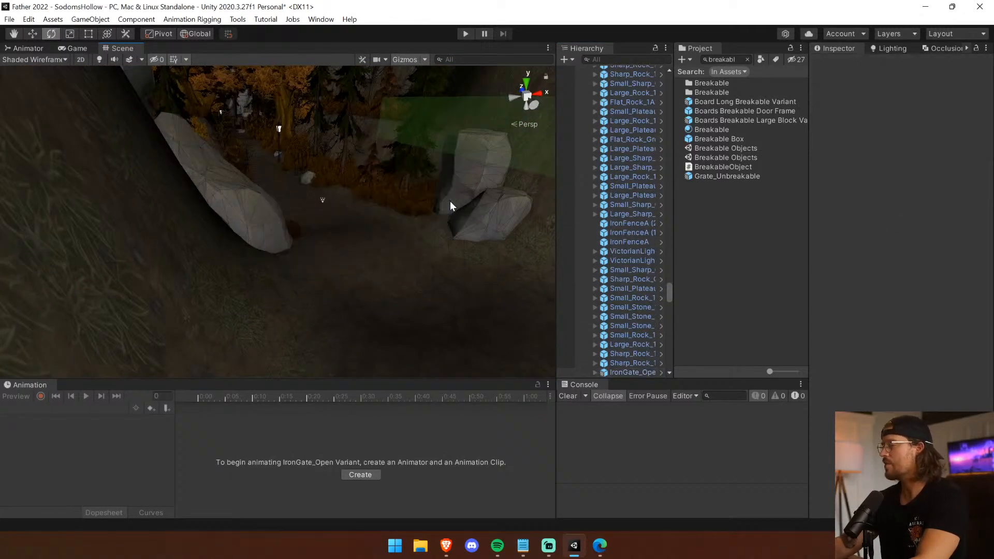
Clear the asset search and place an IronGateDoor prefab in the opening between the rocks, raised to about Y 84.94.
click(747, 60)
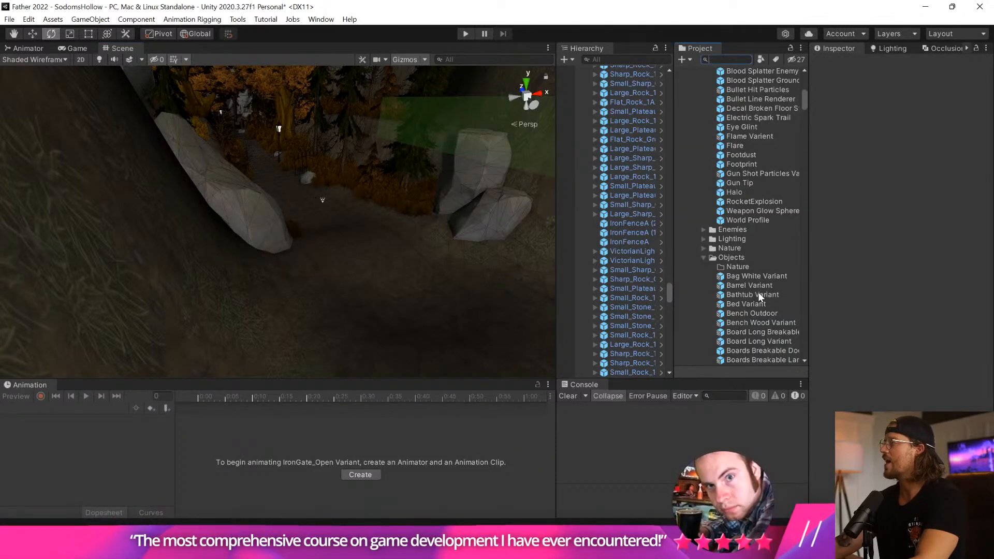
scroll(757, 291, up, 10)
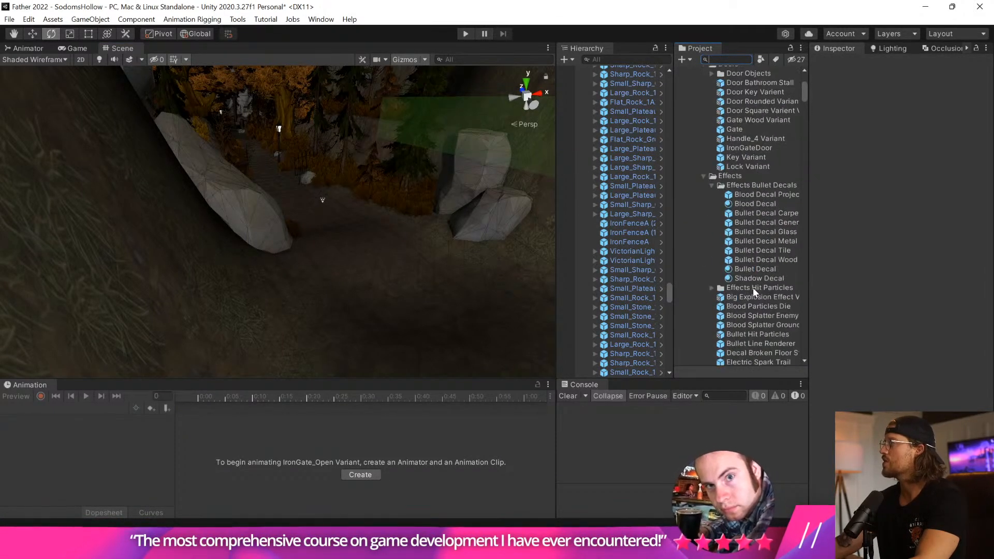
drag(754, 154, 370, 226)
right_drag(398, 213, 361, 256)
key(w)
click(32, 33)
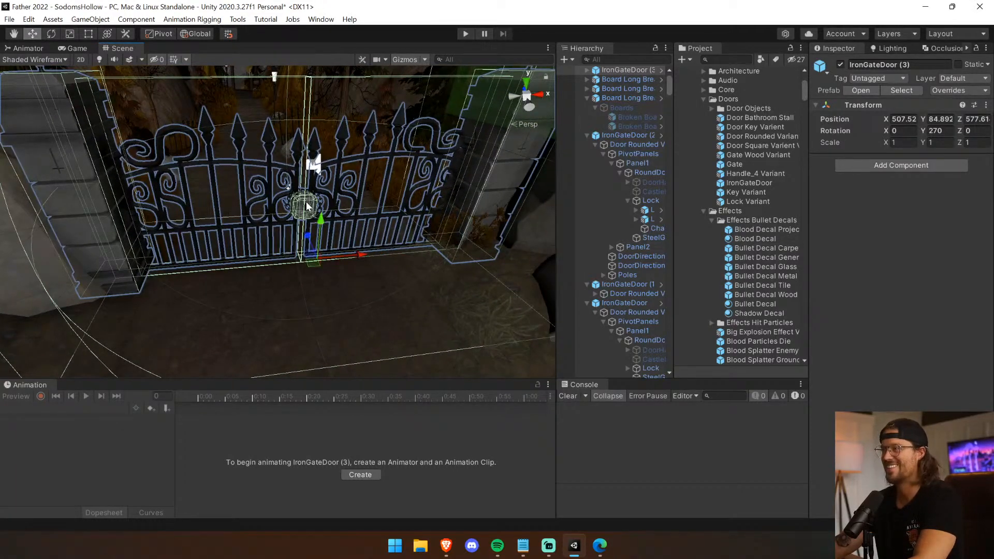
drag(320, 219, 317, 219)
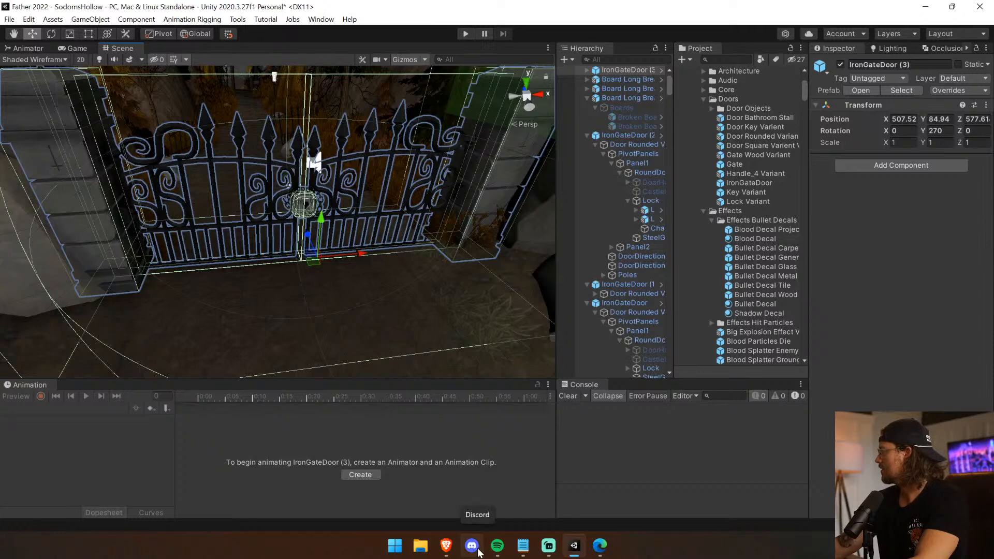